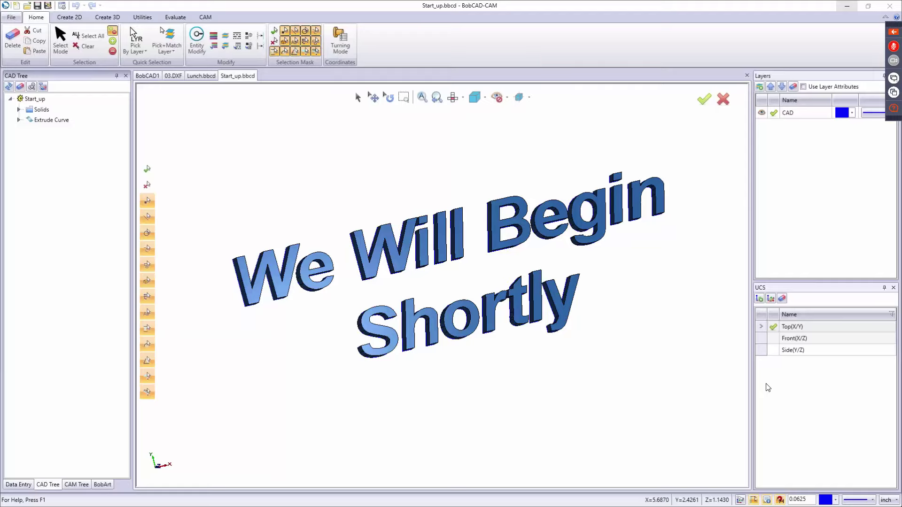
Close all open documents without saving changes and create a new blank file.
left_click(746, 75)
left_click(469, 274)
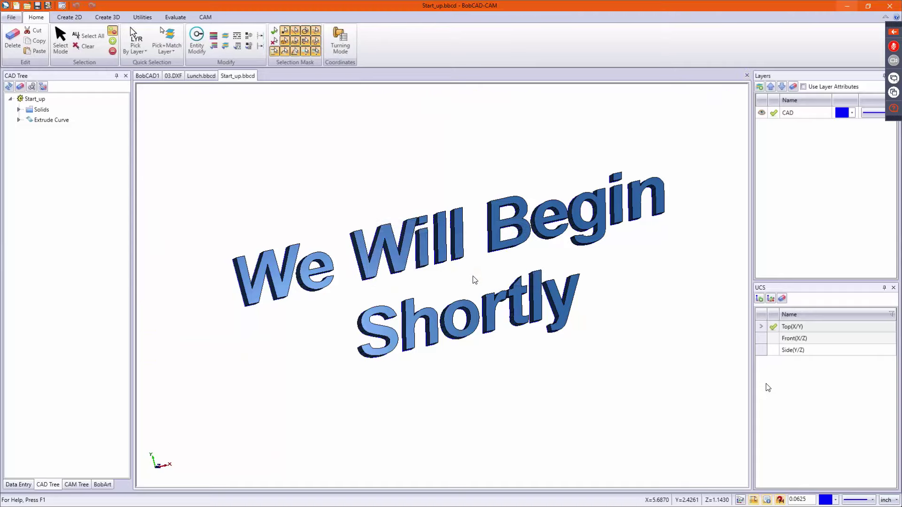
left_click(748, 76)
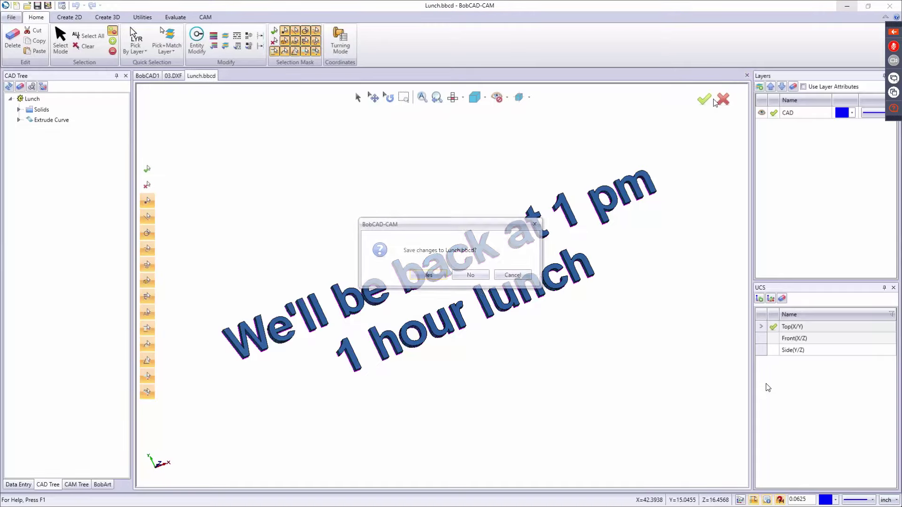
left_click(469, 273)
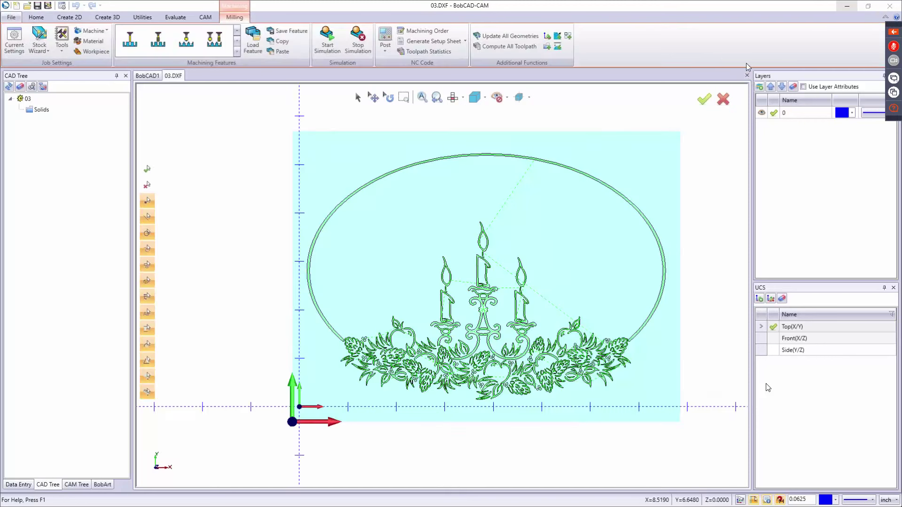
left_click(747, 75)
left_click(486, 277)
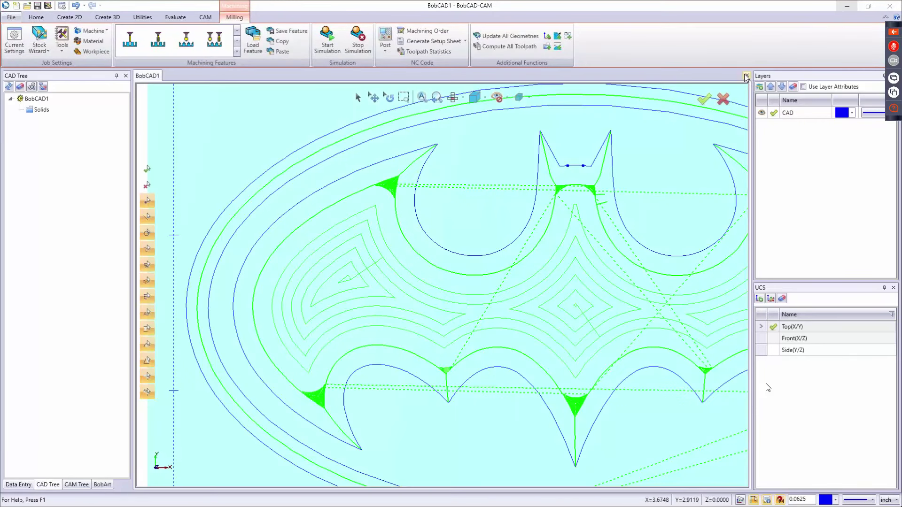
left_click(747, 76)
left_click(469, 276)
left_click(17, 6)
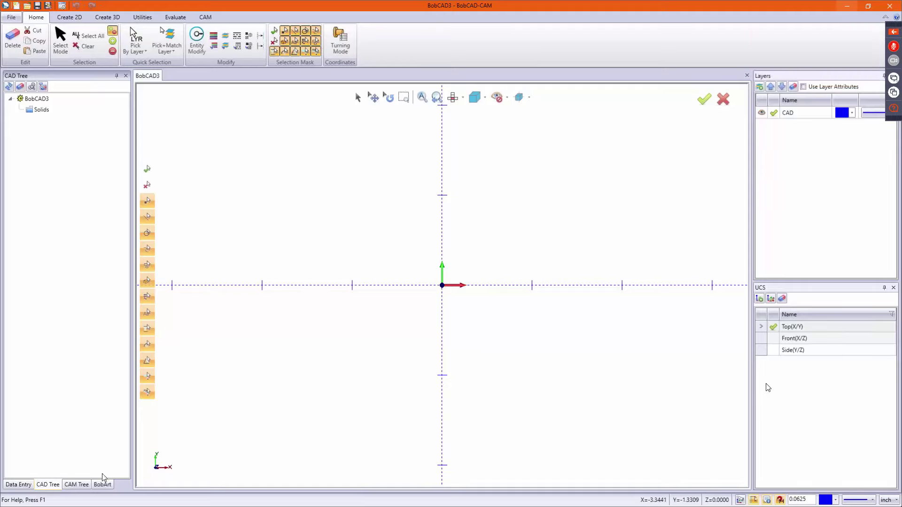
Start an emboss from image on the BobArt emboss model, using the miami picture from the bobcad folder.
left_click(109, 484)
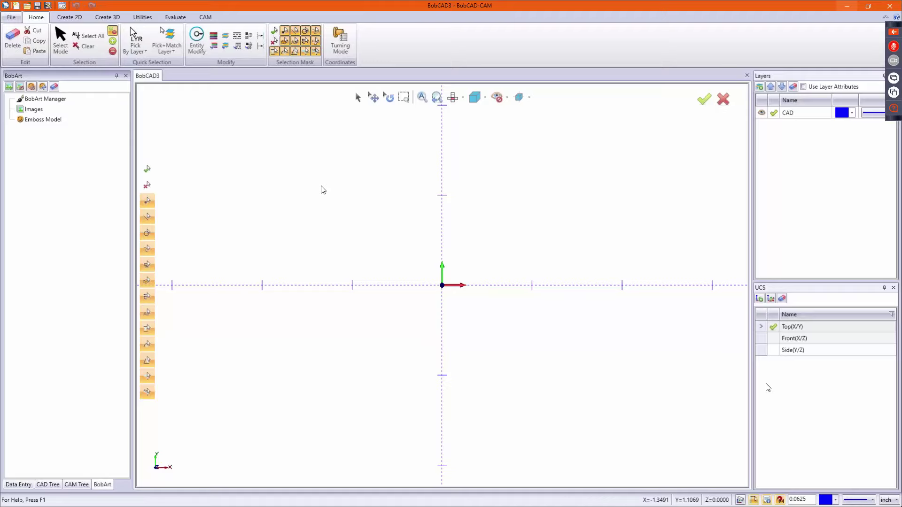
right_click(65, 121)
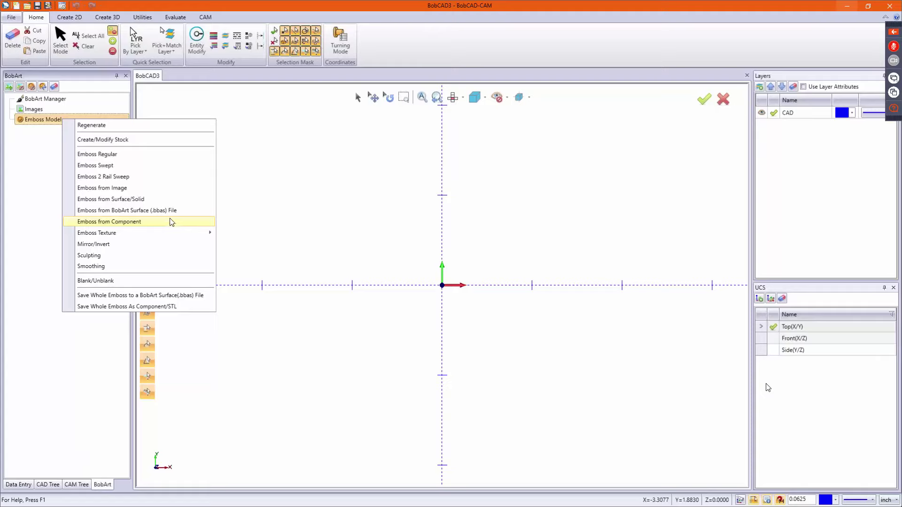
mouse_move(167, 236)
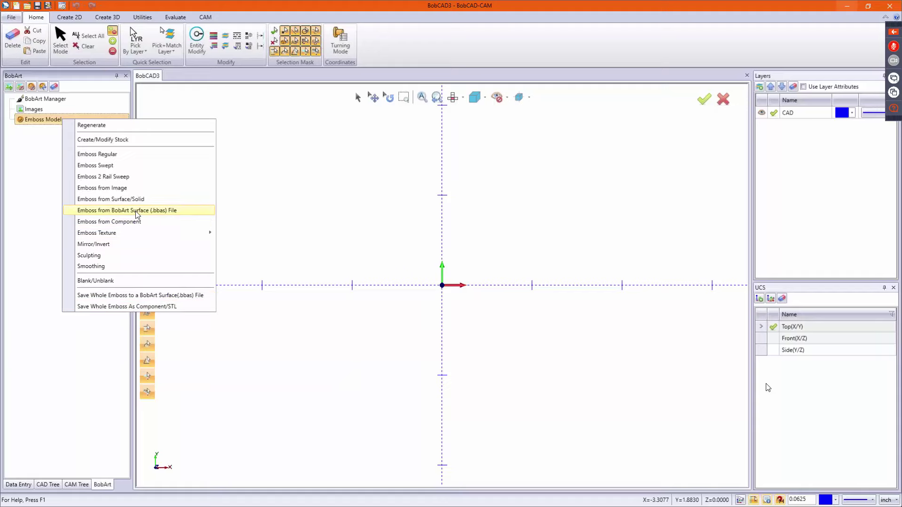
left_click(123, 188)
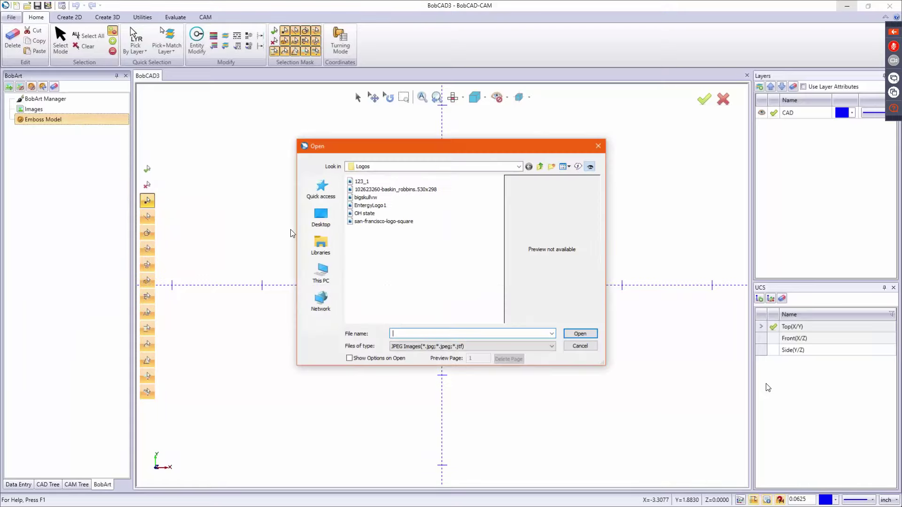
left_click(517, 167)
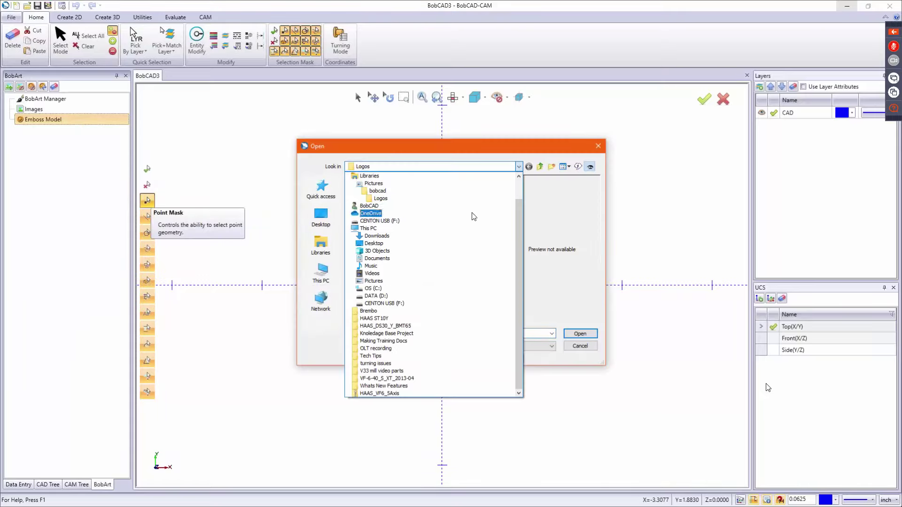
left_click(377, 191)
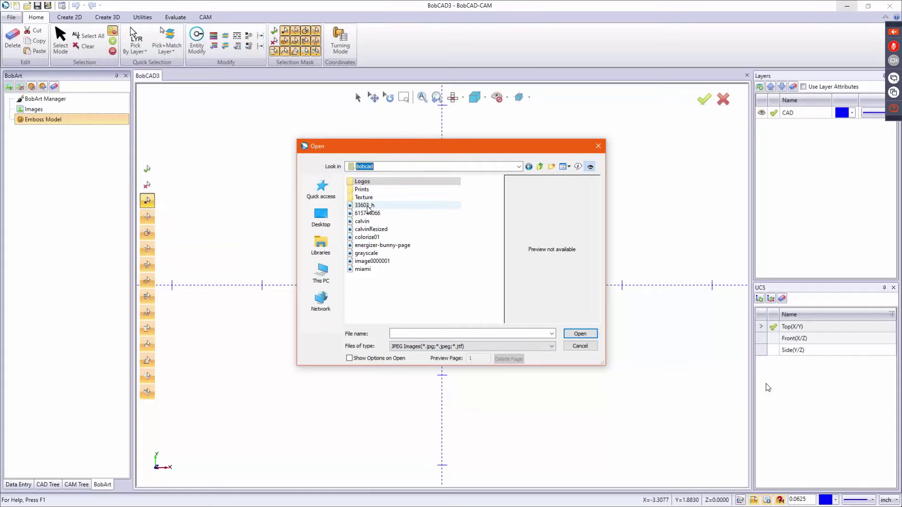
left_click(368, 268)
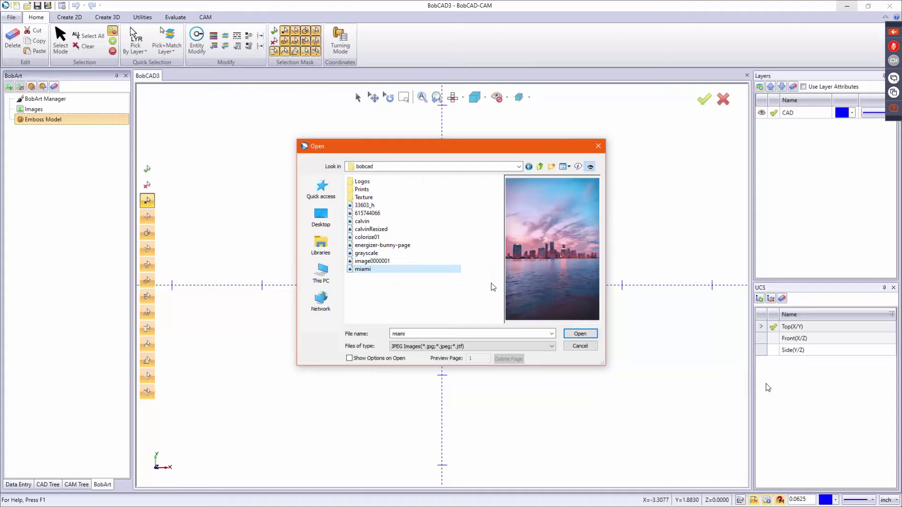
left_click(579, 334)
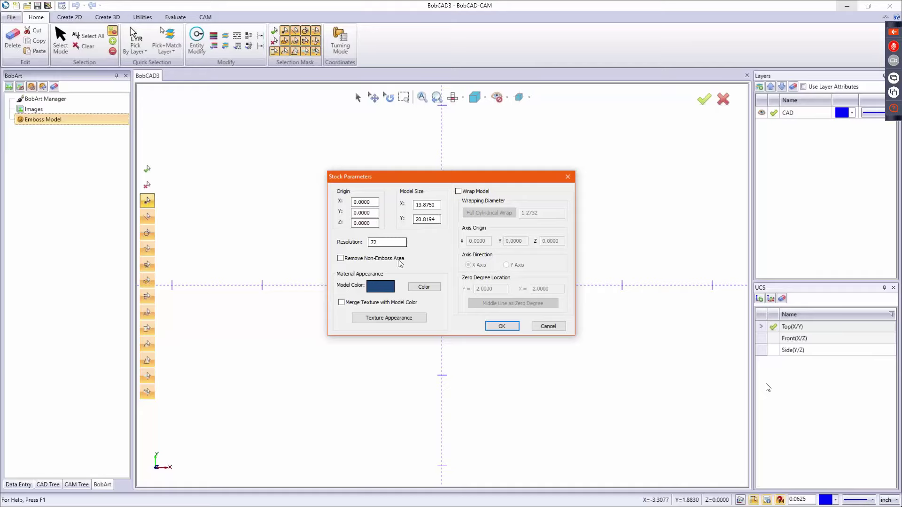
Accept the stock parameters and create the image emboss with the Add application type and a Z depth of 0.1.
key("Tab")
left_click(502, 326)
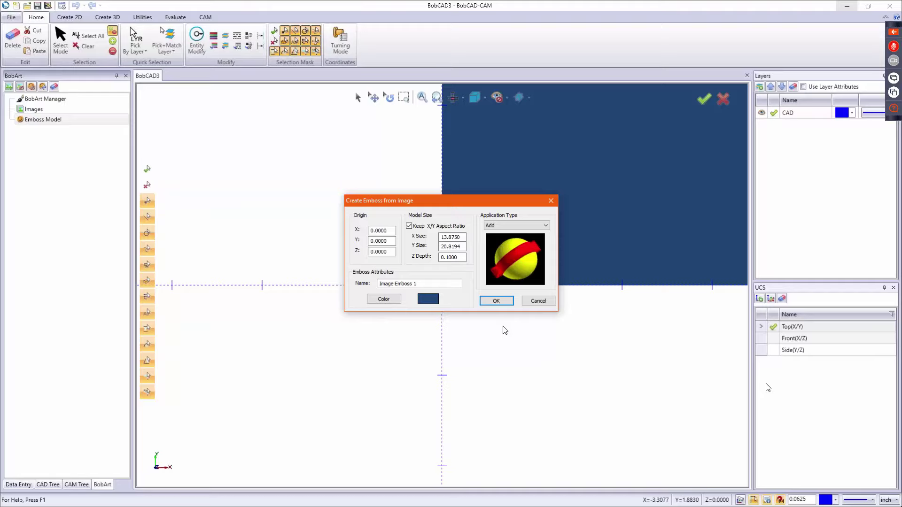
double_click(463, 257)
left_click(515, 226)
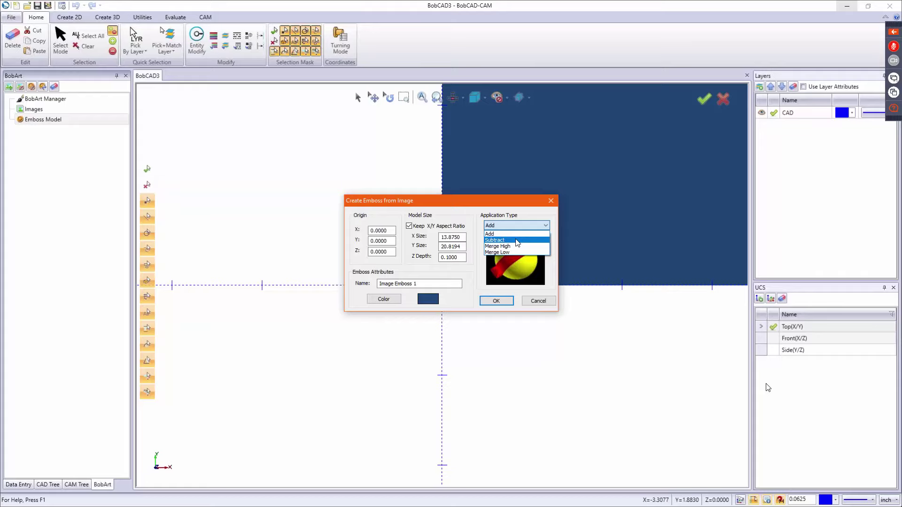
left_click(507, 233)
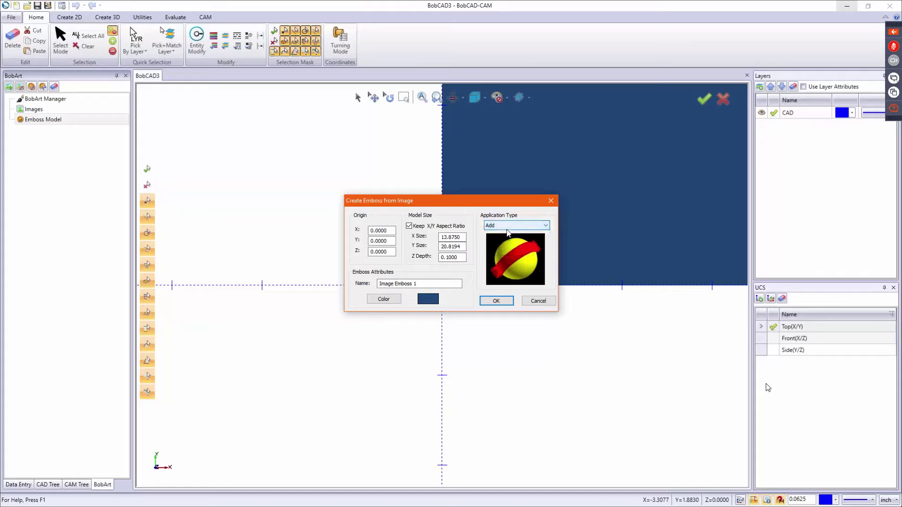
left_click(501, 303)
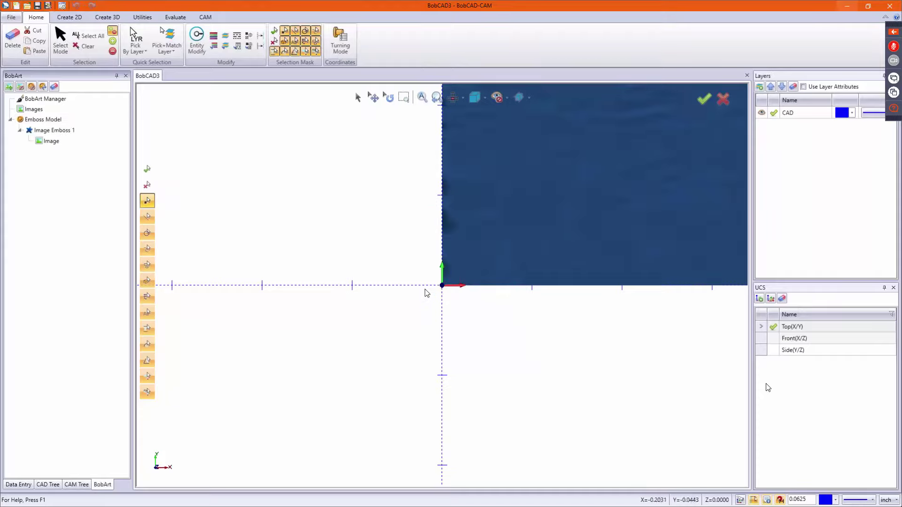
Examine the embossed skyline relief up close and from several angles, including the whole panel from above.
scroll(397, 332, "down", 6)
scroll(420, 244, "up", 5)
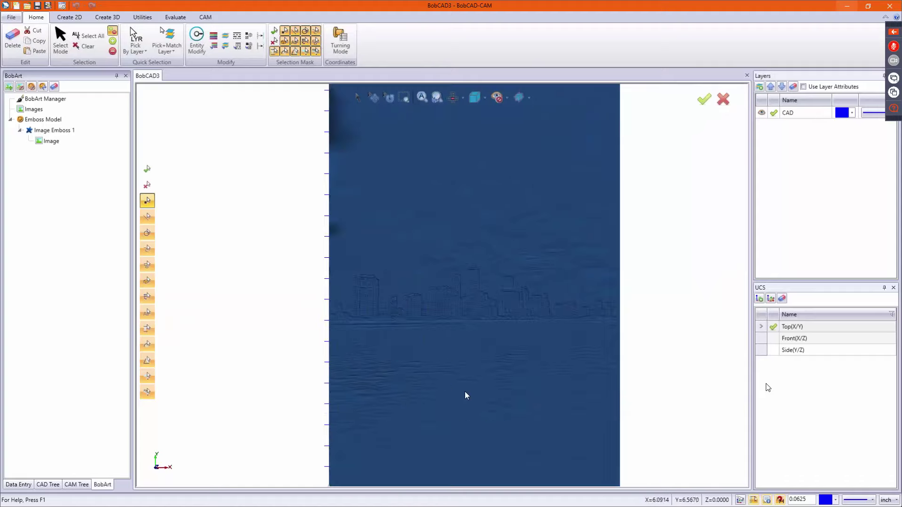
scroll(445, 379, "up", 3)
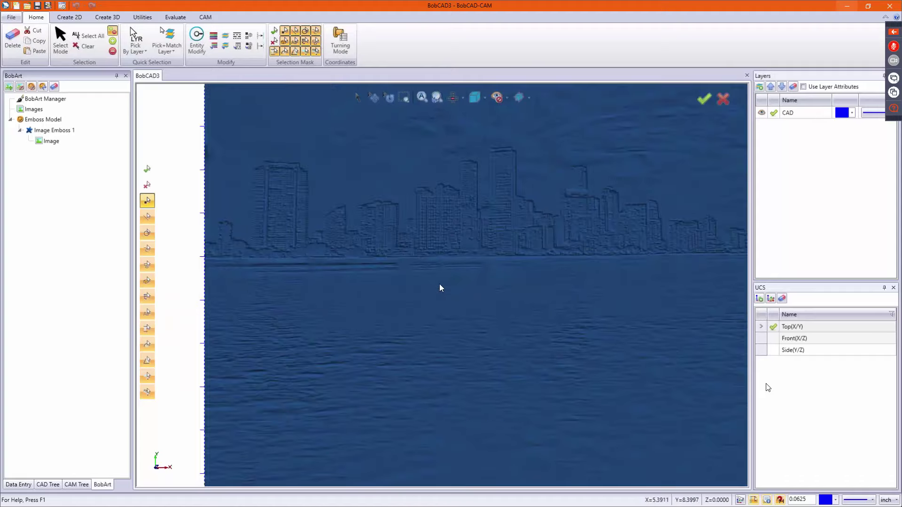
middle_click_drag(440, 287, 393, 301)
scroll(294, 218, "up", 3)
middle_click_drag(363, 246, 370, 249)
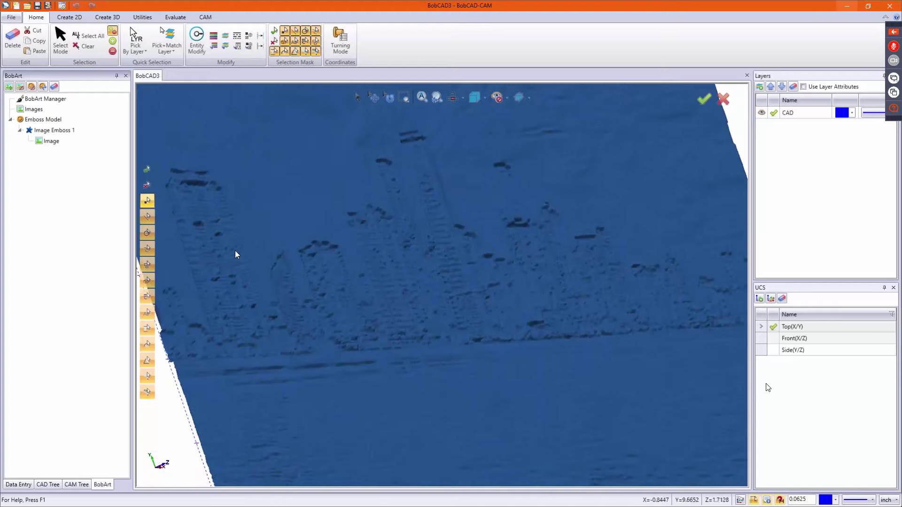
scroll(197, 257, "up", 2)
scroll(282, 228, "down", 2)
scroll(196, 213, "up", 4)
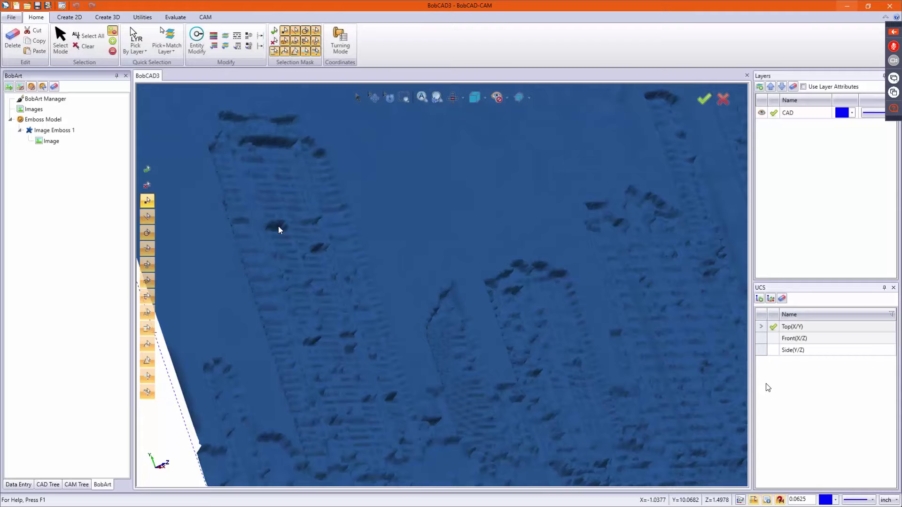
scroll(278, 227, "down", 2)
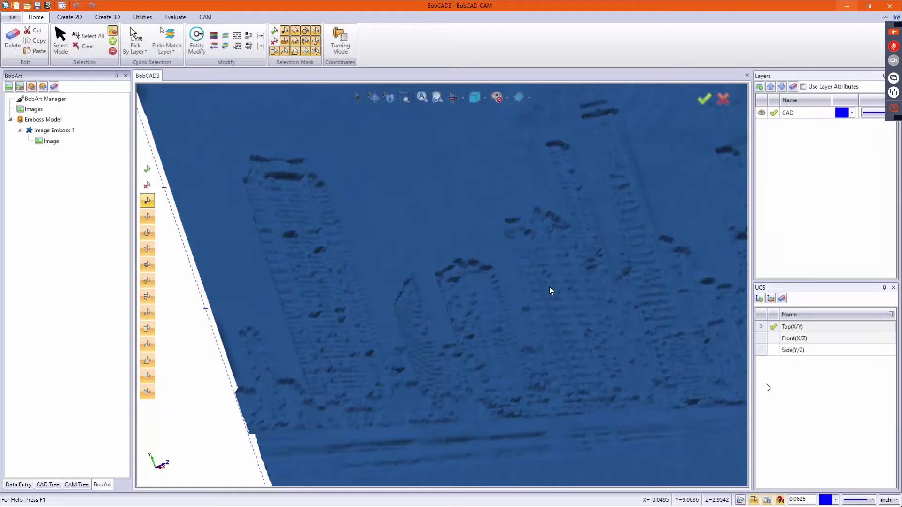
middle_click_drag(550, 290, 517, 278)
scroll(443, 322, "up", 2)
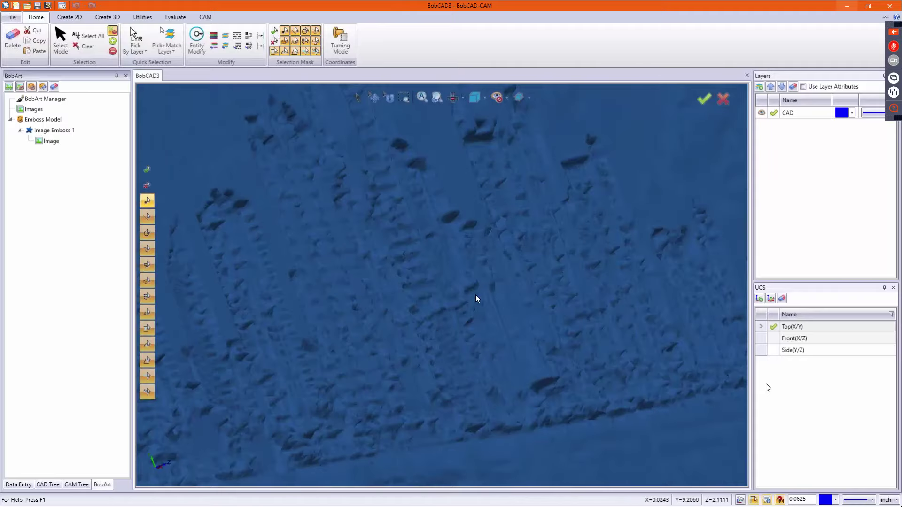
scroll(478, 289, "down", 3)
scroll(605, 266, "down", 3)
middle_click_drag(604, 254, 653, 258)
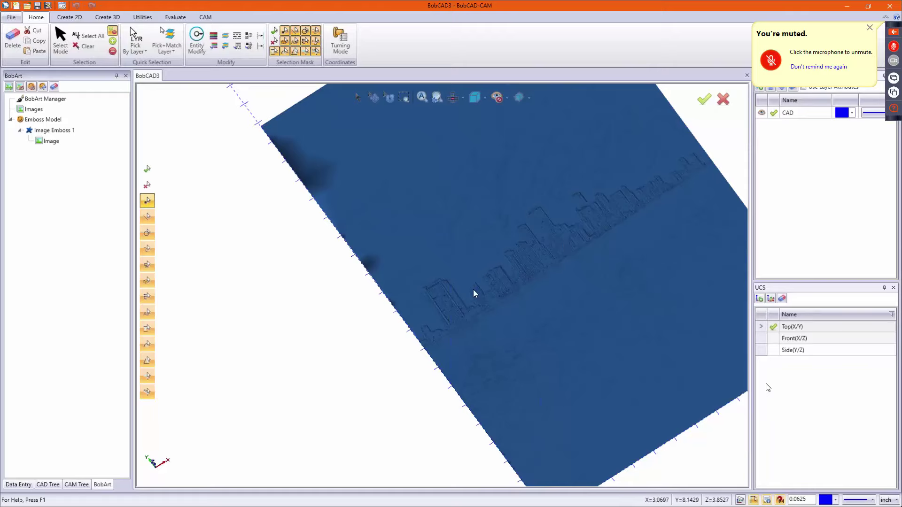
key("Home")
scroll(381, 319, "down", 4)
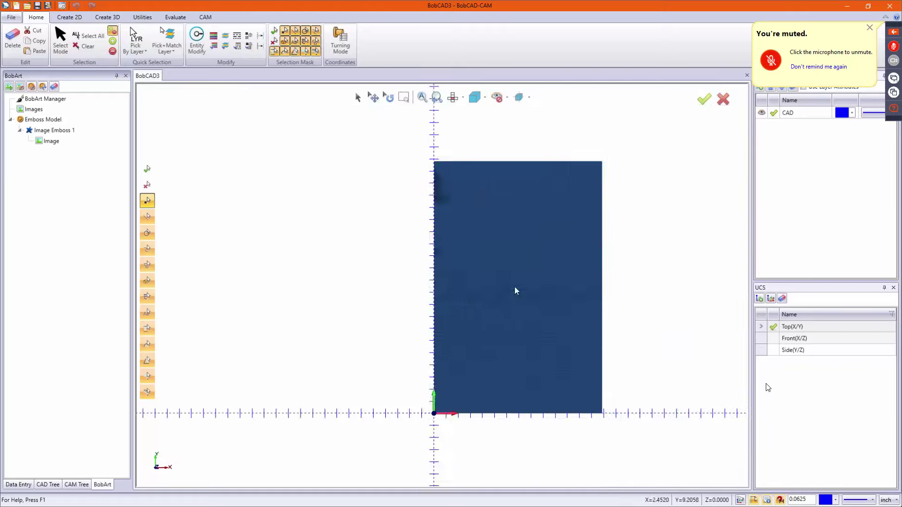
scroll(632, 286, "up", 3)
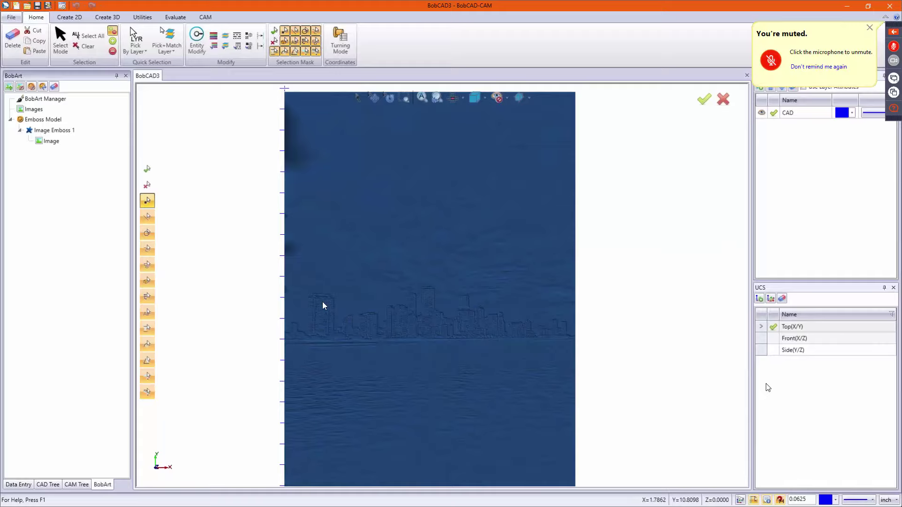
Start a new CAM job and proceed to the stock definition without selecting any workpiece geometry.
left_click(77, 485)
right_click(47, 99)
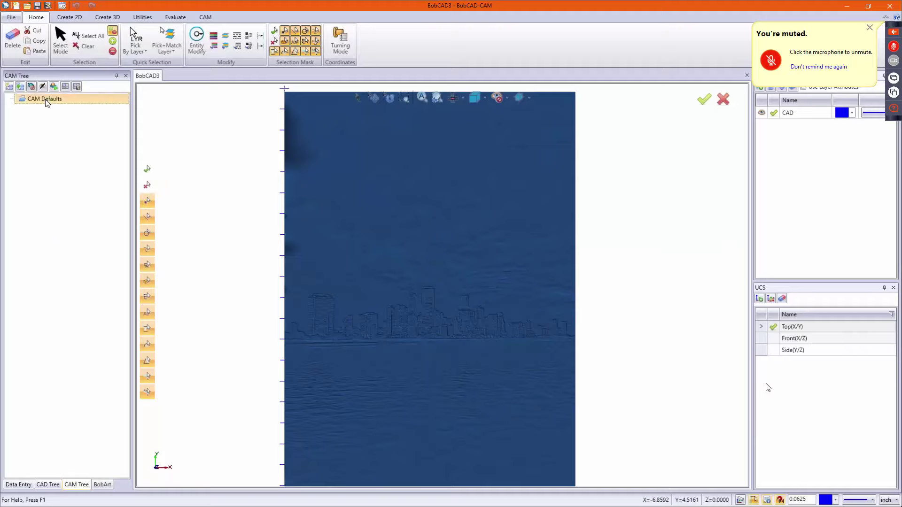
left_click(58, 104)
left_click(40, 230)
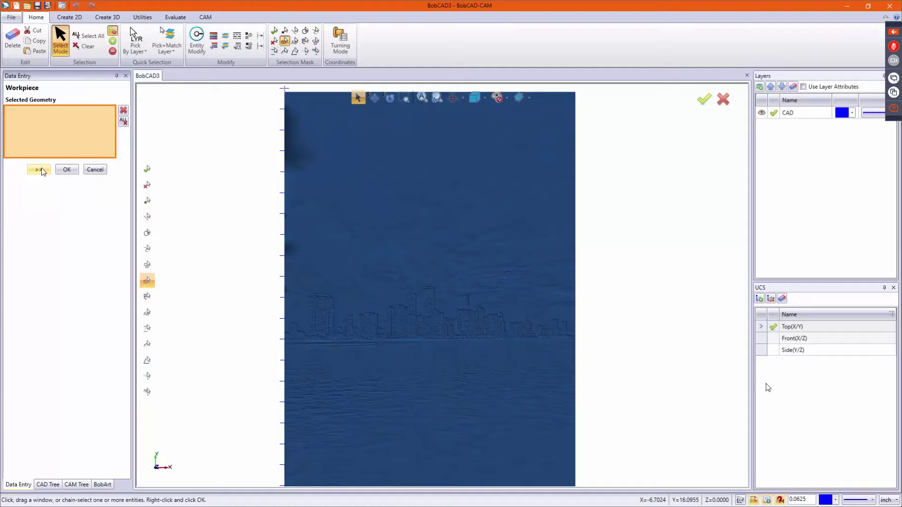
left_click(41, 170)
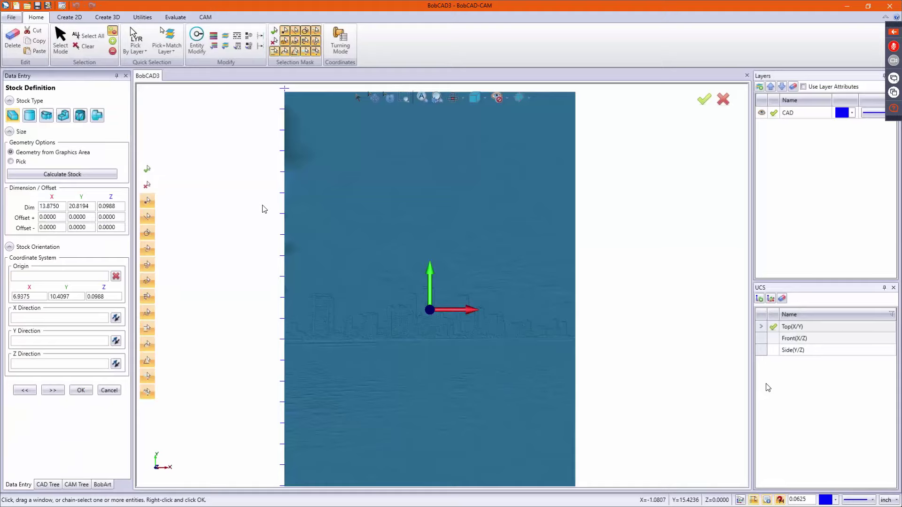
Set the stock's Z dimension to 0.4 and its positive Z offset to 0.1, and continue to the machine setup.
left_click_drag(123, 207, 71, 207)
type(".5")
key("Tab")
key("shift+Tab")
type(".4")
key("Tab")
left_click(117, 217)
type(".1")
key("Tab")
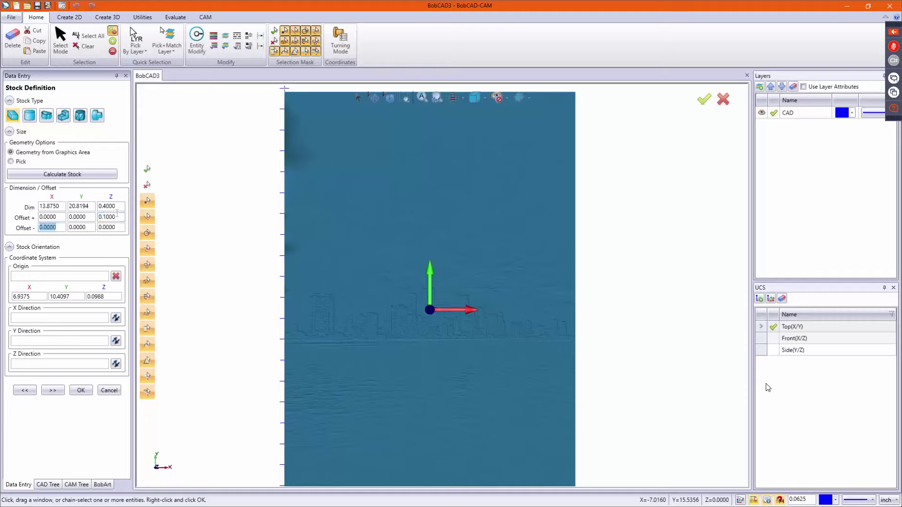
left_click(62, 390)
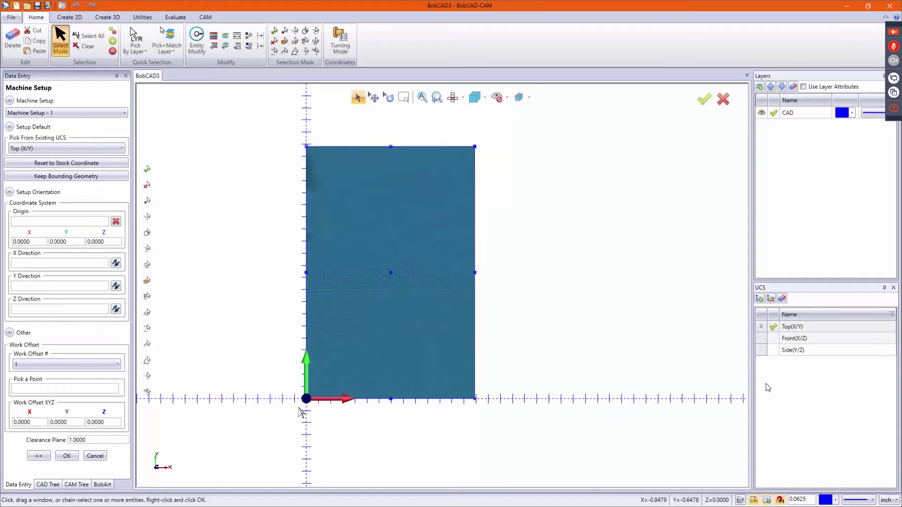
Set the machine setup origin's Z coordinate to 0.1.
left_click(114, 242)
type(".1")
key("Tab")
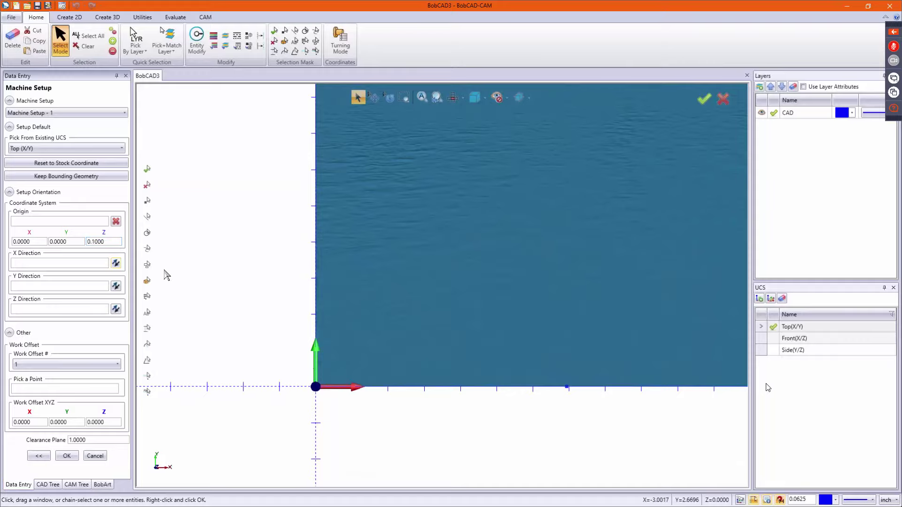
Pick the stock's lower edge near the X0 Y0 corner as the machine setup origin and select its Z coordinate.
left_click(84, 221)
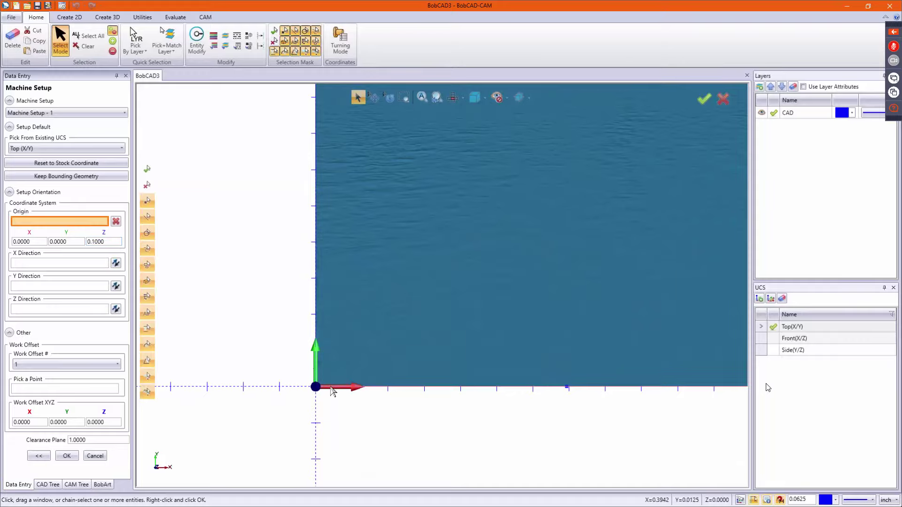
left_click(334, 387)
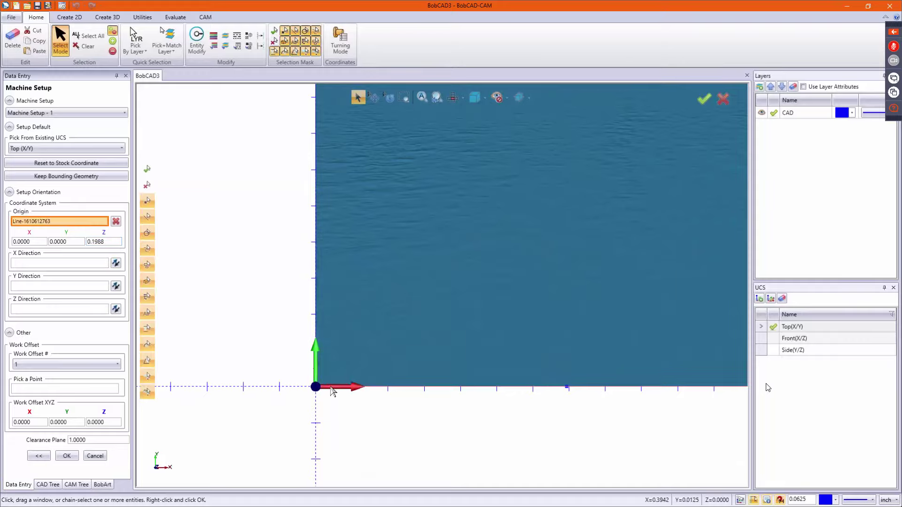
left_click(112, 241)
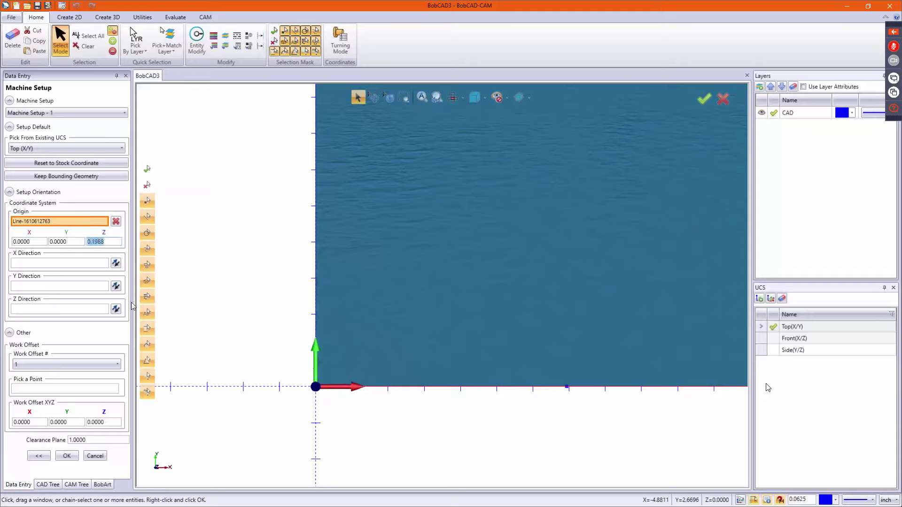
Accept the machine setup and add a Mill 3 Axis feature to it with the relief model as its geometry.
left_click(69, 457)
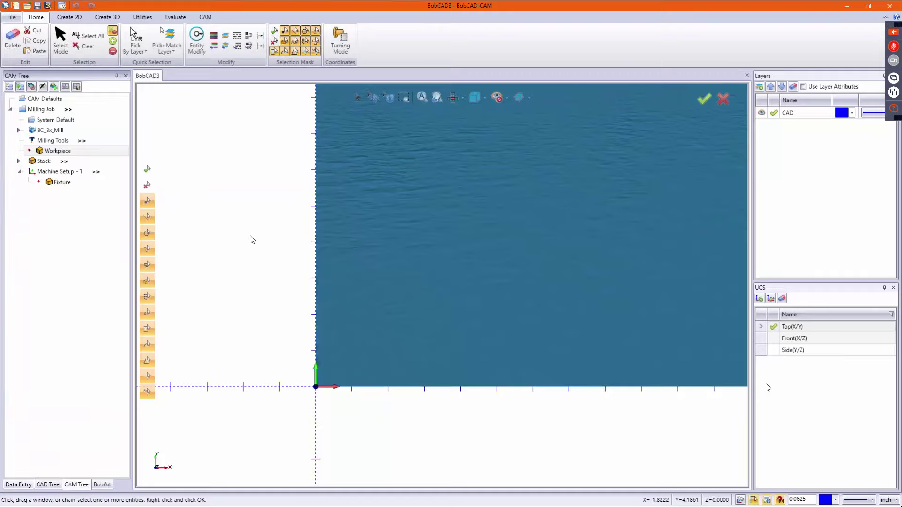
right_click(50, 168)
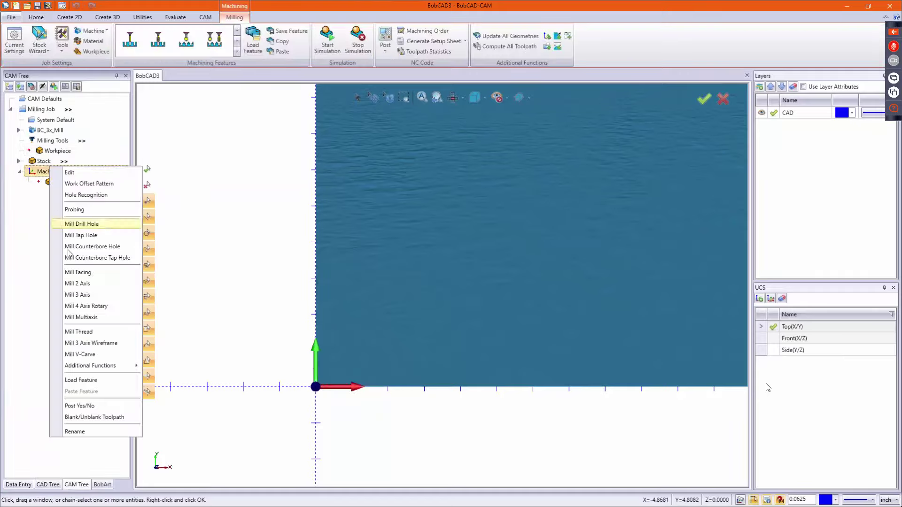
left_click(87, 296)
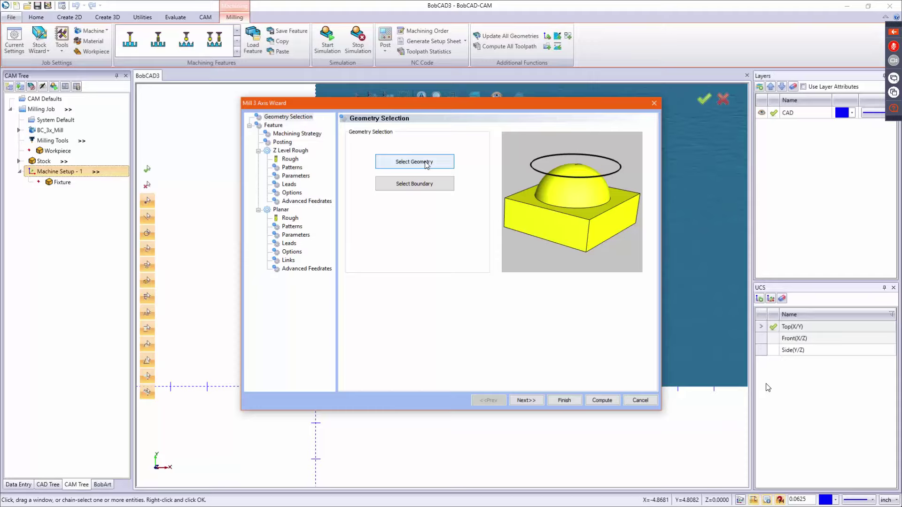
left_click(425, 163)
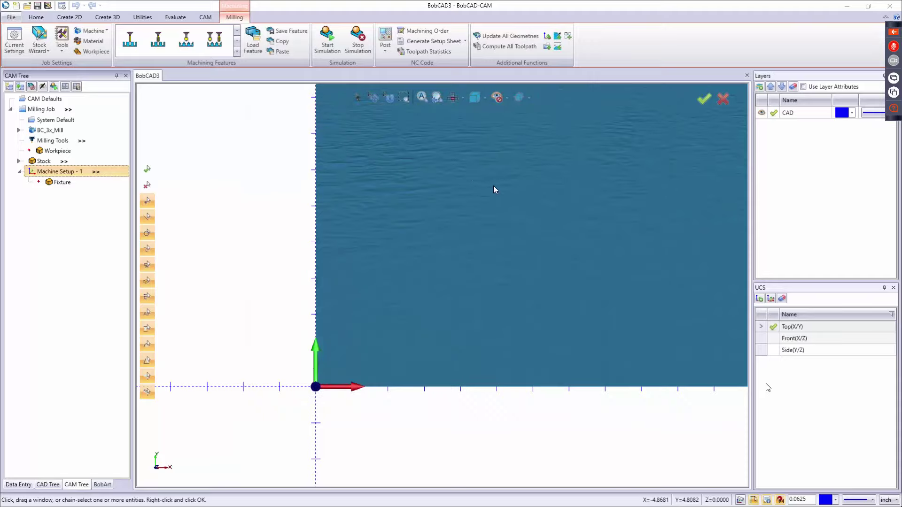
left_click(492, 223)
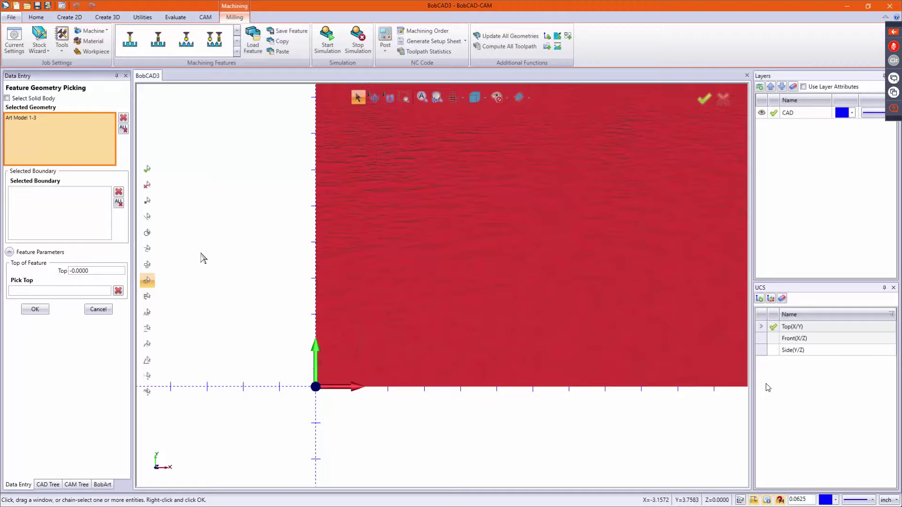
left_click(35, 309)
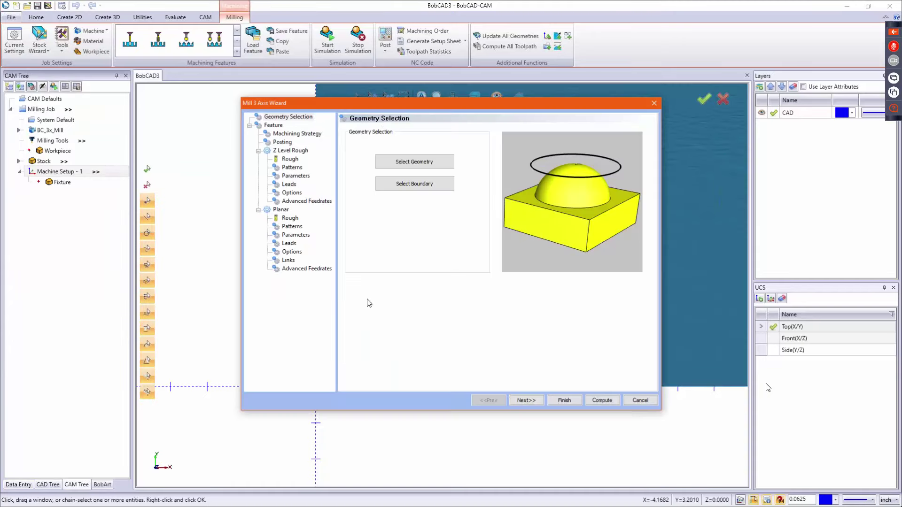
Remove the Z Level Rough operation so the 3-axis feature's strategy uses only the Planar operation.
left_click(526, 400)
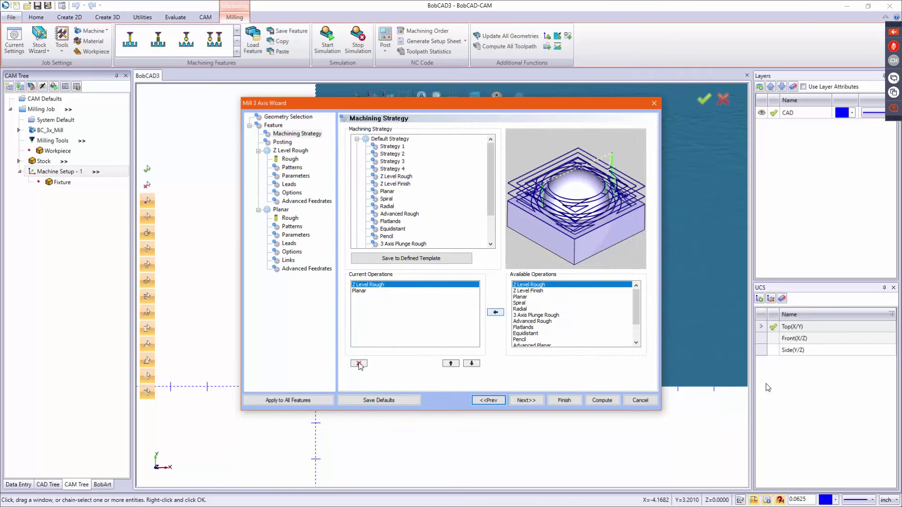
left_click(359, 364)
left_click(528, 403)
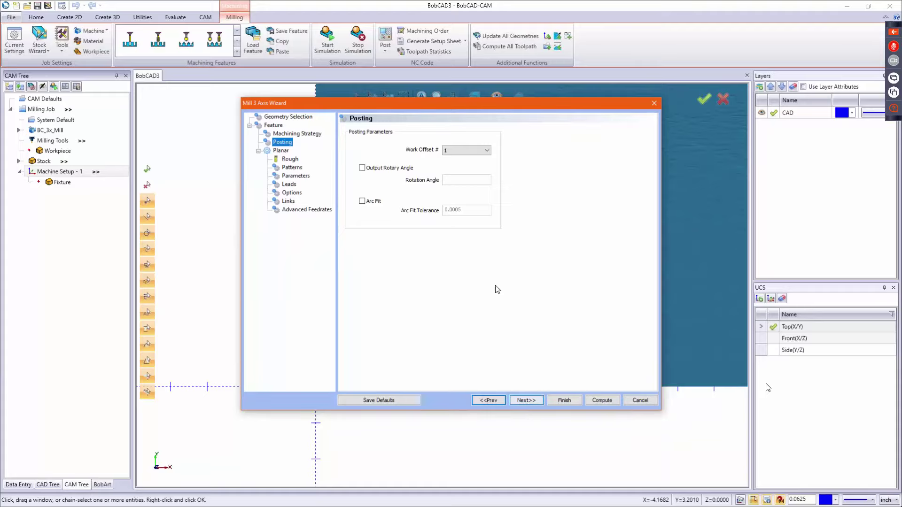
Set the planar tool's diameter to 0.375 and its corner radius to 0.1875, and continue to the cut patterns.
left_click(529, 400)
double_click(480, 165)
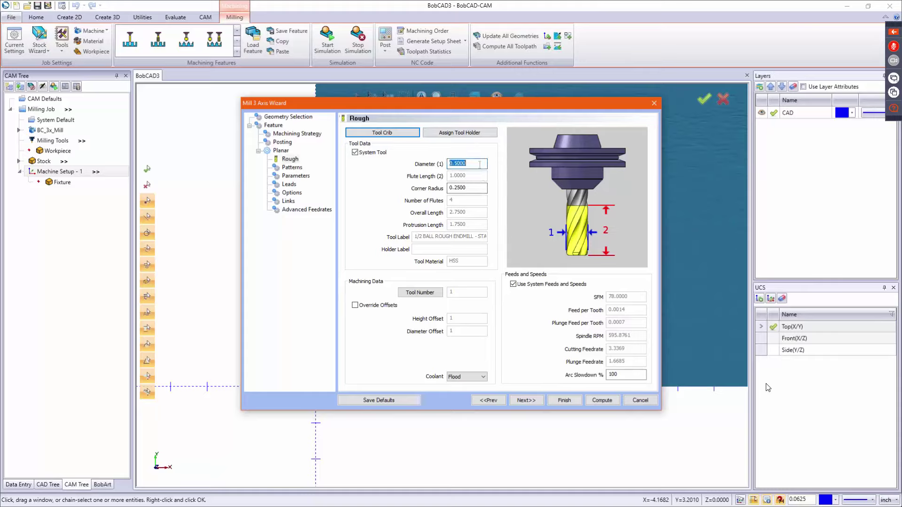
type(".375")
key("Tab")
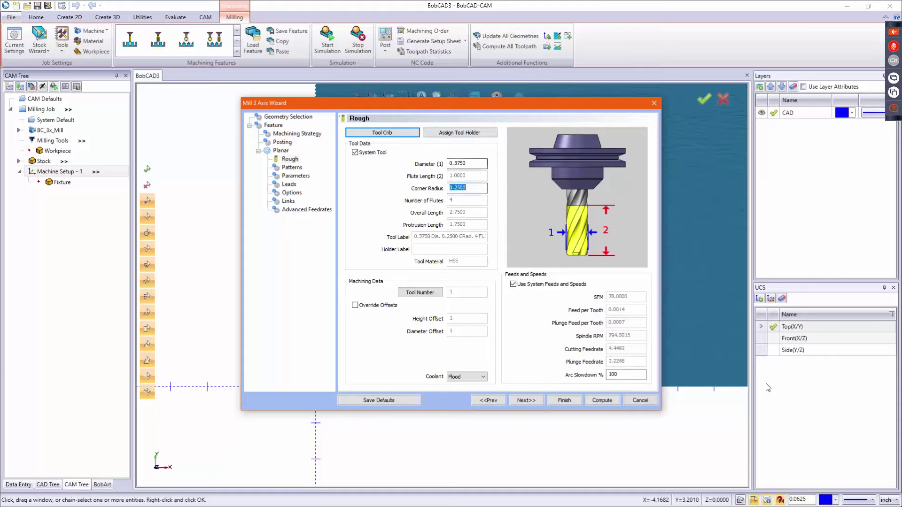
type(".1875")
key("Tab")
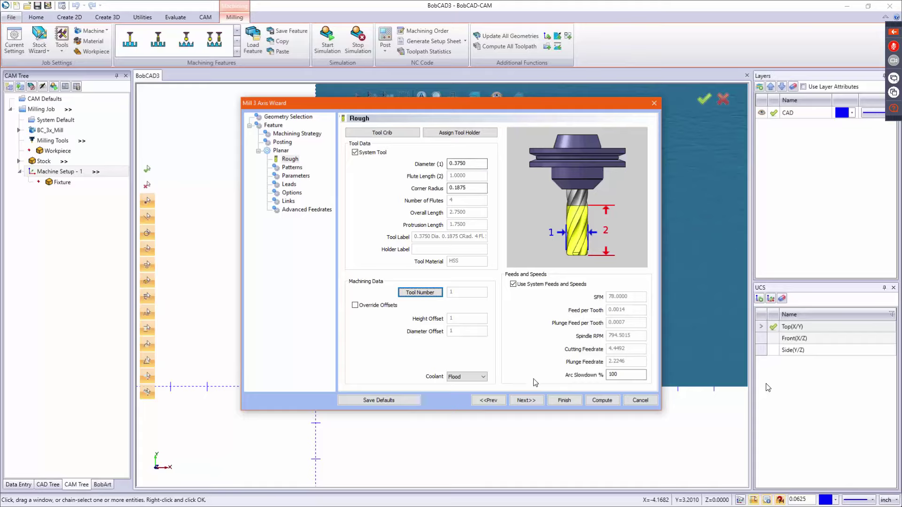
left_click(526, 400)
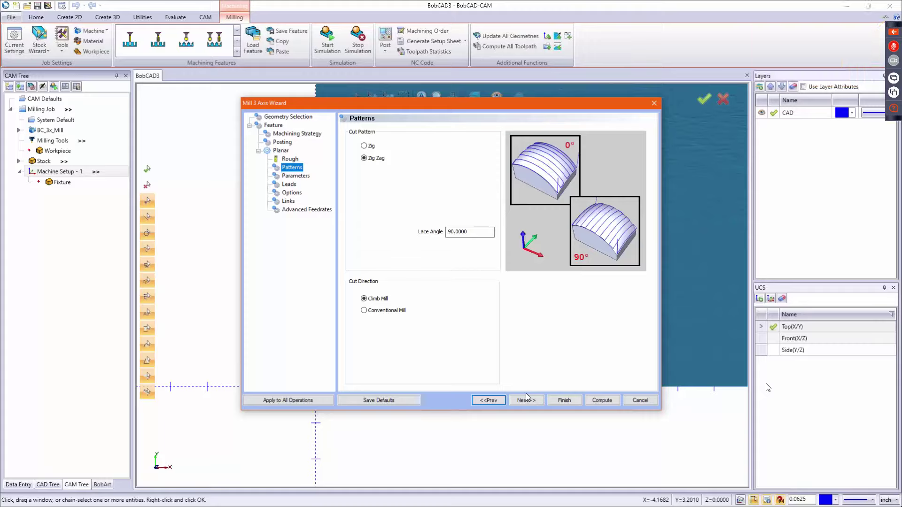
double_click(483, 234)
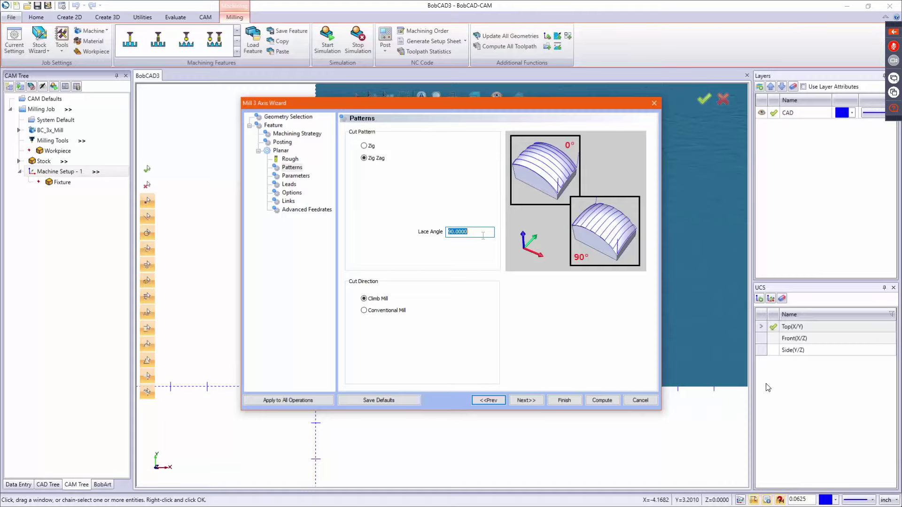
type("0")
key("Tab")
Set the planar cut pattern's lace angle to 45 and continue to the cutting parameters.
key("shift+Tab")
type("45")
key("Tab")
left_click(526, 400)
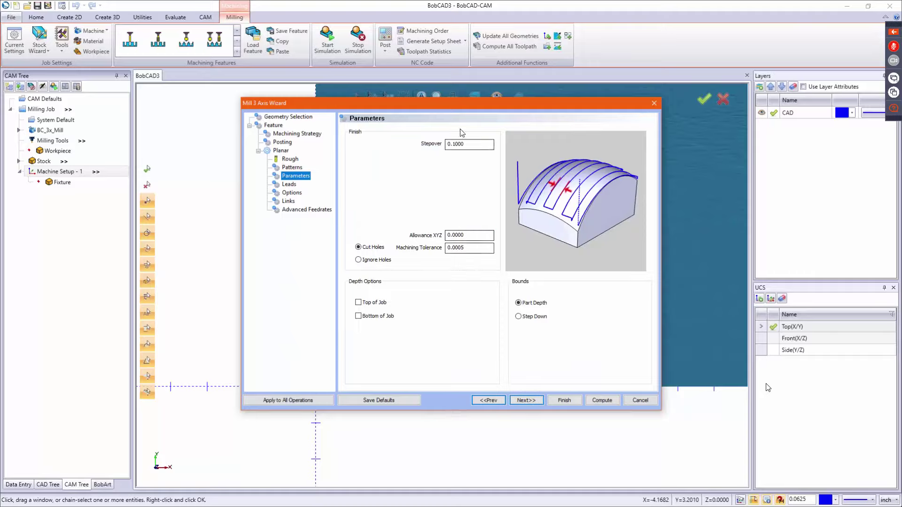
Set the planar operation's finish stepover to 0.075.
left_click(472, 144)
type("0.0750")
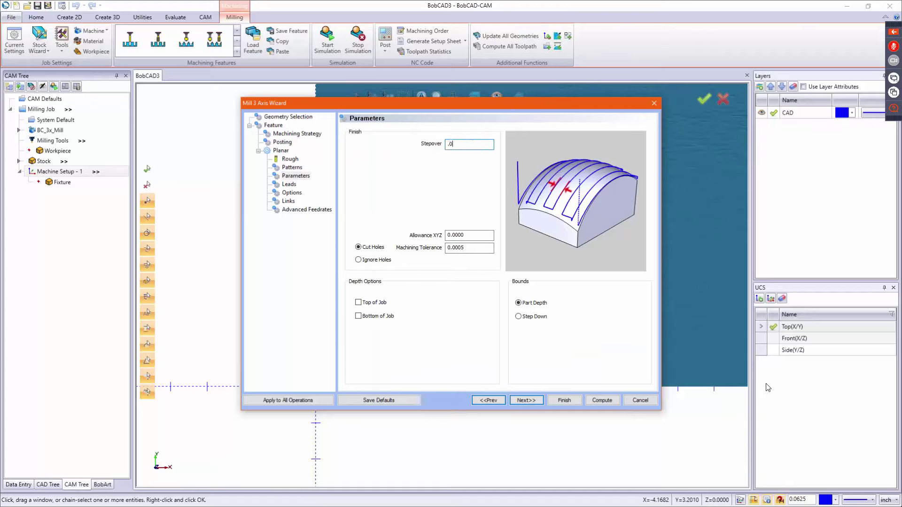
key("Tab")
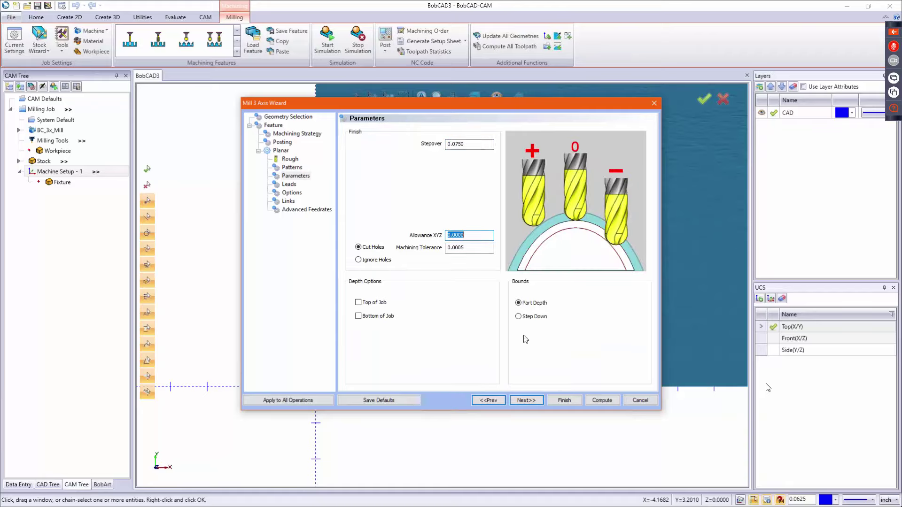
left_click(521, 317)
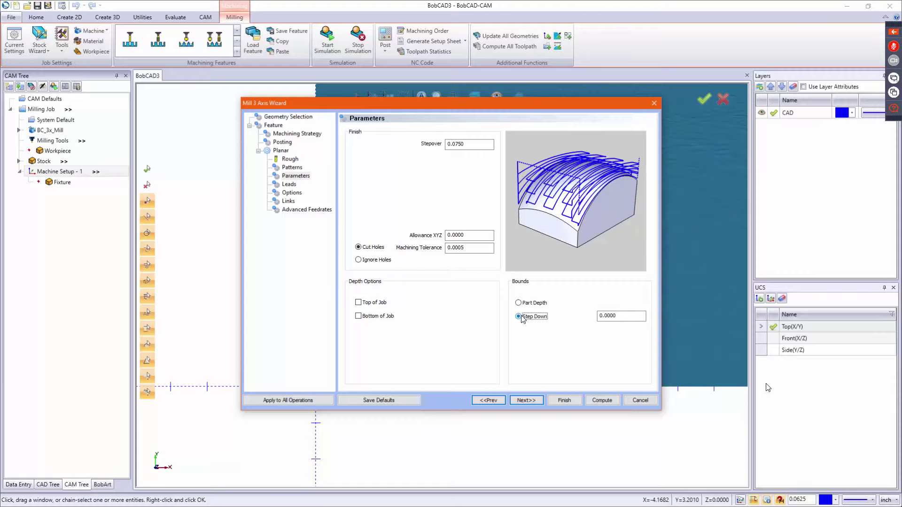
key("Tab")
left_click(519, 303)
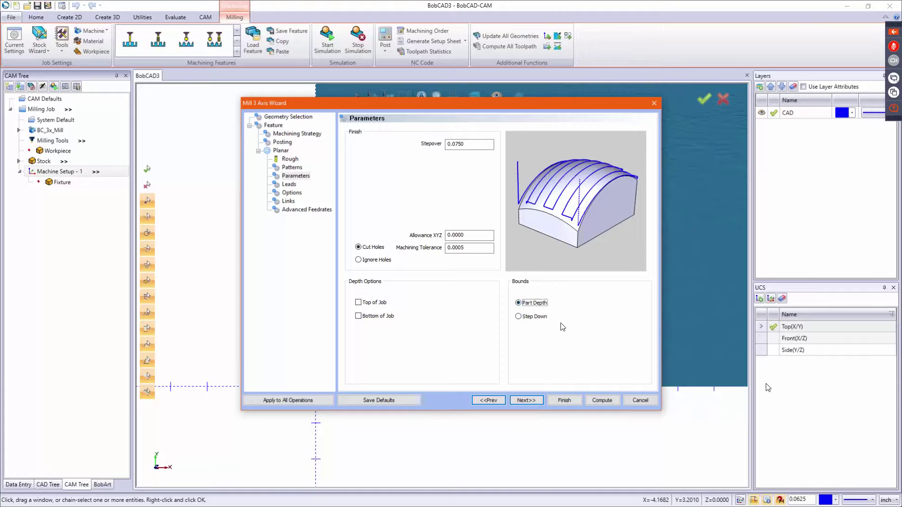
Keep the default leads and options, set the planar links to Follow, and compute the toolpath.
left_click(531, 400)
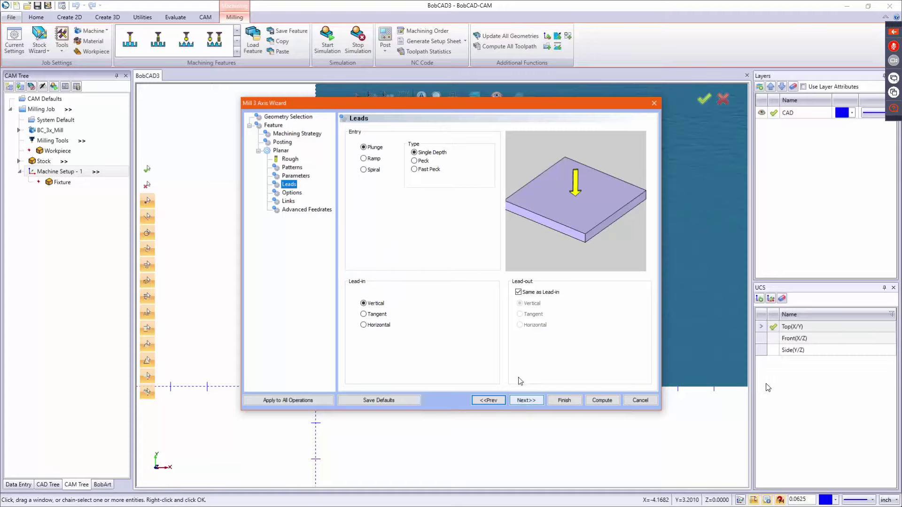
left_click(534, 398)
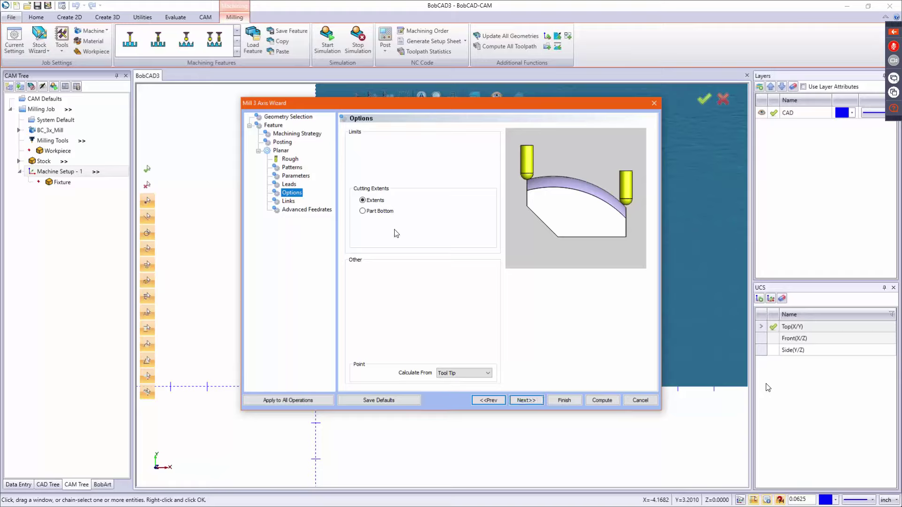
left_click(528, 401)
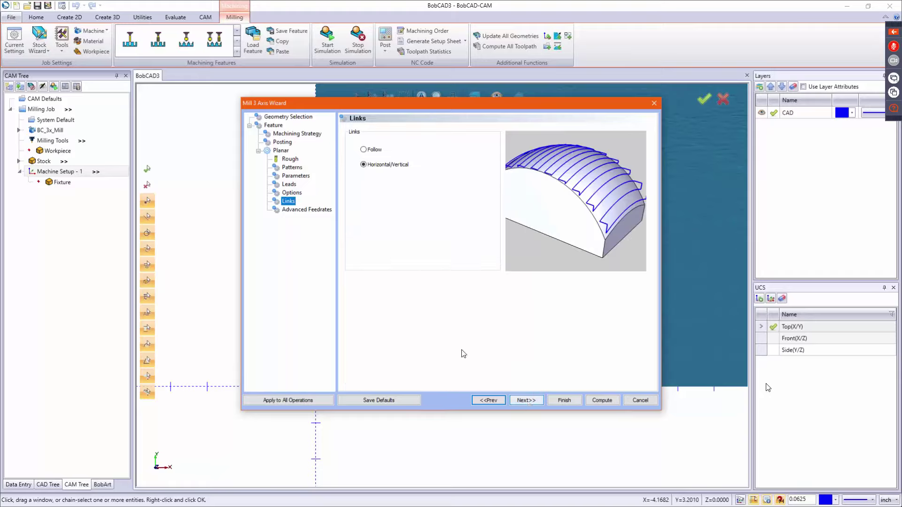
left_click(374, 150)
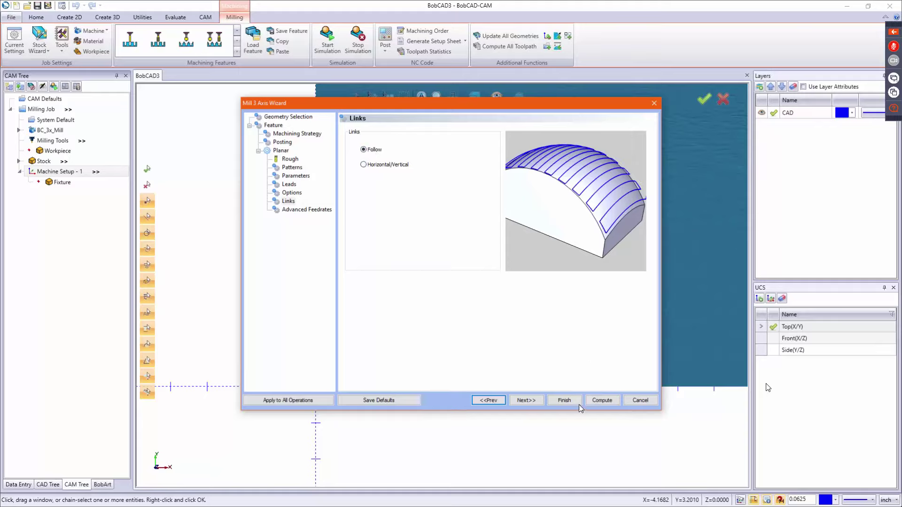
left_click(527, 402)
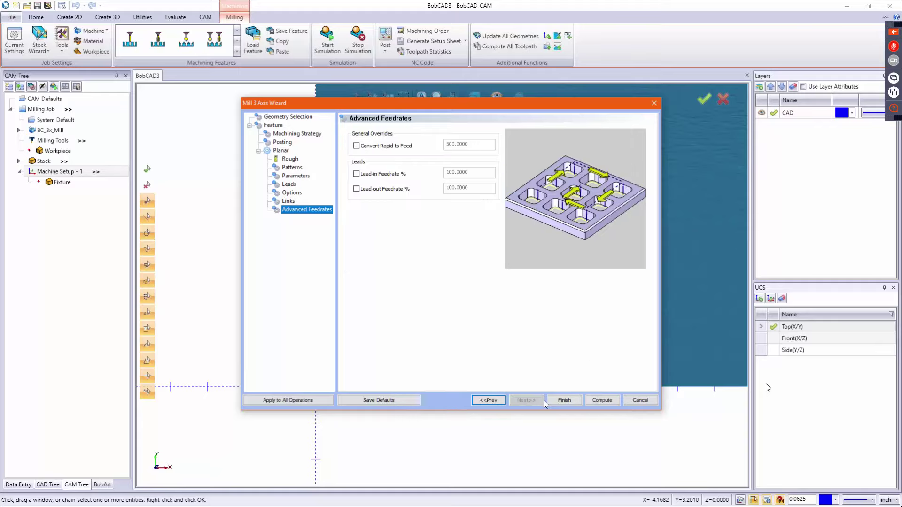
left_click(599, 402)
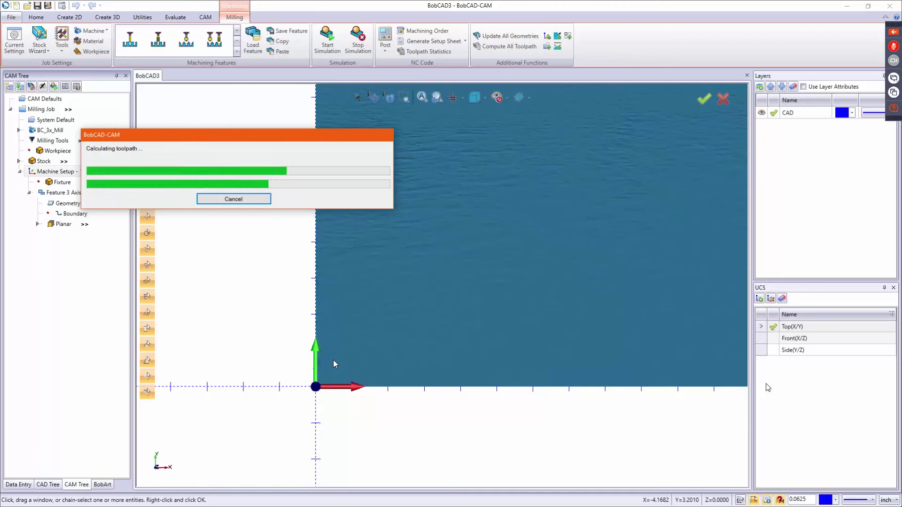
Run the machining simulation of the planar toolpath and inspect the cut skyline relief from several angles.
left_click(330, 46)
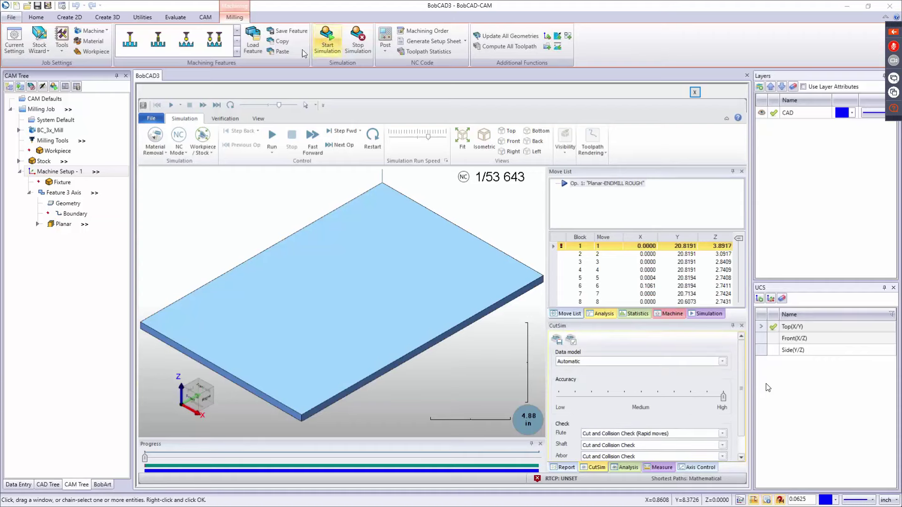
left_click(271, 137)
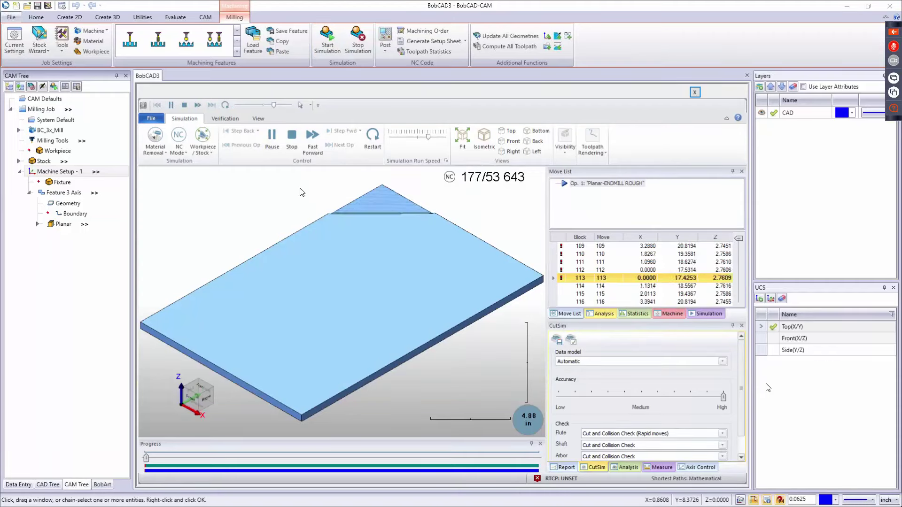
middle_click_drag(277, 207, 281, 221)
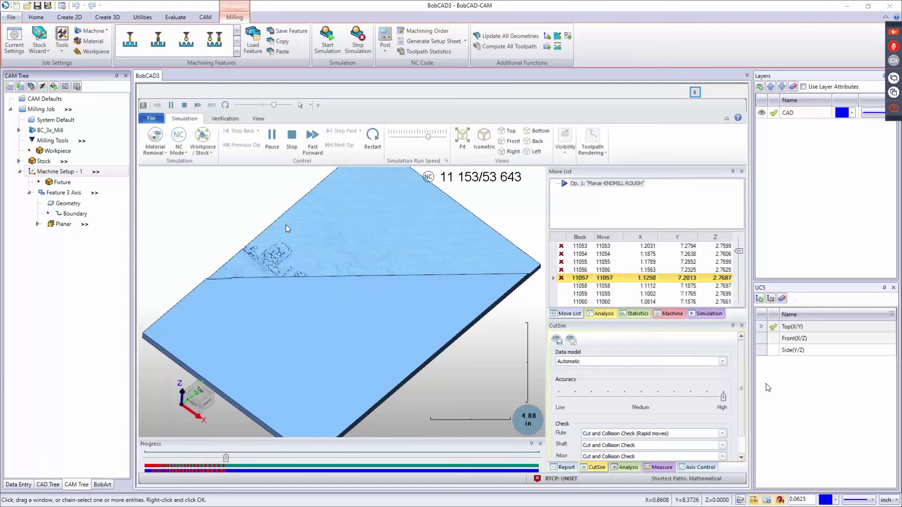
middle_click_drag(284, 305, 227, 292)
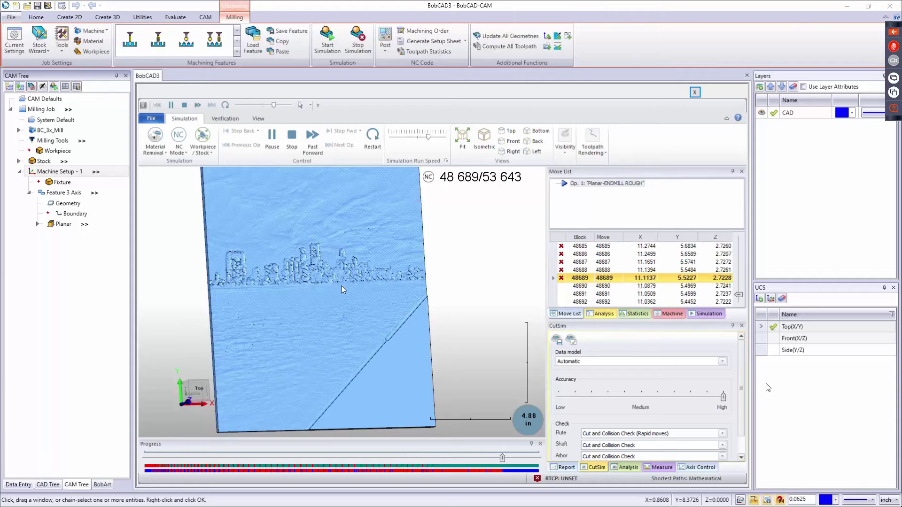
mouse_move(341, 285)
middle_mouse_down()
mouse_move(283, 268)
mouse_move(245, 286)
mouse_move(286, 294)
mouse_move(275, 289)
mouse_move(292, 278)
mouse_move(353, 284)
mouse_move(363, 303)
mouse_move(328, 294)
middle_mouse_up()
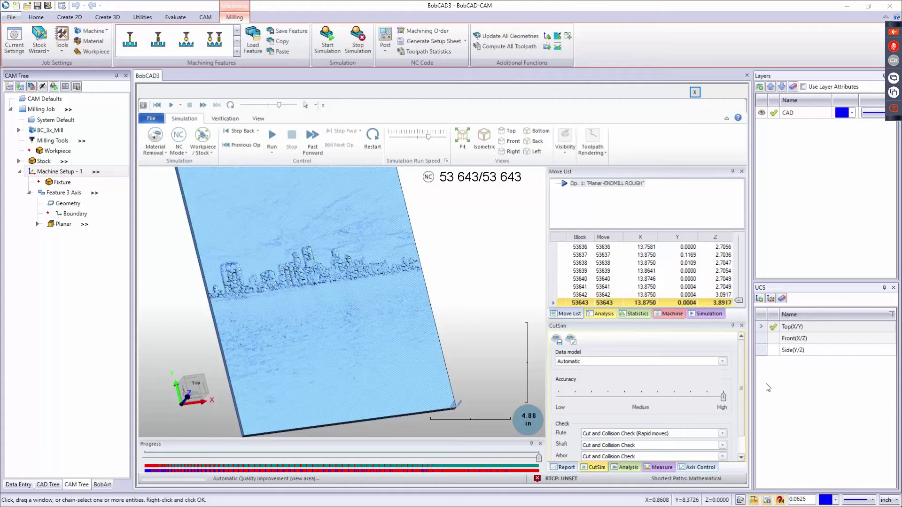
key("super+d")
key("super+d")
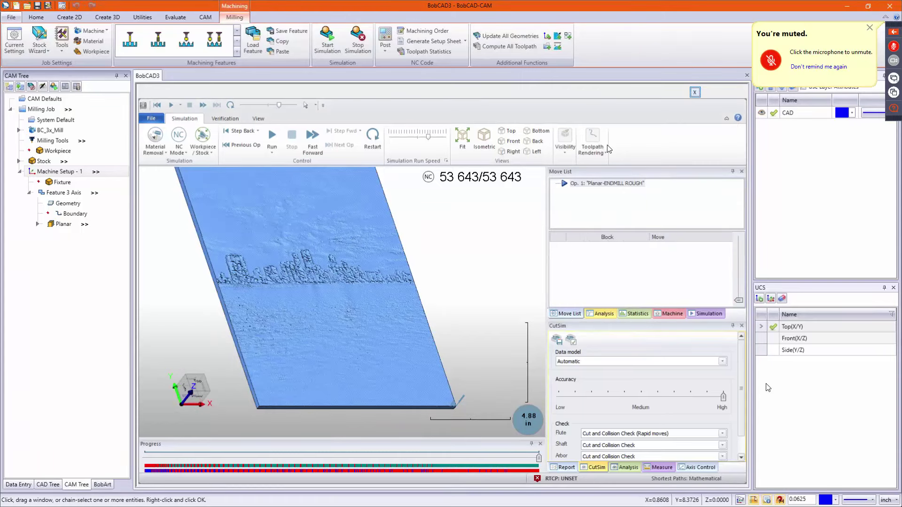
Leave the simulation and start an Emboss from Image on the emboss model of a new document.
key("Escape")
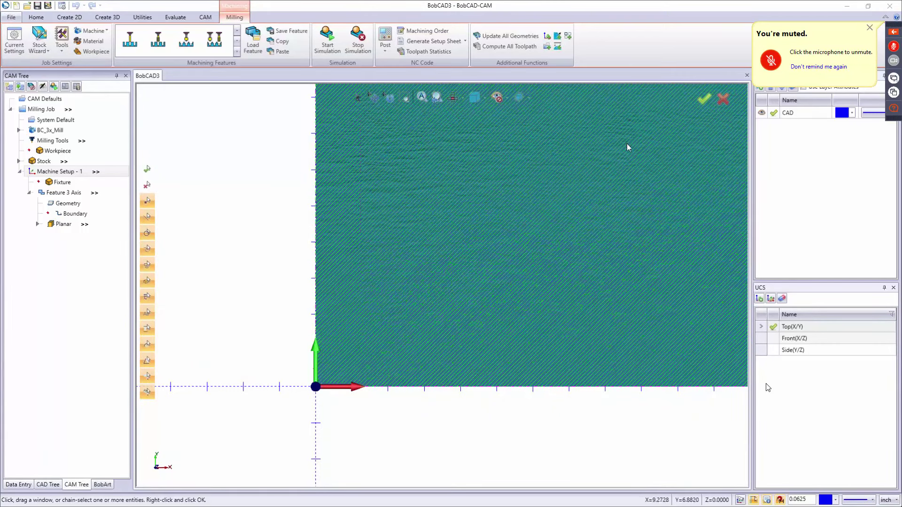
left_click(17, 6)
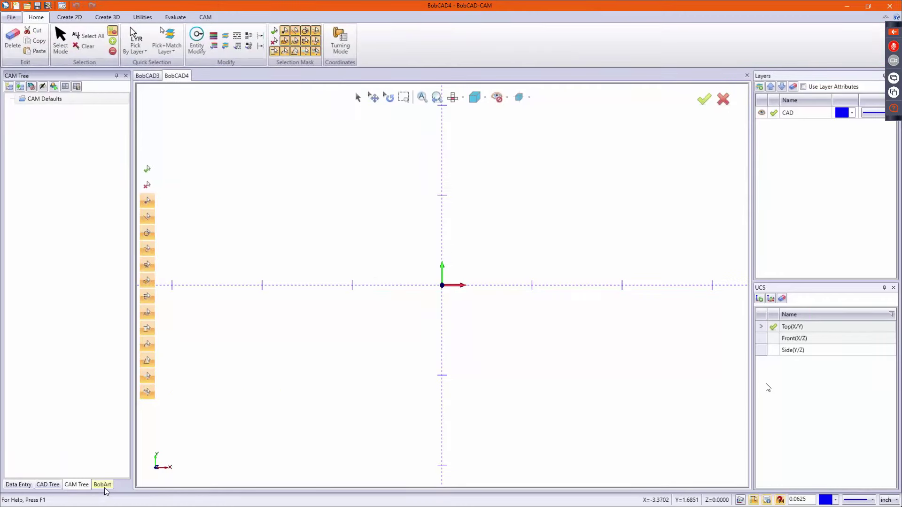
left_click(104, 488)
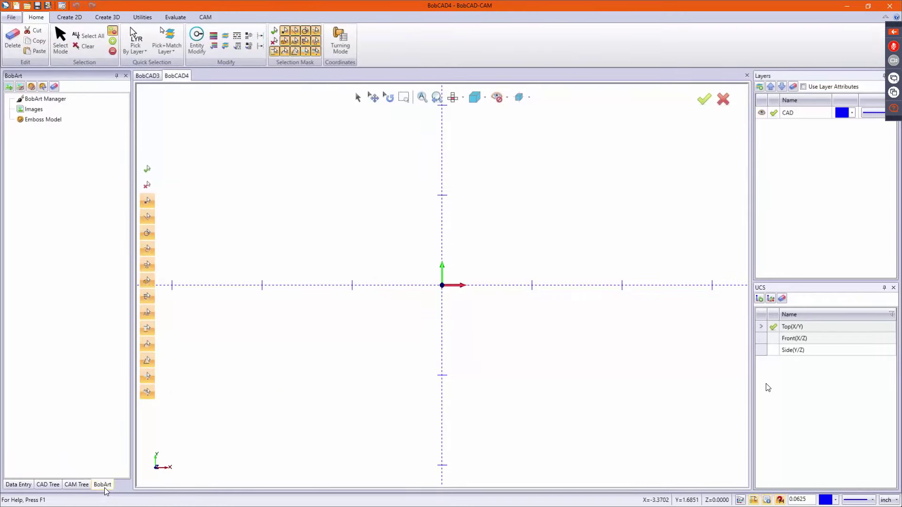
right_click(40, 121)
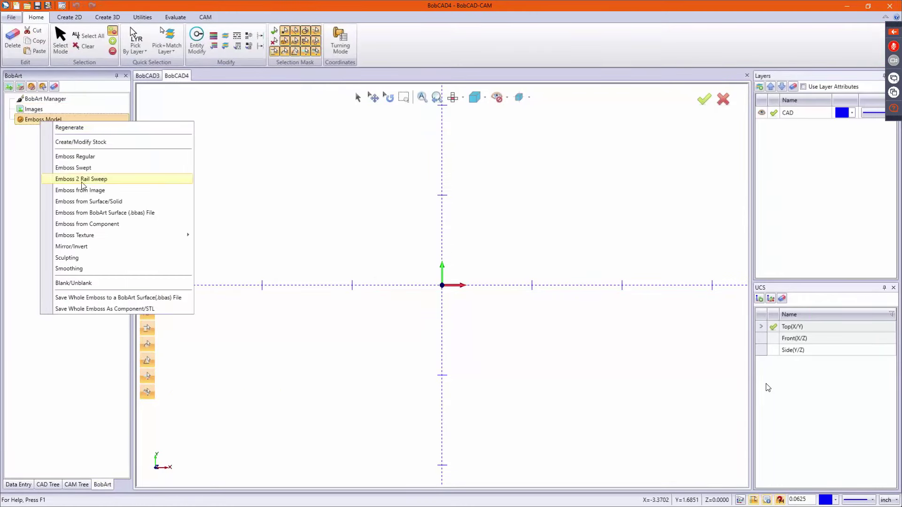
left_click(109, 193)
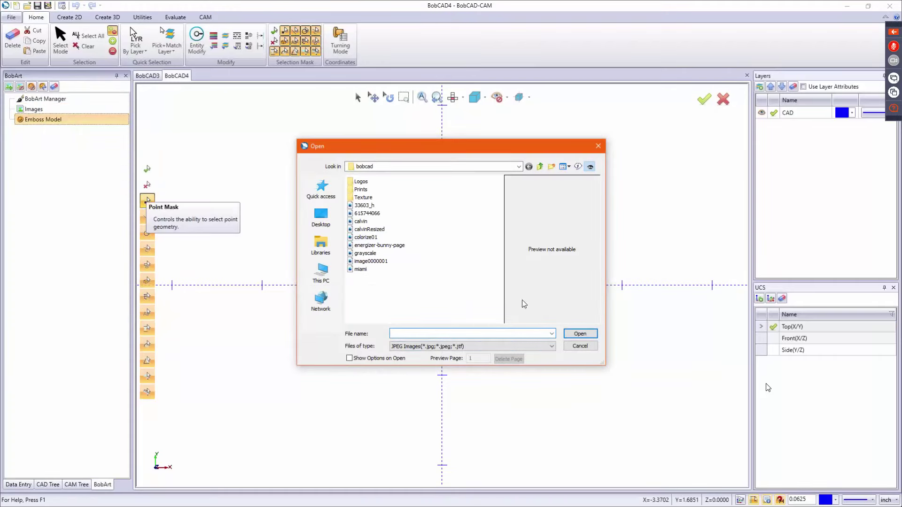
Show the bobcad folder's images as medium icons and open the 615744066 portrait for embossing.
left_click(569, 167)
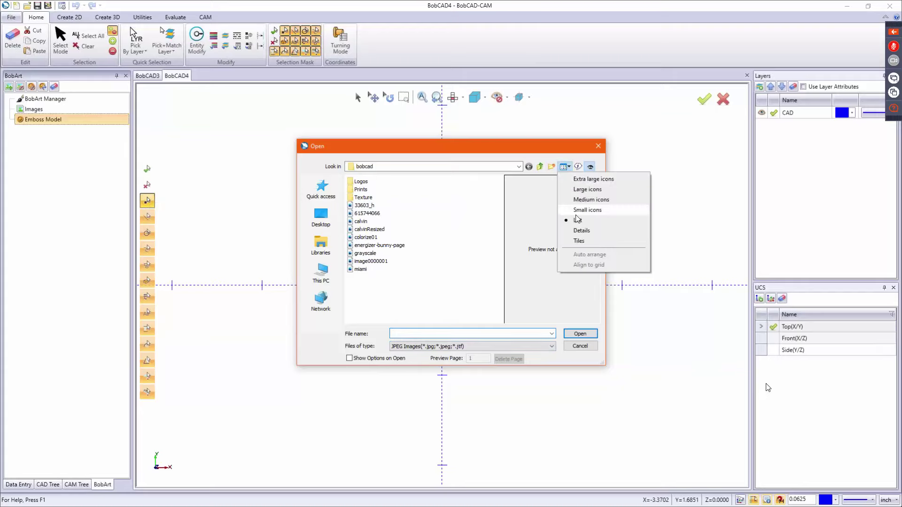
left_click(575, 200)
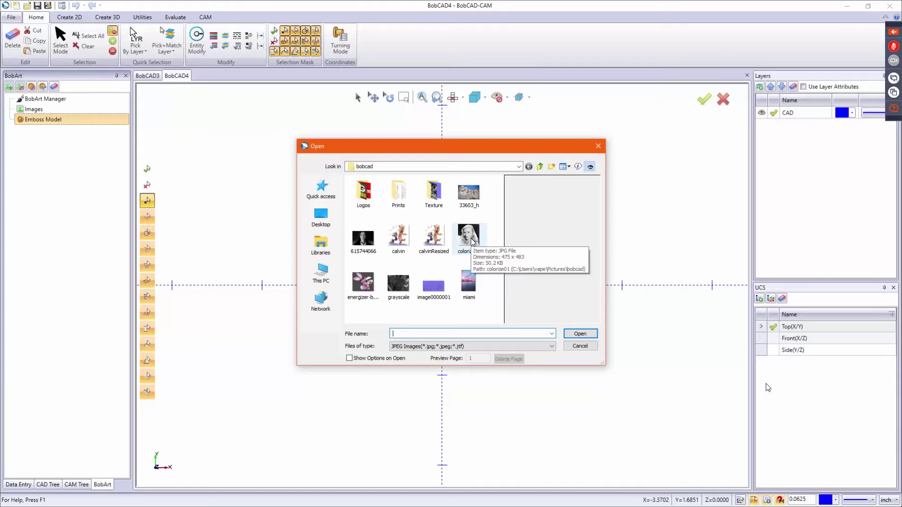
left_click(364, 238)
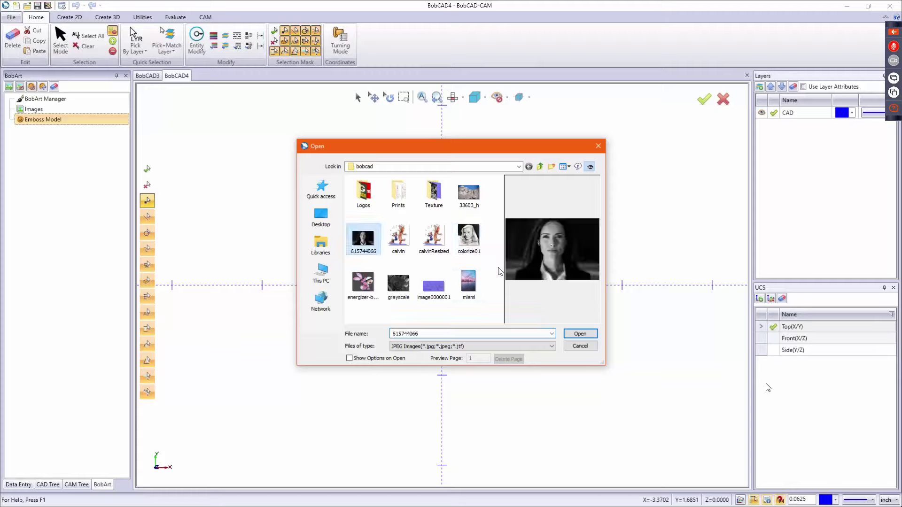
left_click(580, 334)
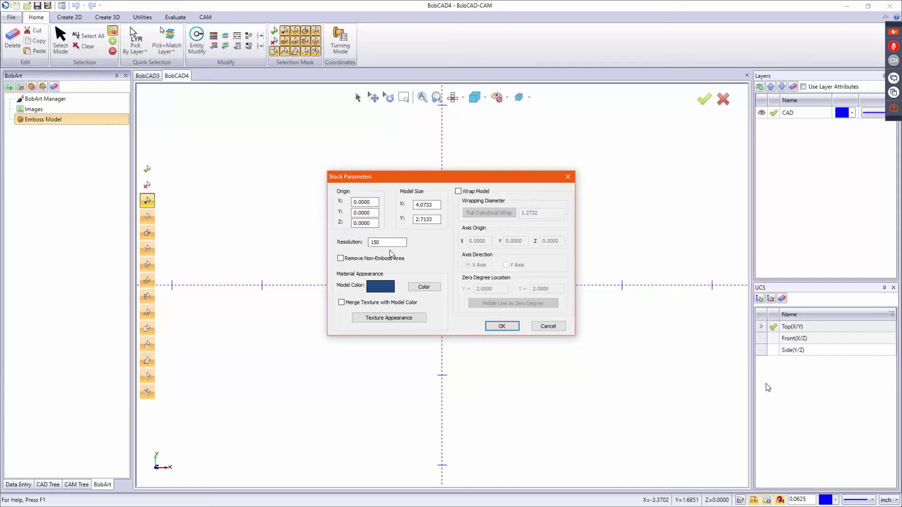
Confirm the stock parameters and create the portrait emboss with a Z depth of 0.1 and application type Add.
left_click_drag(394, 243, 345, 246)
left_click(501, 326)
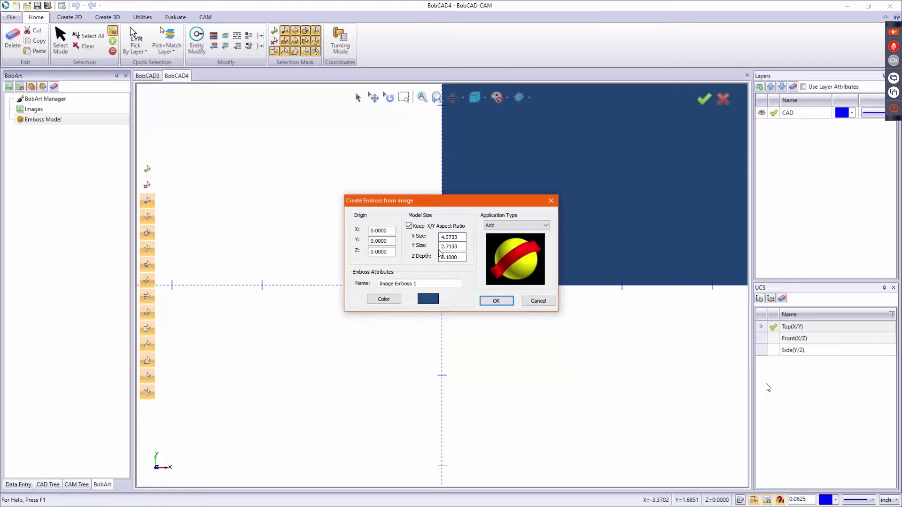
left_click(497, 301)
Examine the embossed portrait relief from different angles, including a close look at the eyes and face.
scroll(488, 235, "up", 4)
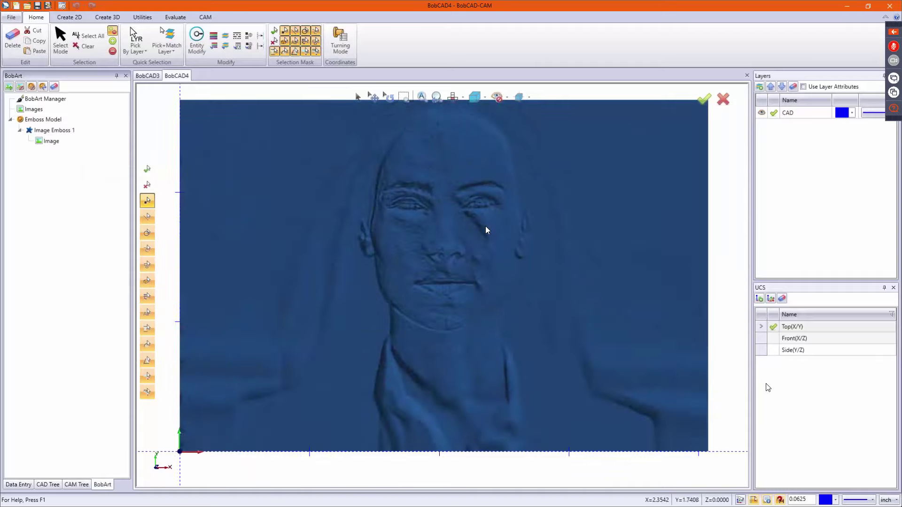
middle_click_drag(496, 309, 412, 210)
scroll(376, 188, "up", 3)
middle_click_drag(443, 276, 481, 342)
scroll(483, 386, "up", 3)
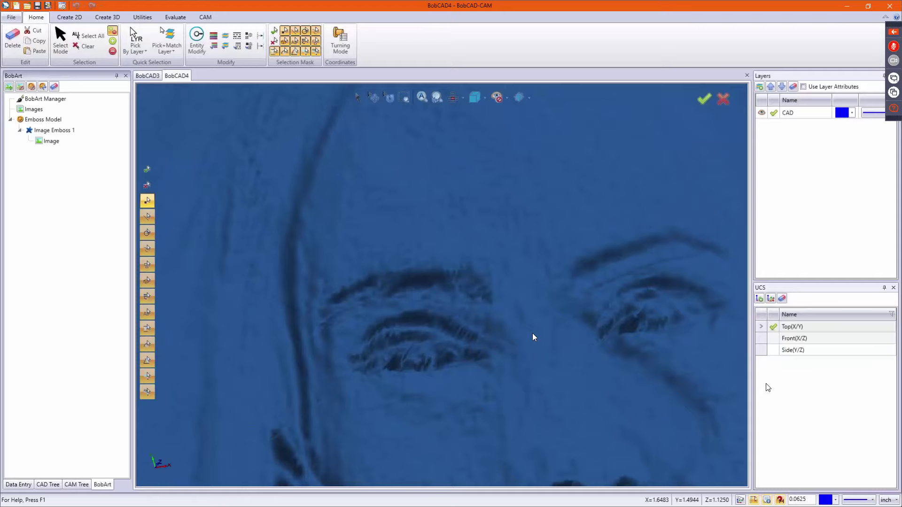
scroll(438, 368, "down", 5)
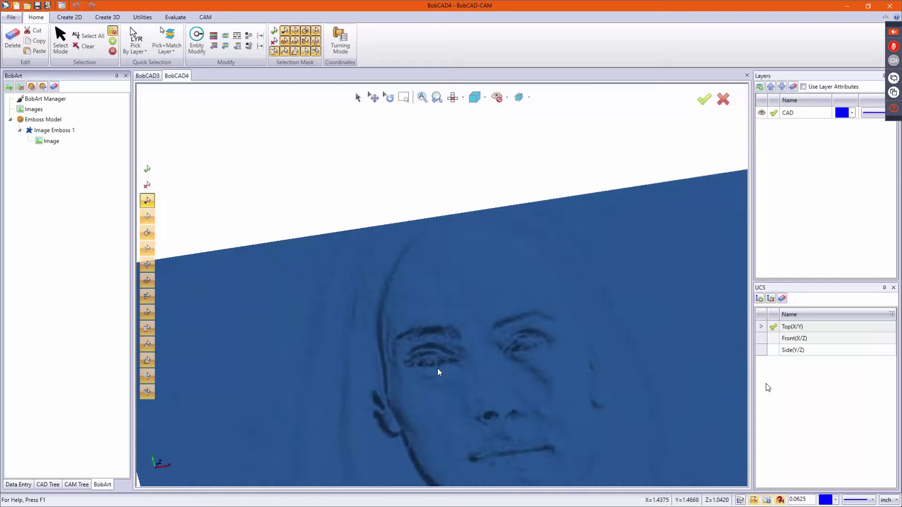
scroll(435, 287, "up", 3)
scroll(465, 393, "down", 4)
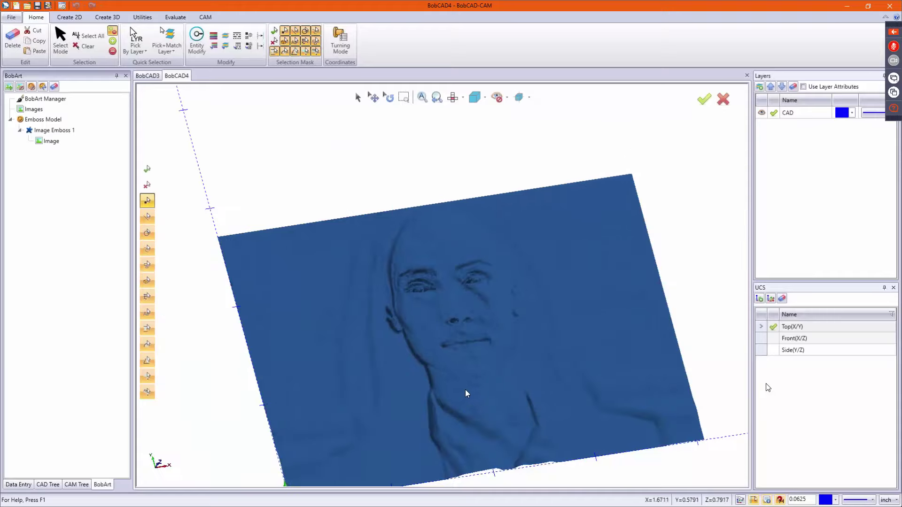
scroll(470, 406, "up", 5)
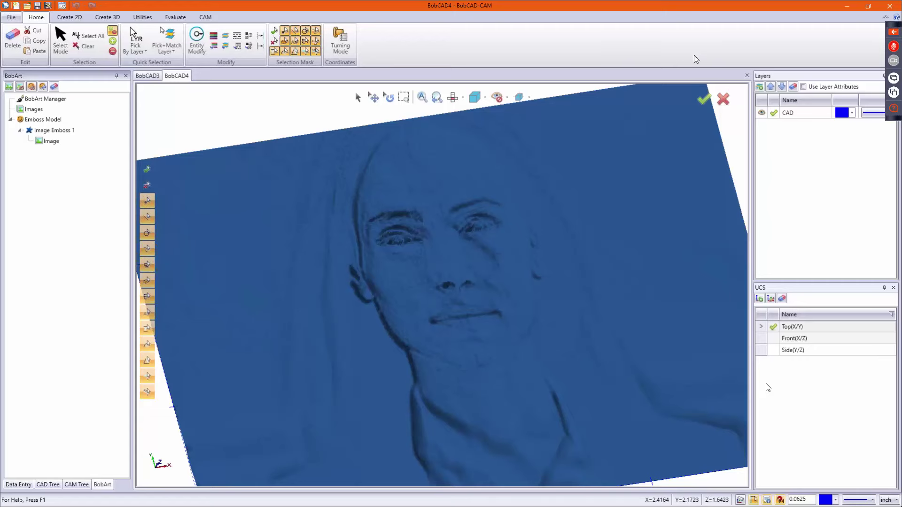
Close the portrait emboss document and switch to the normal maps image search in the browser.
left_click(747, 75)
left_click(485, 275)
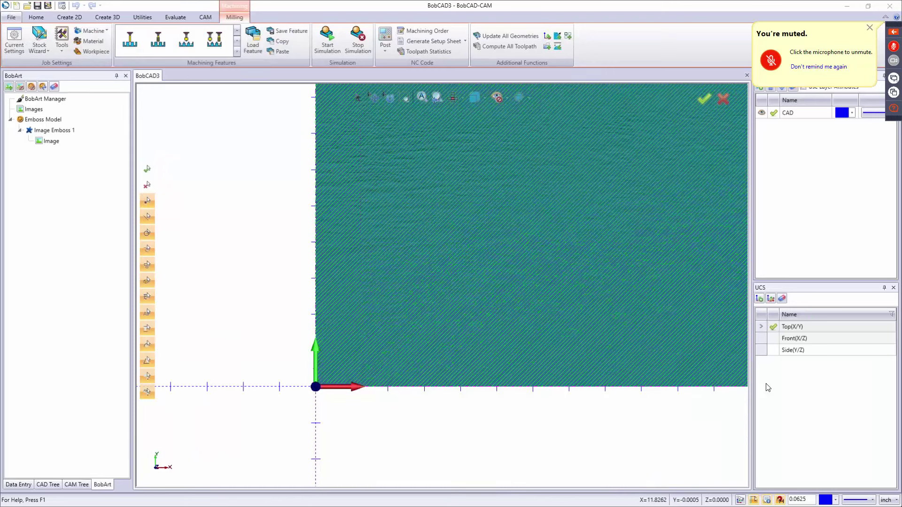
key("alt+Tab")
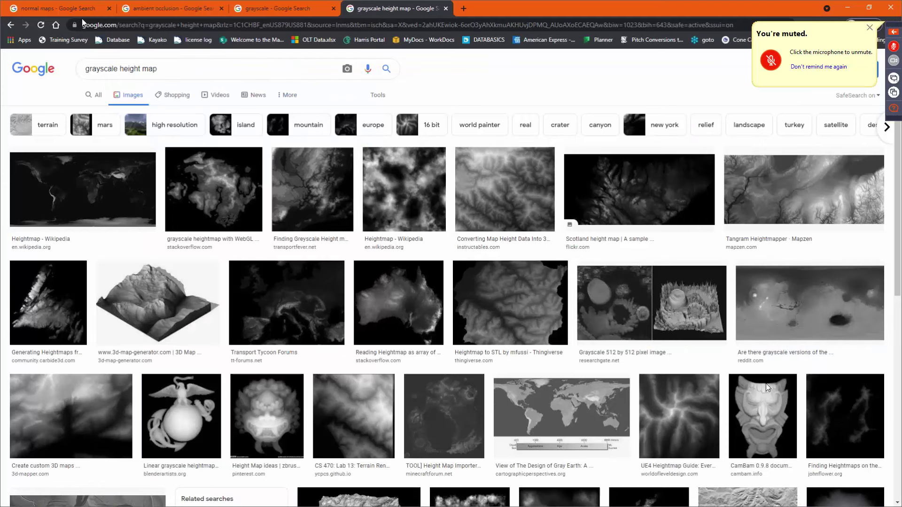
left_click(20, 7)
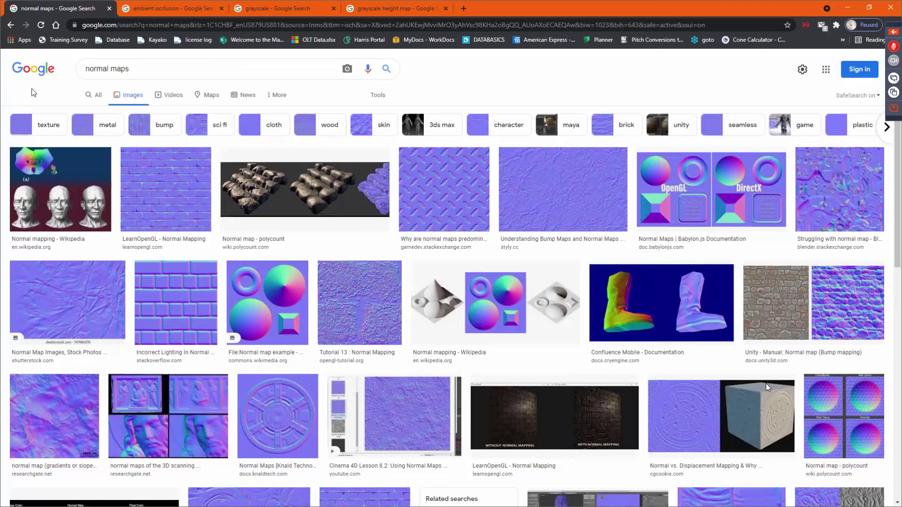
Browse the brick and triangle normal maps and their related images for a suitable texture.
left_click(184, 309)
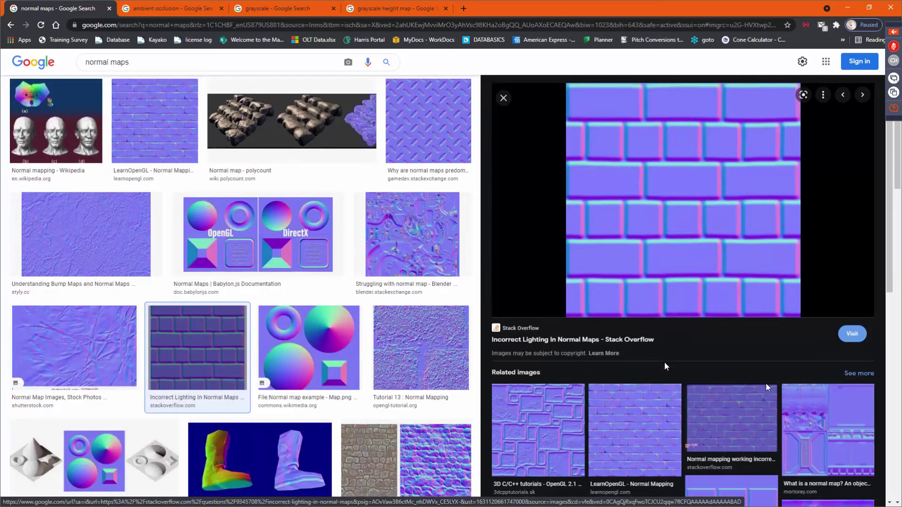
scroll(664, 362, "down", 3)
scroll(664, 353, "down", 1)
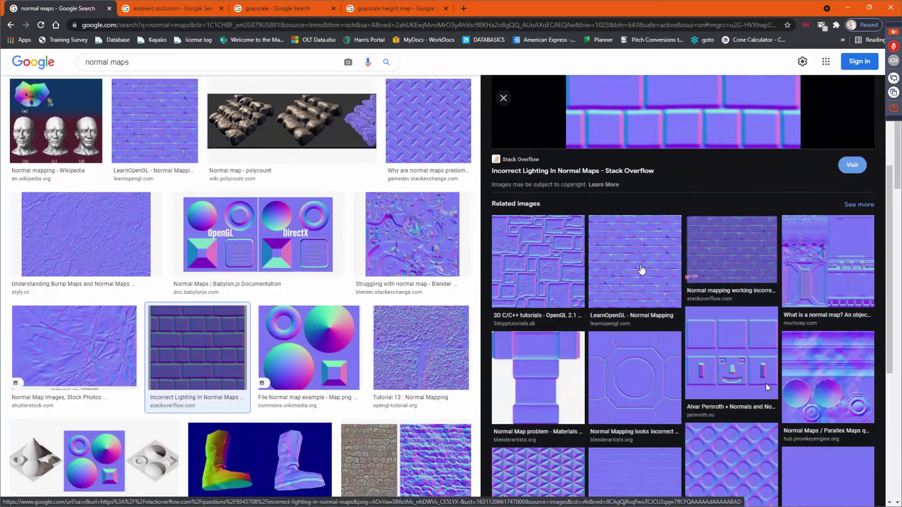
scroll(642, 269, "down", 3)
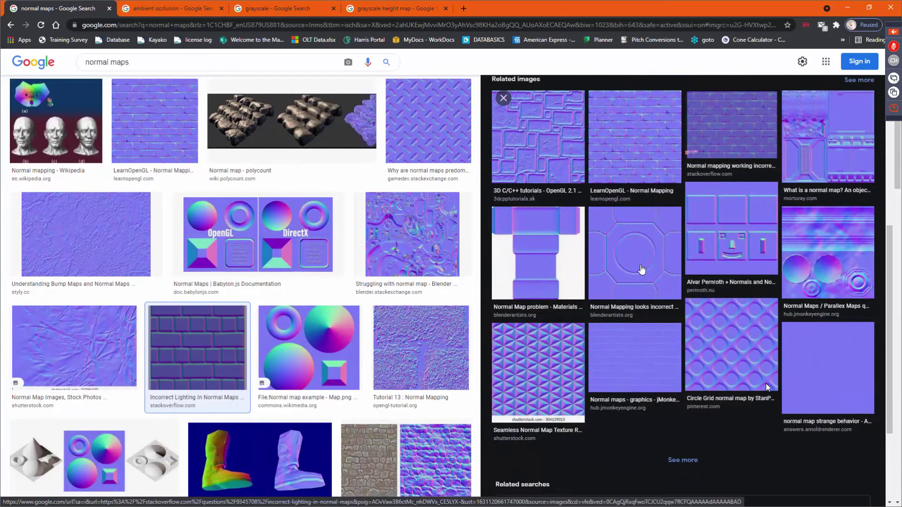
left_click(541, 361)
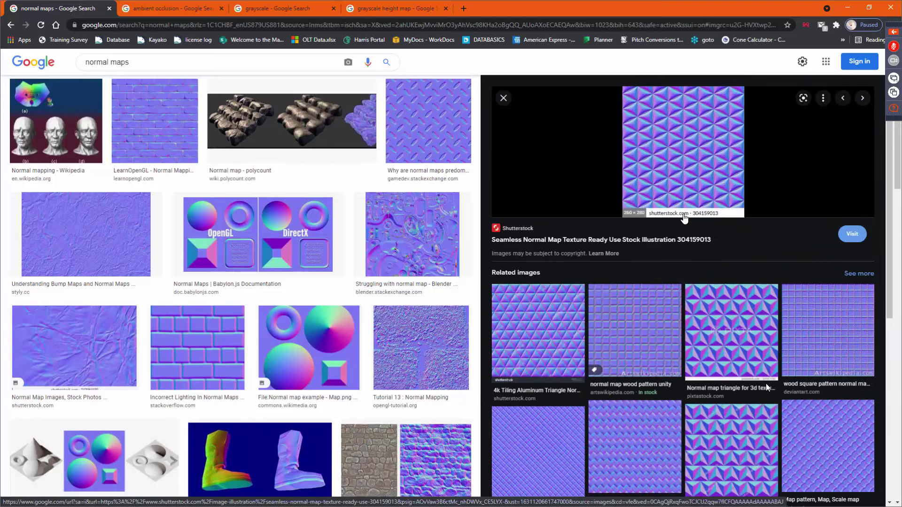
left_click(560, 314)
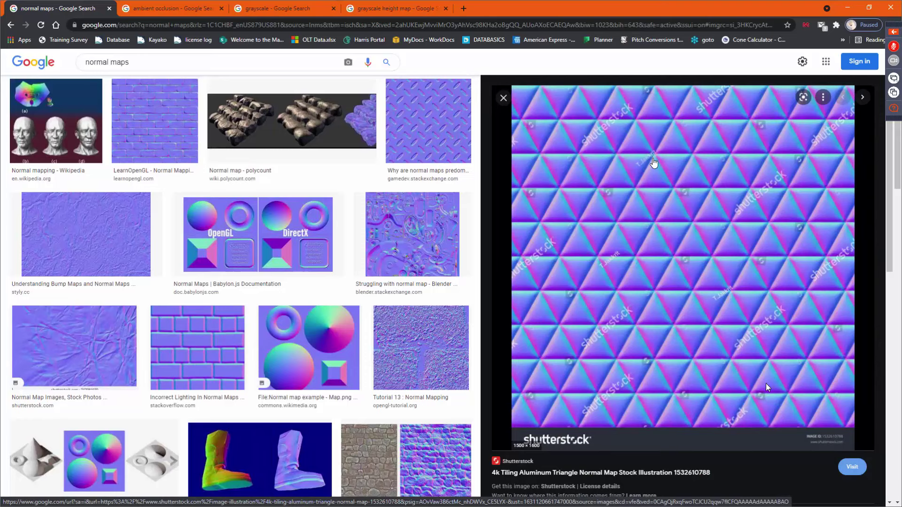
scroll(658, 158, "down", 3)
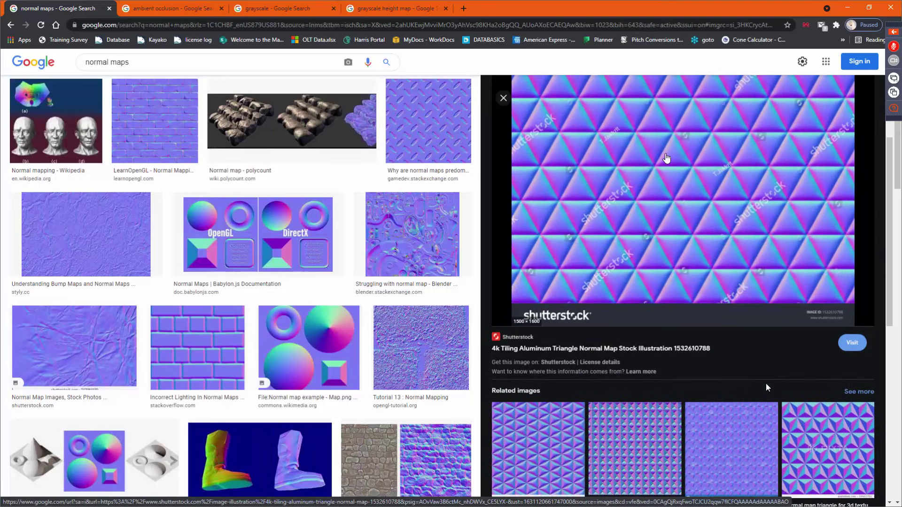
scroll(666, 158, "down", 5)
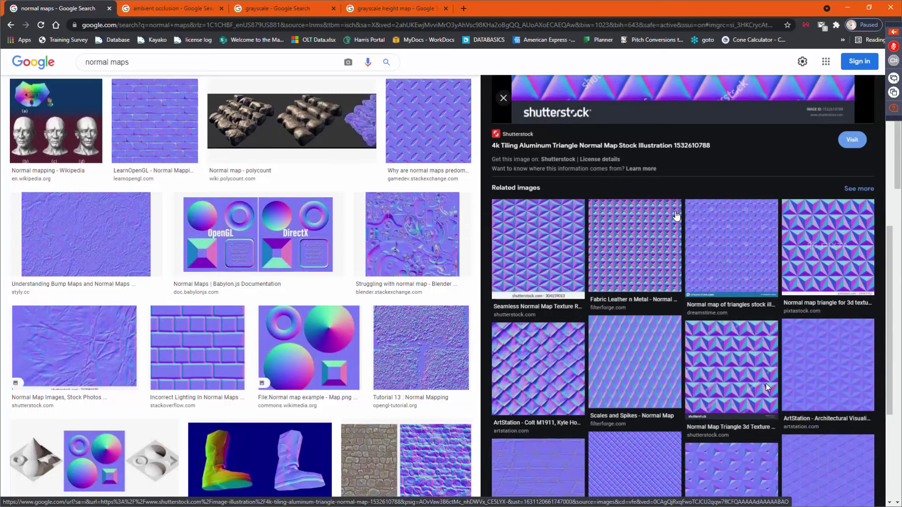
Save the related ArtStation normal map of triangular facets as a JPEG in the bobcad Texture folder.
left_click(827, 369)
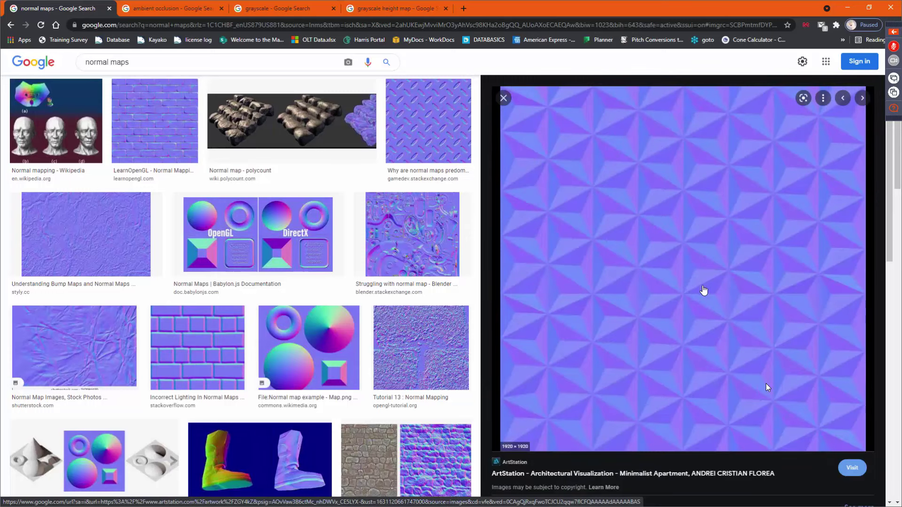
right_click(648, 269)
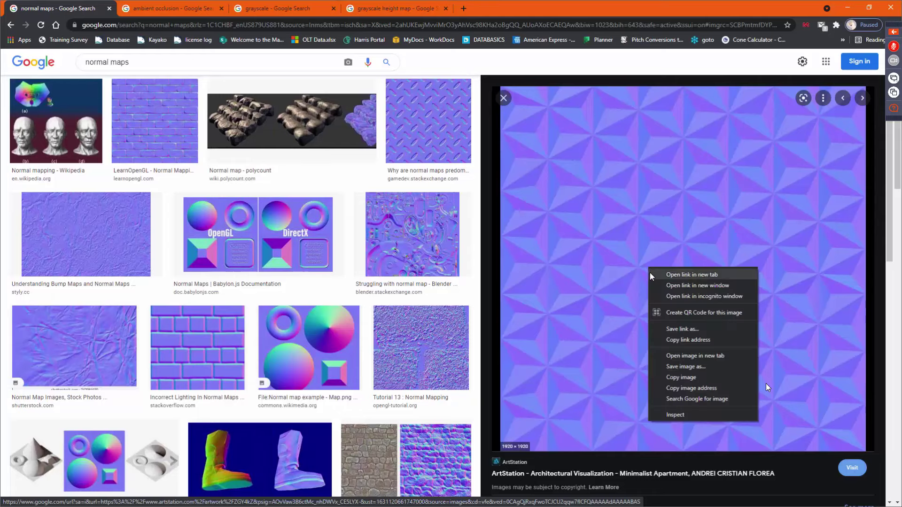
left_click(698, 367)
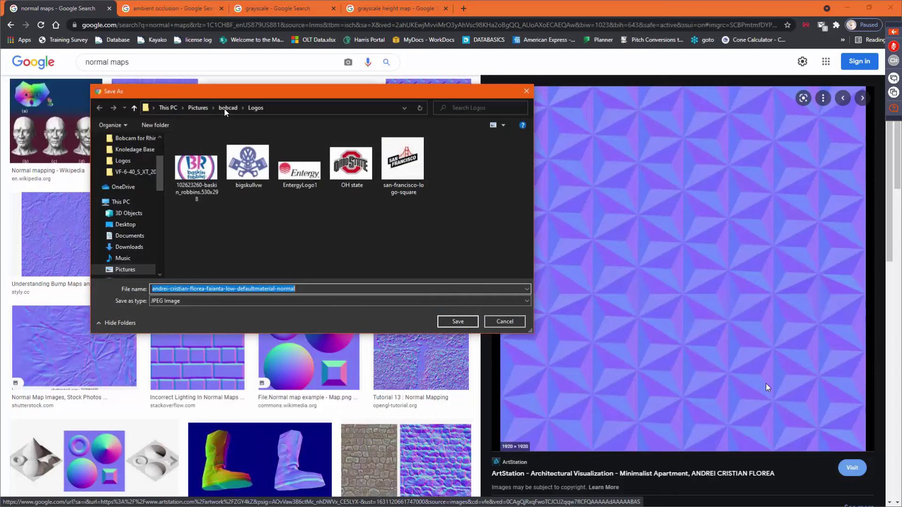
left_click(227, 108)
double_click(290, 169)
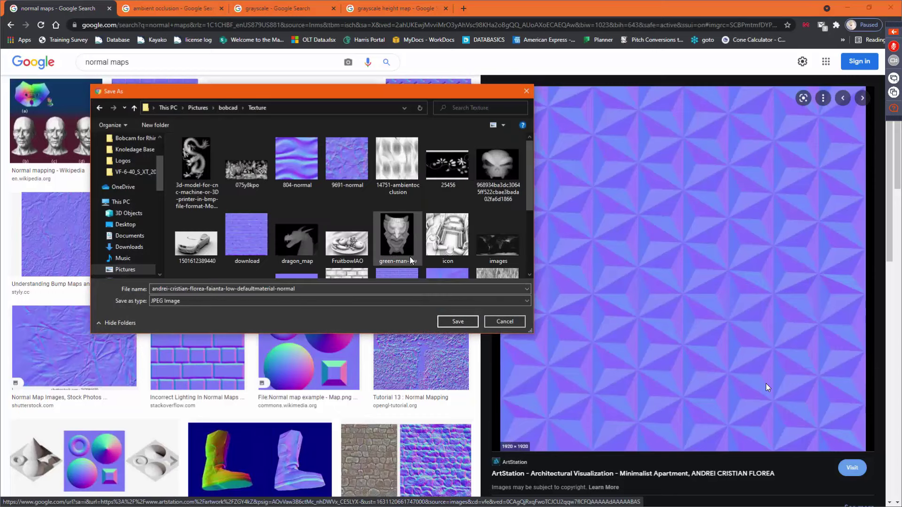
left_click(454, 324)
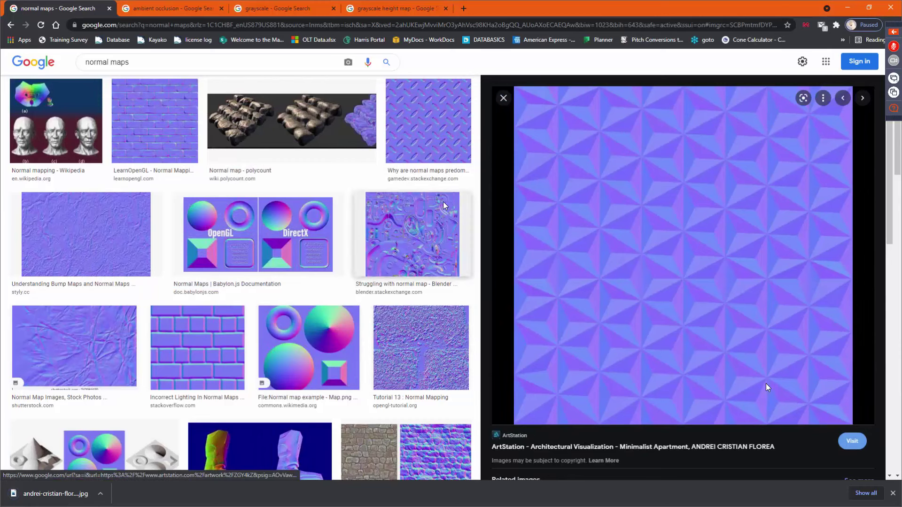
Switch to BobCAD-CAM, create a new document and load the downloaded triangular-facet normal map from the Texture folder for Emboss from Image.
left_click(846, 8)
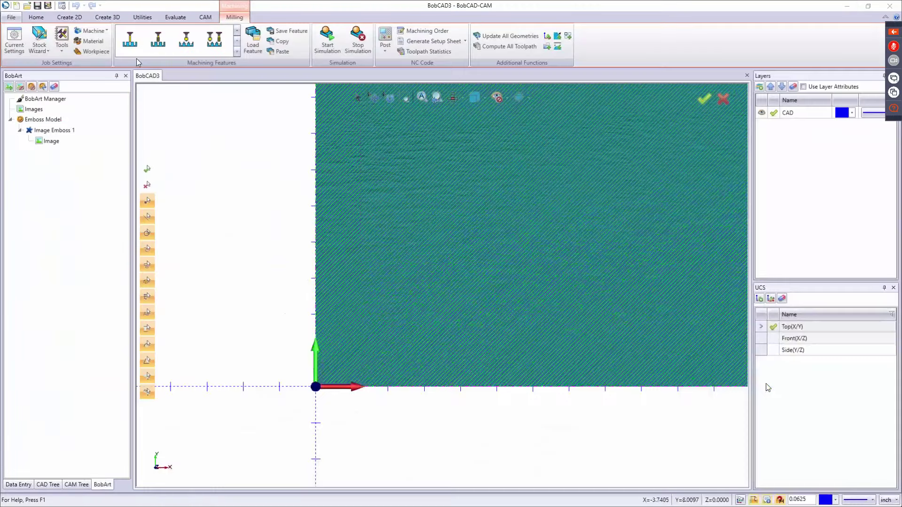
left_click(17, 6)
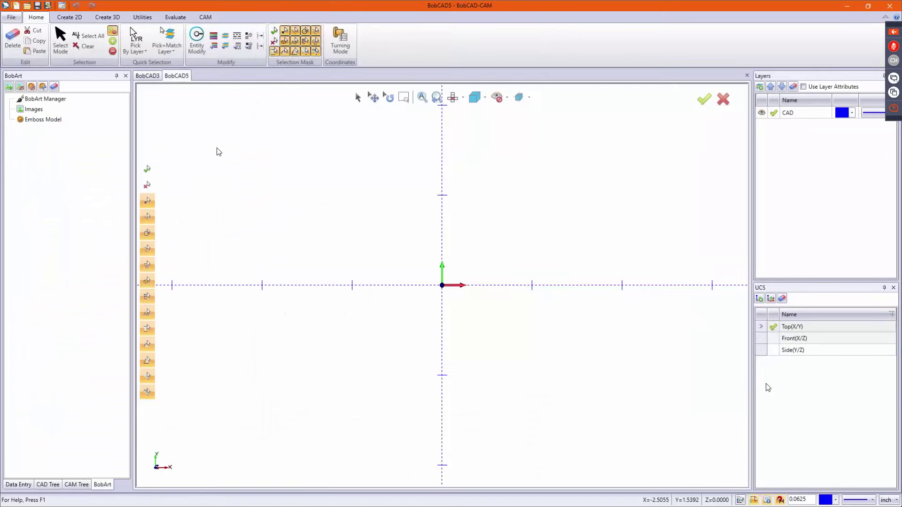
right_click(49, 119)
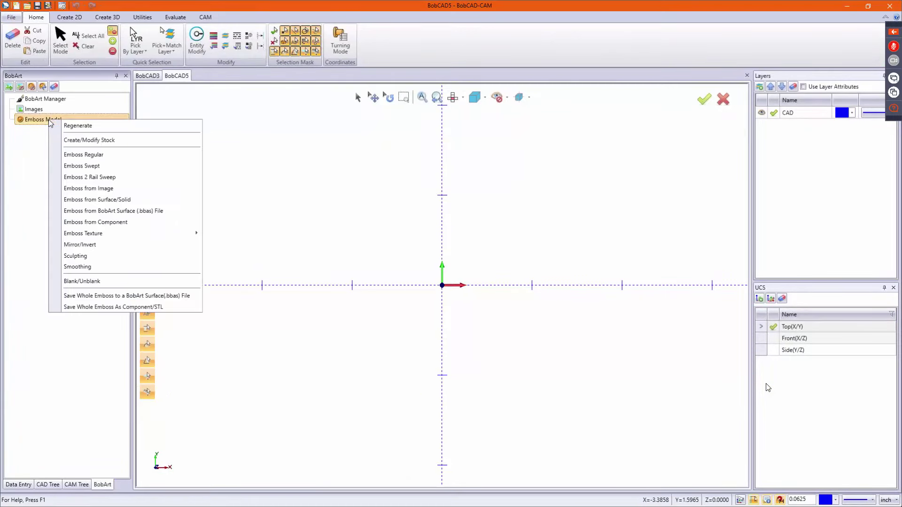
left_click(101, 189)
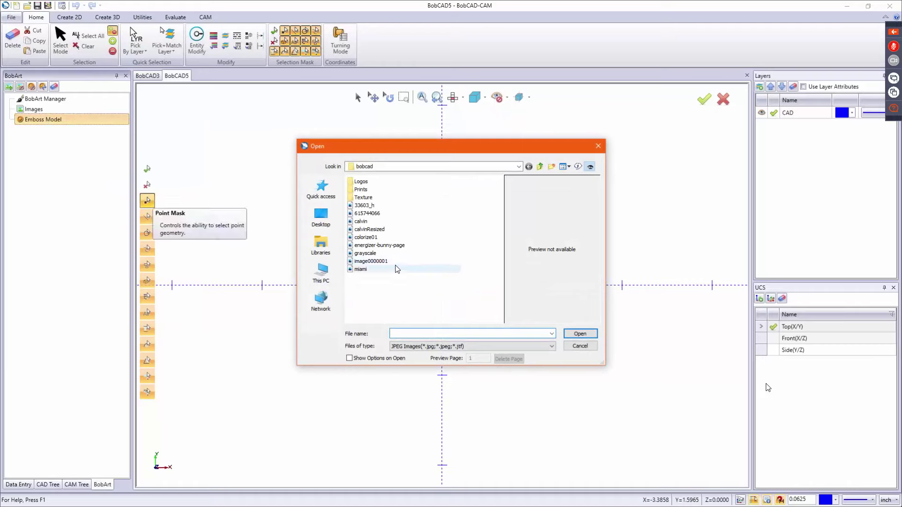
double_click(363, 198)
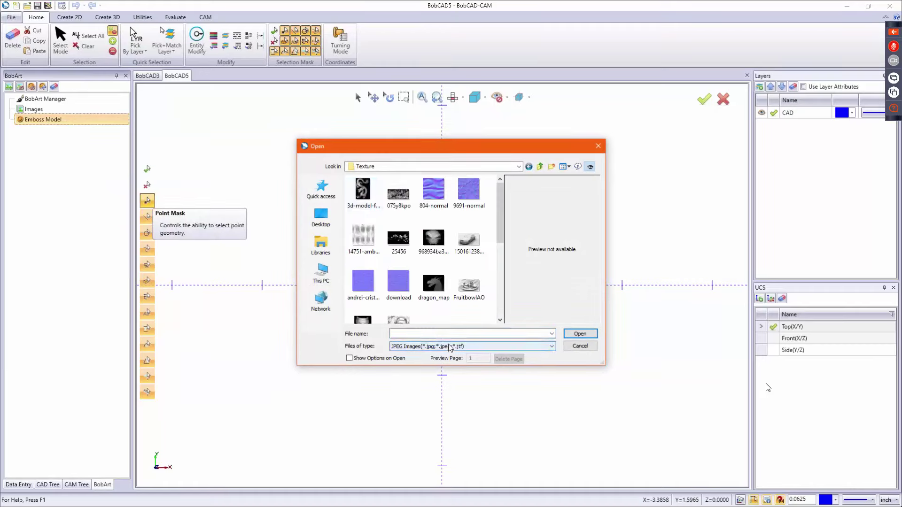
left_click(362, 281)
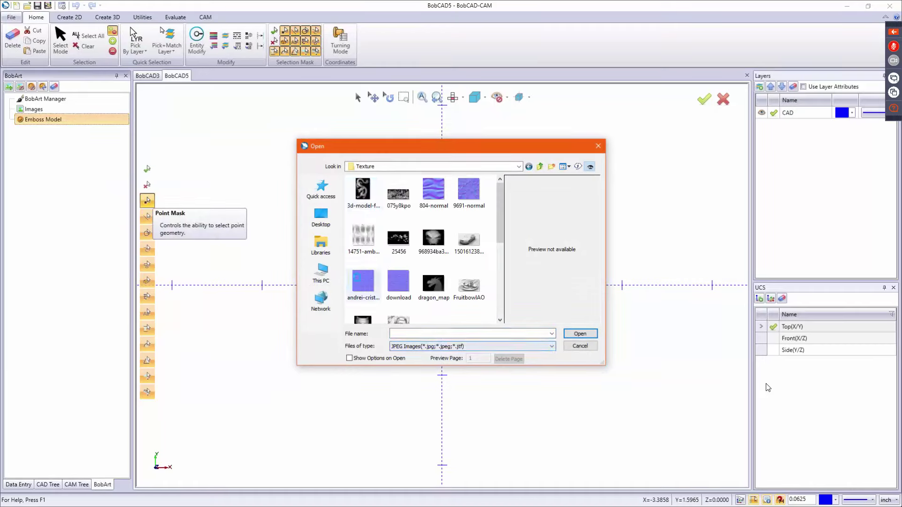
left_click(576, 333)
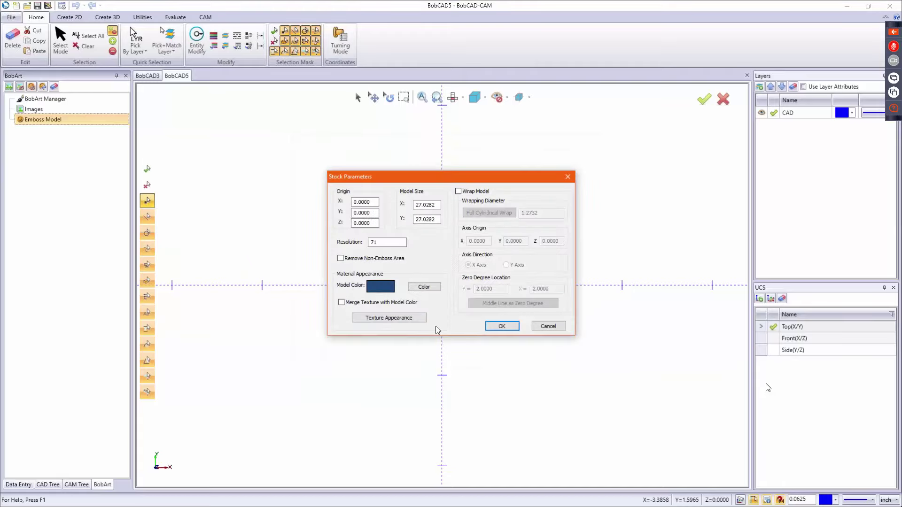
Create the image emboss on stock with a model size of 27.0282 by 27.0282 inches.
double_click(425, 205)
double_click(437, 219)
left_click(501, 330)
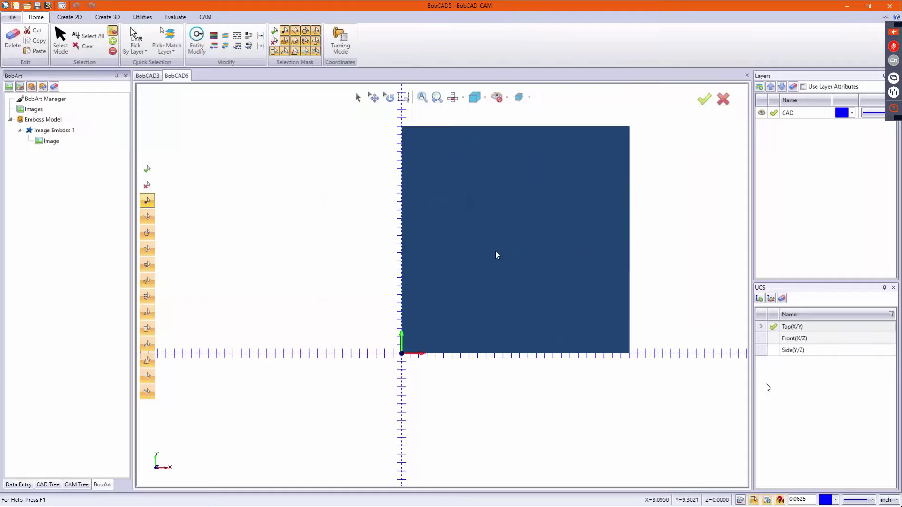
Set the Z depth of Image Emboss 1 to 0.2 inch.
scroll(536, 221, "up", 5)
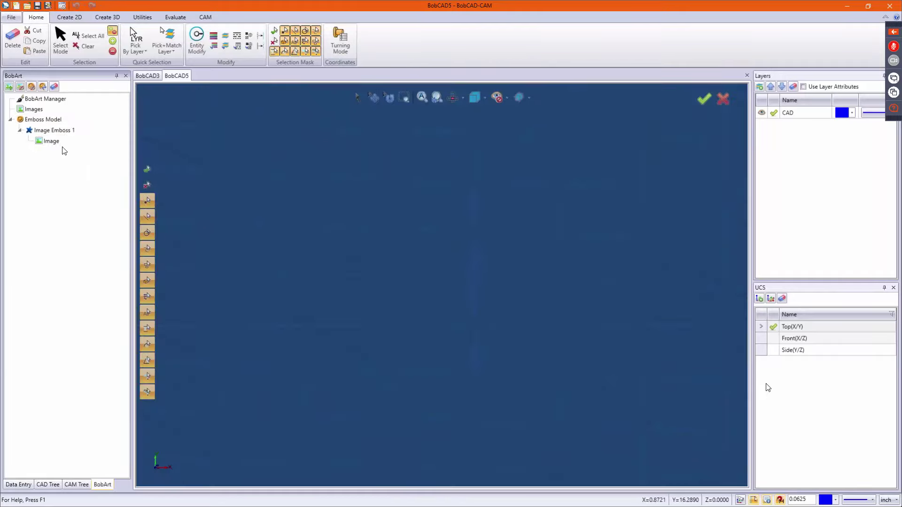
right_click(60, 130)
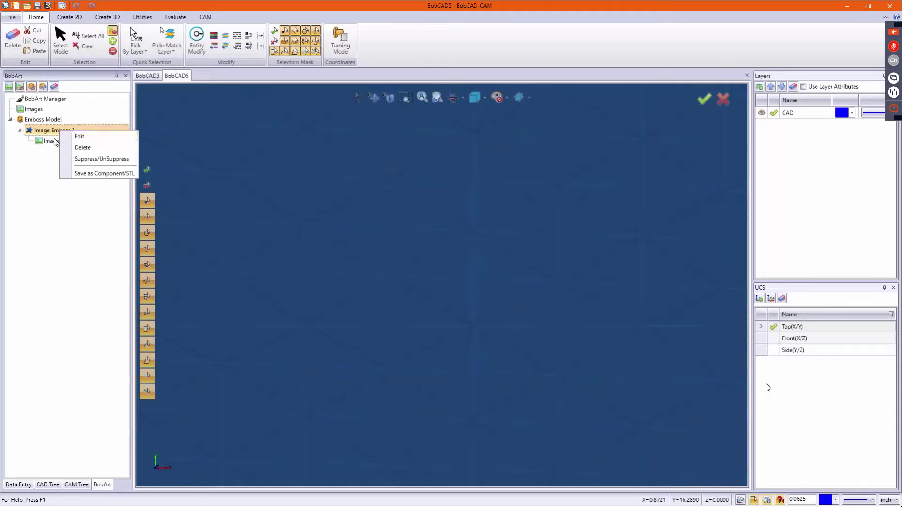
left_click(80, 136)
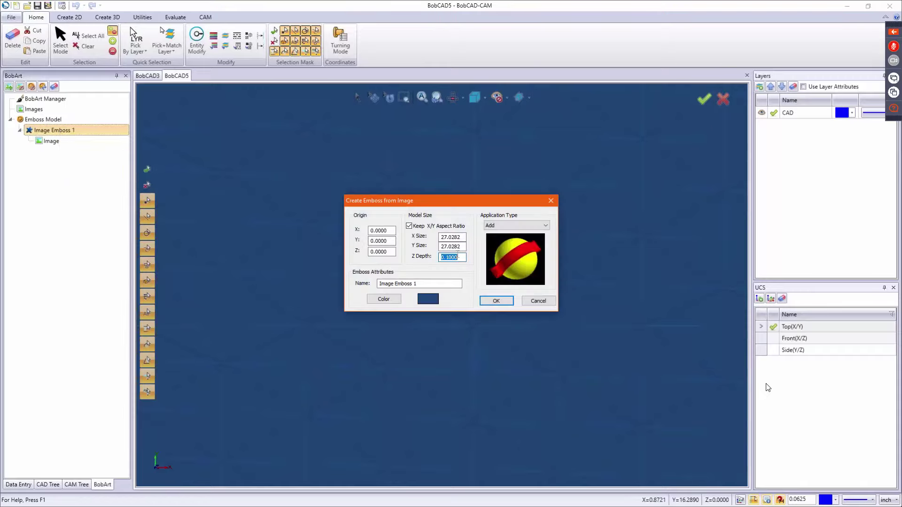
key("Return")
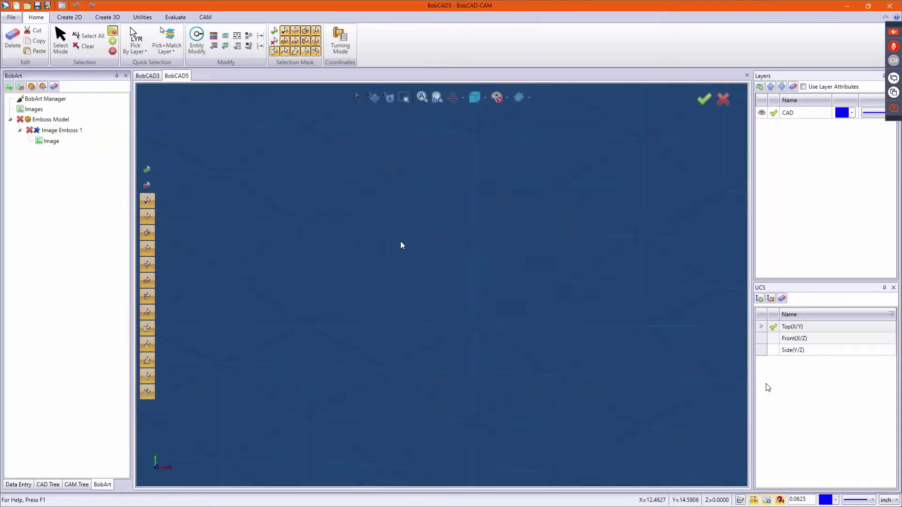
right_click(37, 120)
left_click(24, 200)
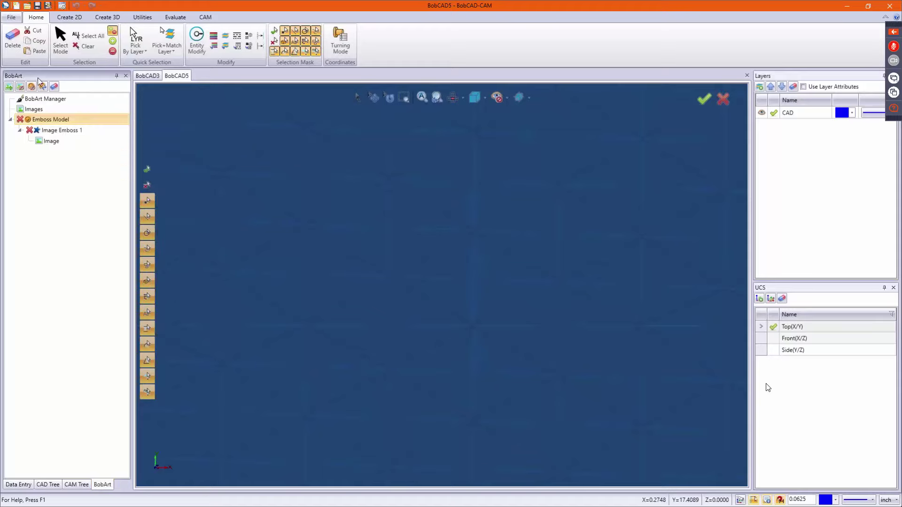
Revisit the Z depth settings of Image Emboss 1 and regenerate the emboss model.
right_click(74, 129)
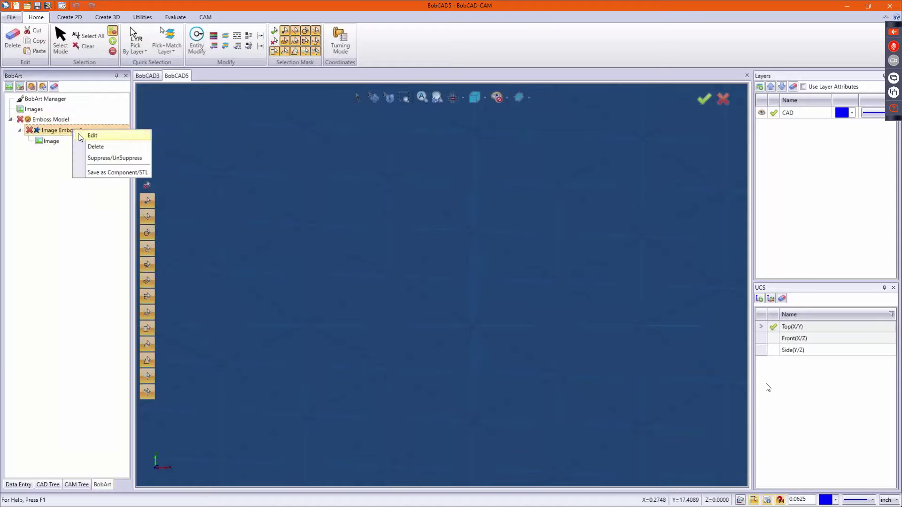
left_click(79, 135)
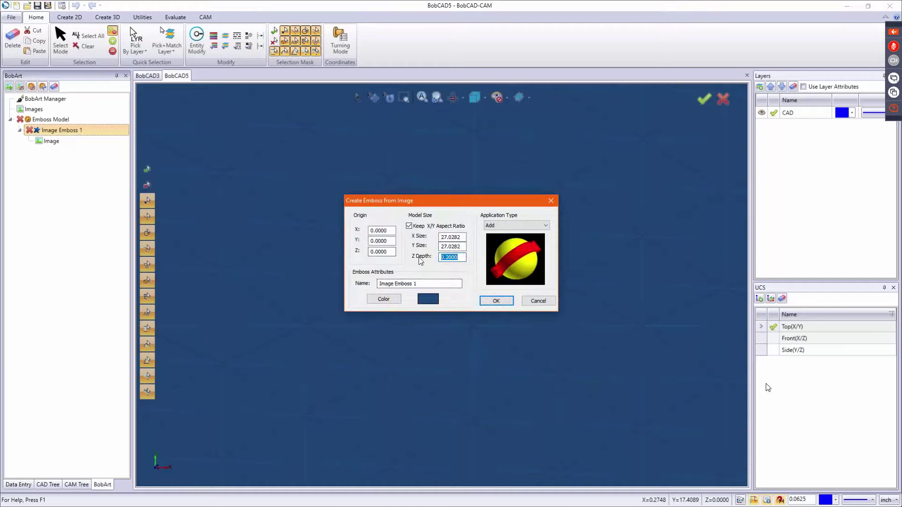
left_click(508, 302)
right_click(49, 123)
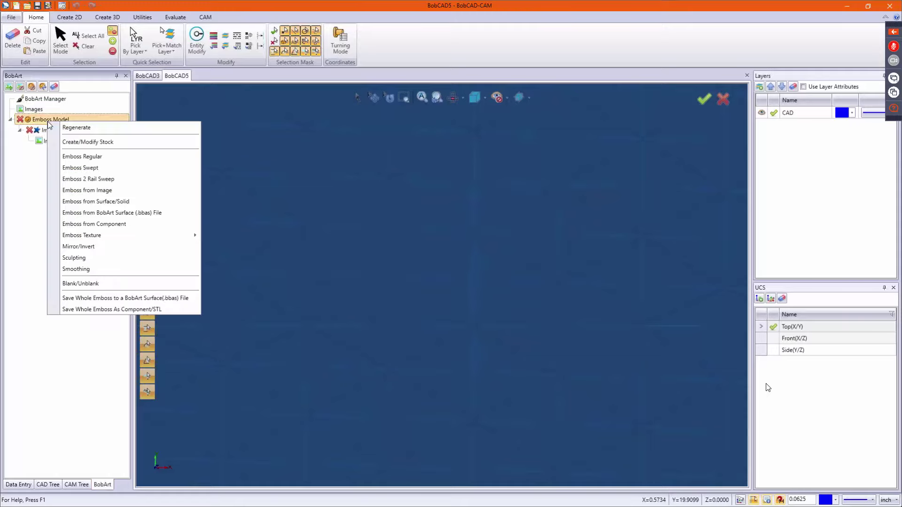
left_click(71, 127)
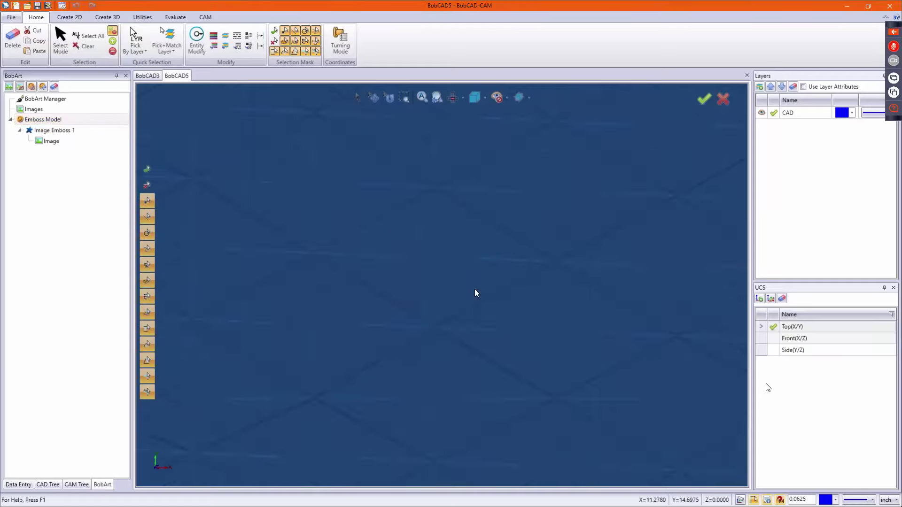
Examine the triangular-facet relief at a tilted angle and close its document.
scroll(474, 289, "down", 8)
middle_click_drag(487, 321, 493, 289)
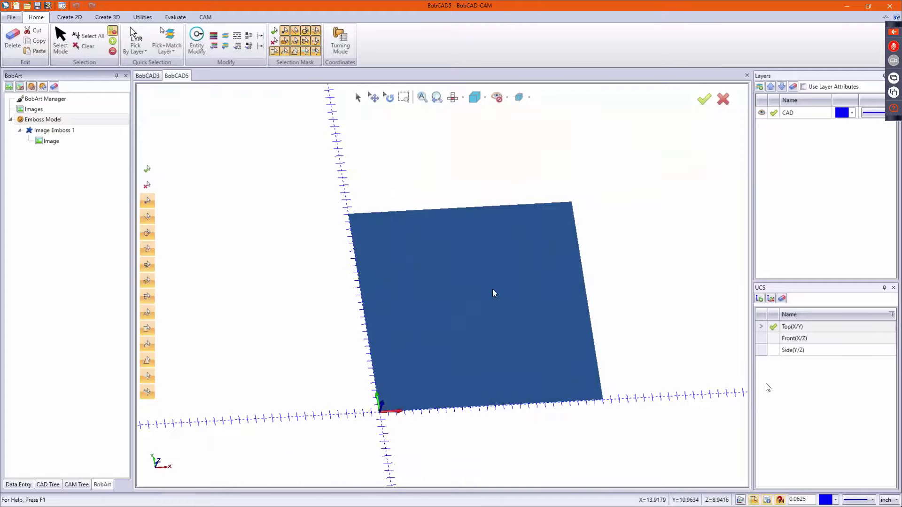
scroll(467, 318, "up", 5)
scroll(475, 318, "down", 3)
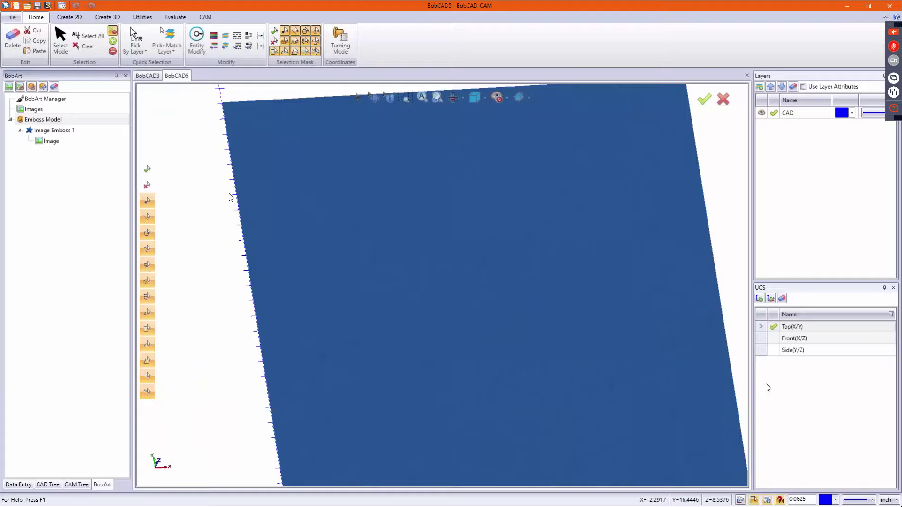
left_click(747, 75)
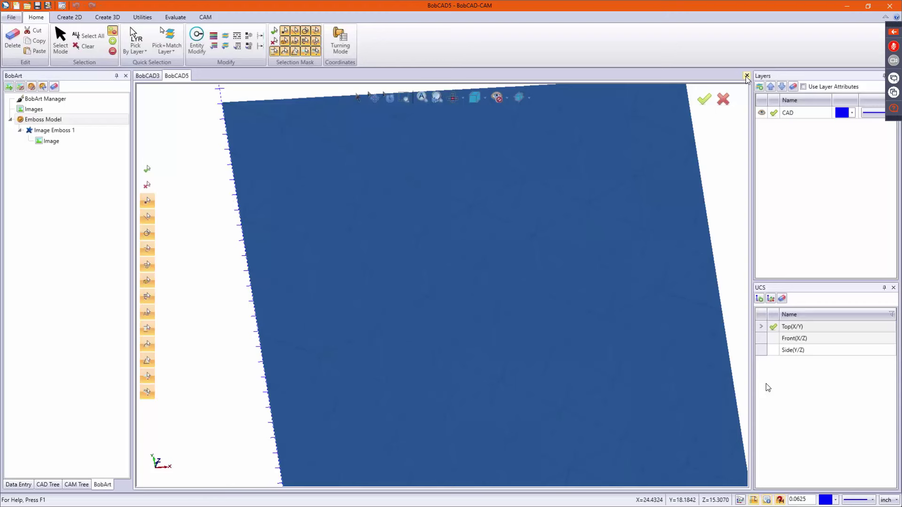
left_click(482, 275)
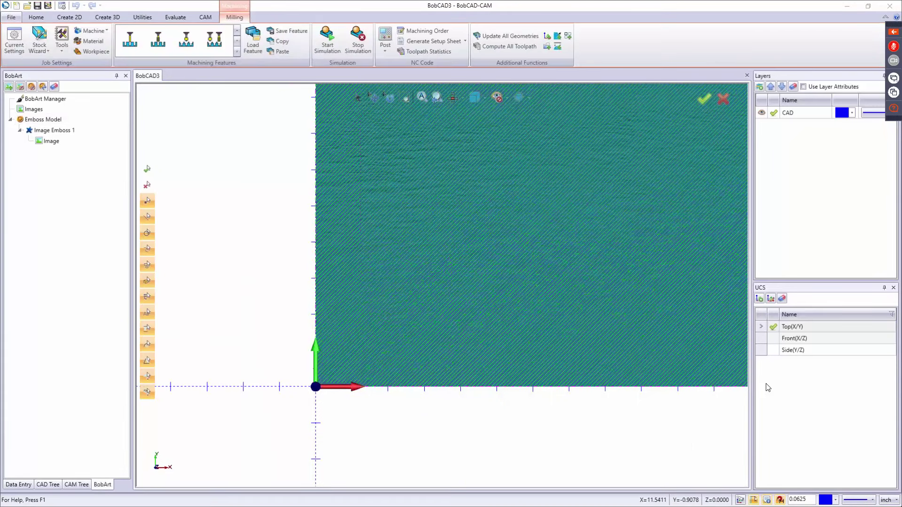
Switch to the browser and look through the remaining normal maps image results for other textures.
key("alt+Tab")
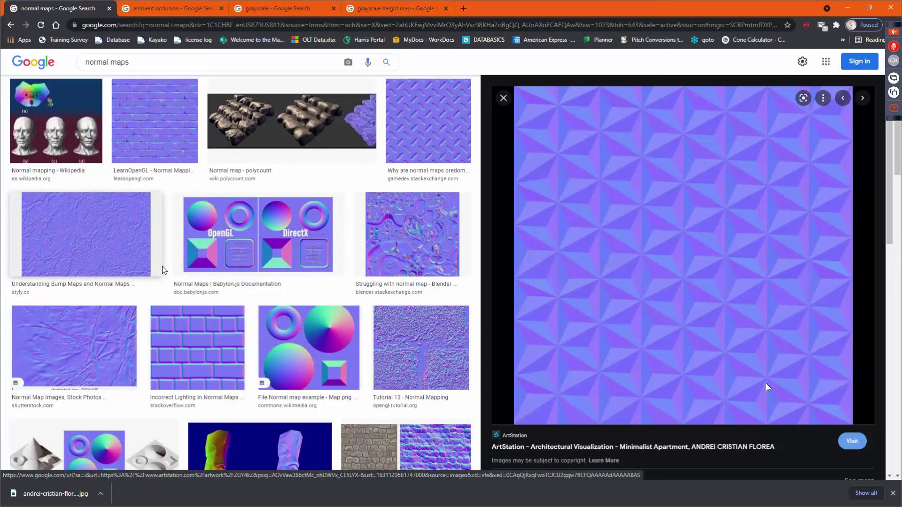
scroll(476, 296, "down", 1)
scroll(476, 296, "down", 3)
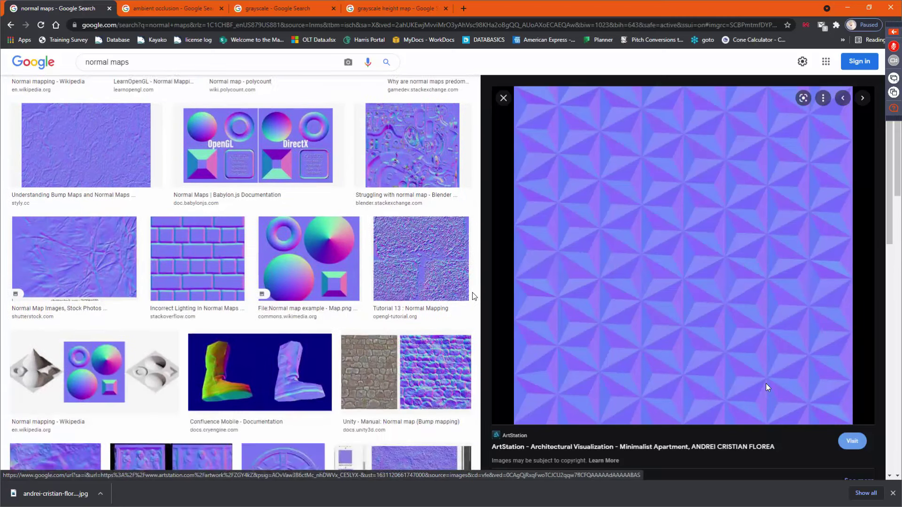
scroll(472, 298, "down", 3)
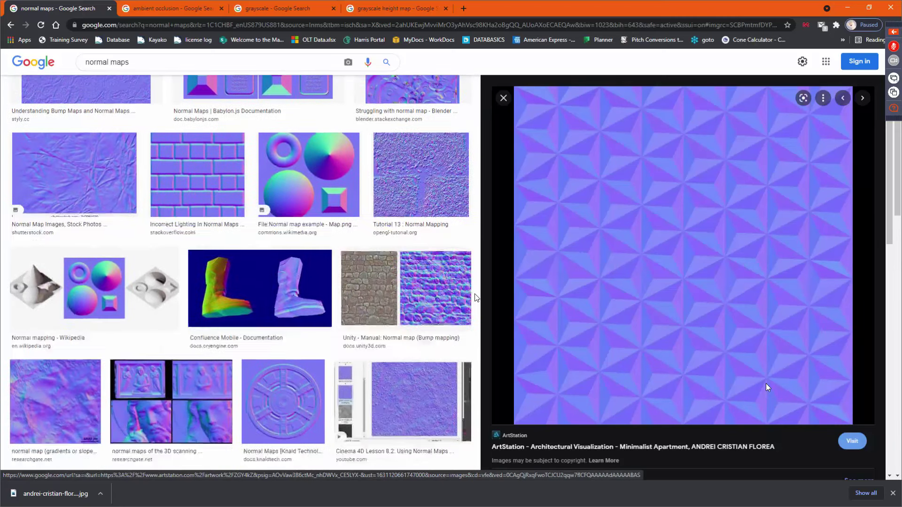
scroll(476, 296, "down", 4)
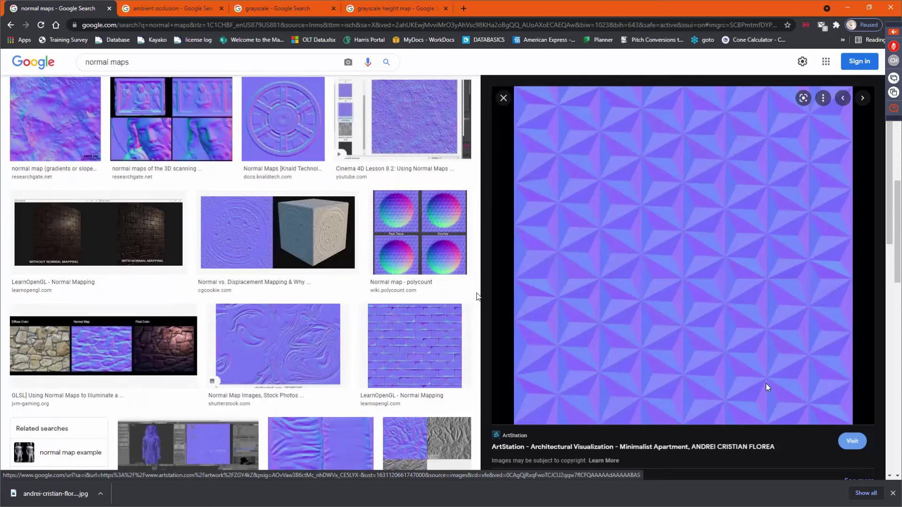
scroll(486, 294, "down", 1)
scroll(580, 295, "down", 3)
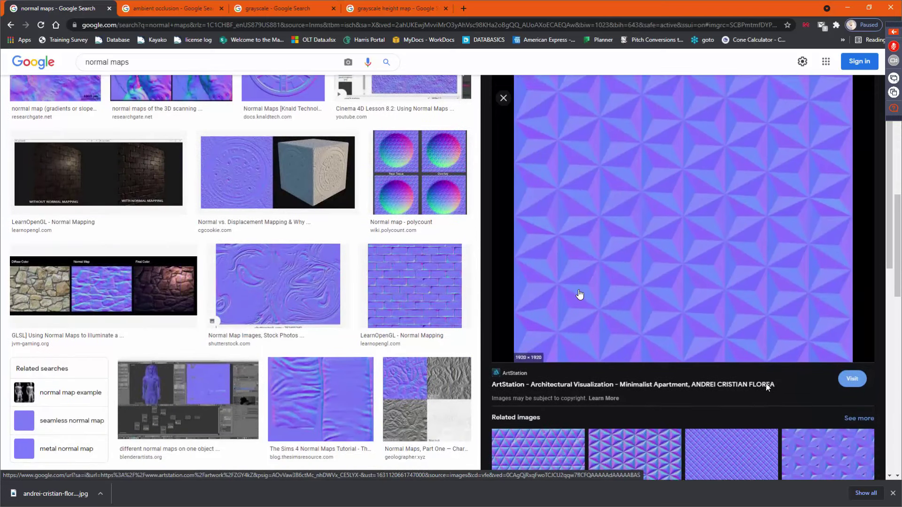
scroll(610, 203, "up", 4)
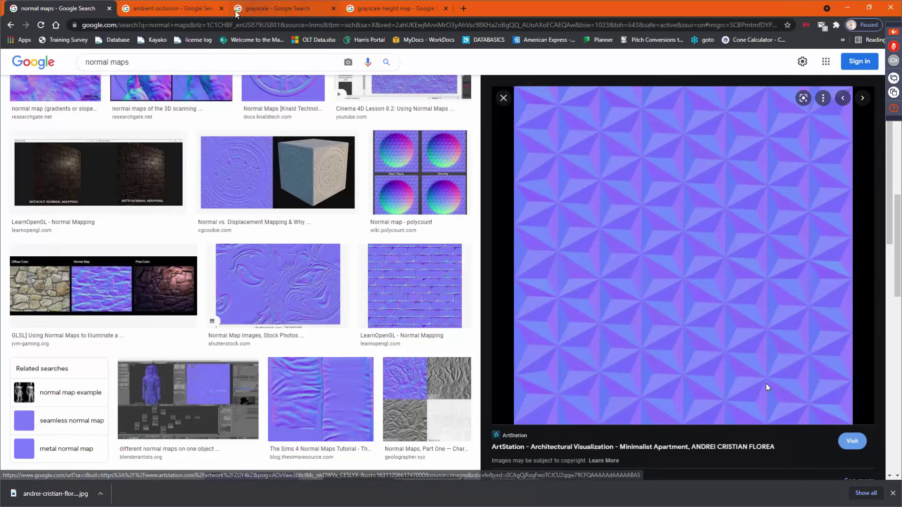
Open the ambient occlusion image search and preview the grayscale fruit bowl image.
left_click(169, 10)
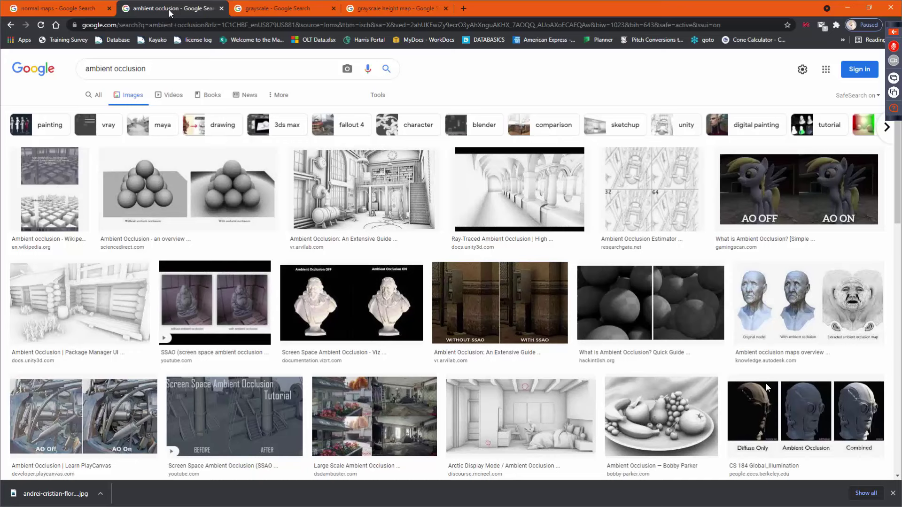
scroll(679, 365, "down", 1)
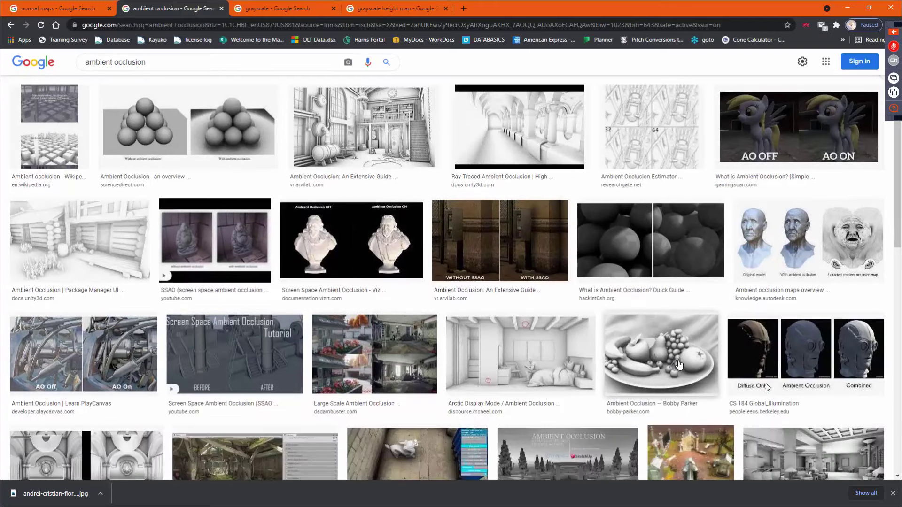
left_click(676, 362)
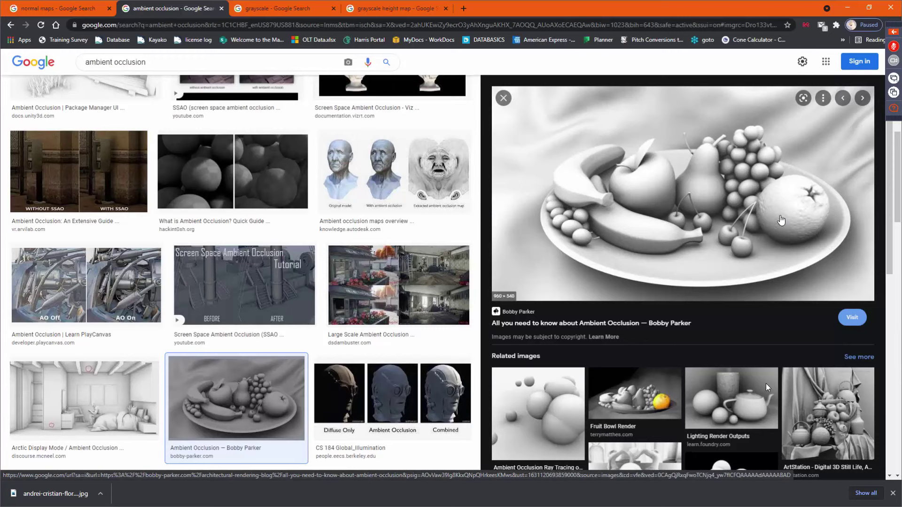
Return to BobCAD-CAM and, in a new document, start an emboss from the FruitbowlAO image in the Texture folder.
left_click(849, 7)
left_click(14, 6)
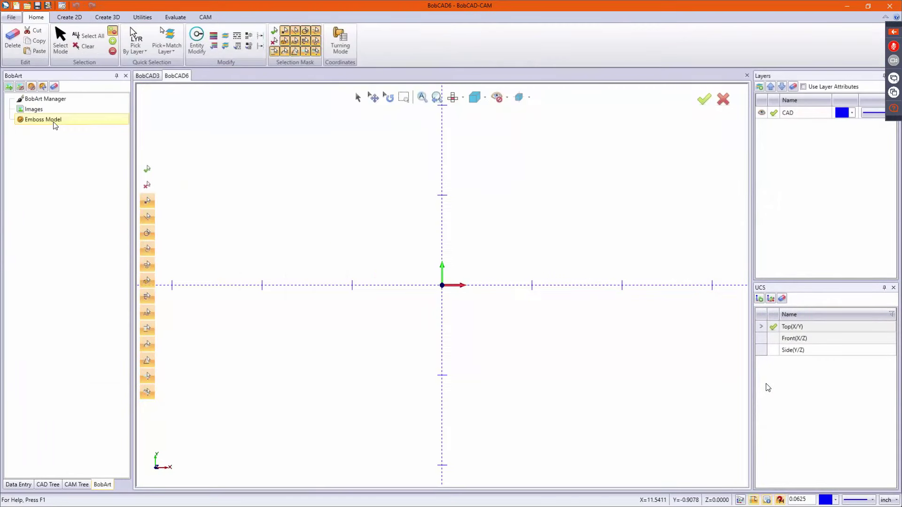
right_click(54, 125)
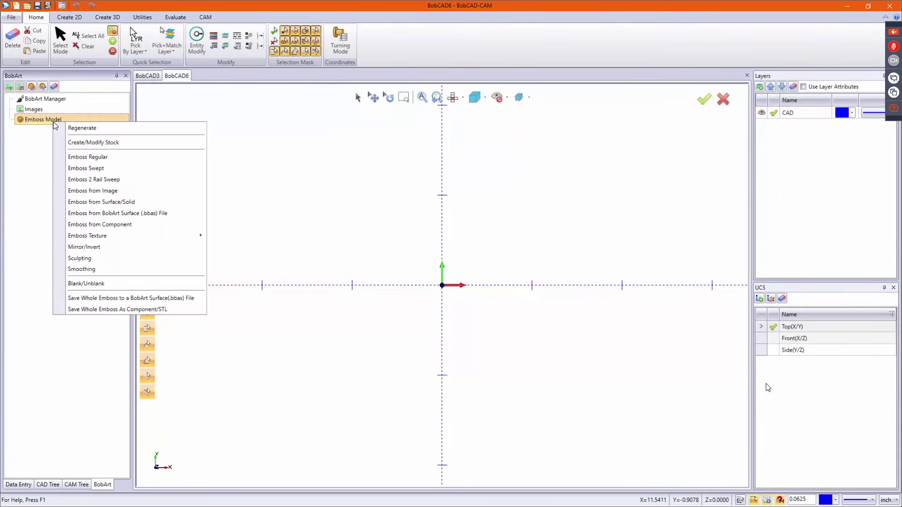
left_click(113, 192)
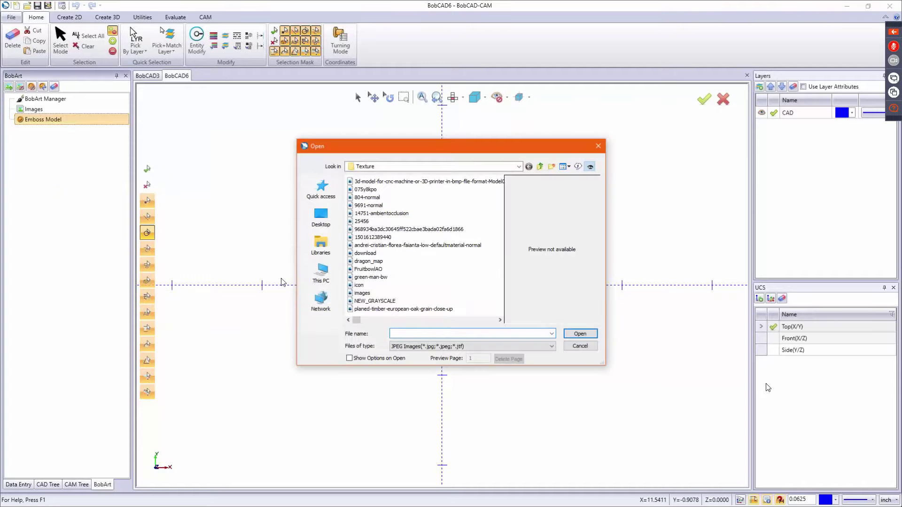
left_click(565, 165)
left_click(575, 197)
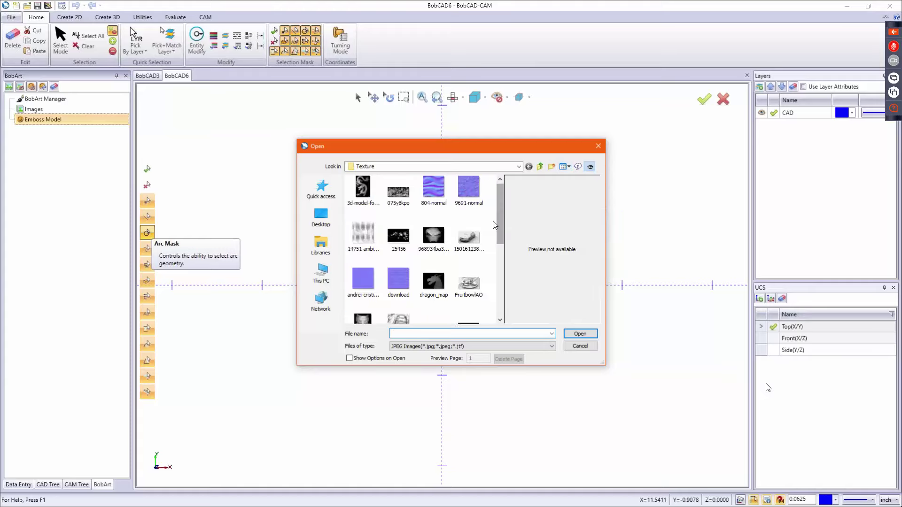
left_click(468, 282)
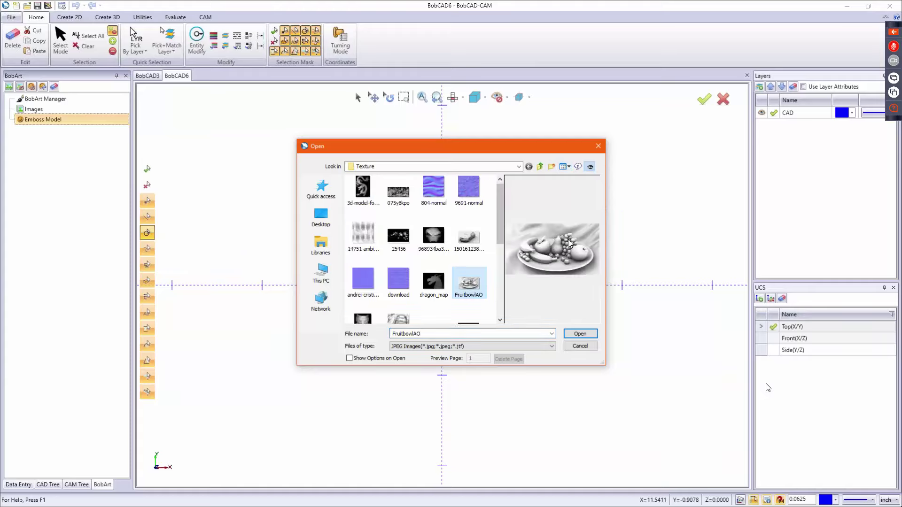
left_click(580, 335)
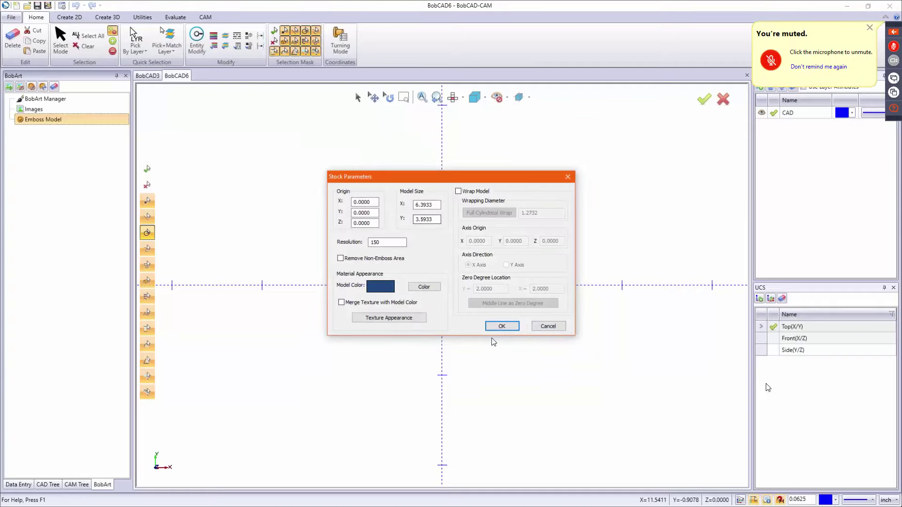
Create the fruit bowl emboss at 6.3933 by 3.5933 inches with a 0.1 Z depth and inspect its relief.
left_click(502, 326)
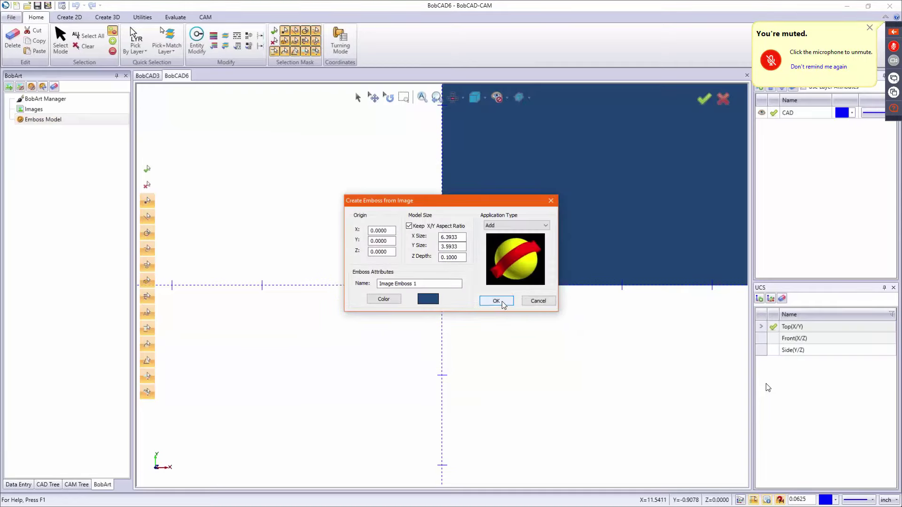
left_click(497, 301)
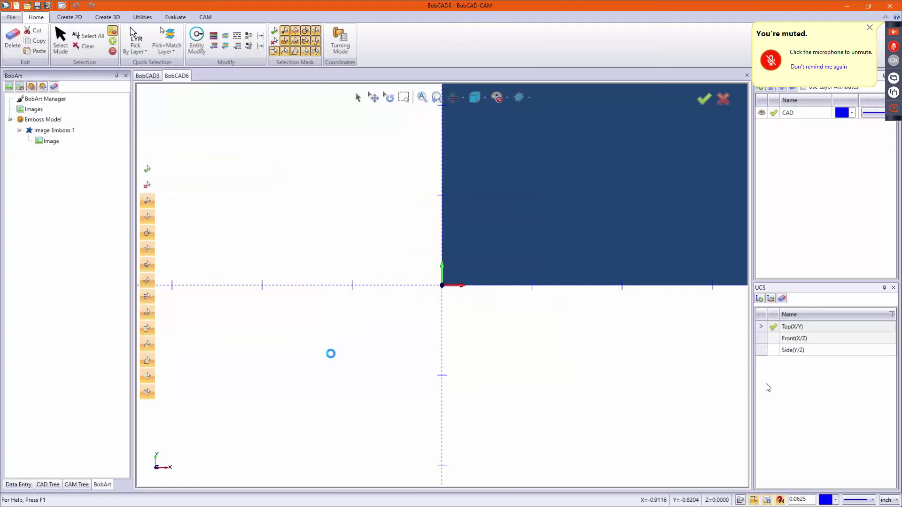
scroll(459, 256, "up", 3)
scroll(479, 315, "up", 2)
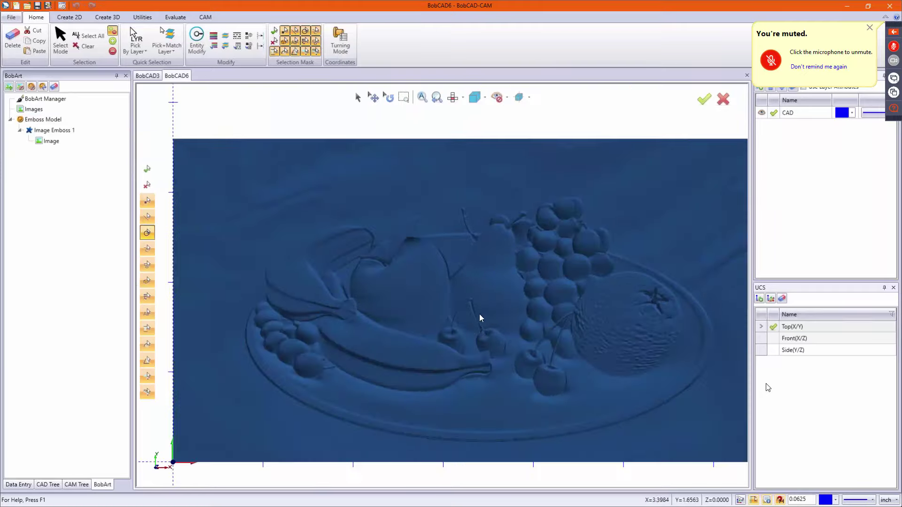
middle_click_drag(484, 328, 336, 245)
scroll(329, 209, "up", 2)
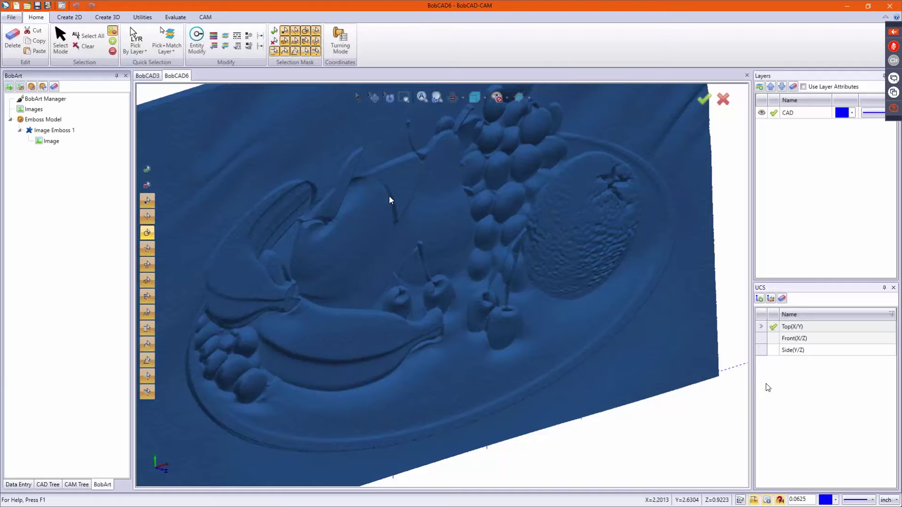
key("t")
scroll(399, 188, "down", 2)
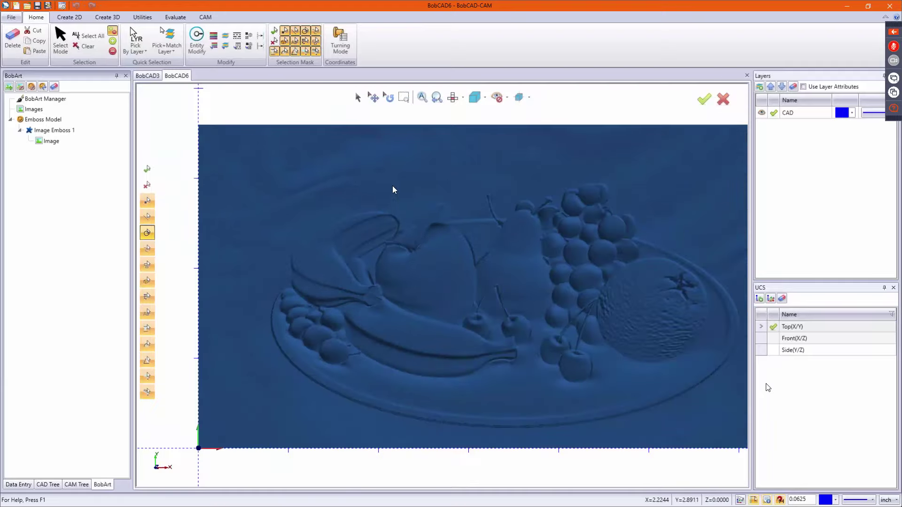
Start a milling job with the BC_3x_Mill machine and System Default template, proceeding to its stock definition.
left_click(77, 484)
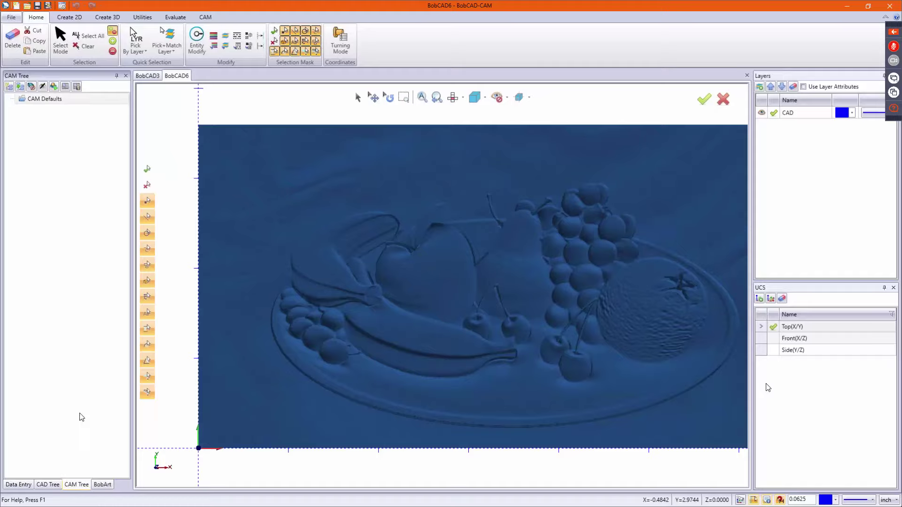
right_click(43, 97)
left_click(55, 100)
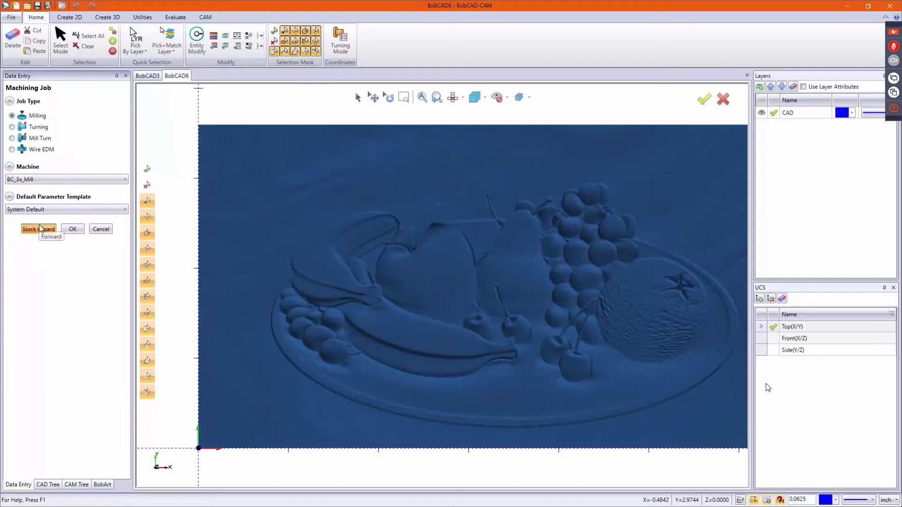
left_click(38, 229)
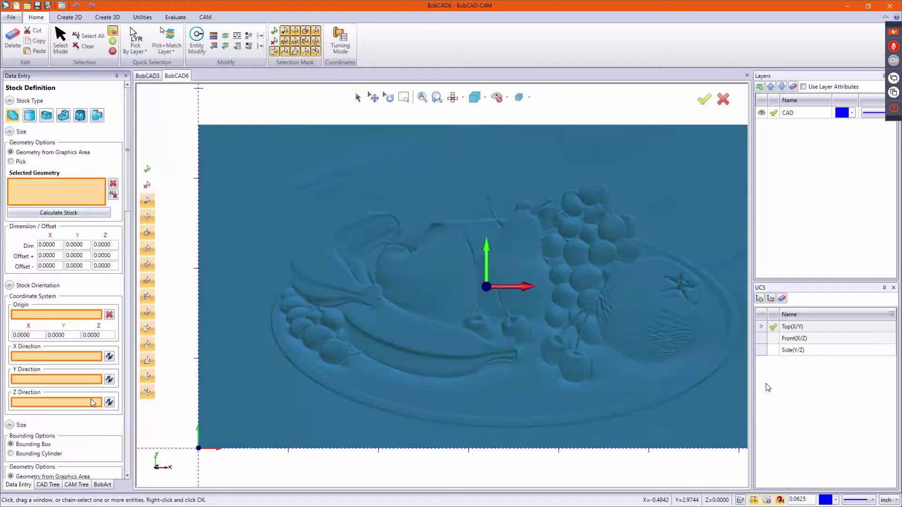
Set the stock's positive Z offset to 0.1 and its Z dimension to 0.4, then accept the stock definition.
double_click(121, 218)
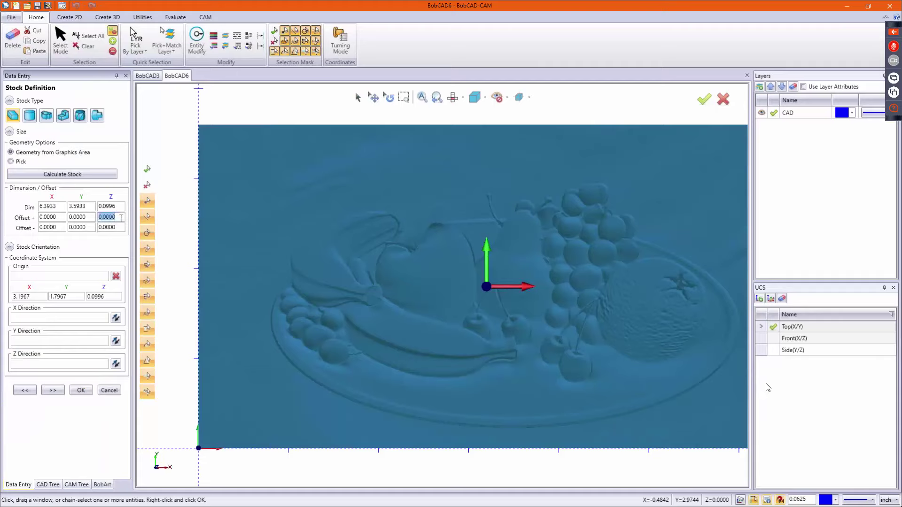
key("BackSpace")
type(".1")
key("Tab")
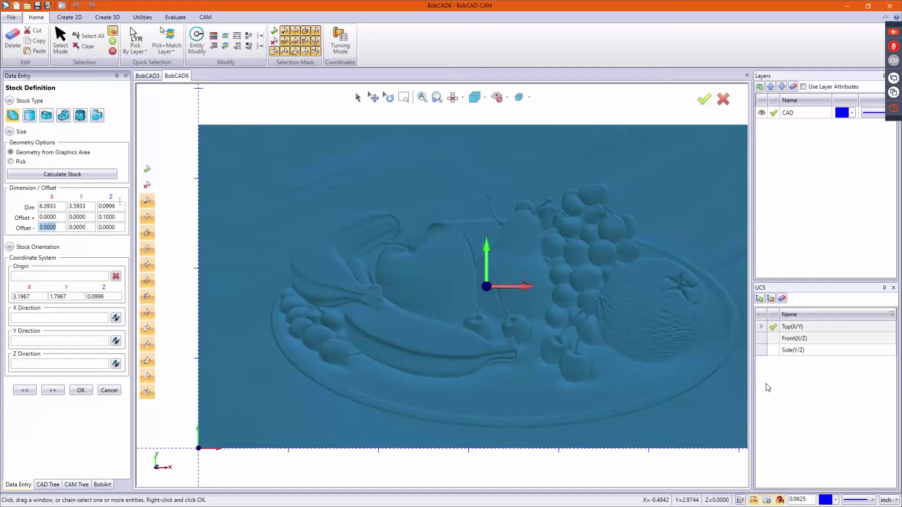
double_click(119, 205)
type(".4")
key("Tab")
double_click(120, 218)
left_click(57, 390)
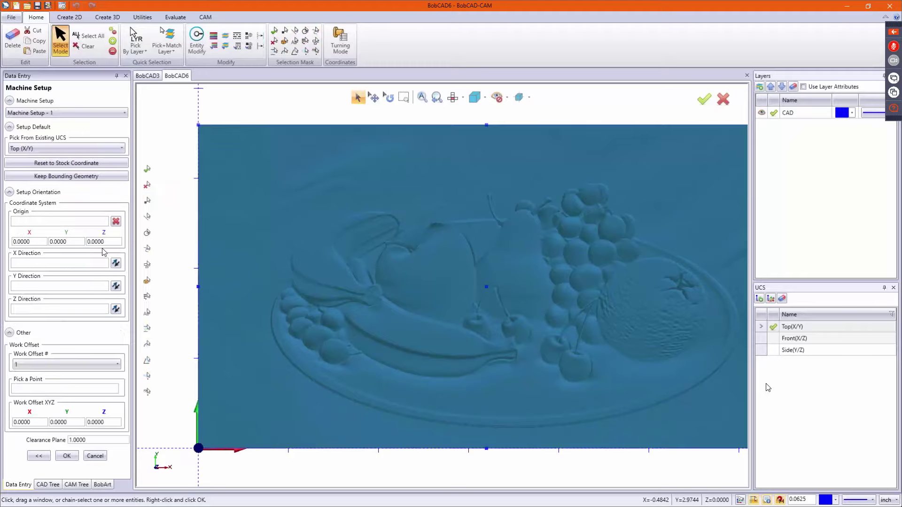
Place the Machine Setup - 1 origin at the stock's top lower-left corner and finish the job setup.
left_click(90, 222)
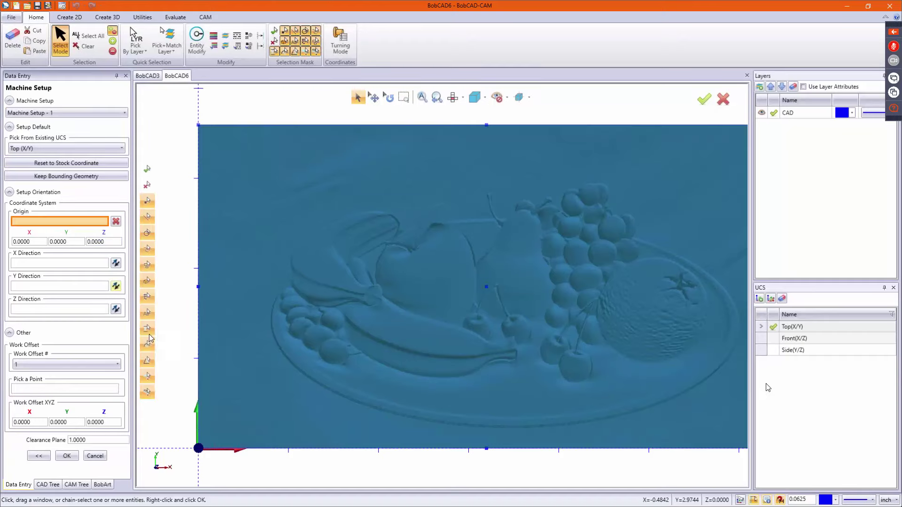
left_click(225, 449)
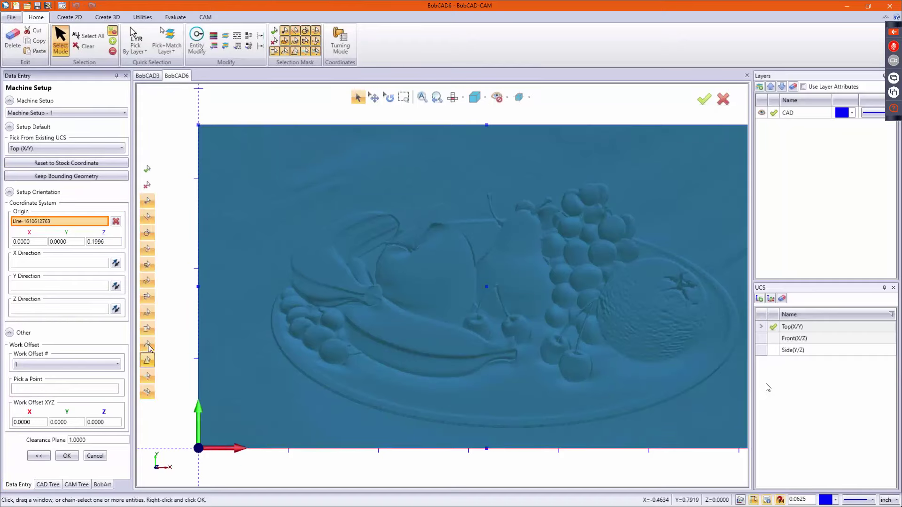
left_click(67, 456)
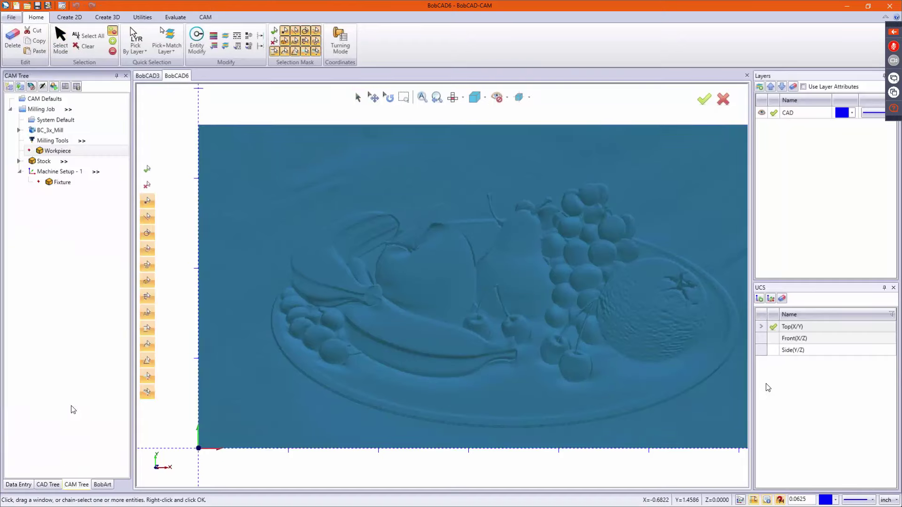
Add a Mill 3 Axis feature to Machine Setup - 1 and assign the fruit bowl emboss as its geometry.
right_click(59, 170)
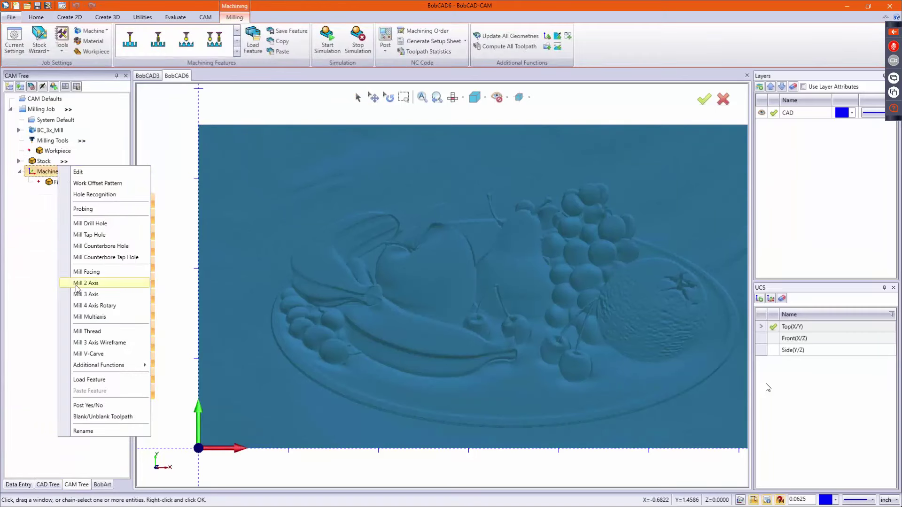
left_click(86, 295)
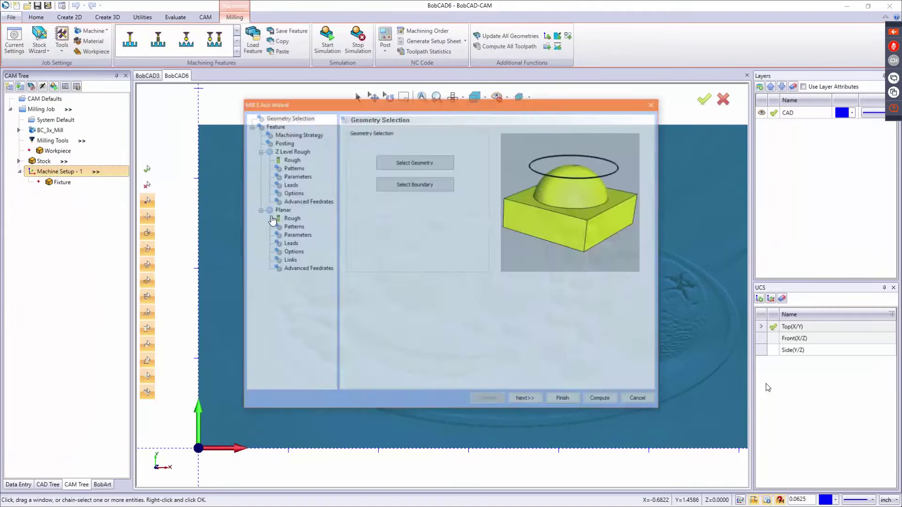
left_click(426, 163)
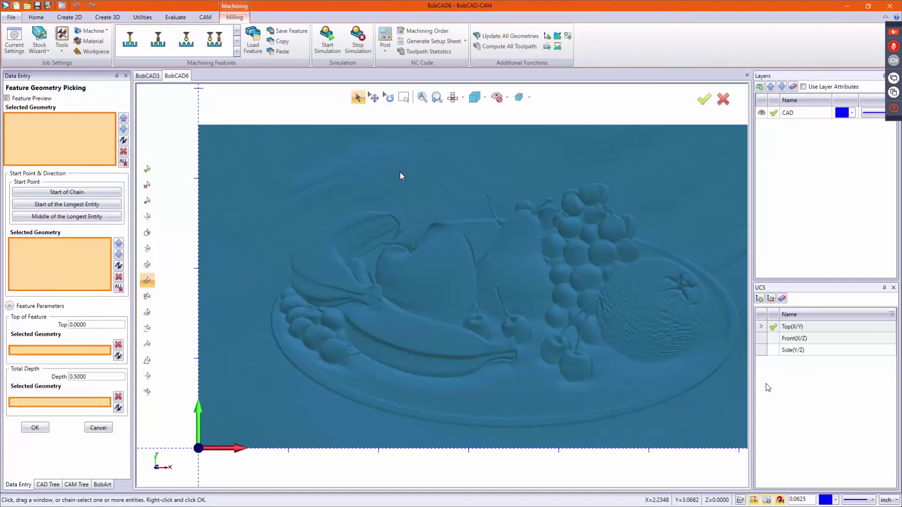
left_click(210, 148)
right_click(217, 103)
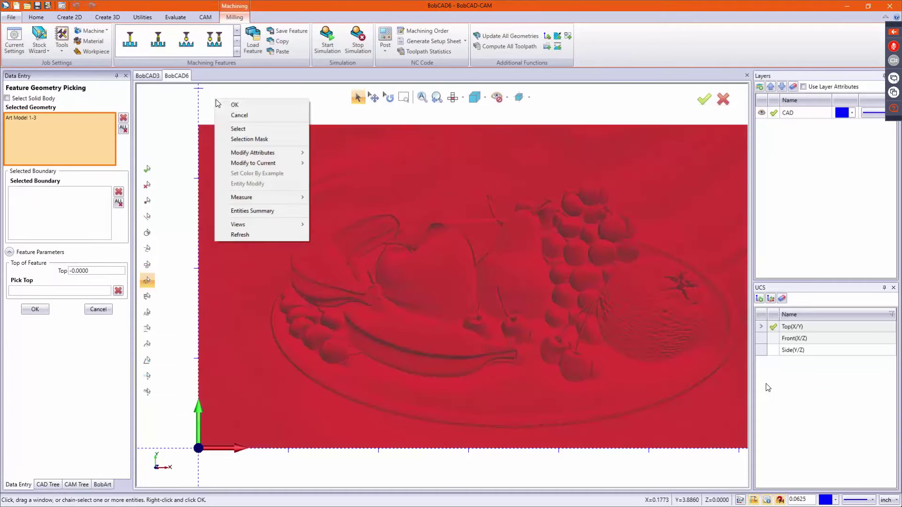
left_click(224, 103)
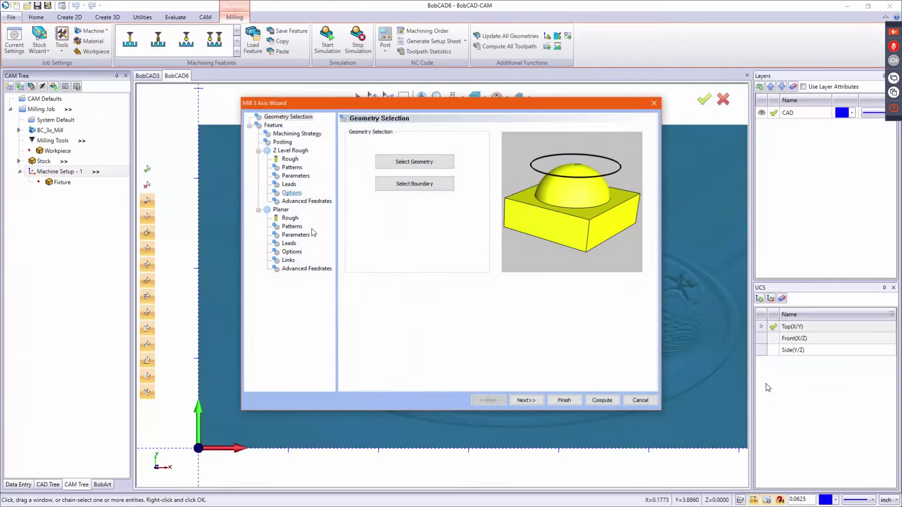
Remove Z Level Rough from the machining strategy so only the Planar operation is used.
left_click(524, 400)
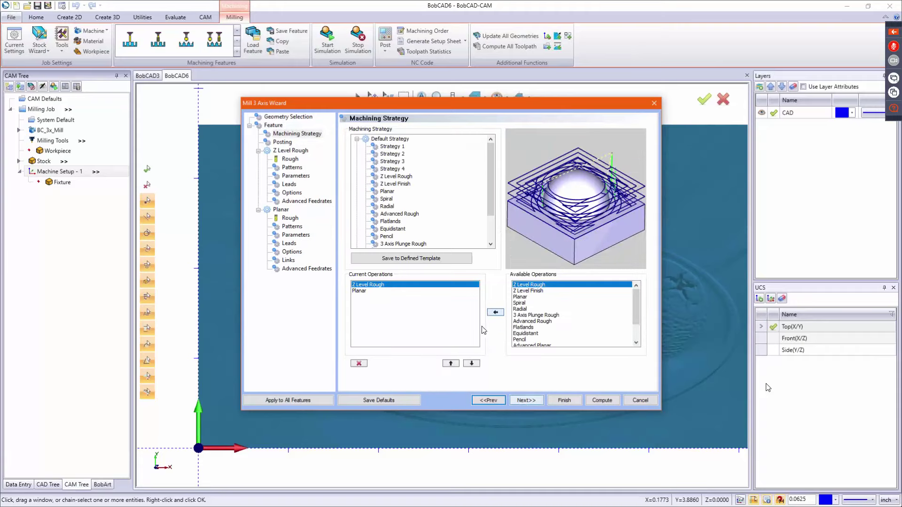
left_click(359, 363)
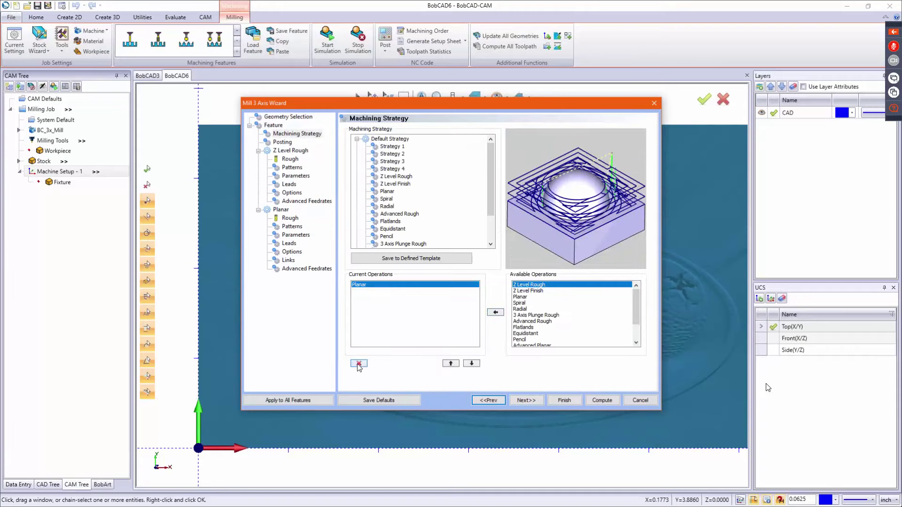
left_click(531, 401)
left_click(532, 400)
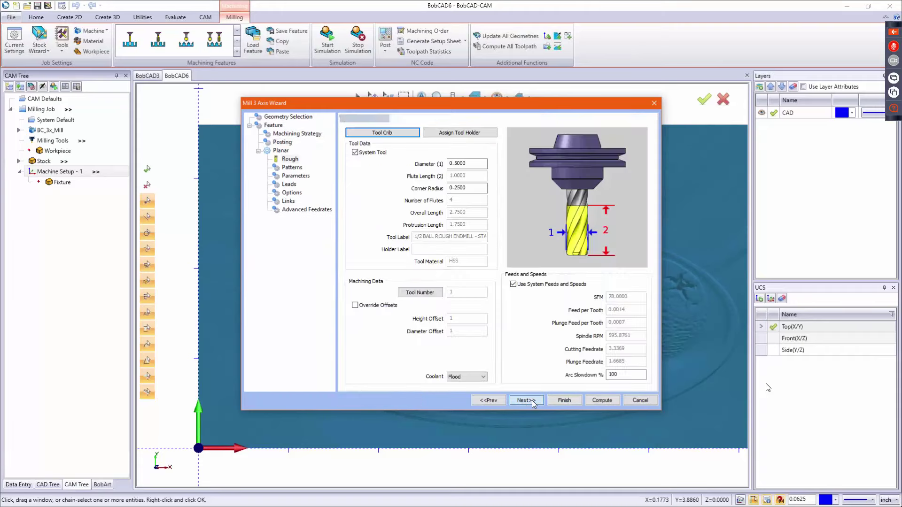
Set the Planar operation's tool diameter to 0.375 and its corner radius to 0.1875.
left_click(480, 163)
double_click(480, 163)
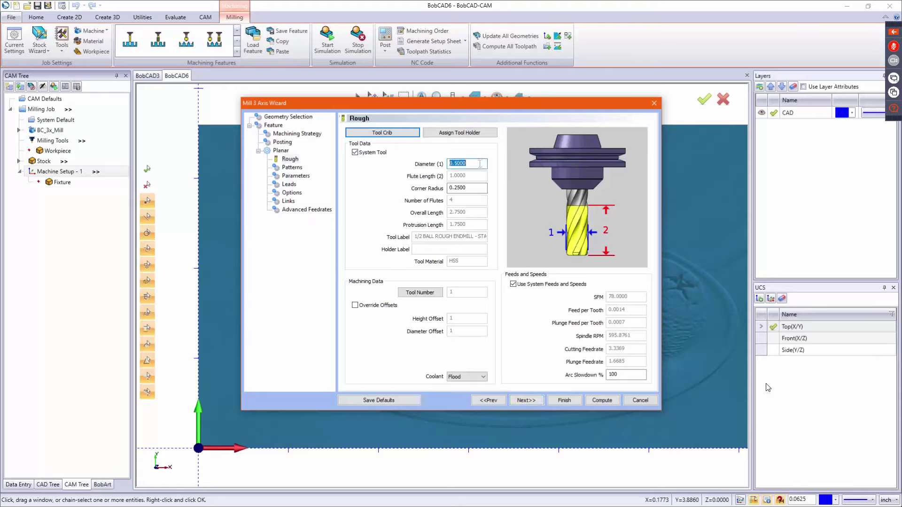
type(".375")
key("Tab")
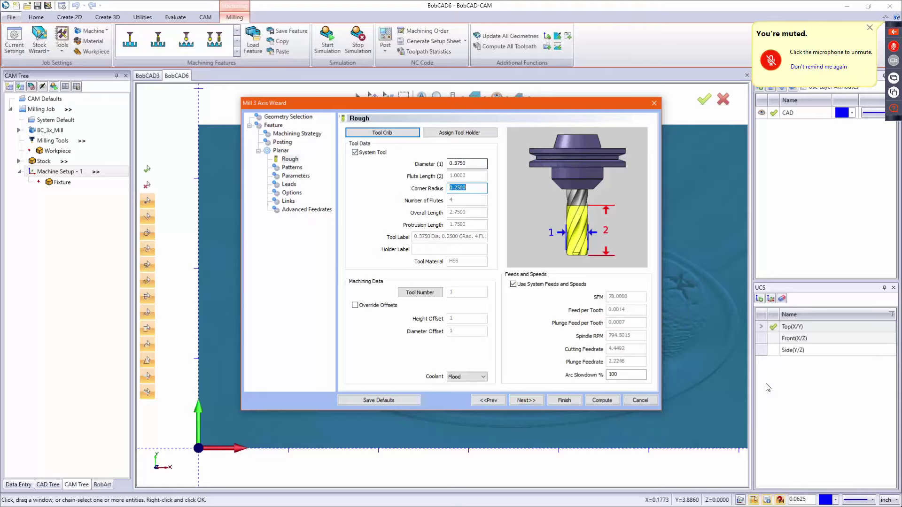
type(".187")
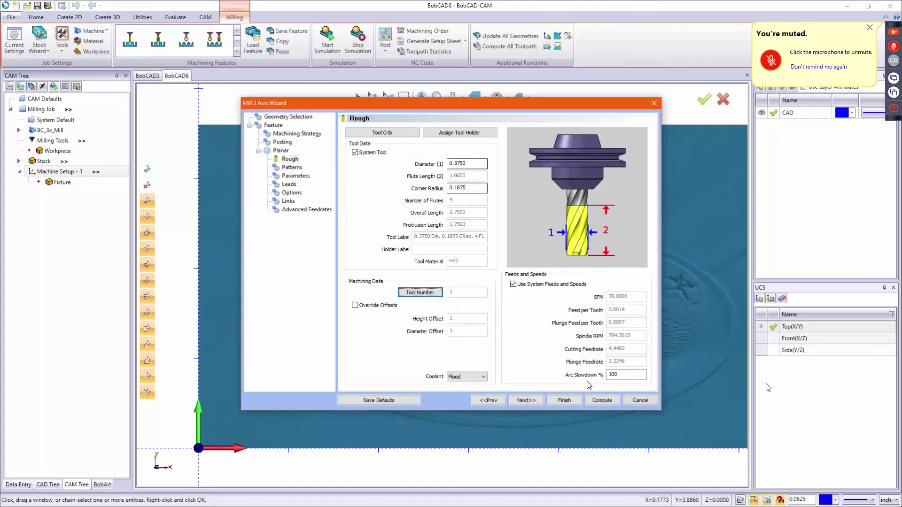
left_click(533, 399)
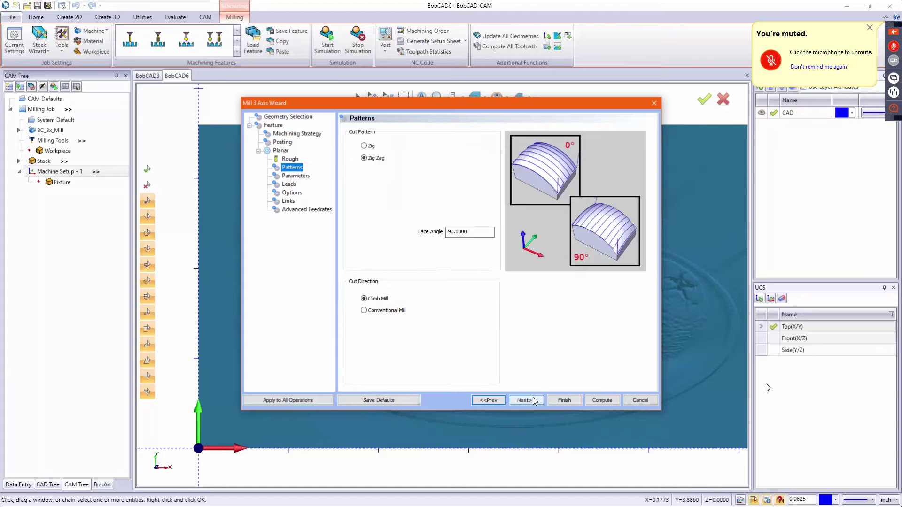
Set the Planar cut pattern's lace angle to 45 degrees.
double_click(483, 232)
type("45")
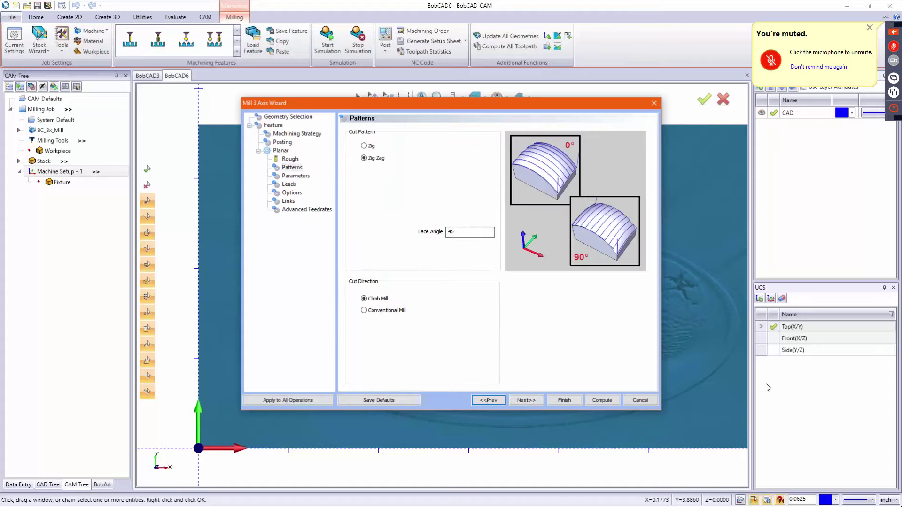
key("Tab")
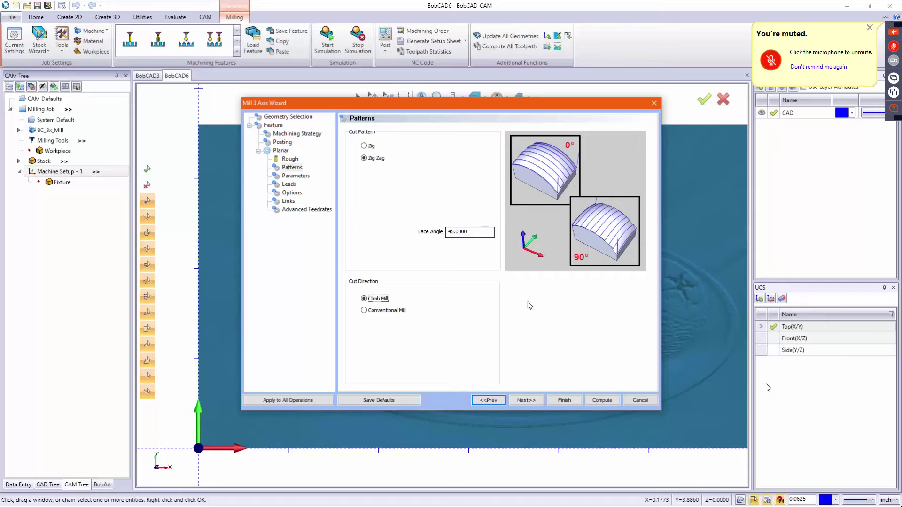
Set the Planar stepover to 0.075, keep the remaining defaults, and compute the toolpath.
left_click(526, 401)
left_click(470, 143)
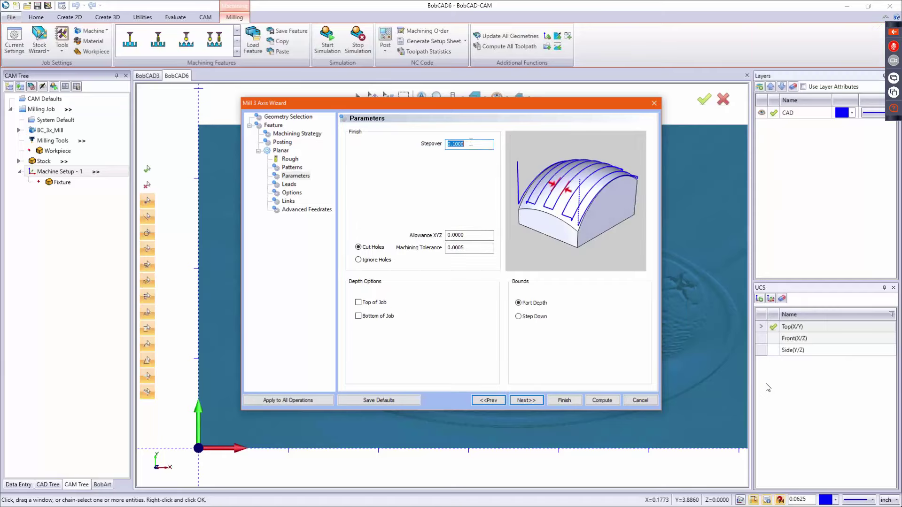
type(".075")
key("Tab")
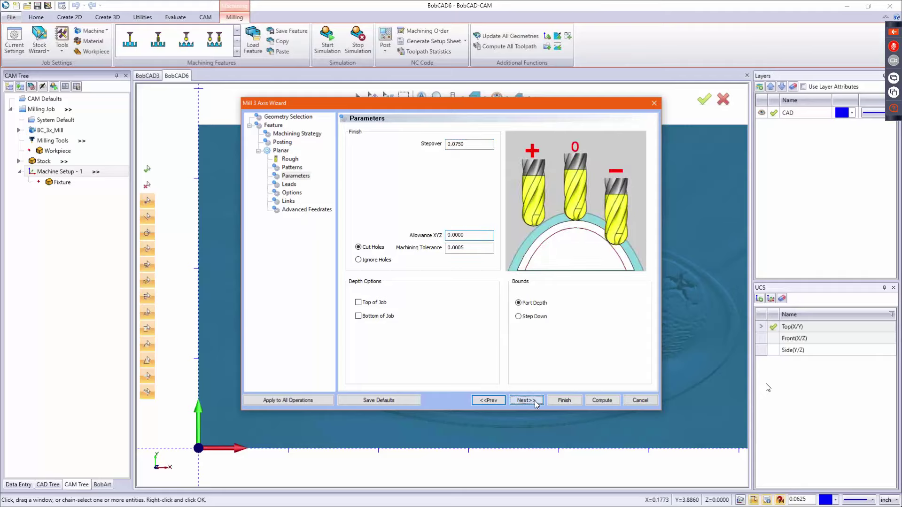
left_click(535, 401)
left_click(534, 401)
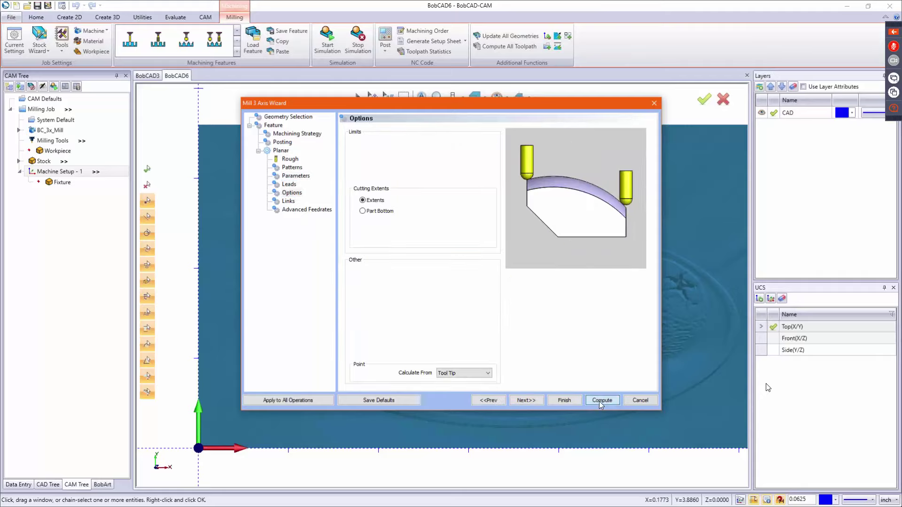
left_click(599, 401)
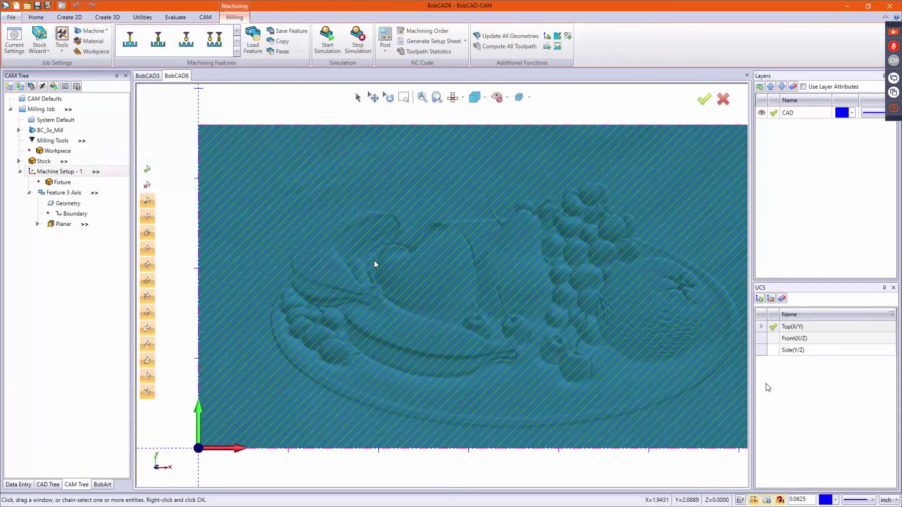
Reopen the Planar operation for editing and set its stepover to 0.025.
left_click(64, 224)
right_click(54, 225)
left_click(72, 231)
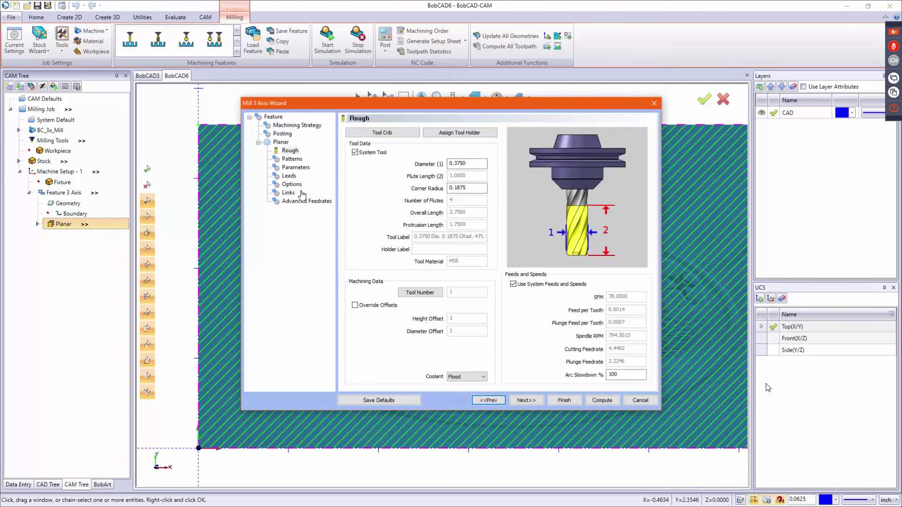
left_click(292, 160)
left_click(296, 168)
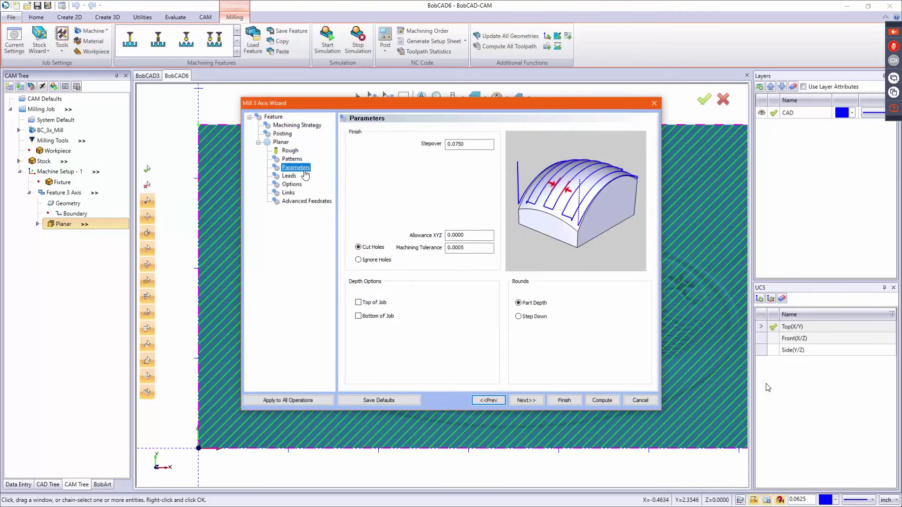
left_click_drag(454, 145, 487, 145)
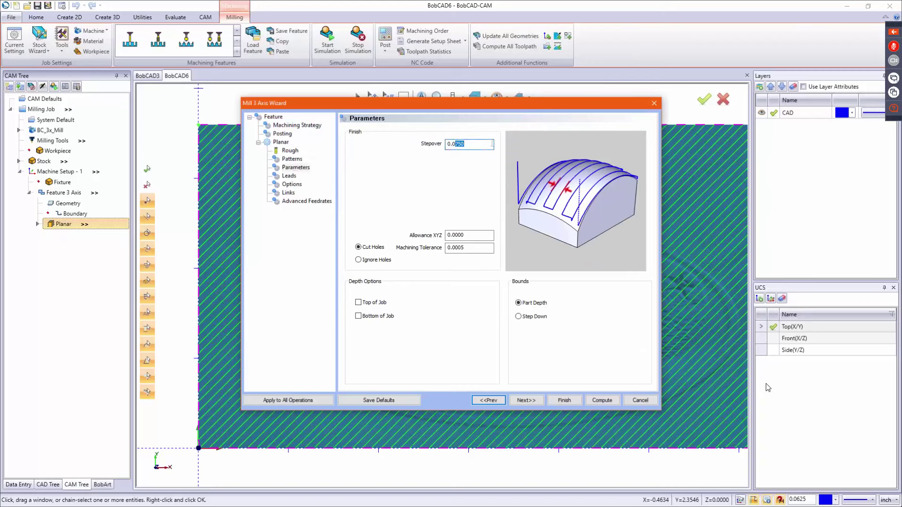
type("250")
key("Tab")
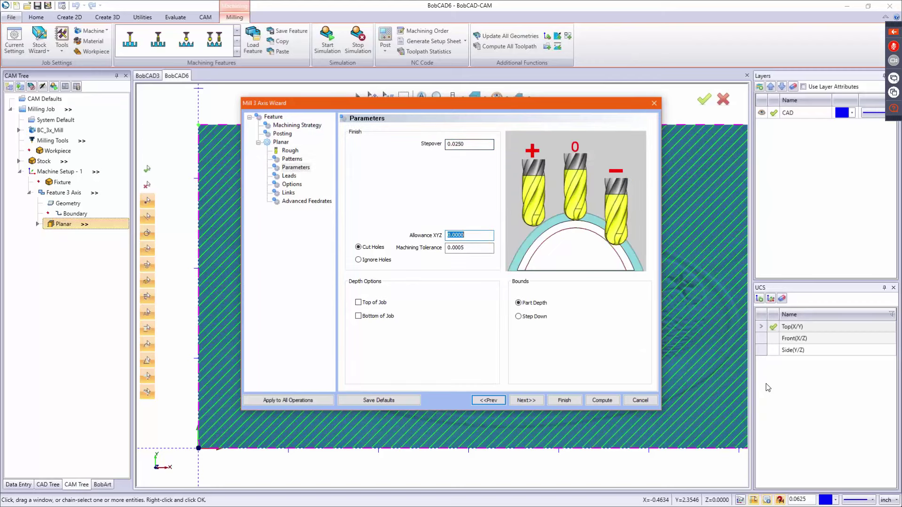
Set the Planar tool's diameter to 0.125 and corner radius to 0.0625, and recompute the toolpath.
left_click(286, 144)
left_click(289, 150)
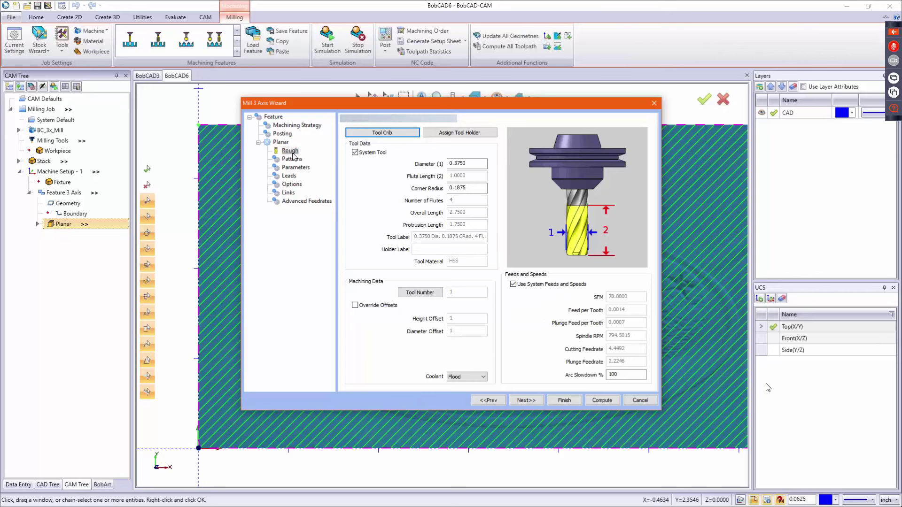
double_click(482, 164)
type(".125")
key("Tab")
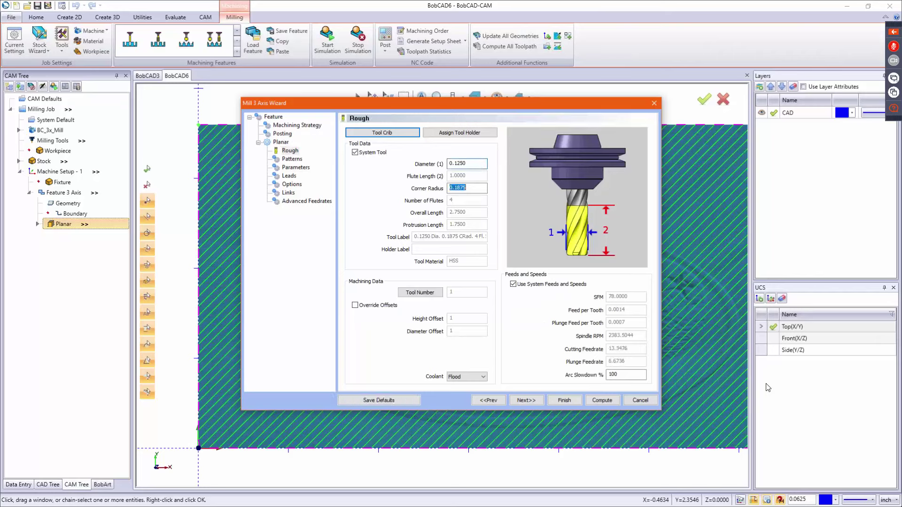
type(".1625")
key("Tab")
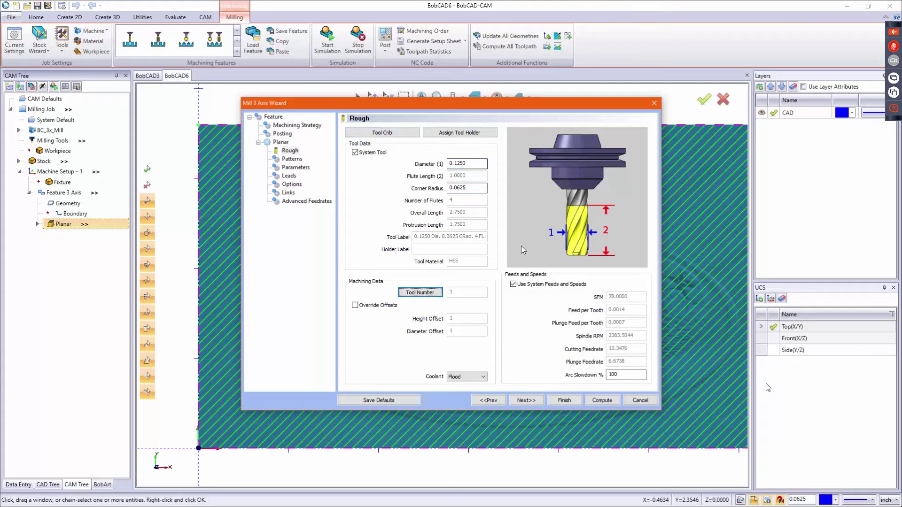
left_click(603, 401)
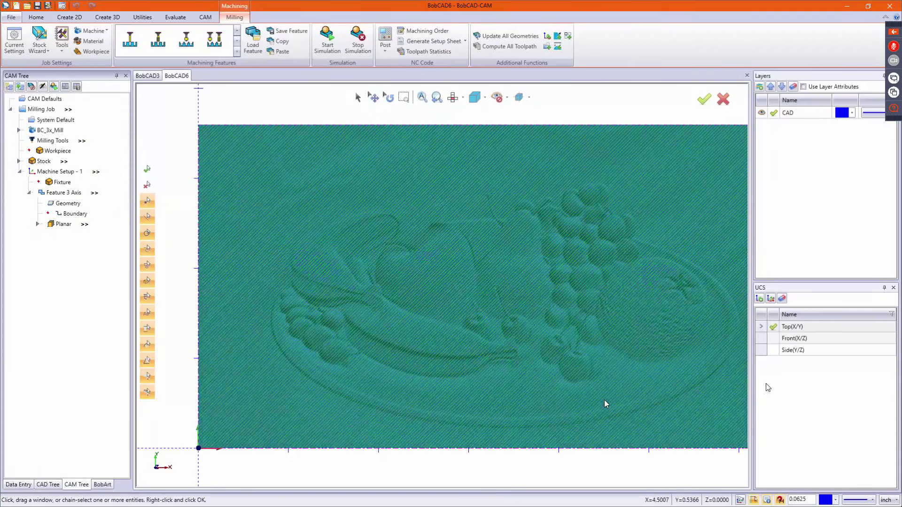
Run the machining simulation of the Planar operation and watch the fruit bowl being cut from the stock.
left_click(329, 46)
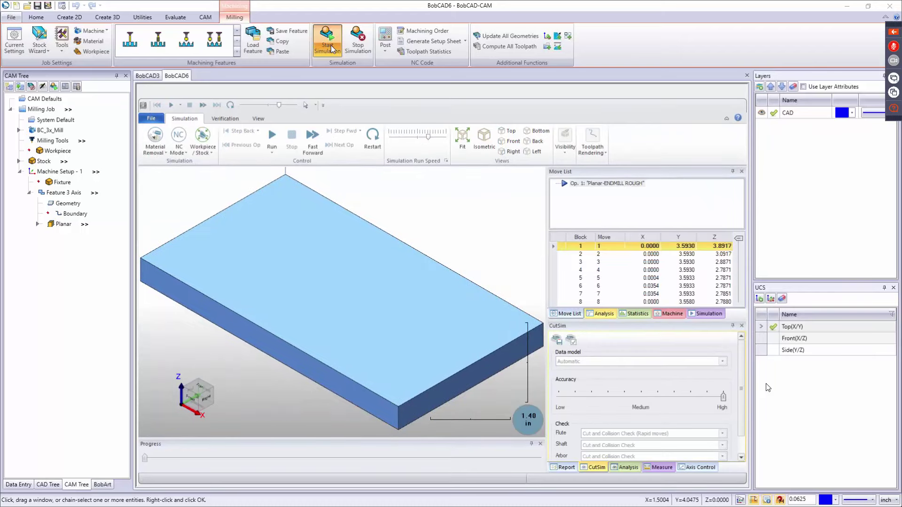
left_click(271, 137)
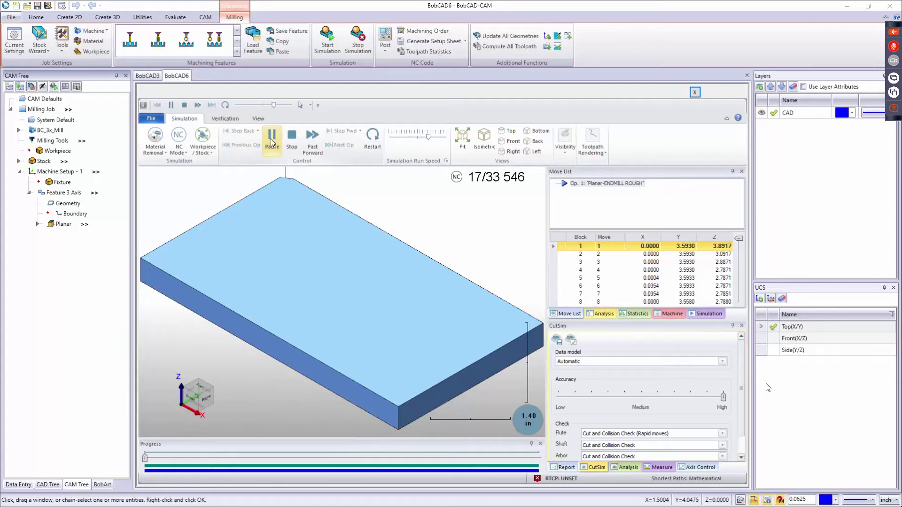
scroll(314, 242, "up", 3)
middle_click_drag(314, 241, 300, 271)
middle_click_drag(328, 315, 348, 330)
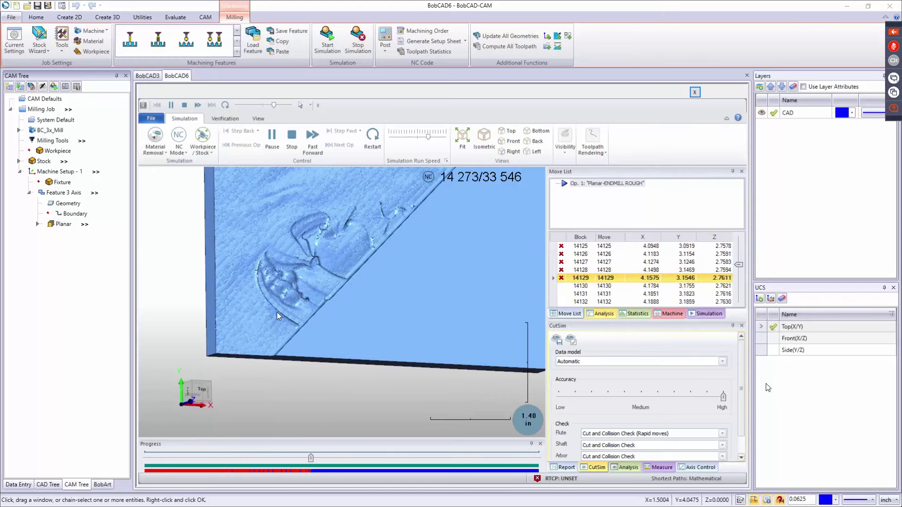
mouse_move(277, 312)
middle_mouse_down()
mouse_move(289, 317)
mouse_move(281, 317)
middle_mouse_up()
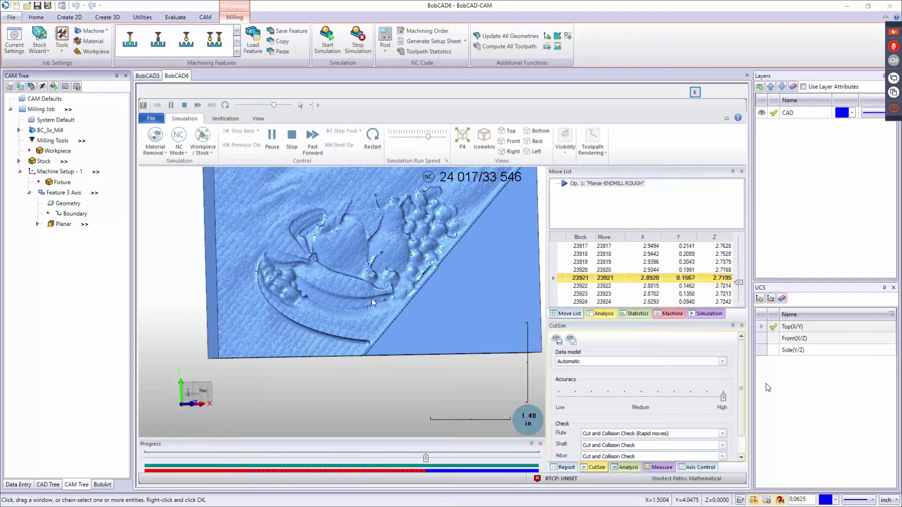
middle_click_drag(371, 298, 452, 306)
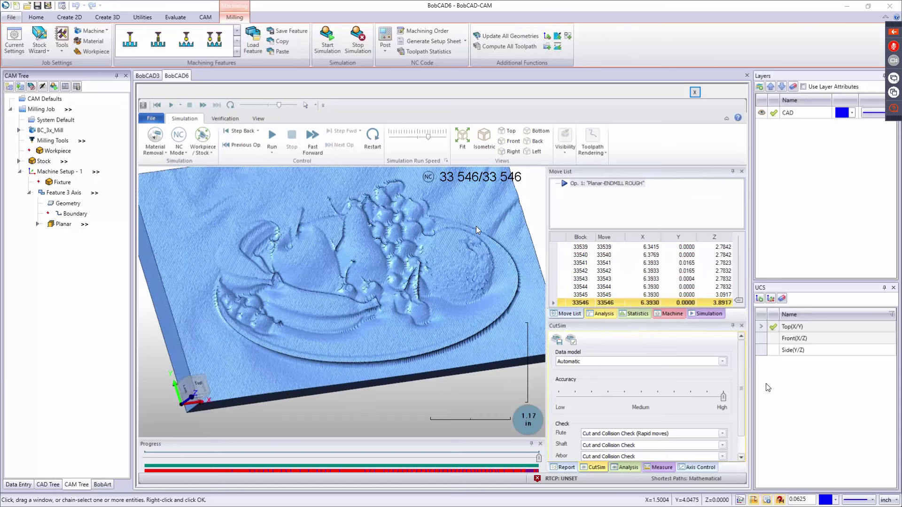
Examine the simulated fruit bowl surface up close and exit the simulation.
scroll(366, 248, "up", 3)
middle_click_drag(371, 247, 370, 250)
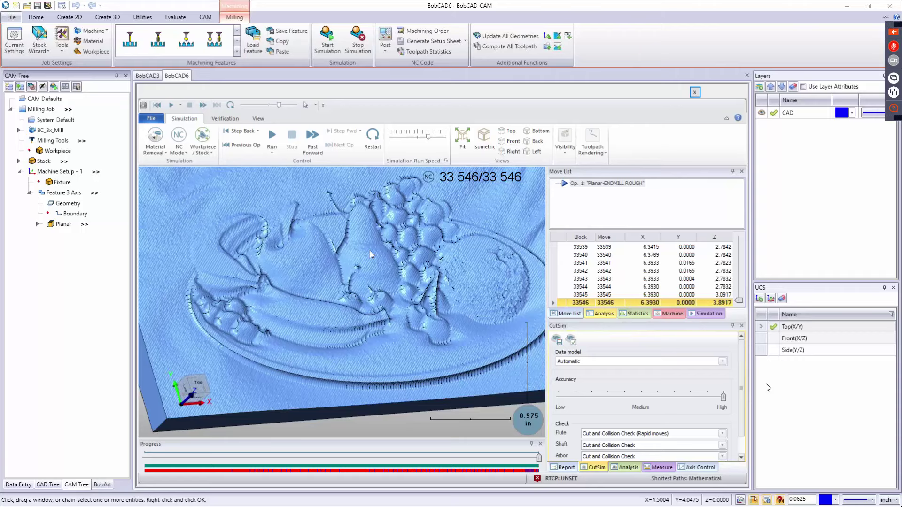
left_click(694, 92)
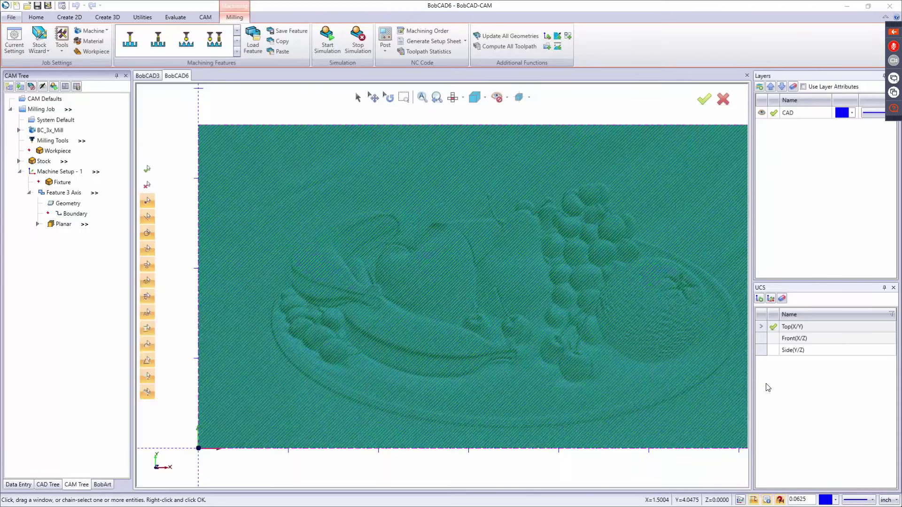
Switch to Chrome and look through the image search results for "grayscale".
key("alt+Tab")
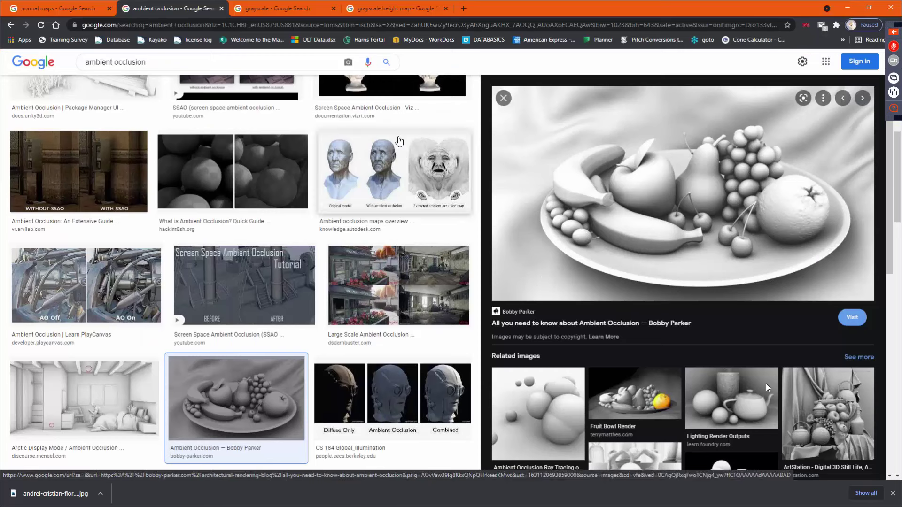
left_click(296, 6)
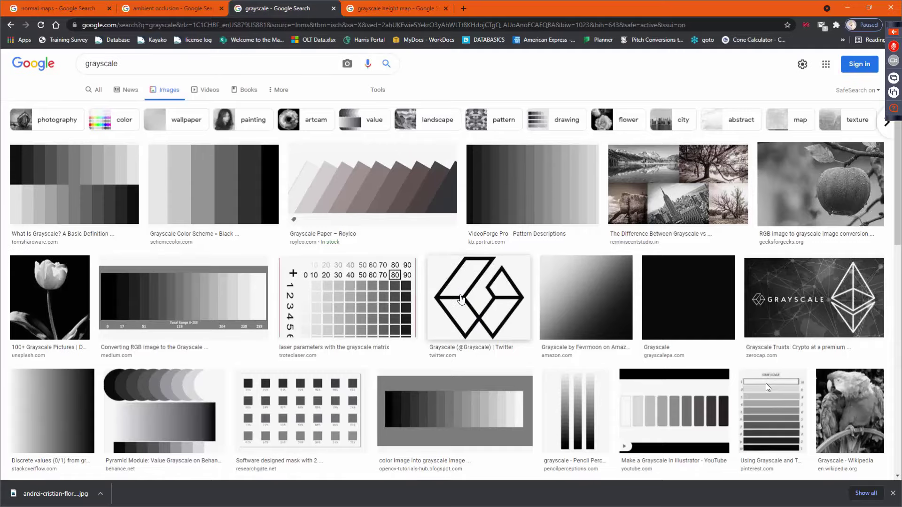
scroll(475, 309, "down", 4)
scroll(475, 309, "down", 2)
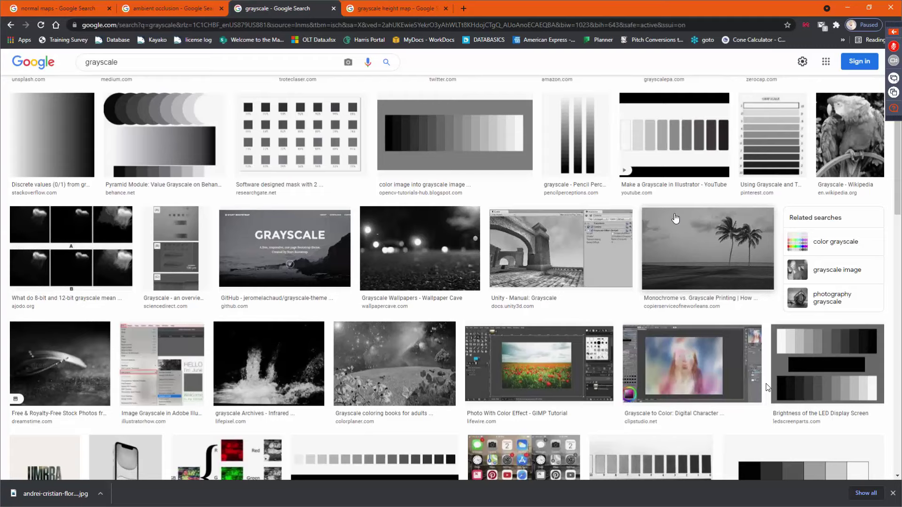
Look through the image search results for "grayscale height map" for images suited to embossing.
left_click(389, 7)
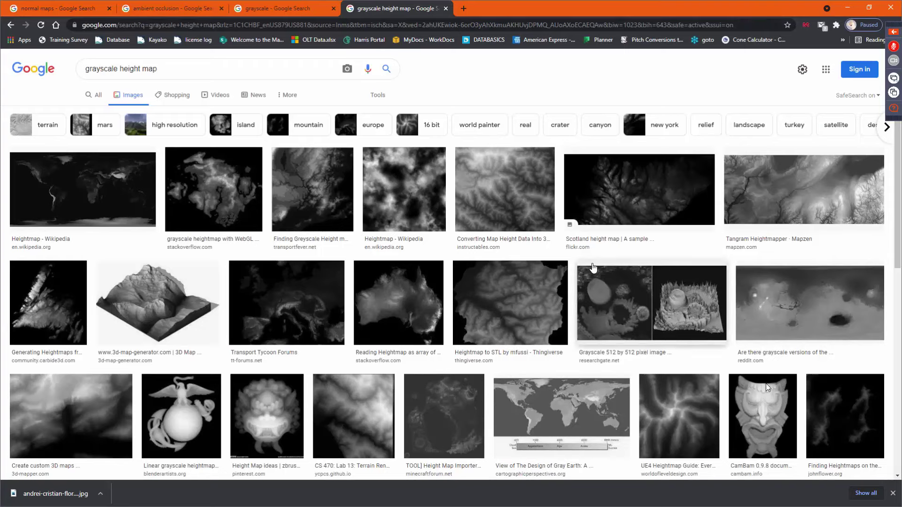
scroll(592, 269, "down", 1)
scroll(592, 268, "down", 7)
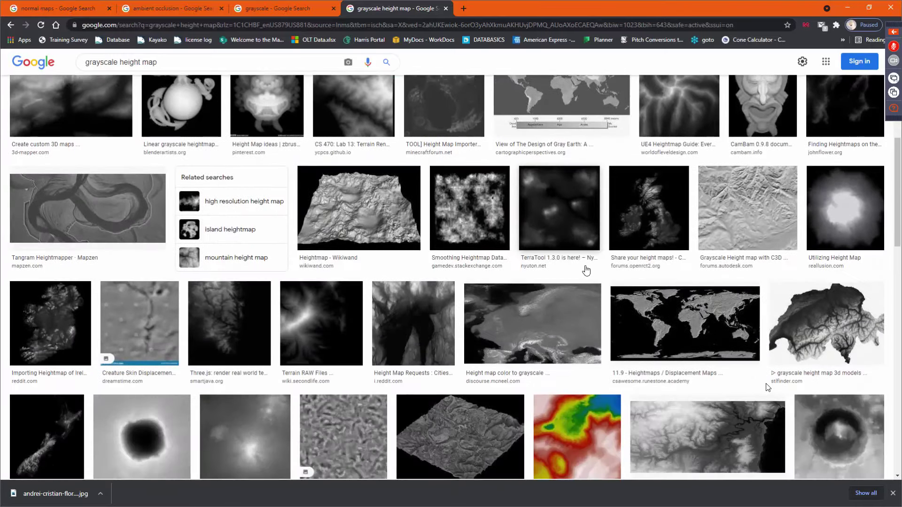
scroll(586, 271, "down", 7)
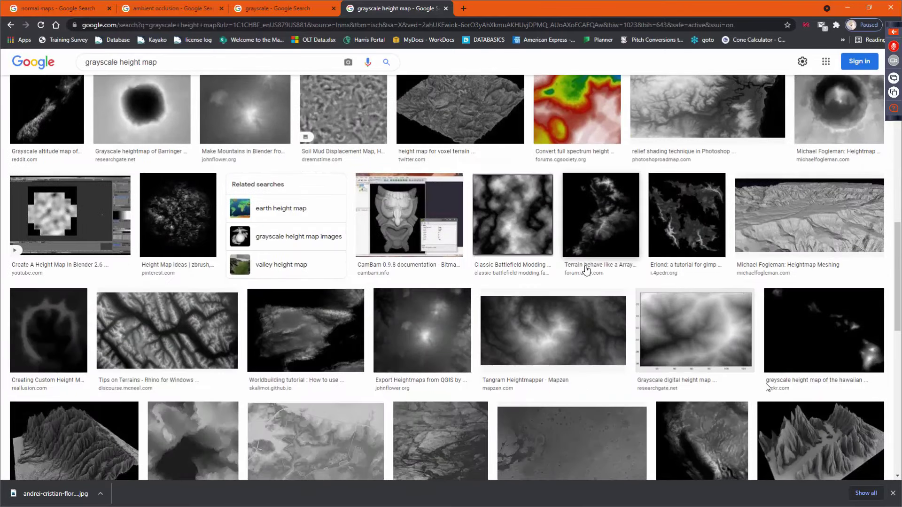
scroll(586, 271, "down", 8)
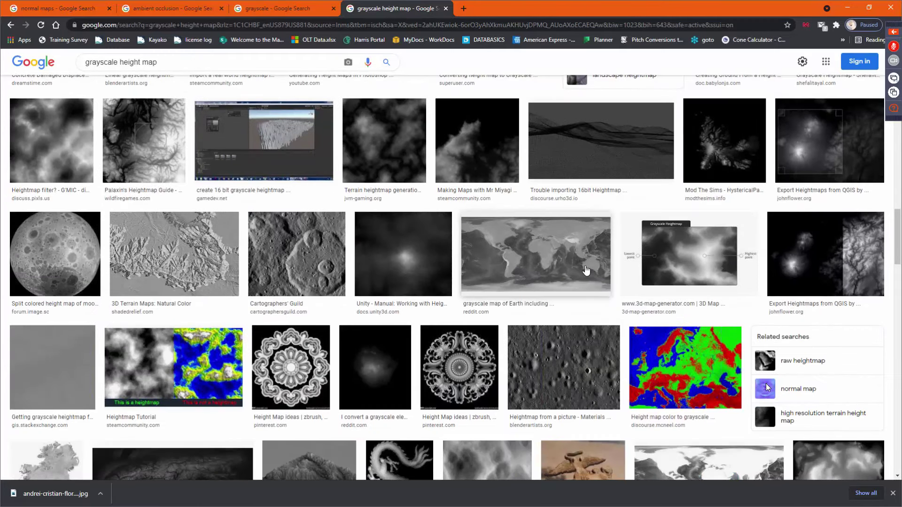
scroll(586, 271, "down", 2)
Preview the circular ornament height map and the related framed fish ornament, checking their related images.
left_click(474, 286)
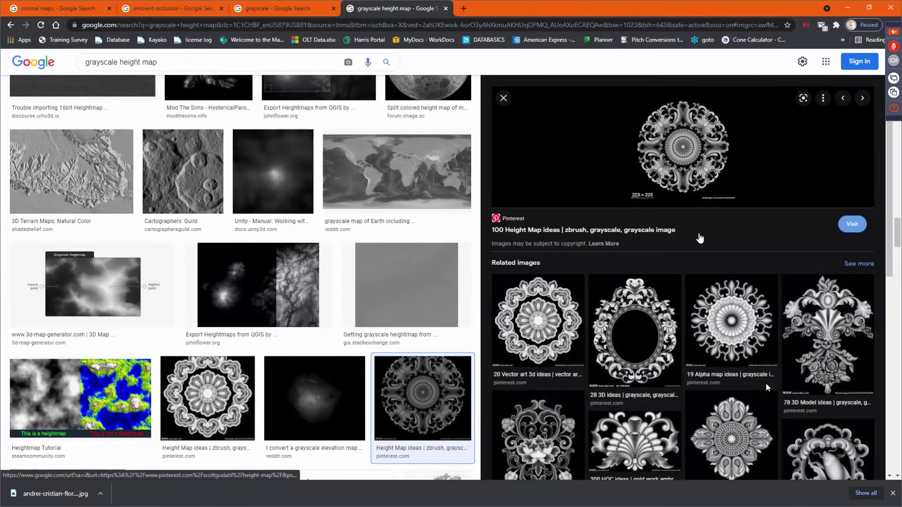
scroll(716, 273, "down", 1)
scroll(718, 277, "down", 2)
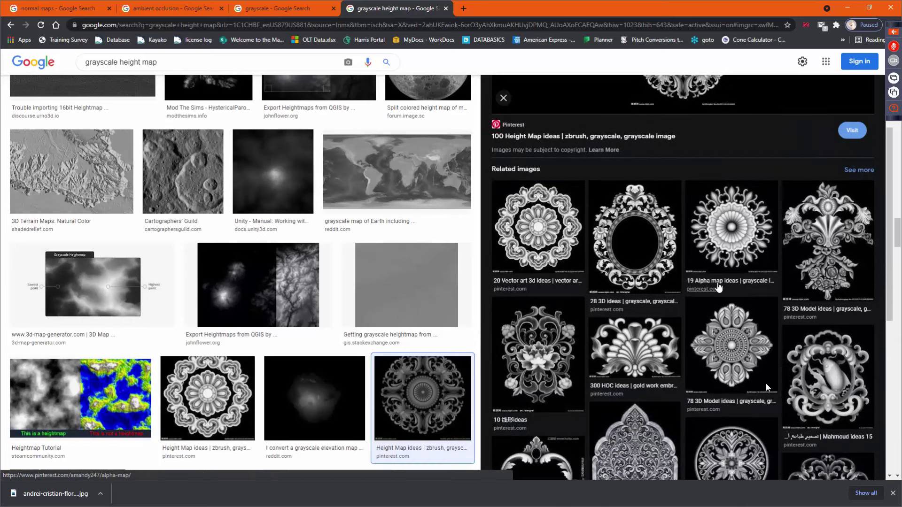
left_click(806, 348)
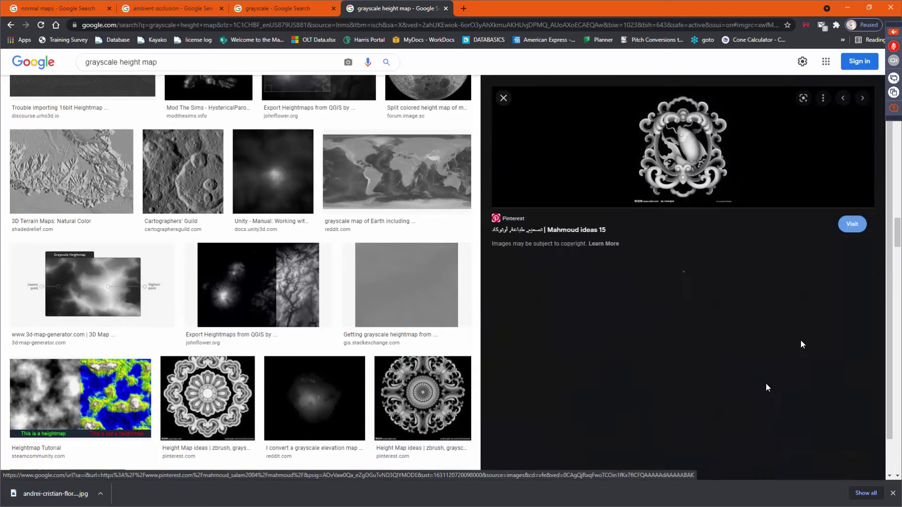
scroll(568, 326, "down", 4)
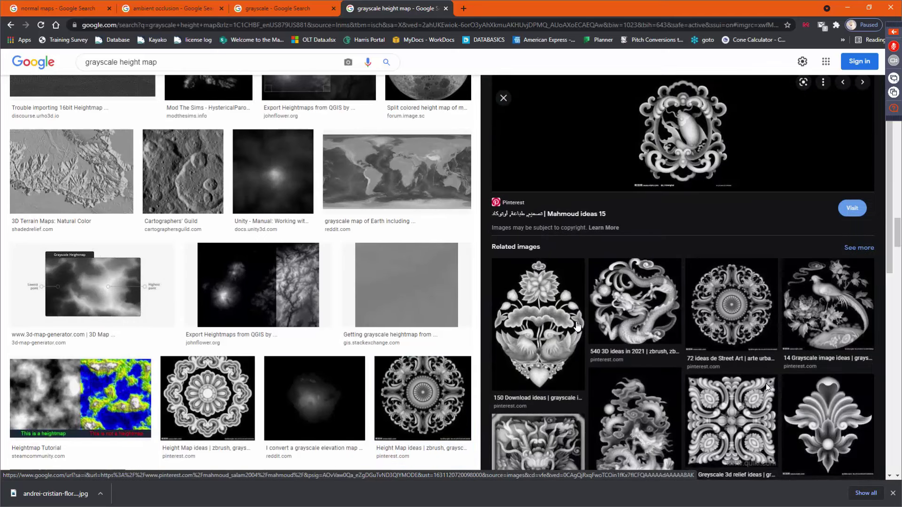
Preview related dragon, scroll motif and four-petal flower grayscale reliefs, and return to the circular ornament preview.
left_click(567, 325)
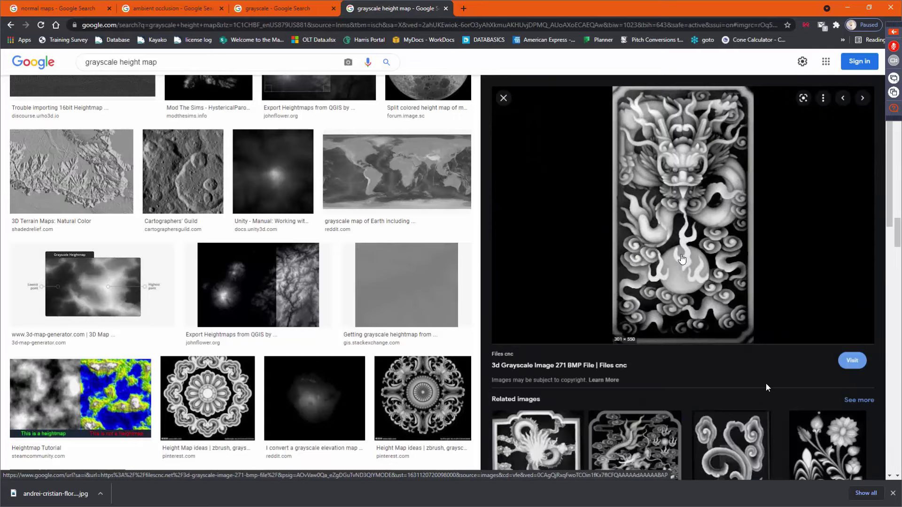
scroll(682, 259, "down", 5)
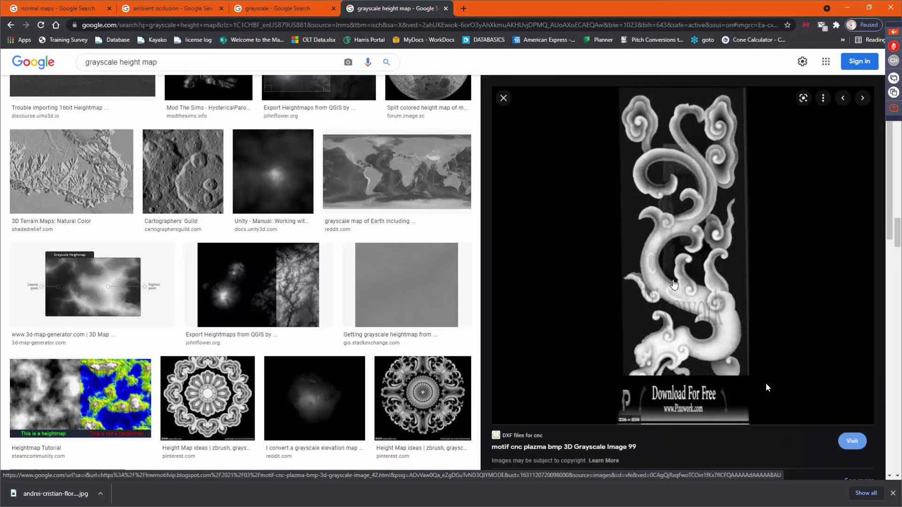
scroll(675, 286, "down", 10)
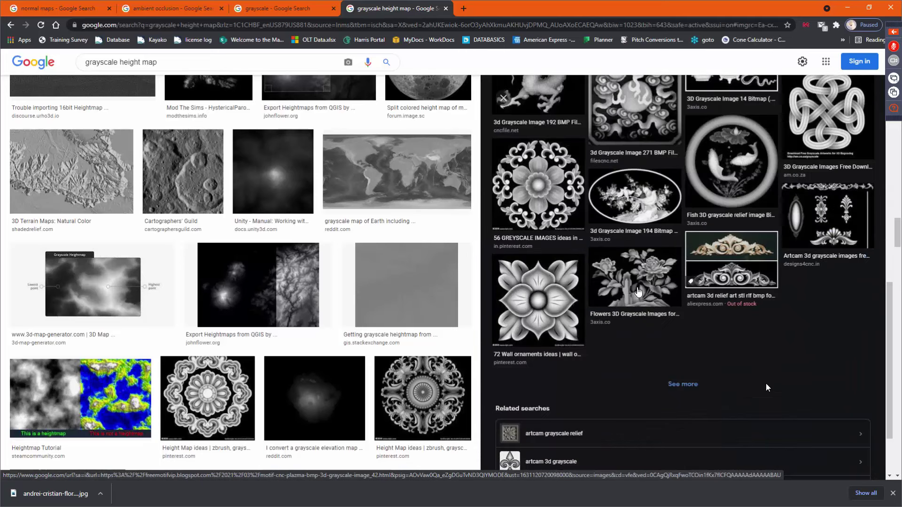
left_click(533, 292)
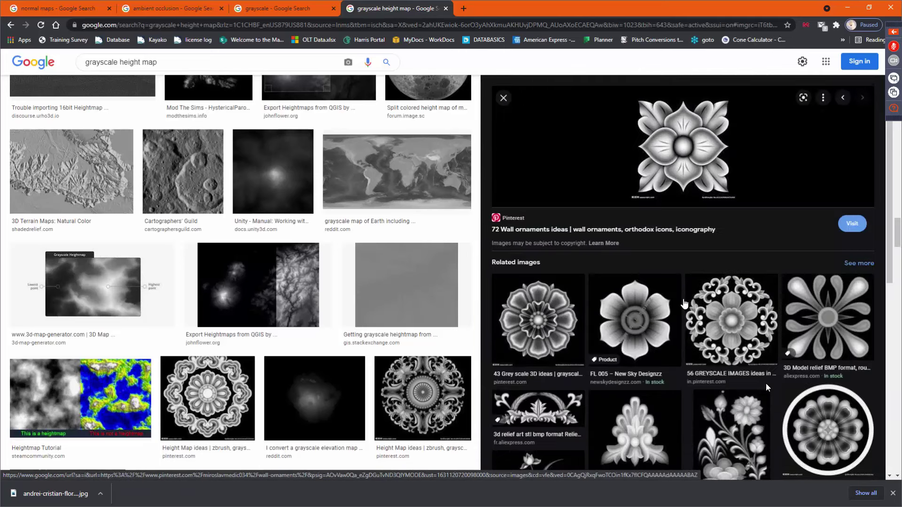
key("alt+Left")
key("alt+Left")
key("alt+Left")
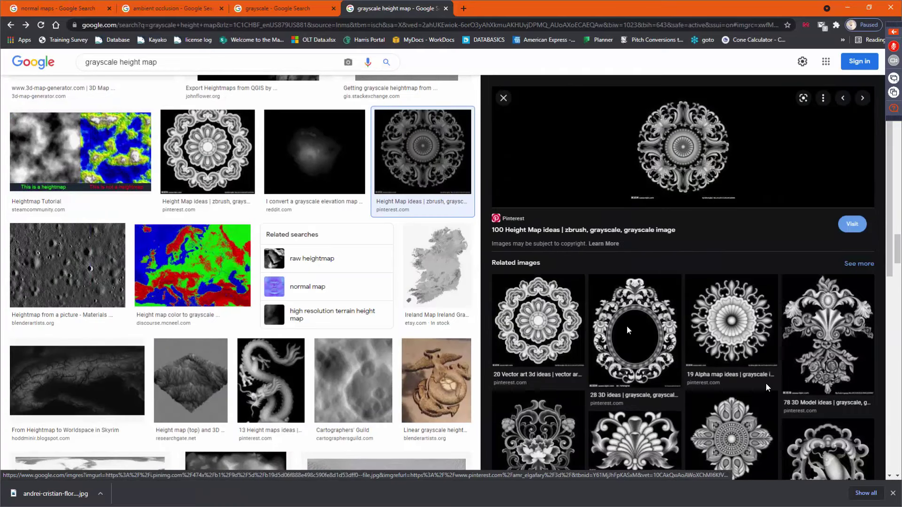
Preview the ornate oval frame height map and look further through the results for other embossable grayscale images.
left_click(627, 331)
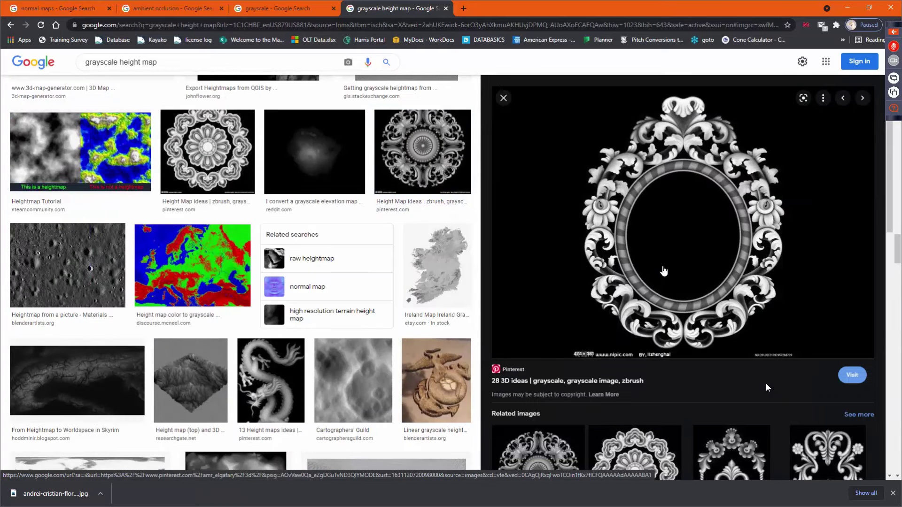
scroll(281, 263, "down", 2)
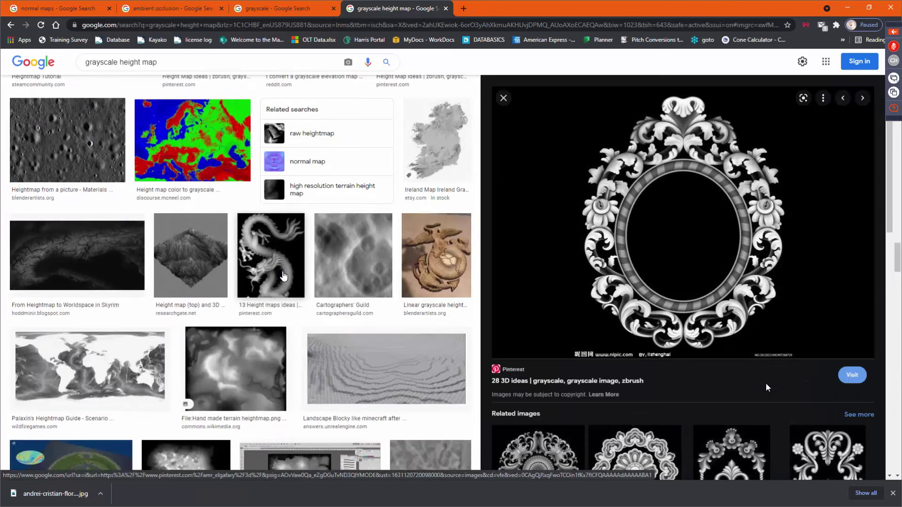
scroll(283, 276, "down", 10)
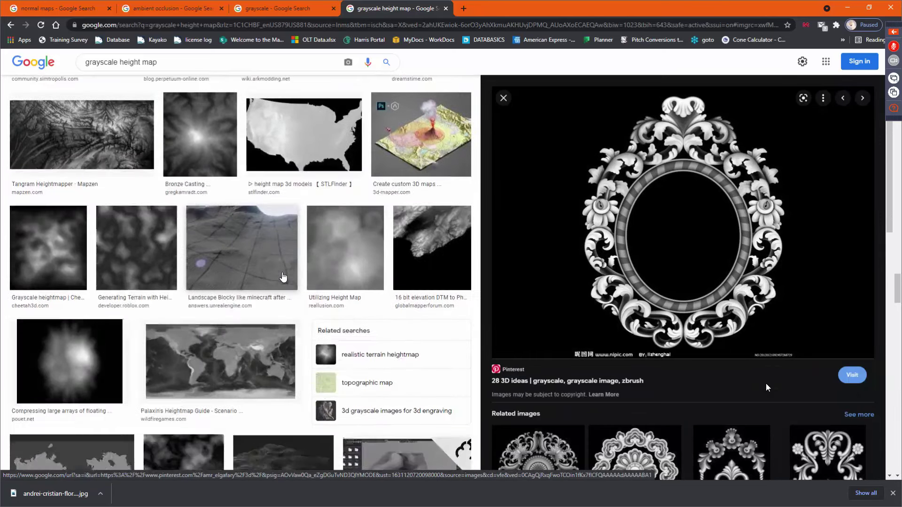
scroll(283, 277, "down", 12)
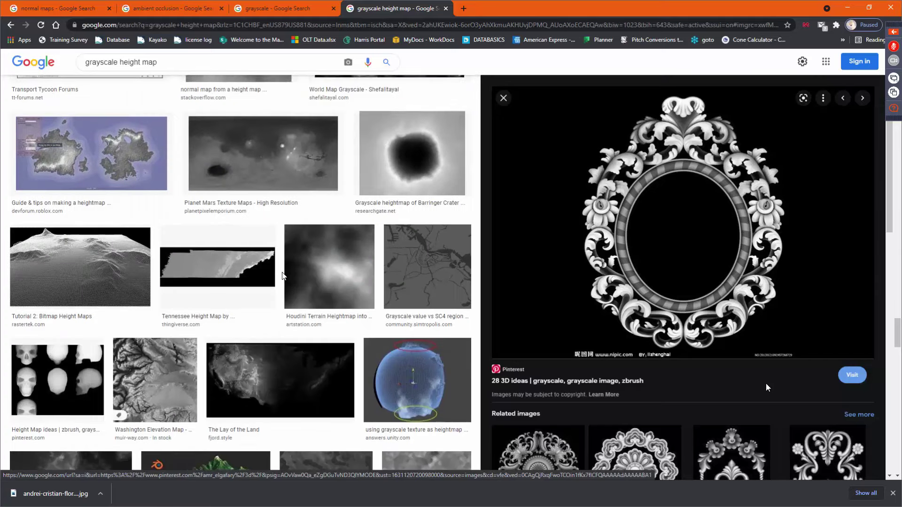
scroll(283, 276, "down", 4)
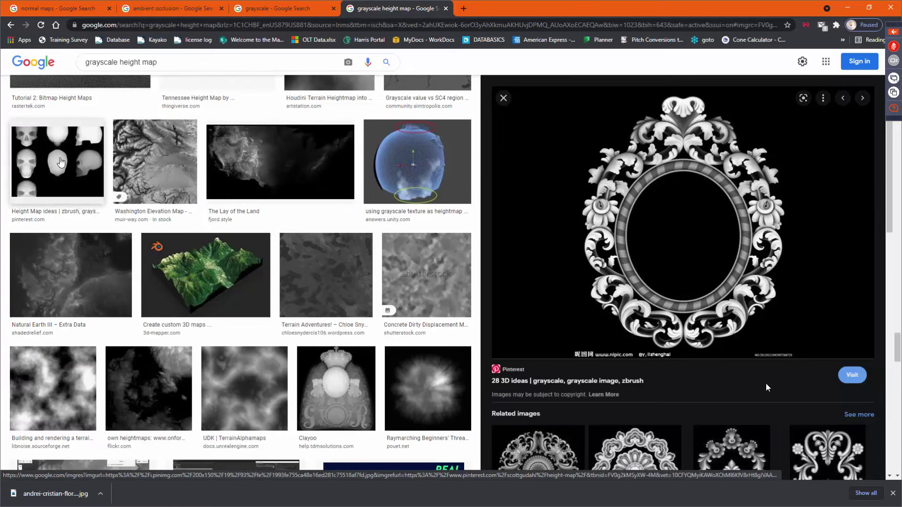
Open the Jolly Roger skull displacement map from the skull result's related images and save it as "skull" in the Texture folder.
left_click(60, 162)
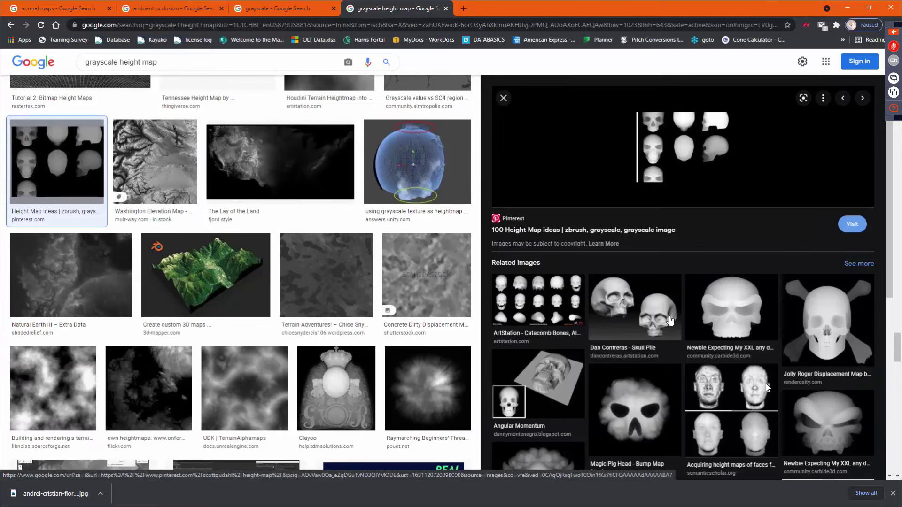
left_click(827, 320)
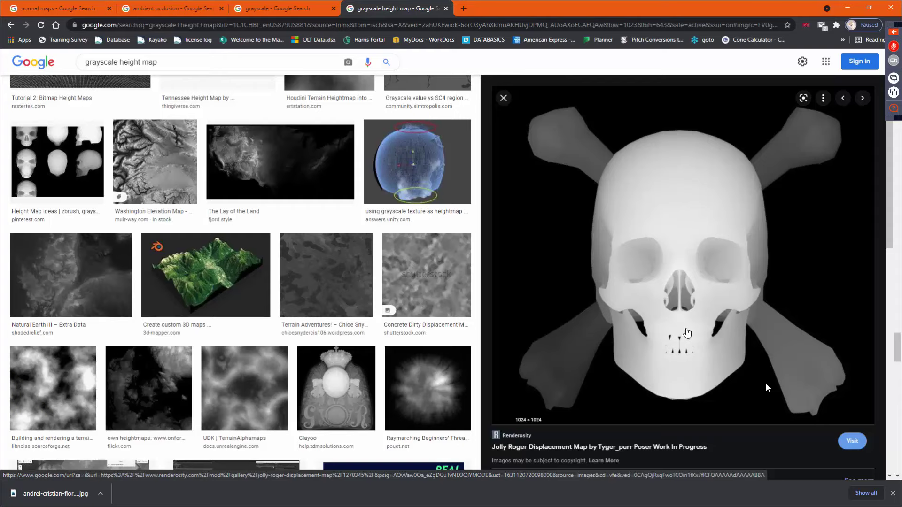
right_click(660, 248)
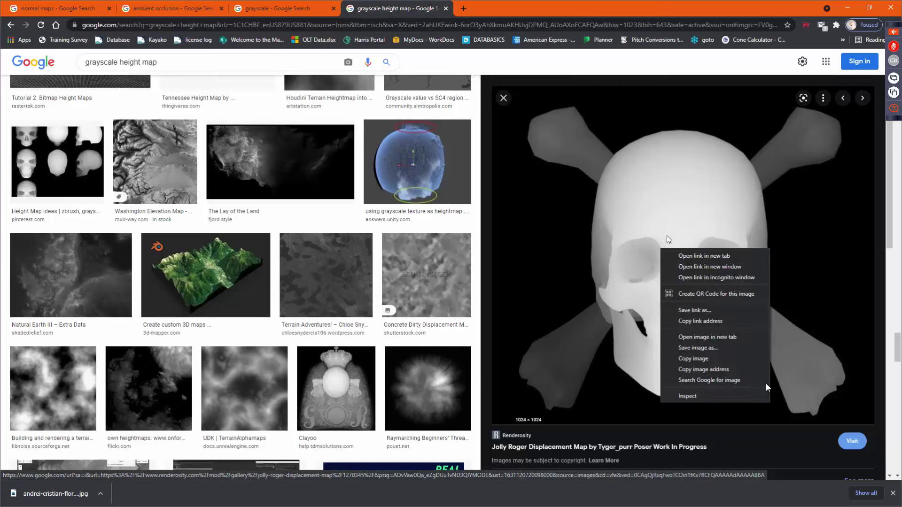
left_click(724, 347)
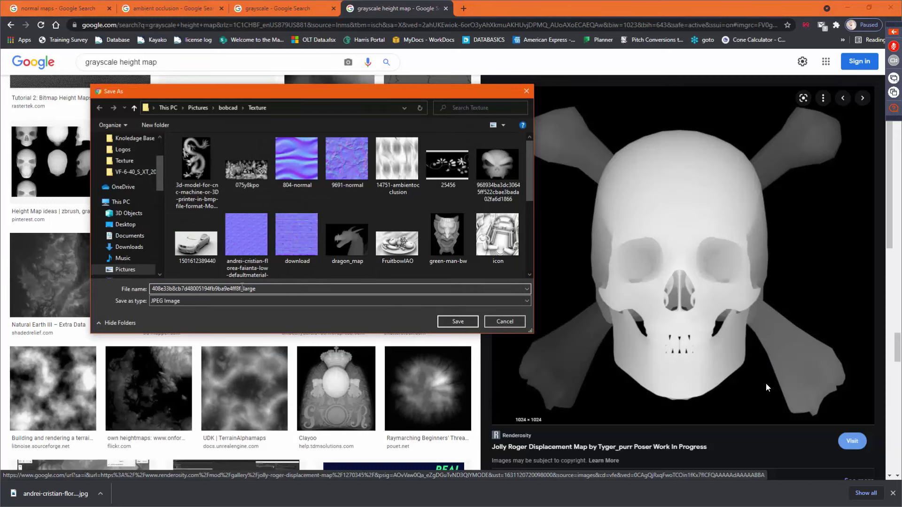
type("skull")
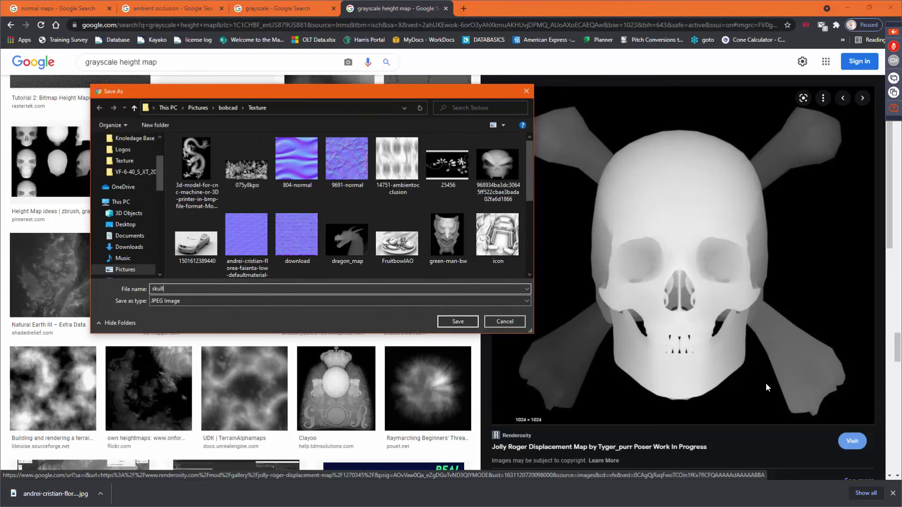
key("Return")
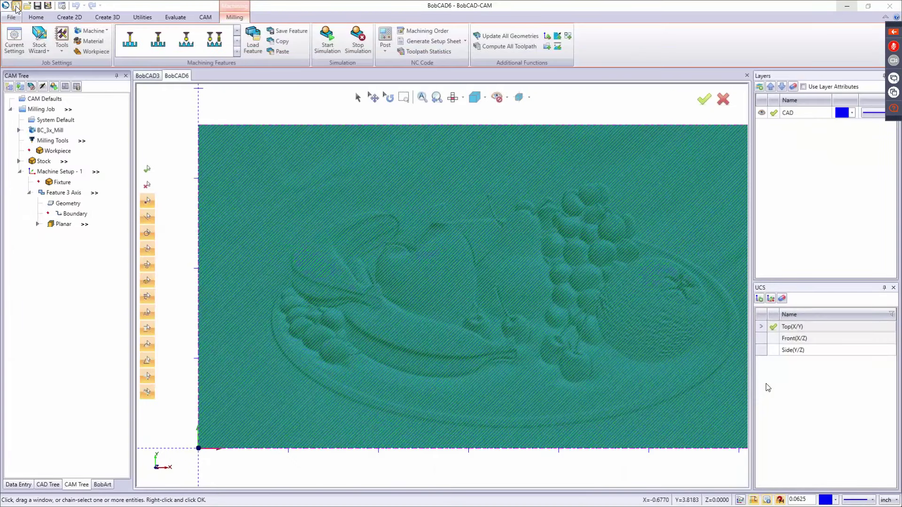
Switch to BobCAD-CAM, start a new file and create an emboss from the skull image, accepting the default settings.
left_click(16, 5)
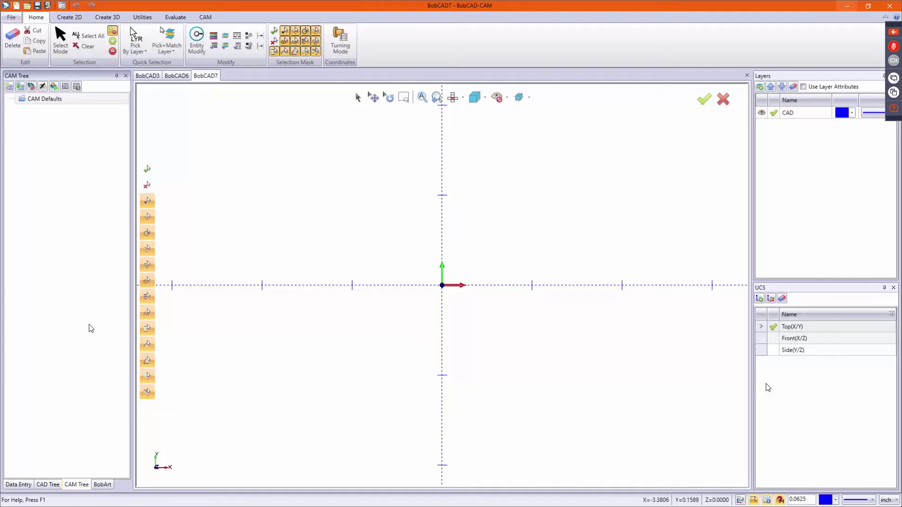
left_click(101, 486)
right_click(43, 120)
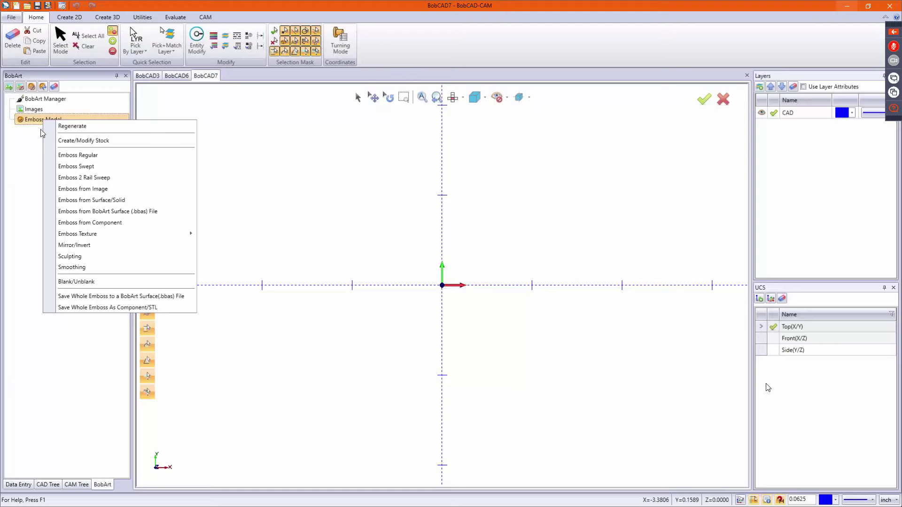
left_click(82, 189)
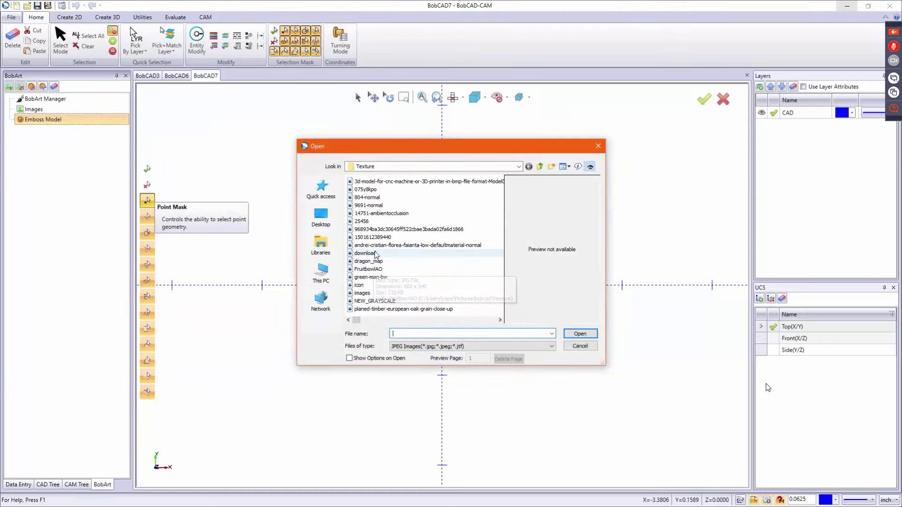
scroll(360, 223, "down", 5)
left_click(359, 197)
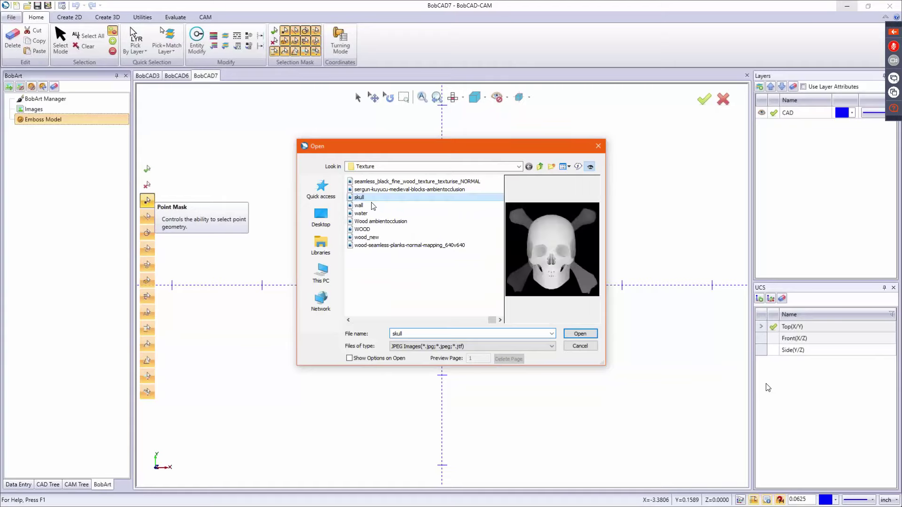
left_click(583, 337)
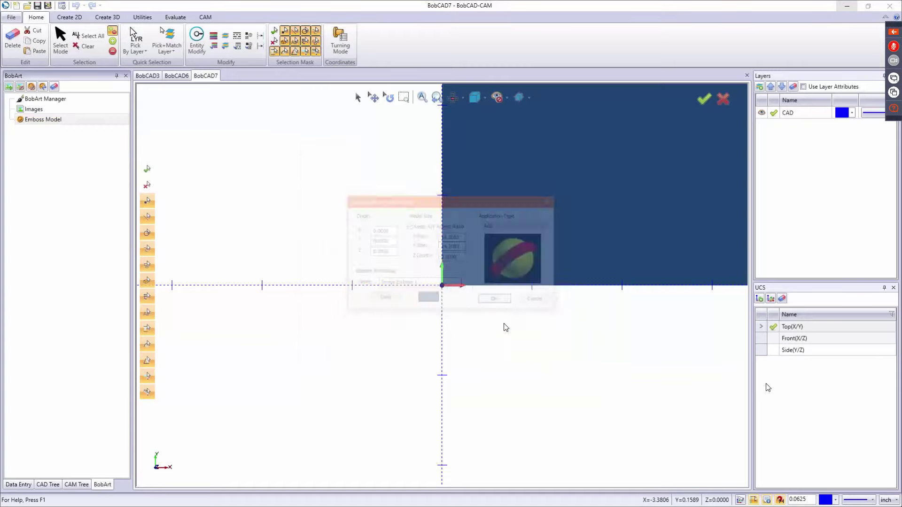
left_click(500, 303)
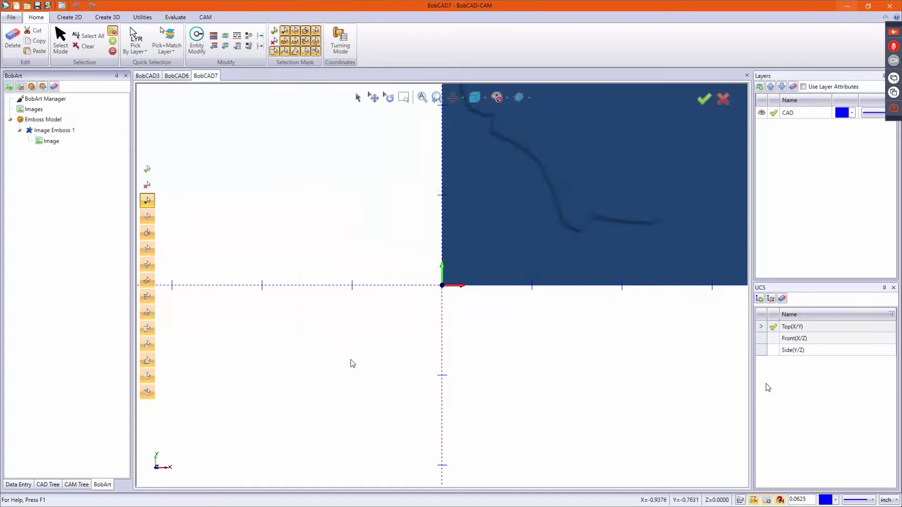
Set the skull emboss's Z depth to 0.375 inch and regenerate the emboss model.
scroll(324, 379, "down", 3)
scroll(472, 158, "down", 2)
scroll(488, 134, "up", 3)
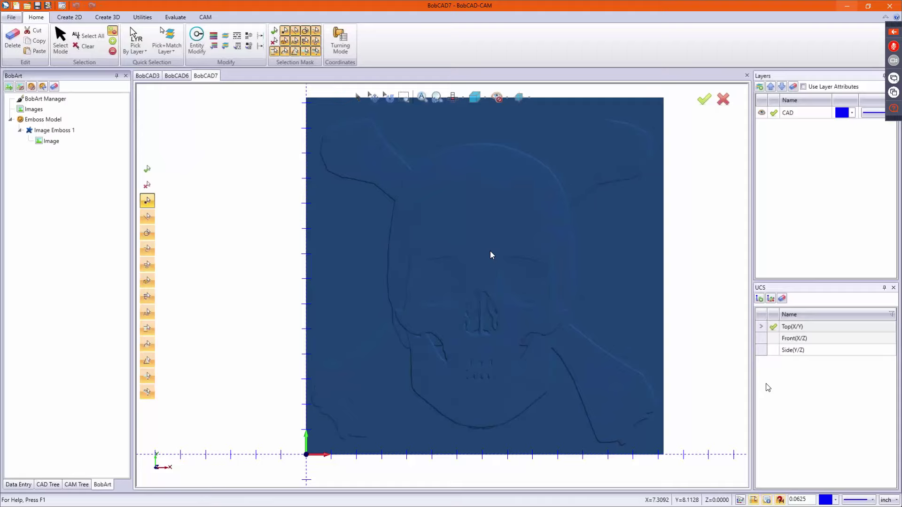
right_click(59, 131)
left_click(71, 139)
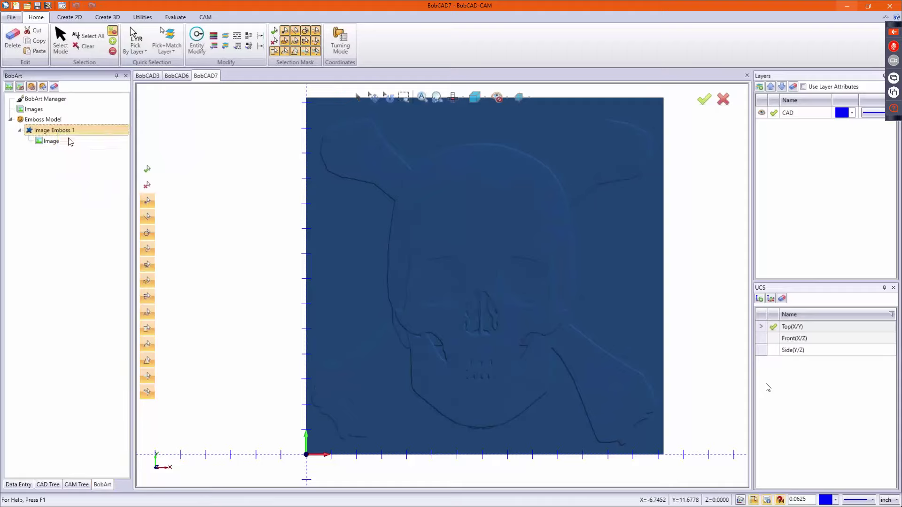
double_click(463, 257)
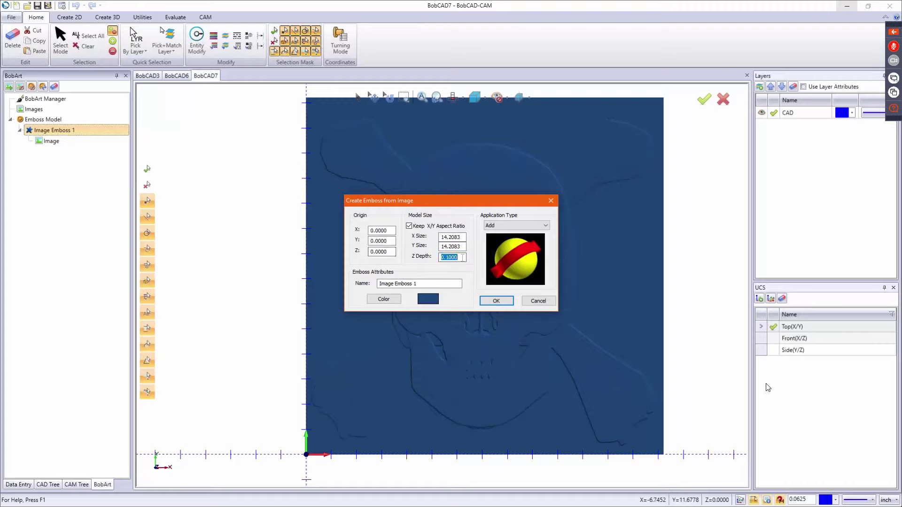
type(".375")
key("Return")
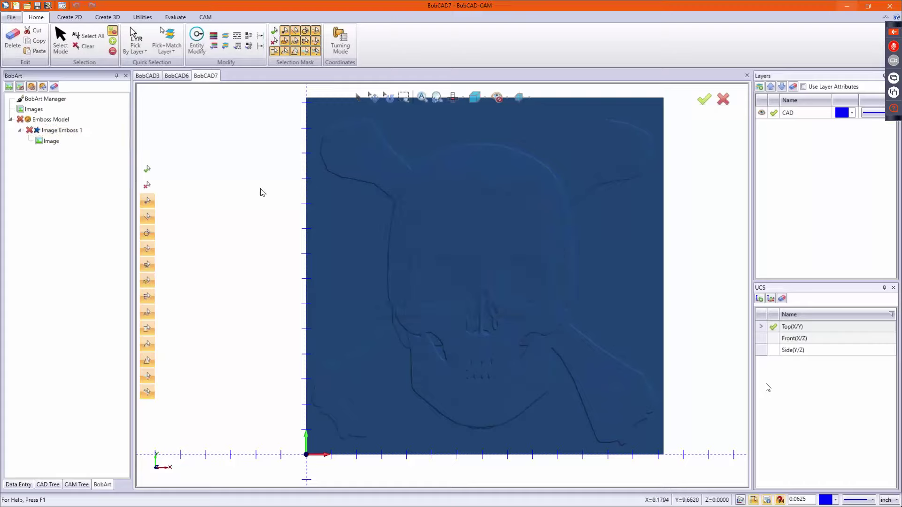
right_click(68, 120)
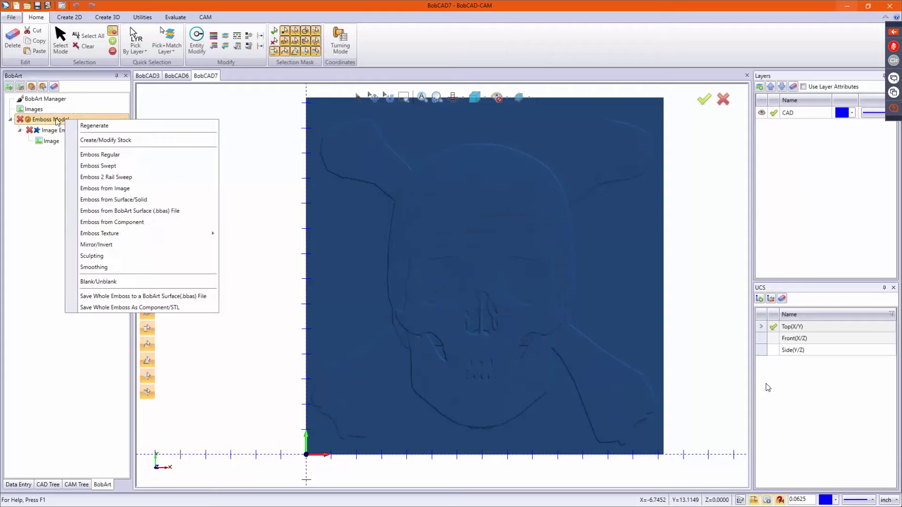
left_click(87, 126)
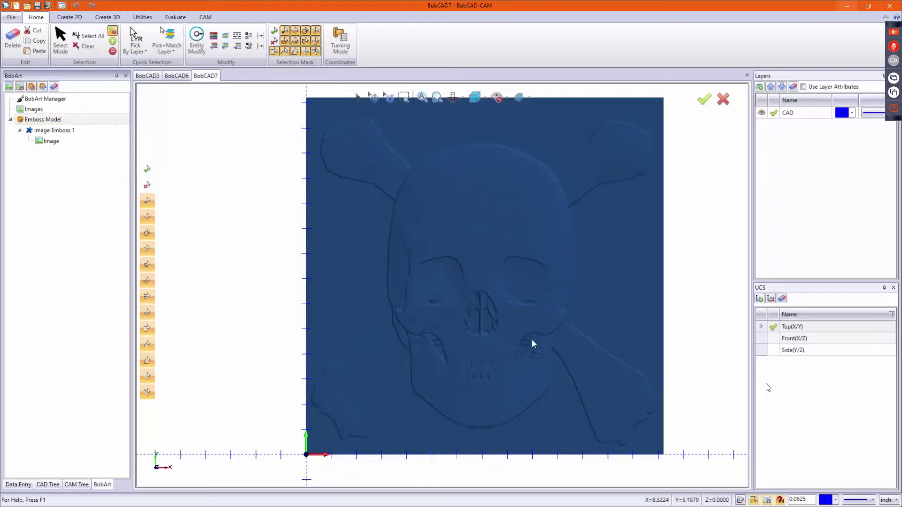
Deepen the skull emboss to a Z depth of 0.75 inch and regenerate the model.
middle_click_drag(533, 344, 465, 294)
scroll(466, 294, "up", 6)
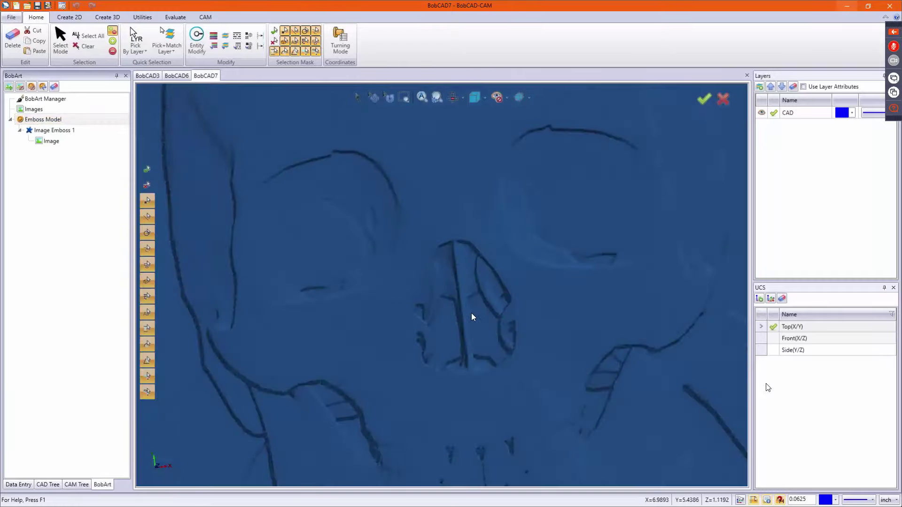
scroll(469, 291, "down", 3)
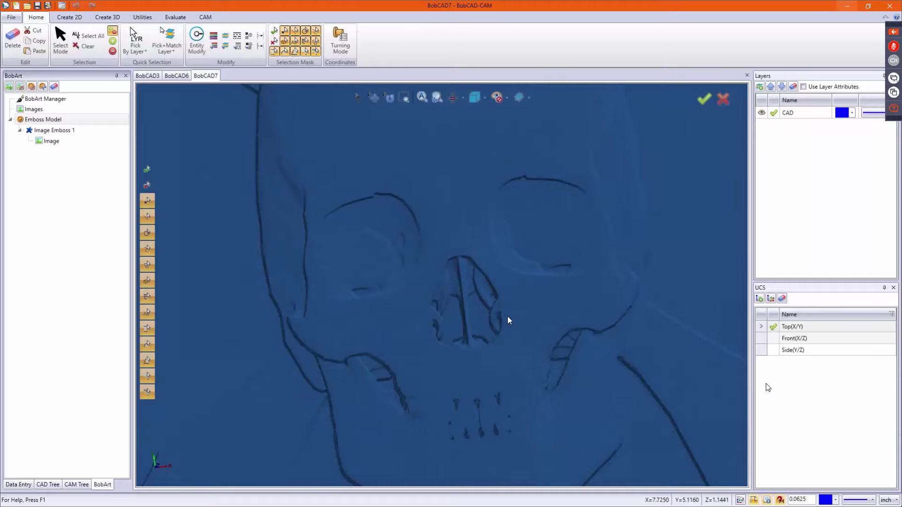
middle_click_drag(508, 317, 481, 297)
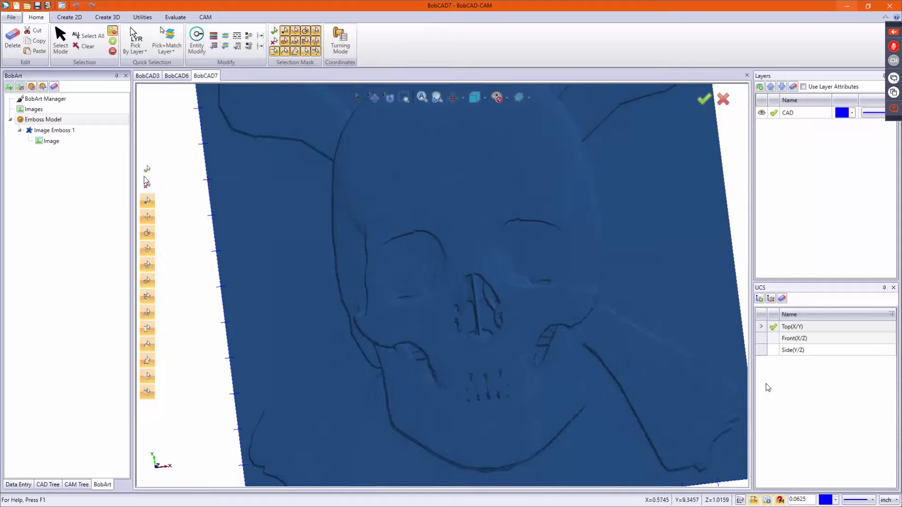
right_click(58, 141)
right_click(57, 133)
left_click(76, 138)
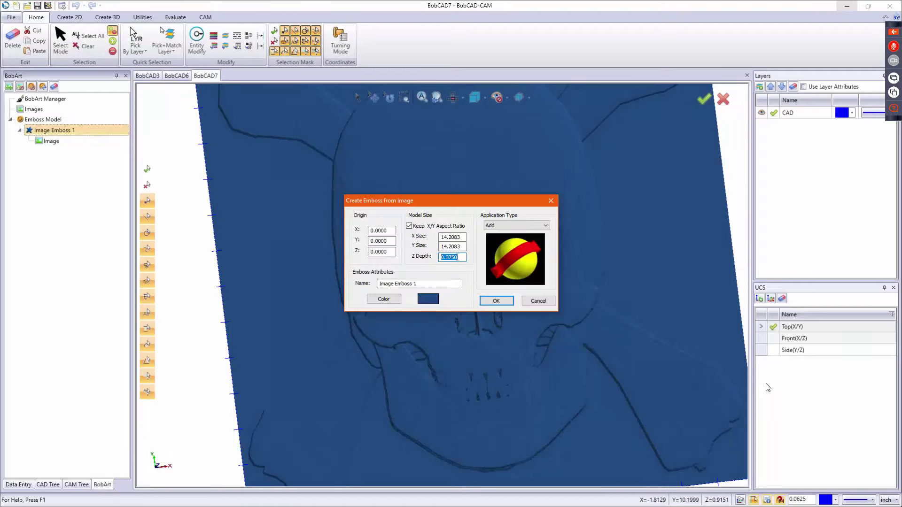
type(".")
key("Return")
right_click(59, 119)
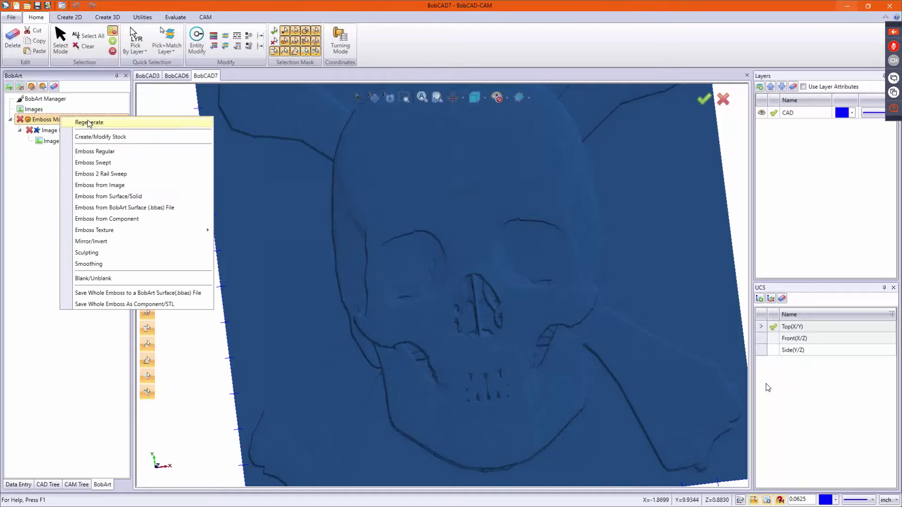
left_click(89, 123)
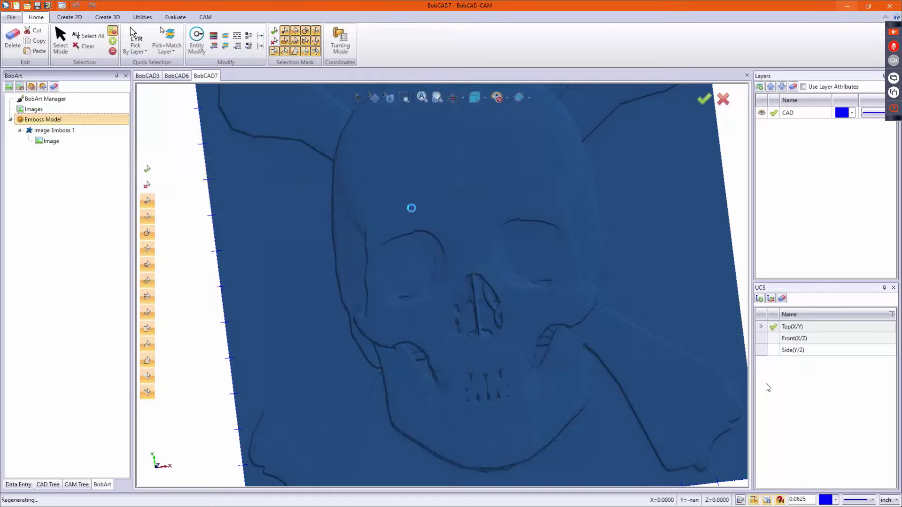
Examine the deepened skull relief up close from a tilted angle and check its emboss settings without changing them.
scroll(522, 273, "down", 5)
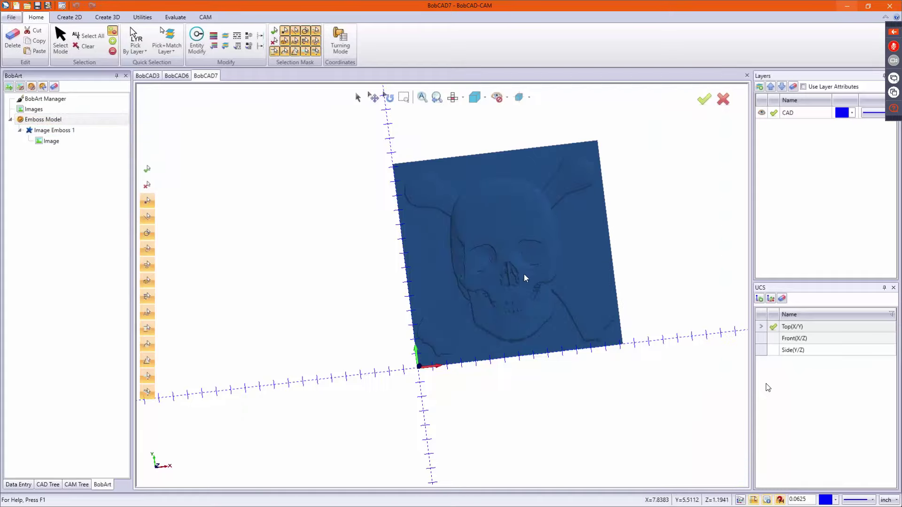
scroll(492, 280, "up", 3)
middle_click_drag(491, 280, 455, 365)
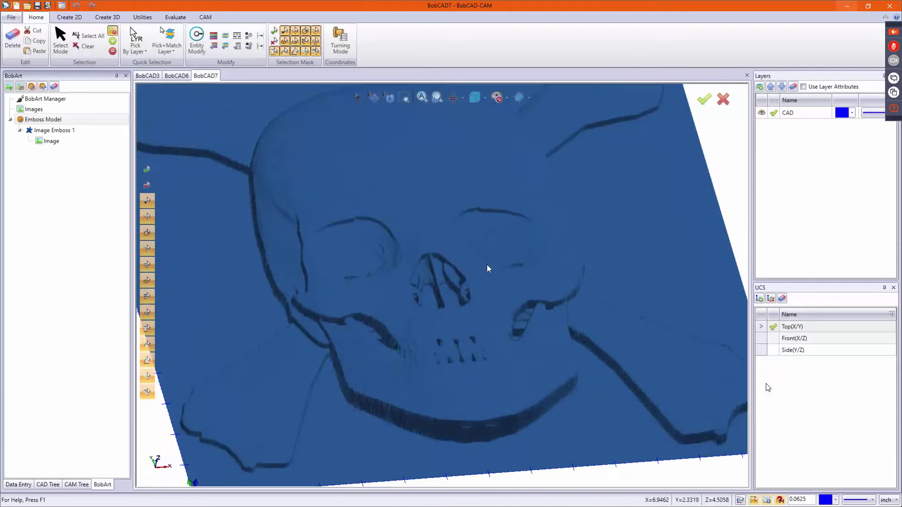
scroll(475, 261, "up", 5)
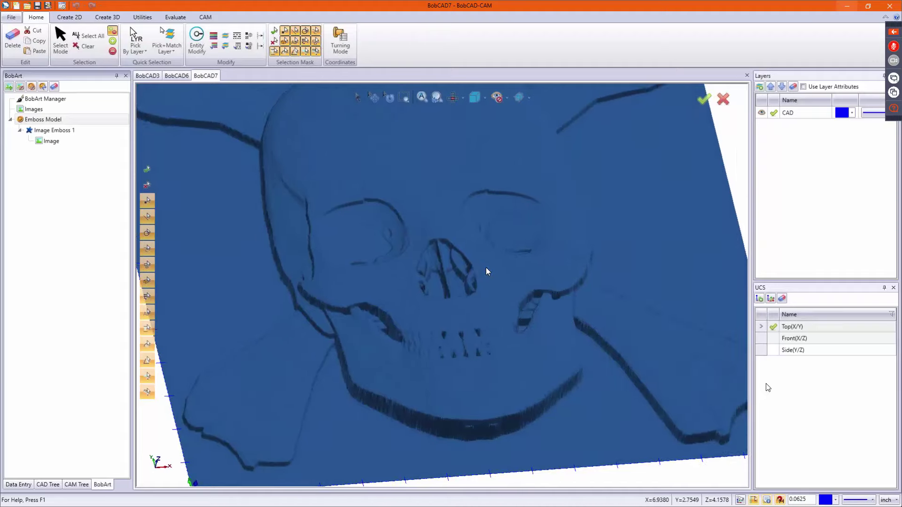
left_click(52, 130)
right_click(71, 131)
left_click(85, 143)
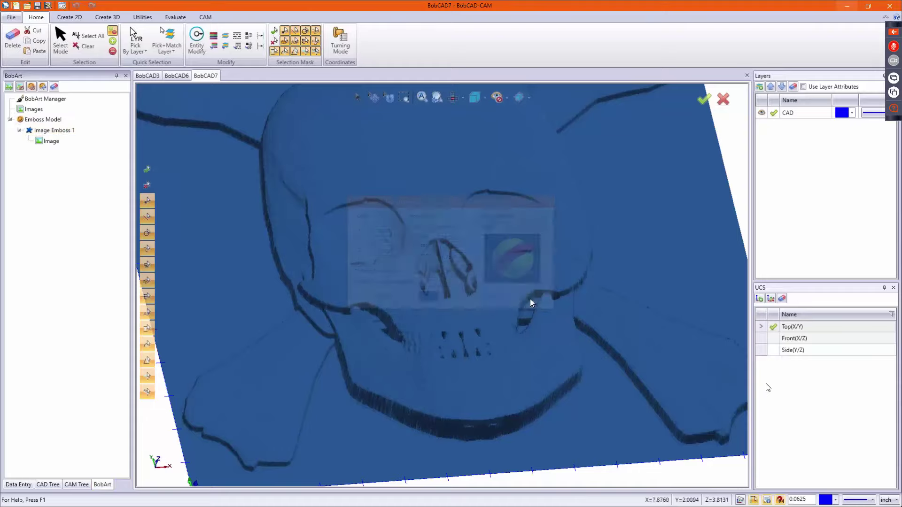
left_click(534, 301)
Set the skull emboss's Z depth to 1 inch, regenerate the emboss model and tilt it to check the relief.
right_click(44, 133)
left_click(76, 143)
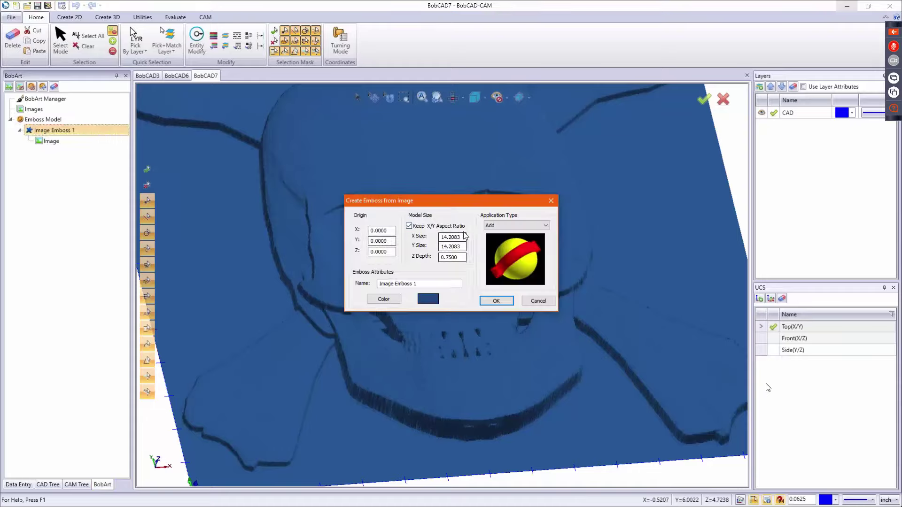
double_click(462, 258)
type(".5")
key("Return")
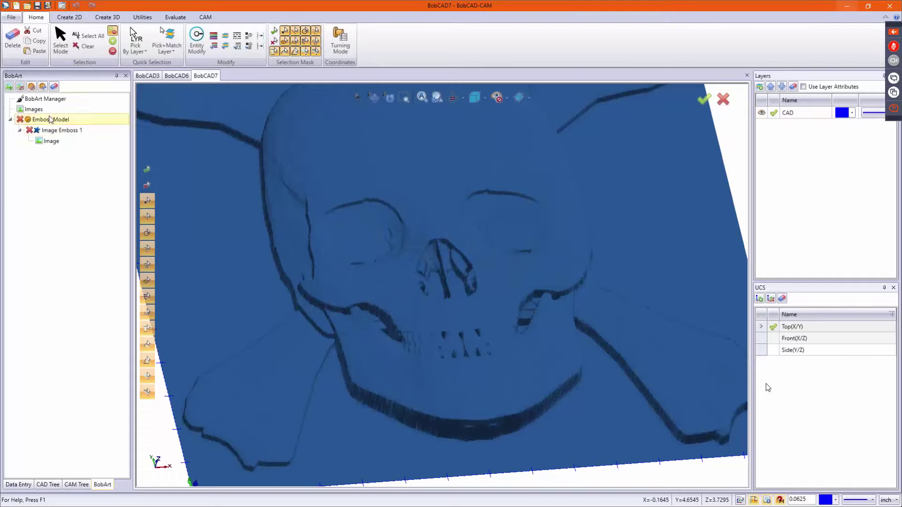
right_click(50, 120)
left_click(63, 123)
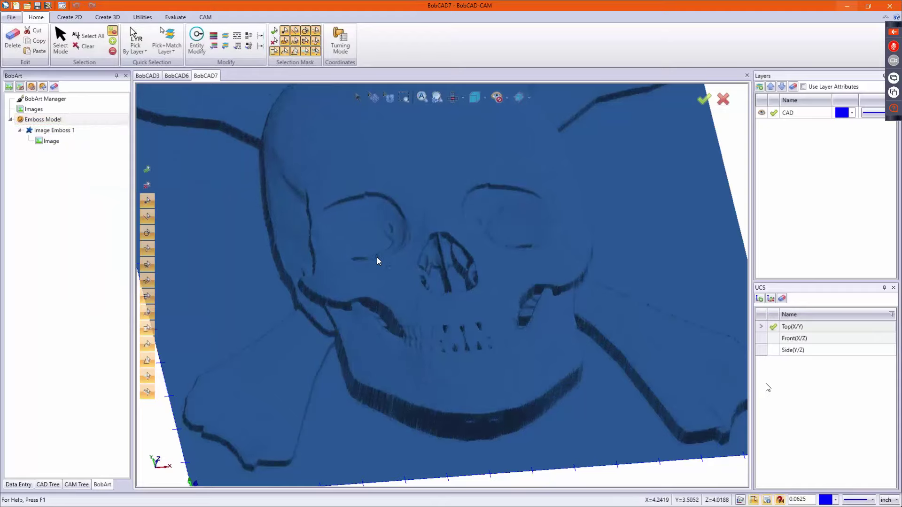
scroll(436, 228, "up", 2)
scroll(418, 218, "down", 4)
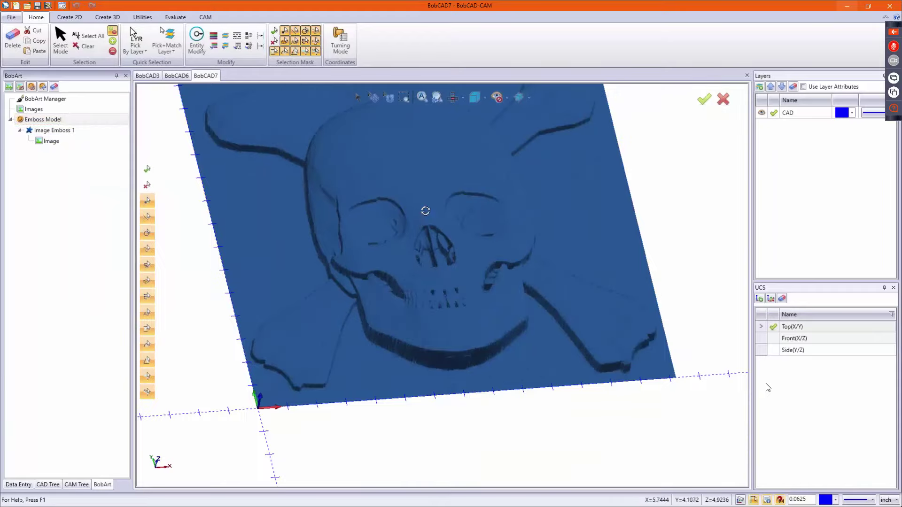
mouse_move(426, 211)
middle_mouse_down()
mouse_move(455, 224)
mouse_move(459, 235)
mouse_move(428, 224)
middle_mouse_up()
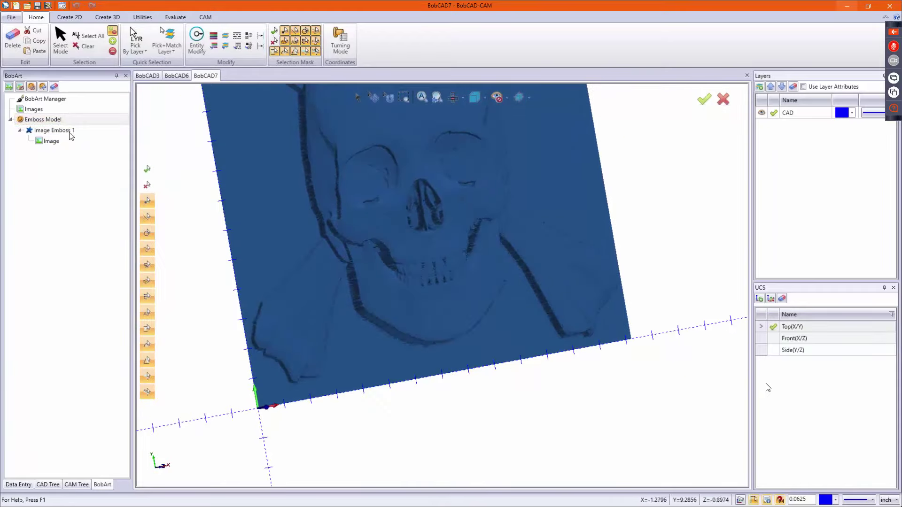
Increase the skull emboss's Z depth to 1.5 inches and regenerate the emboss model.
right_click(43, 121)
left_click(30, 138)
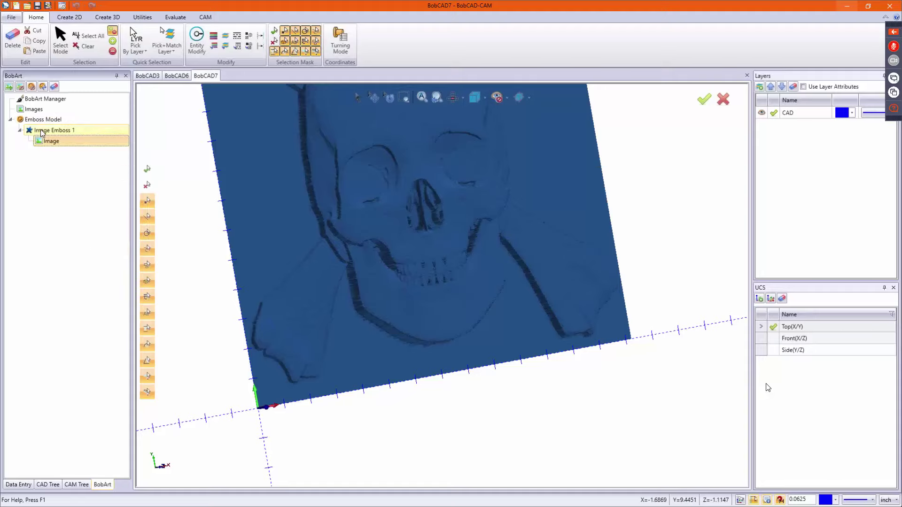
right_click(42, 131)
left_click(60, 135)
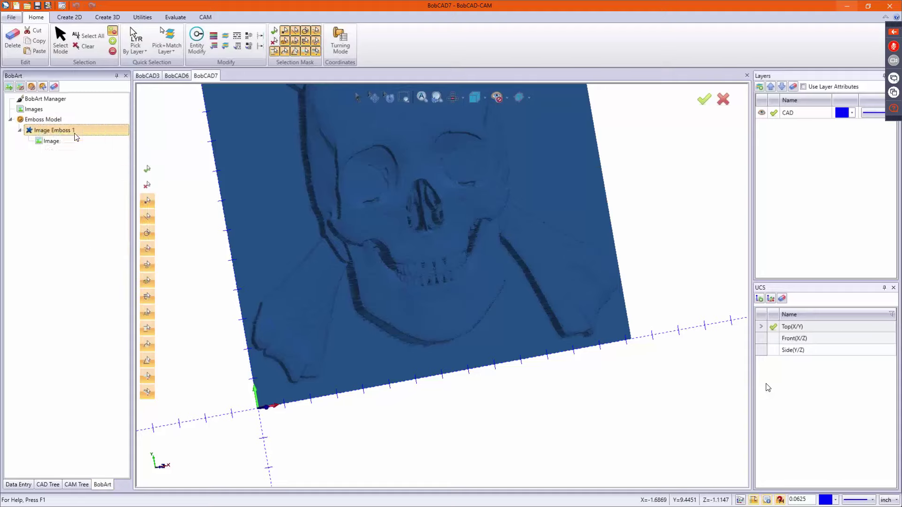
left_click(462, 258)
double_click(462, 257)
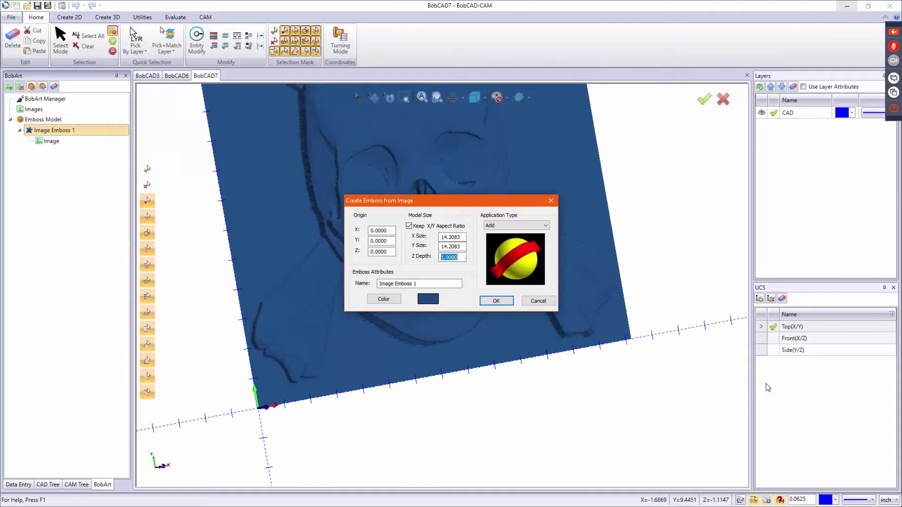
type("1.5")
key("Return")
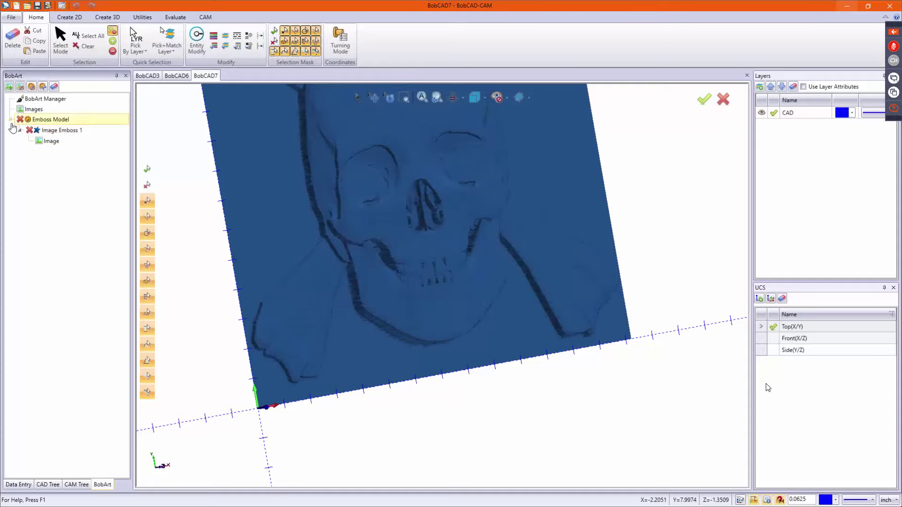
right_click(56, 122)
left_click(83, 124)
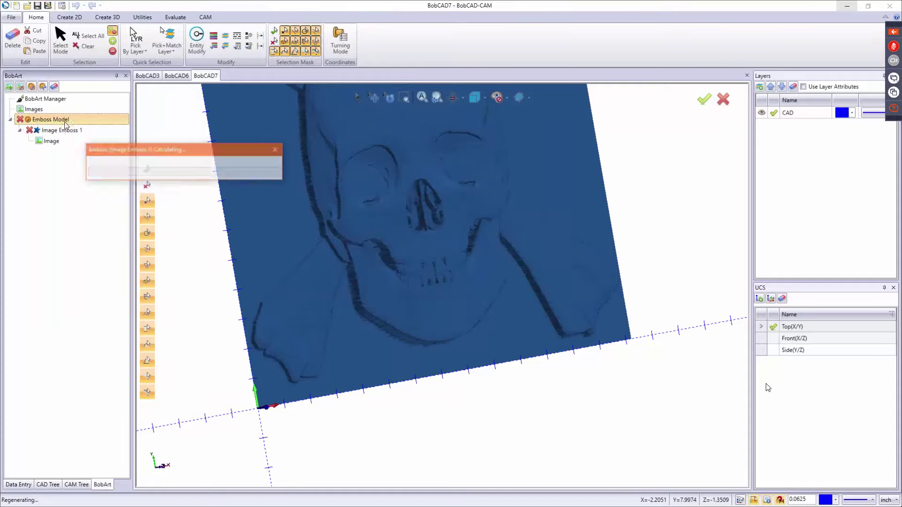
Examine the skull relief's height and edges from a low tilted angle and from straight above.
middle_click_drag(509, 196, 469, 177)
scroll(263, 270, "up", 4)
scroll(503, 239, "down", 4)
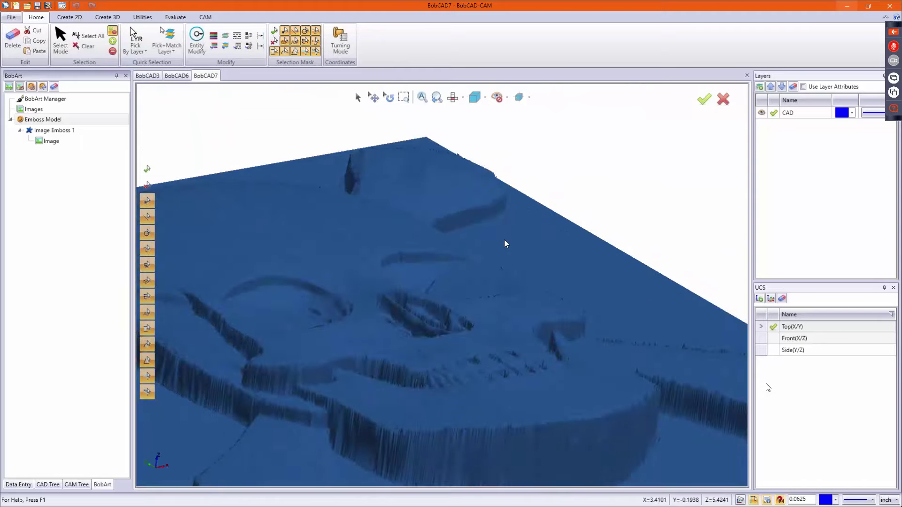
middle_click_drag(503, 240, 528, 243)
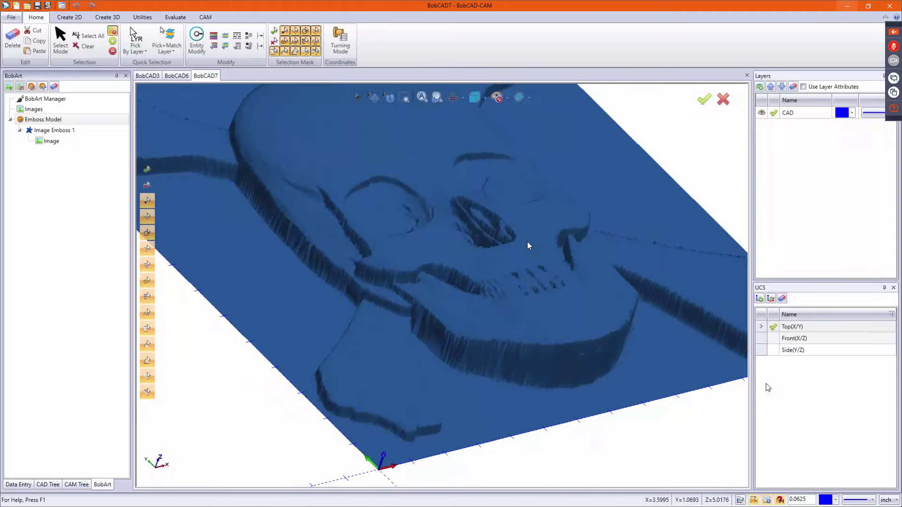
key("t")
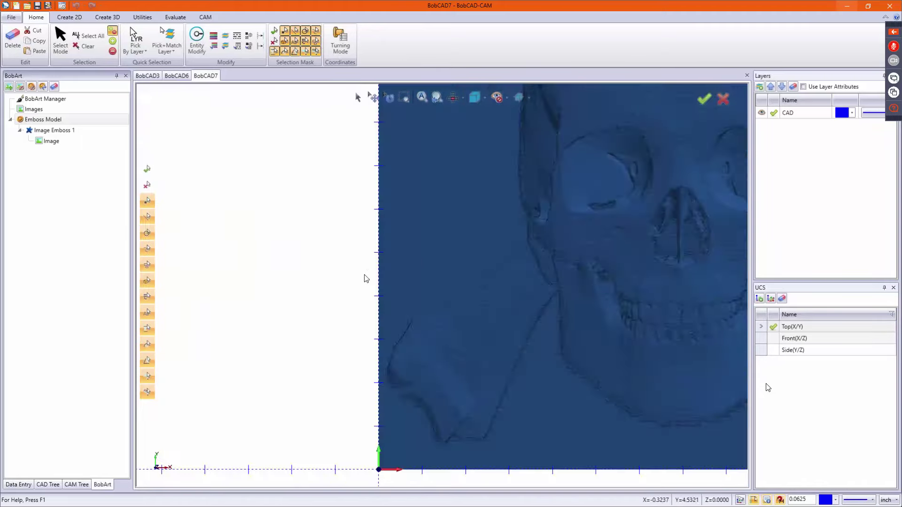
scroll(364, 277, "down", 2)
scroll(286, 307, "down", 2)
scroll(540, 143, "up", 2)
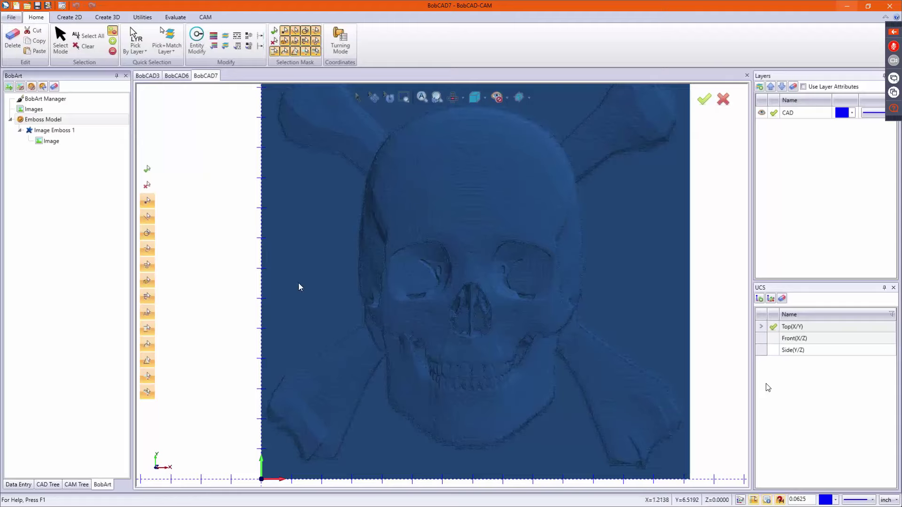
Add smoothing to the whole emboss model with a smoothing window size of 0.05 and regenerate it.
right_click(47, 121)
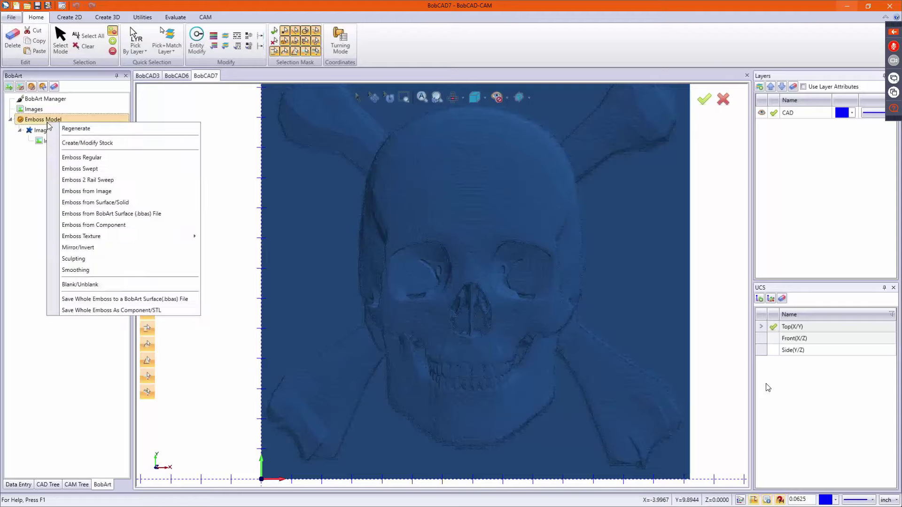
left_click(105, 271)
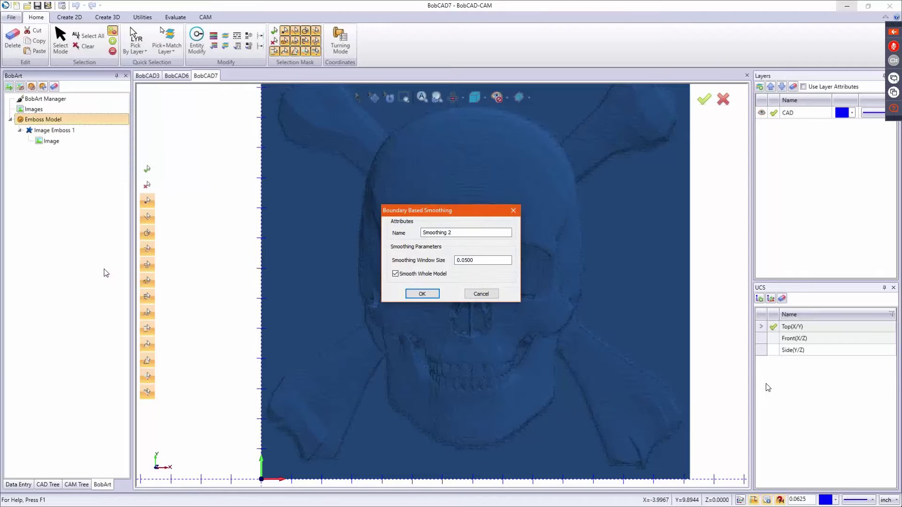
left_click(422, 294)
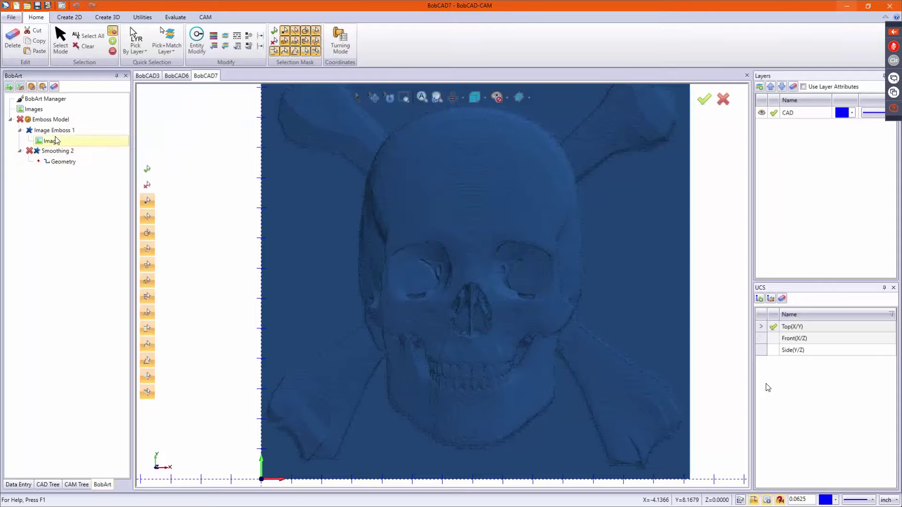
right_click(43, 121)
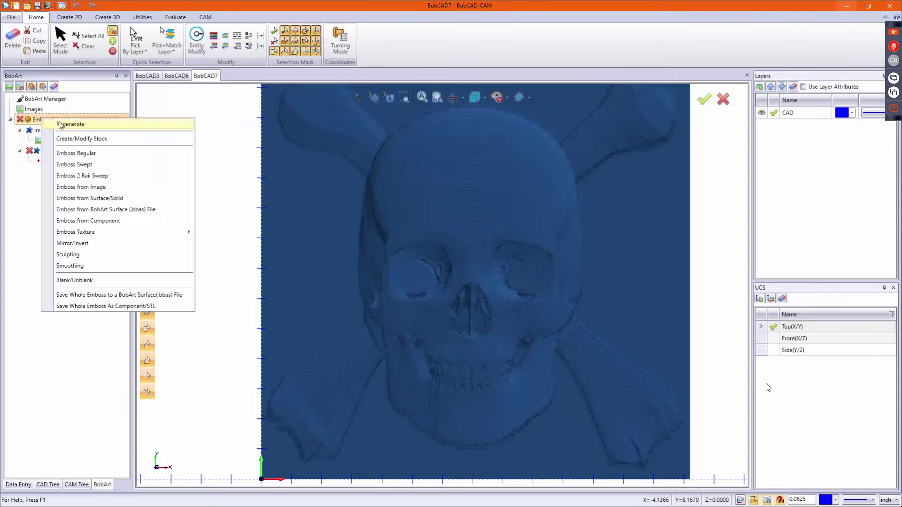
left_click(60, 125)
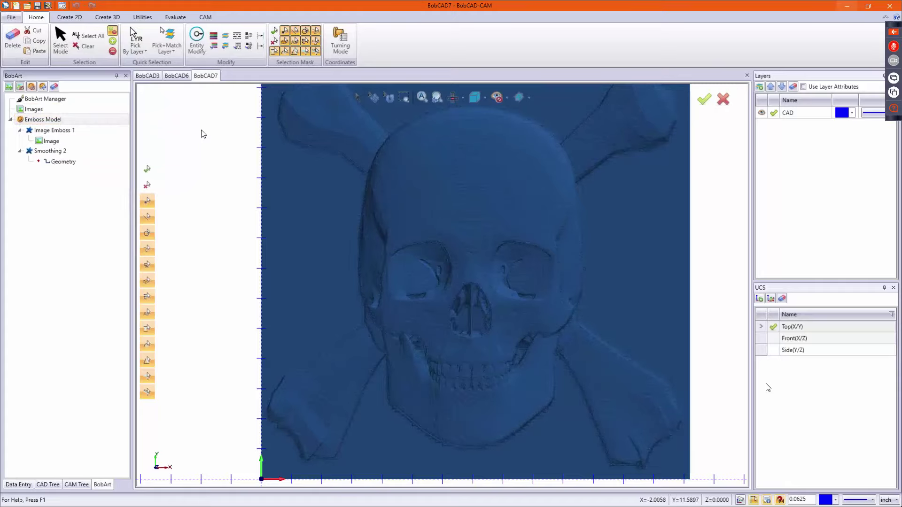
Set the smoothing feature's window size to 0.1 and regenerate the emboss model.
right_click(60, 156)
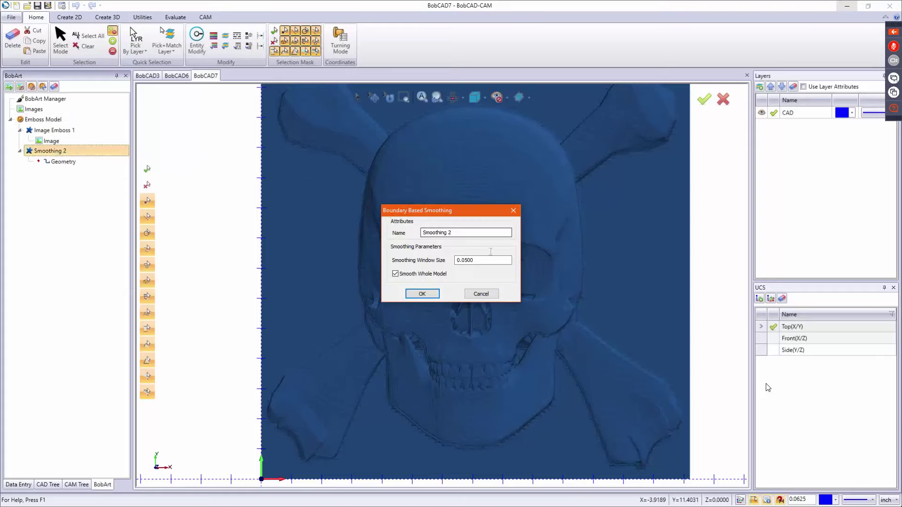
double_click(458, 261)
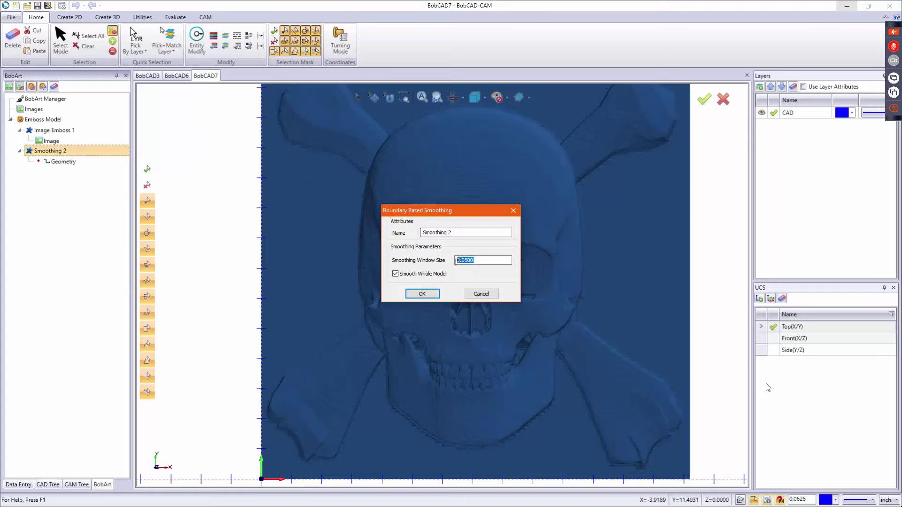
left_click(483, 259)
left_click_drag(469, 259, 462, 261)
type("1")
key("Return")
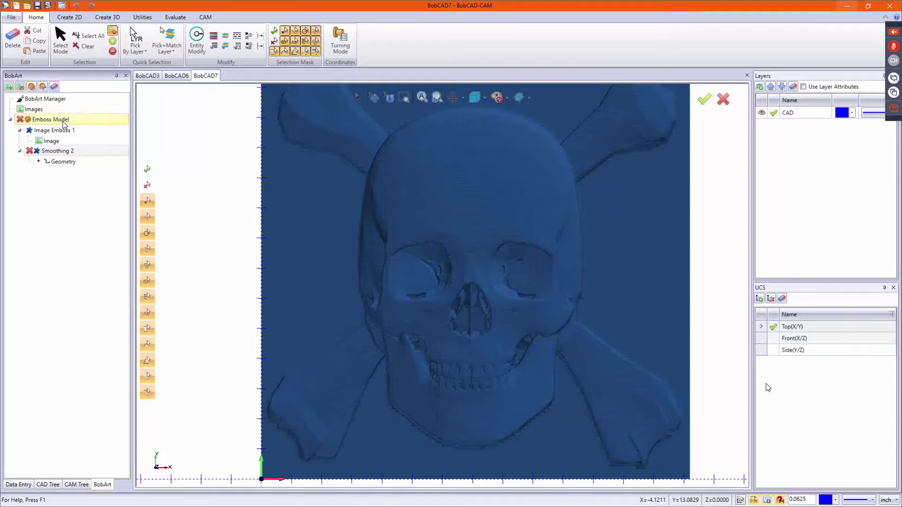
right_click(64, 123)
left_click(85, 126)
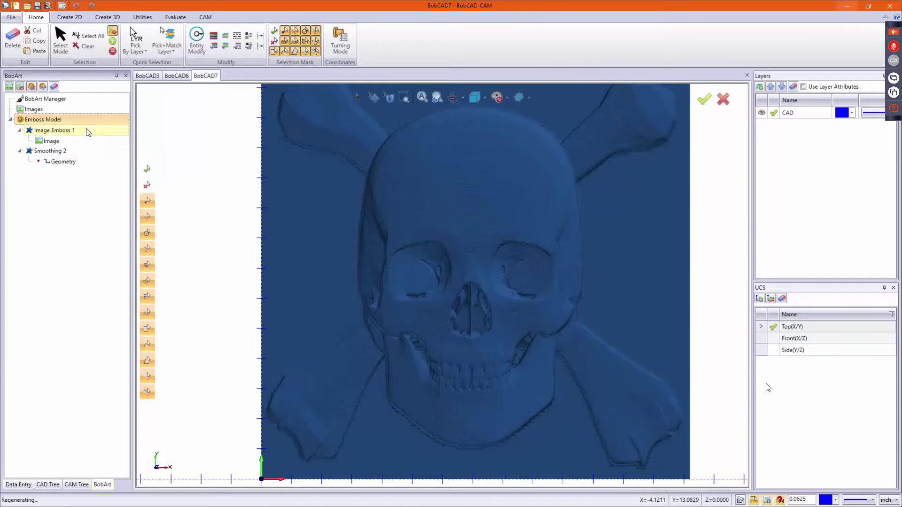
Examine the smoothed skull surface from a tilted angle and check the smoothing settings without changing them.
mouse_move(519, 264)
middle_mouse_down()
mouse_move(556, 244)
mouse_move(573, 261)
mouse_move(473, 191)
mouse_move(582, 255)
mouse_move(545, 263)
mouse_move(564, 270)
middle_mouse_up()
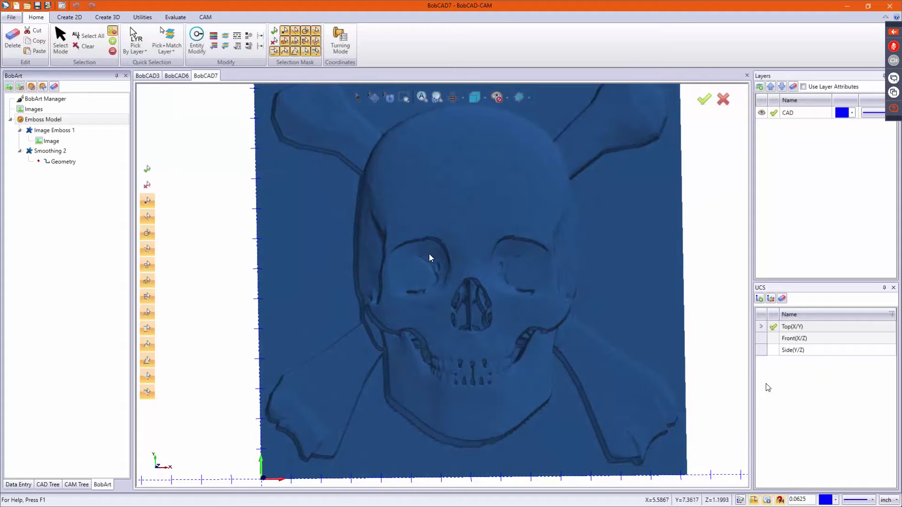
middle_click_drag(429, 256, 489, 242)
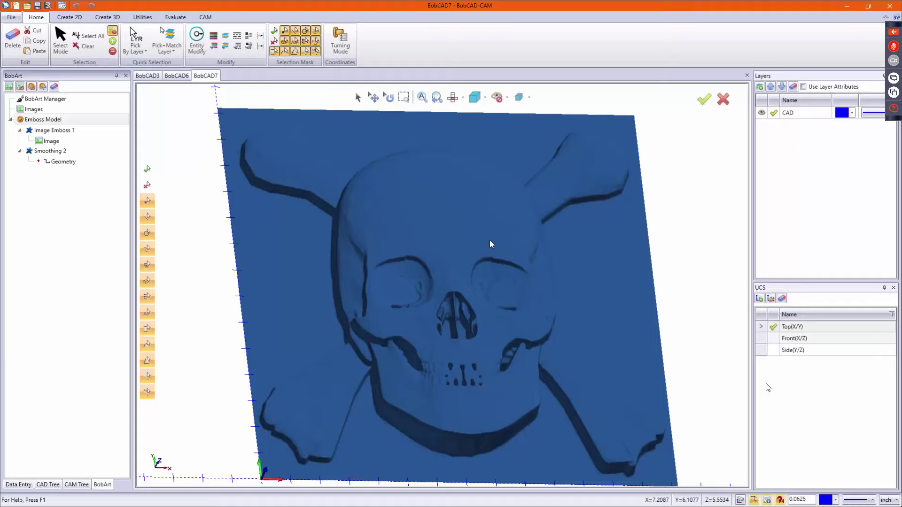
right_click(70, 152)
left_click(73, 160)
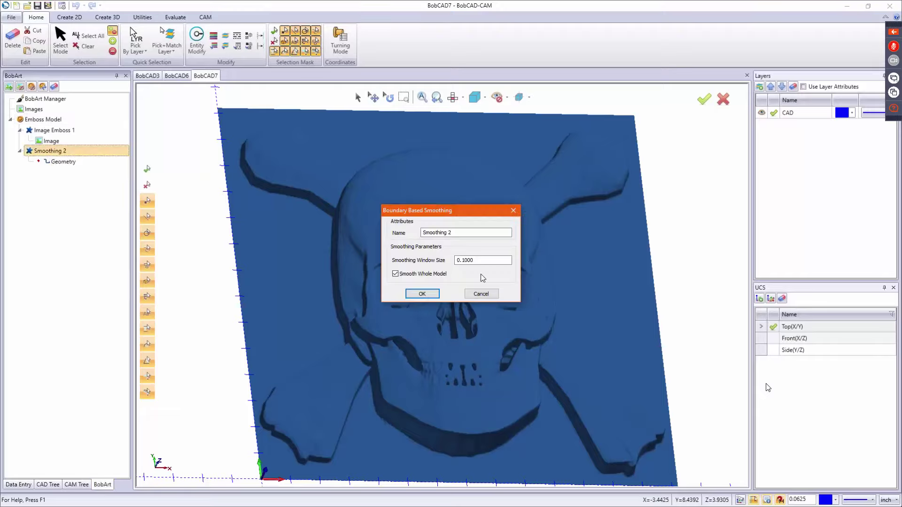
left_click(481, 294)
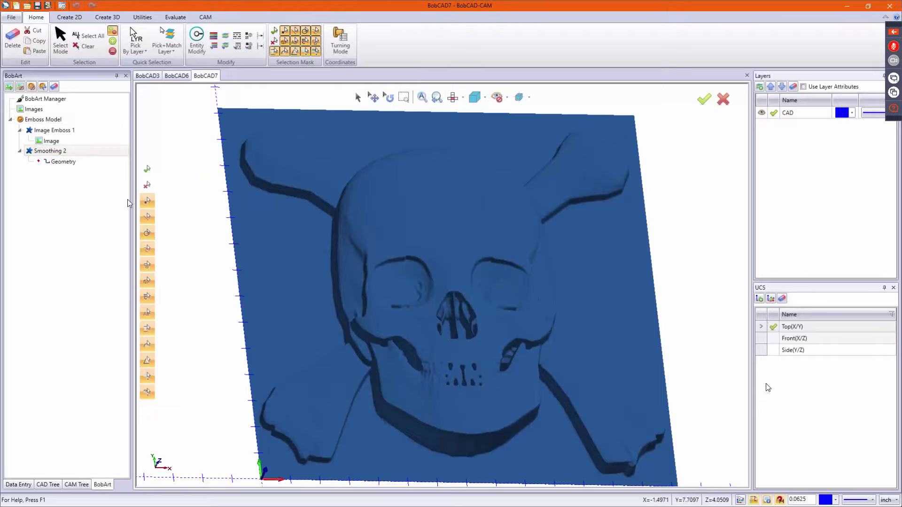
Raise the skull emboss's Z depth to 2.5 inches, regenerate the model and inspect the relief from the side.
left_click(54, 130)
right_click(70, 132)
left_click(83, 141)
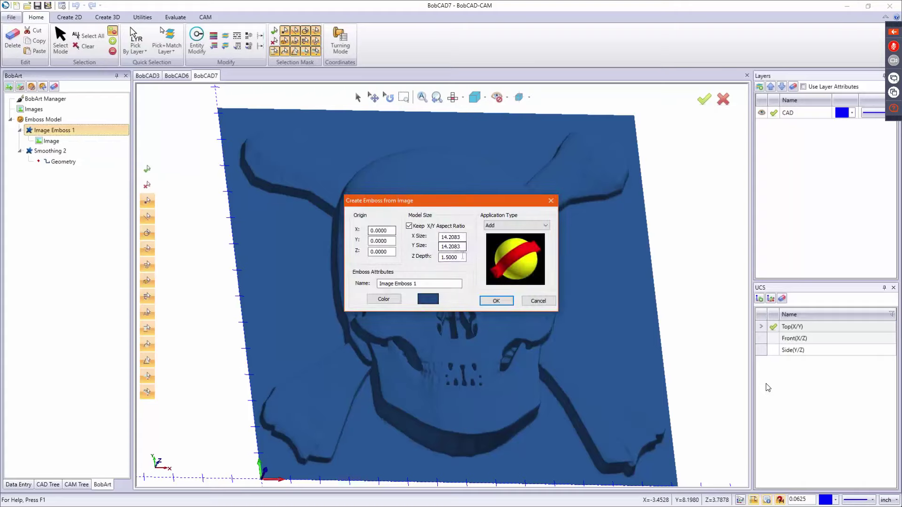
type("2.5")
key("Return")
right_click(114, 120)
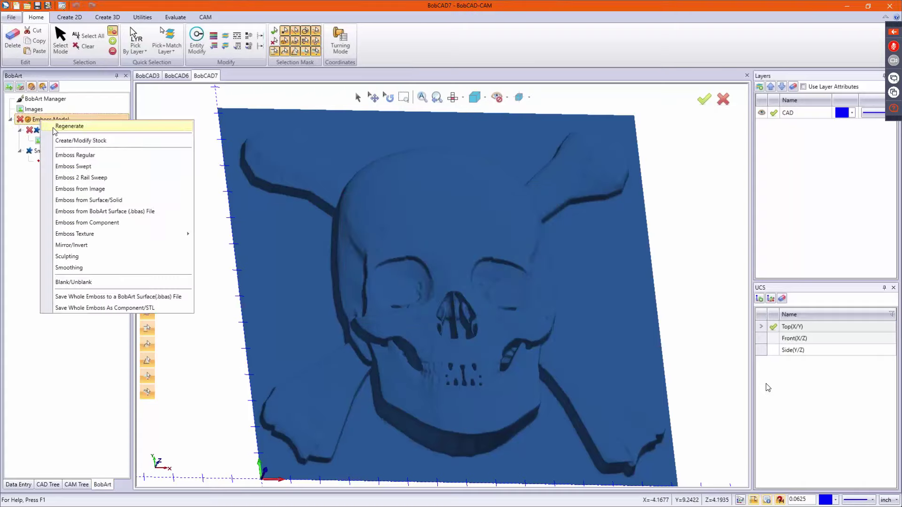
left_click(126, 125)
middle_click_drag(486, 175, 424, 227)
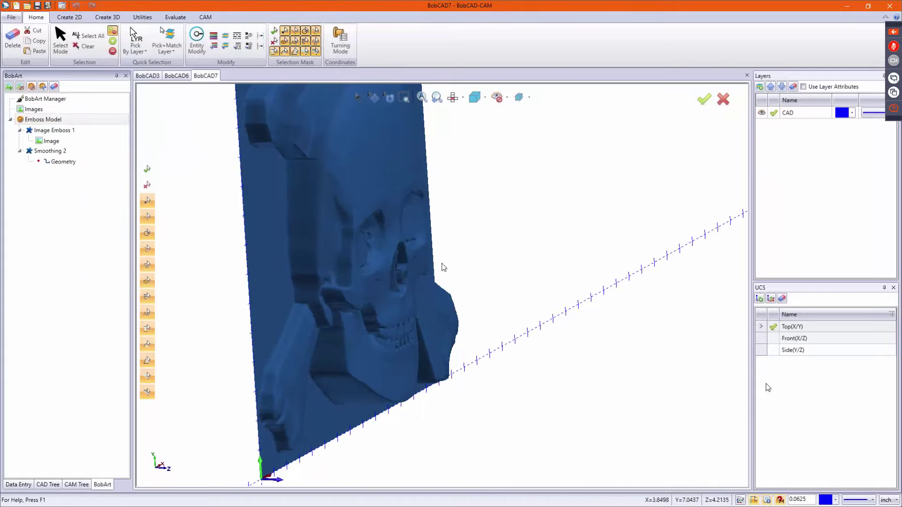
middle_click_drag(443, 266, 416, 283)
Reduce the skull emboss's Z depth to 1.5 inches, regenerate the model and tilt it to check the relief.
right_click(53, 130)
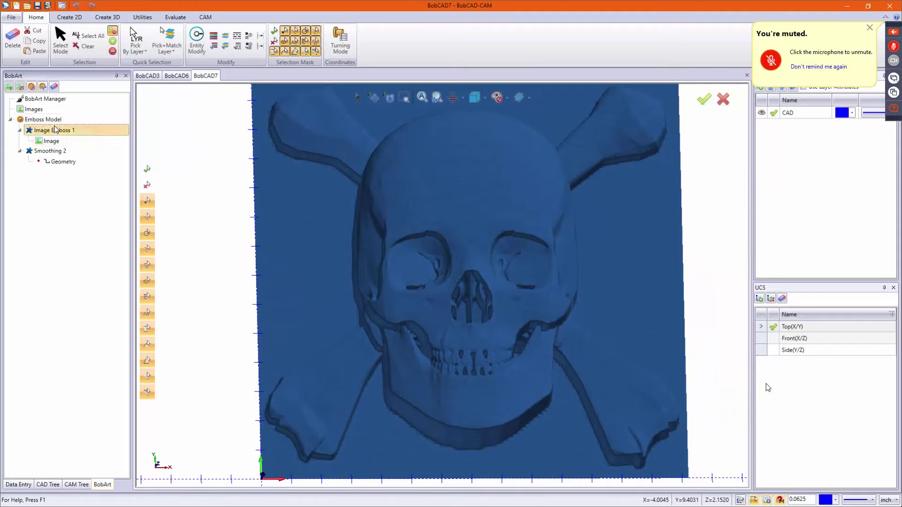
left_click(70, 134)
double_click(462, 258)
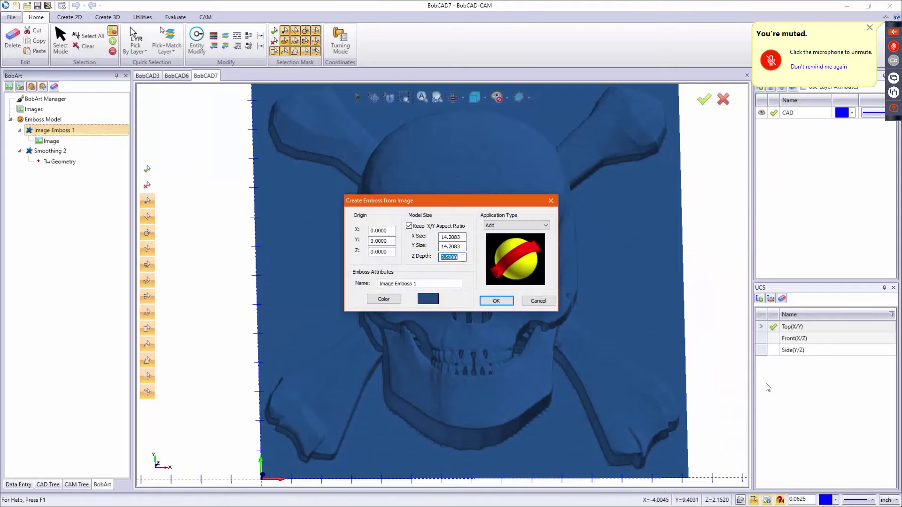
type("1.5")
key("Return")
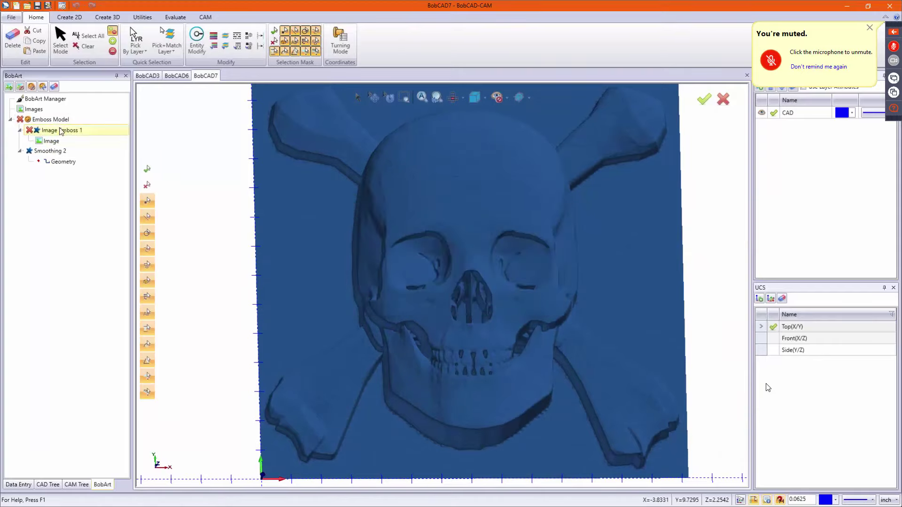
right_click(48, 120)
left_click(70, 124)
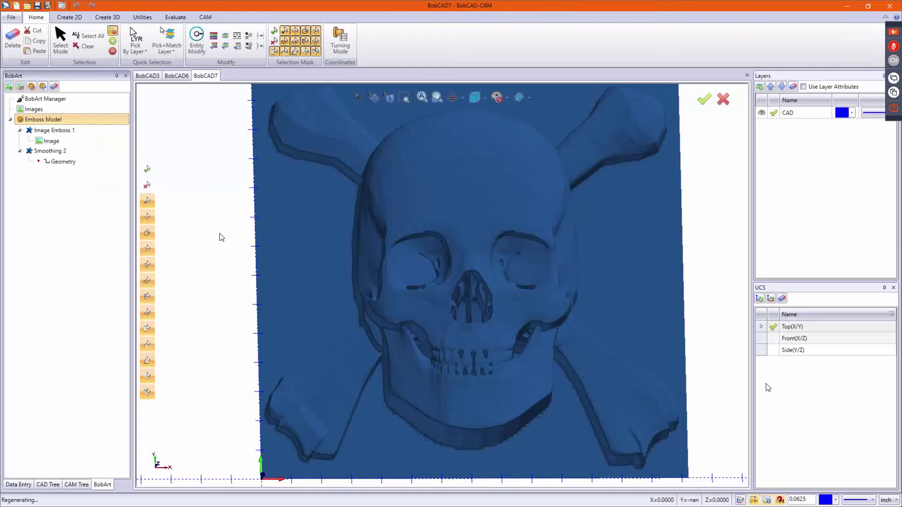
middle_click_drag(440, 269, 466, 277)
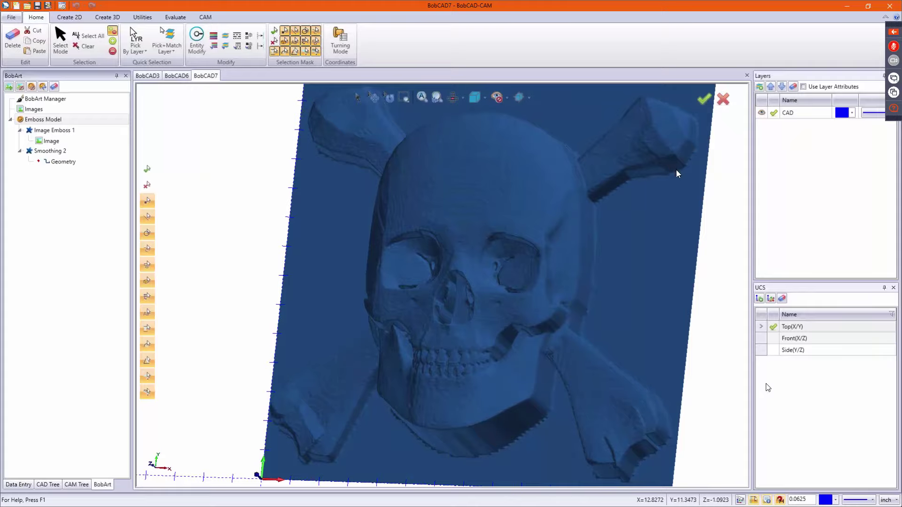
Take a last tilted look at the skull relief, then close the skull and fruit emboss documents without saving.
middle_click_drag(535, 195, 434, 261)
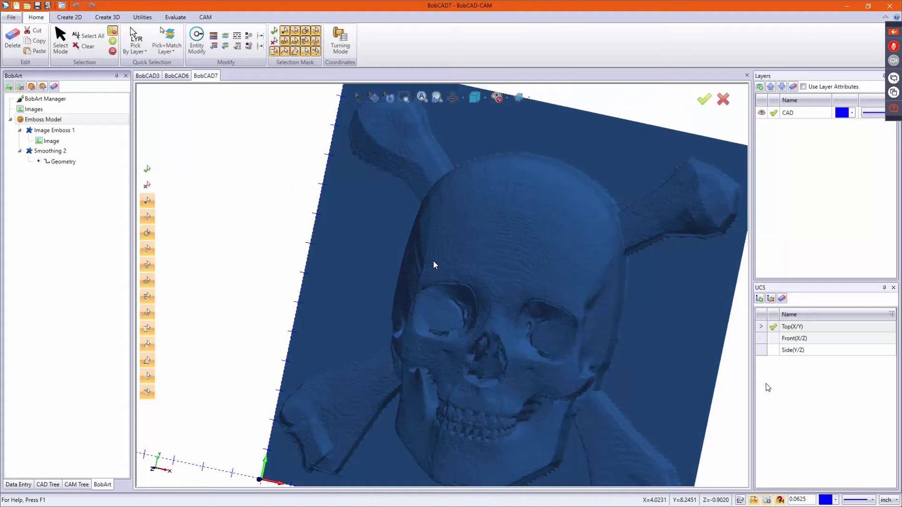
left_click(747, 76)
left_click(476, 274)
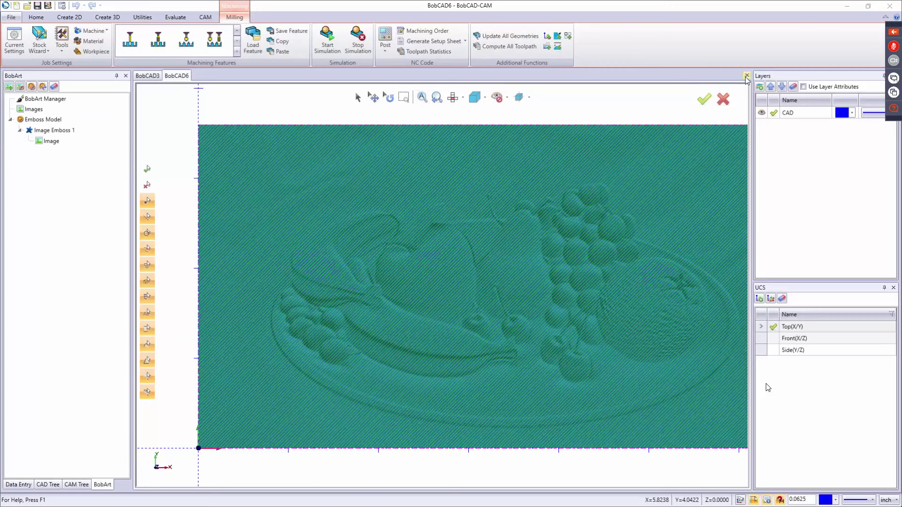
left_click(747, 76)
left_click(476, 275)
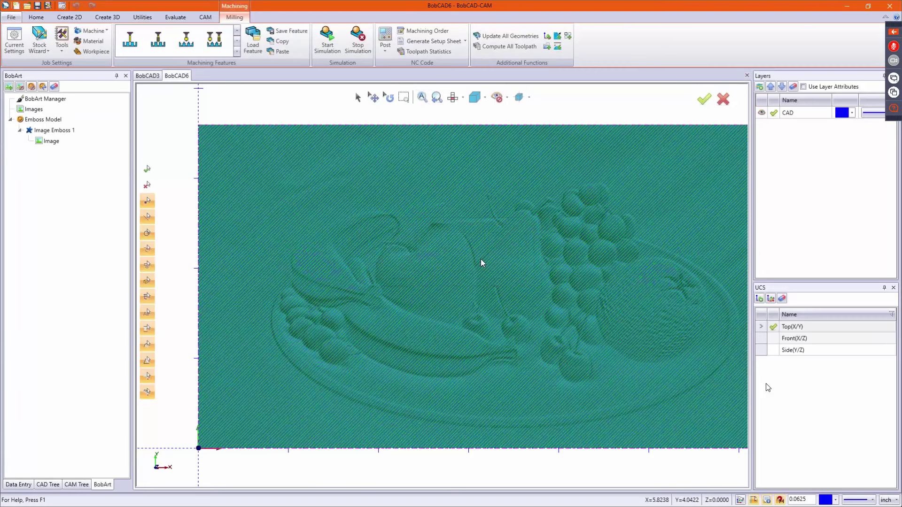
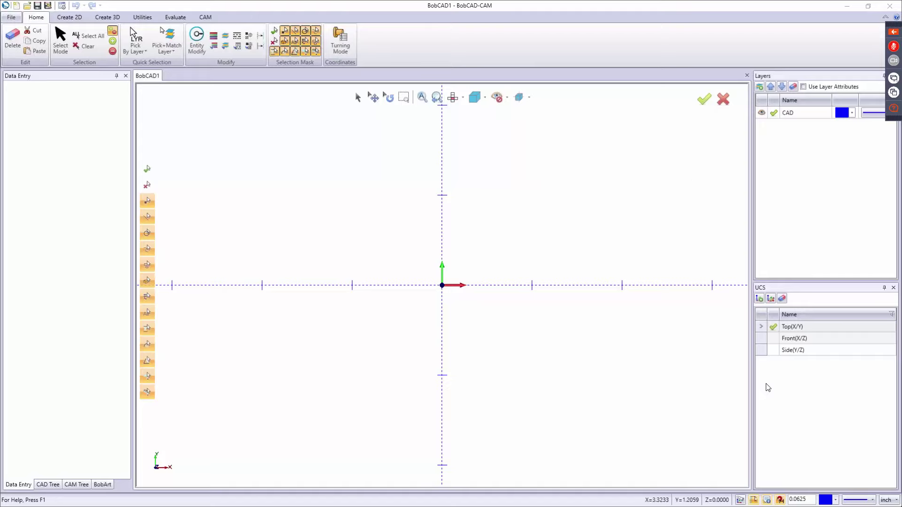
Open the Batman.bbcd drawing and show its BobArt feature tree.
key("super+d")
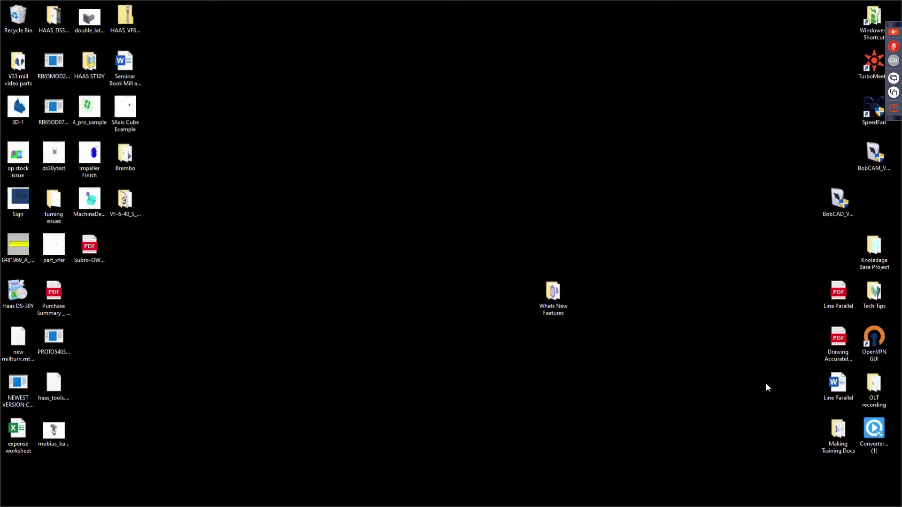
key("super+d")
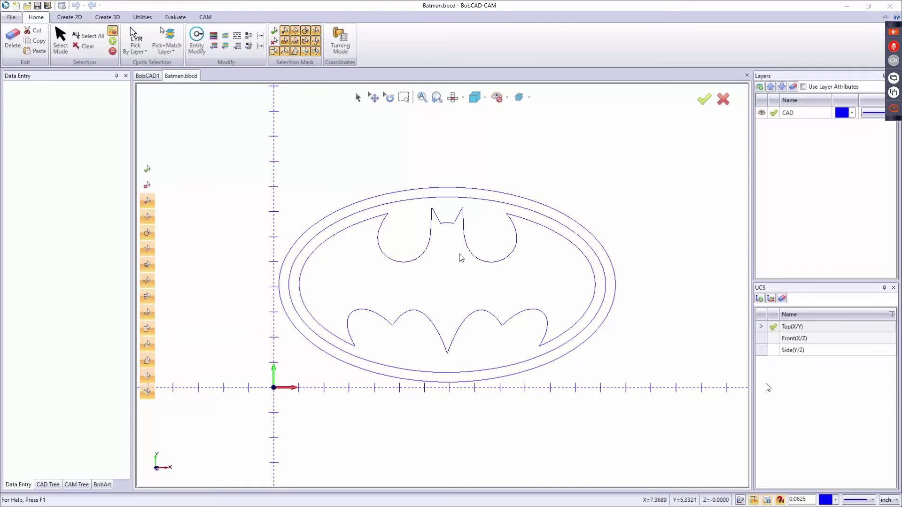
left_click(77, 486)
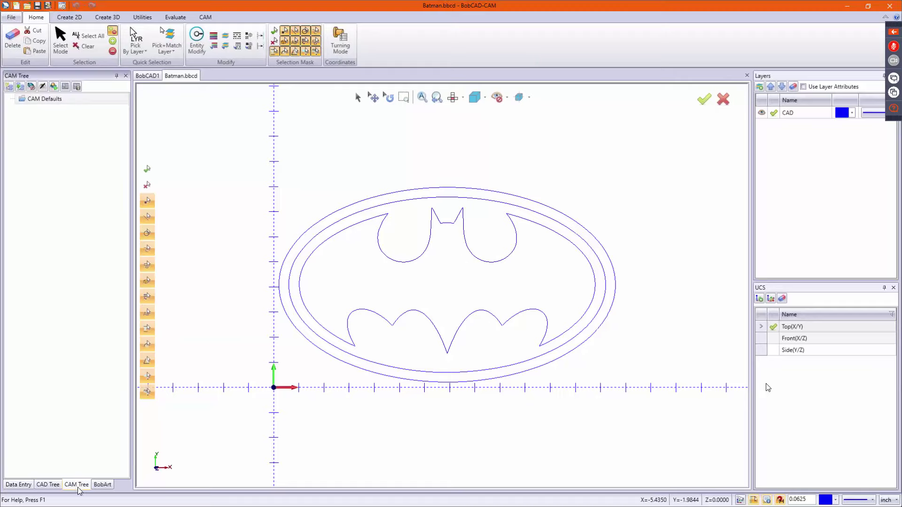
left_click(102, 484)
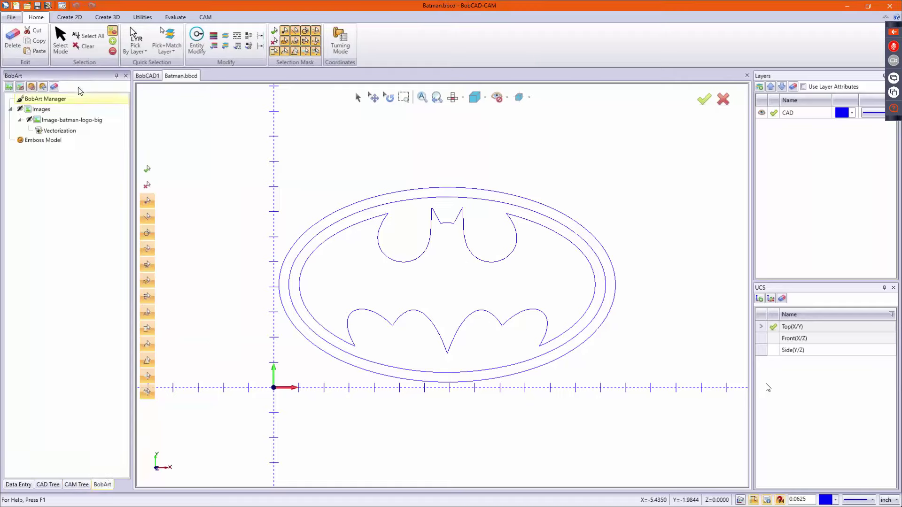
right_click(45, 142)
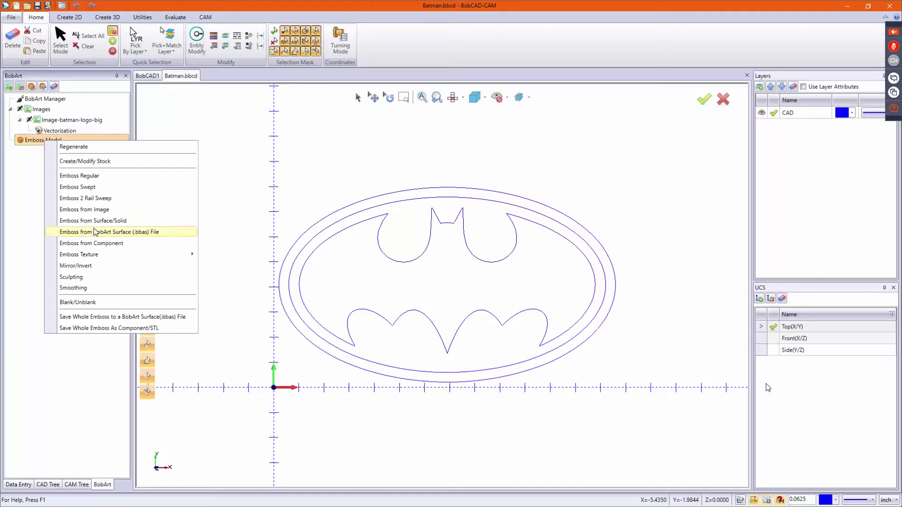
left_click(106, 181)
left_click_drag(428, 176, 389, 171)
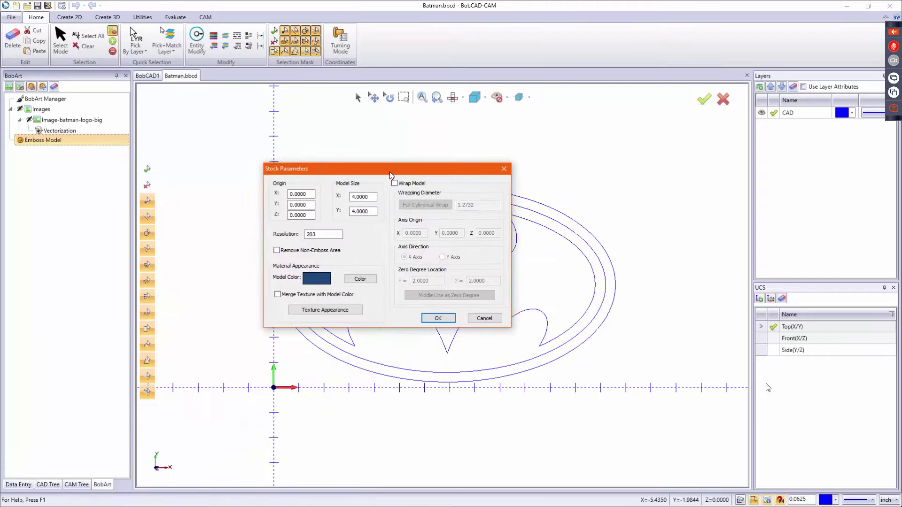
left_click(484, 322)
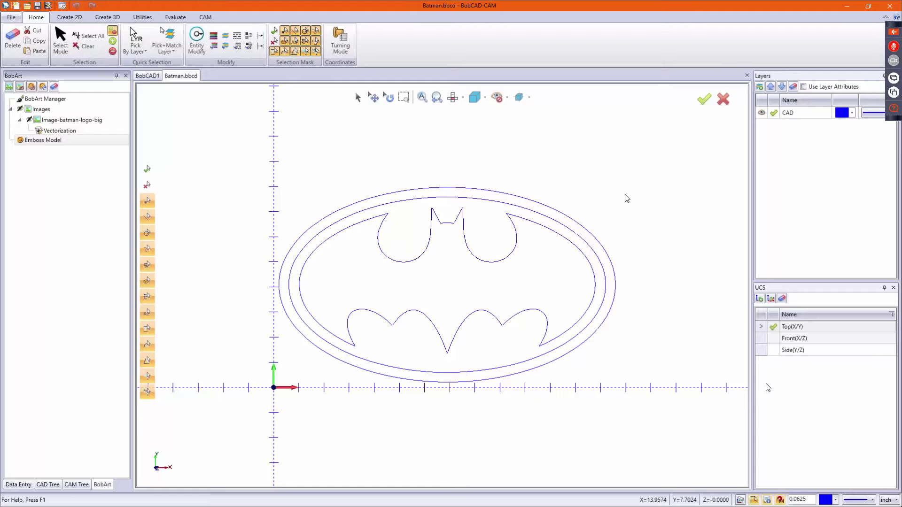
Create the emboss model stock around the Batman logo with a model size of 14 in X and 8 in Y.
right_click(39, 131)
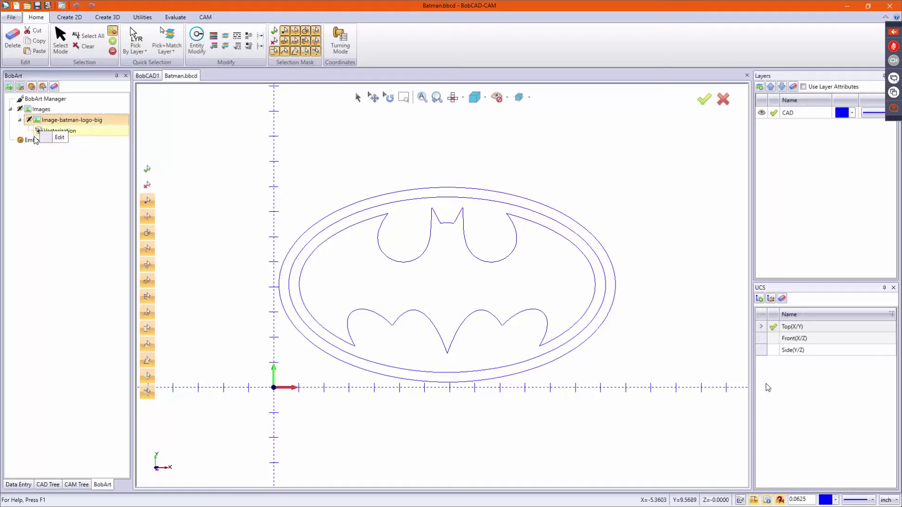
left_click(36, 140)
right_click(33, 140)
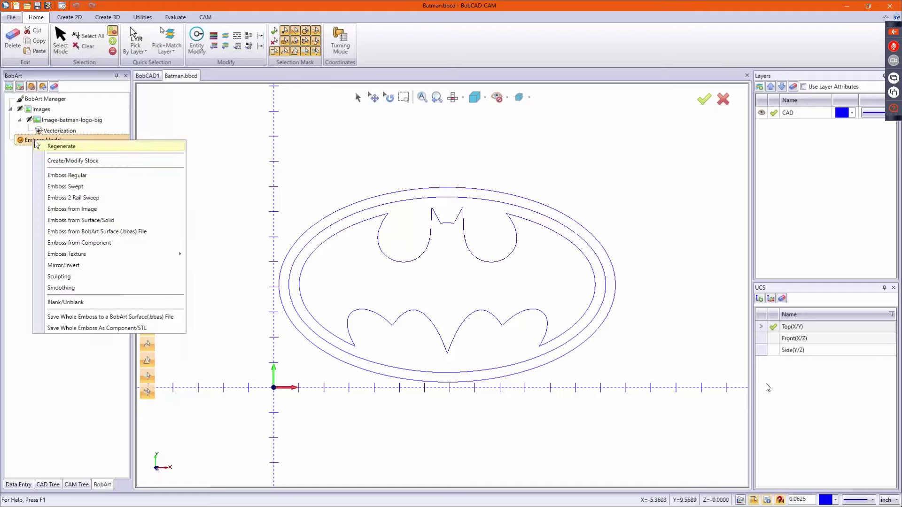
left_click(73, 160)
left_click(437, 204)
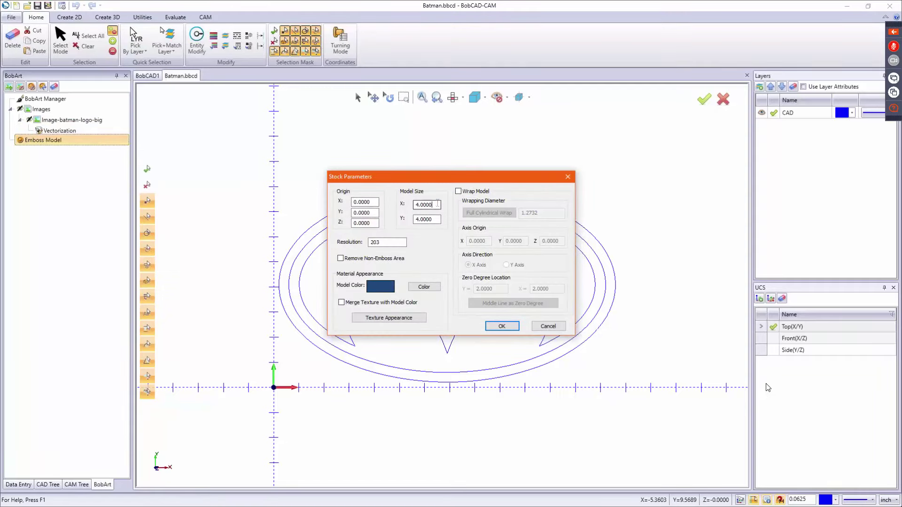
double_click(438, 205)
type("14")
key("Tab")
type("8")
key("Tab")
left_click(501, 326)
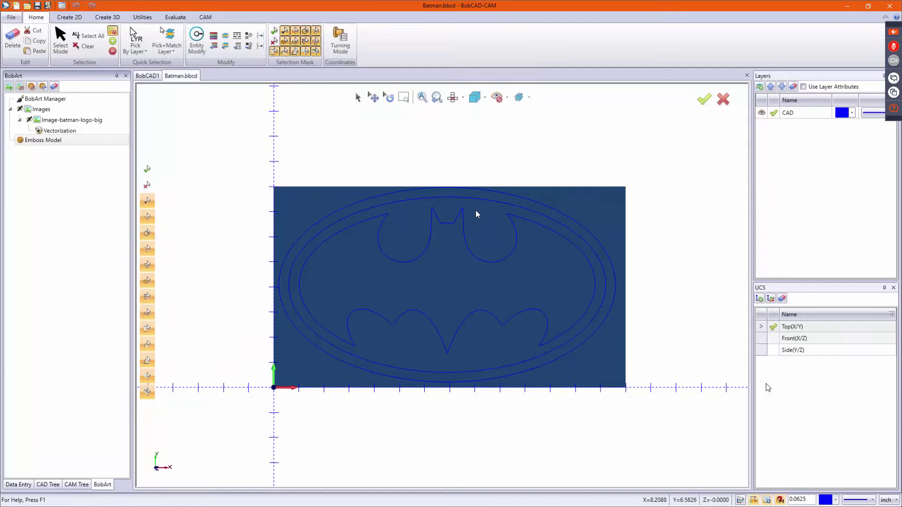
Set the emboss stock's Y model size to 8.25.
right_click(65, 140)
left_click(84, 160)
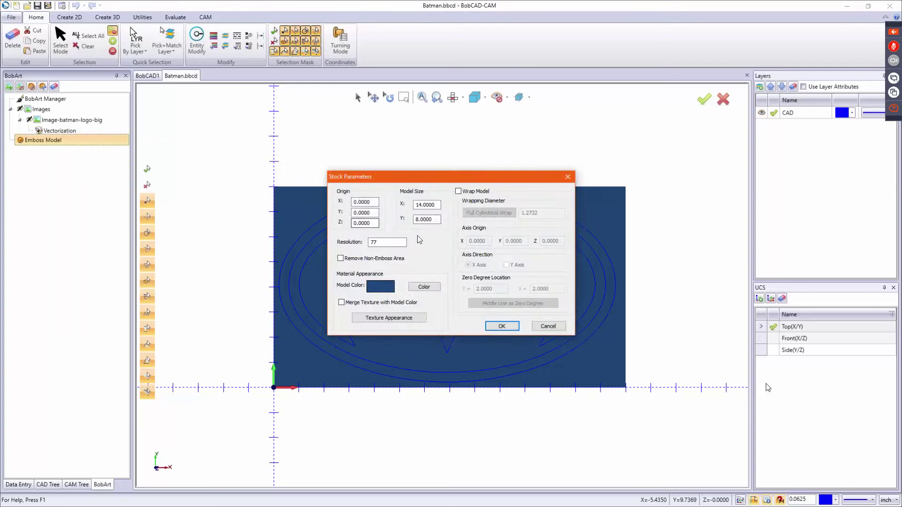
left_click(436, 219)
type("25")
key("Return")
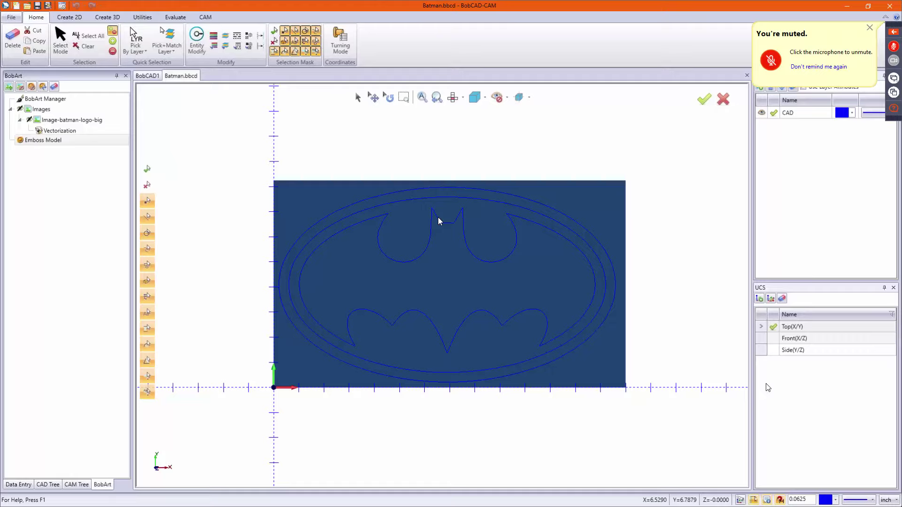
Hide the emboss model to leave only the logo geometry, and start an Emboss Regular feature.
left_click(56, 142)
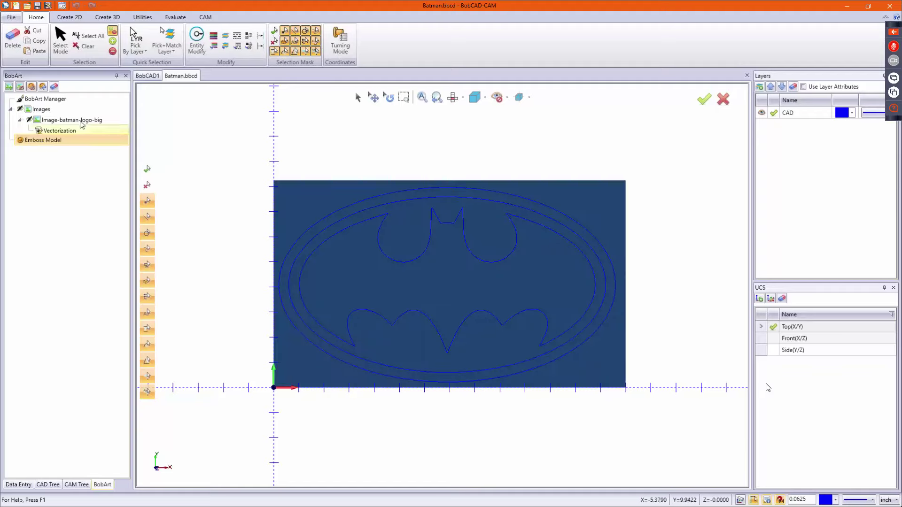
left_click(33, 87)
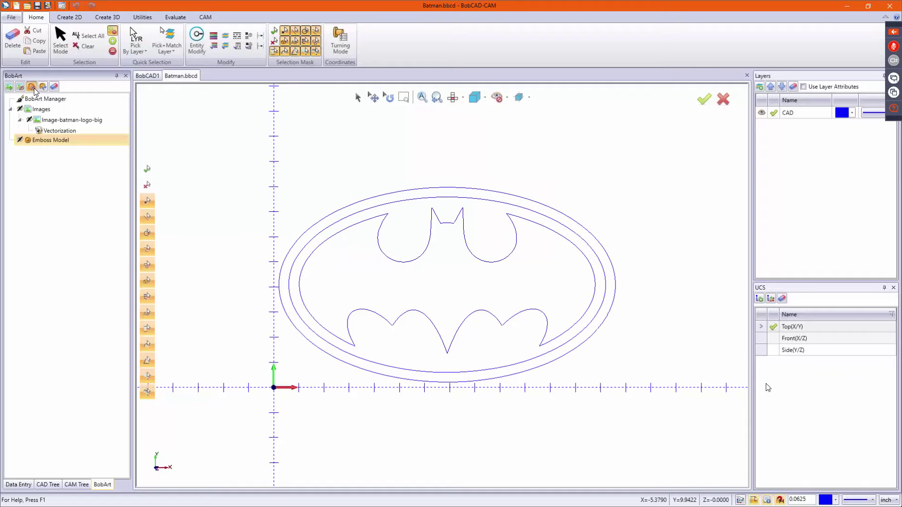
left_click(32, 87)
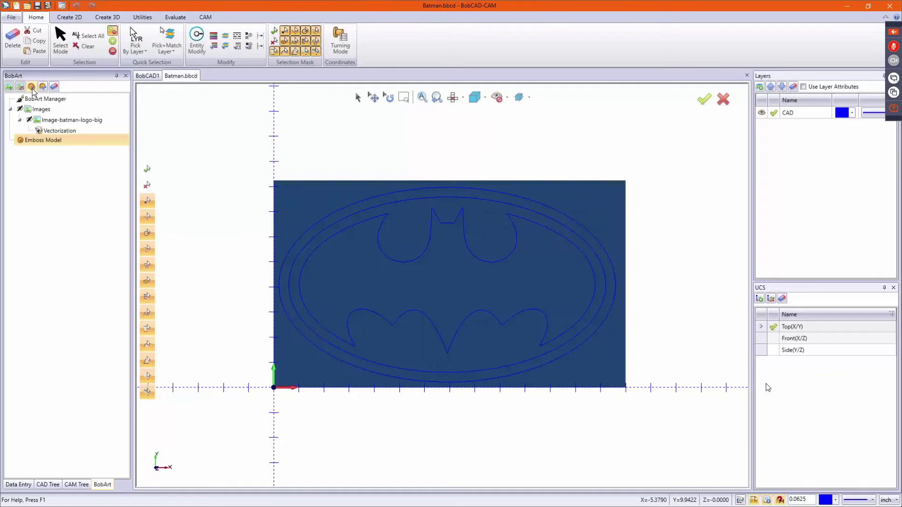
left_click(32, 87)
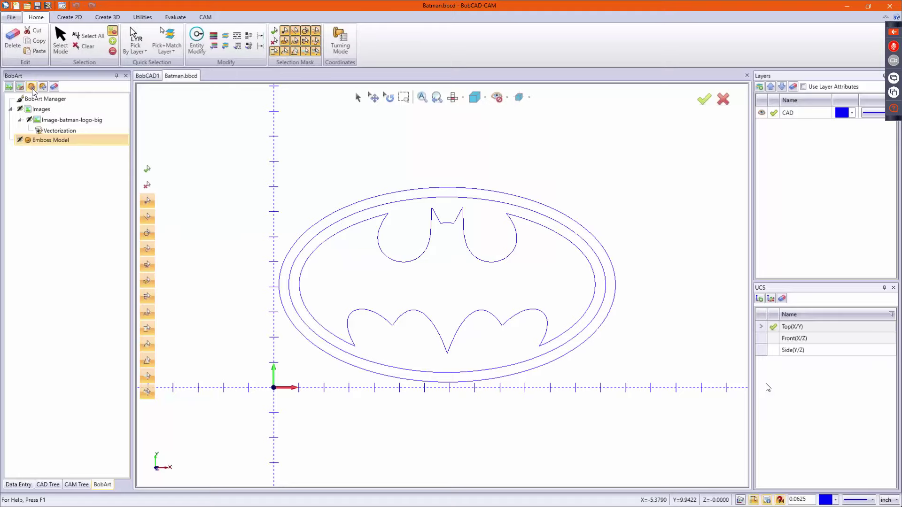
right_click(57, 141)
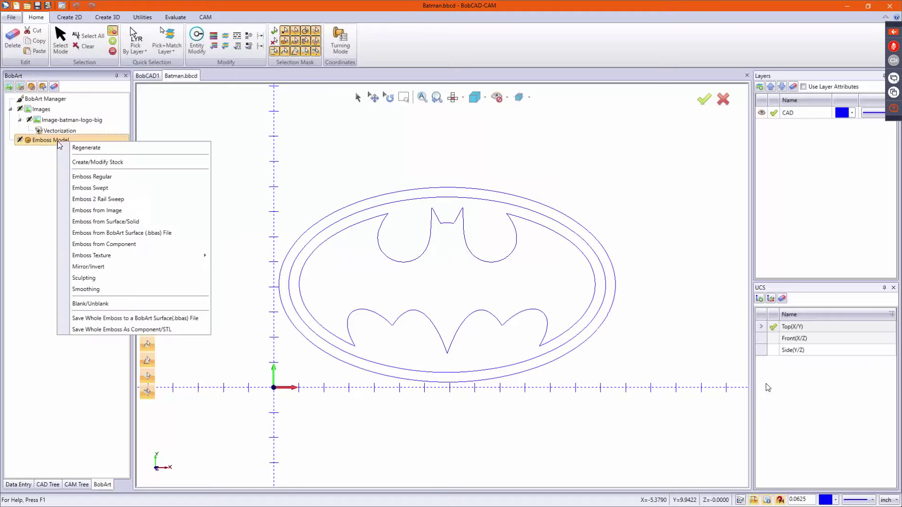
left_click(115, 178)
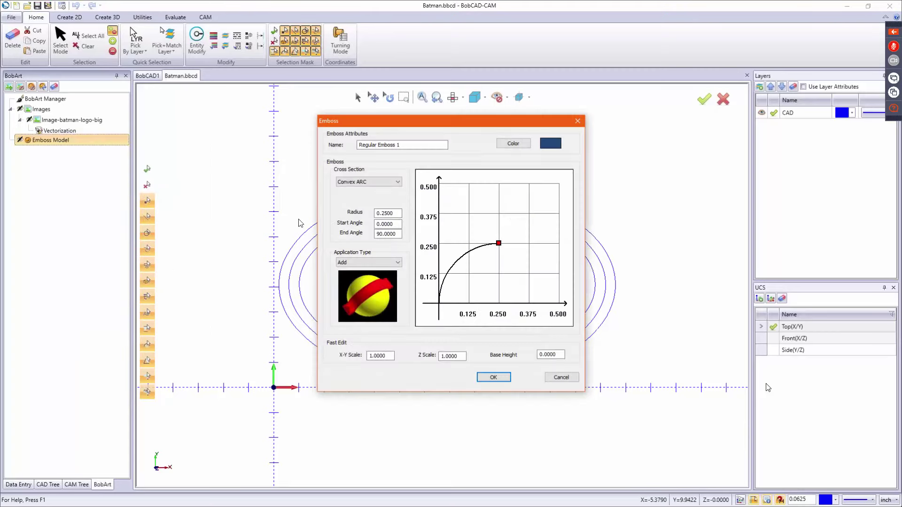
Try the Line, Concave ARC, Convex Ellipse, Concave Ellipse and Spline cross sections to compare their profile previews.
left_click(386, 181)
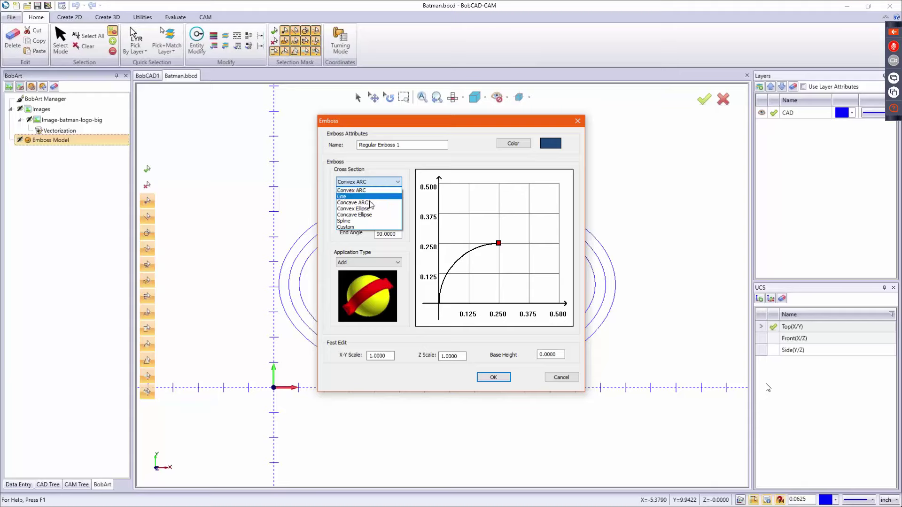
left_click(371, 196)
left_click(376, 181)
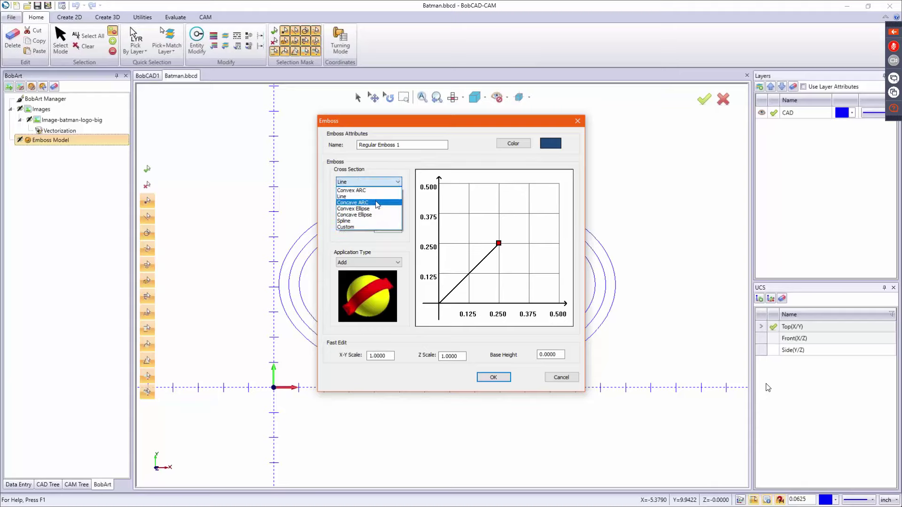
left_click(378, 203)
left_click(381, 183)
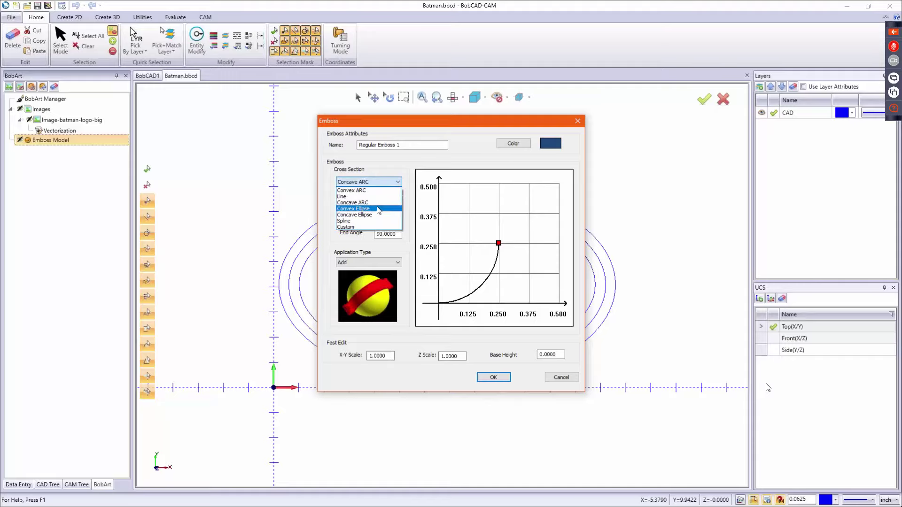
left_click(379, 209)
left_click(373, 183)
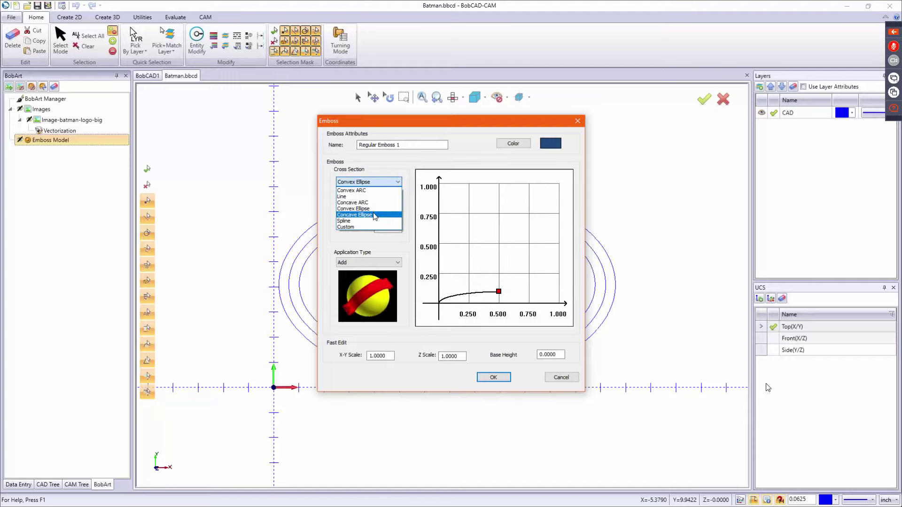
left_click(375, 215)
left_click(375, 183)
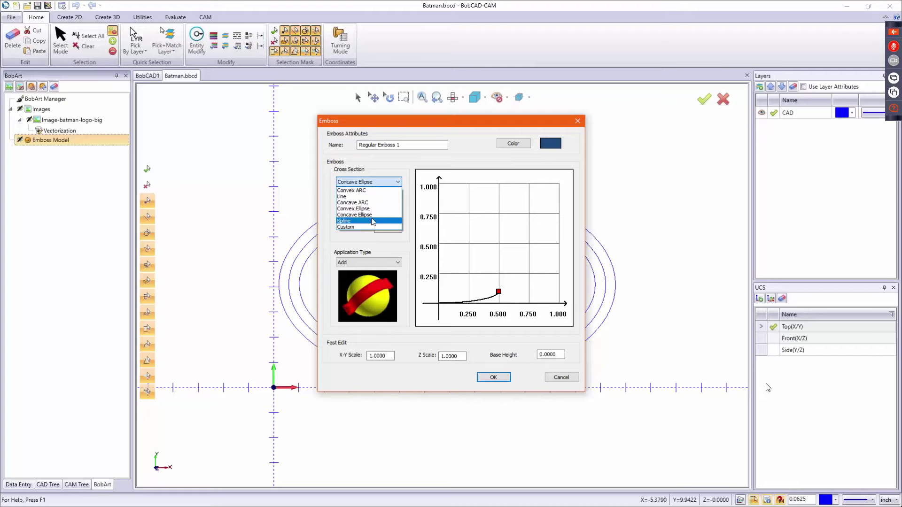
left_click(373, 220)
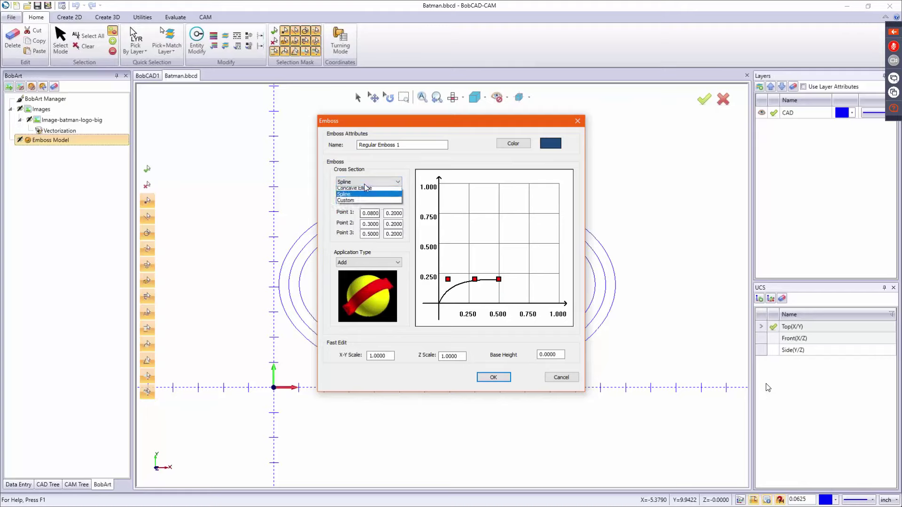
Set the cross section to Convex ARC and create the regular emboss with the Add application type.
left_click(365, 185)
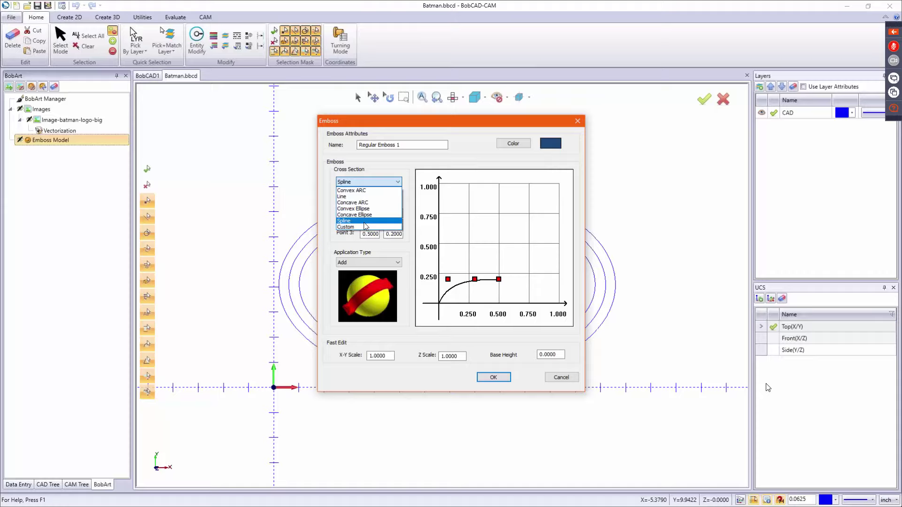
left_click(362, 190)
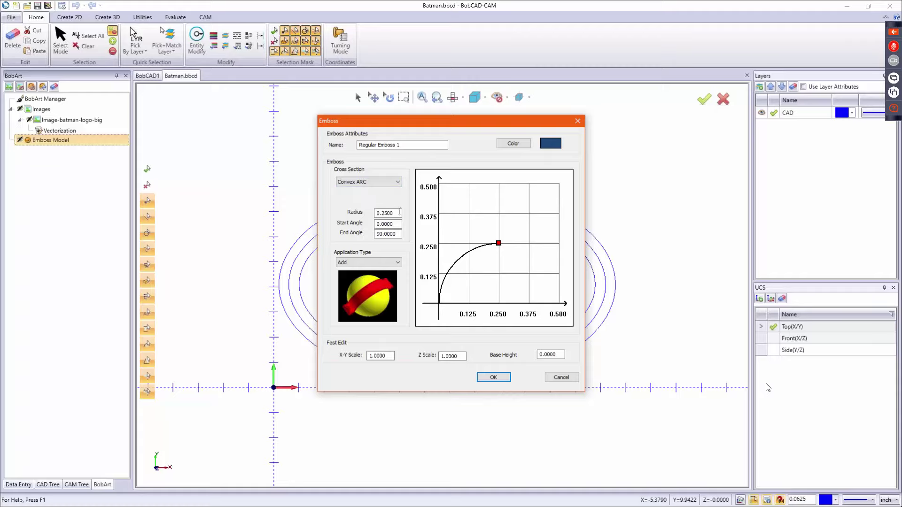
left_click(398, 214)
double_click(399, 214)
left_click(489, 377)
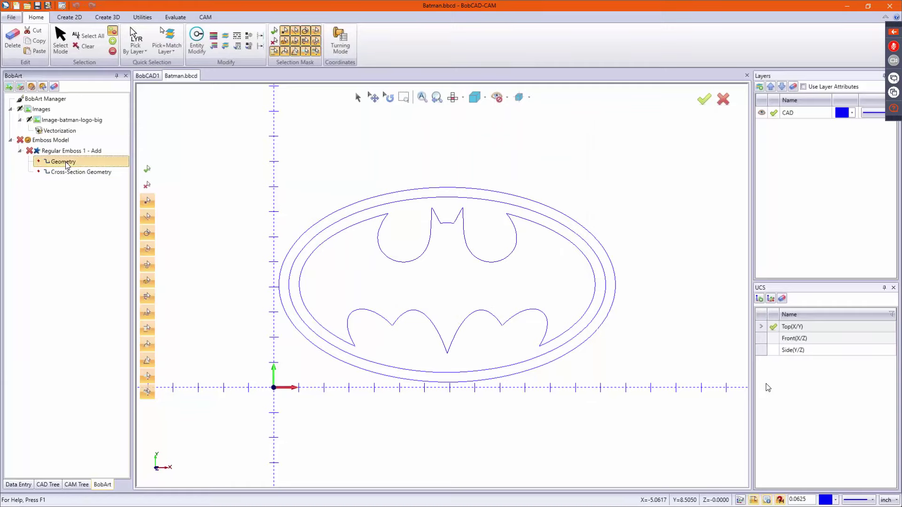
Assign the outermost ellipse of the Batman logo as the geometry of Regular Emboss 1.
right_click(66, 162)
left_click(82, 169)
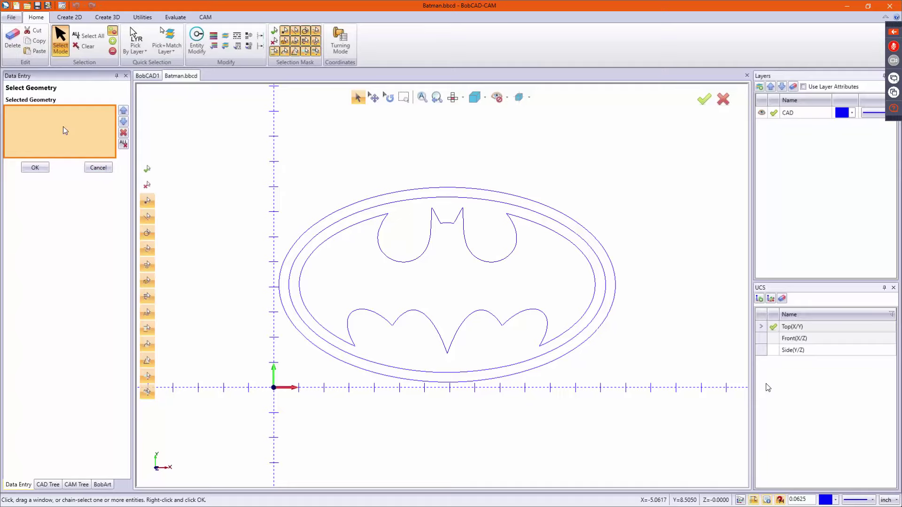
left_click(368, 202)
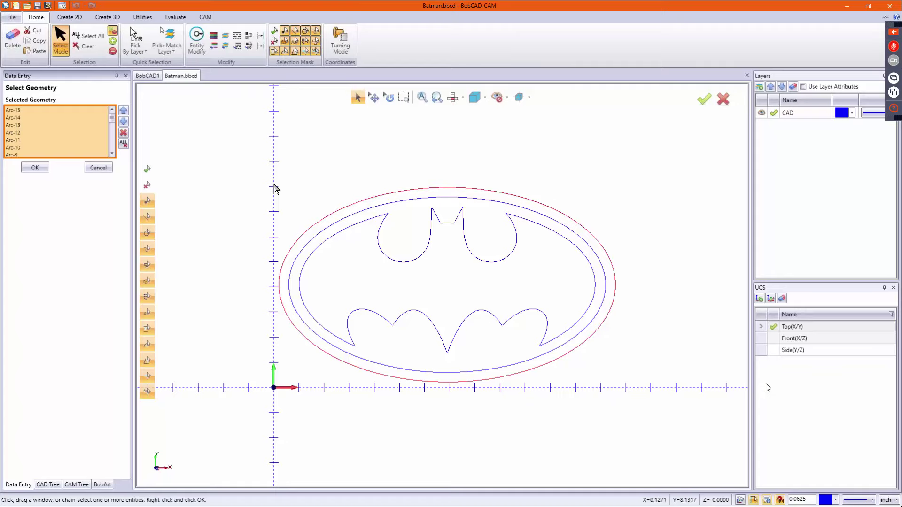
right_click(244, 160)
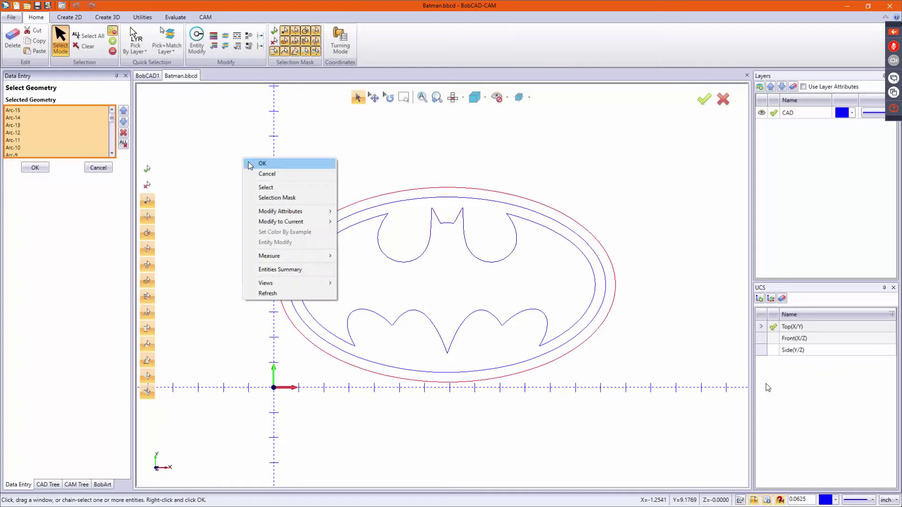
left_click(254, 163)
Regenerate the emboss model to build Regular Emboss 1.
right_click(66, 155)
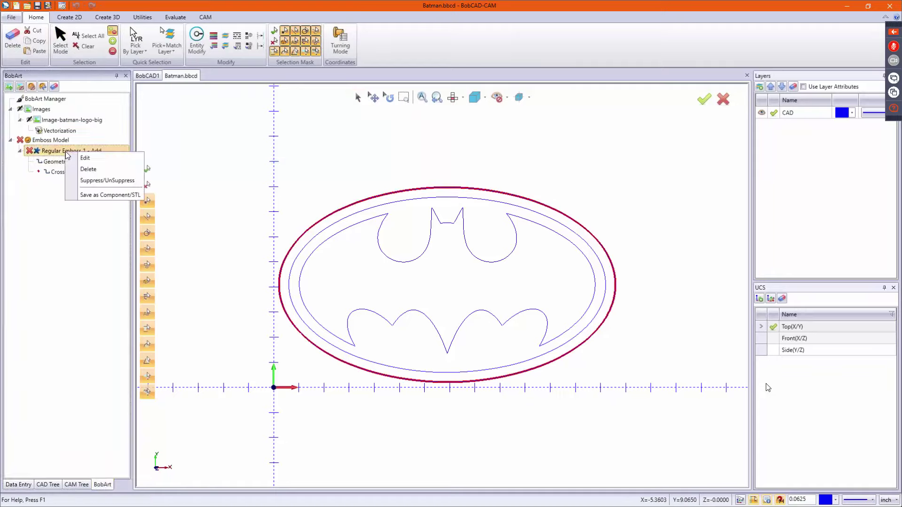
left_click(60, 142)
right_click(60, 141)
left_click(78, 149)
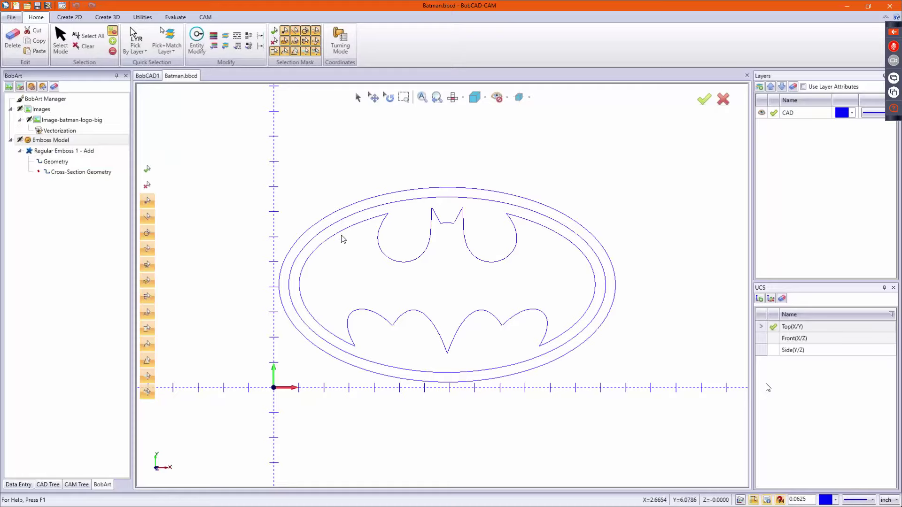
Add a second regular emboss with a Convex Ellipse cross section and the Subtract application type.
right_click(65, 140)
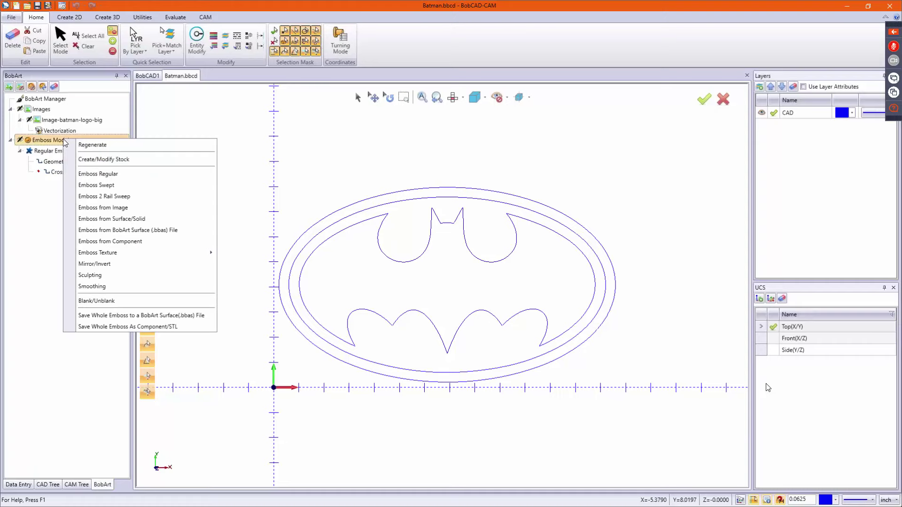
left_click(111, 174)
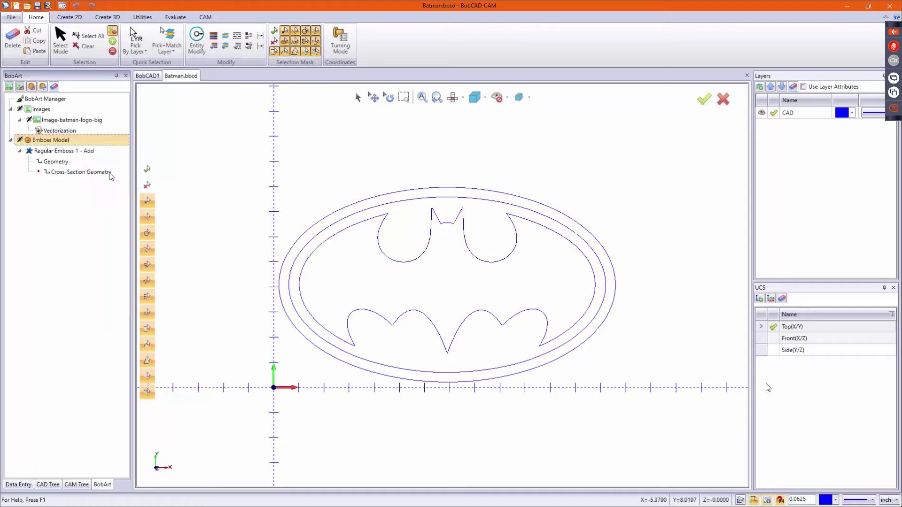
left_click(380, 181)
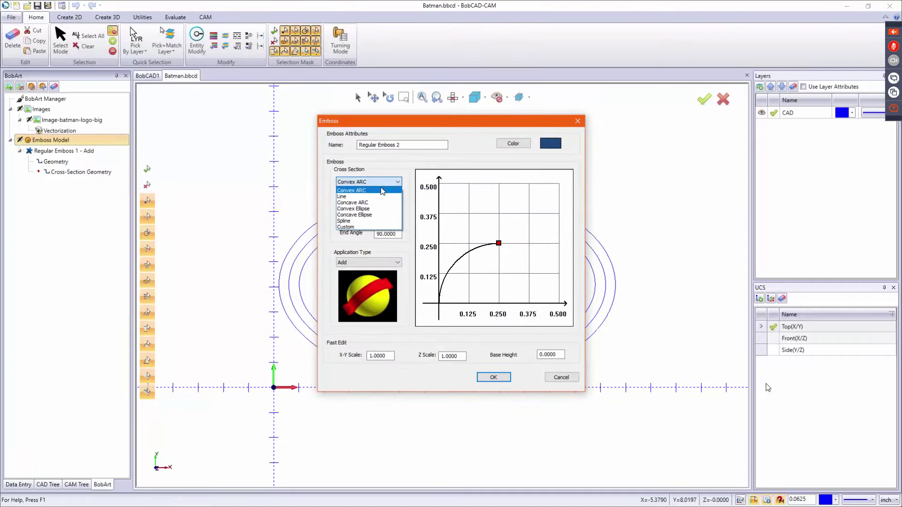
left_click(382, 181)
double_click(398, 213)
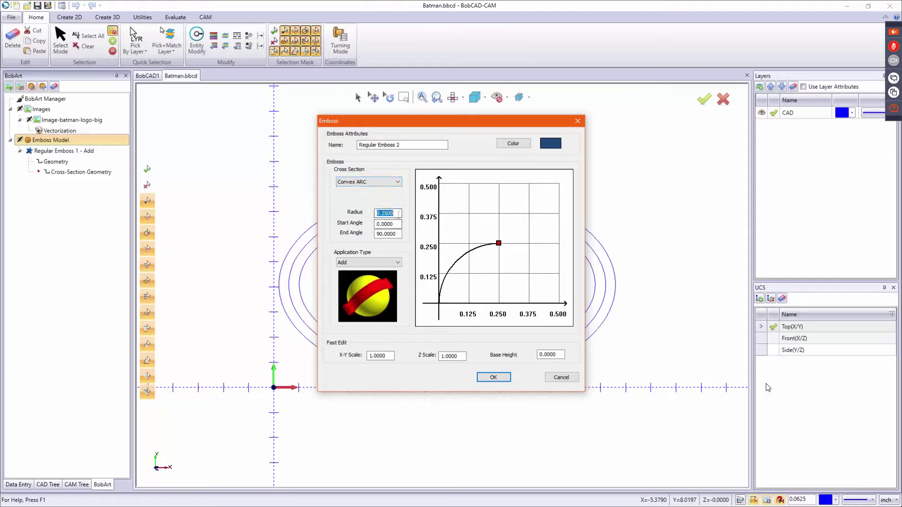
left_click(374, 182)
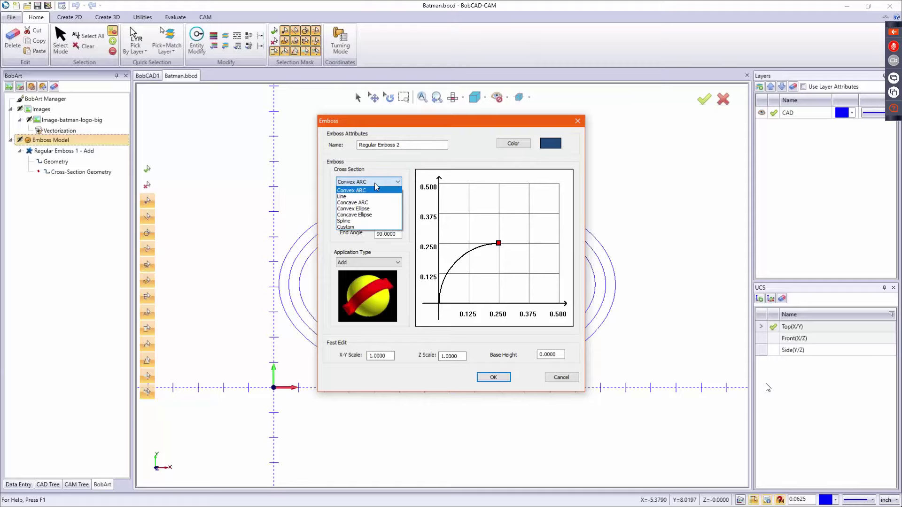
left_click(373, 210)
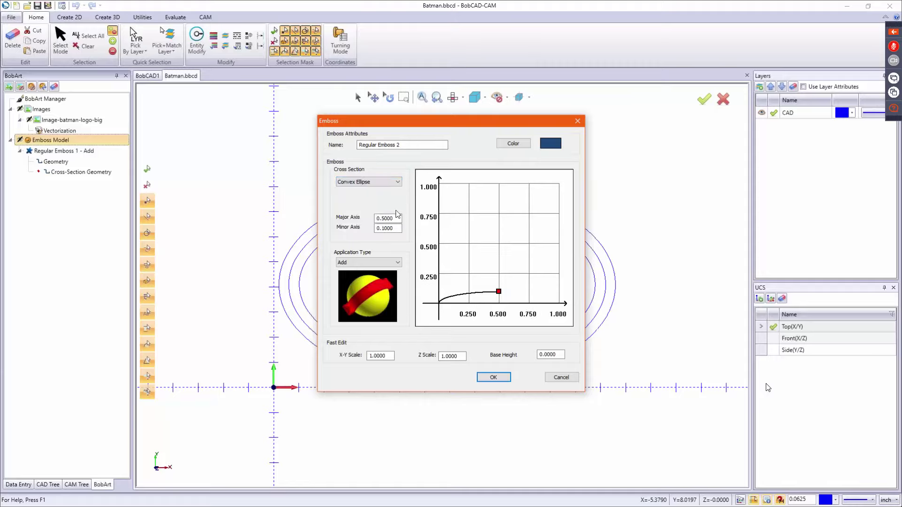
left_click(390, 263)
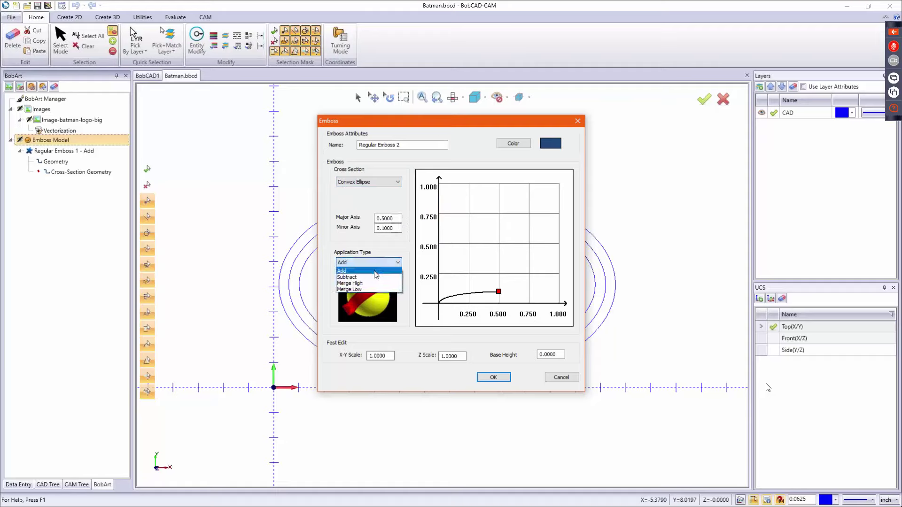
left_click(374, 277)
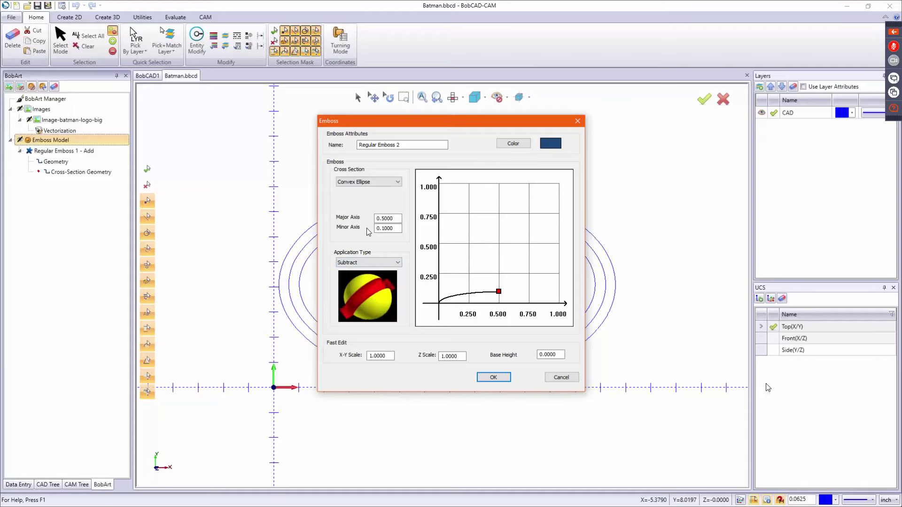
left_click(494, 377)
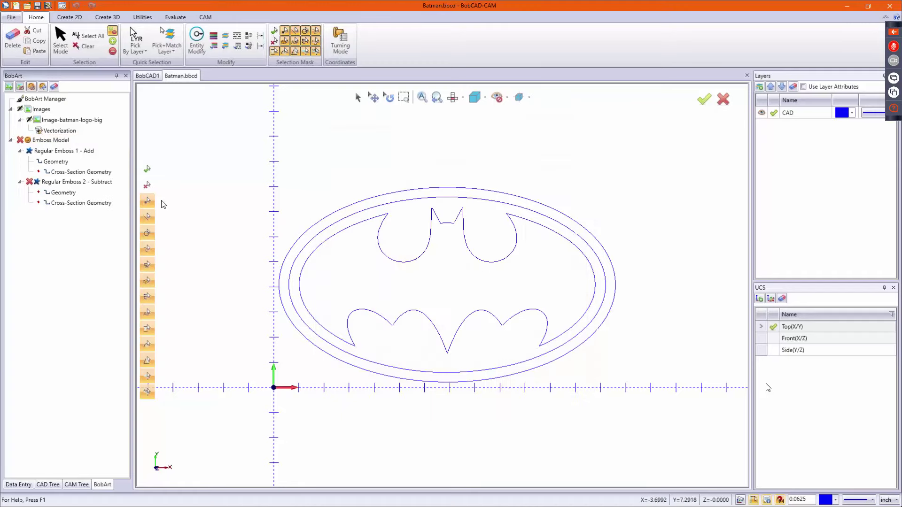
Assign the inner ellipse and the bat outline as the geometry of Regular Emboss 2.
left_click(63, 193)
right_click(66, 193)
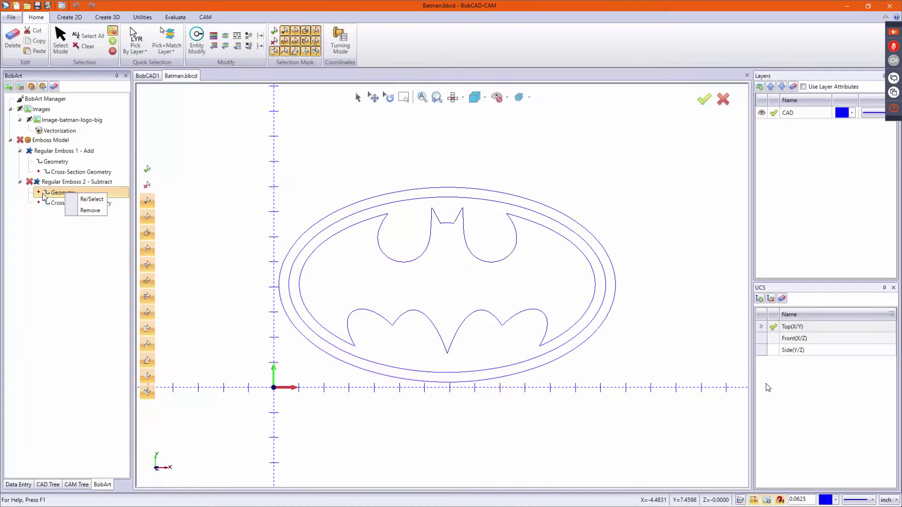
left_click(49, 240)
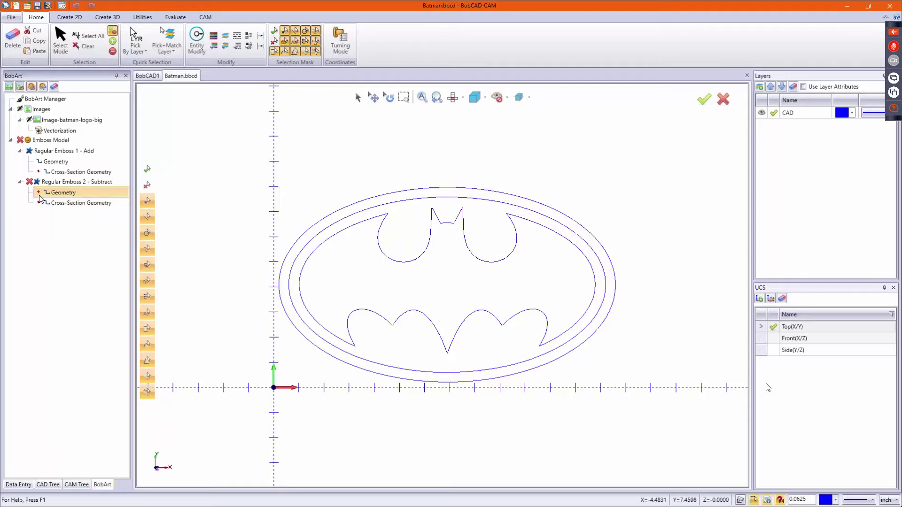
right_click(59, 193)
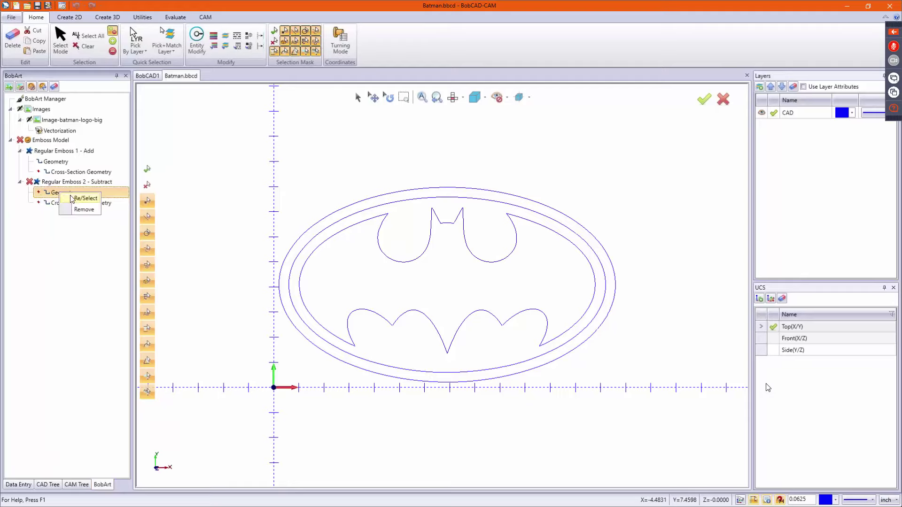
left_click(85, 198)
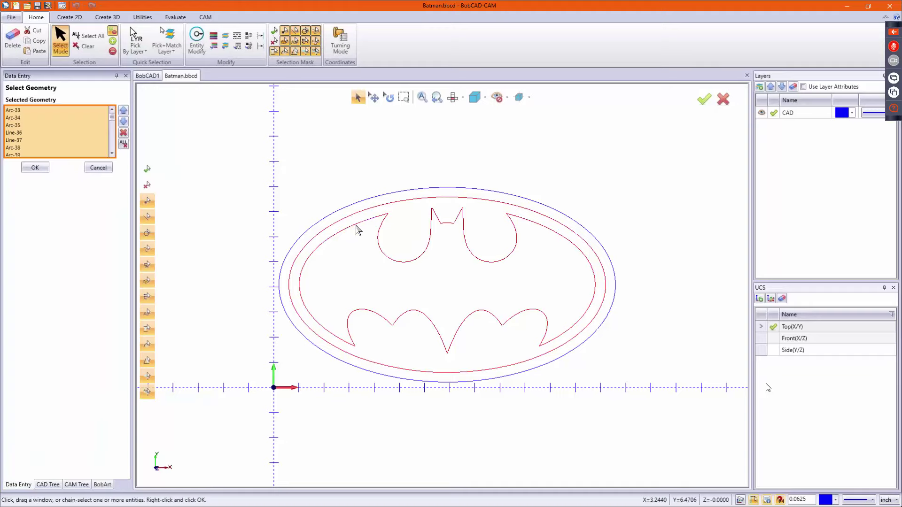
left_click(35, 168)
Regenerate the emboss model with the subtracting emboss and inspect the resulting relief.
right_click(50, 139)
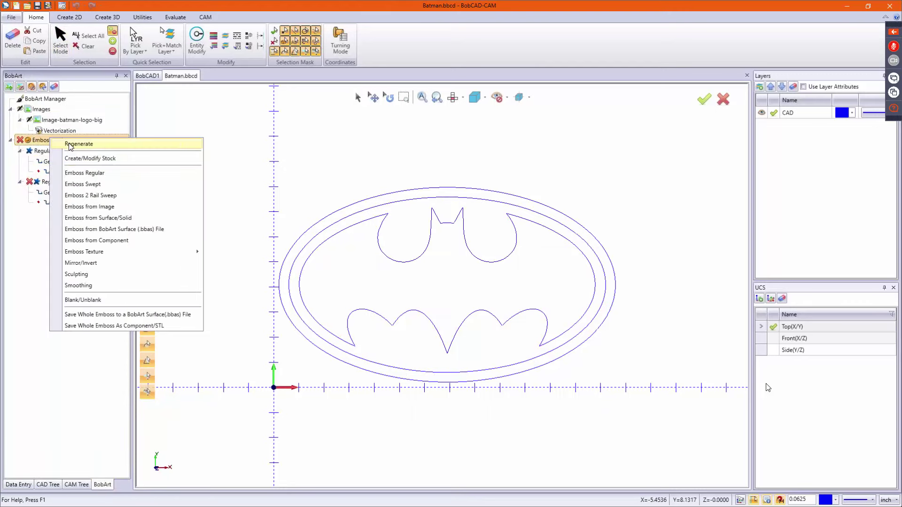
left_click(69, 144)
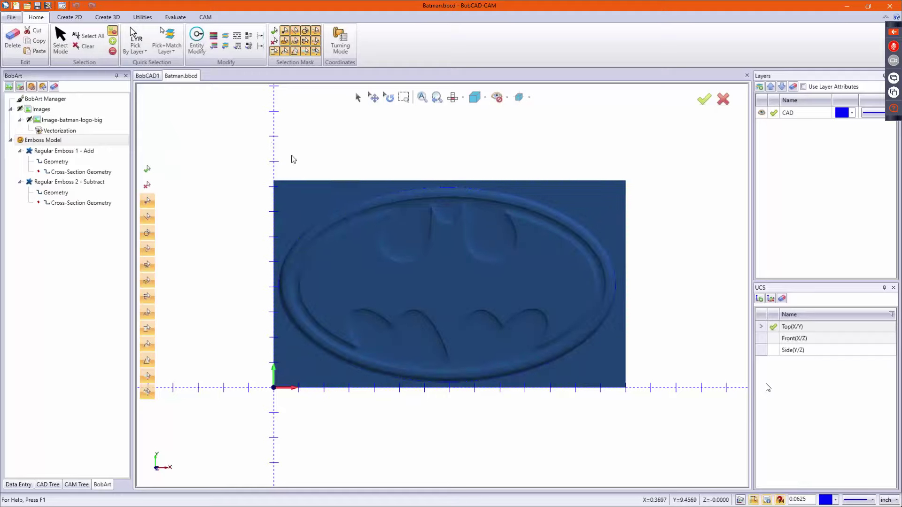
scroll(423, 241, "up", 3)
middle_click_drag(474, 274, 316, 232)
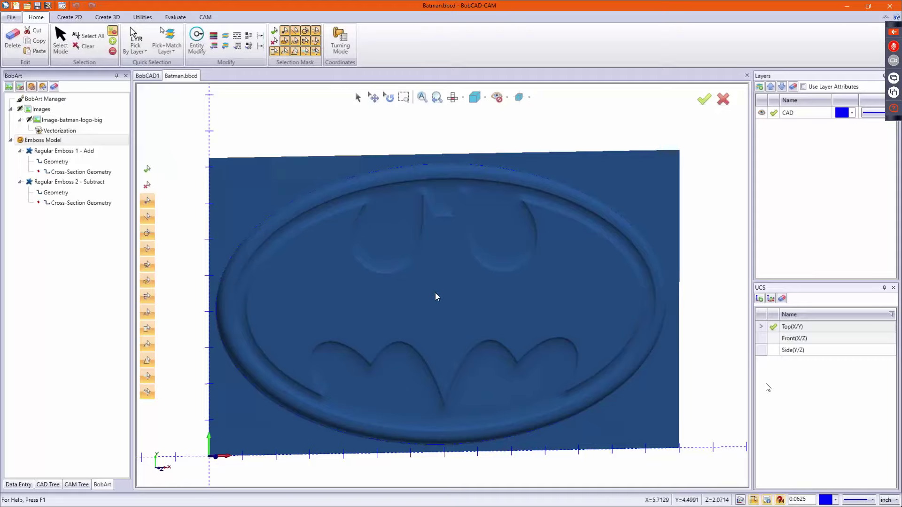
middle_click_drag(476, 317, 469, 319)
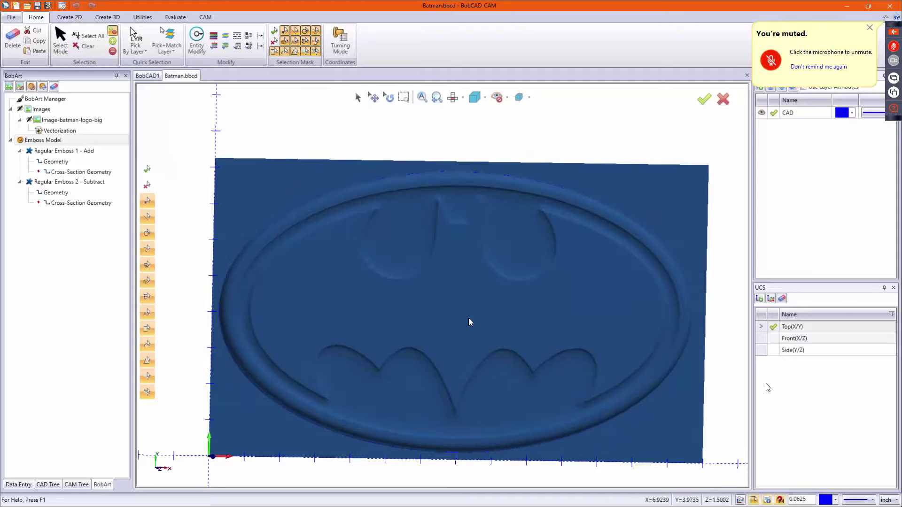
key("Home")
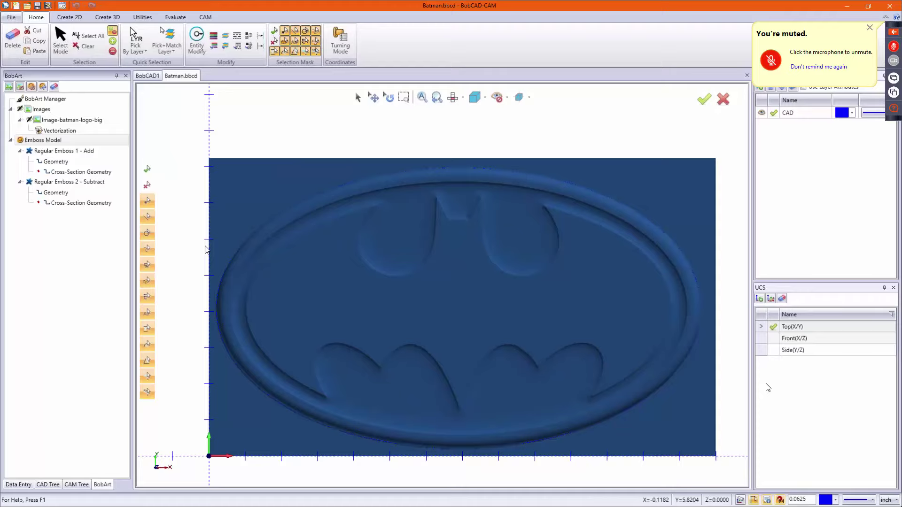
Add an image-based texture emboss to the emboss model with the default settings and the Add application type.
right_click(48, 144)
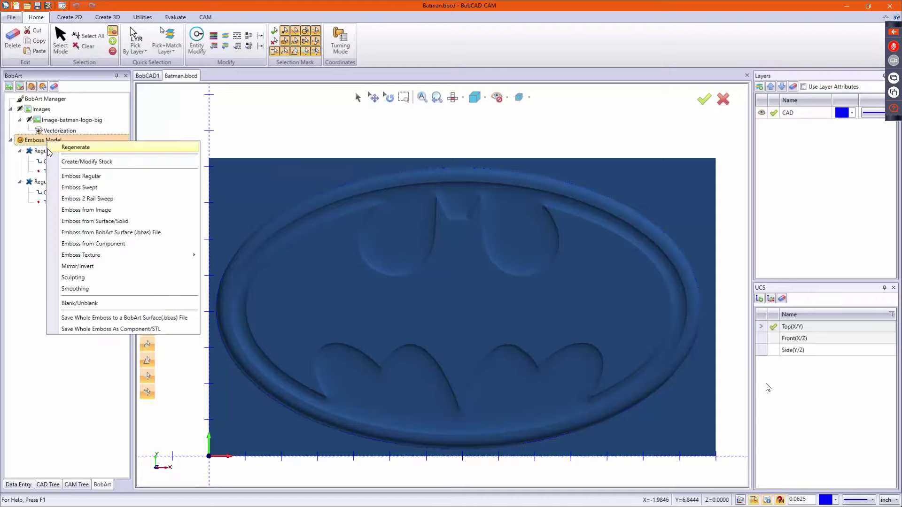
mouse_move(102, 256)
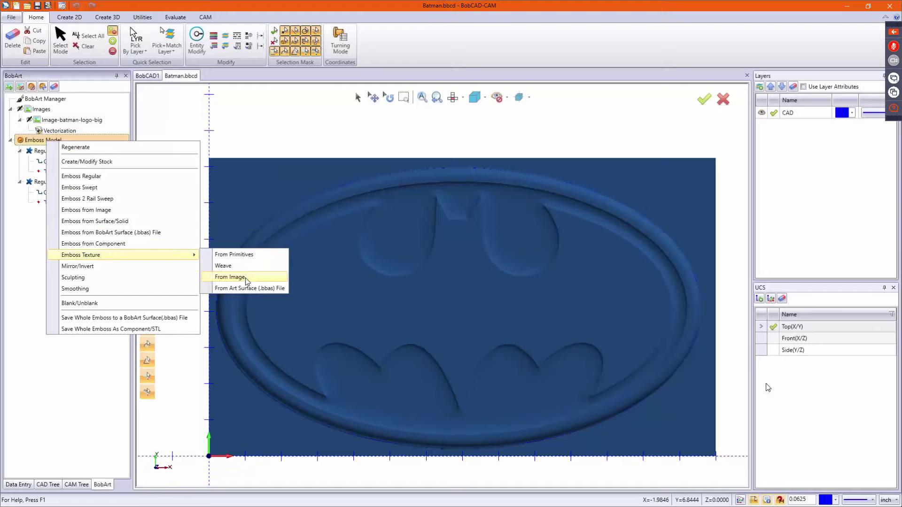
left_click(230, 277)
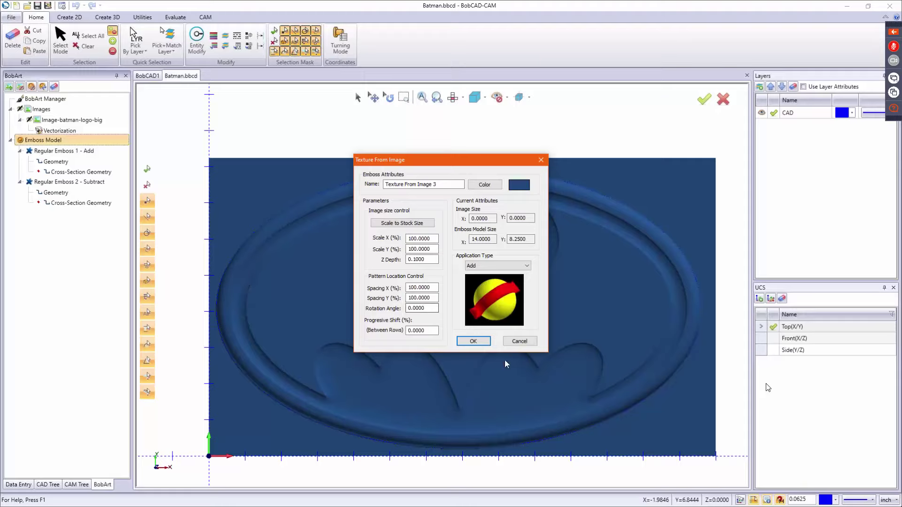
left_click(473, 341)
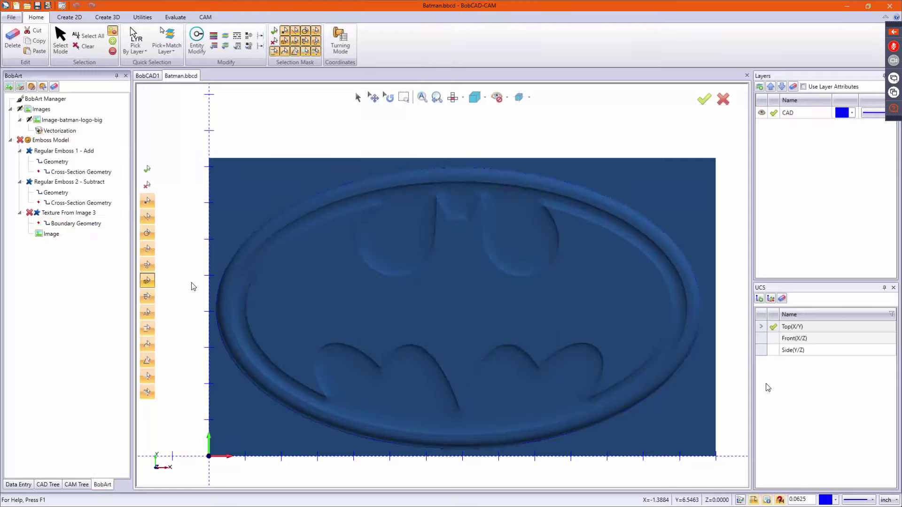
Hide the shaded relief and assign the bat outline as the boundary geometry of Texture From Image 3.
key("alt+s")
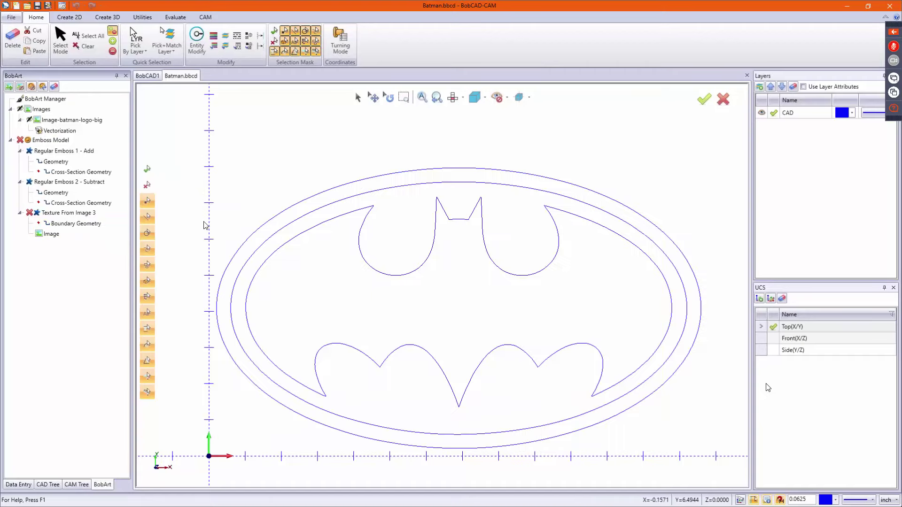
right_click(71, 225)
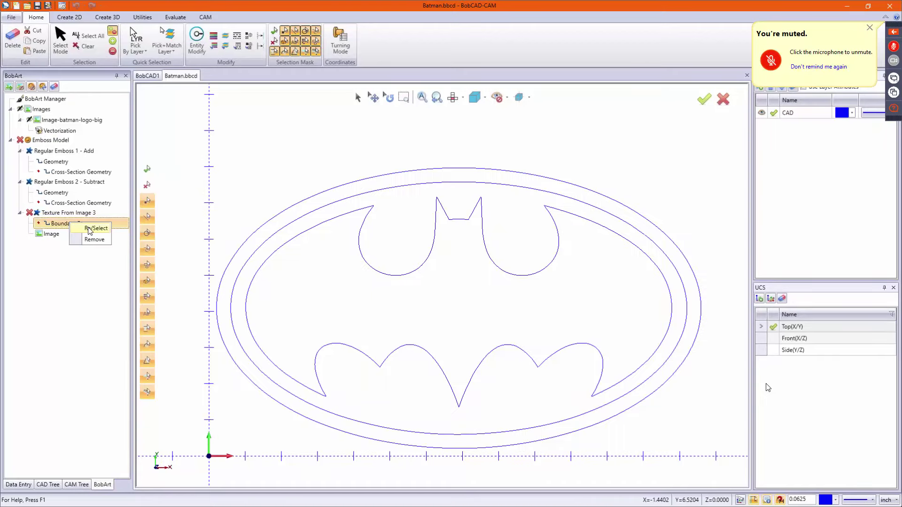
left_click(91, 229)
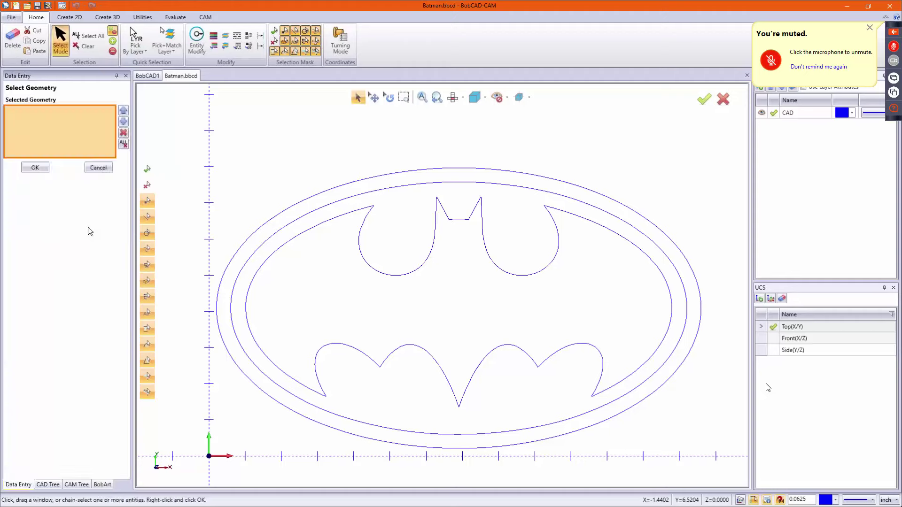
left_click(362, 234)
right_click(251, 143)
left_click(263, 148)
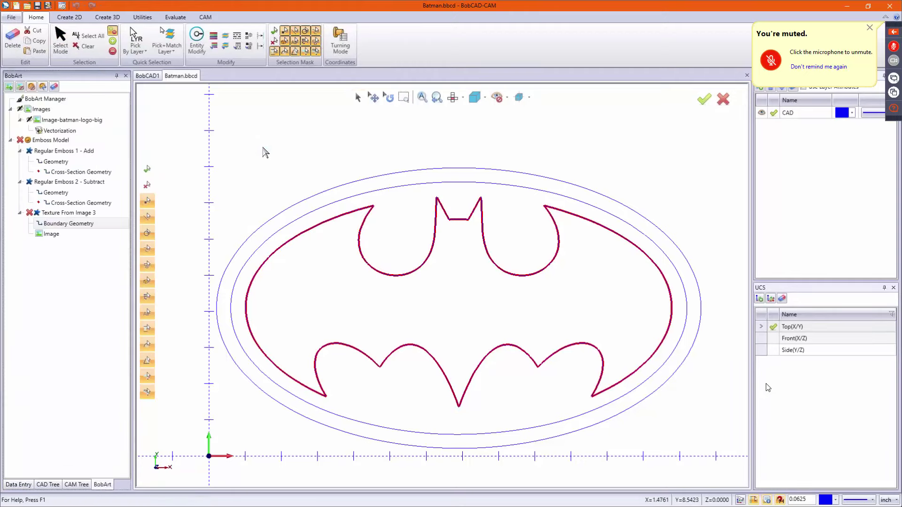
Load the brick pattern image file download from the Texture folder as the image of Texture From Image 3.
right_click(55, 235)
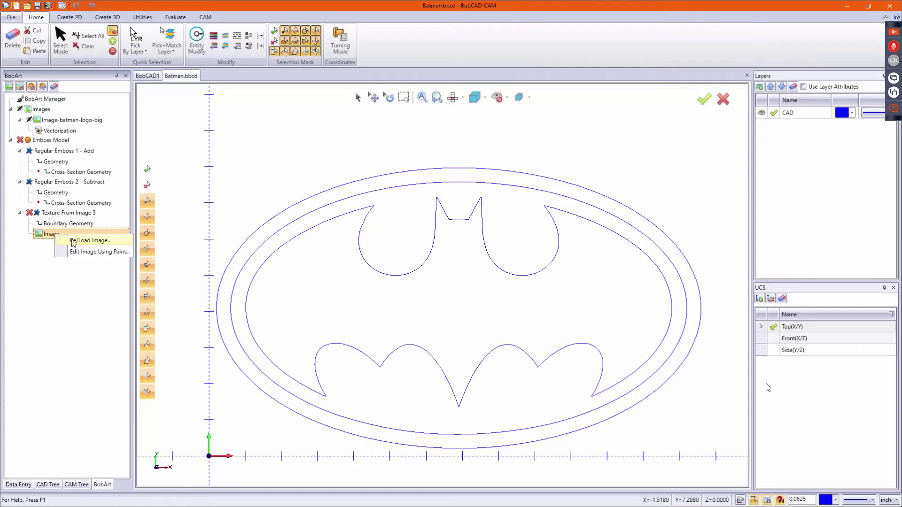
left_click(72, 241)
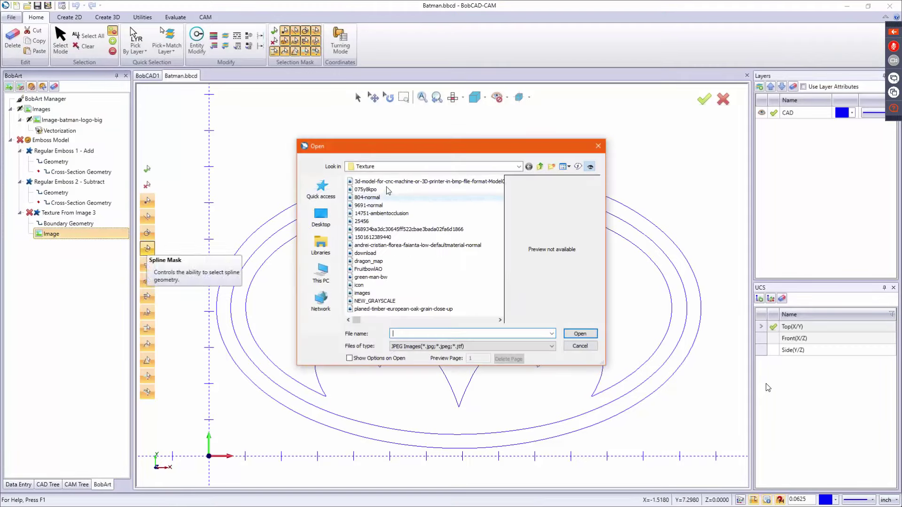
left_click(412, 183)
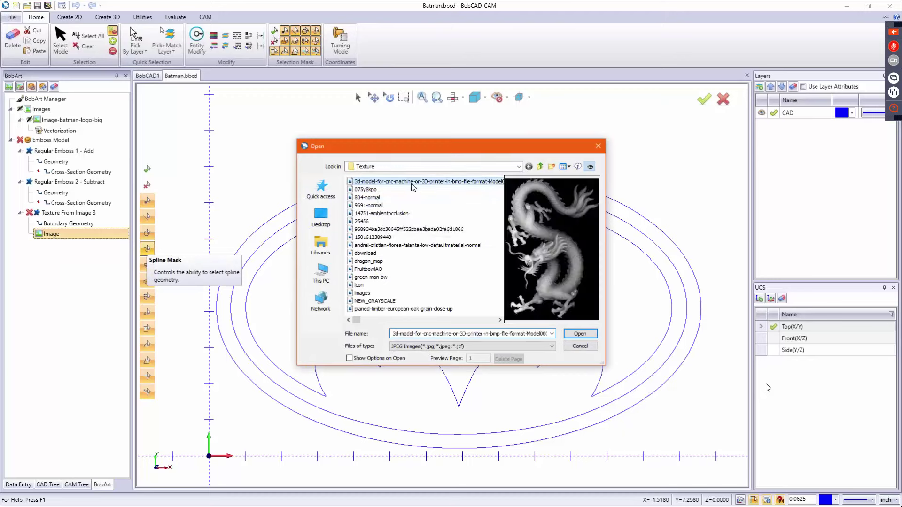
key("Down")
key("Down")
key("Down")
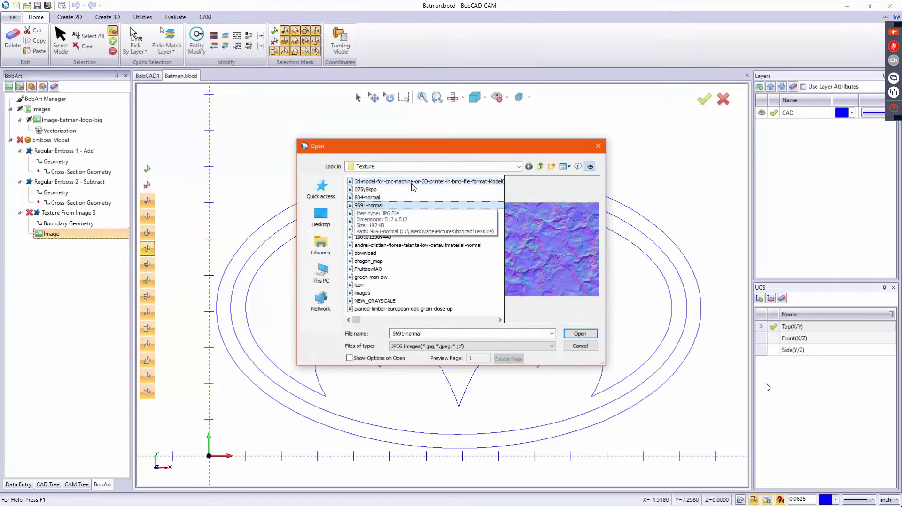
key("Down")
key("Down")
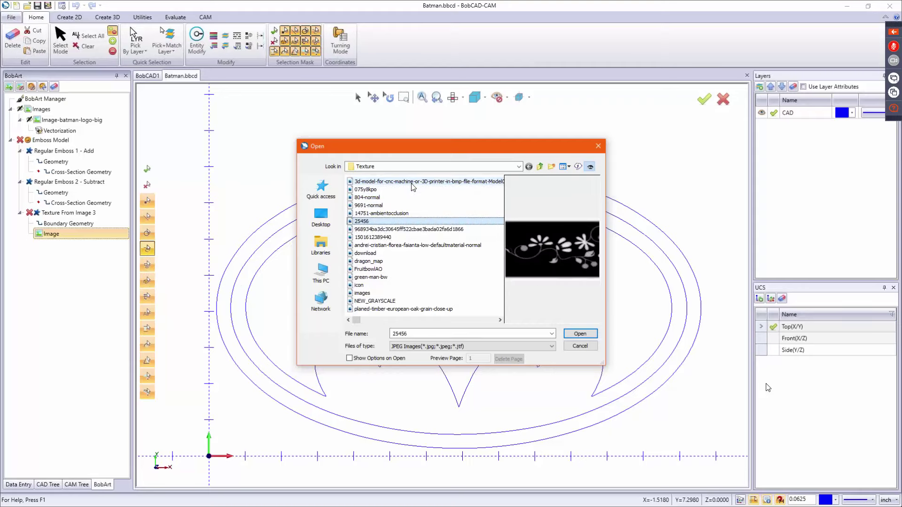
key("Down")
key("Down")
key("Down")
key("Down")
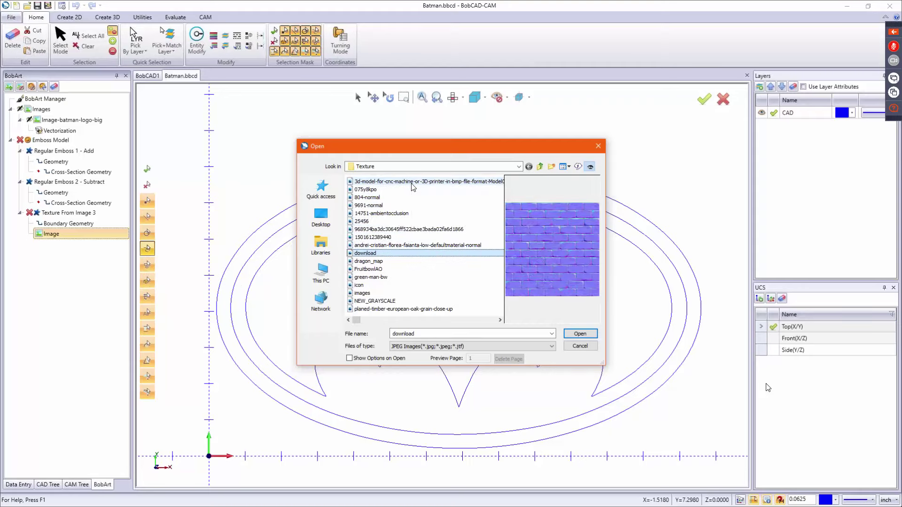
key("Down")
key("Up")
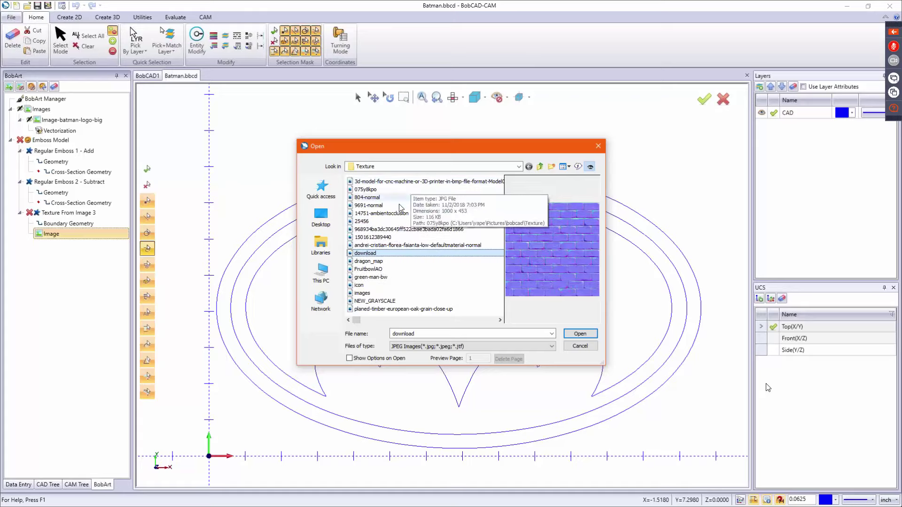
left_click(580, 334)
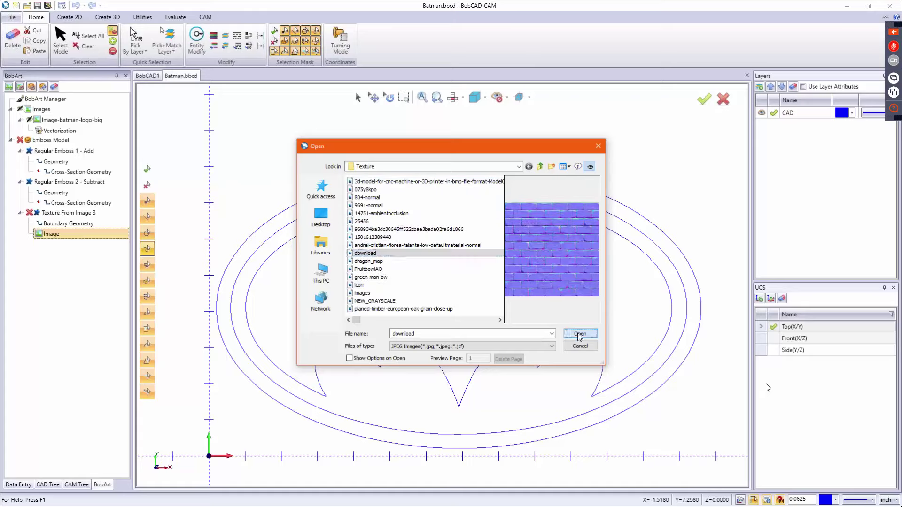
Regenerate the emboss model with the brick texture and inspect the pattern inside the bat outline up close.
right_click(52, 139)
left_click(248, 137)
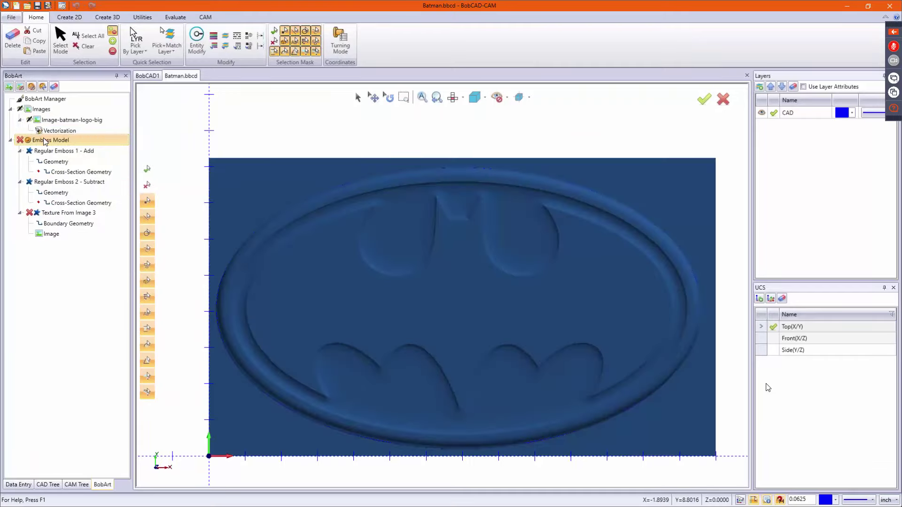
right_click(45, 140)
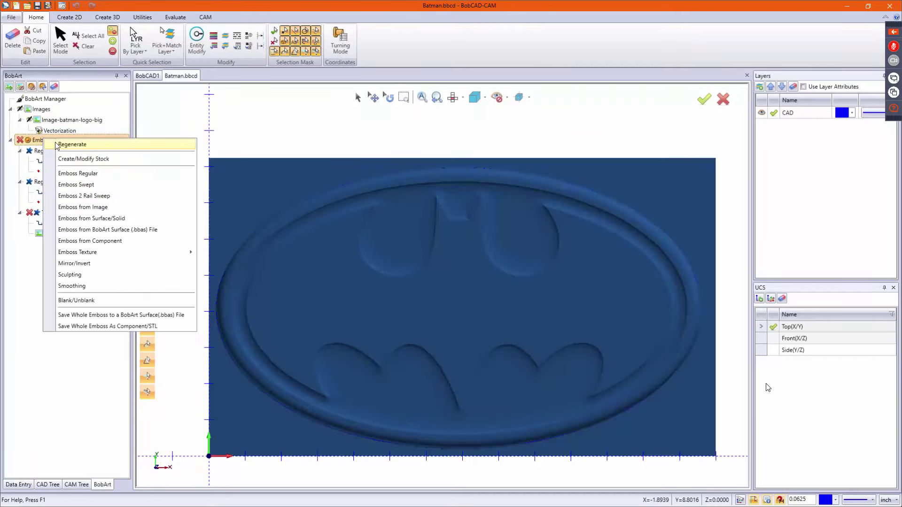
left_click(57, 145)
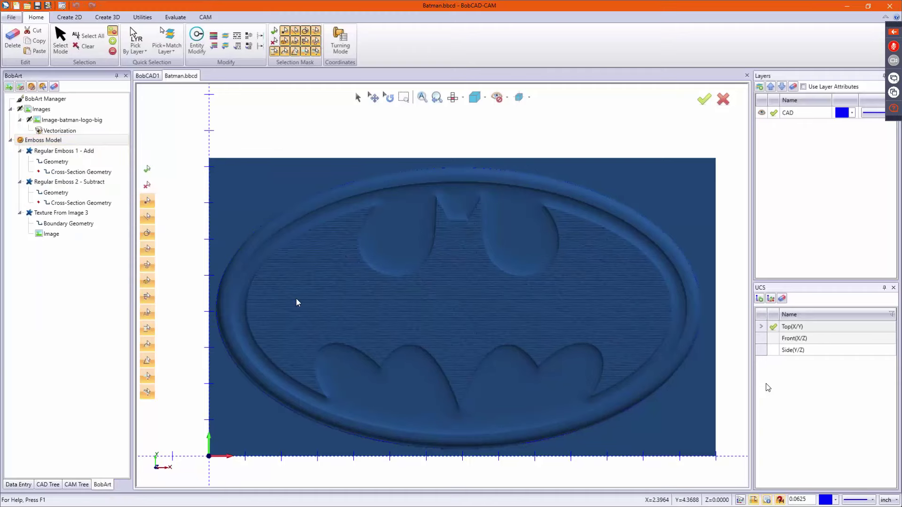
scroll(297, 301, "up", 5)
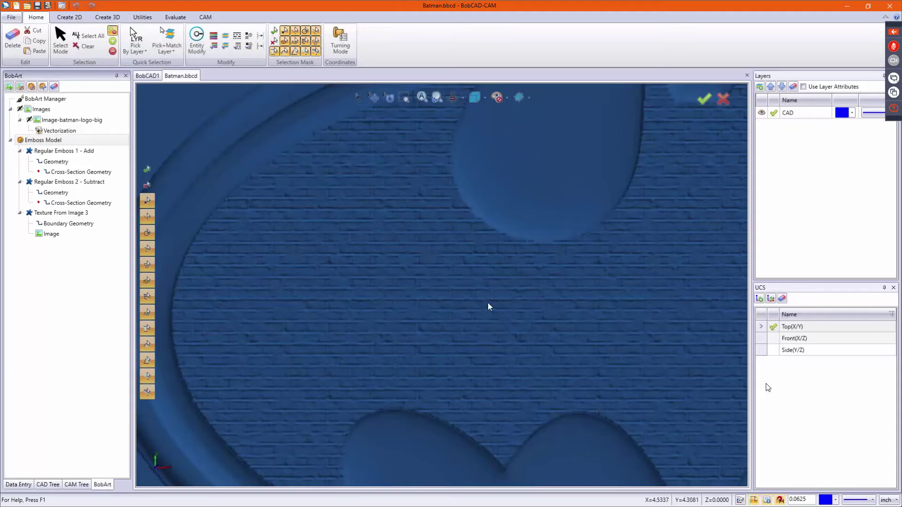
Edit Texture From Image 3 so that its image is scaled to the stock size.
right_click(60, 214)
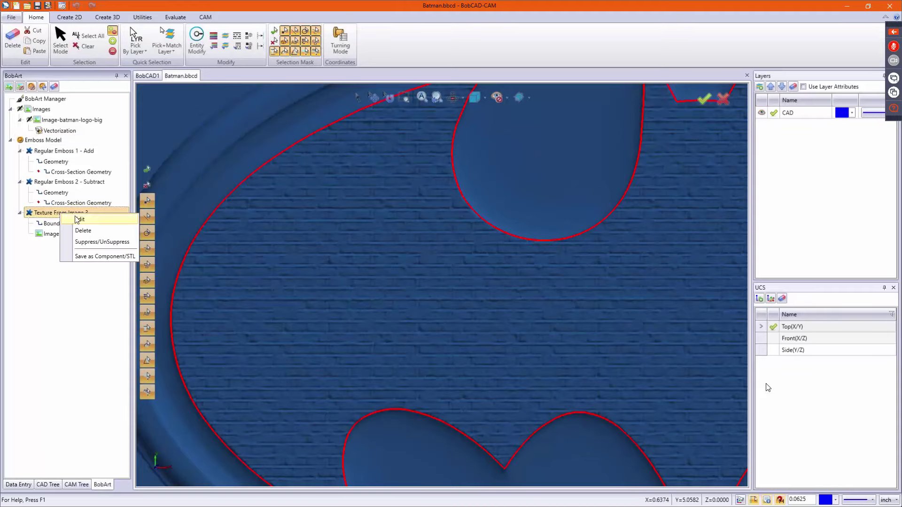
left_click(79, 219)
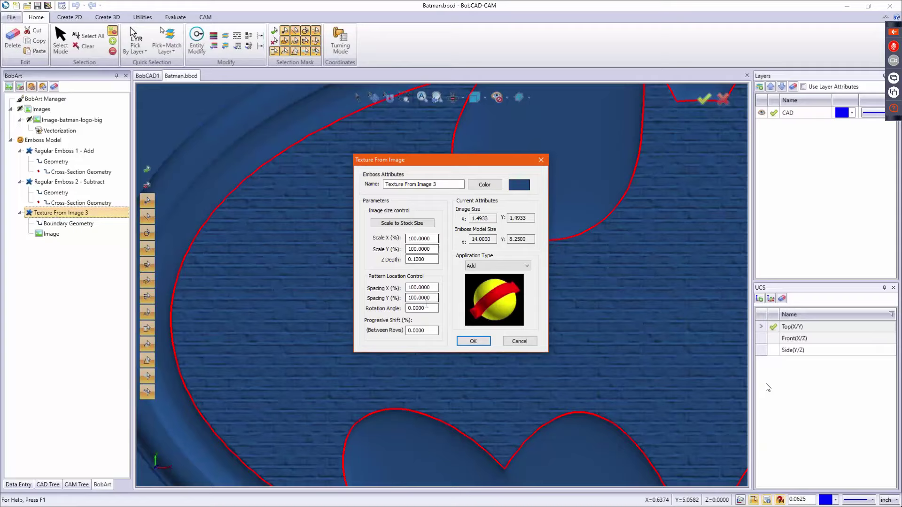
left_click(416, 223)
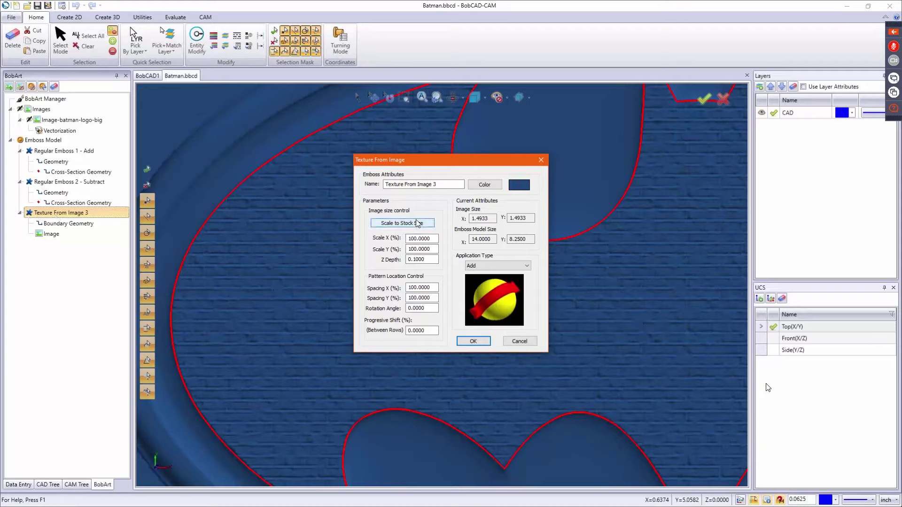
left_click(478, 341)
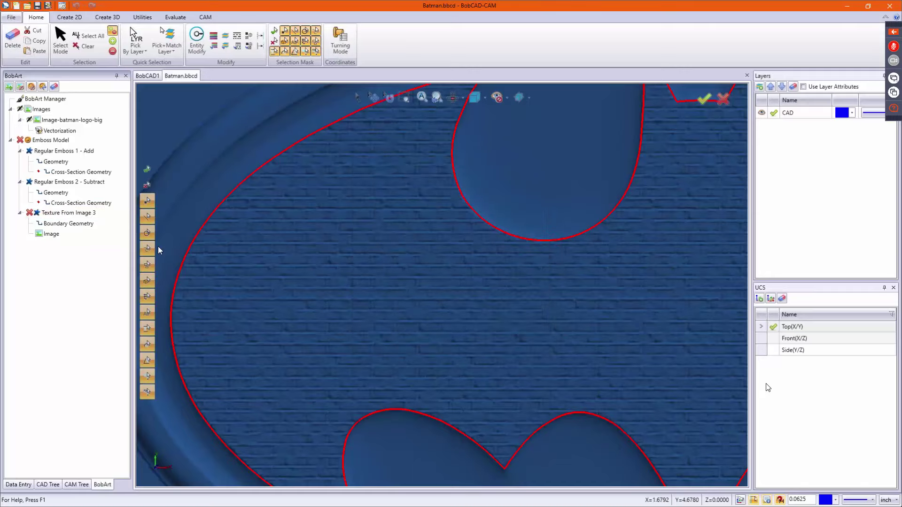
Regenerate the emboss model with the rescaled brick texture and inspect the whole relief.
right_click(50, 141)
left_click(64, 148)
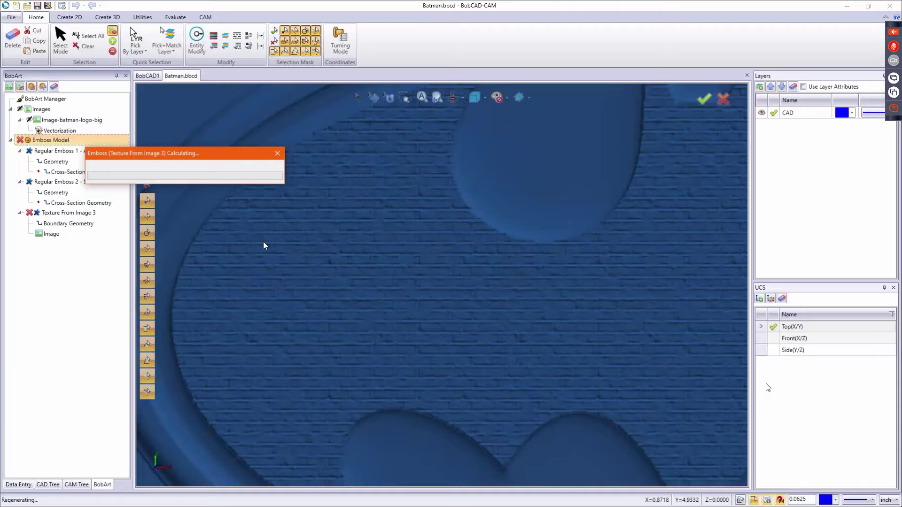
scroll(343, 245, "down", 6)
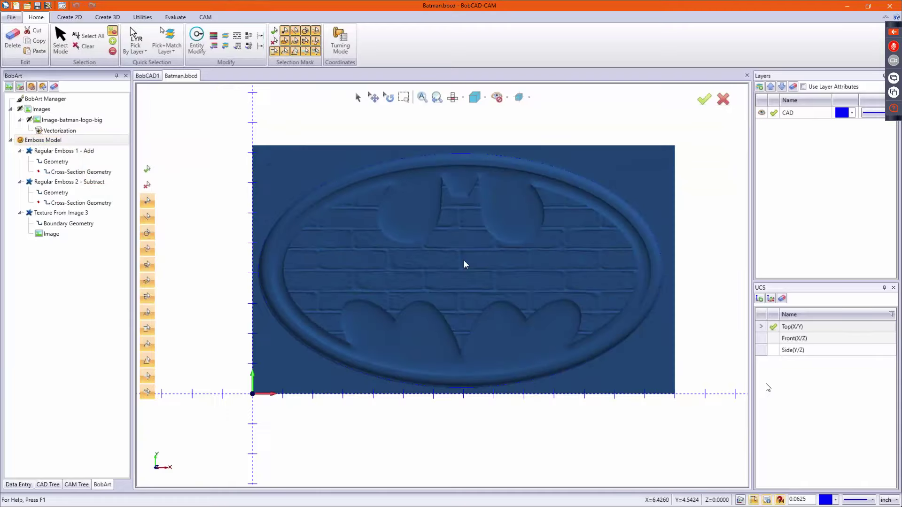
scroll(515, 247, "up", 3)
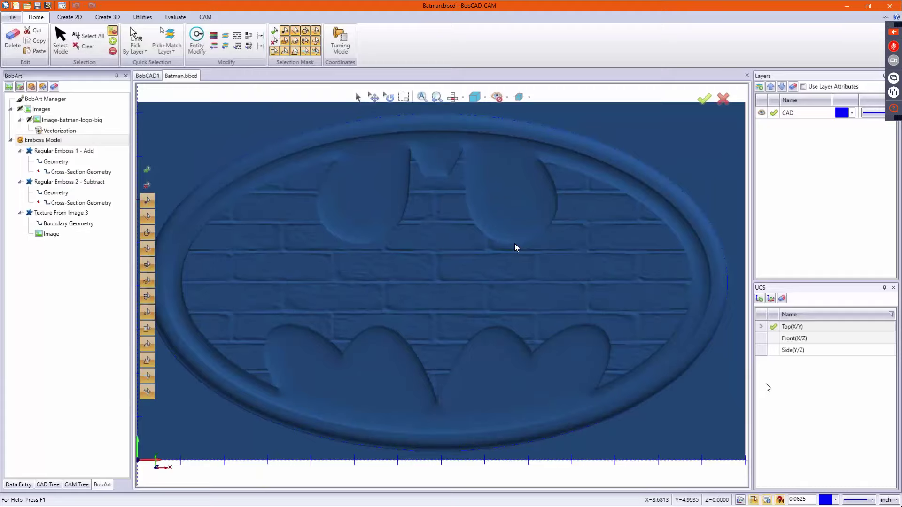
scroll(537, 246, "down", 2)
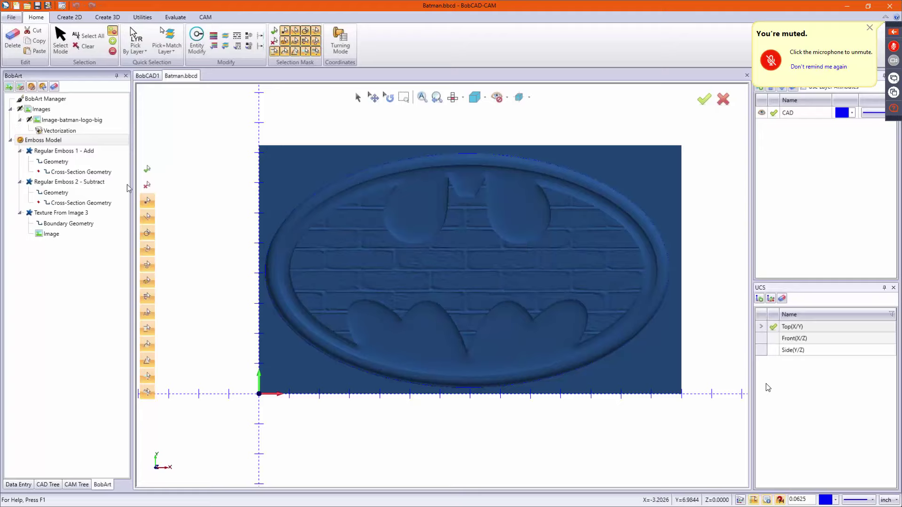
Change the application type of Regular Emboss 1 to Subtract.
right_click(66, 152)
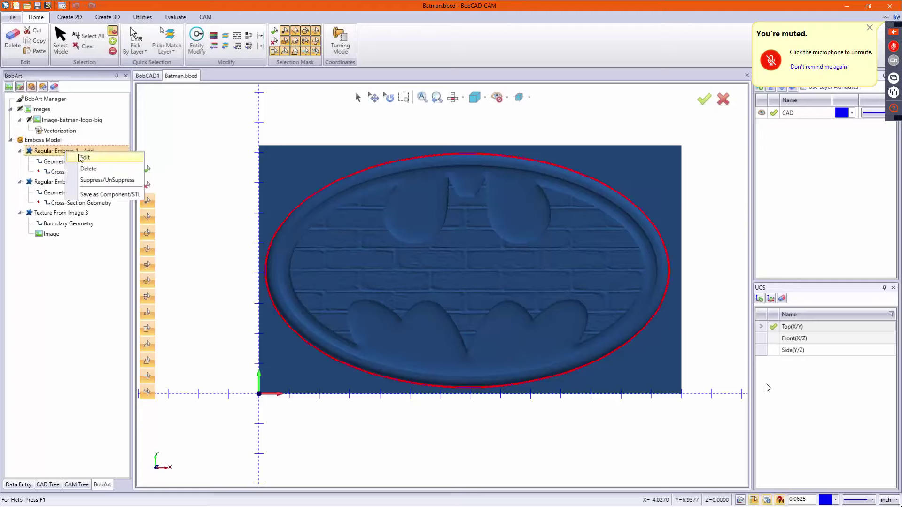
left_click(84, 158)
left_click(390, 263)
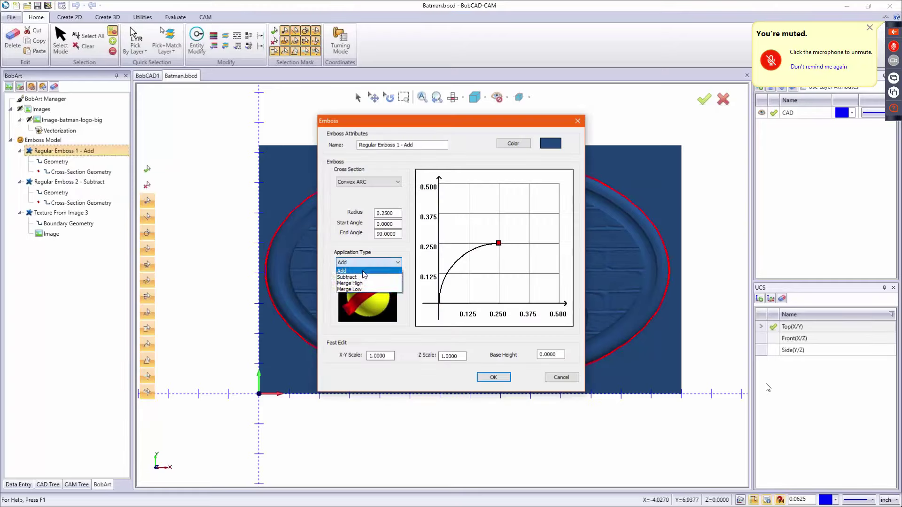
left_click(363, 278)
left_click(493, 377)
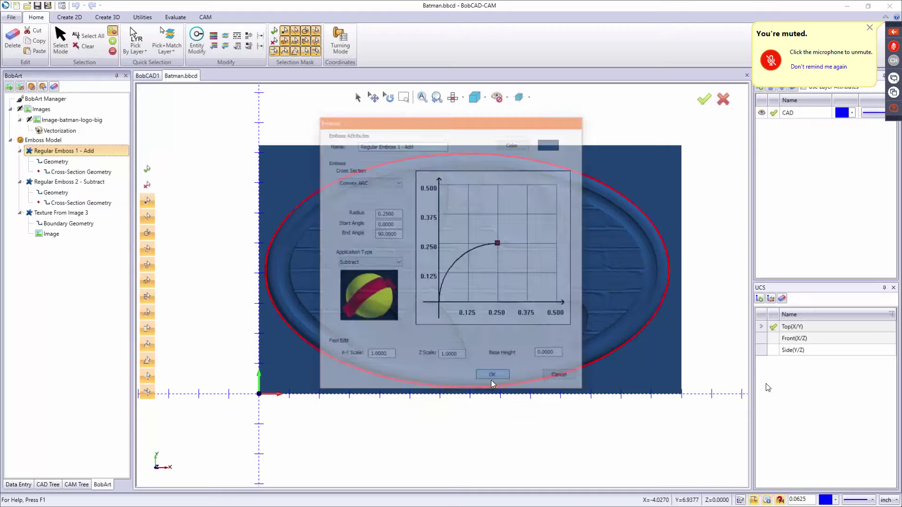
Regenerate the emboss model with the subtracted outer ellipse emboss and view the relief at an angle.
right_click(52, 140)
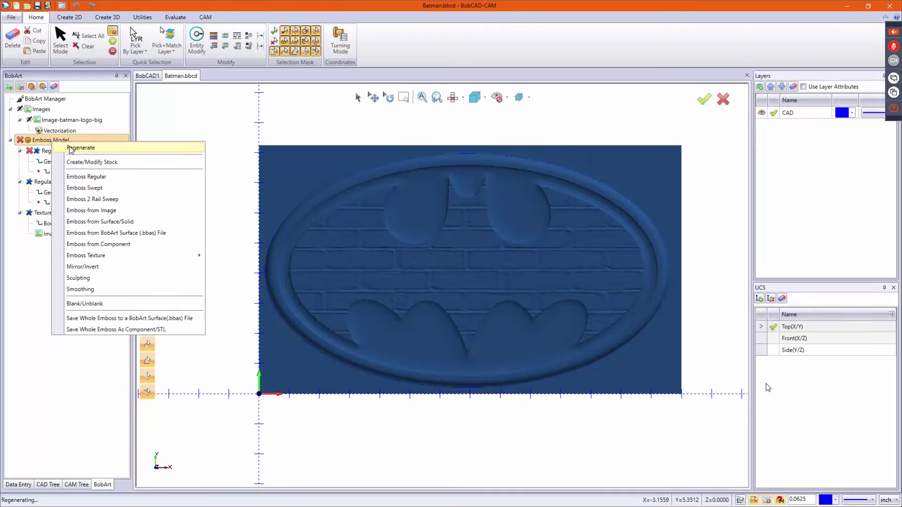
left_click(69, 145)
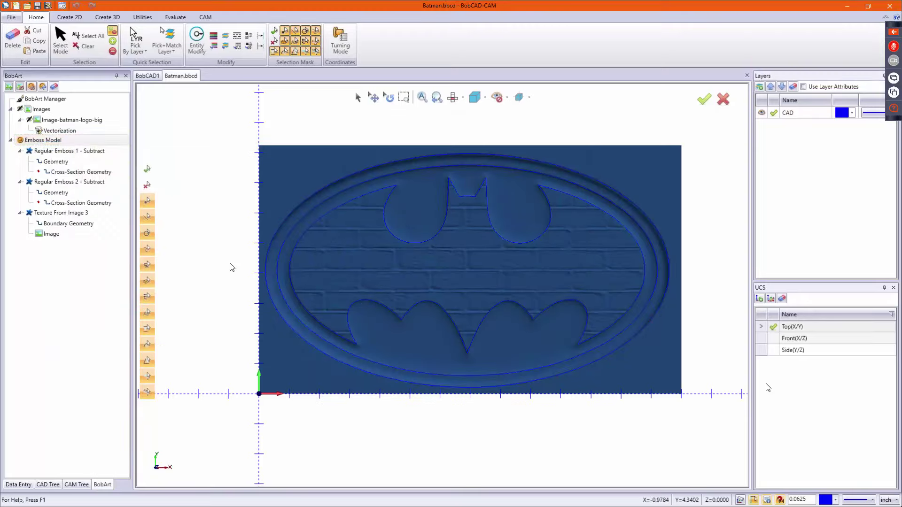
middle_click_drag(513, 322, 527, 213)
Change the application type of Regular Emboss 2 to Add.
left_click(59, 183)
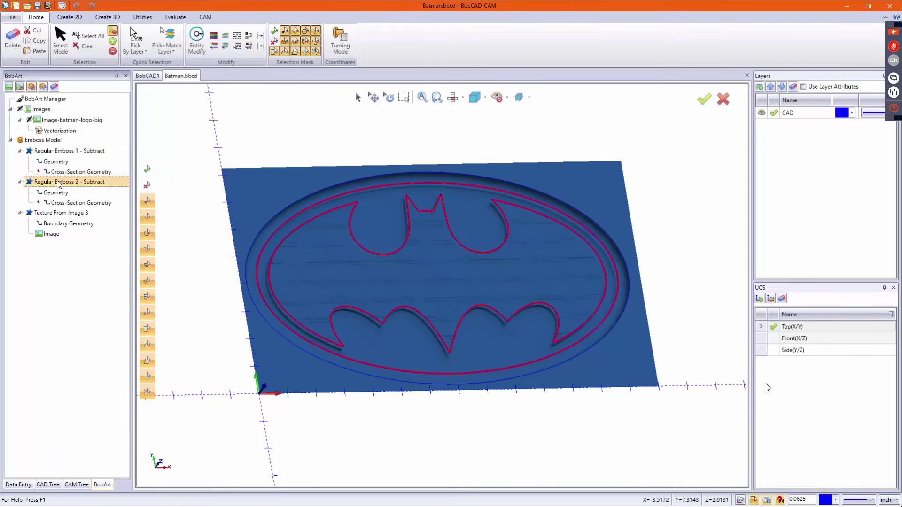
right_click(61, 183)
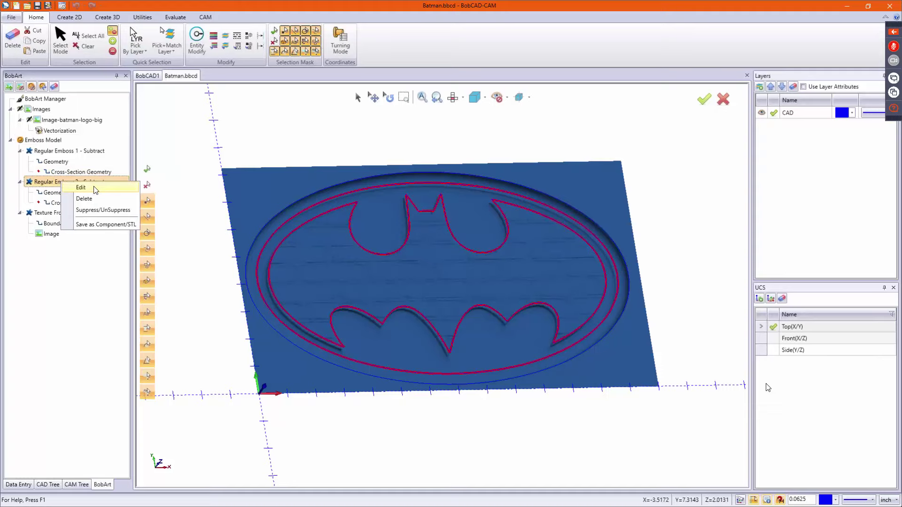
left_click(75, 187)
left_click(375, 262)
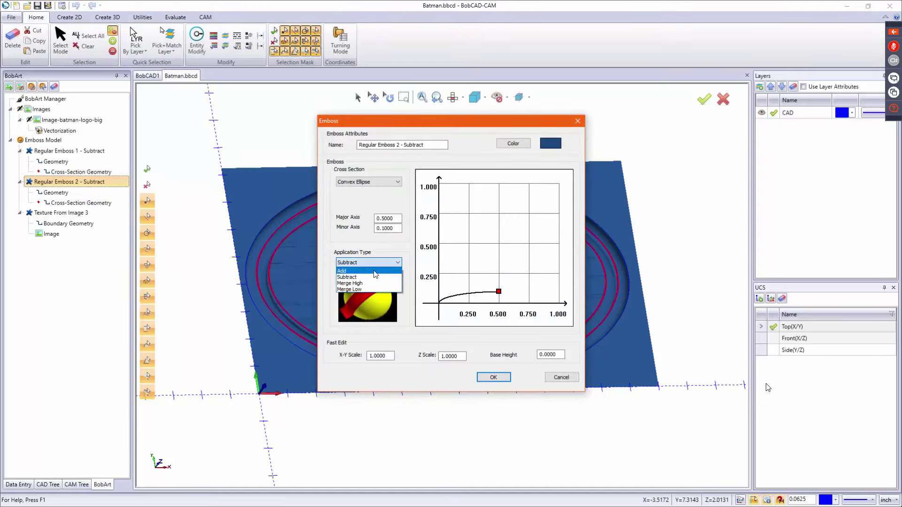
left_click(387, 275)
left_click(493, 377)
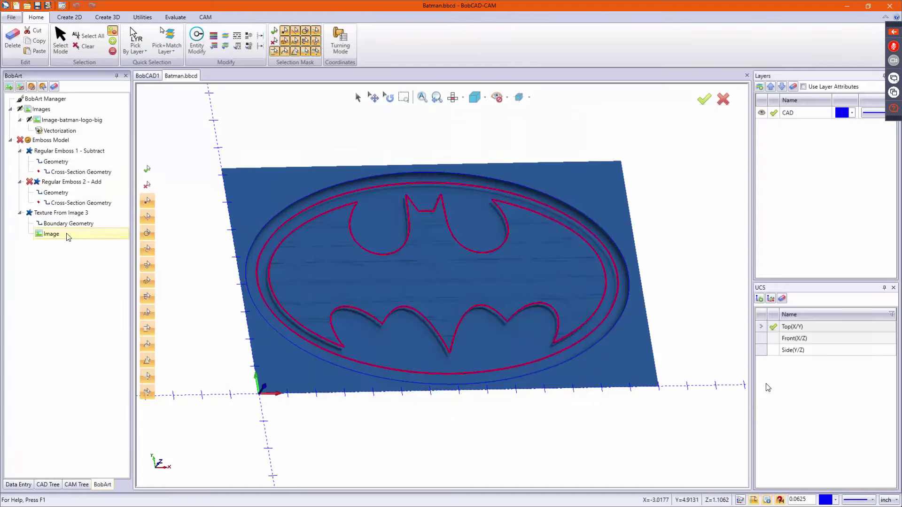
Regenerate the emboss model with Regular Emboss 2 added and inspect the relief from angled and top views.
right_click(42, 143)
left_click(53, 149)
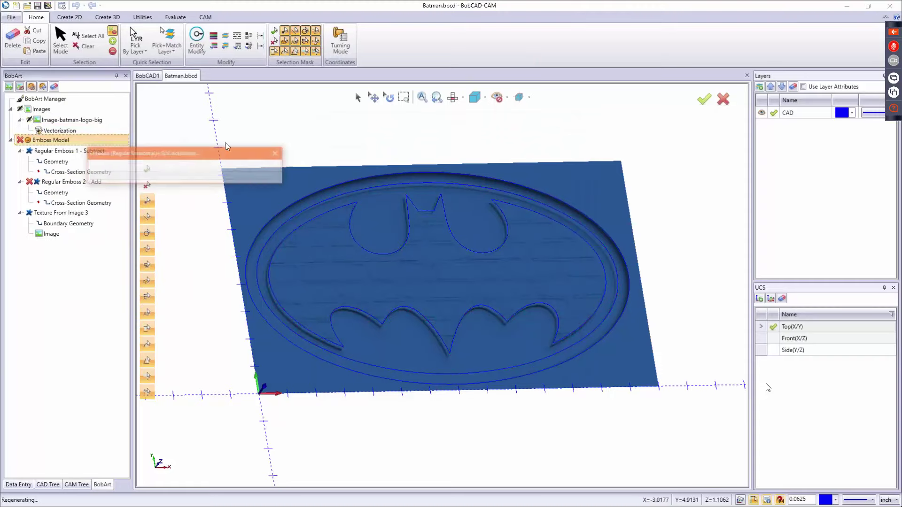
middle_click_drag(344, 141, 481, 257)
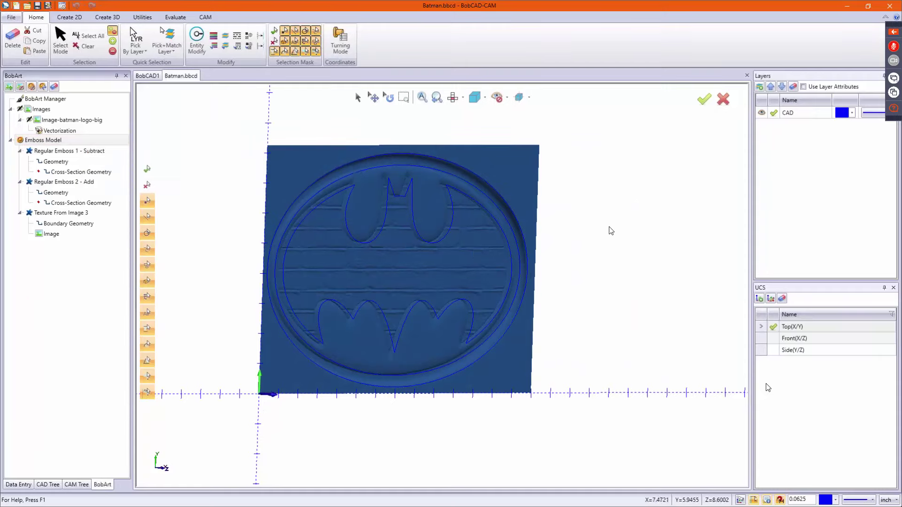
key("ctrl+t")
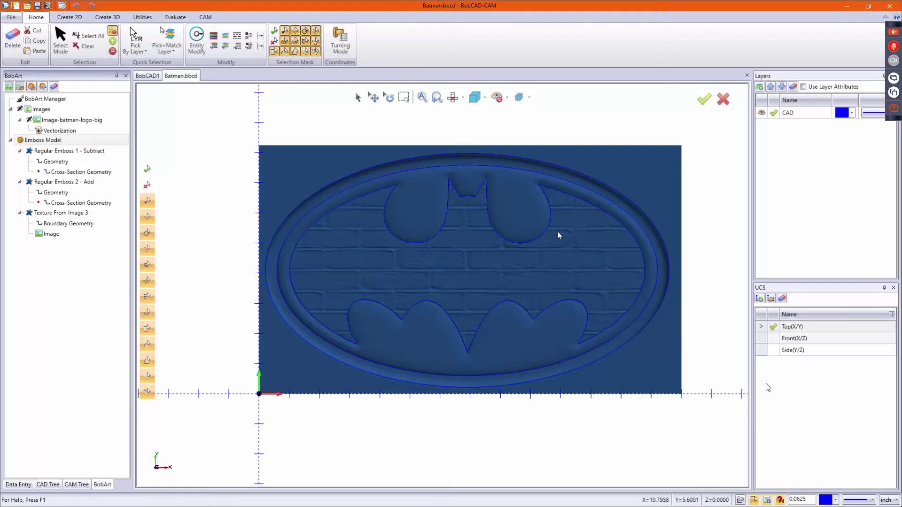
middle_click_drag(459, 263, 480, 235)
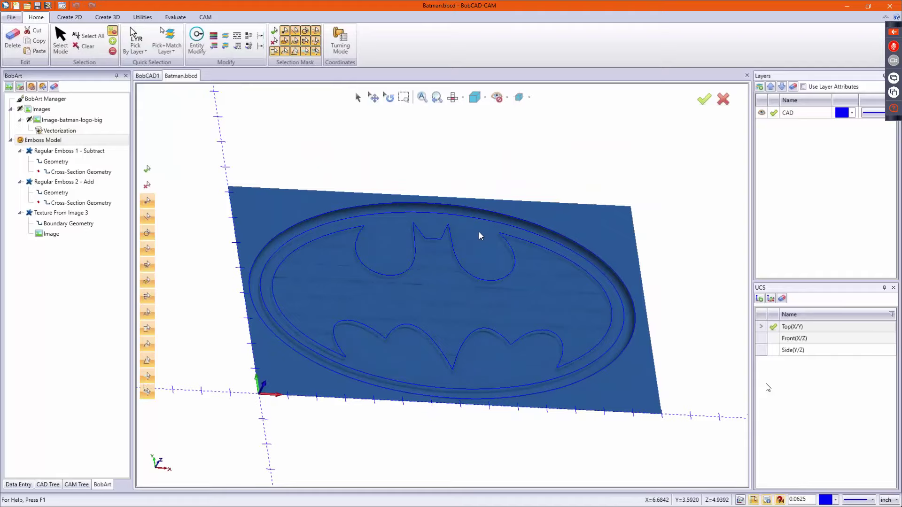
key("ctrl+t")
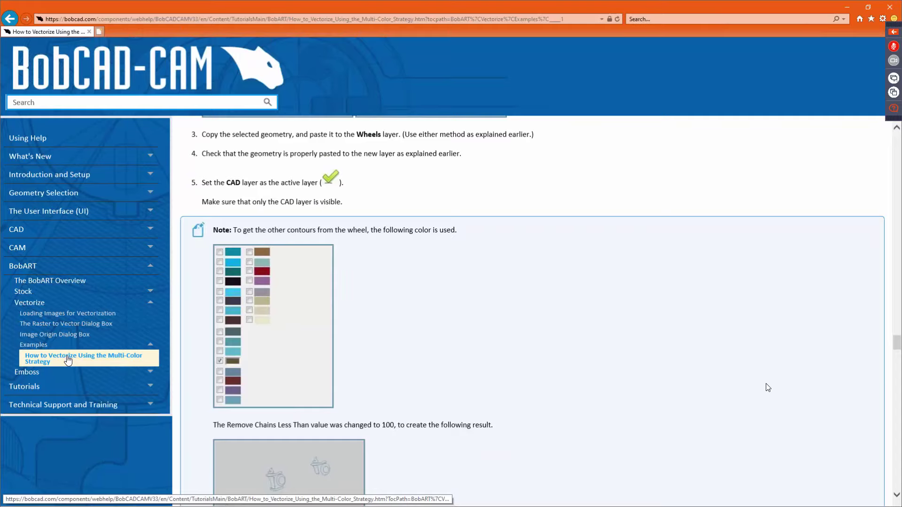
Switch to the BobCAD-CAM web help and expand the Emboss topics of the BobART section.
left_click(75, 372)
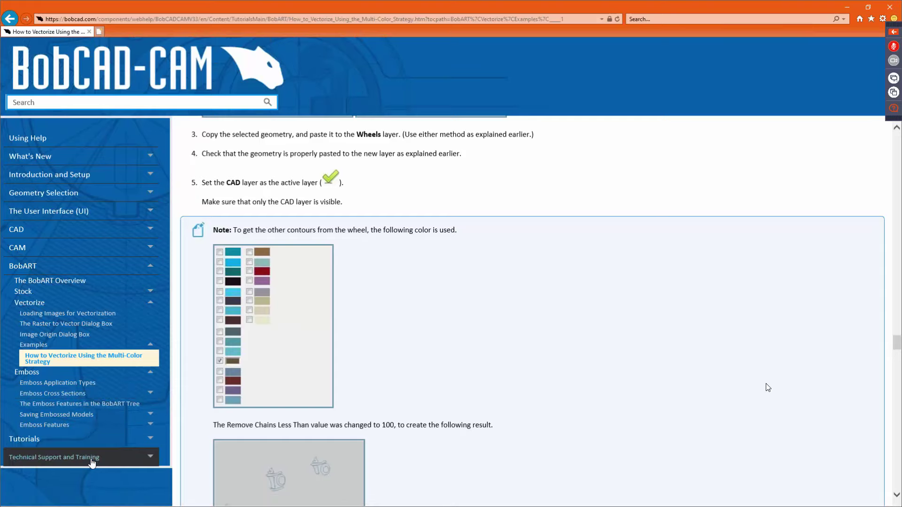
Open the How to create an Emboss tutorial among the BobART tutorials of the web help.
left_click(105, 438)
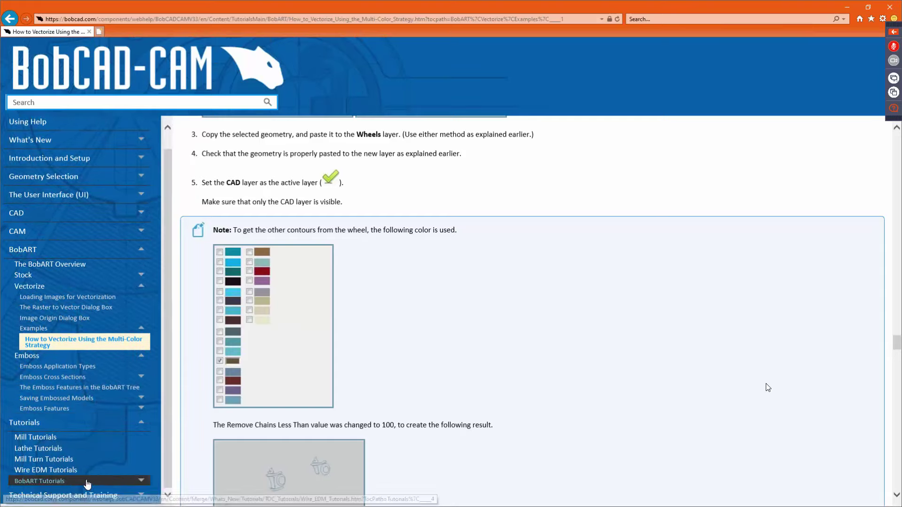
left_click(108, 481)
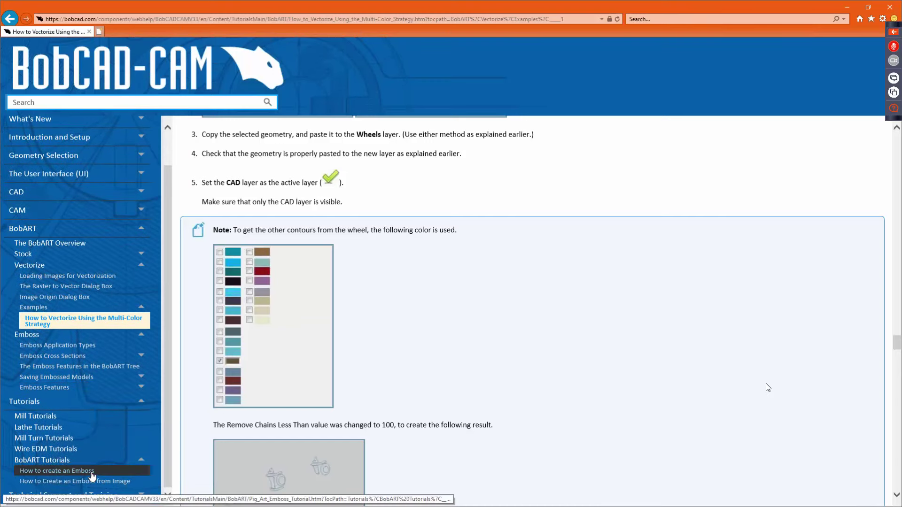
left_click(94, 470)
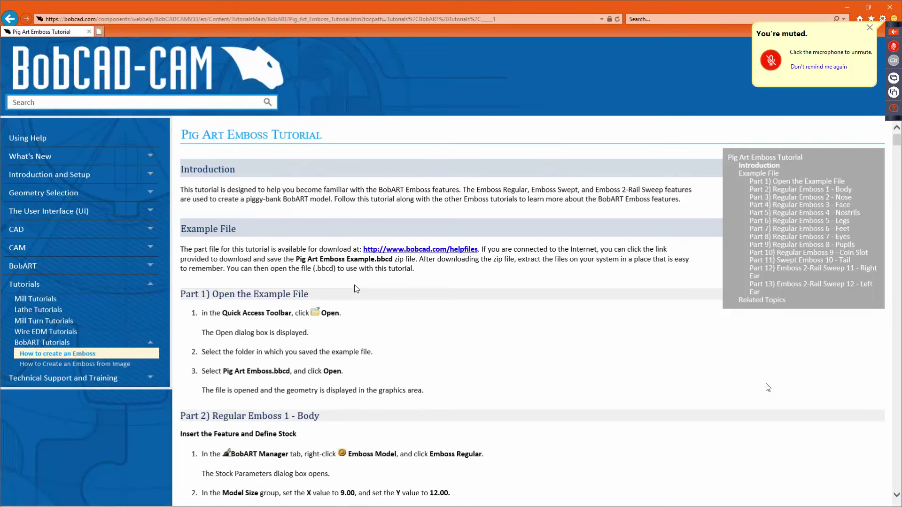
Read through the Pig Art Emboss tutorial, from the body emboss to the final higher-resolution model and its conclusion.
scroll(472, 282, "down", 1)
scroll(472, 282, "down", 12)
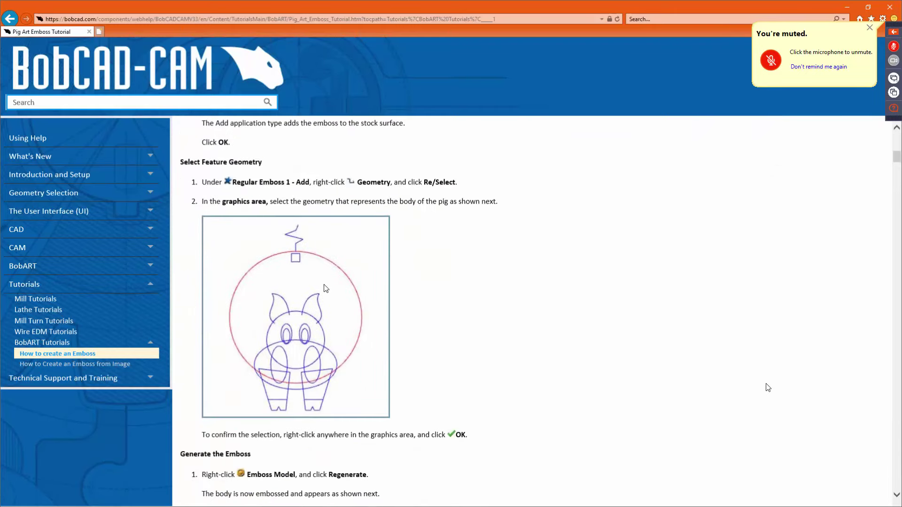
scroll(419, 275, "down", 1)
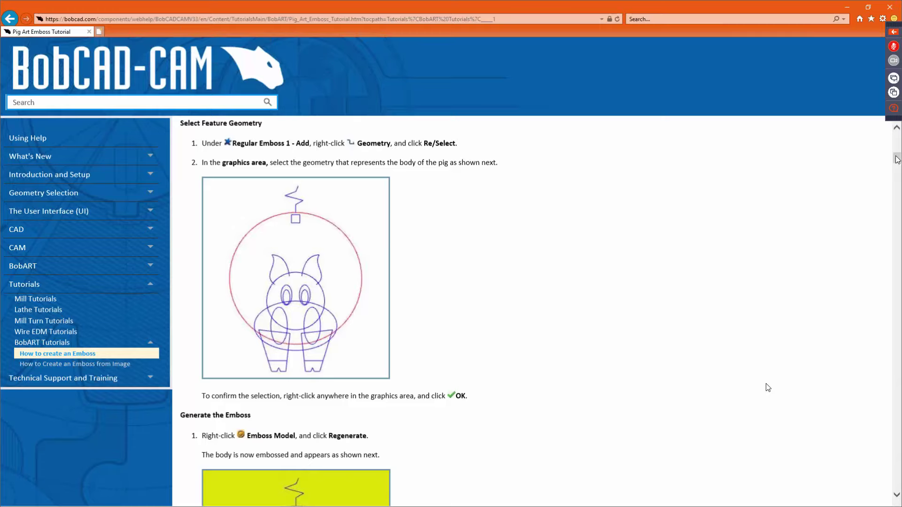
left_click_drag(898, 160, 899, 221)
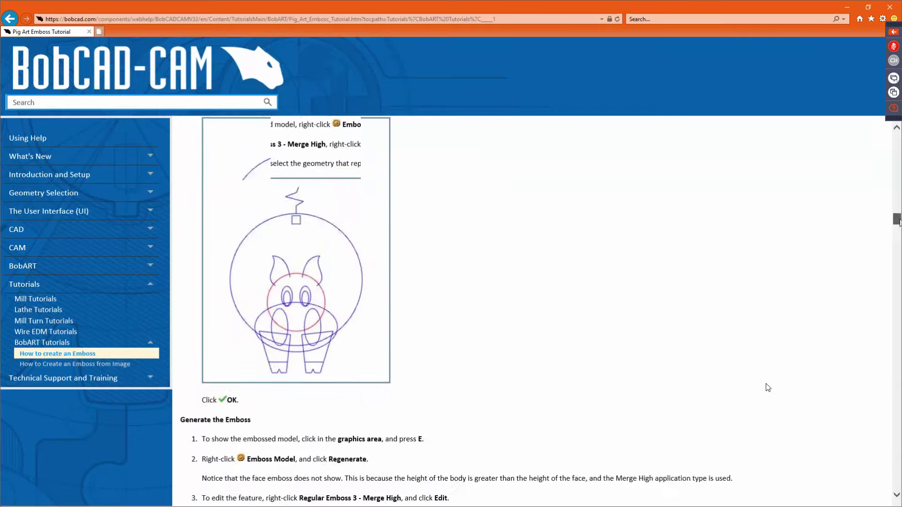
scroll(768, 388, "down", 10)
scroll(768, 388, "down", 20)
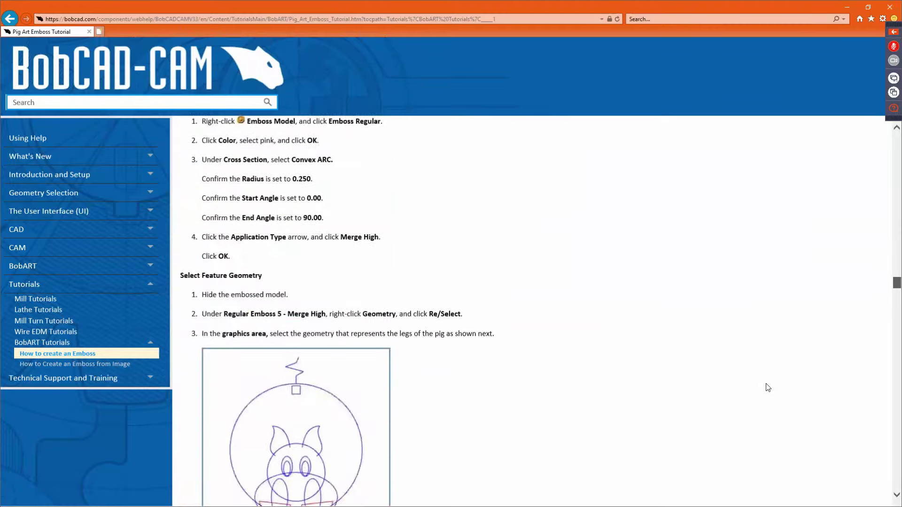
scroll(768, 388, "down", 20)
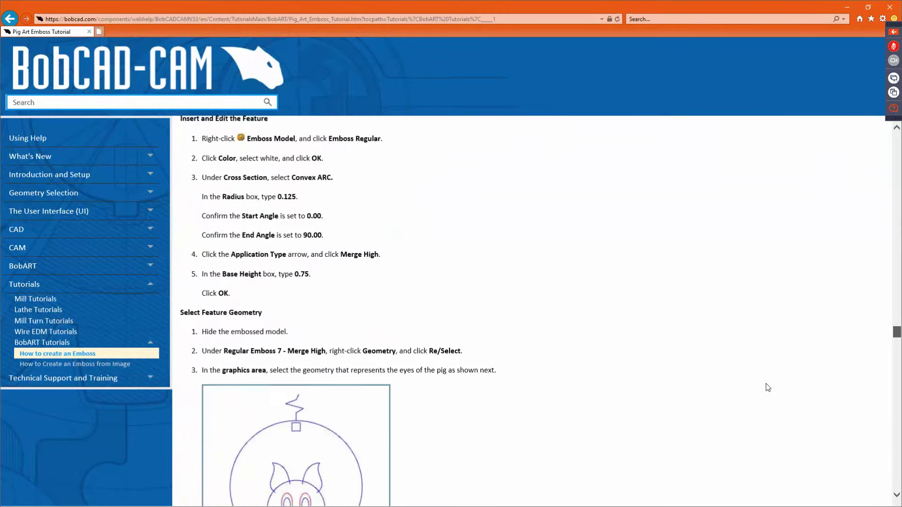
scroll(768, 388, "down", 20)
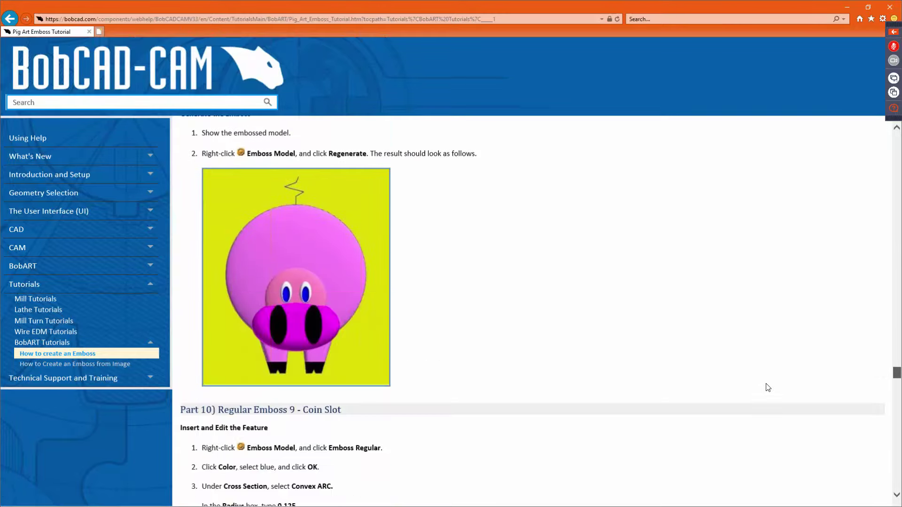
scroll(768, 388, "down", 10)
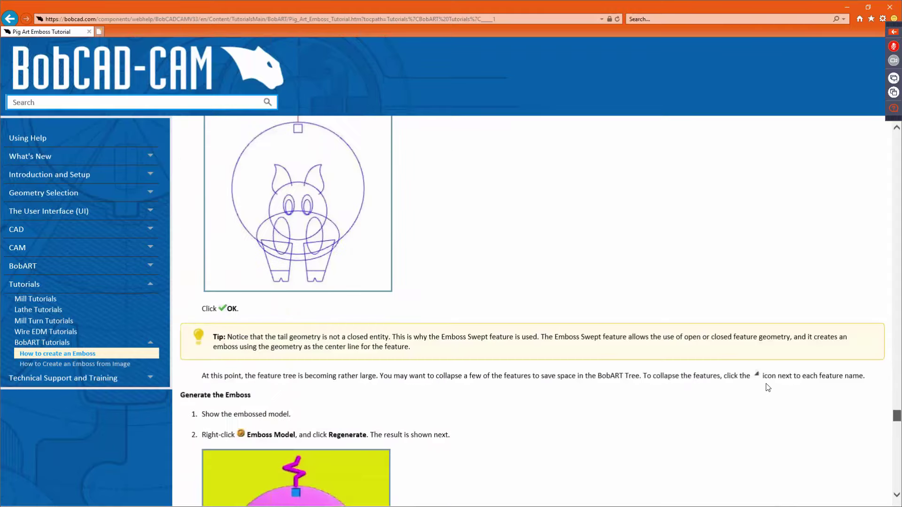
scroll(768, 387, "up", 15)
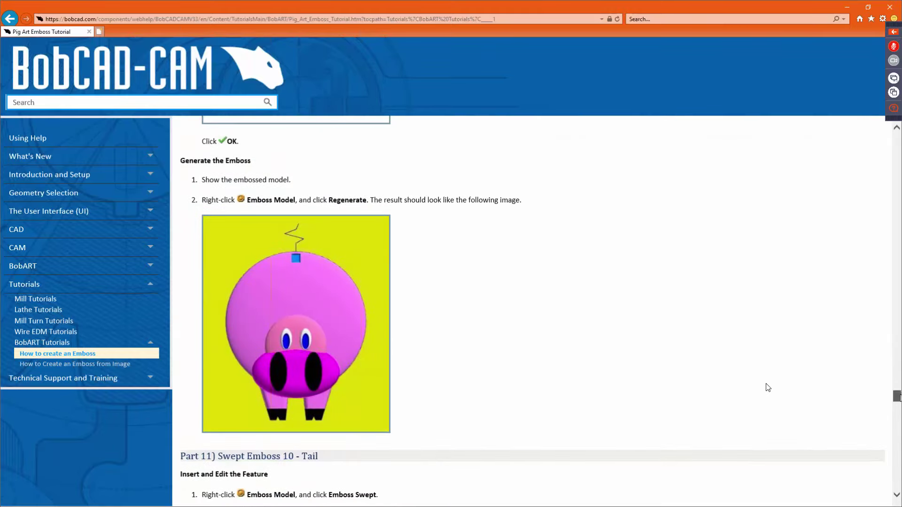
scroll(768, 387, "down", 12)
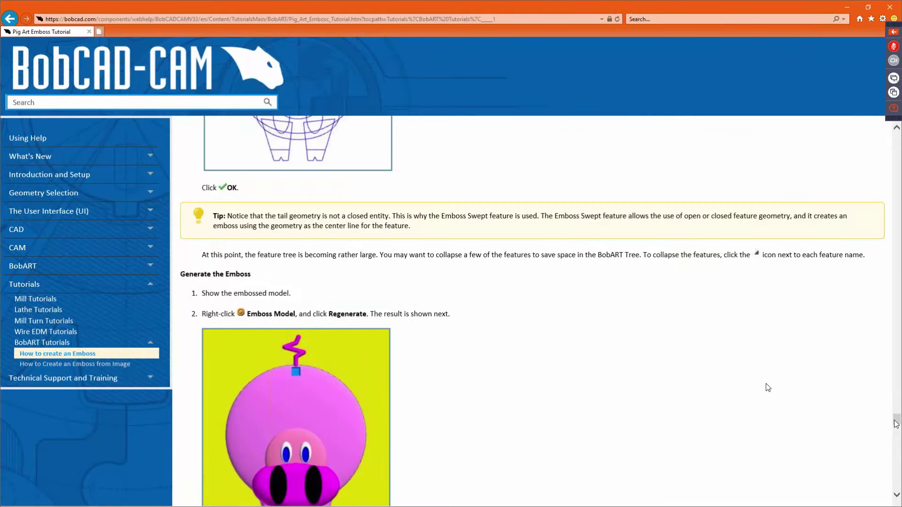
scroll(891, 428, "down", 12)
scroll(696, 417, "down", 8)
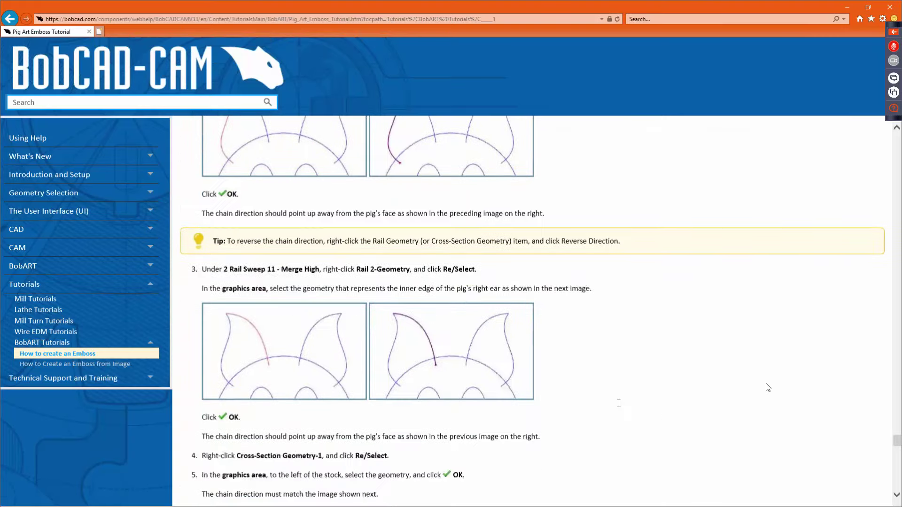
scroll(279, 386, "down", 3)
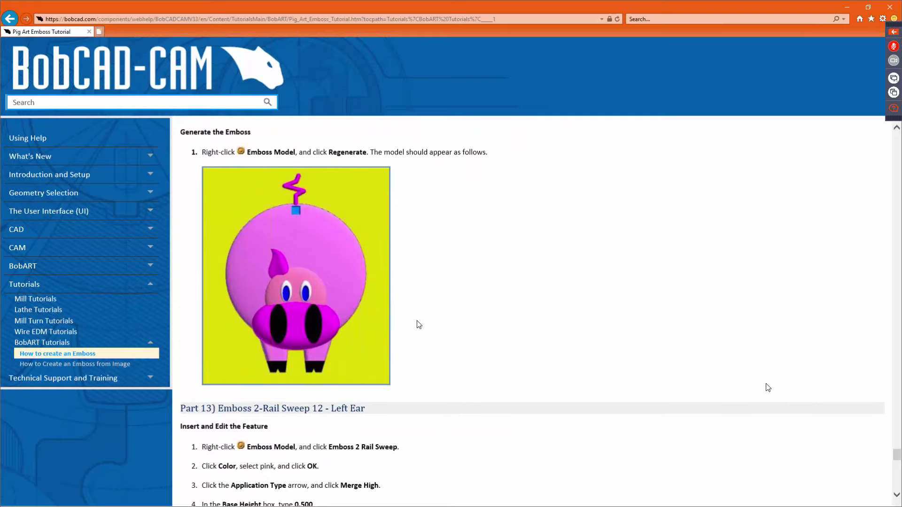
scroll(418, 325, "down", 6)
scroll(419, 329, "down", 5)
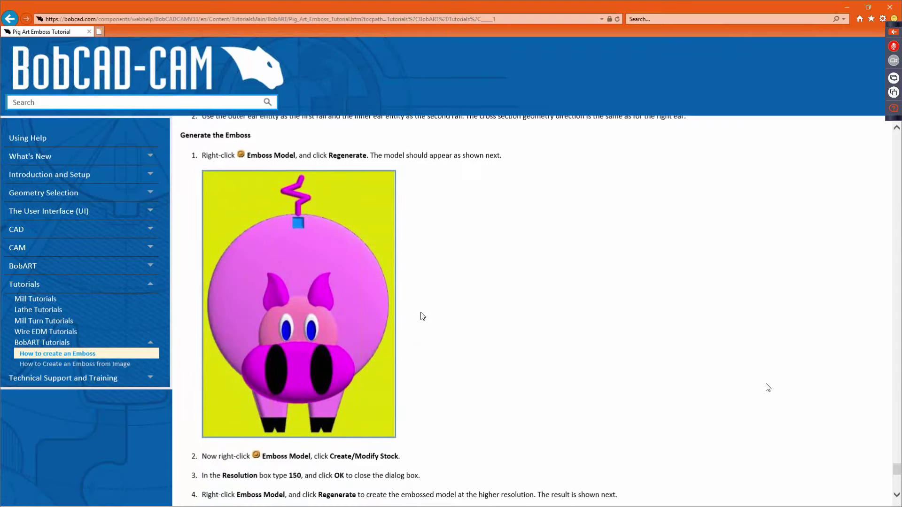
scroll(431, 313, "down", 10)
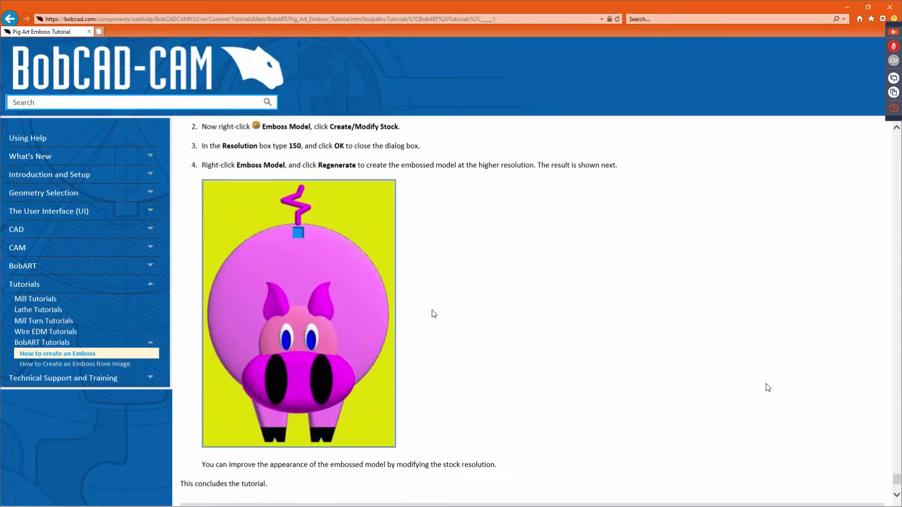
scroll(355, 312, "up", 1)
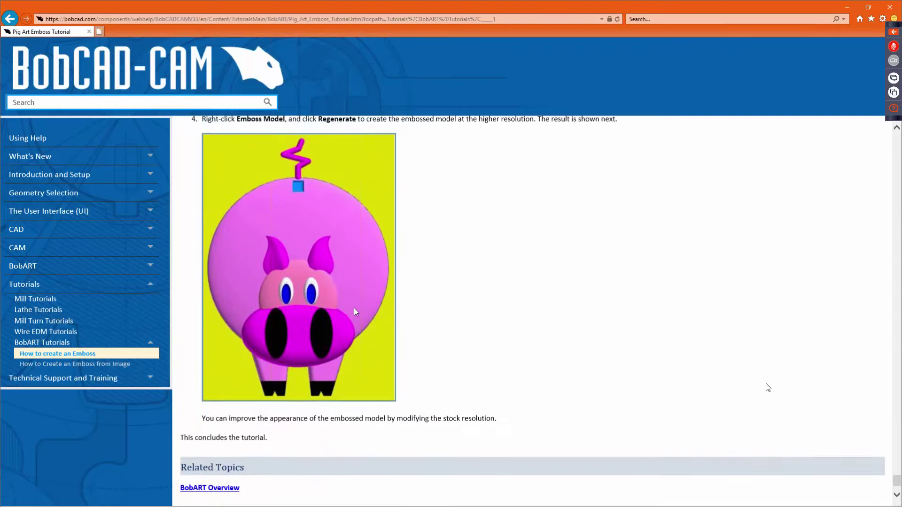
Return to the Batman.bbcd drawing in BobCAD-CAM and set the emboss model's stock resolution to 150.
left_click(852, 8)
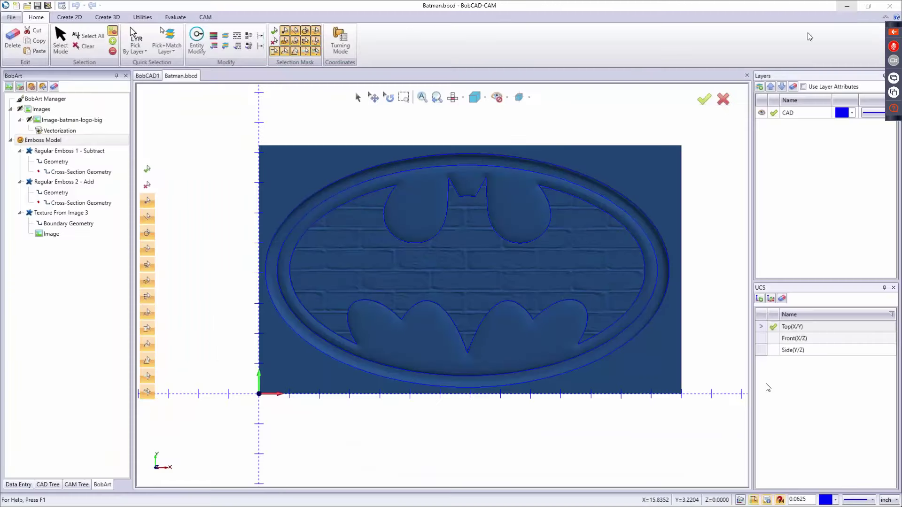
right_click(50, 141)
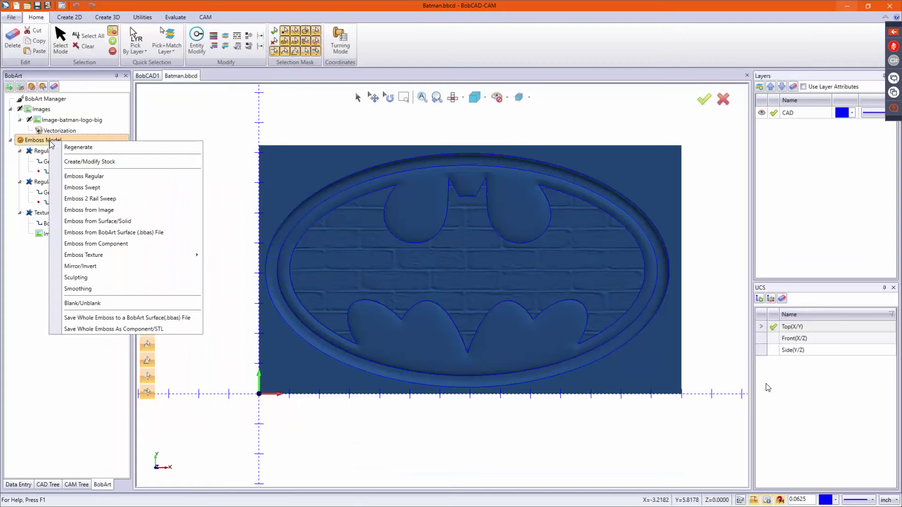
left_click(75, 165)
double_click(395, 242)
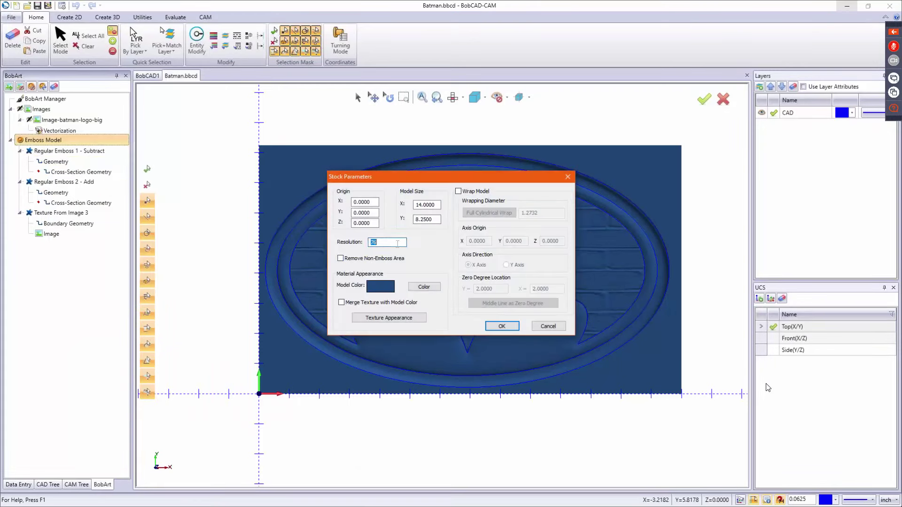
type("150")
key("Return")
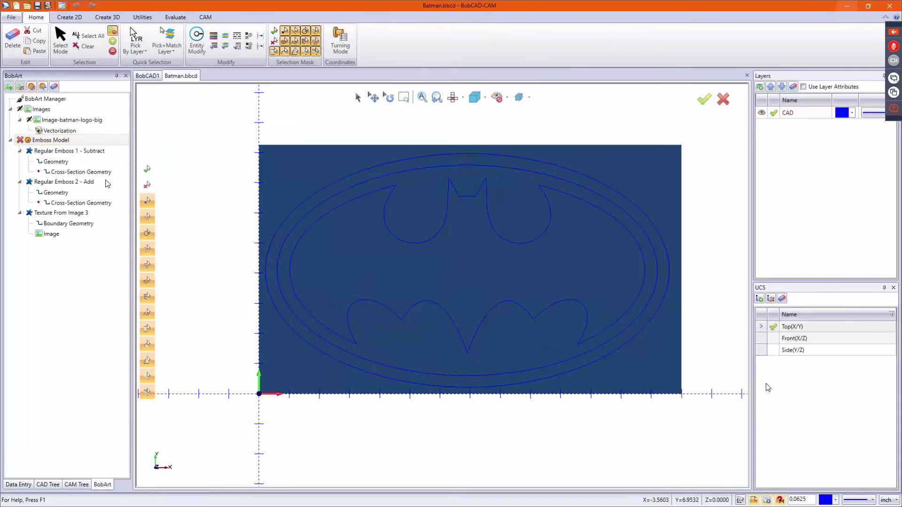
Regenerate the emboss model at the new stock resolution and tilt the relief slightly.
right_click(47, 140)
left_click(69, 148)
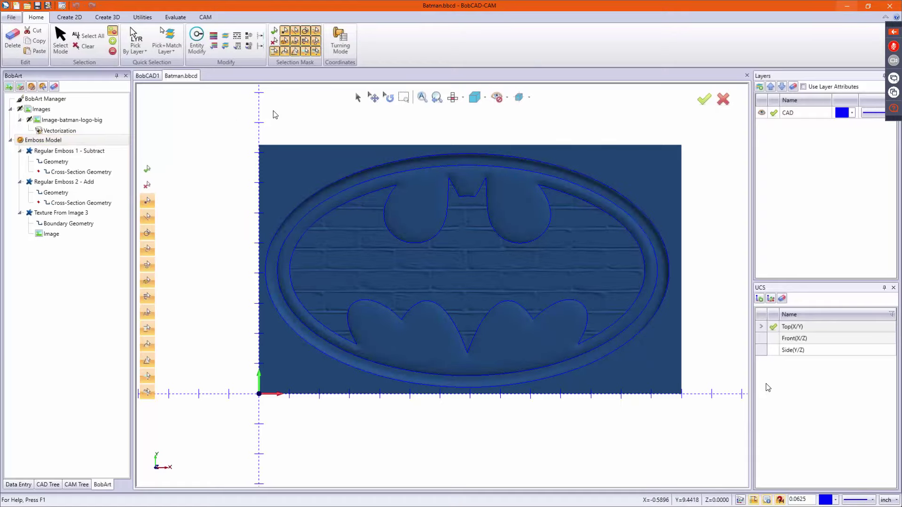
middle_click_drag(463, 243, 470, 237)
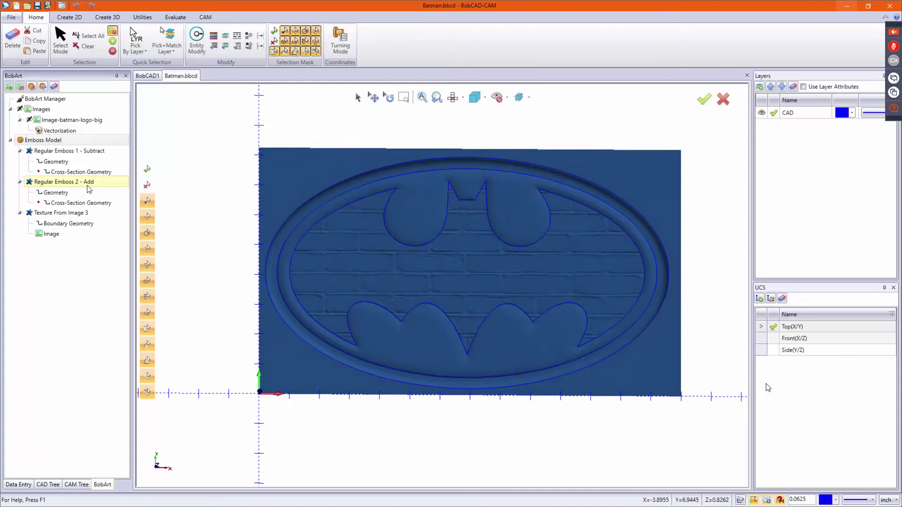
Edit Regular Emboss 2, keeping the Convex Ellipse cross section and setting its major axis to 0.25.
right_click(80, 181)
left_click(91, 186)
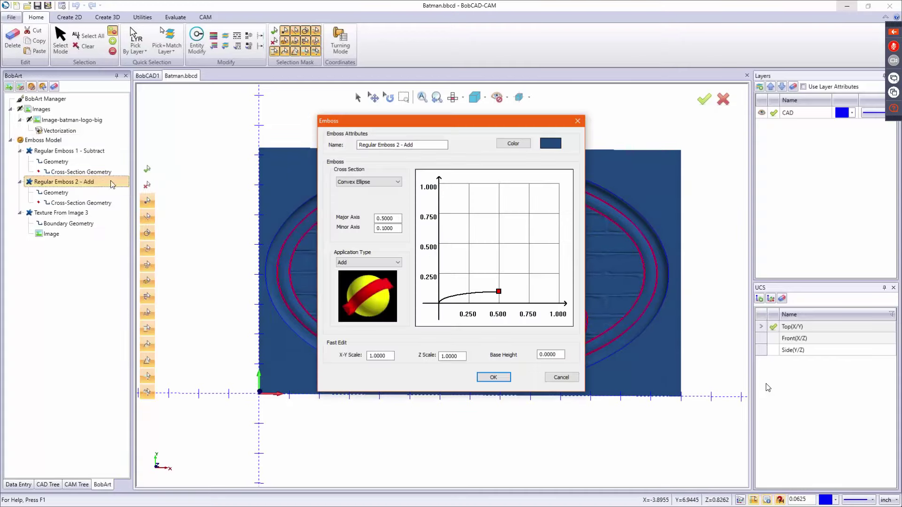
left_click(374, 183)
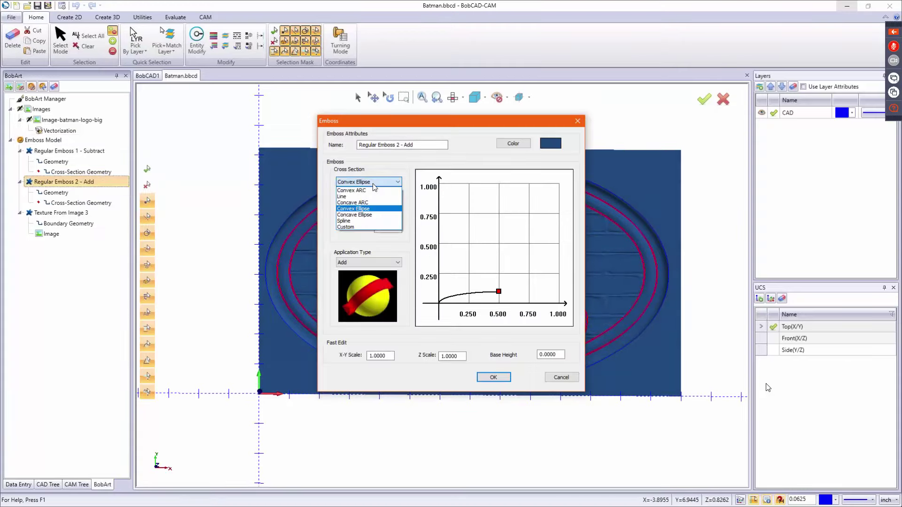
left_click(374, 209)
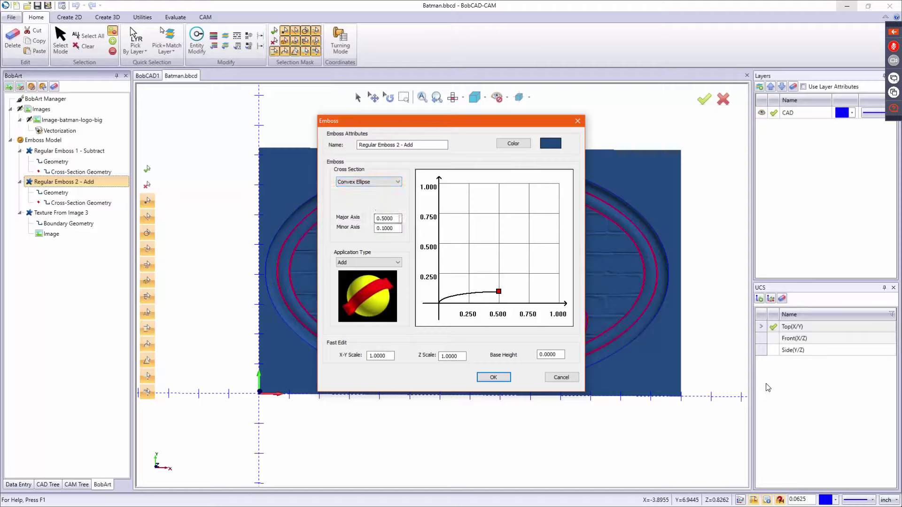
double_click(399, 219)
type(".25")
key("Return")
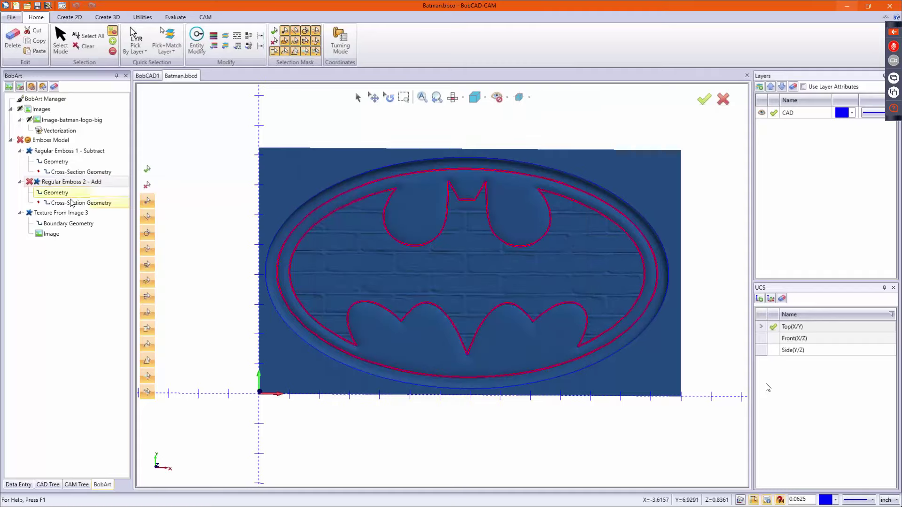
Regenerate the emboss model with the edited cross section of Regular Emboss 2.
left_click(51, 141)
right_click(50, 140)
left_click(64, 147)
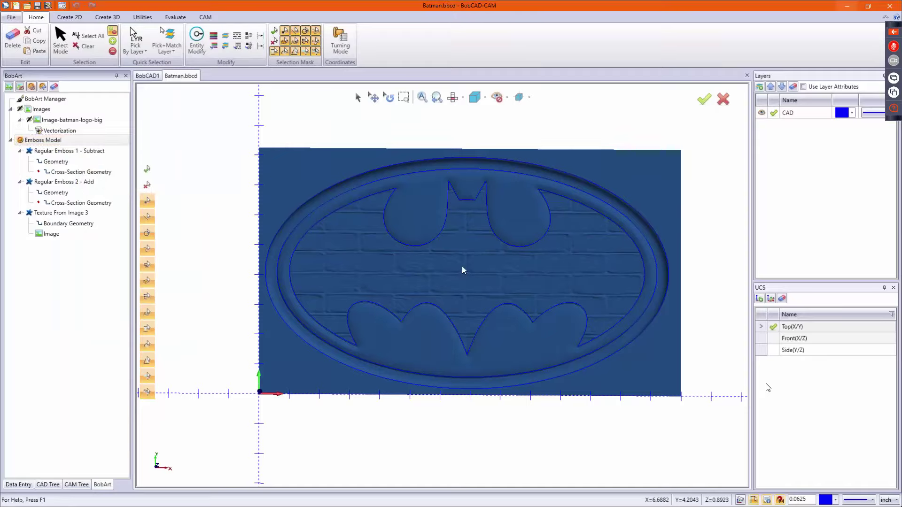
Examine the edges of the raised bat shape and the brick texture up close, at an angle and from the top.
scroll(461, 190, "up", 3)
scroll(462, 192, "up", 2)
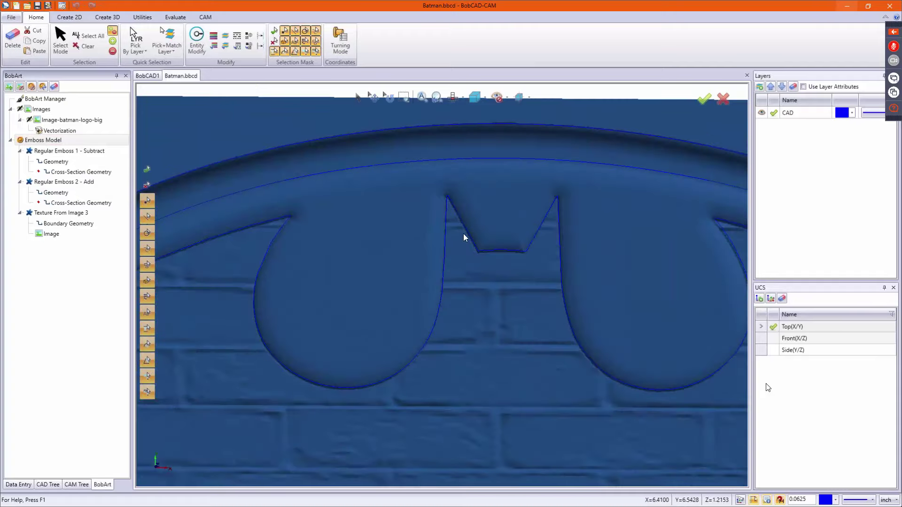
middle_click_drag(524, 288, 527, 281)
scroll(527, 281, "down", 5)
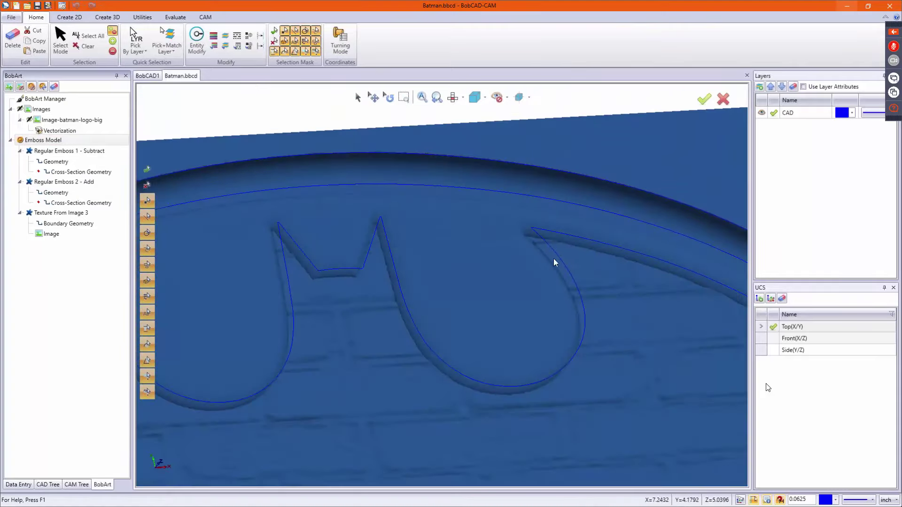
scroll(464, 337, "down", 4)
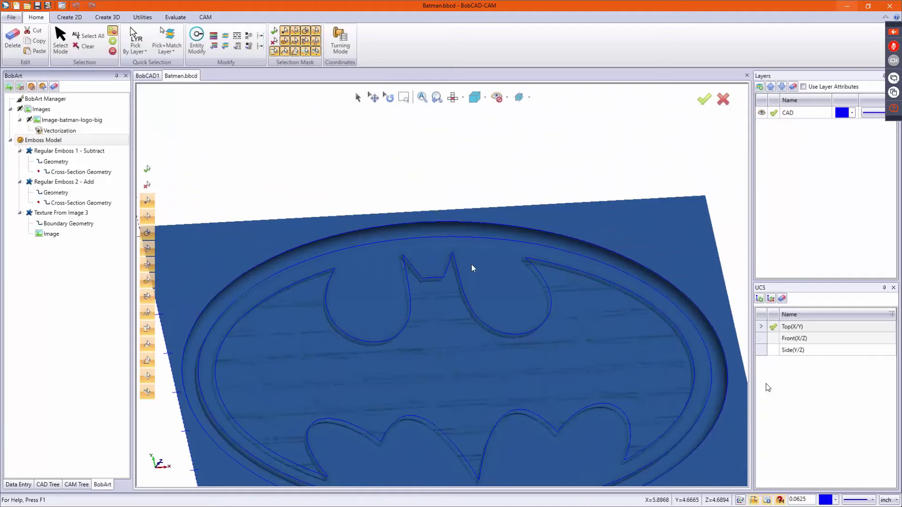
middle_click_drag(485, 283, 480, 295)
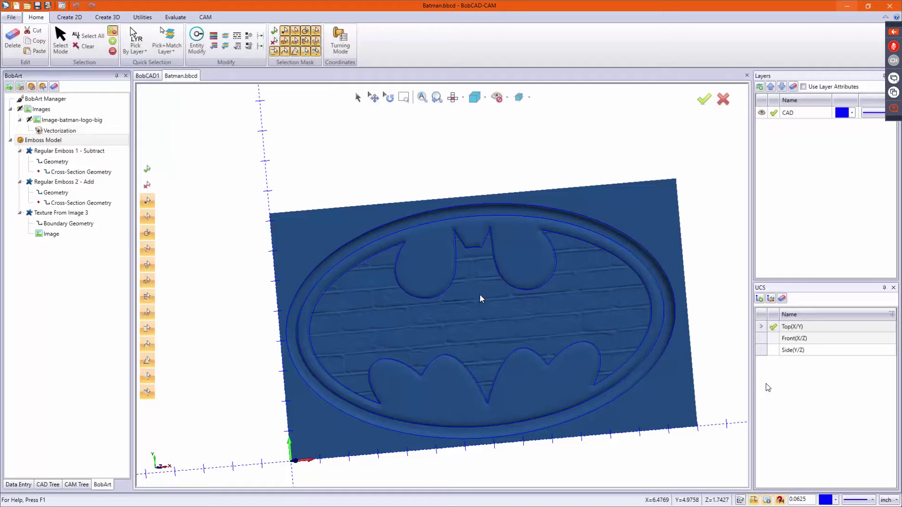
key("t")
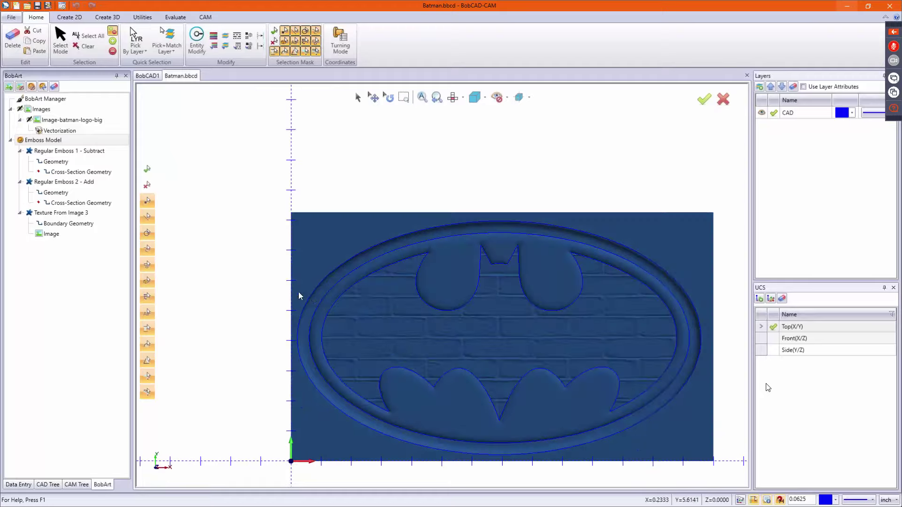
scroll(297, 291, "down", 3)
scroll(389, 340, "up", 3)
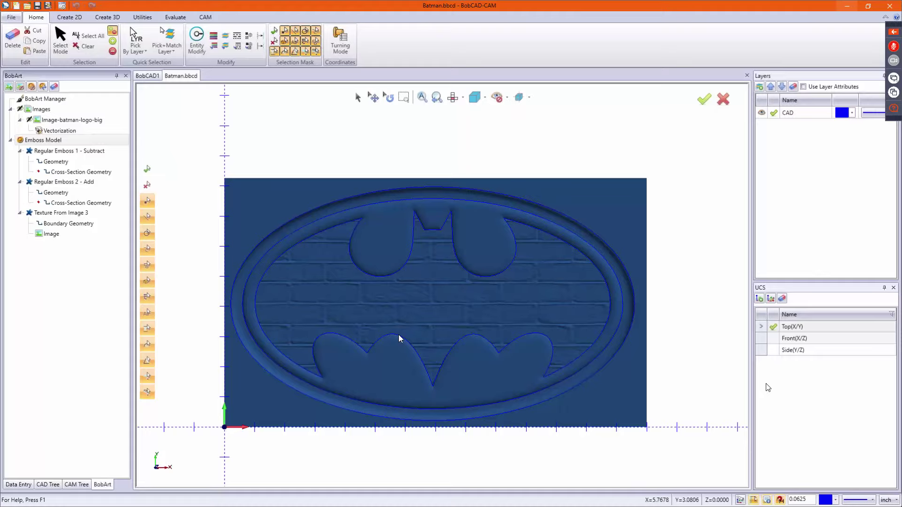
Close the Batman.bbcd document and answer the closing prompt, leaving the blank BobCAD1 document open.
left_click(747, 75)
left_click(484, 276)
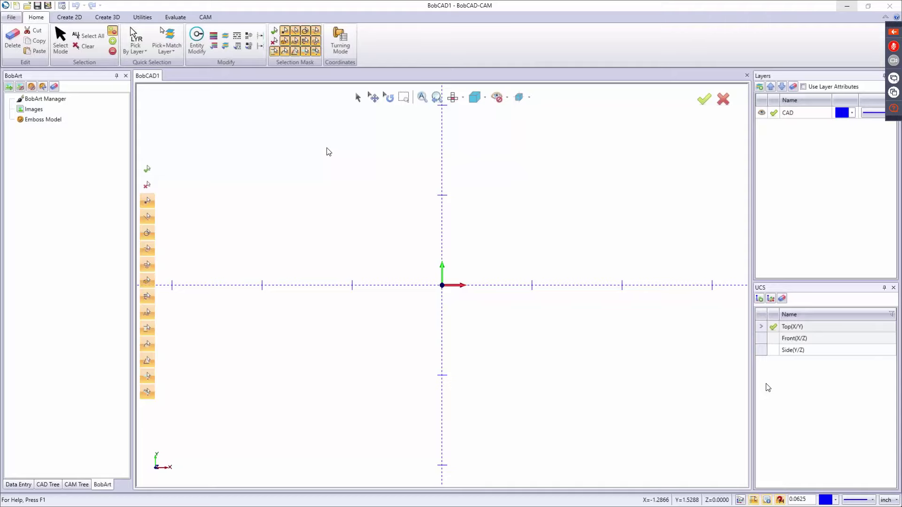
Browse for a file to open in Section 28 - Border & Frame Designs, Border & Frame Designs 11 DXF Files, showing All Supported Files.
left_click(27, 5)
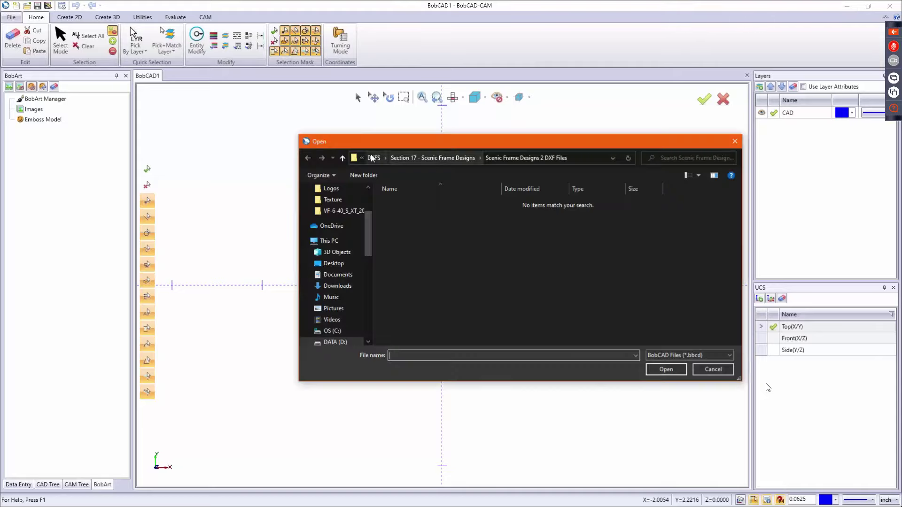
left_click(373, 158)
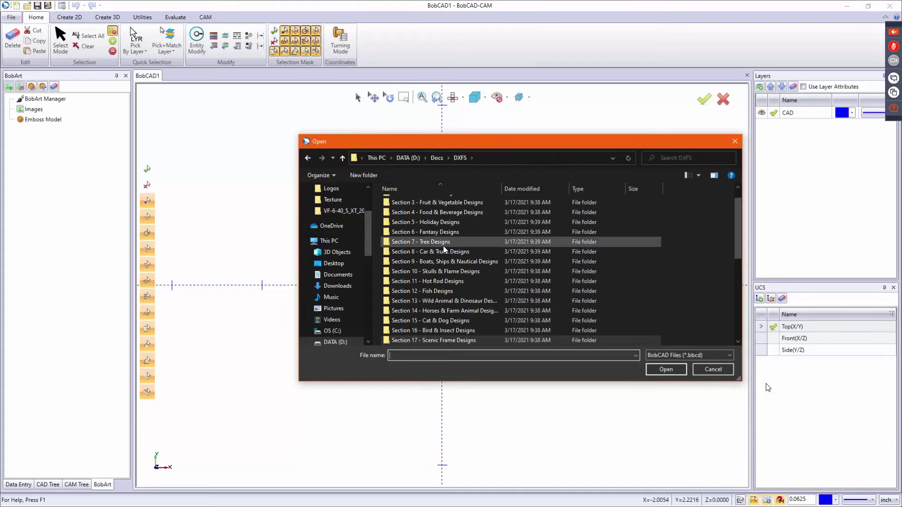
scroll(467, 291, "down", 3)
scroll(464, 292, "down", 1)
double_click(441, 319)
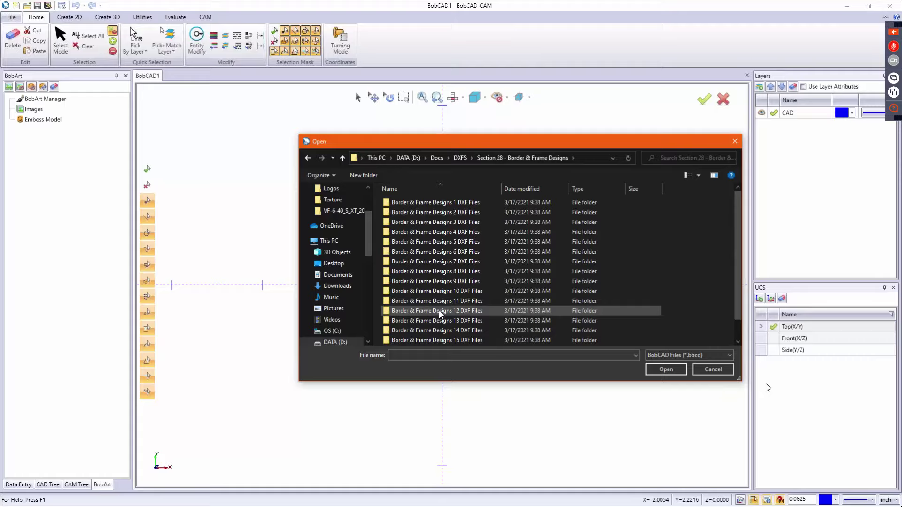
double_click(467, 303)
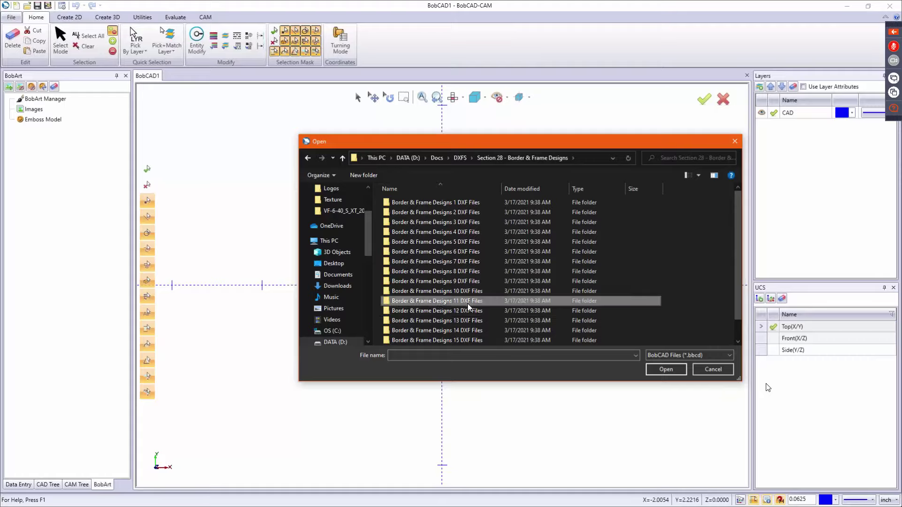
left_click(674, 357)
left_click(681, 445)
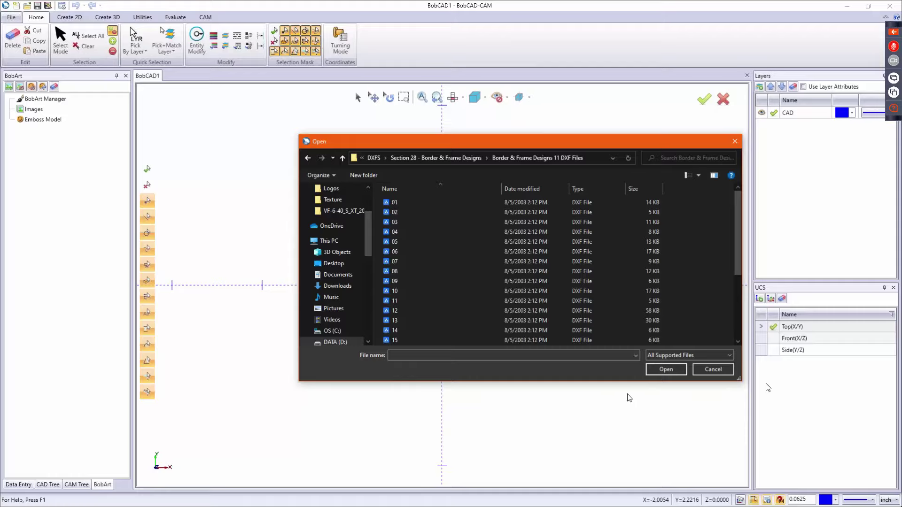
Open the drawing 19 from the Border & Frame Designs 11 DXF Files folder.
scroll(525, 269, "down", 2)
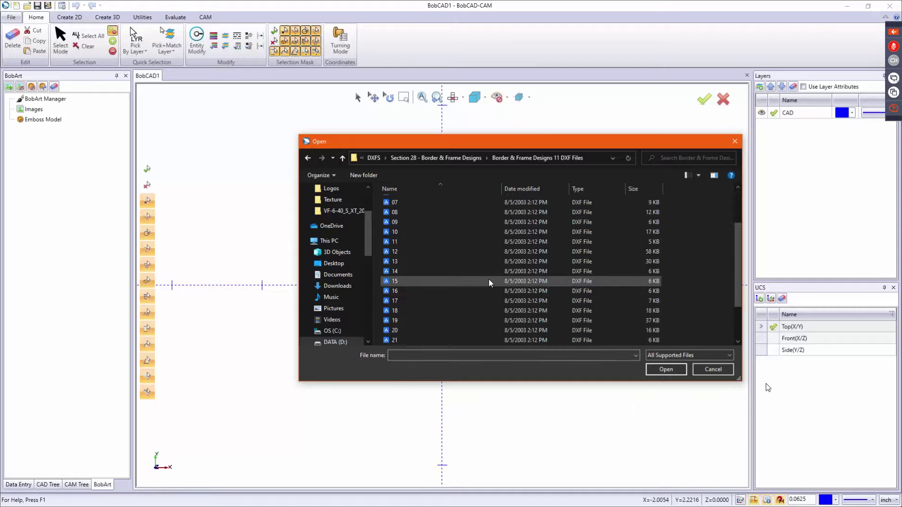
left_click(421, 320)
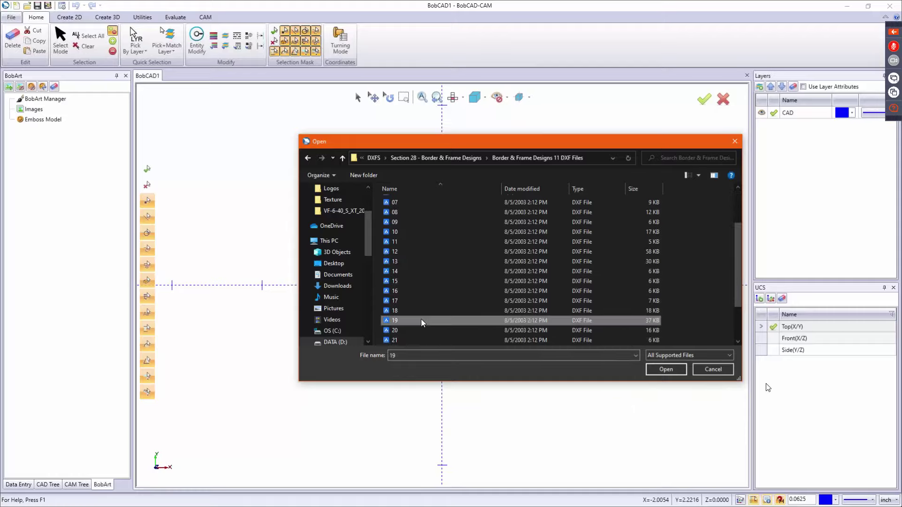
left_click(666, 370)
left_click(458, 284)
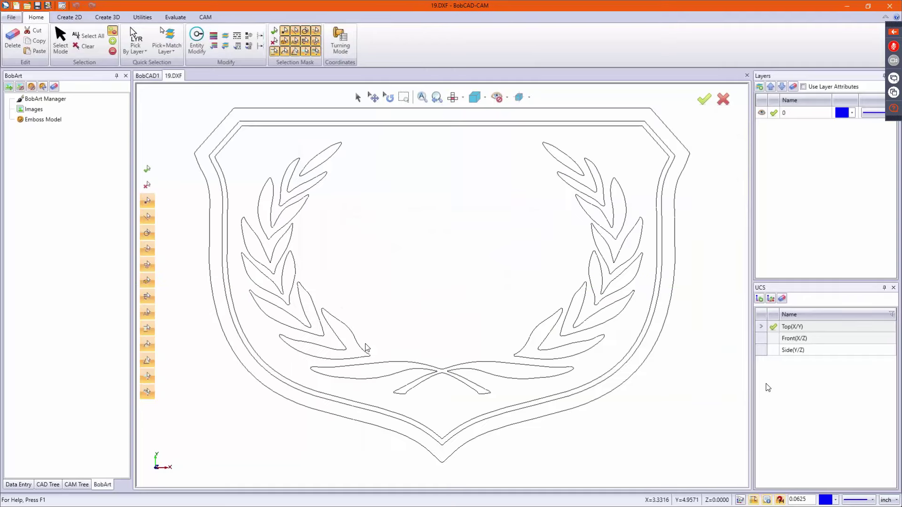
scroll(376, 319, "down", 2)
scroll(407, 325, "up", 1)
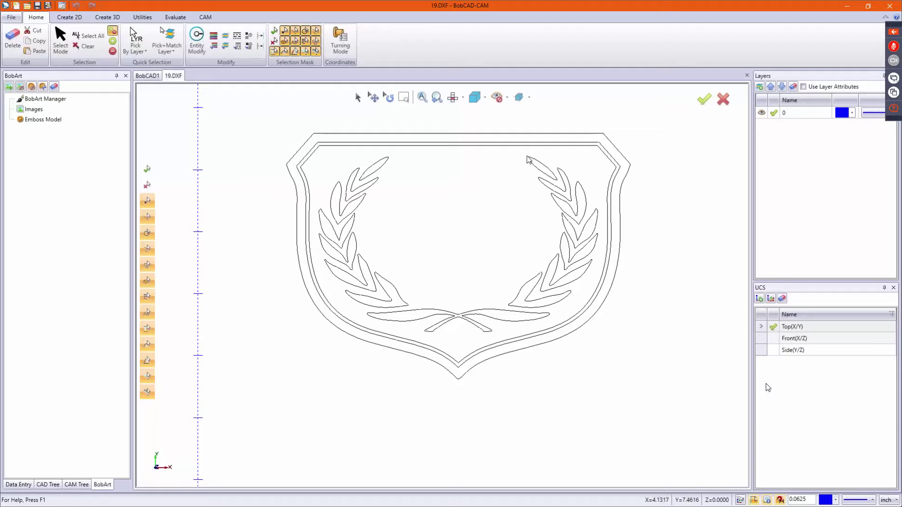
Add a new layer to the shield drawing and name it frame.
right_click(793, 145)
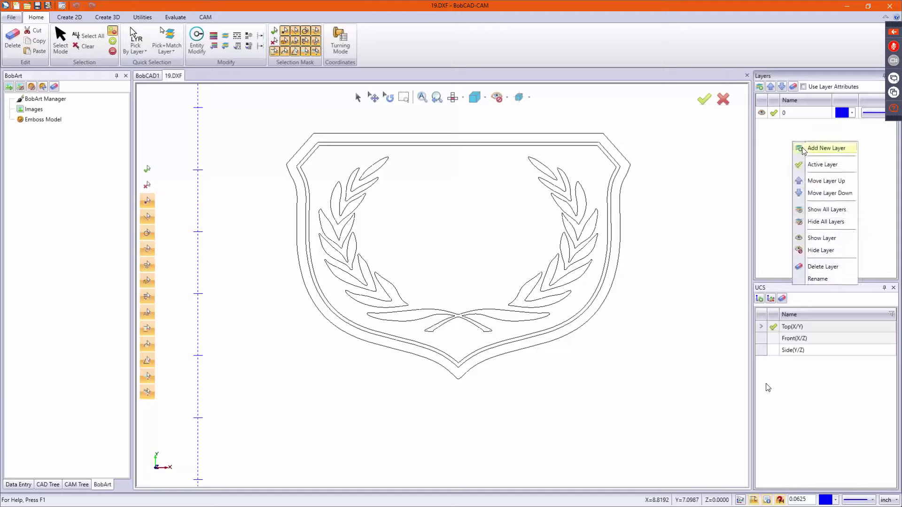
left_click(802, 147)
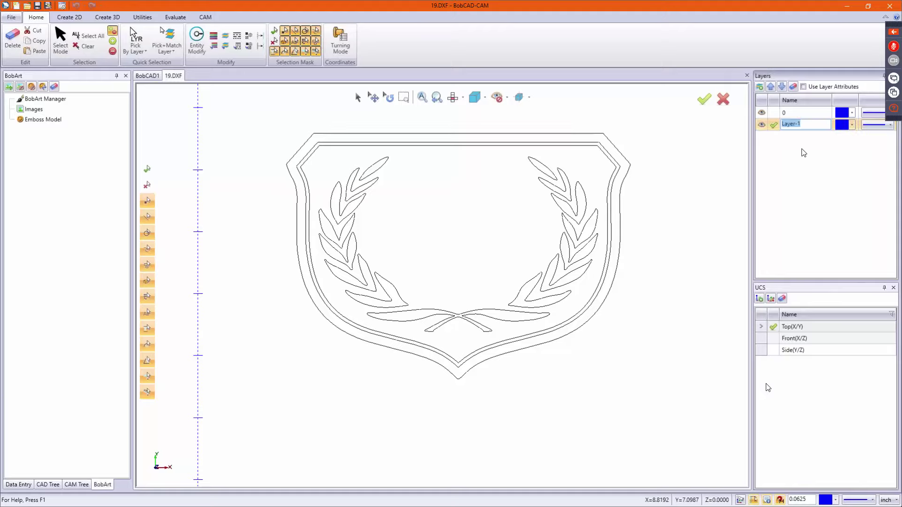
type("frame")
key("Return")
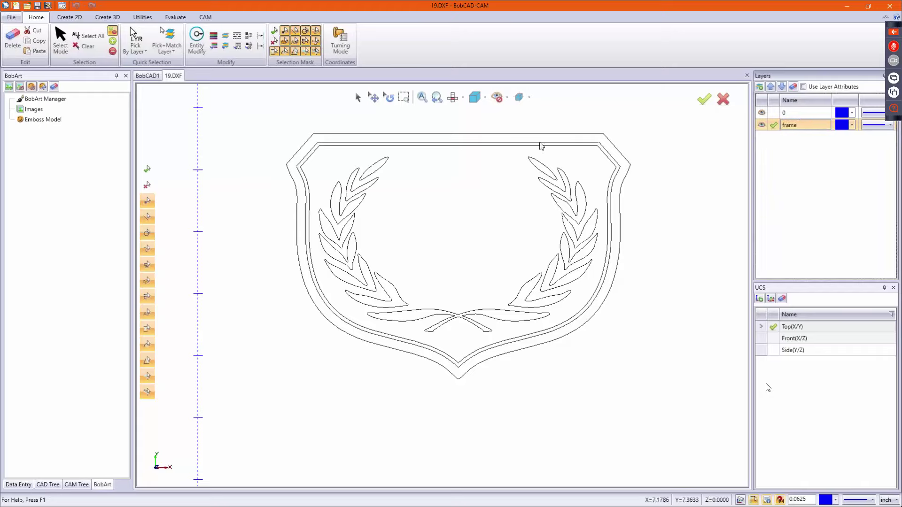
Select all the shield and laurel geometry and assign it to the frame layer.
left_click(358, 98)
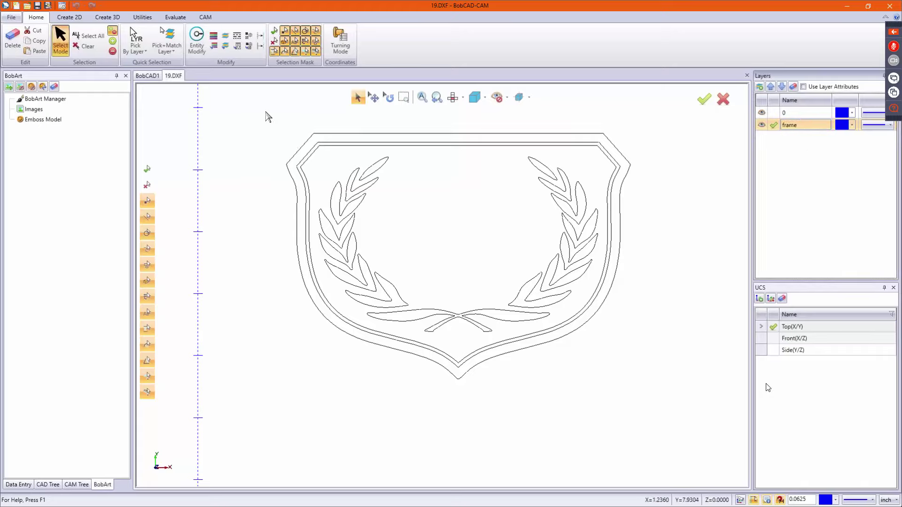
left_click_drag(228, 107, 654, 420)
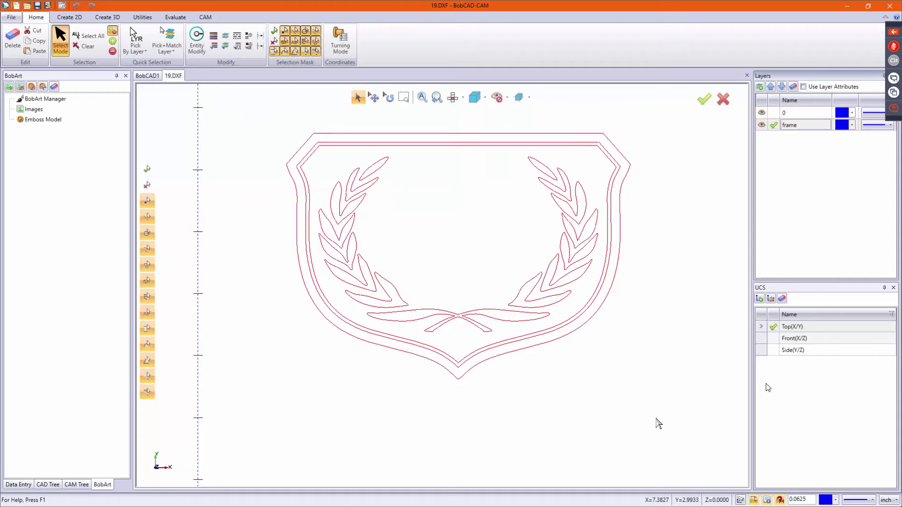
right_click(452, 239)
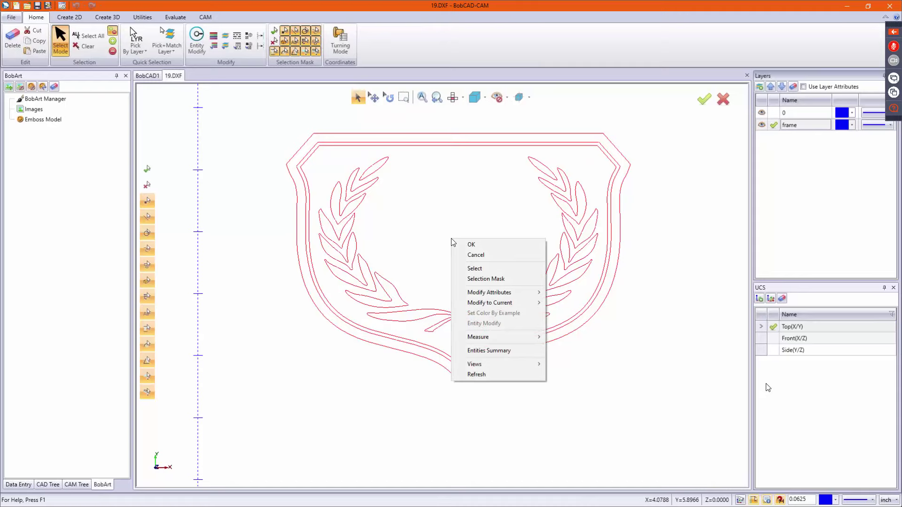
mouse_move(525, 294)
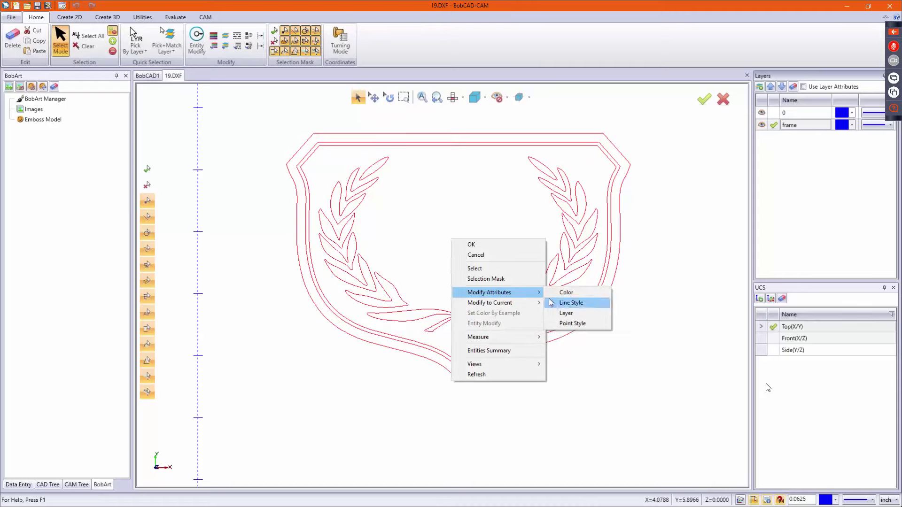
left_click(572, 314)
left_click(441, 222)
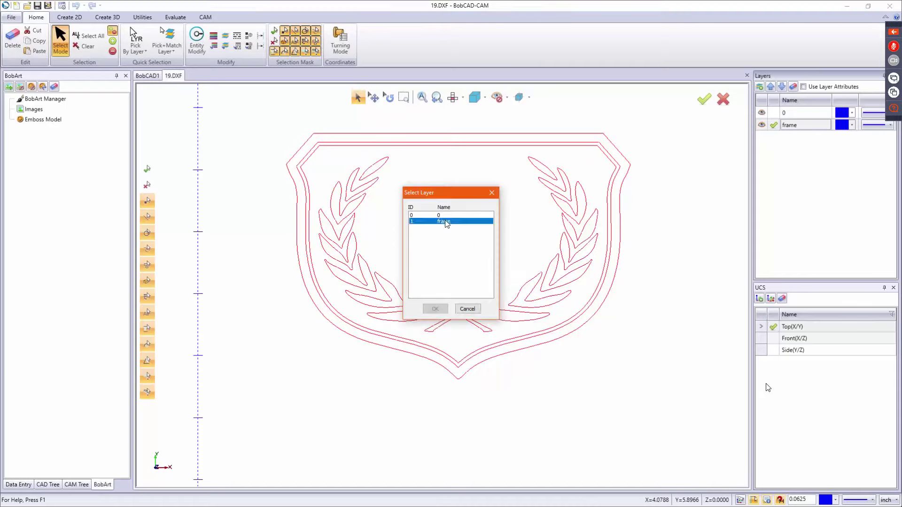
left_click(437, 308)
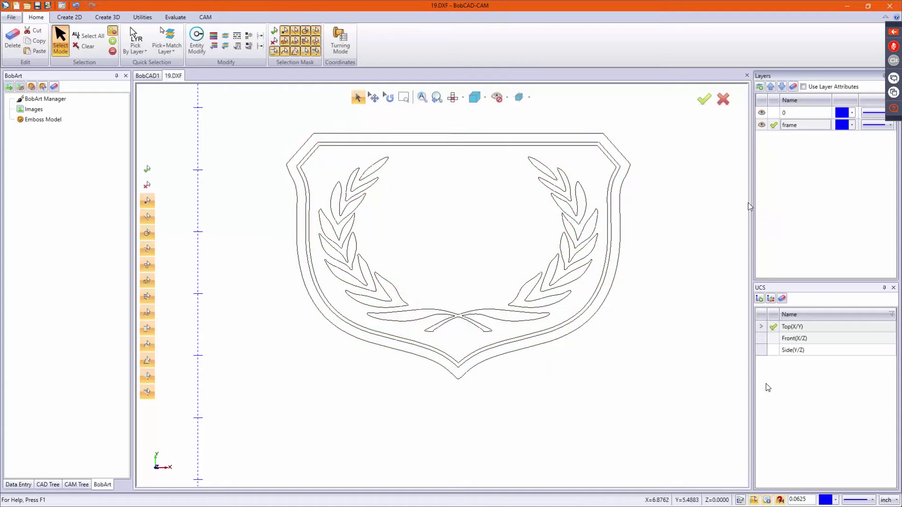
Make layer 0 active and visible, and hide the frame layer.
left_click(761, 114)
left_click(772, 114)
left_click(762, 124)
left_click(761, 113)
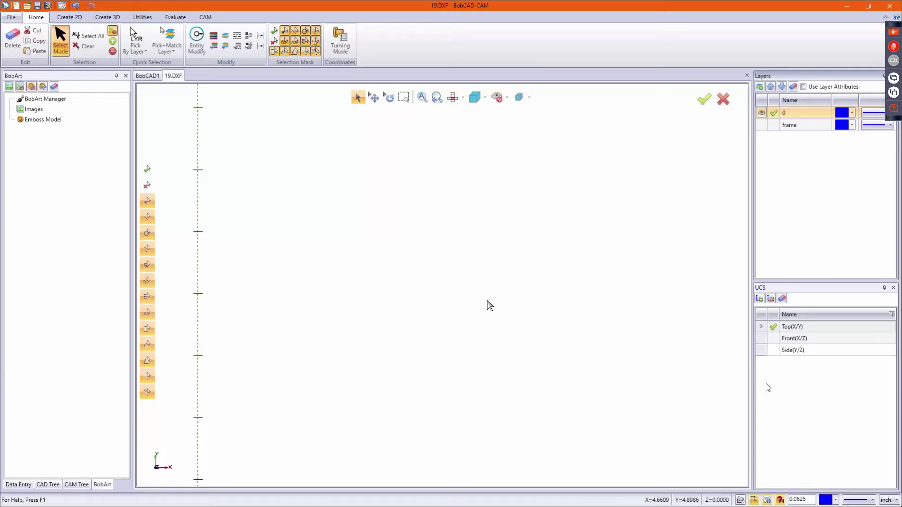
scroll(476, 276, "down", 3)
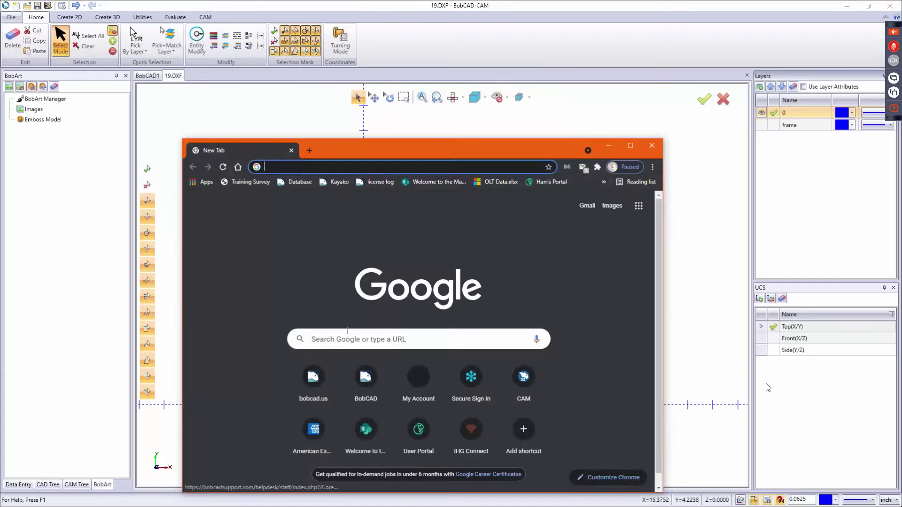
Switch to Chrome, search Google Images for "bobcad logo" and maximize the browser window.
left_click(346, 338)
type("bobcad")
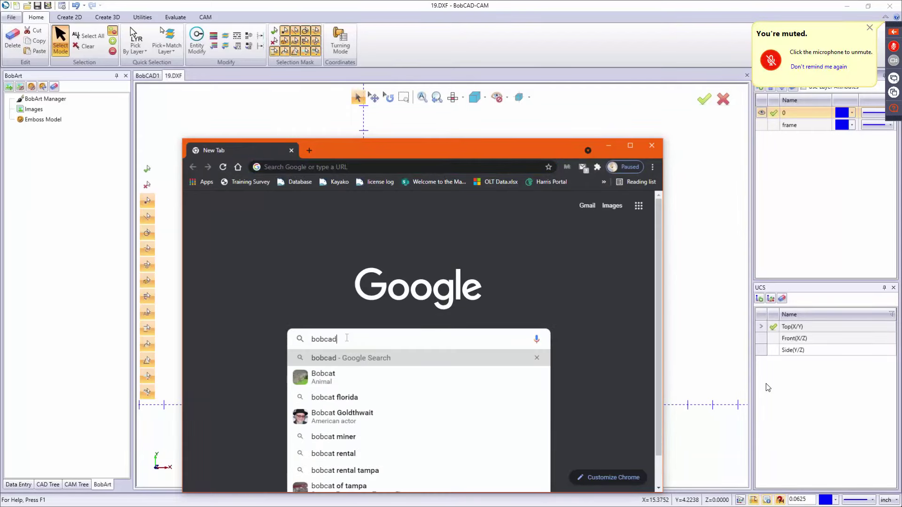
type(" logo")
key("Return")
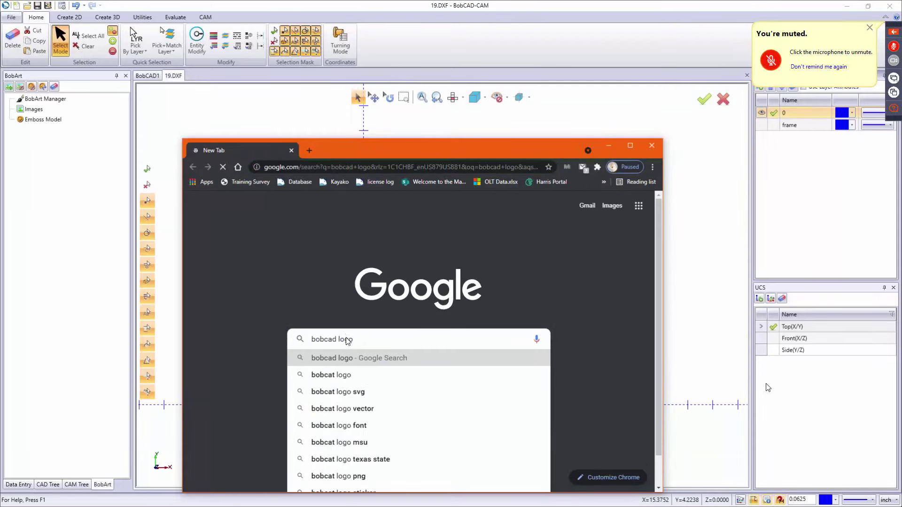
left_click(313, 242)
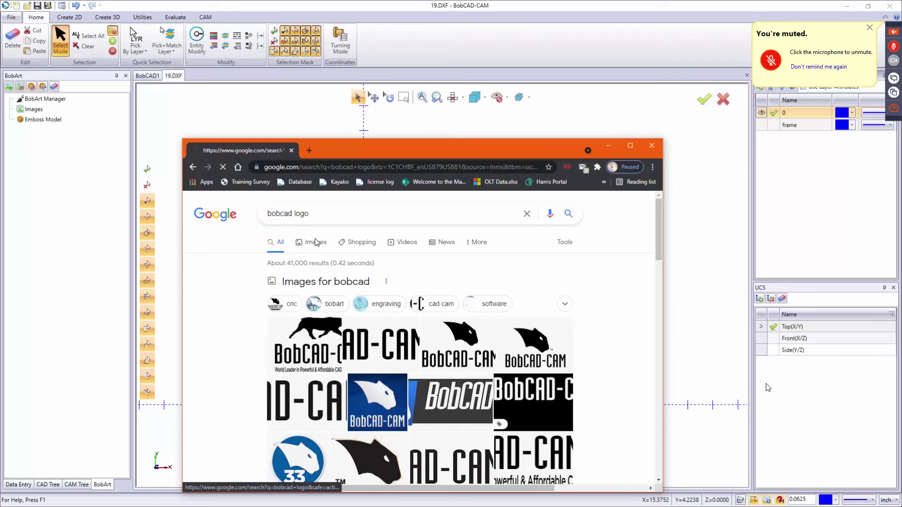
left_click_drag(439, 152, 434, 98)
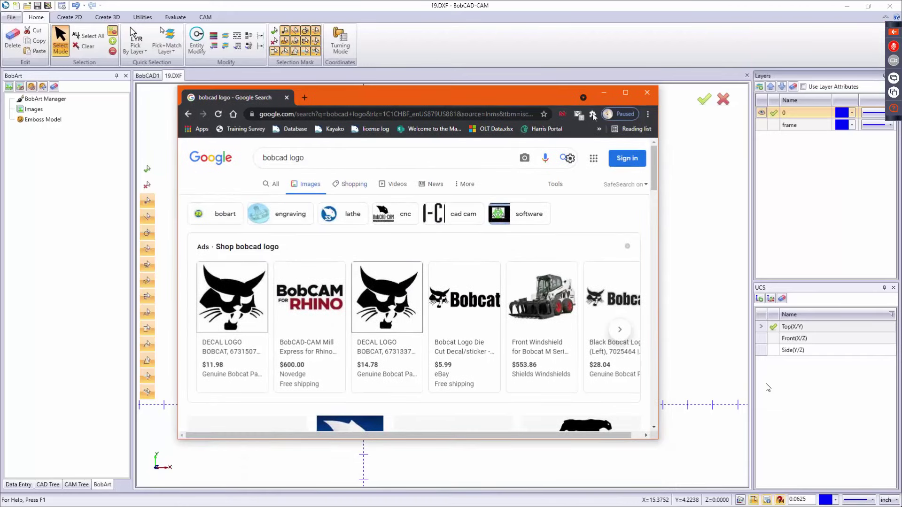
left_click(625, 94)
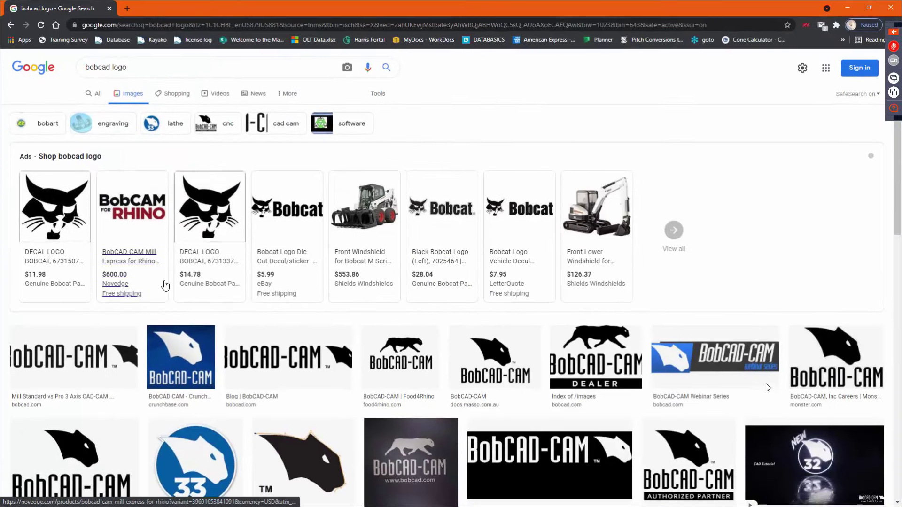
Preview the black panther-head BobCAD-CAM logo from Industrial Machinery Digest among the related images, closing its opened article page.
scroll(303, 372, "down", 1)
scroll(304, 371, "down", 1)
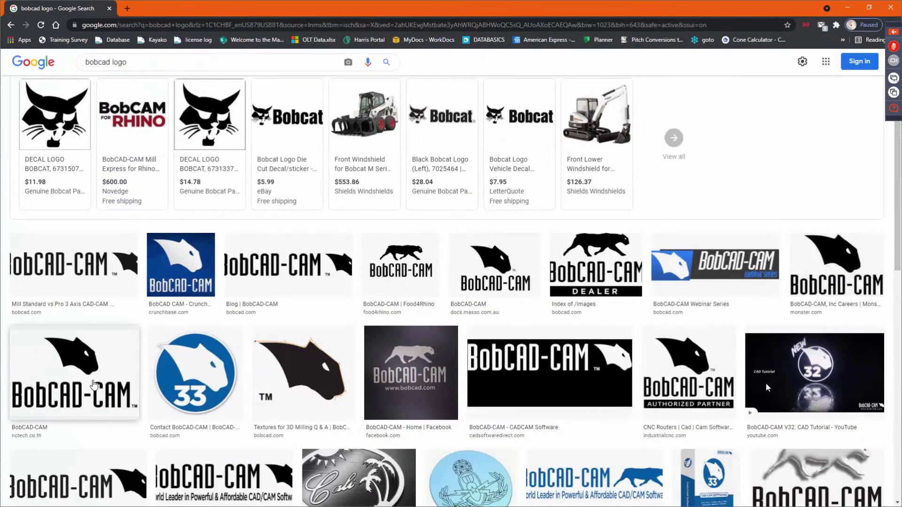
left_click(80, 372)
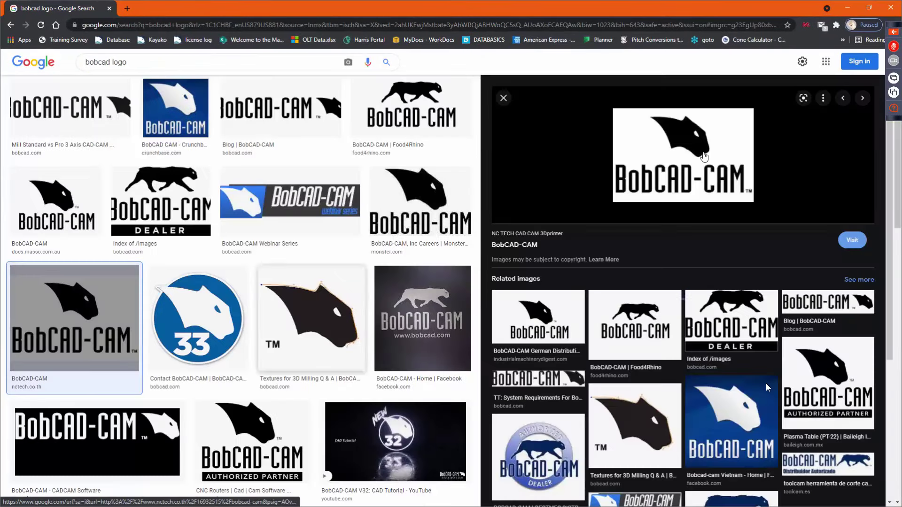
left_click(658, 316)
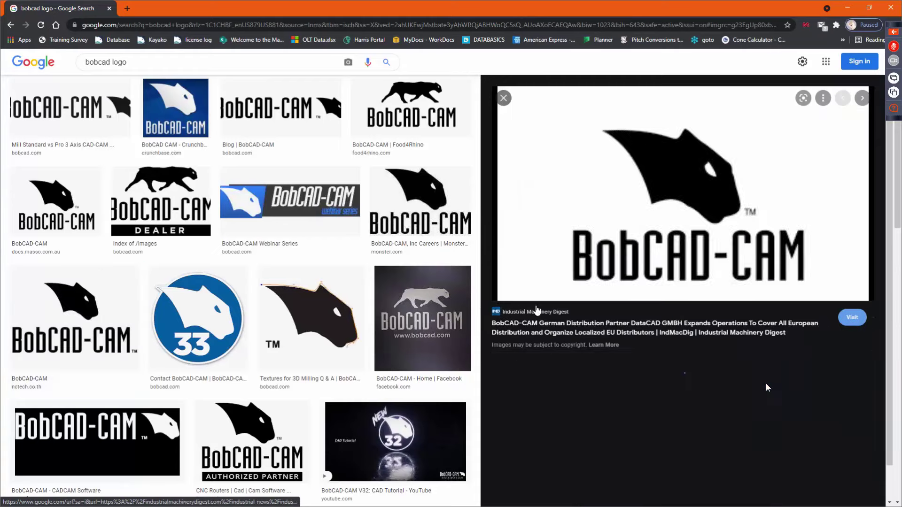
left_click(672, 200)
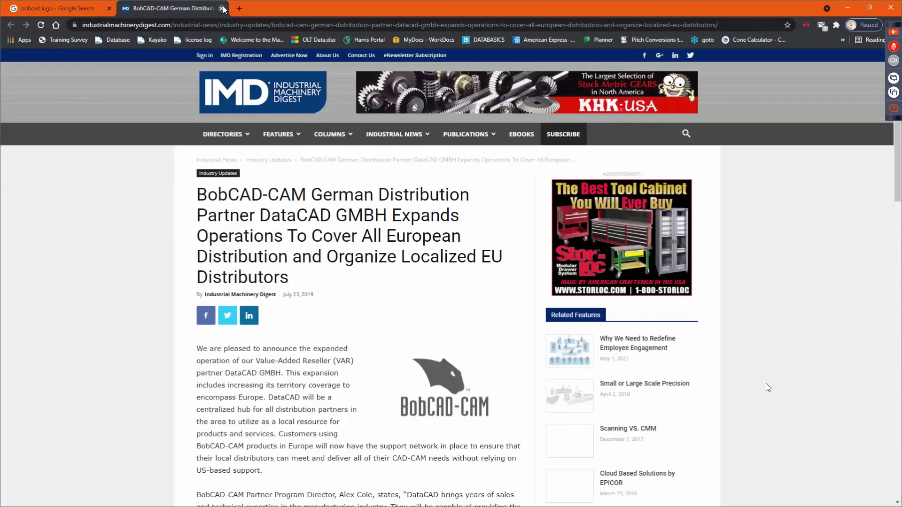
left_click(221, 8)
Save the previewed logo as the JPEG image BobCAD-CAMlogo in the Logos folder under Pictures, bobcad.
right_click(706, 187)
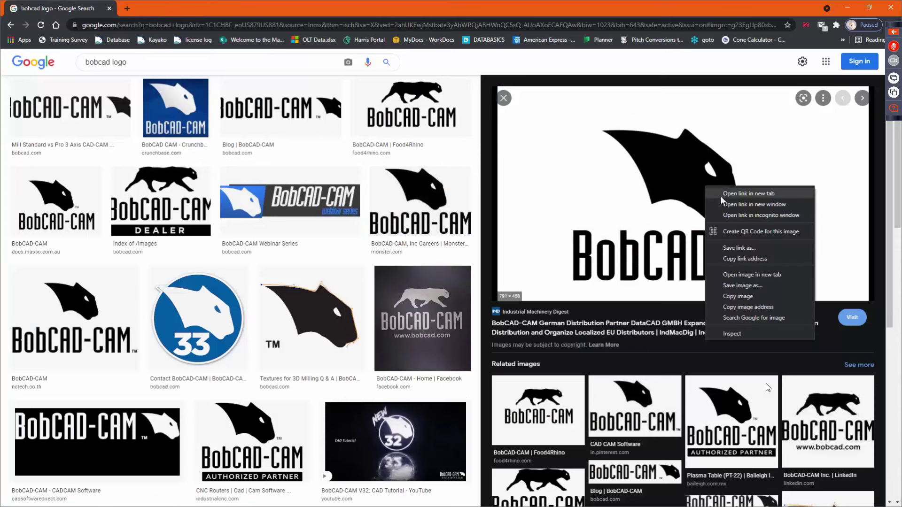
left_click(742, 285)
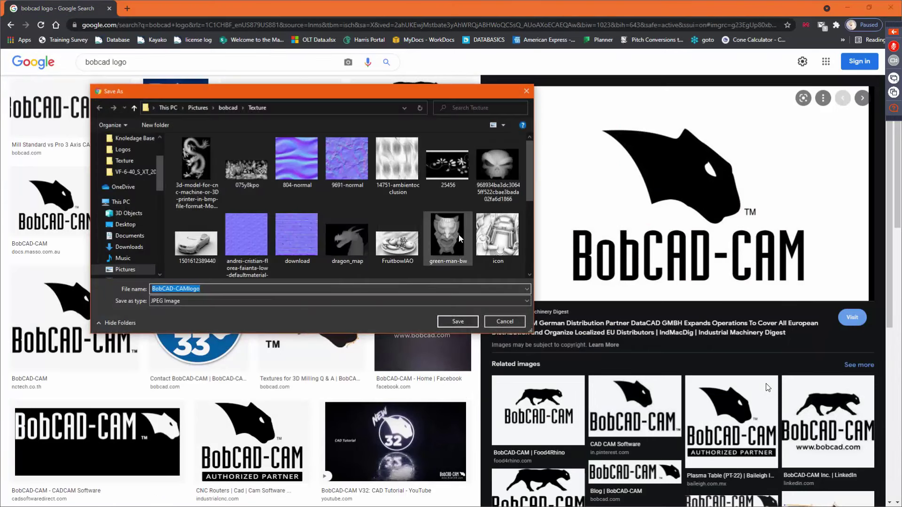
left_click(226, 109)
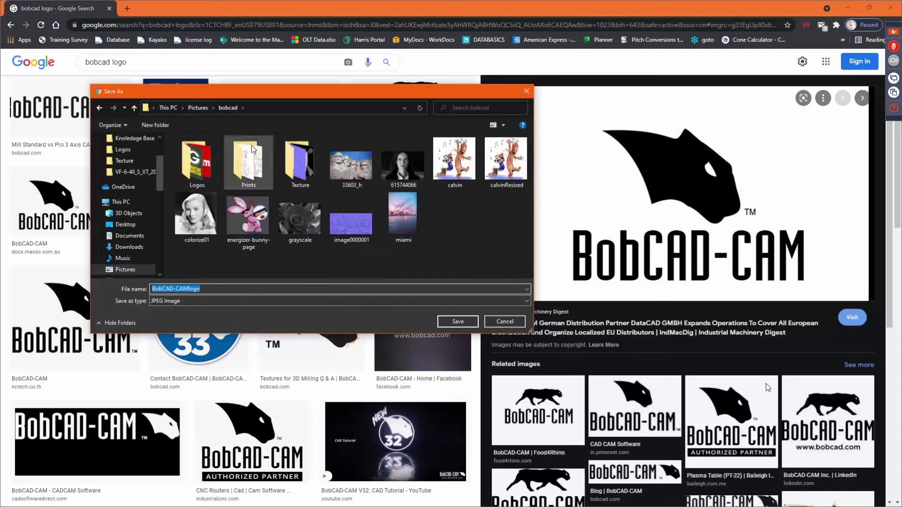
double_click(192, 160)
left_click(457, 321)
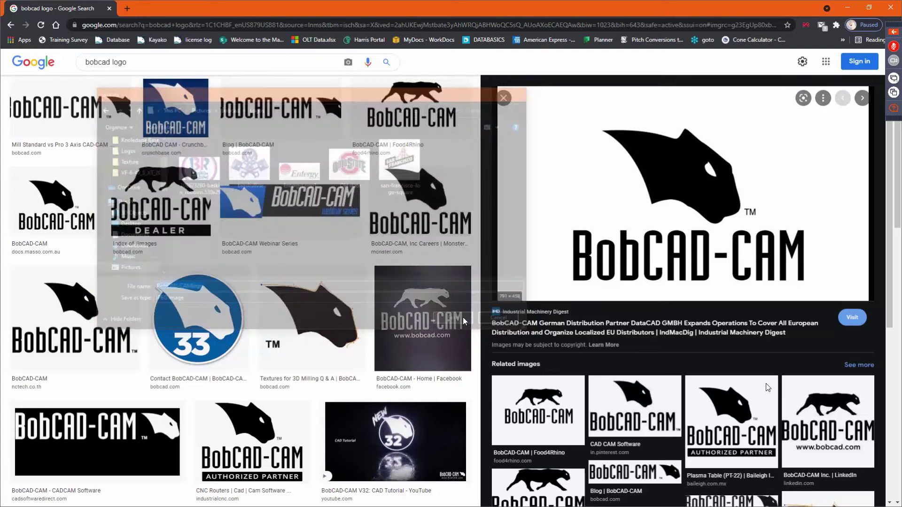
Return to BobCAD-CAM and add the BobCAD-CAMlogo JPEG from the bobcad Logos folder to the BobART images.
left_click(850, 7)
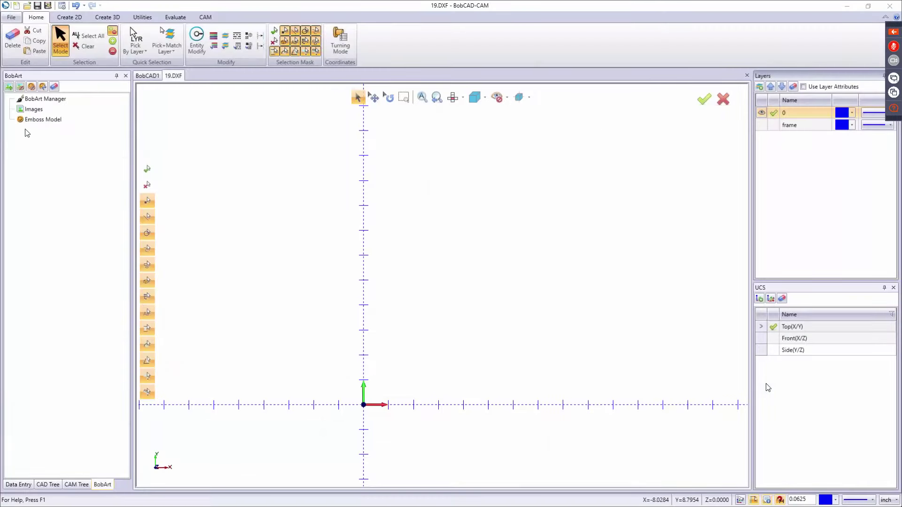
right_click(37, 111)
left_click(58, 118)
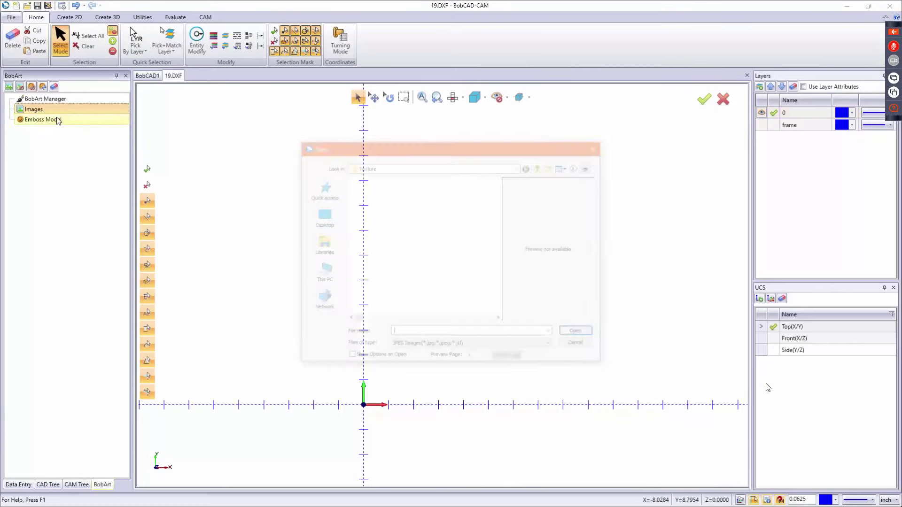
left_click(498, 167)
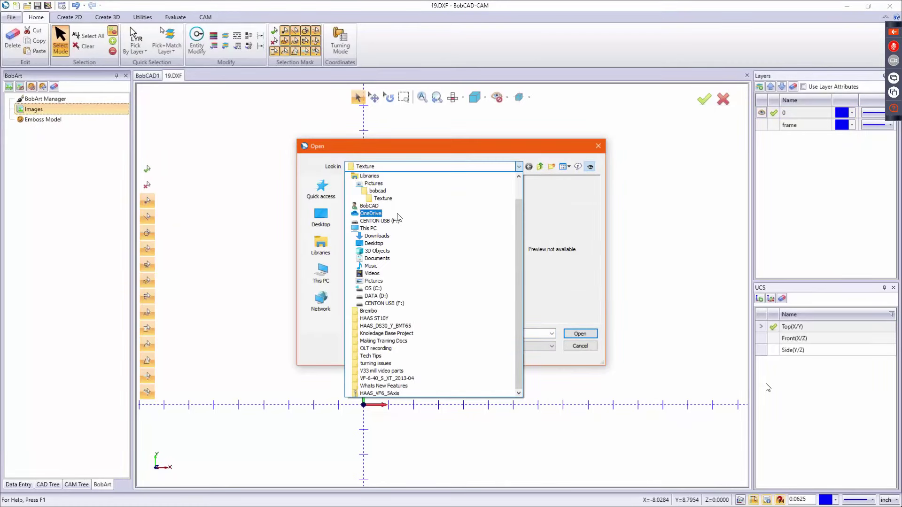
left_click(384, 191)
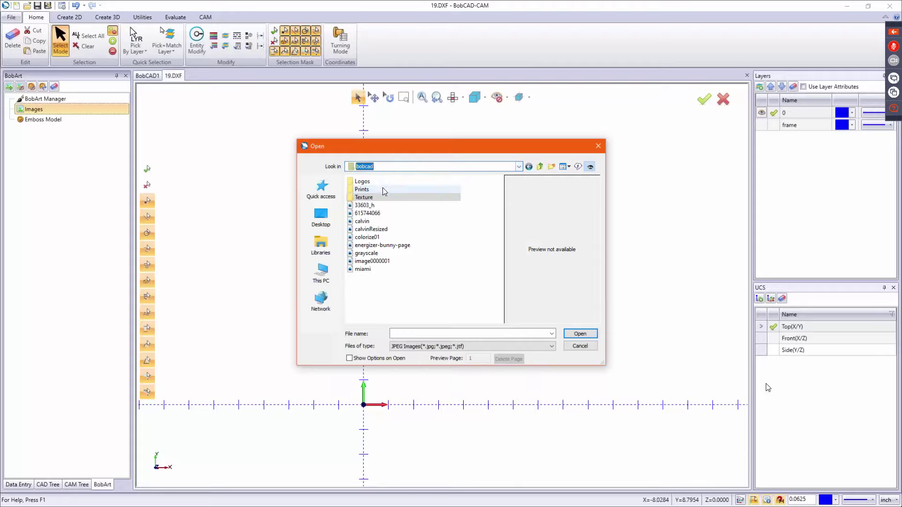
double_click(362, 181)
left_click(381, 206)
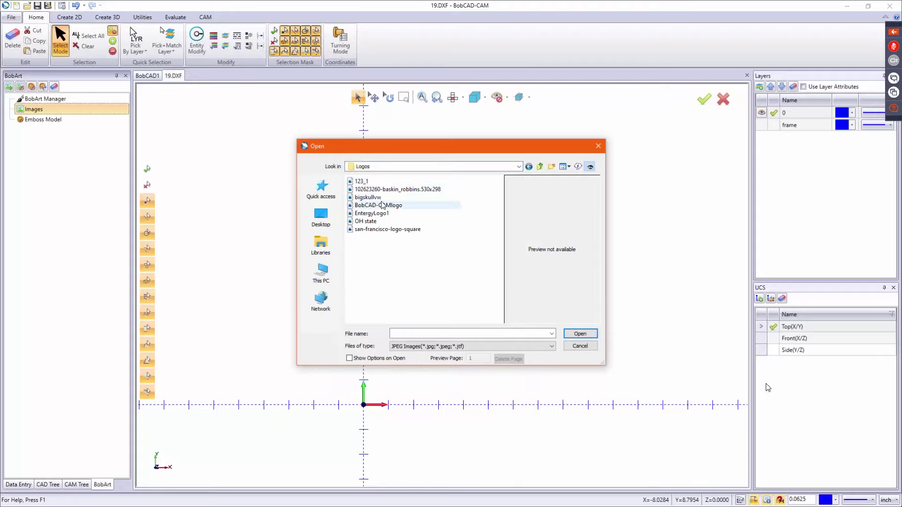
left_click(581, 334)
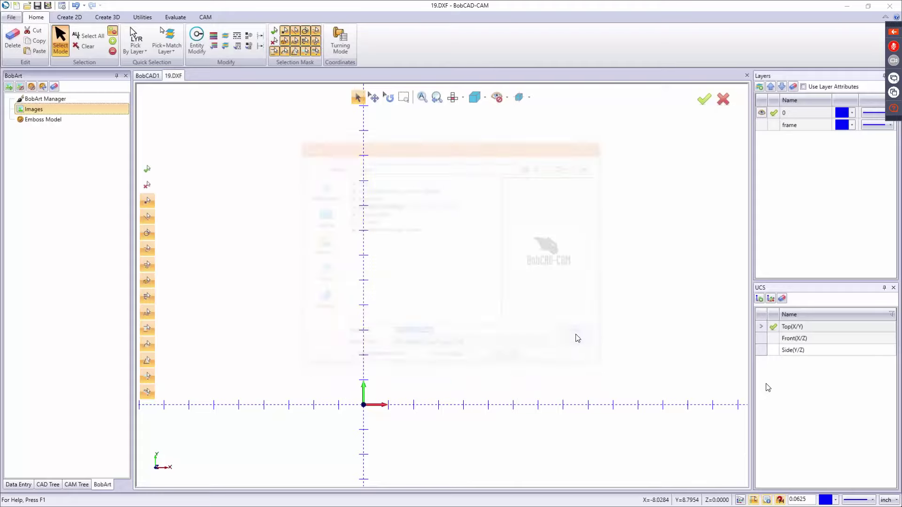
Vectorize the BobCAD-CAM logo image with the 2-level black/white strategy at the default settings, and hide the image to show its outlines.
scroll(487, 350, "up", 2)
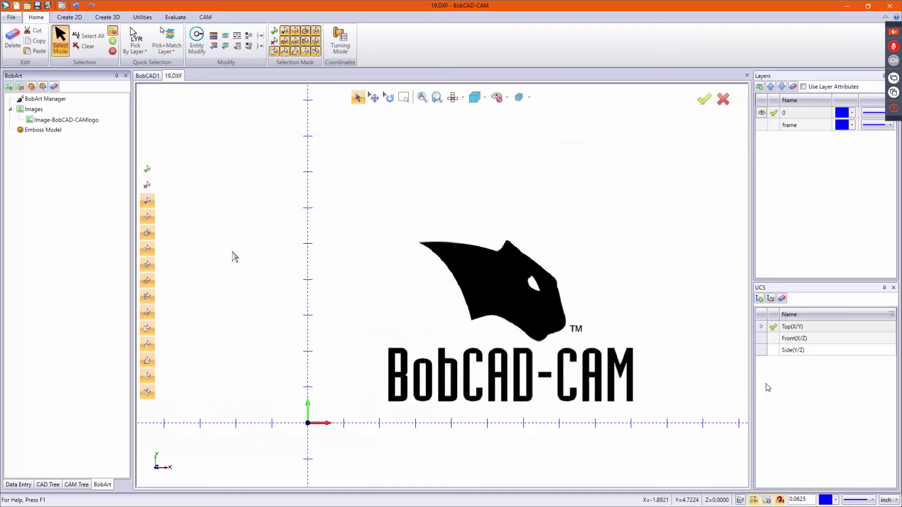
right_click(59, 120)
left_click(76, 132)
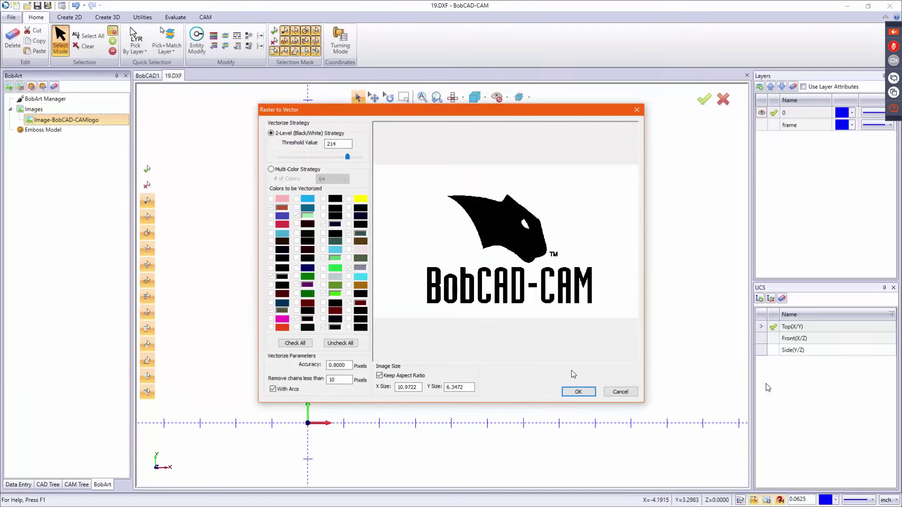
left_click(579, 392)
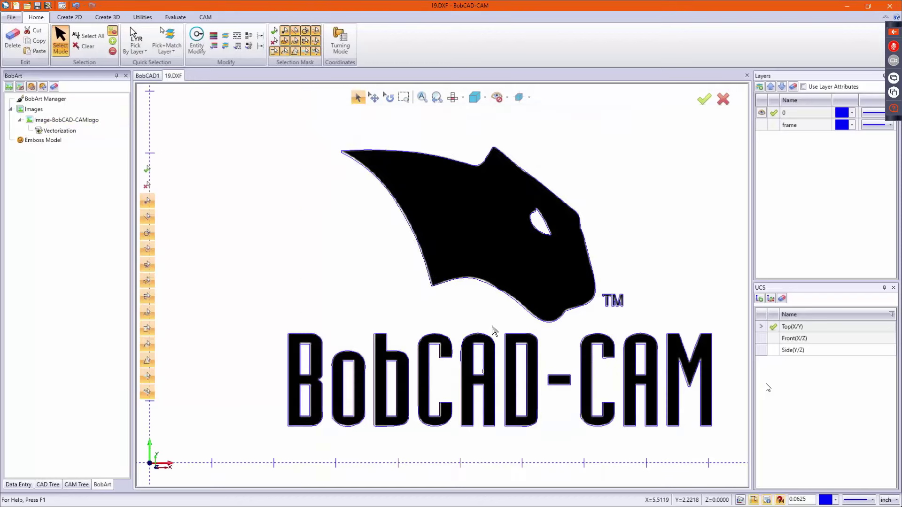
scroll(494, 330, "down", 1)
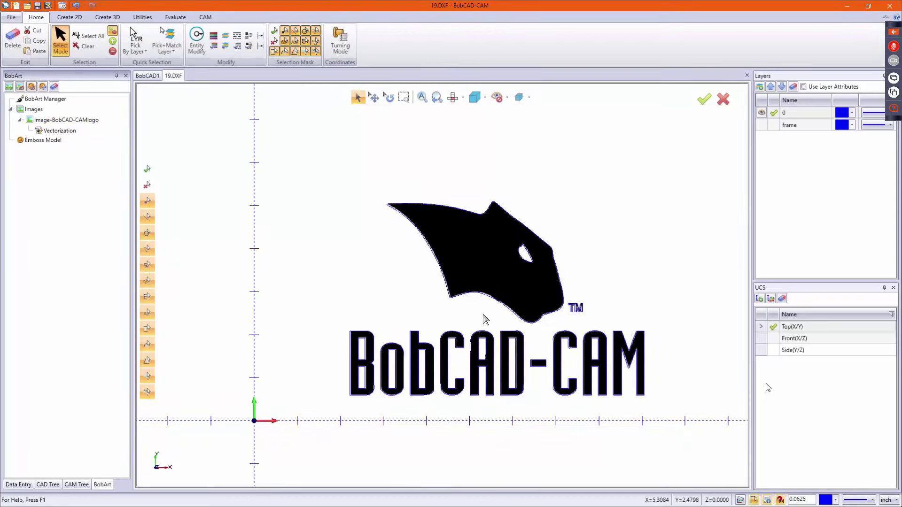
key("alt+i")
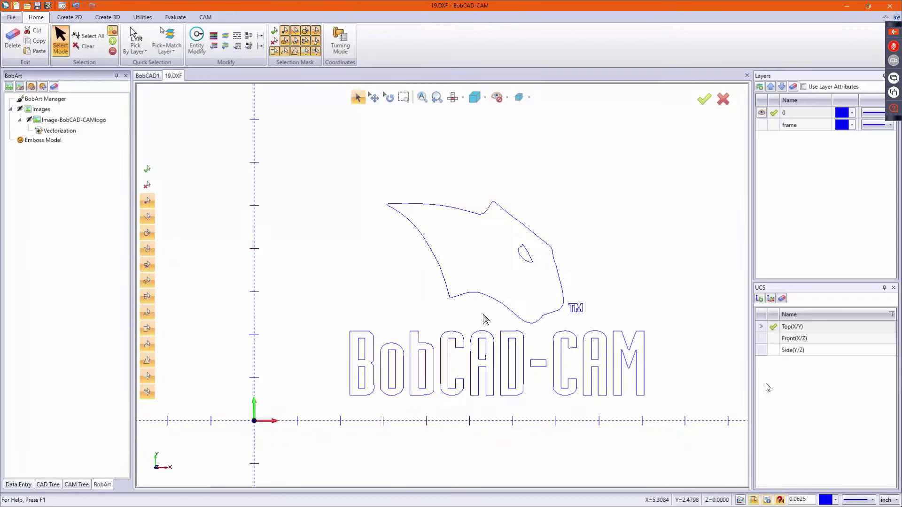
scroll(532, 261, "up", 2)
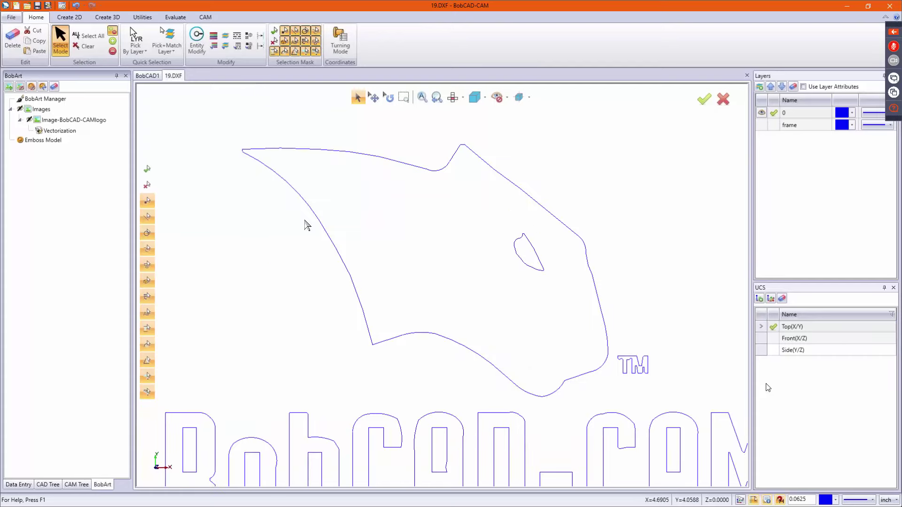
Set the logo vectorization's accuracy to 1.2 pixels, compare the regenerated outlines with the image, and hide the image.
double_click(73, 134)
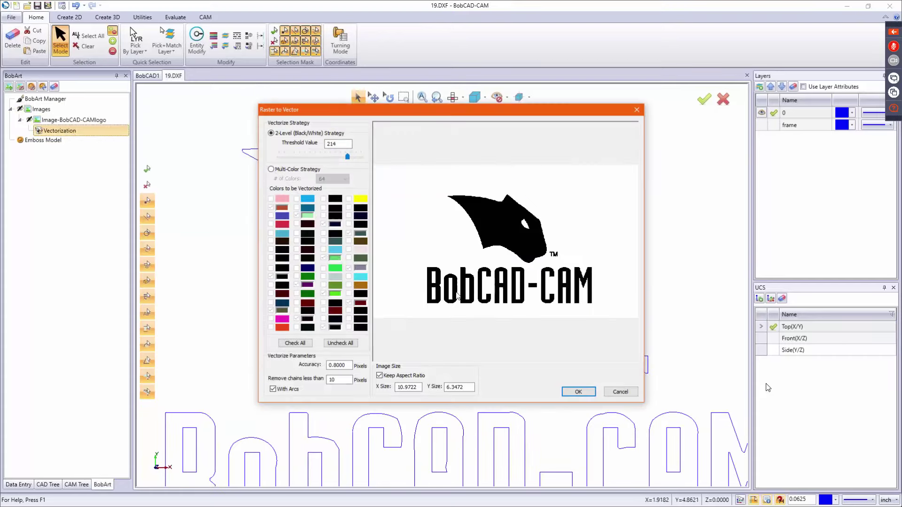
double_click(338, 366)
type("1.2")
key("Tab")
left_click(578, 393)
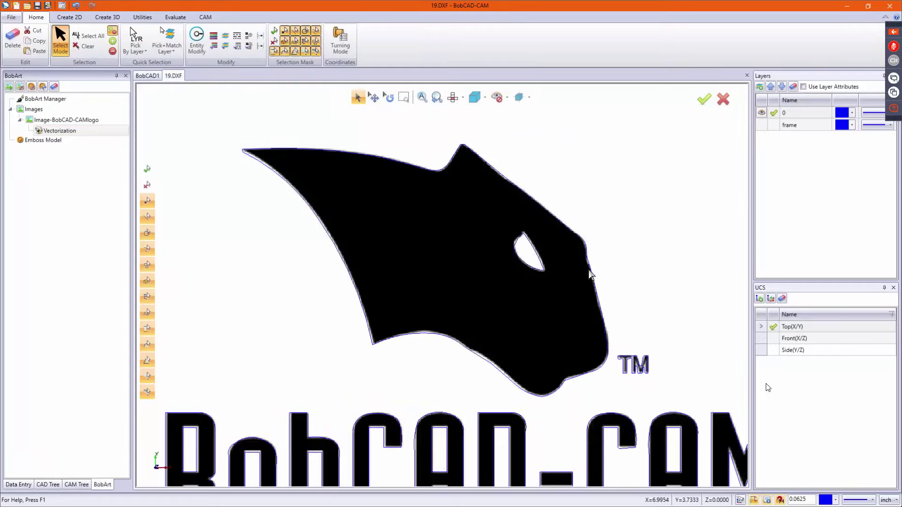
scroll(593, 266, "up", 2)
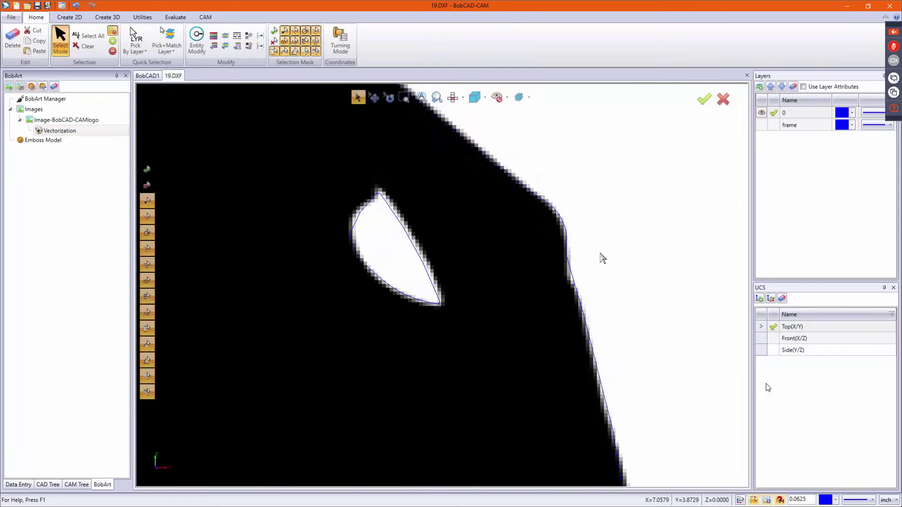
scroll(601, 258, "down", 3)
scroll(625, 259, "up", 1)
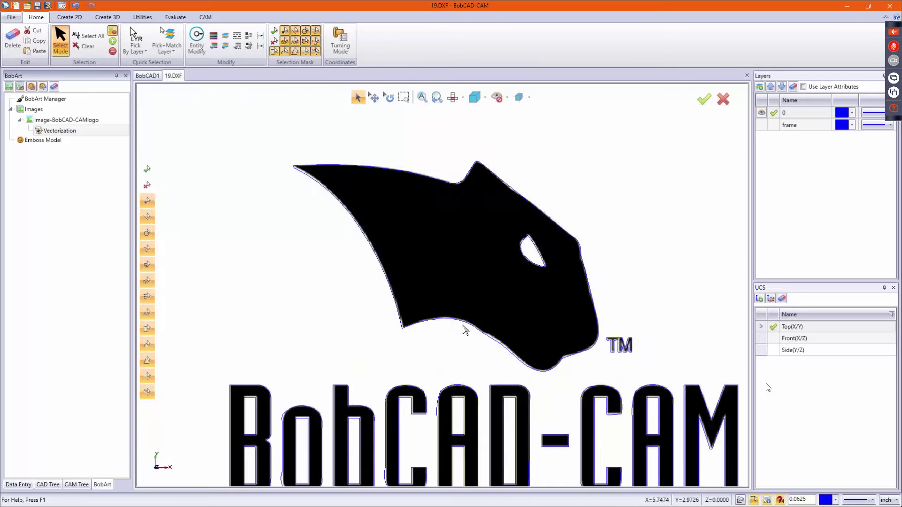
scroll(590, 266, "up", 2)
key("i")
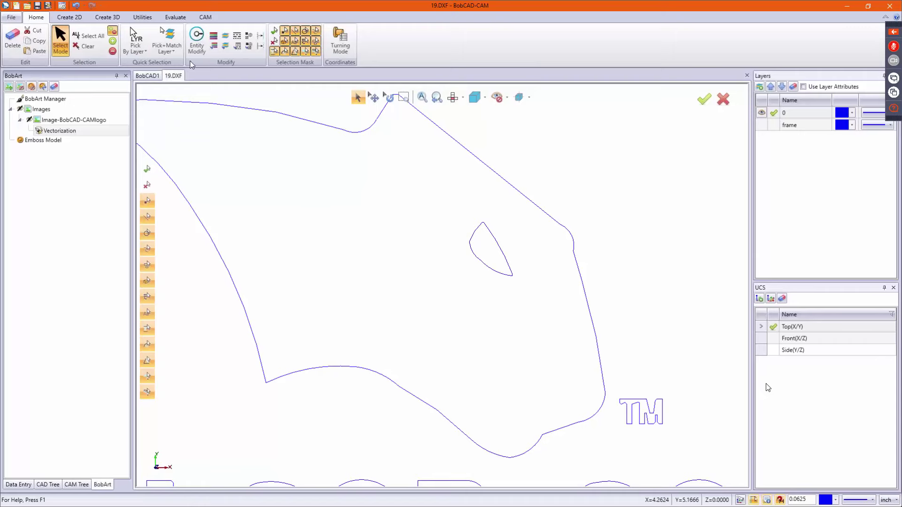
With the image shown and snapping turned off, use Drag Corner to move the panther's brow corner to about X 6.940, Y 3.799.
left_click(143, 16)
key("i")
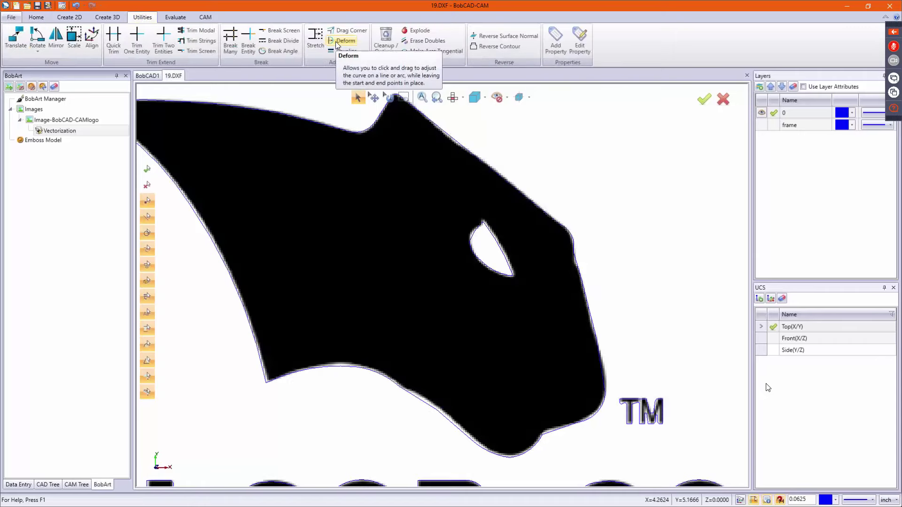
left_click(337, 31)
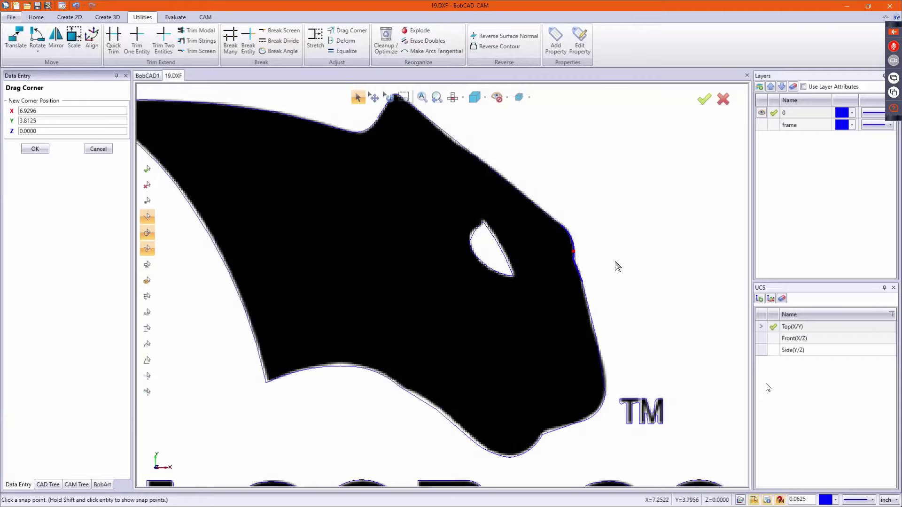
left_click(780, 500)
right_click(630, 231)
left_click(634, 237)
scroll(577, 264, "up", 5)
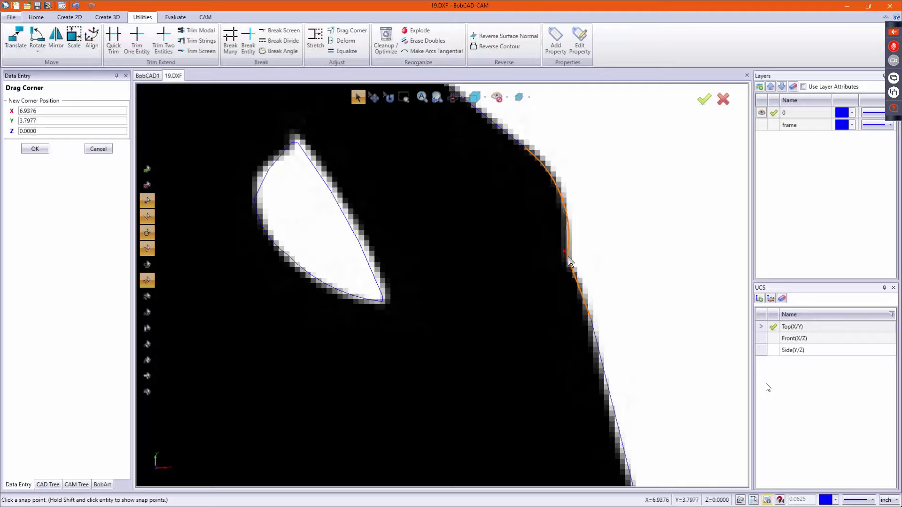
scroll(623, 246, "down", 3)
right_click(628, 235)
left_click(639, 240)
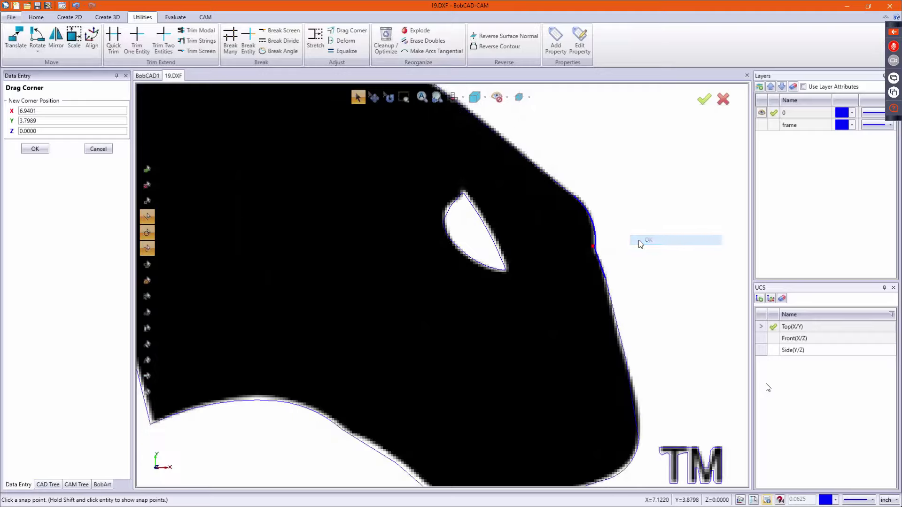
scroll(624, 227, "down", 2)
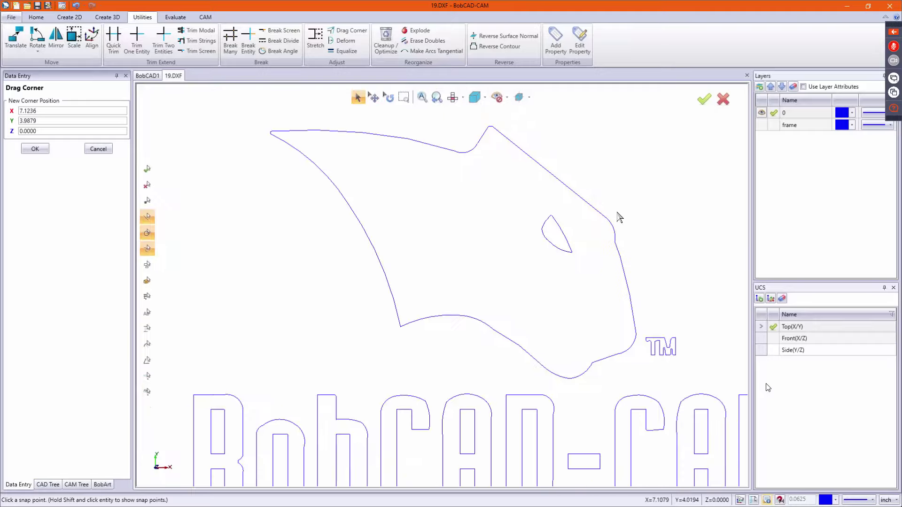
scroll(625, 208, "down", 2)
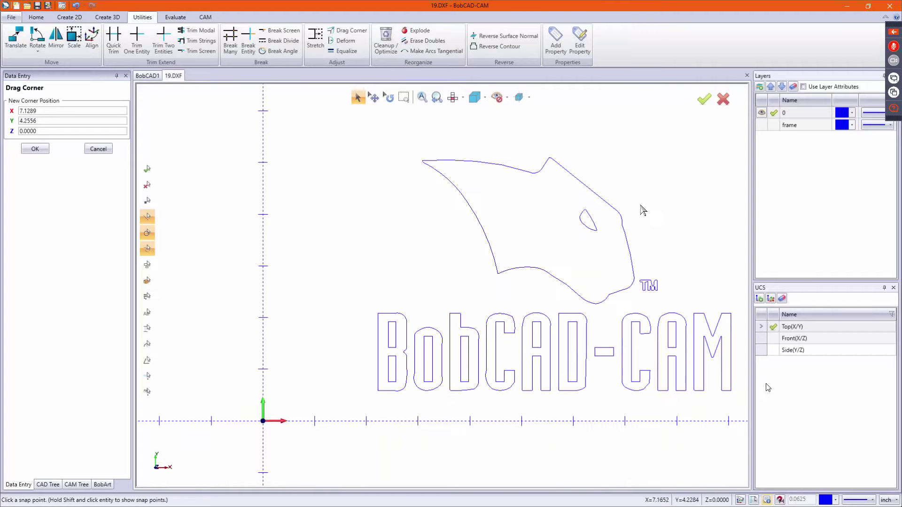
right_click(656, 239)
left_click(672, 252)
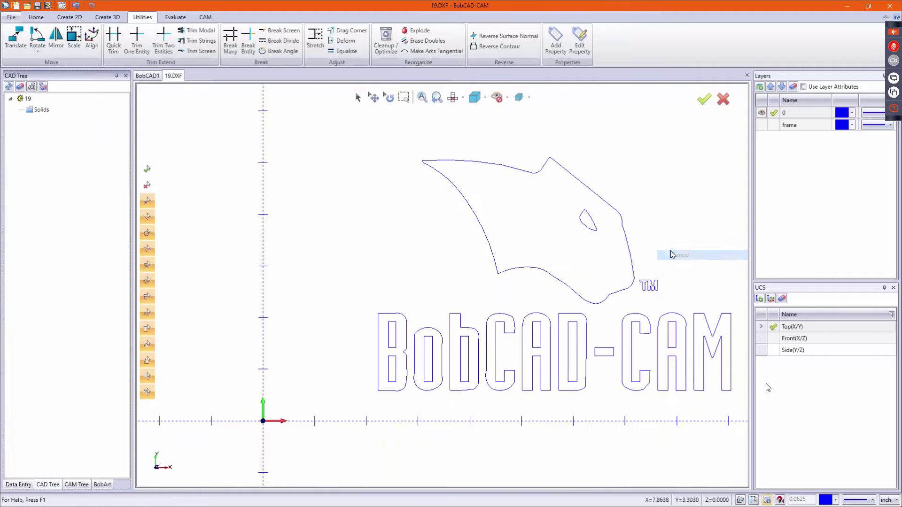
Delete the TM mark and the BobCAD-CAM lettering outlines, keeping the whole panther head and its eye.
left_click(357, 99)
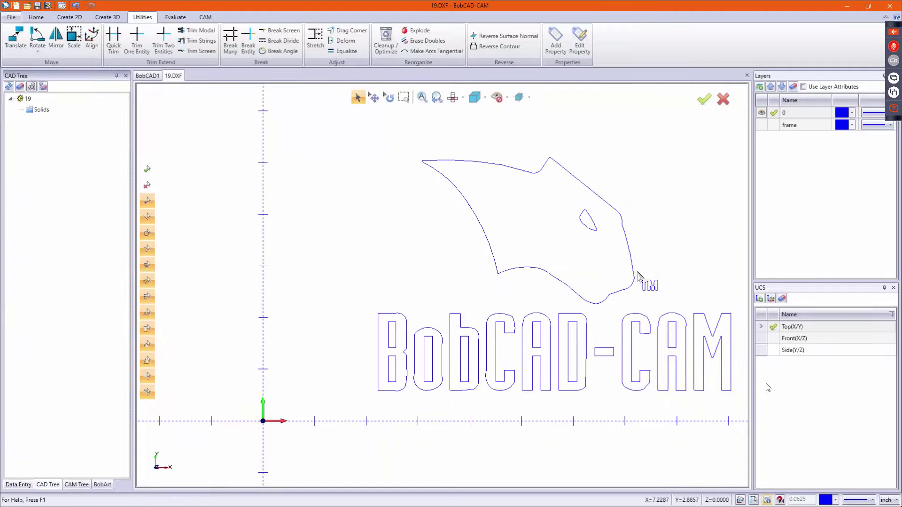
left_click(647, 283)
key("Delete")
left_click_drag(351, 302, 741, 434)
left_click_drag(588, 299, 606, 310)
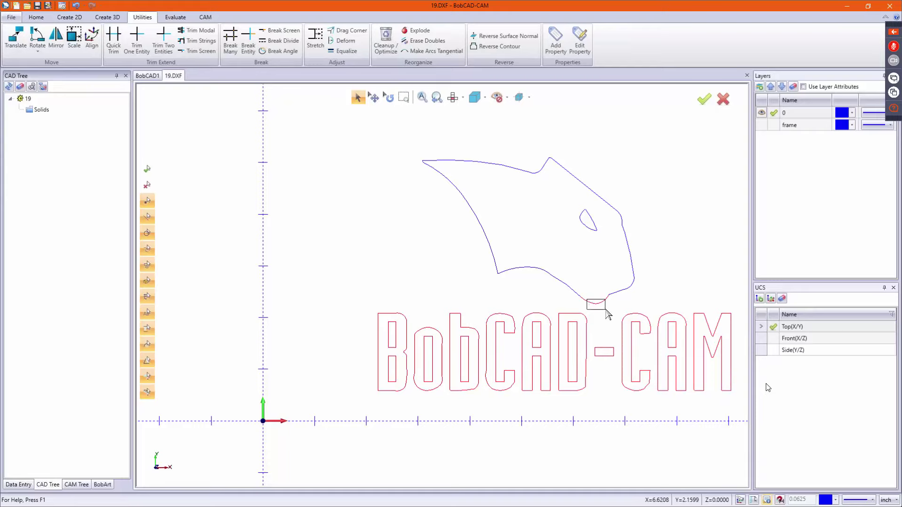
key("Delete")
scroll(437, 314, "down", 4)
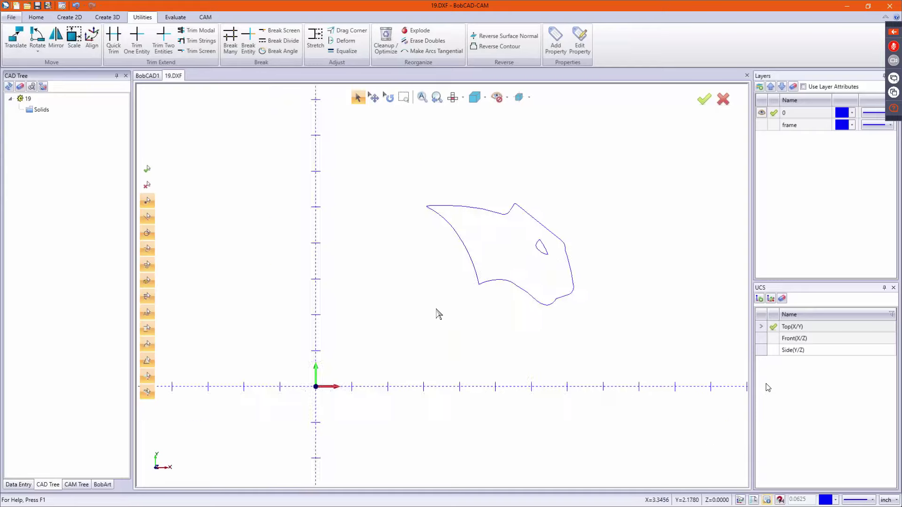
Make the frame layer visible and active, and hide layer 0.
left_click(762, 125)
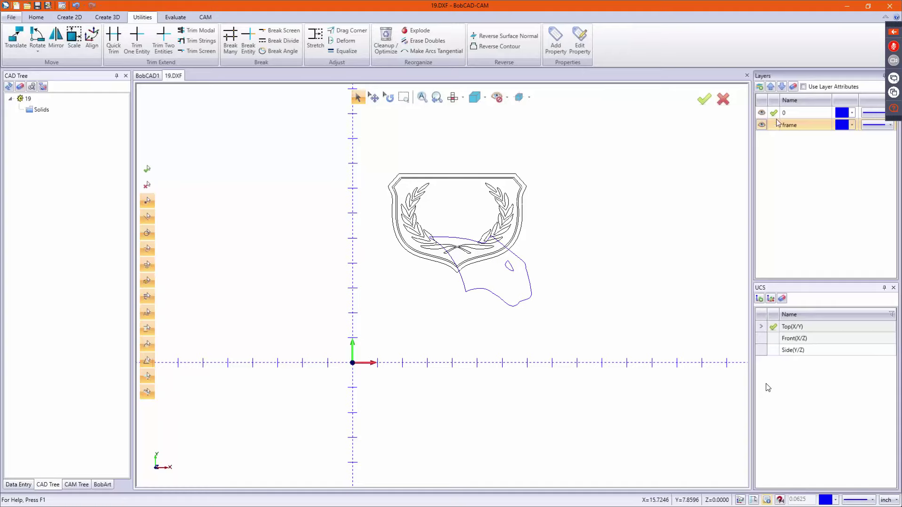
left_click(762, 113)
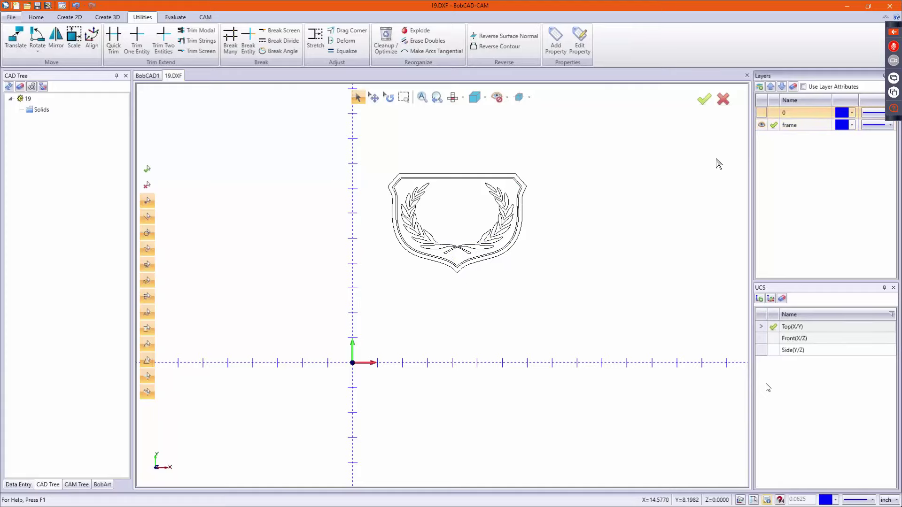
Measure the shield's overall width with Measure Two, between the outermost points of the outer outline's two upper side corners.
left_click(186, 17)
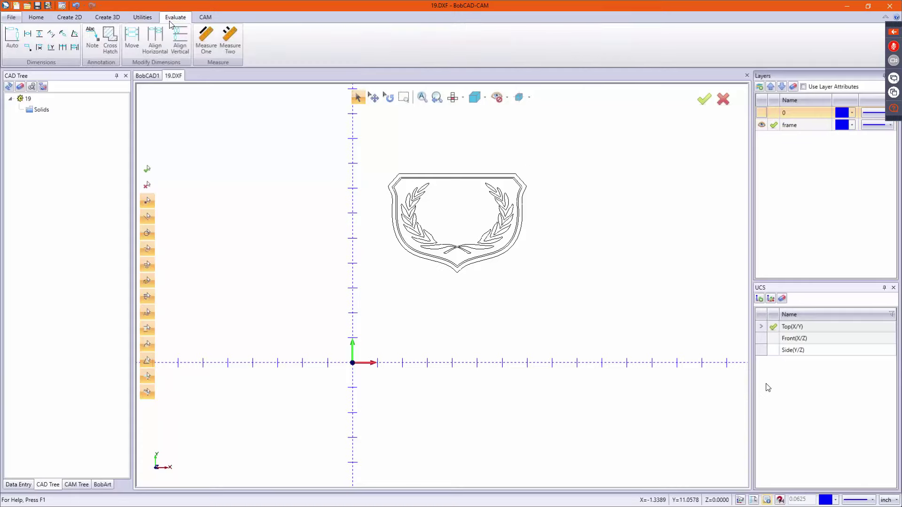
left_click(233, 40)
scroll(458, 187, "up", 5)
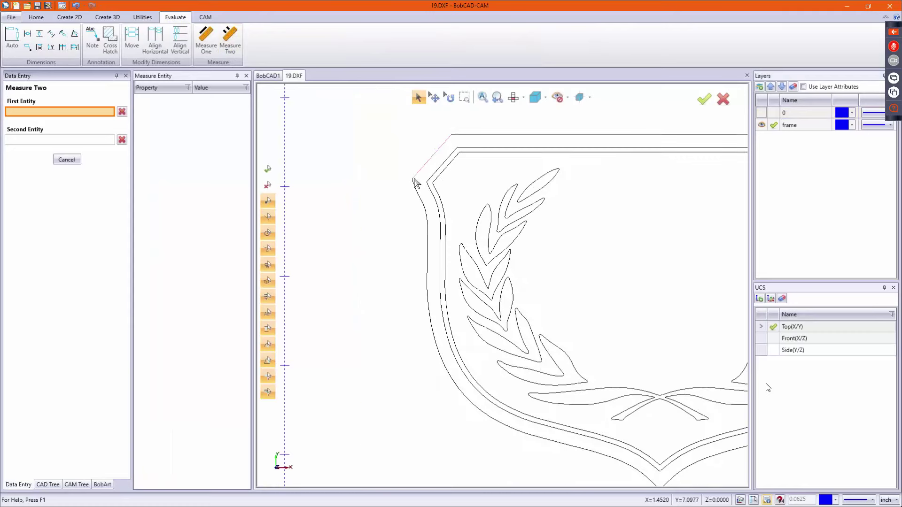
scroll(416, 184, "up", 4)
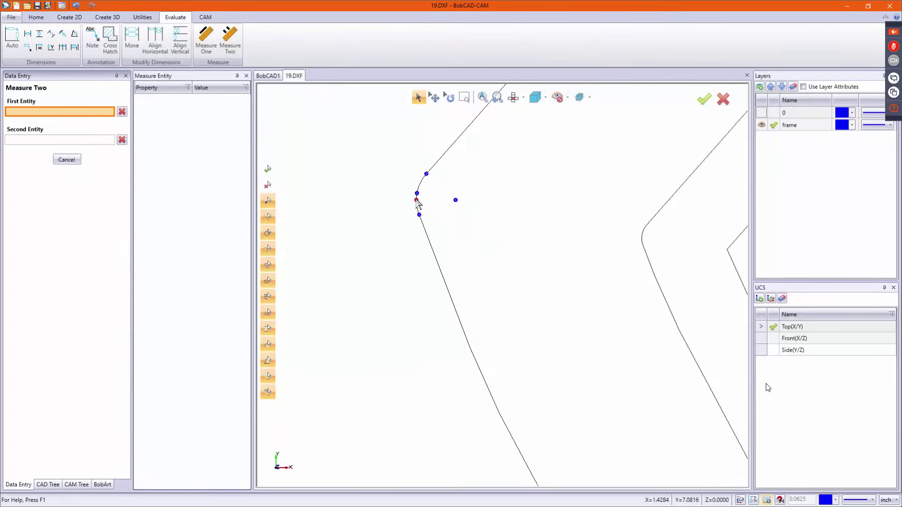
left_click(417, 200)
scroll(372, 214, "down", 8)
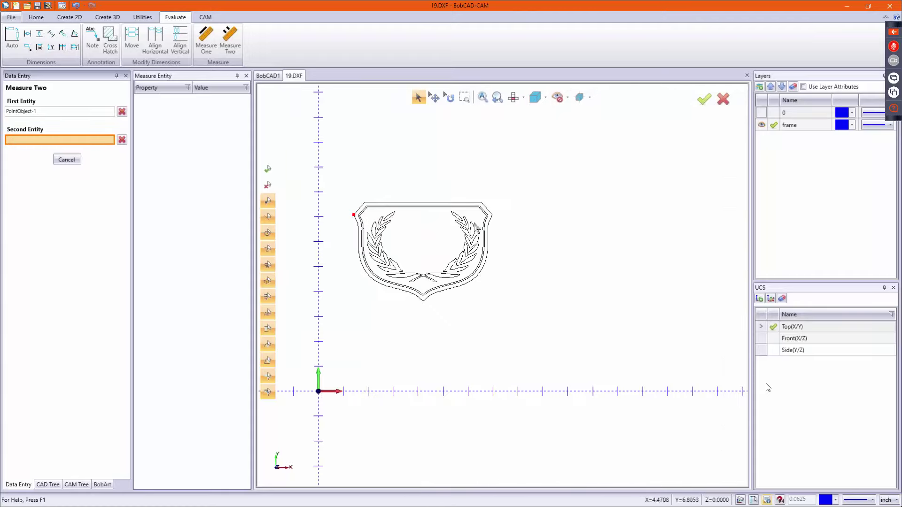
scroll(470, 227, "up", 10)
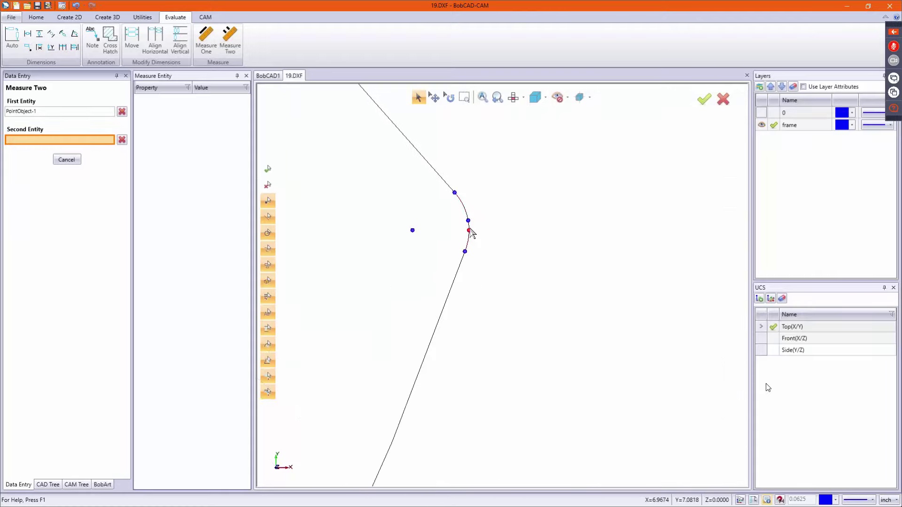
left_click(470, 230)
scroll(524, 226, "down", 4)
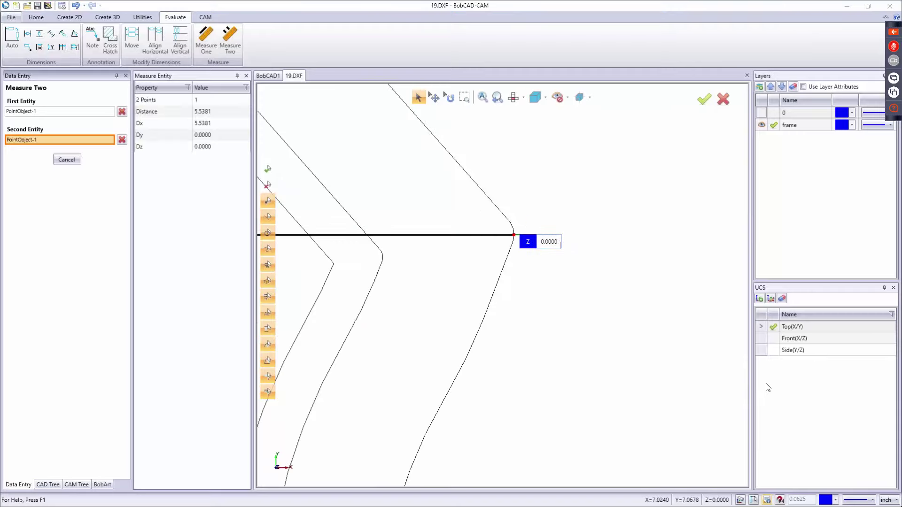
Read the measured distance between the shield's two side corners and close the measurement.
left_click(220, 112)
scroll(548, 177, "down", 5)
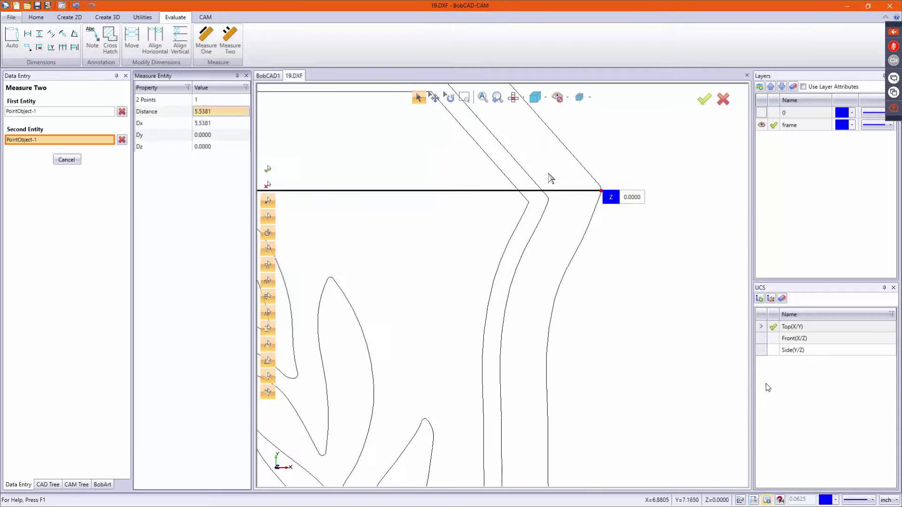
scroll(531, 221, "down", 2)
scroll(620, 226, "down", 3)
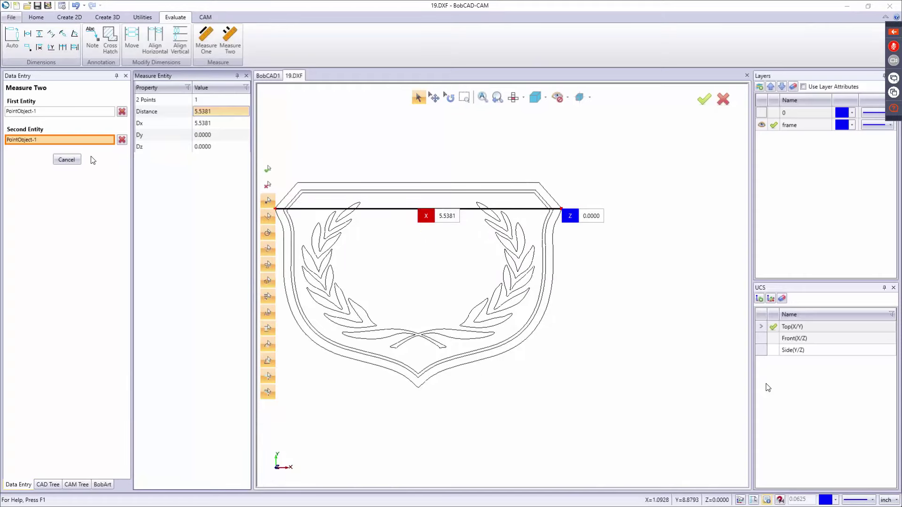
left_click(72, 160)
scroll(563, 171, "down", 3)
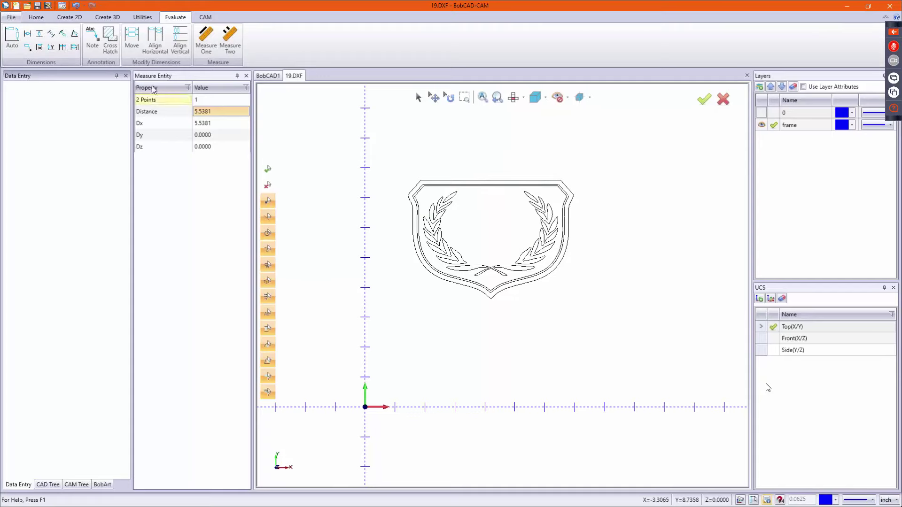
Translate the whole shield and laurel frame by about X -2.8521, Y -7.2572, scaling it by 12/5.5381.
left_click(142, 17)
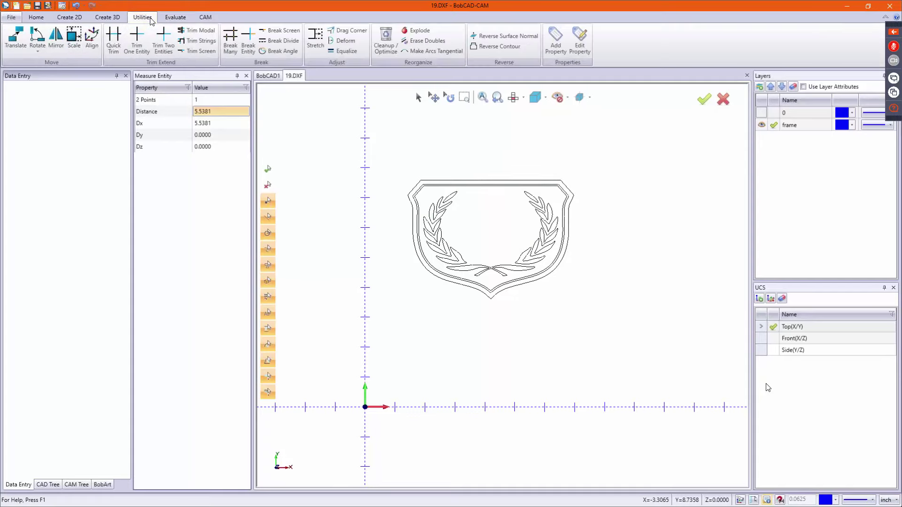
left_click(15, 37)
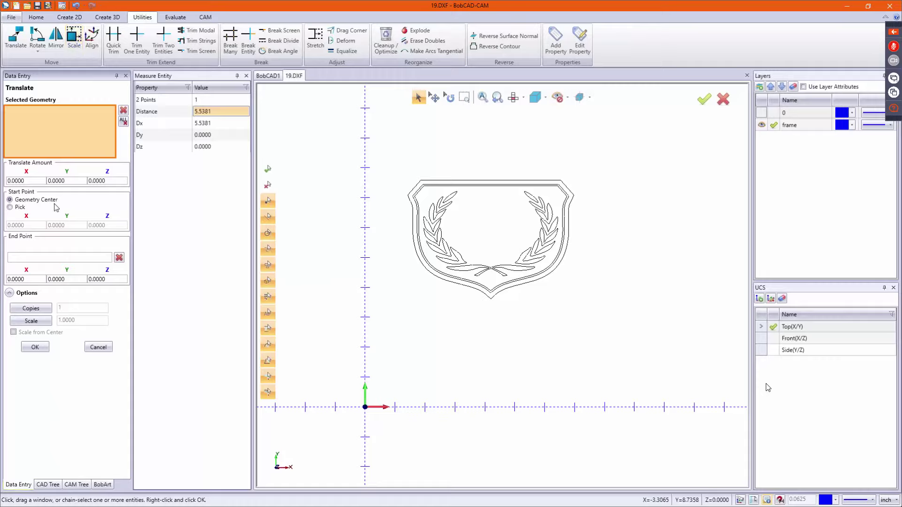
left_click(34, 324)
double_click(86, 320)
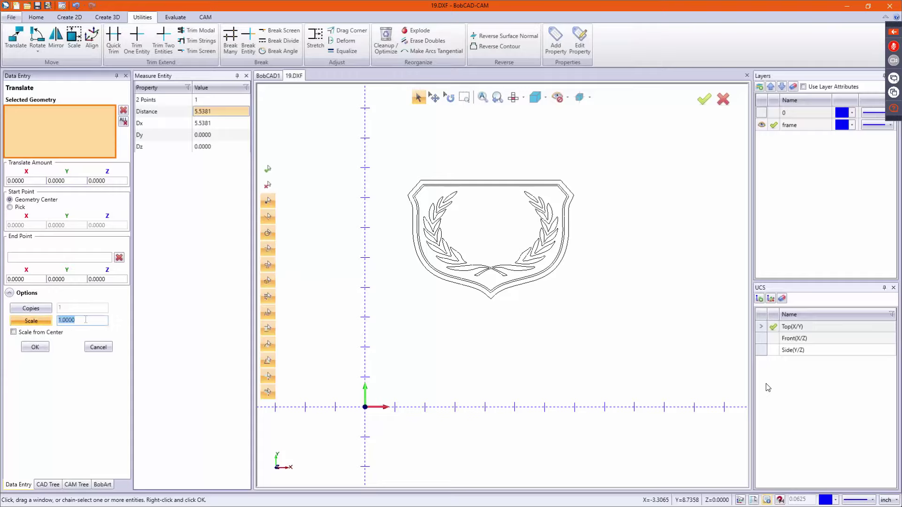
left_click_drag(384, 161, 658, 346)
double_click(85, 320)
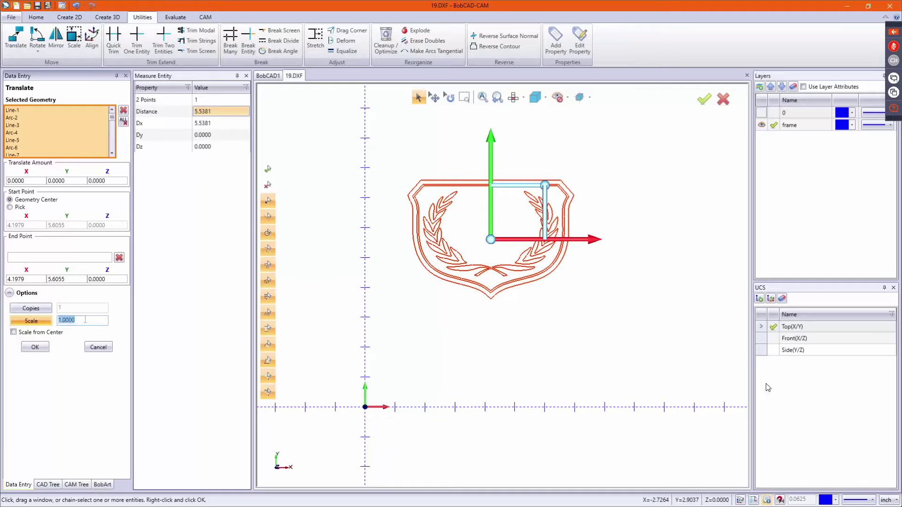
type("12/5.5381")
key("Tab")
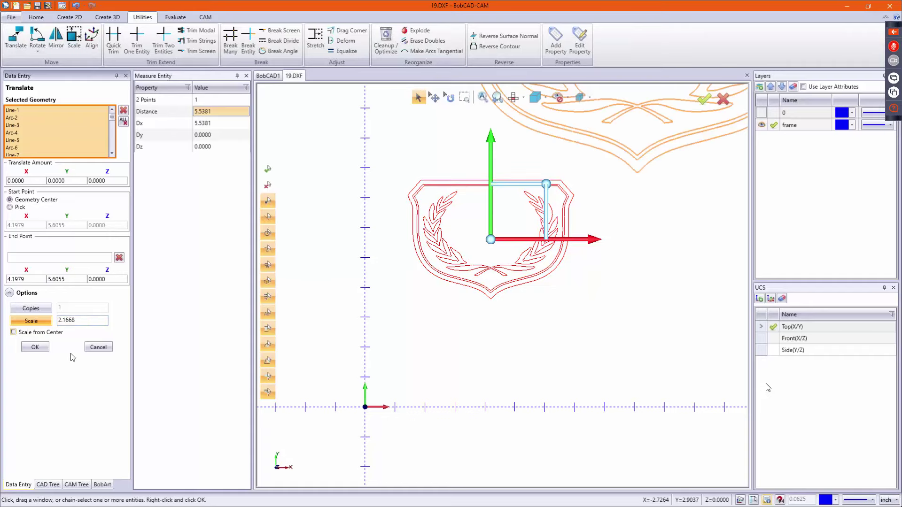
scroll(407, 306, "down", 4)
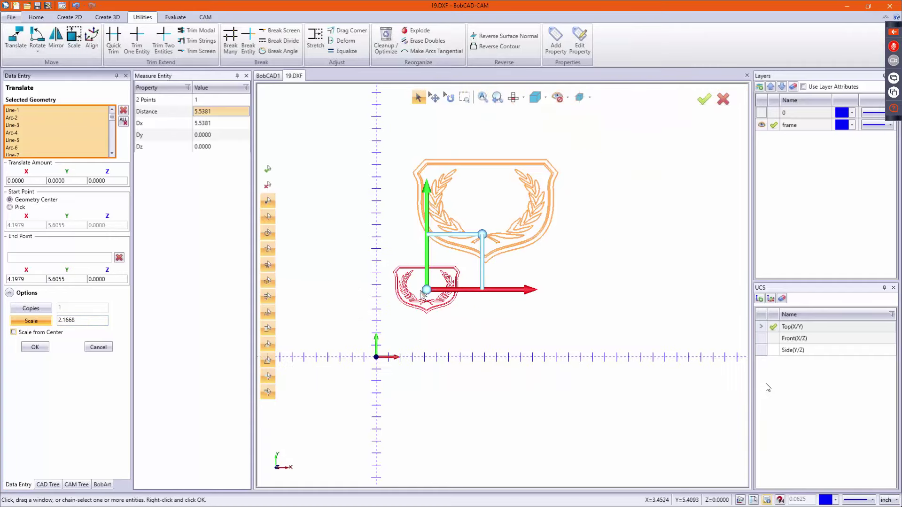
left_click_drag(425, 292, 392, 377)
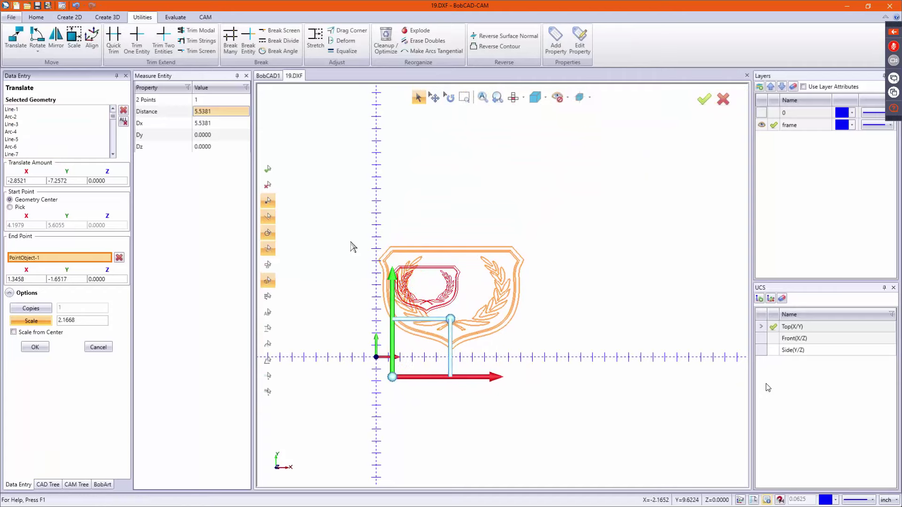
left_click(34, 347)
left_click(98, 347)
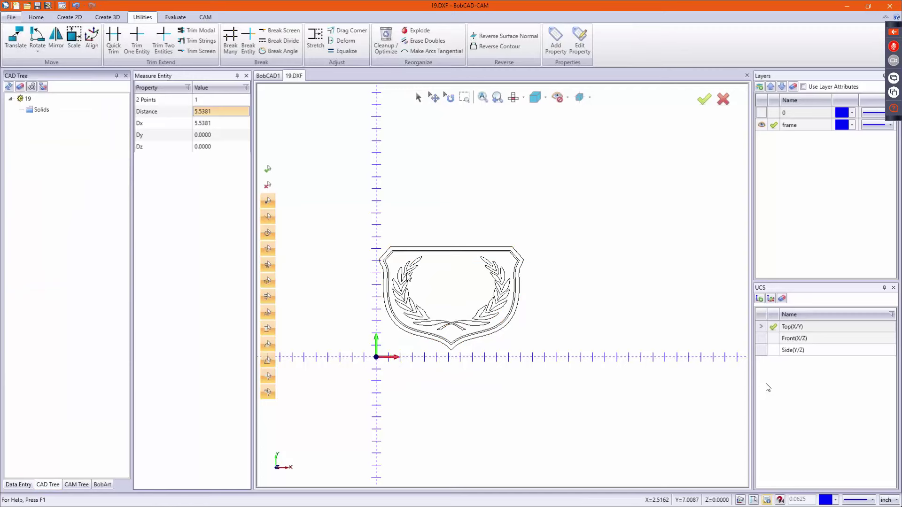
Measure the rescaled shield's width with Measure Two between the outermost points of its two upper side corners, and close the measurement.
scroll(413, 277, "up", 2)
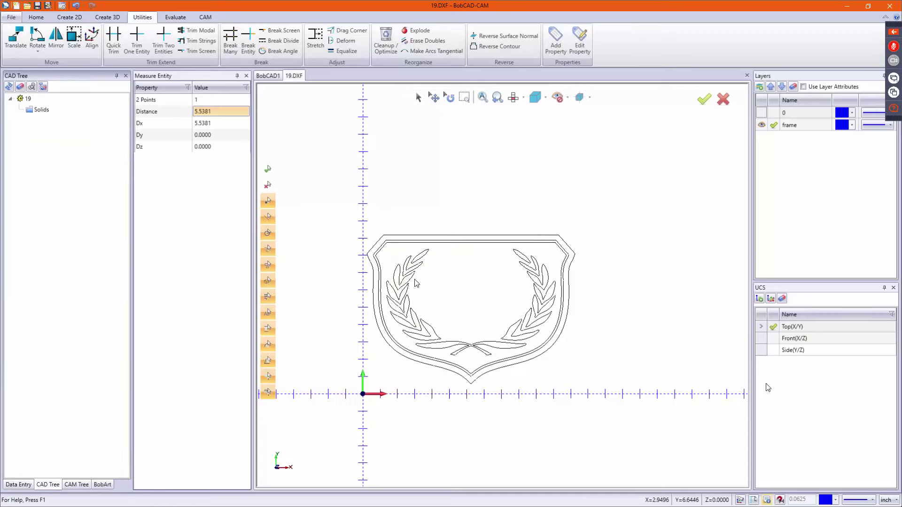
left_click(246, 75)
left_click(175, 17)
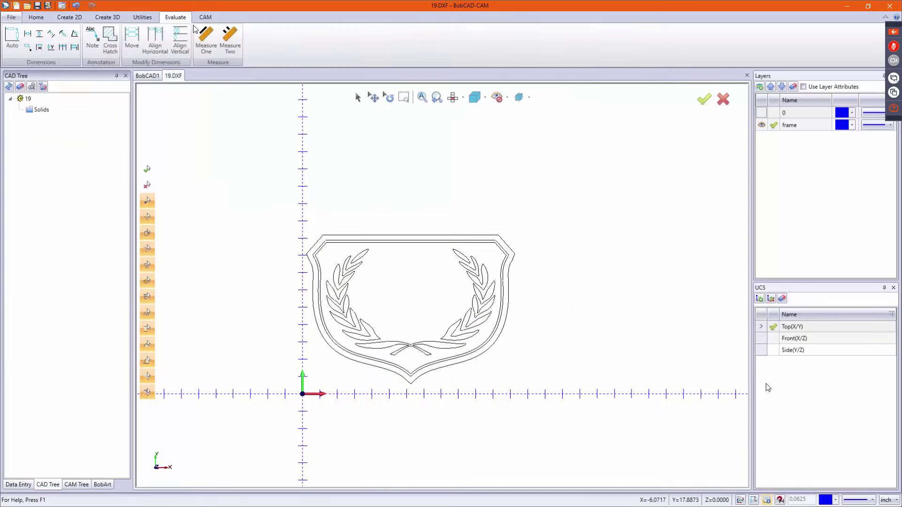
left_click(230, 41)
scroll(366, 256, "up", 5)
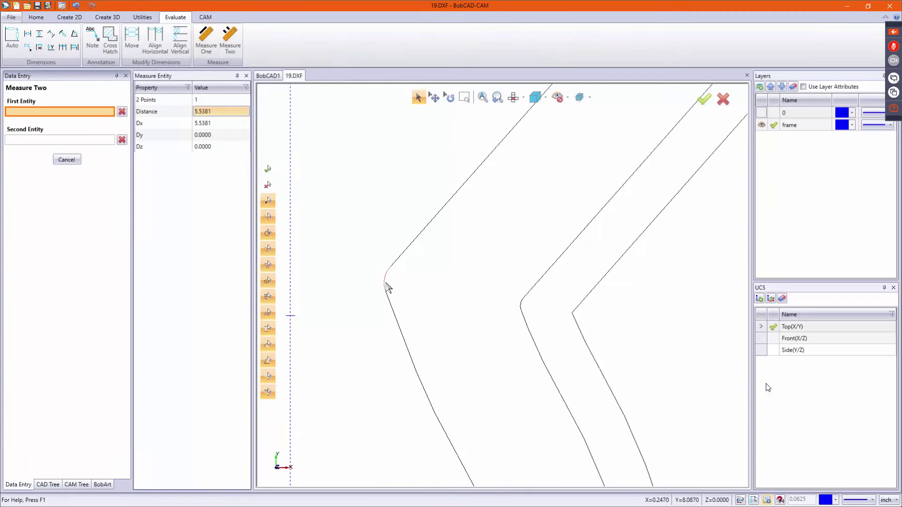
left_click(384, 283)
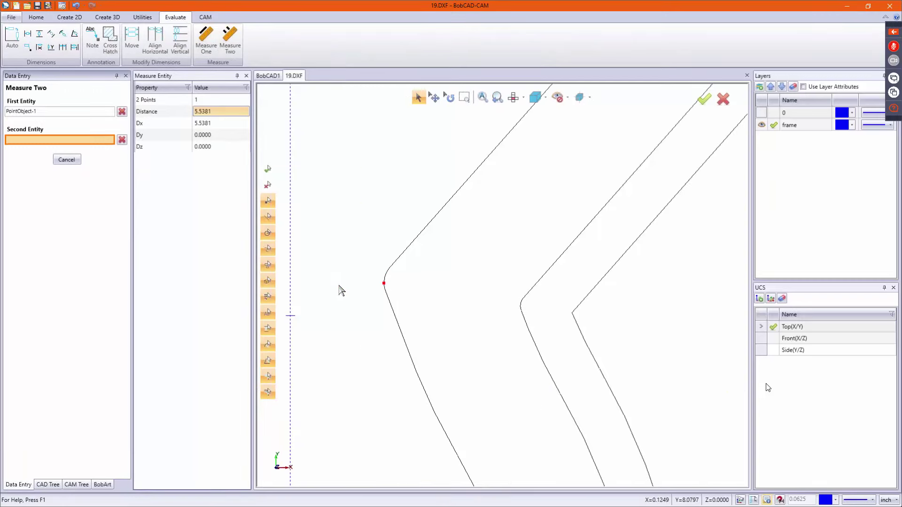
scroll(339, 288, "down", 5)
scroll(500, 287, "up", 5)
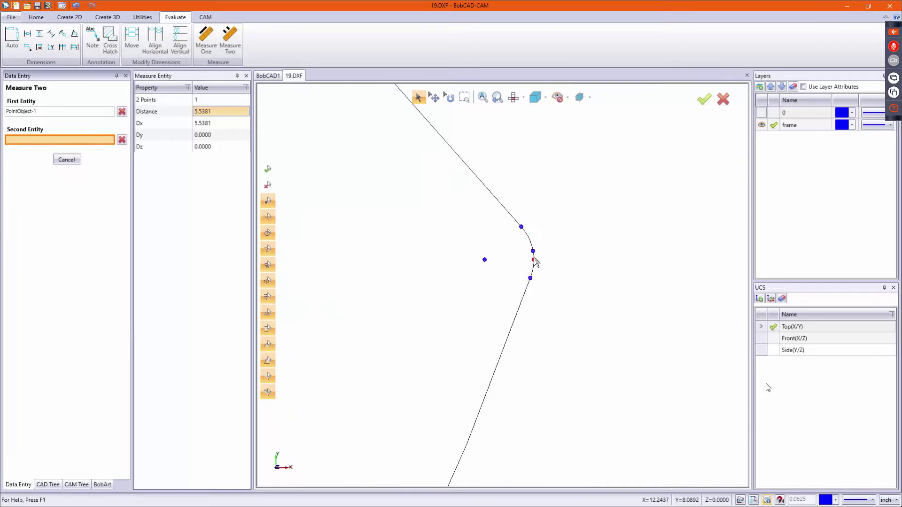
left_click(534, 259)
left_click(218, 111)
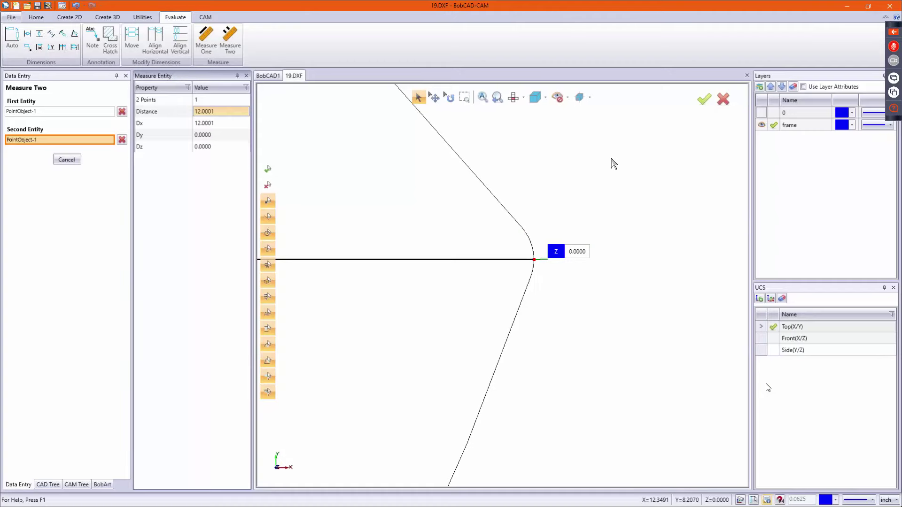
scroll(611, 198, "down", 6)
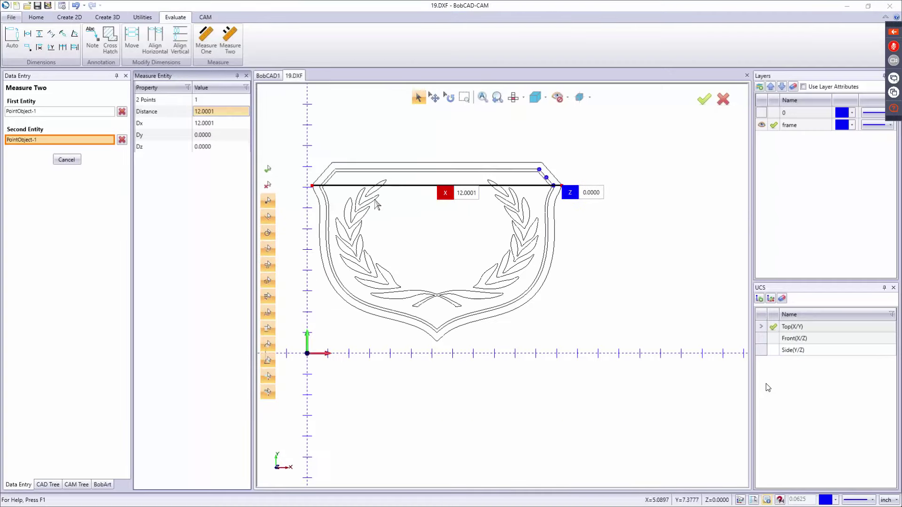
left_click(67, 159)
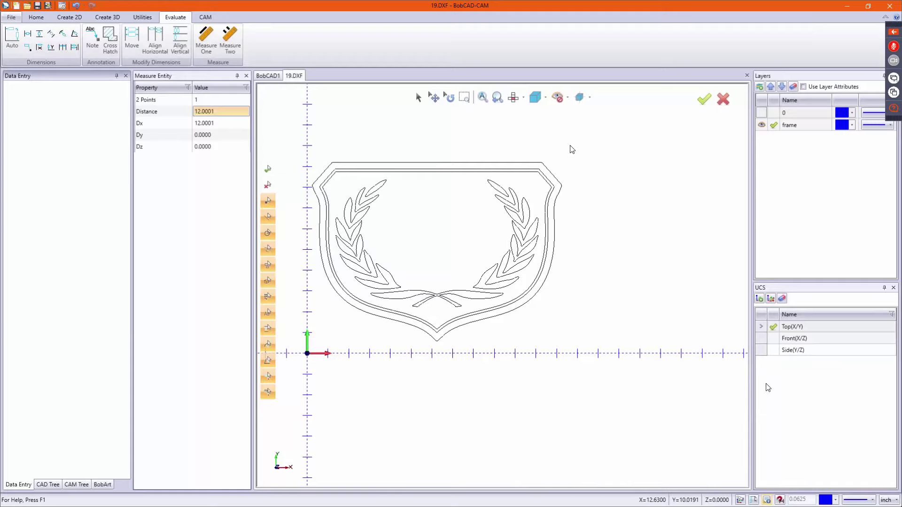
Show layer 0 and translate the panther head with its eye, unscaled, by about X 0.7136, Y 1.0117 into the laurel wreath.
left_click(762, 112)
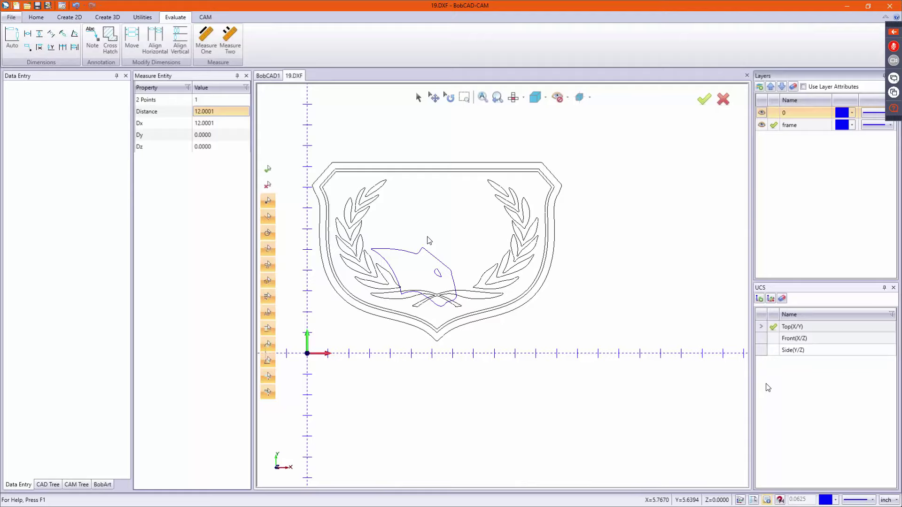
left_click(246, 76)
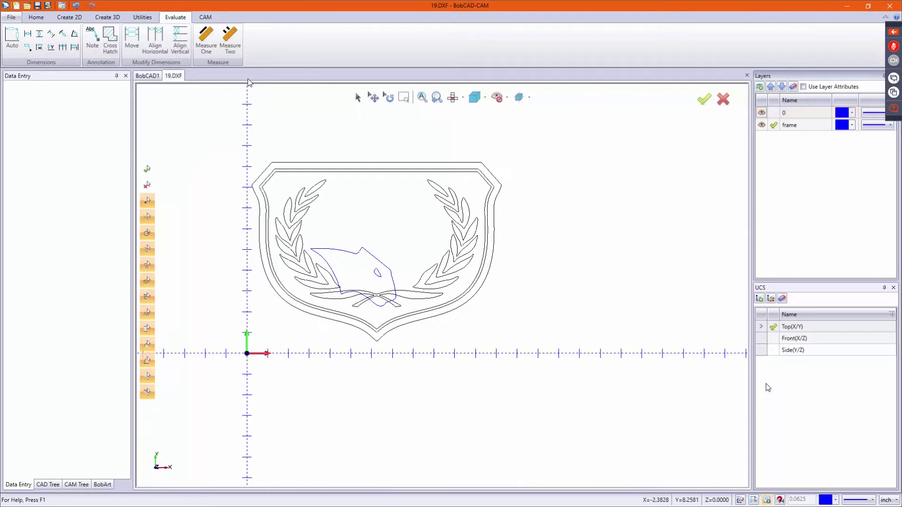
left_click(150, 18)
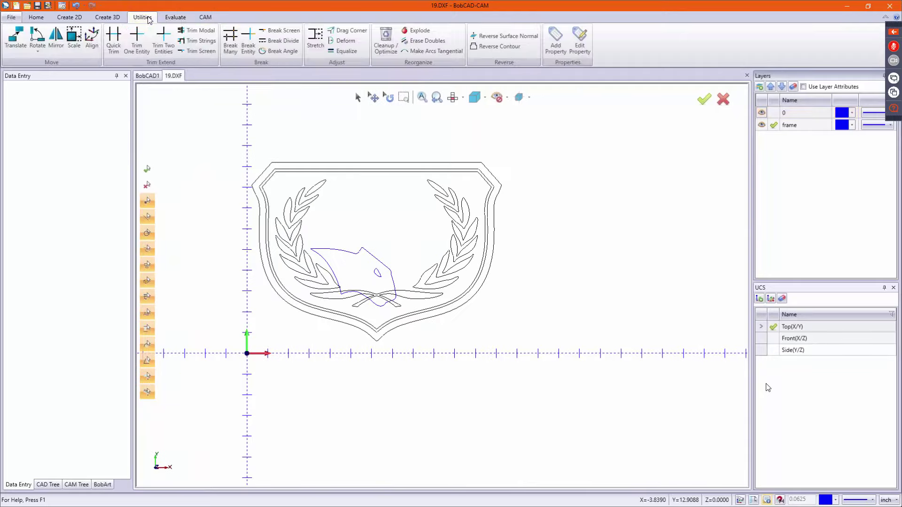
left_click(20, 41)
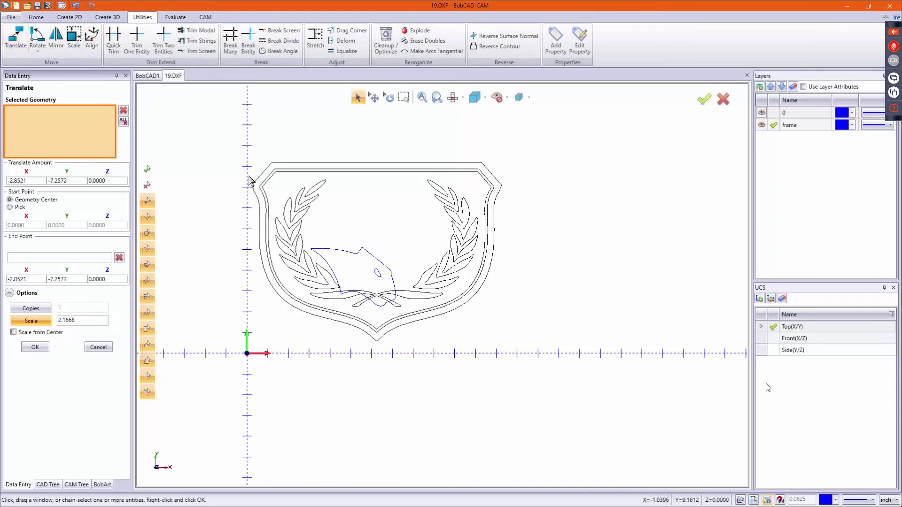
left_click(347, 257)
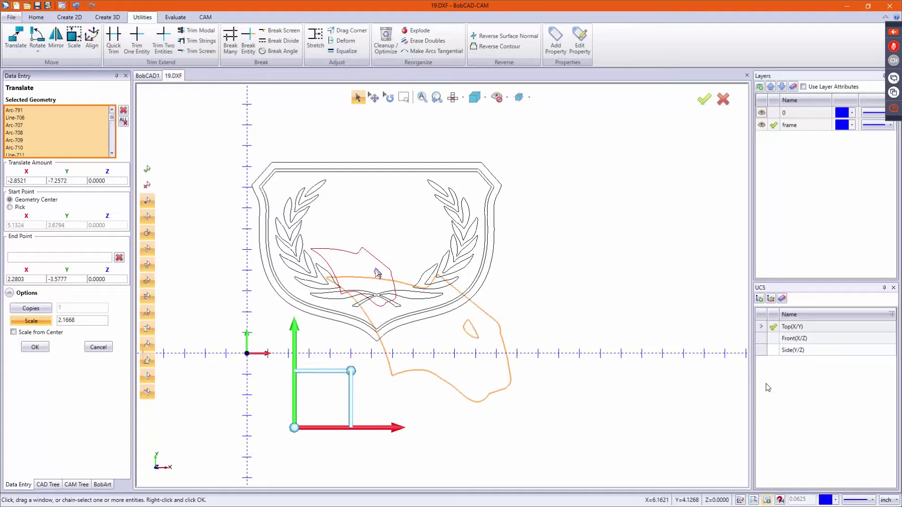
left_click(48, 322)
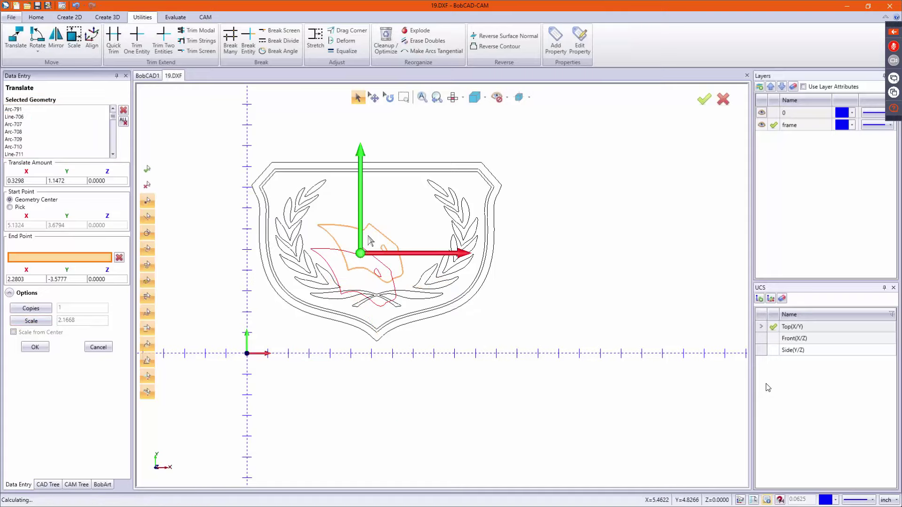
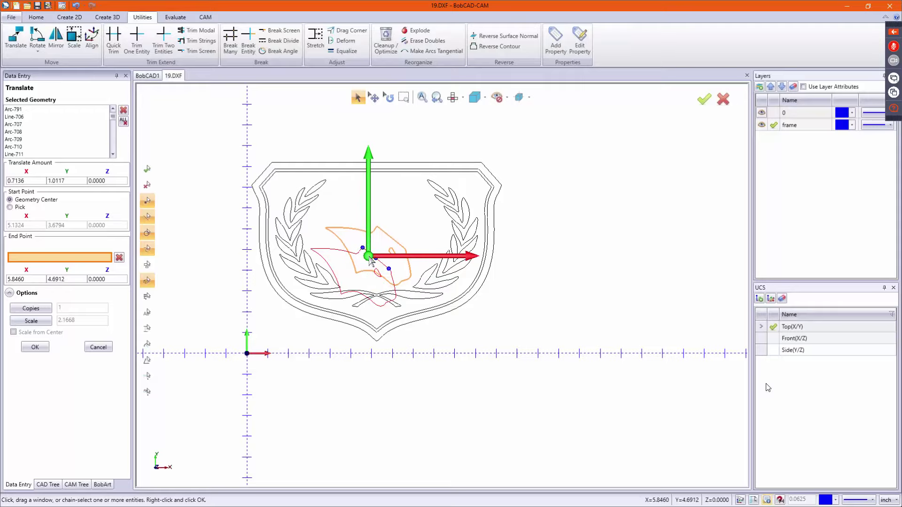
left_click(370, 261)
right_click(396, 205)
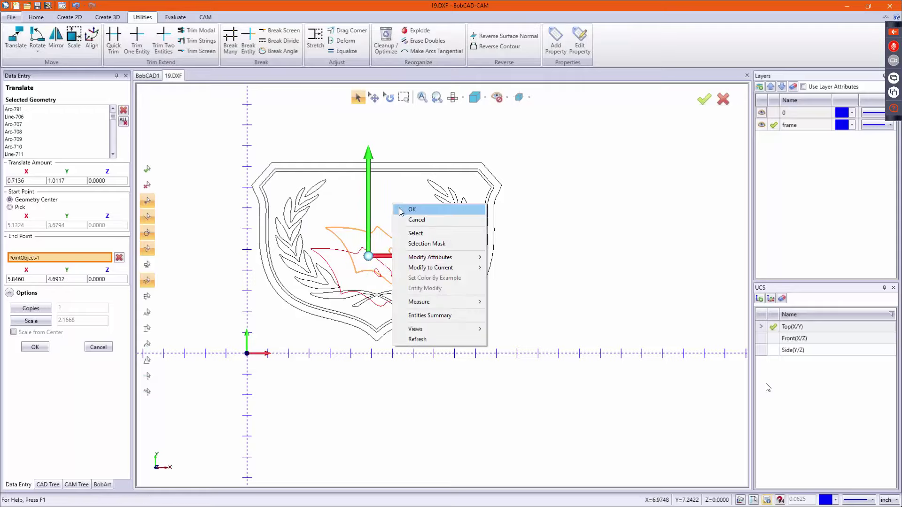
left_click(399, 208)
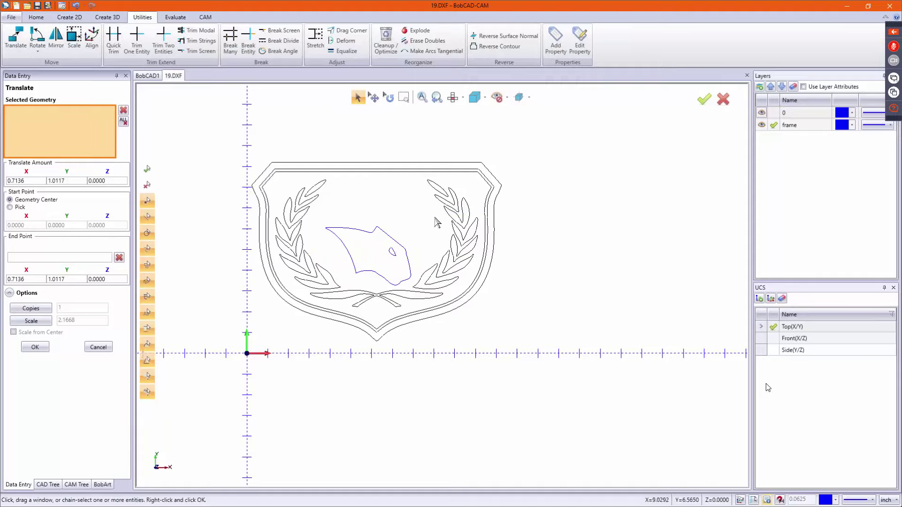
left_click(100, 349)
scroll(289, 190, "up", 2)
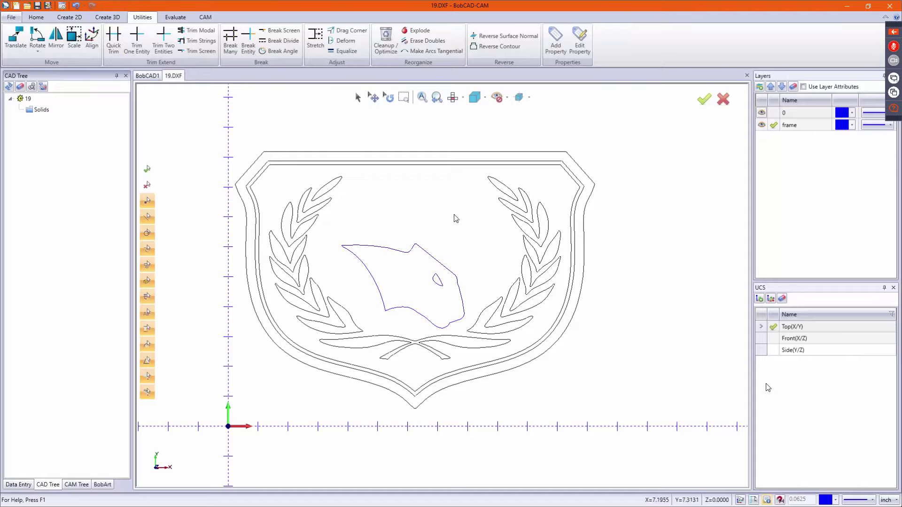
Draw a horizontal line above the panther head, starting at about X 3.1135, Y 6.4937 and spanning the gap between the laurel branches.
left_click(63, 21)
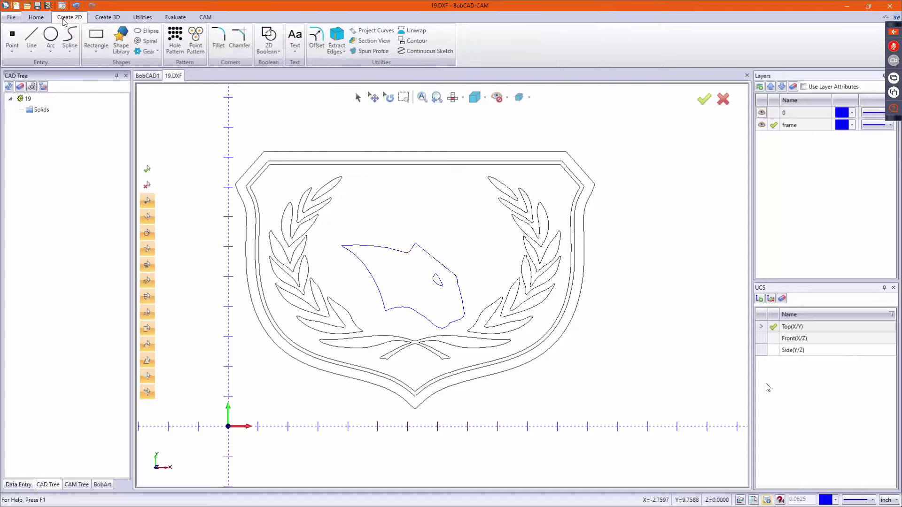
left_click(34, 37)
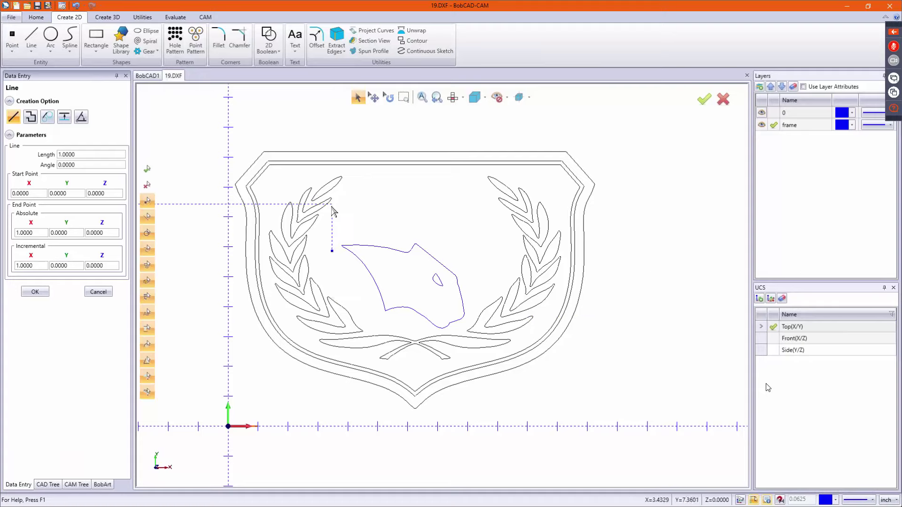
left_click(321, 232)
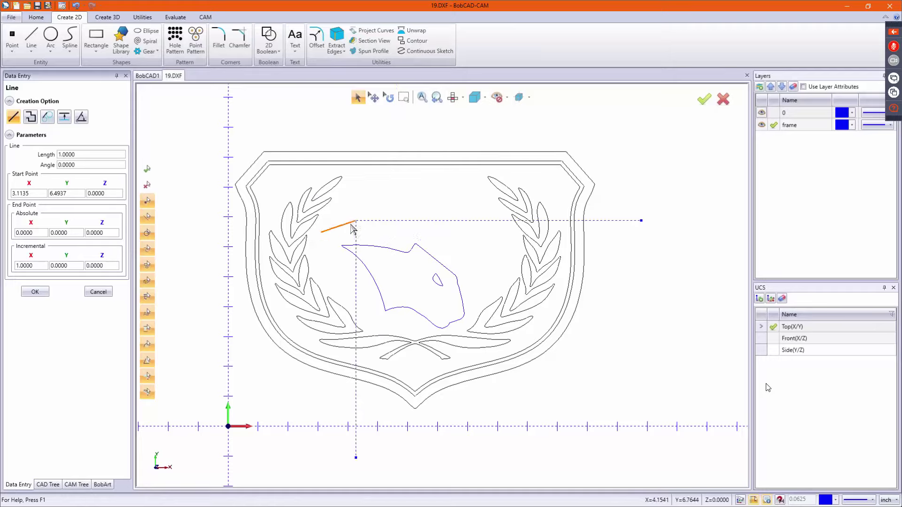
left_click(508, 238)
right_click(507, 252)
left_click(512, 268)
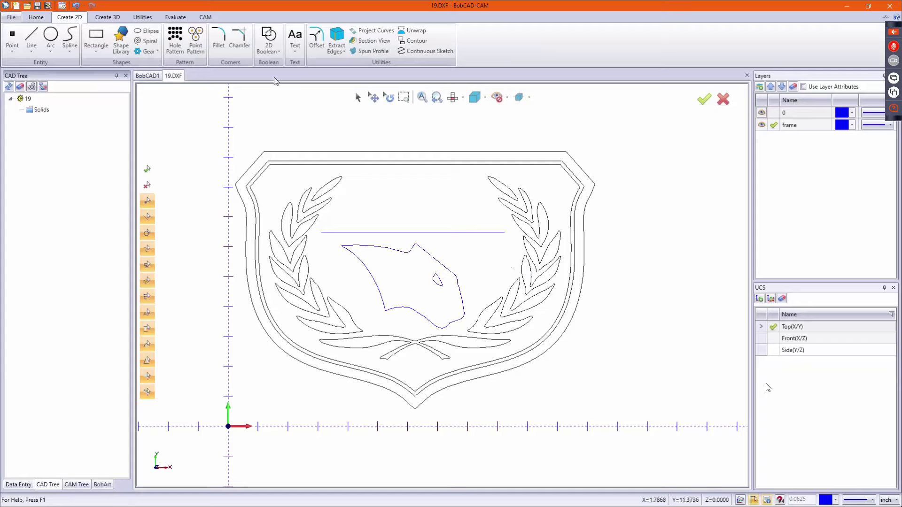
Deform the horizontal line above the panther head into a shallow upward arc peaking at about Y 6.9.
left_click(143, 18)
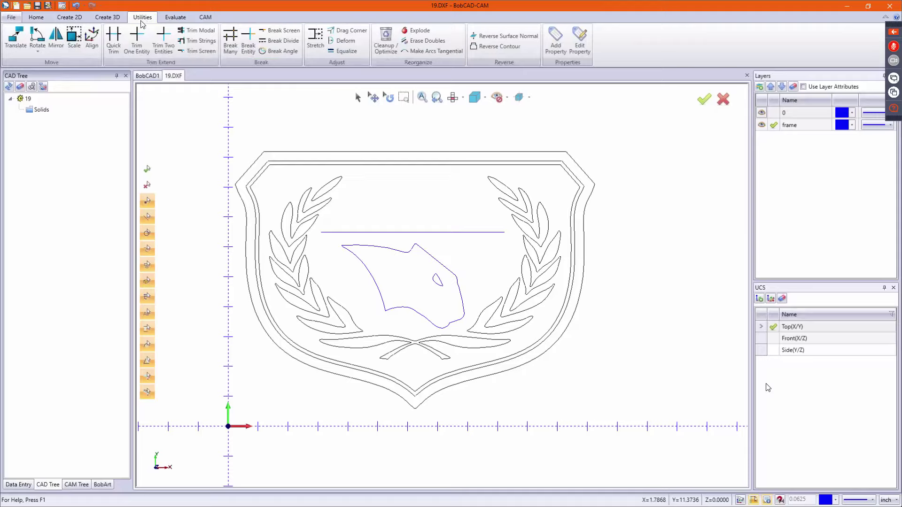
left_click(344, 41)
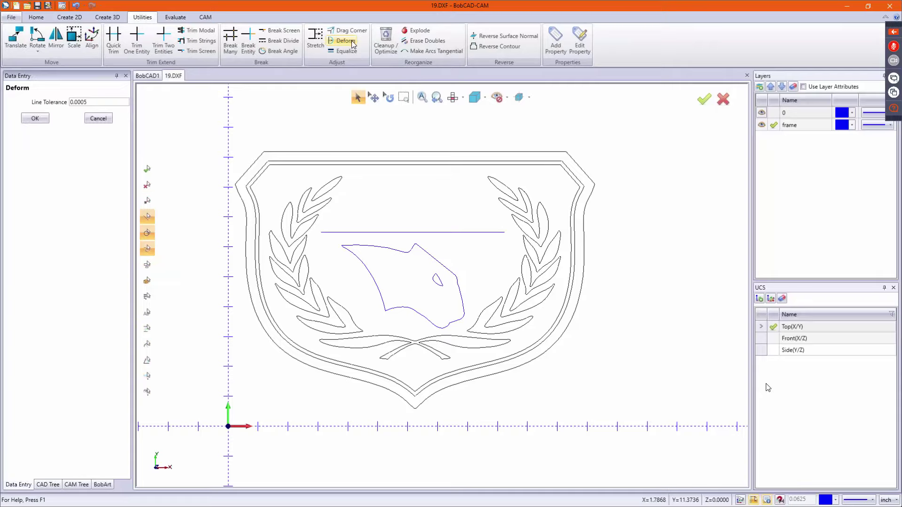
left_click(420, 232)
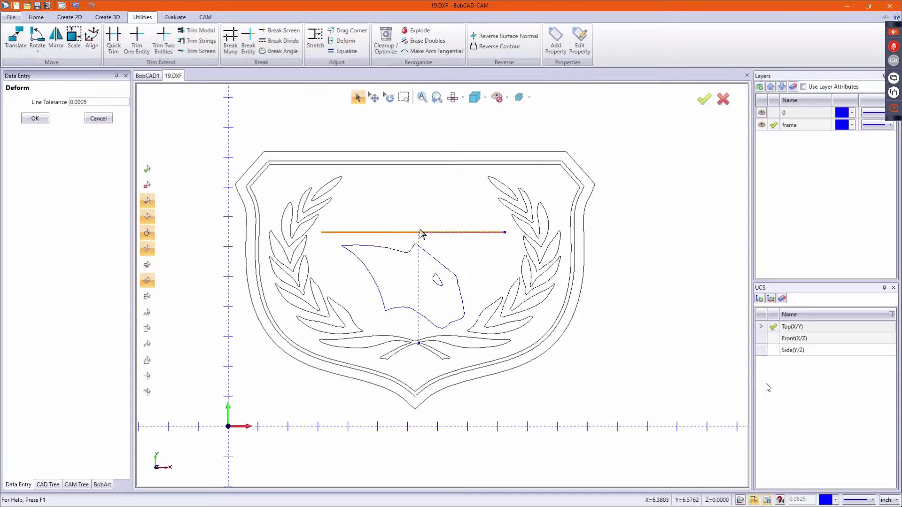
left_click(421, 224)
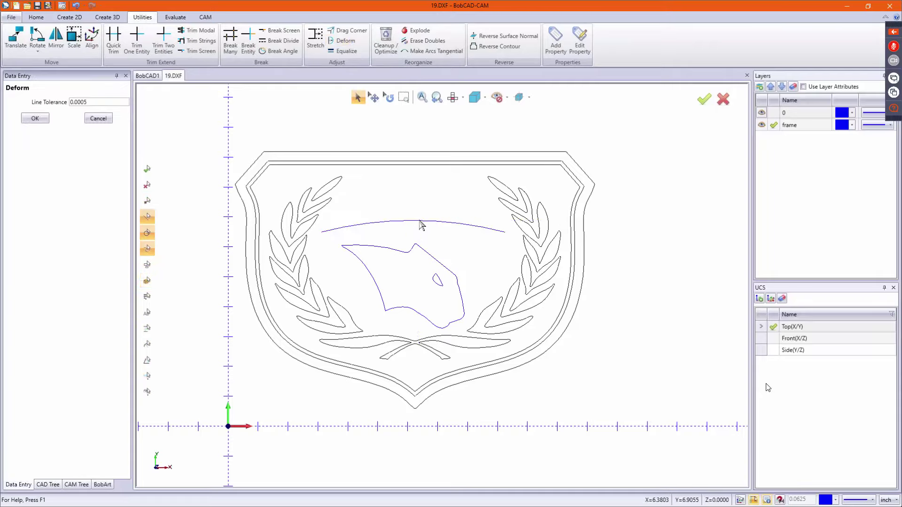
right_click(405, 189)
left_click(423, 204)
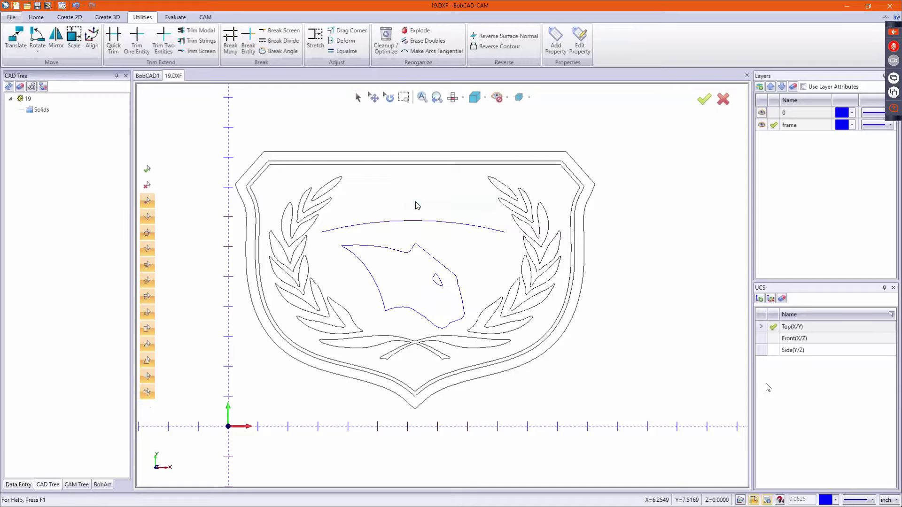
Start a new text entity using the Windows font Bahnschrift SemiBold.
left_click(69, 17)
left_click(296, 35)
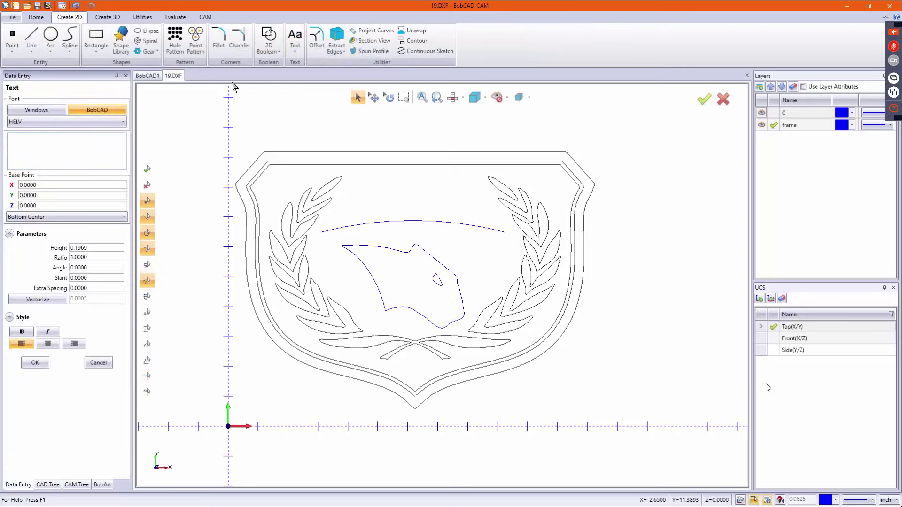
left_click(30, 112)
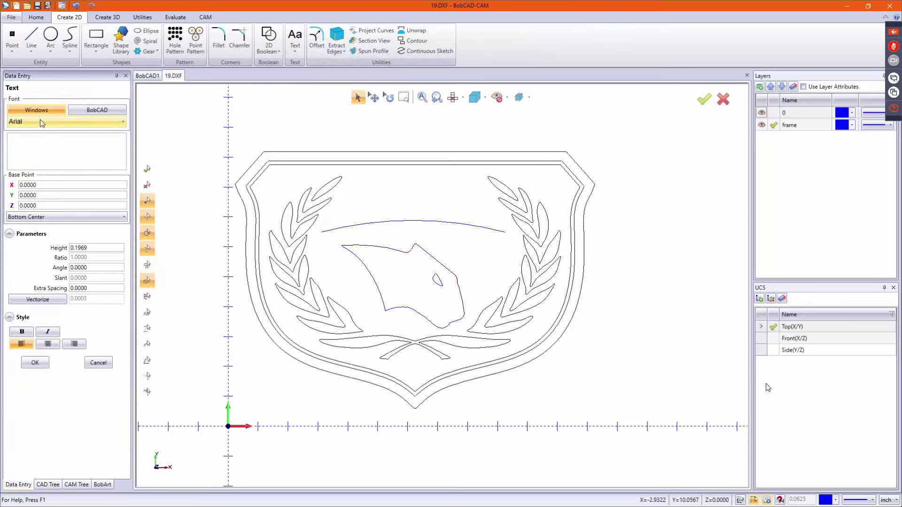
left_click(106, 122)
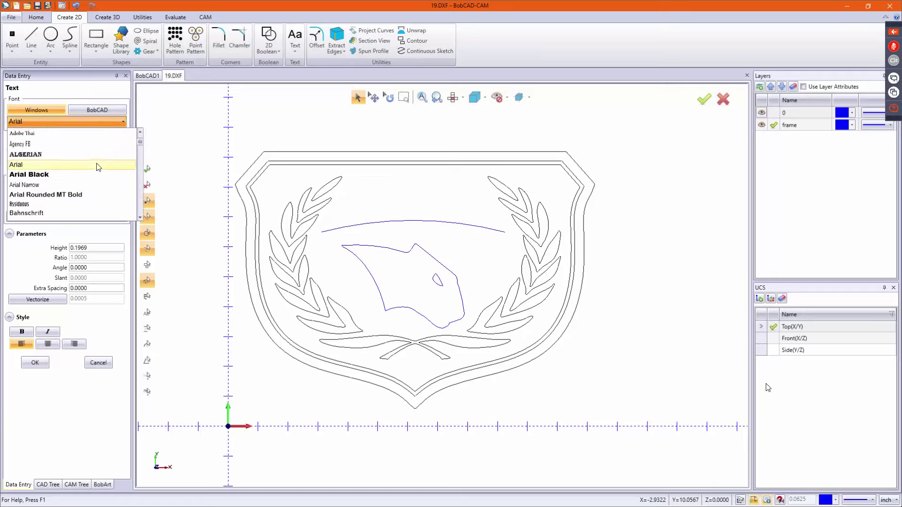
scroll(99, 167, "down", 3)
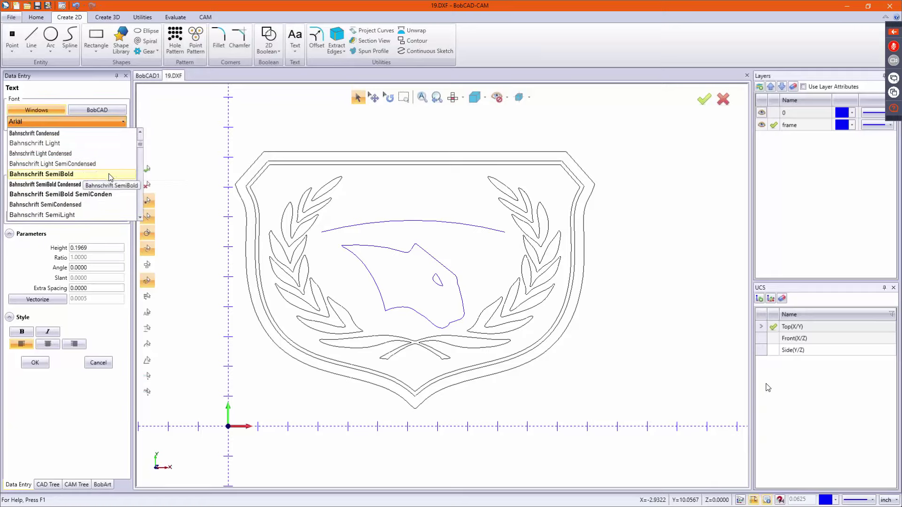
left_click(78, 174)
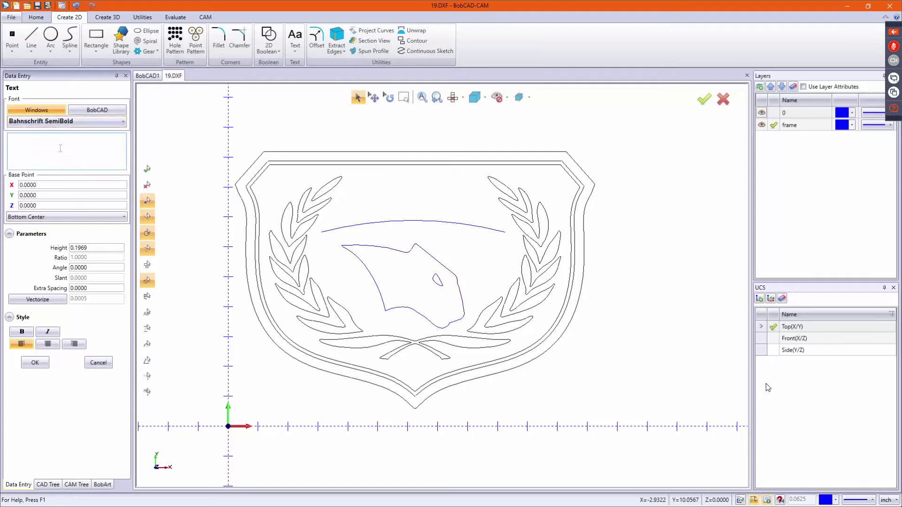
Enter BOBCAD, try a height of 1.5, move it above the arc to about X 6.3765, Y 7.6495, and reduce the height to 1.
type("OBCAD")
double_click(101, 247)
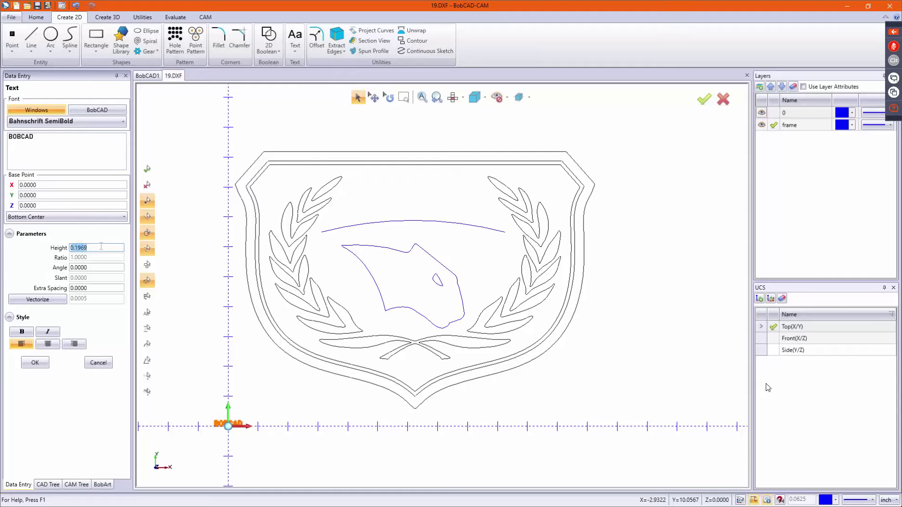
type("1.5")
key("Tab")
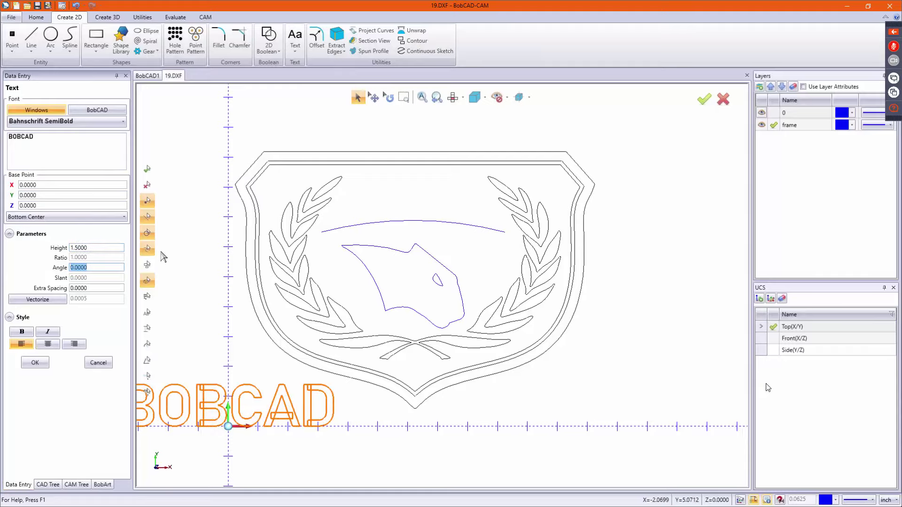
left_click_drag(218, 403, 420, 205)
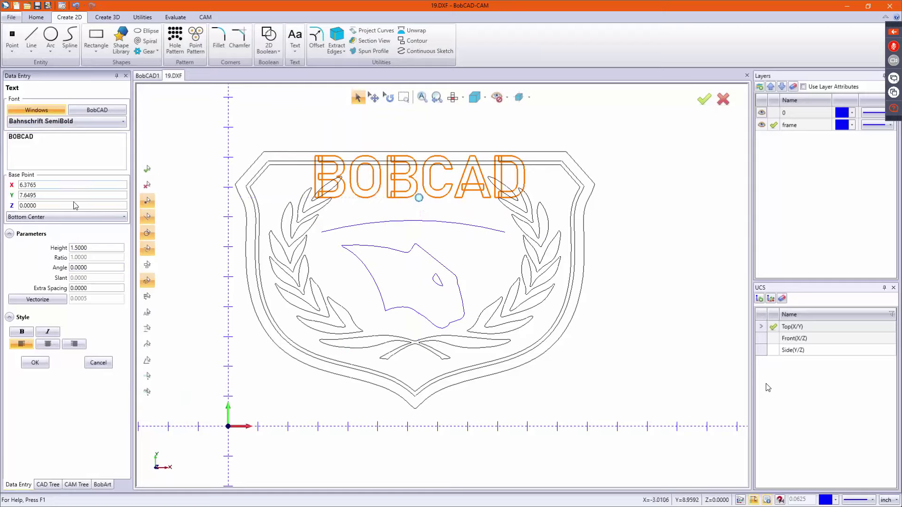
double_click(96, 247)
type("1")
key("Tab")
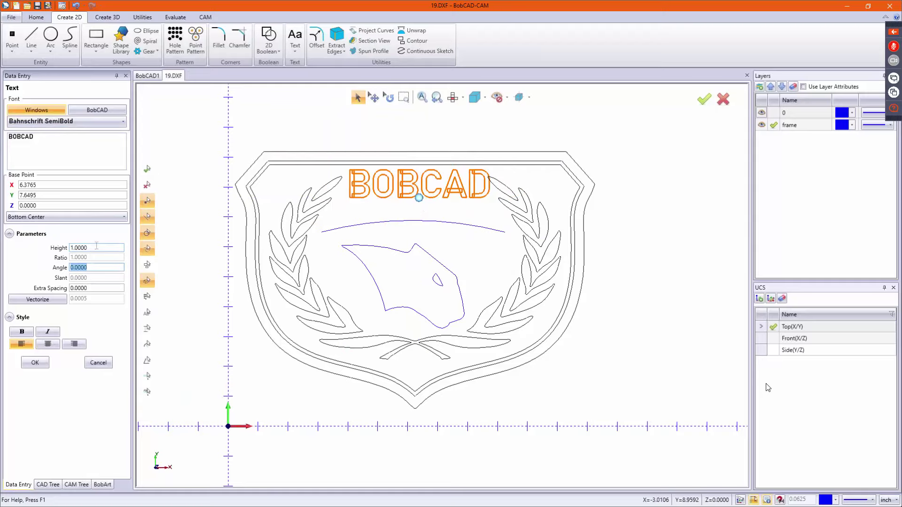
Try the fonts Bahnschrift SemiBold Condensed and Bauhaus 93 on the text, and settle on Bernard MT Condensed.
left_click(75, 123)
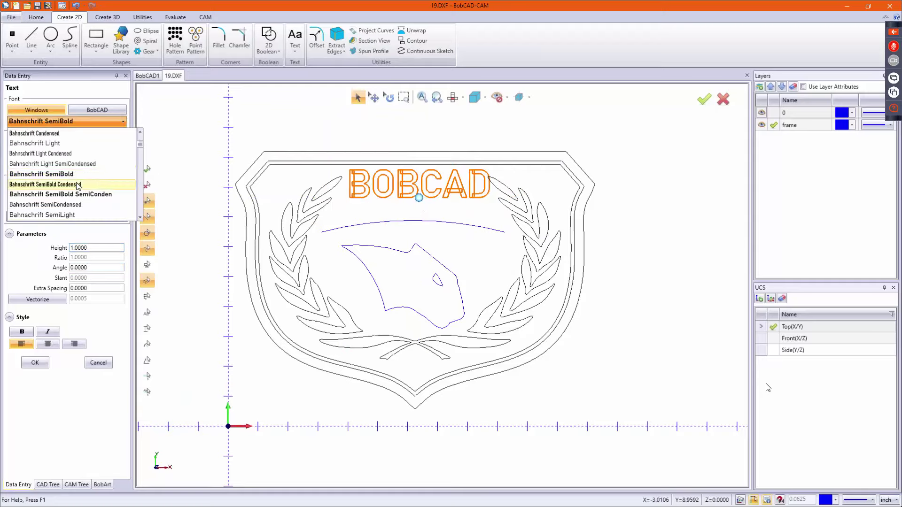
left_click(77, 184)
left_click(71, 121)
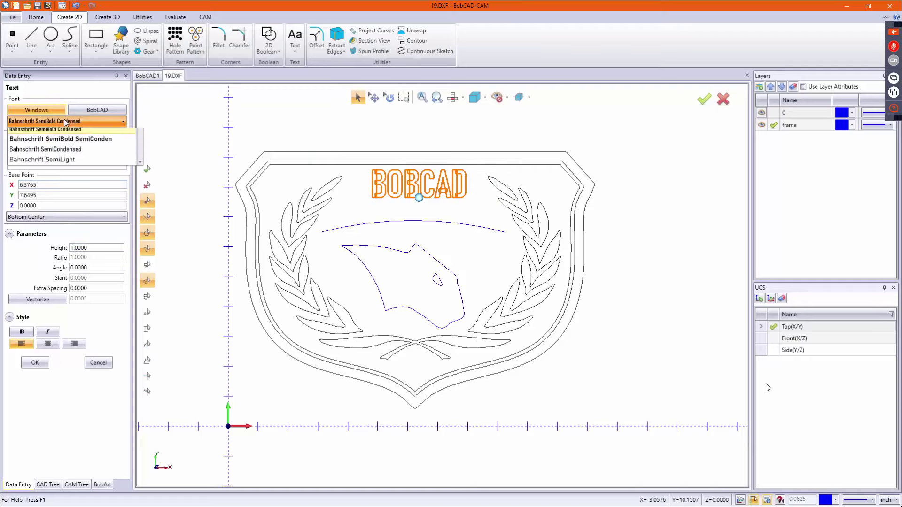
left_click(66, 174)
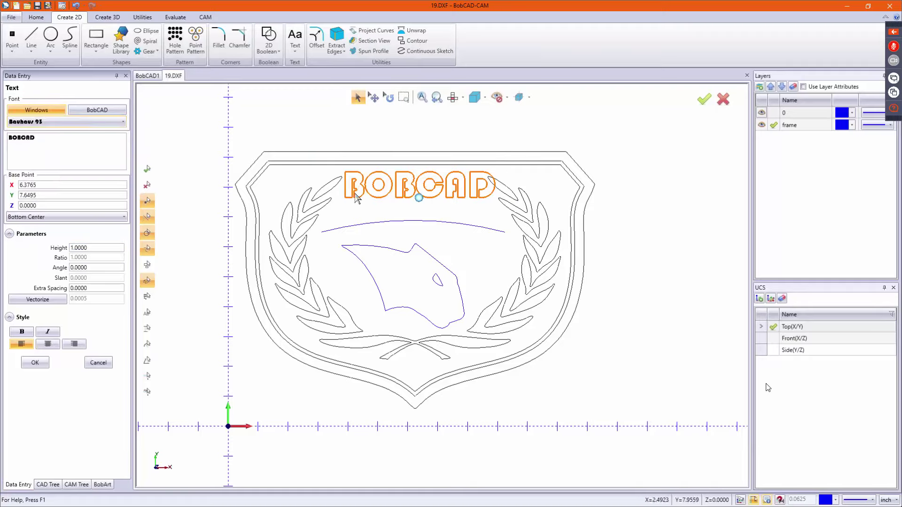
left_click(419, 200)
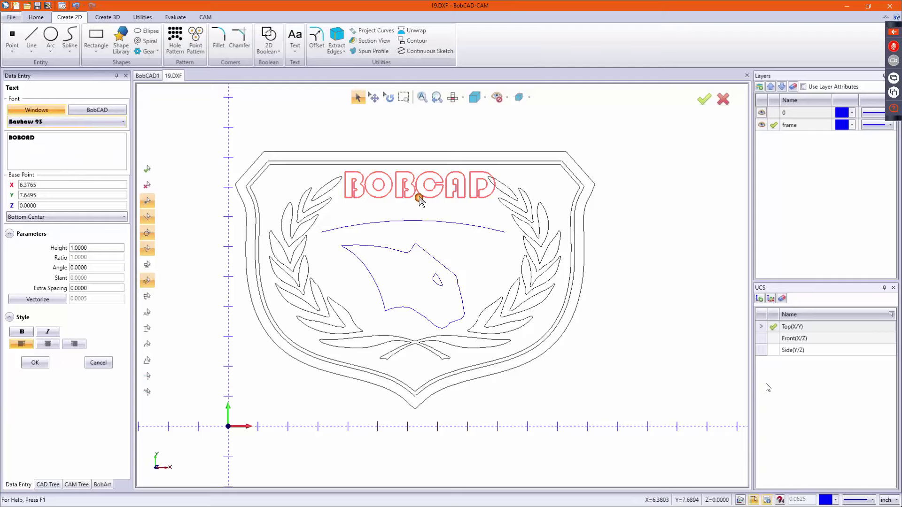
left_click(92, 122)
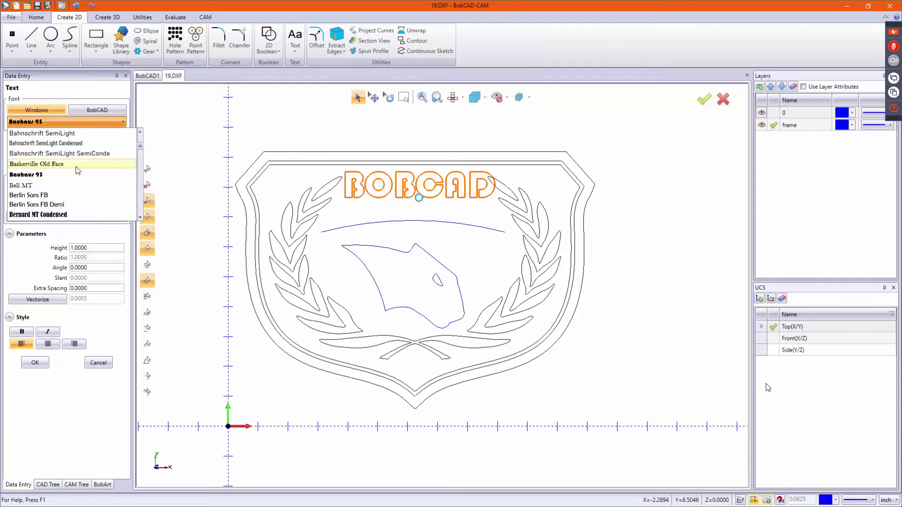
left_click(70, 215)
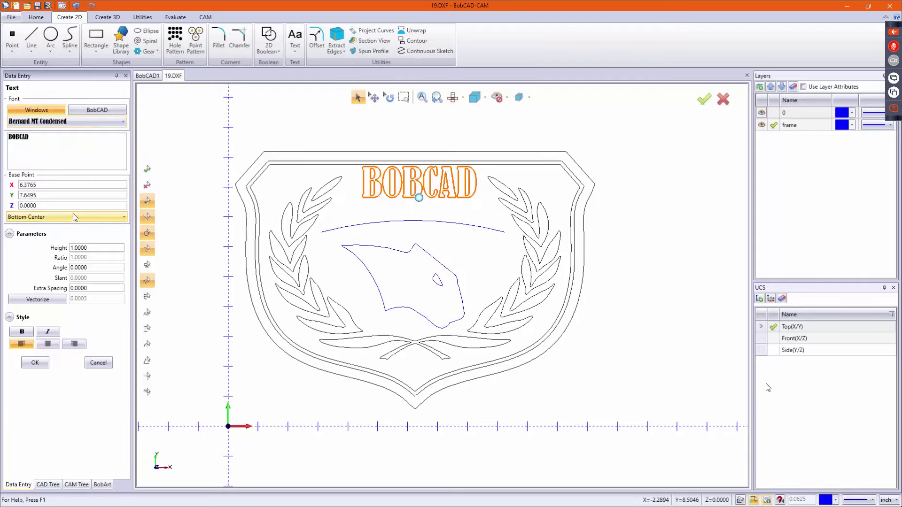
Move the text's base point to about X 6.2175, Y 7.3752 and extend its wording to BOBCAD-CAM.
left_click_drag(418, 197, 414, 205)
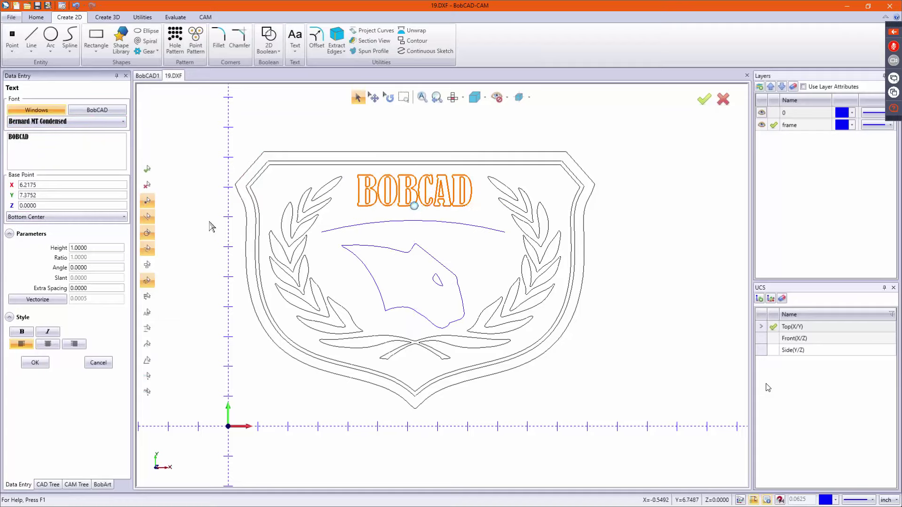
left_click(52, 134)
type("-")
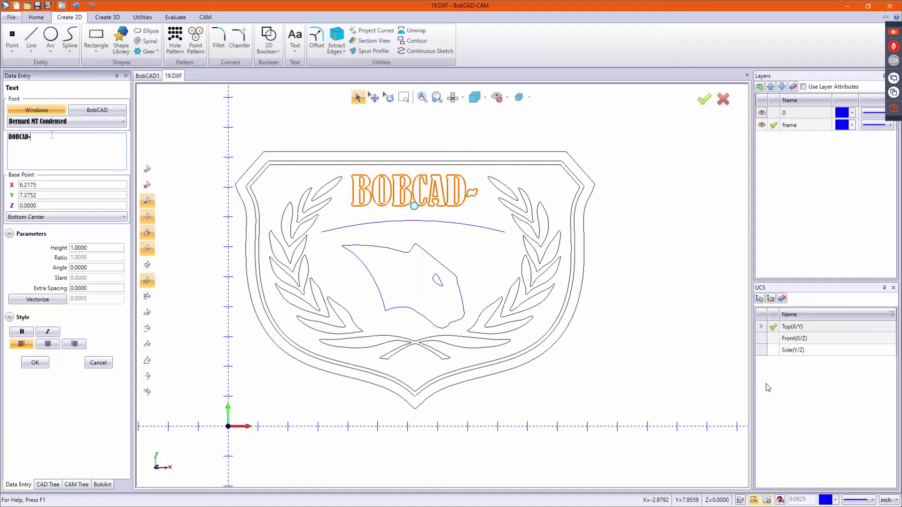
type("CAM")
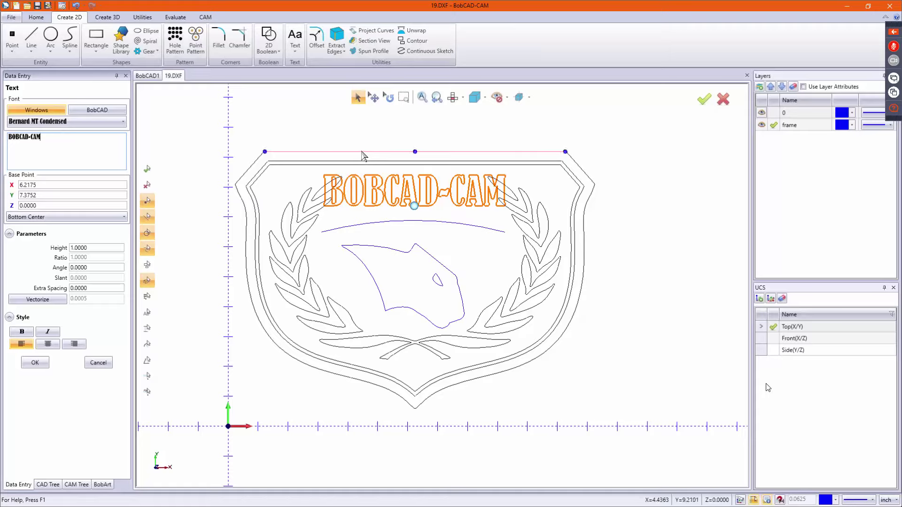
Try a text height of 0.9, and settle on a height of 0.75.
double_click(91, 248)
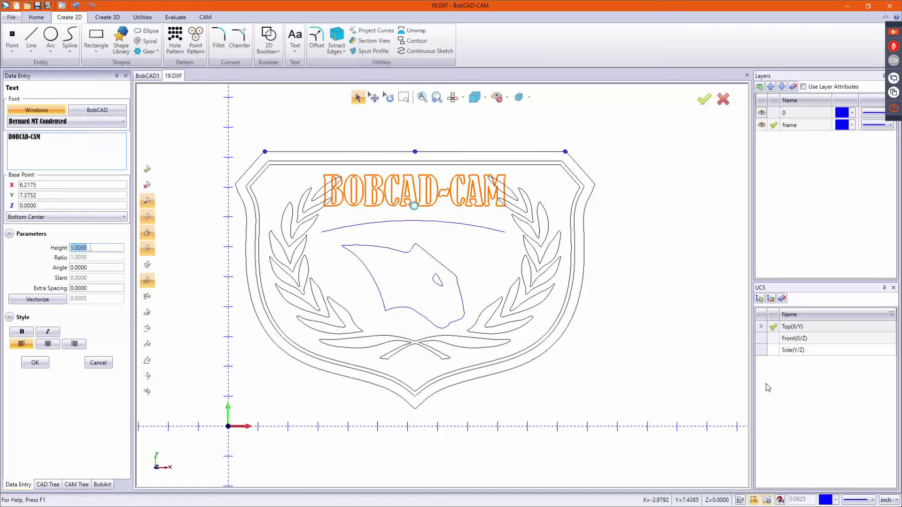
type(".9")
key("Tab")
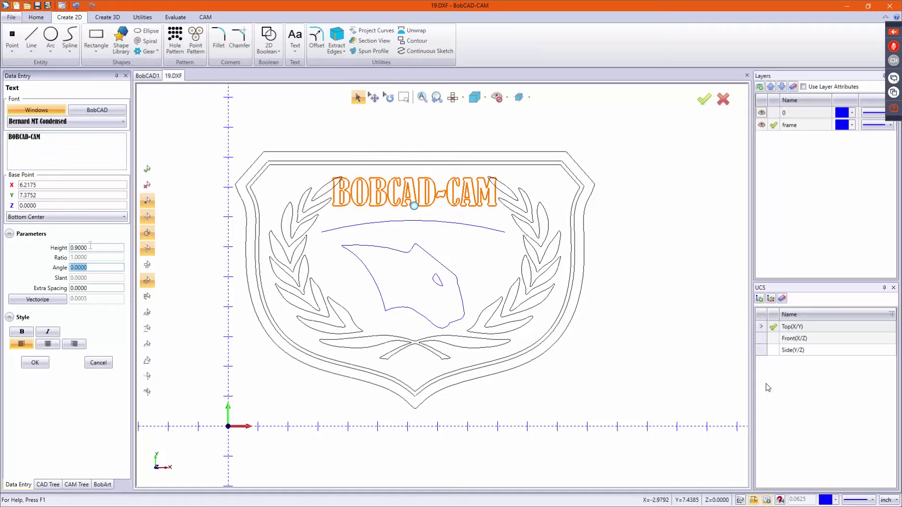
left_click(93, 246)
double_click(94, 246)
type(".75")
key("Tab")
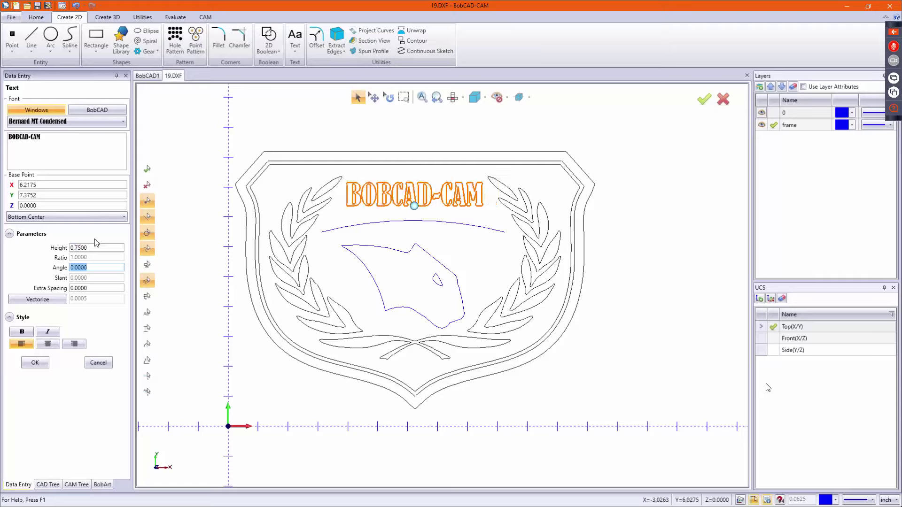
Set the text's extra letter spacing to 0.1 and cancel this text without creating it.
double_click(93, 289)
type(".1")
key("Tab")
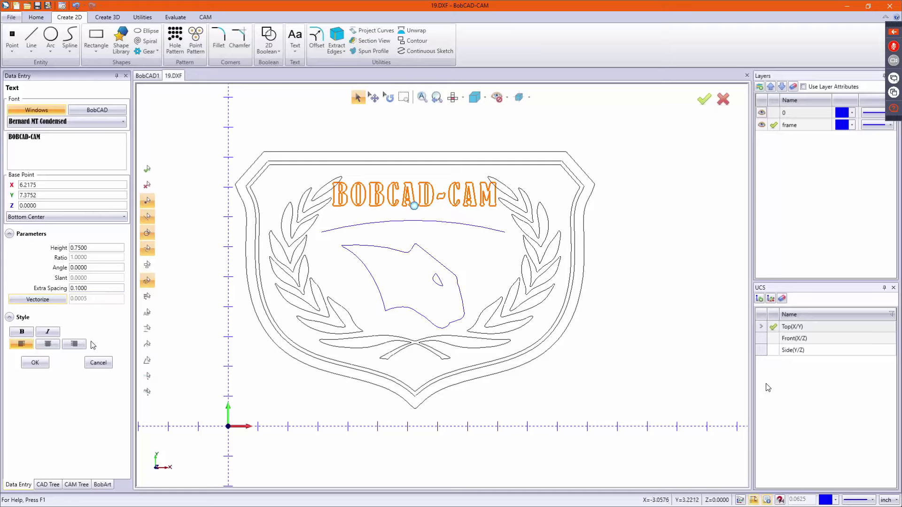
left_click(97, 365)
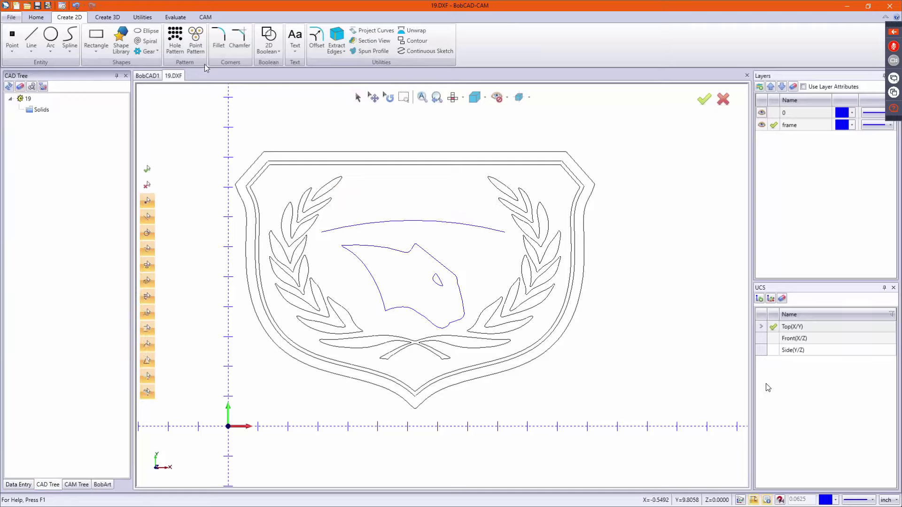
Create the text BOBCAD-CAM at the origin in Bernard MT Condensed, height 0.75, with extra spacing 0.1.
left_click(295, 38)
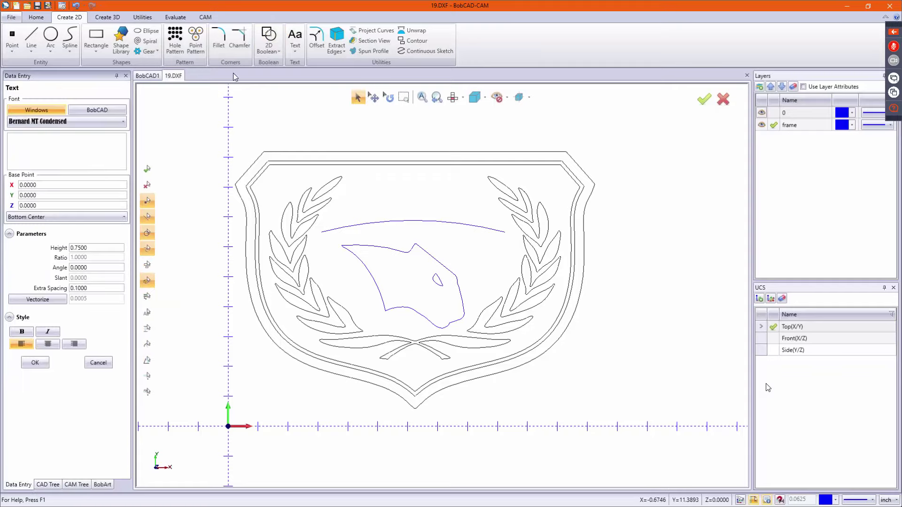
left_click(81, 152)
type("B")
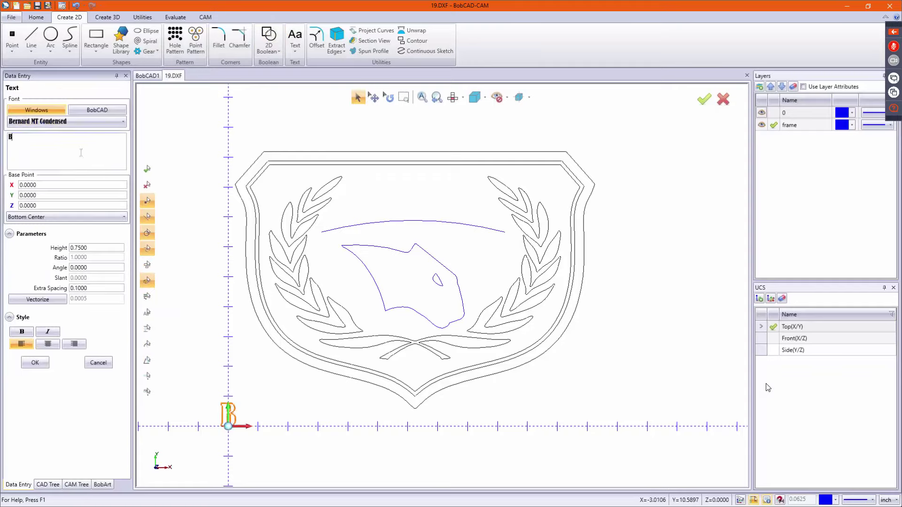
type("OBCAD-CAM")
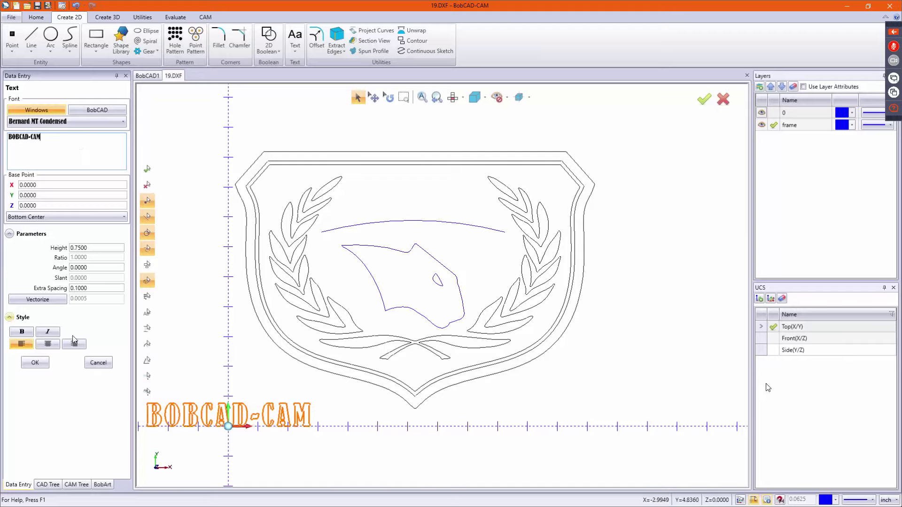
left_click(35, 364)
left_click(98, 363)
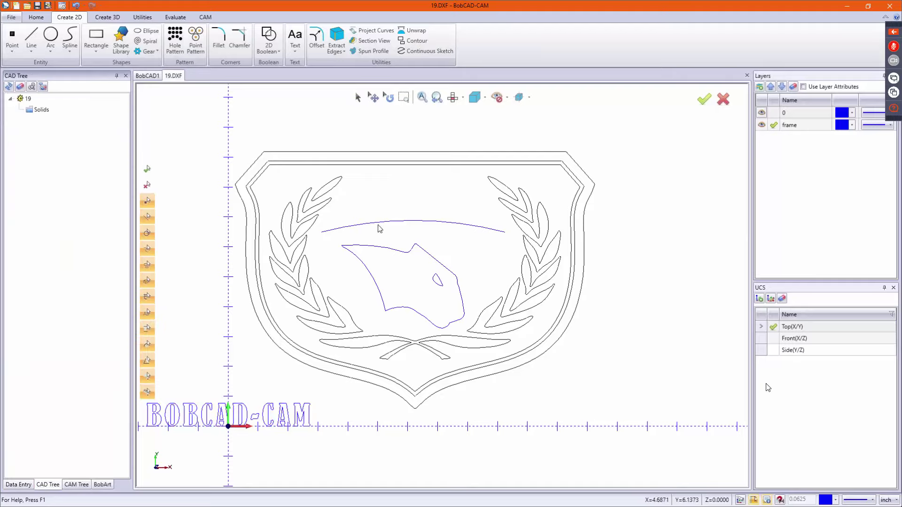
Fit the BOBCAD-CAM text to the arc above the panther head, aligned to the middle of the path.
left_click(294, 49)
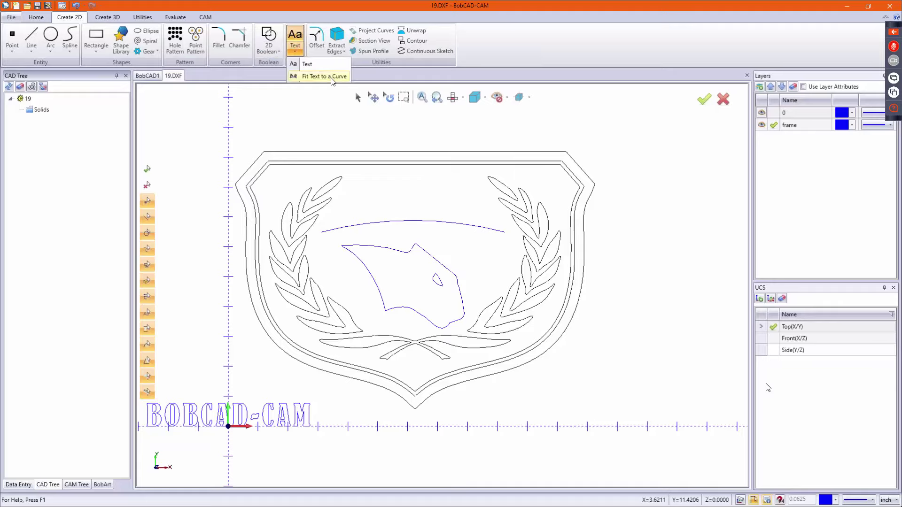
left_click(295, 76)
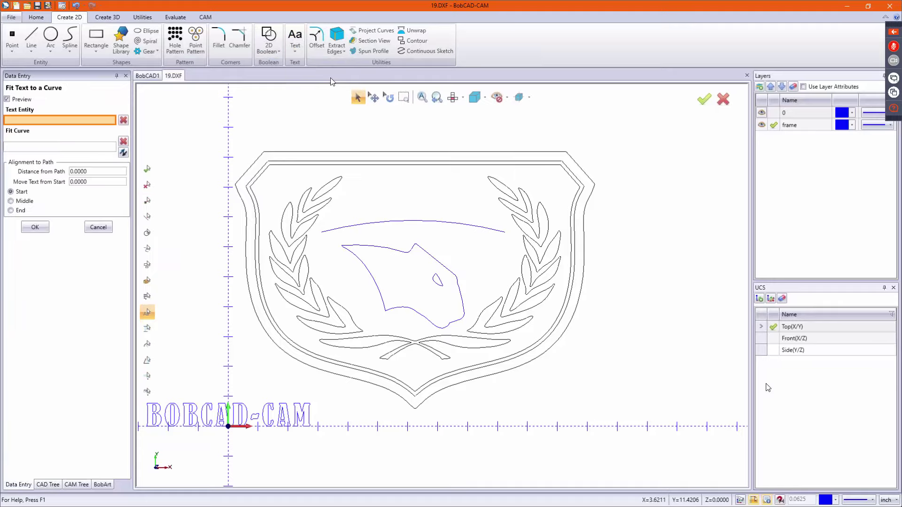
left_click(222, 414)
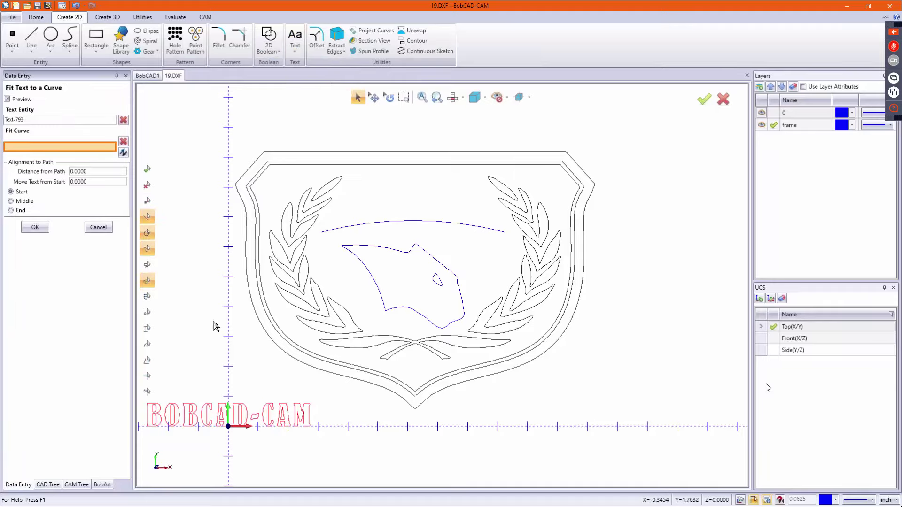
left_click(496, 233)
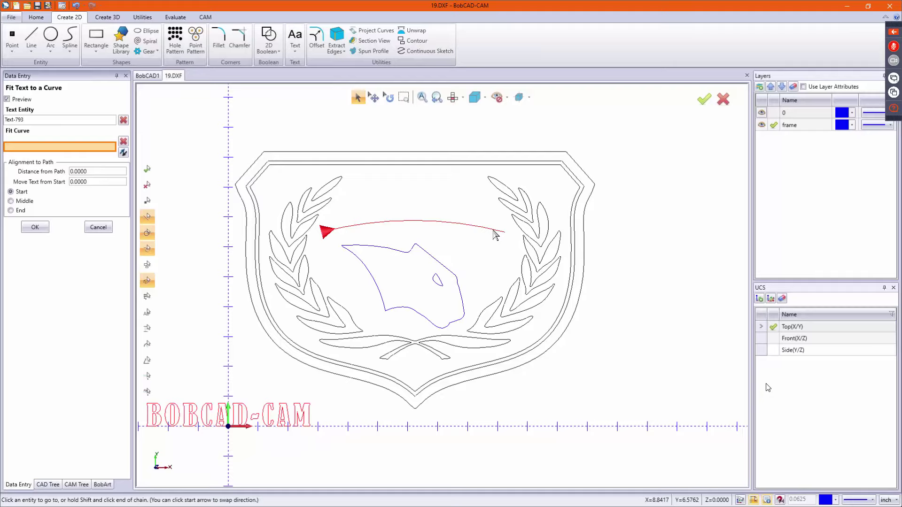
left_click(495, 234)
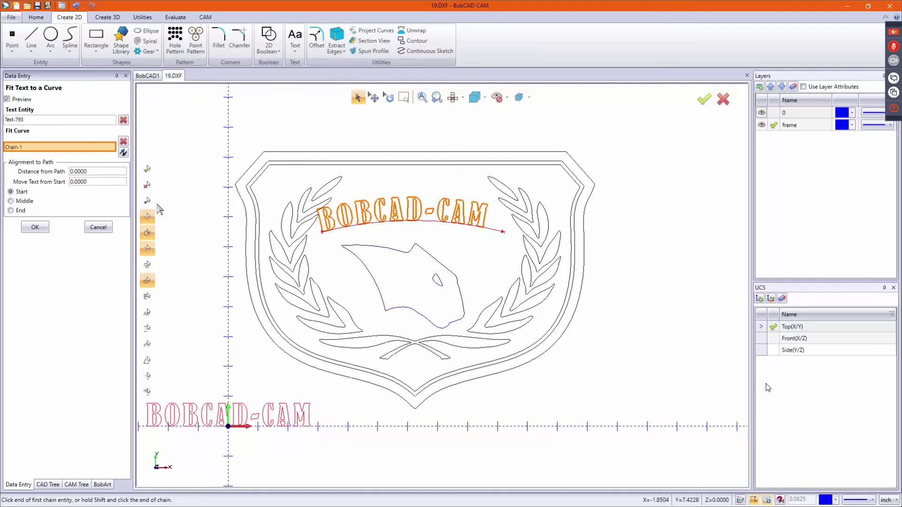
left_click(11, 200)
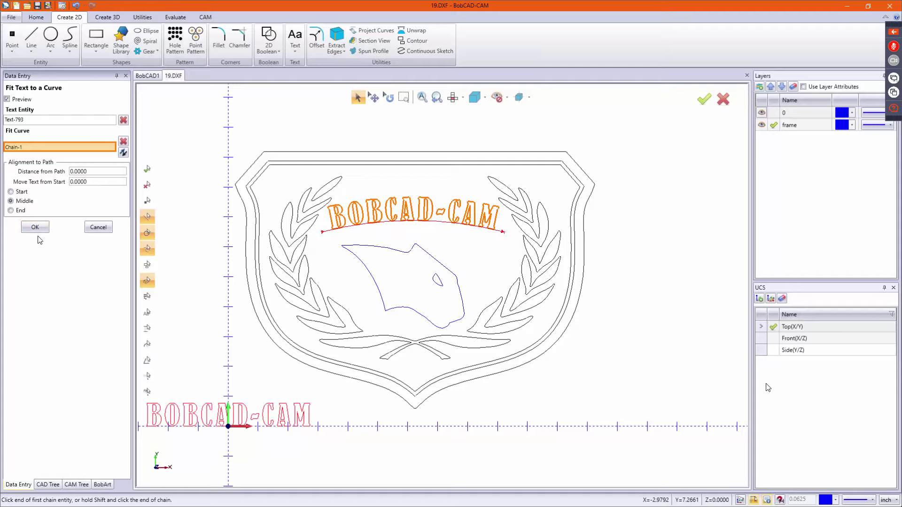
Set the fitted text's distance from the path to -0.1.
double_click(97, 172)
type("-0")
type(".1")
key("Return")
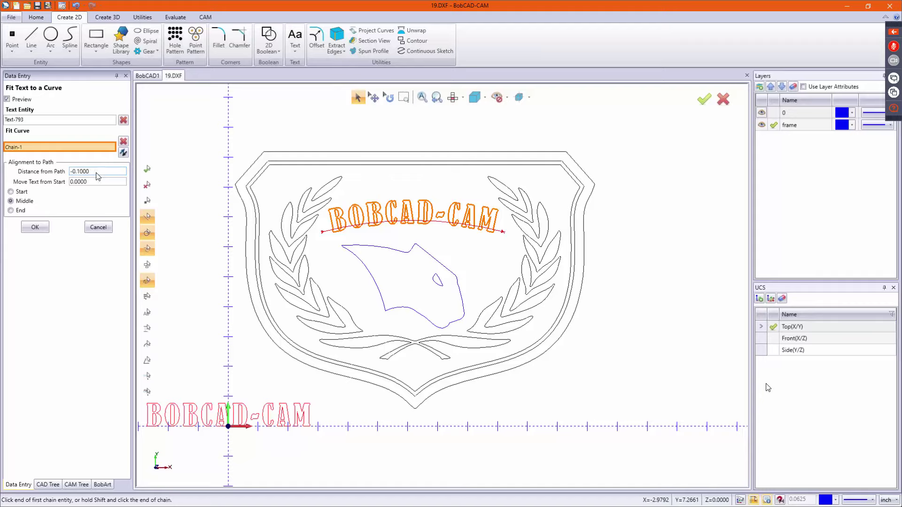
double_click(98, 171)
Try moving the text 0.1 from the start, and settle on an offset of 0.05.
double_click(96, 182)
key("BackSpace")
type(".1")
key("Return")
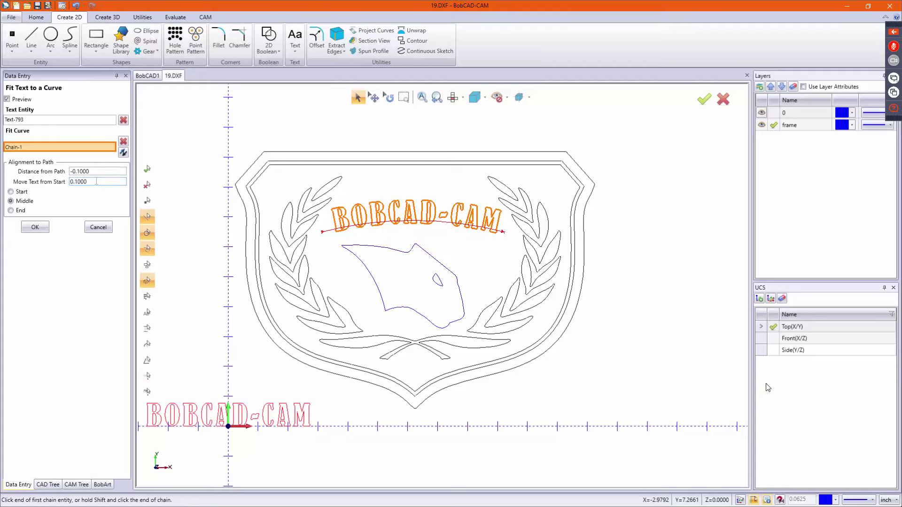
double_click(92, 181)
type(".05")
key("Return")
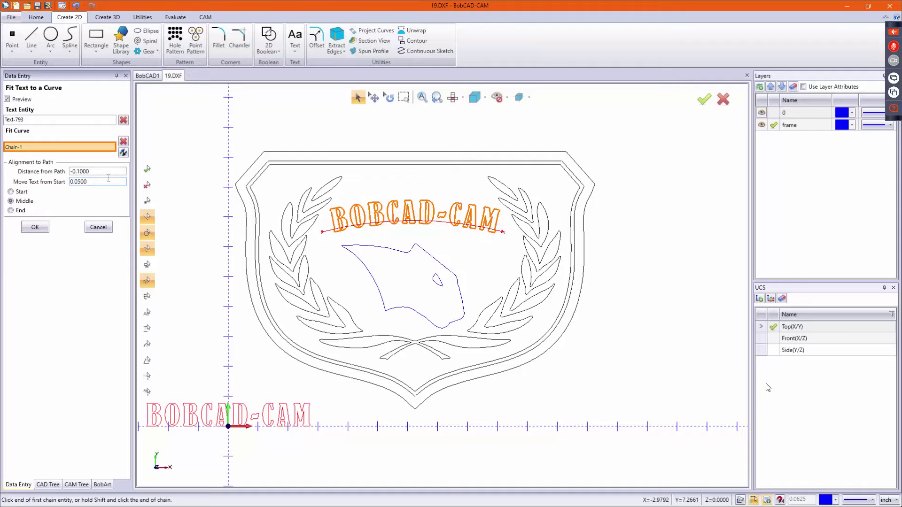
Apply the text fitting, close the command and delete the guide arc running through the letters.
double_click(105, 172)
left_click(36, 227)
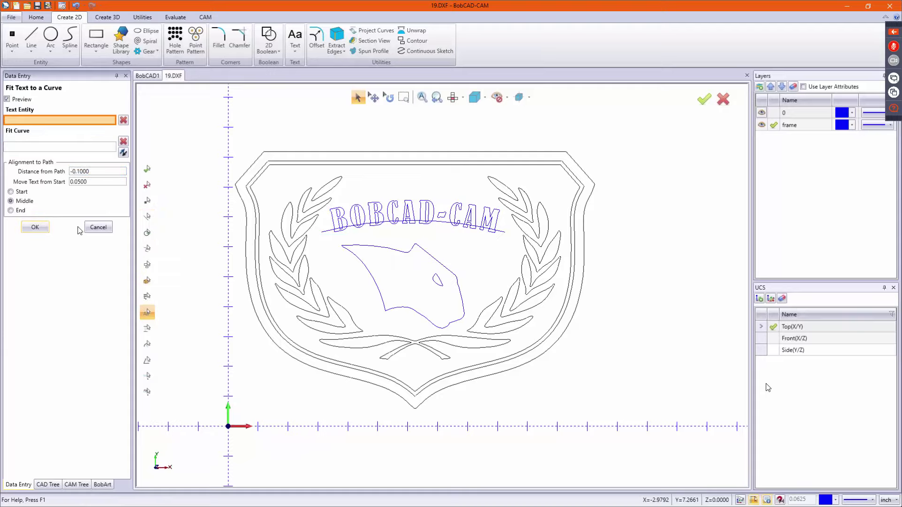
left_click(98, 228)
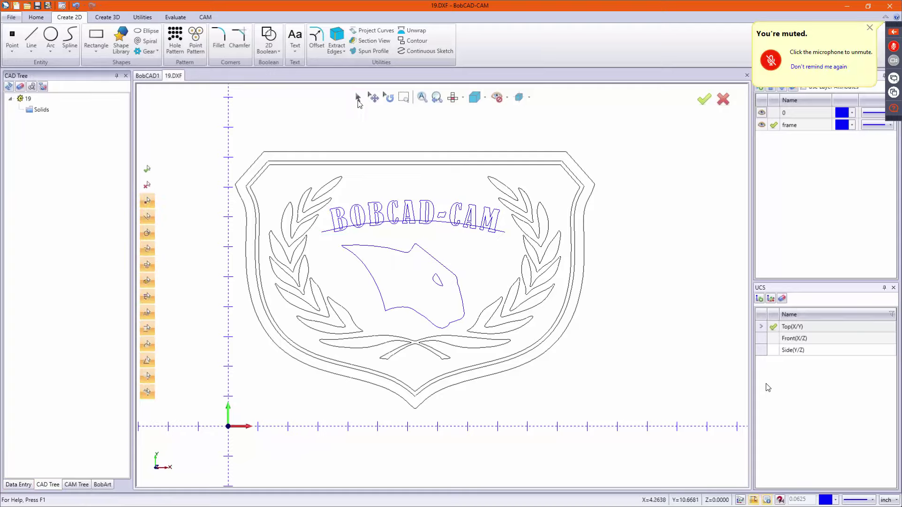
left_click(357, 98)
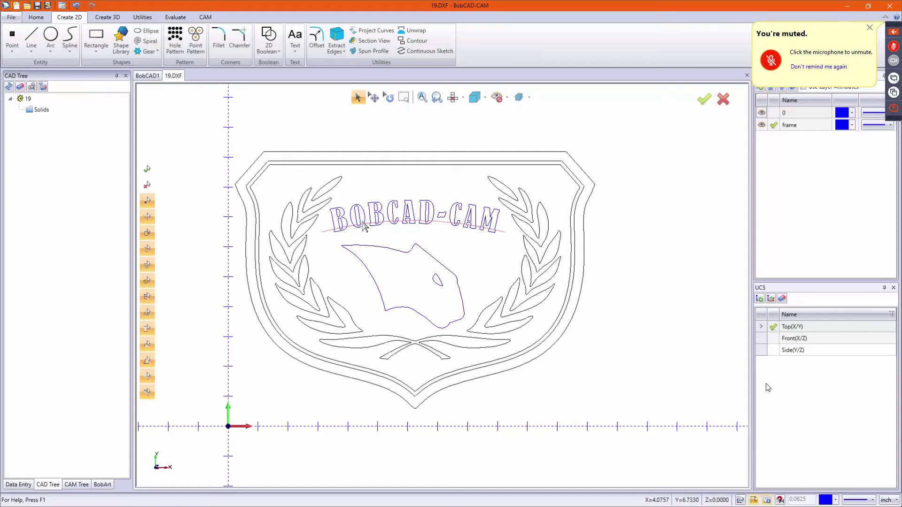
key("Delete")
Create the emboss model stock with a size of 13 in X and 10 in Y.
left_click(102, 484)
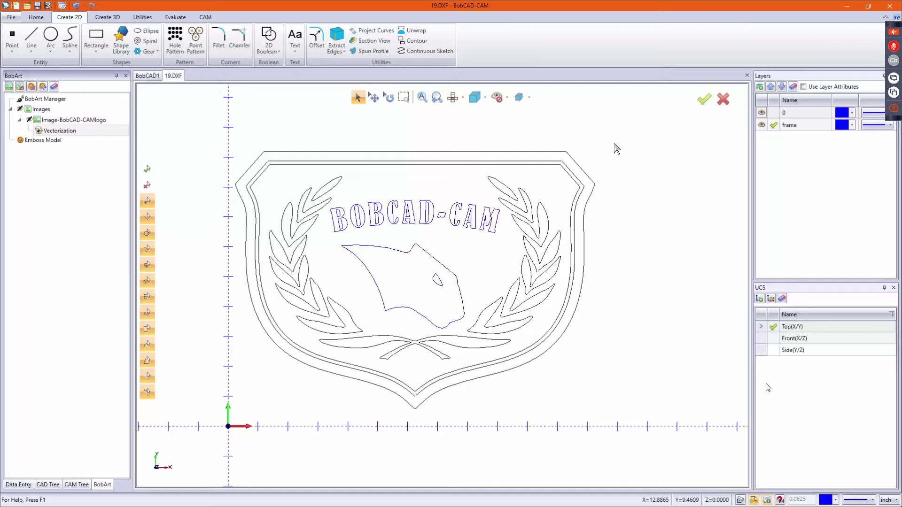
right_click(61, 140)
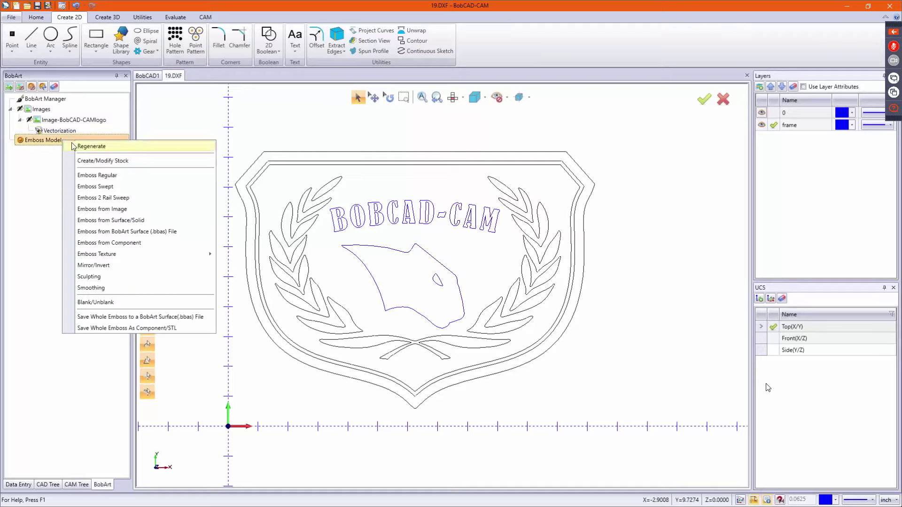
left_click(98, 162)
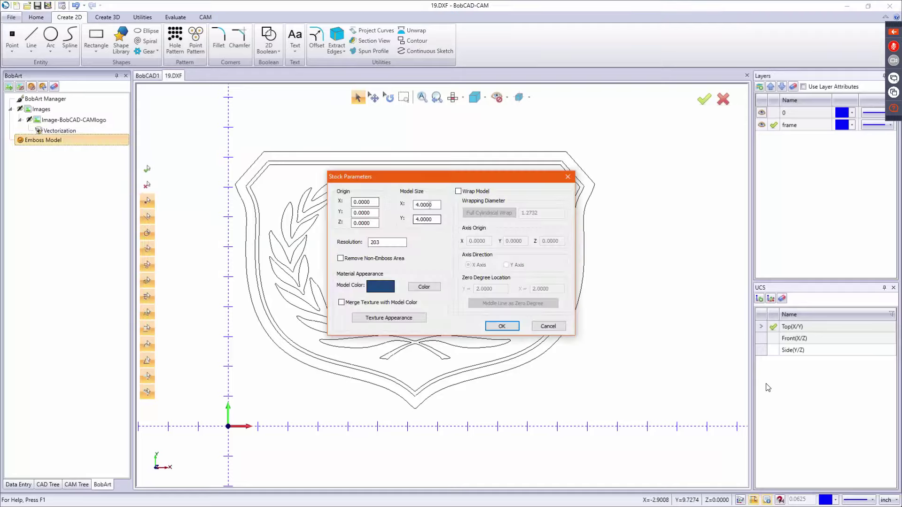
left_click(434, 205)
key("shift+Home")
type("13")
key("Tab")
type("10")
key("Tab")
left_click(502, 328)
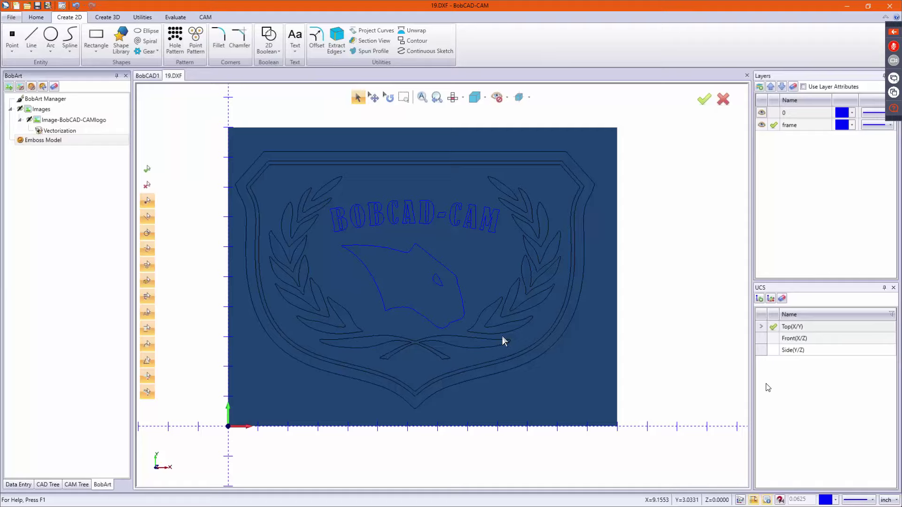
Add a Regular emboss with a Line cross section, height 0.25, slope angle 65 and the Add application type.
right_click(41, 139)
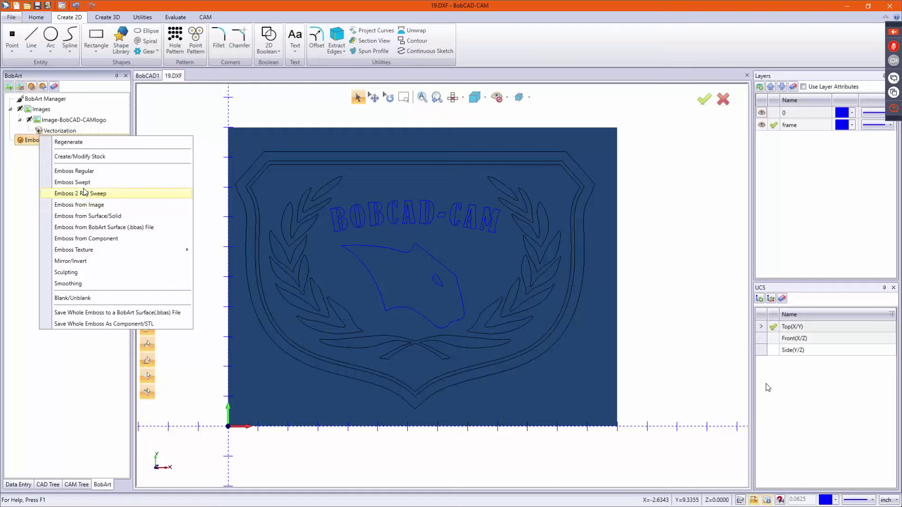
left_click(100, 172)
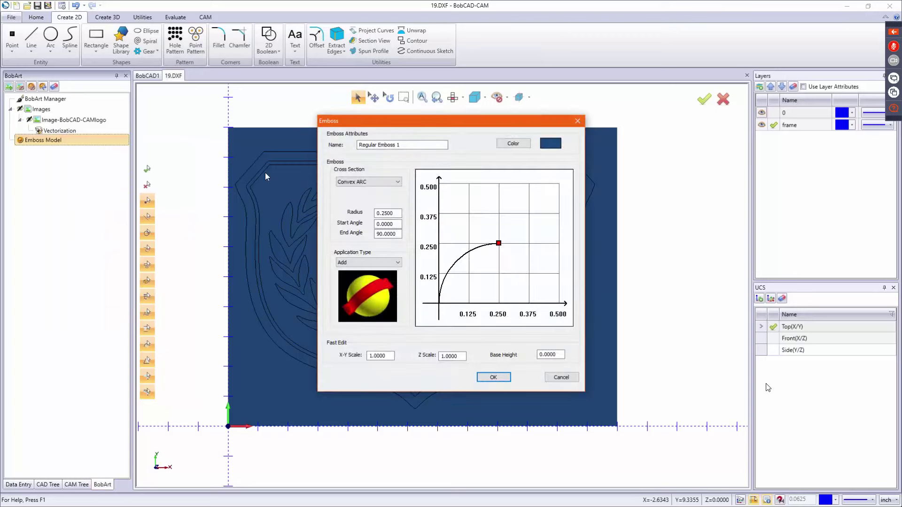
left_click(368, 182)
left_click(365, 198)
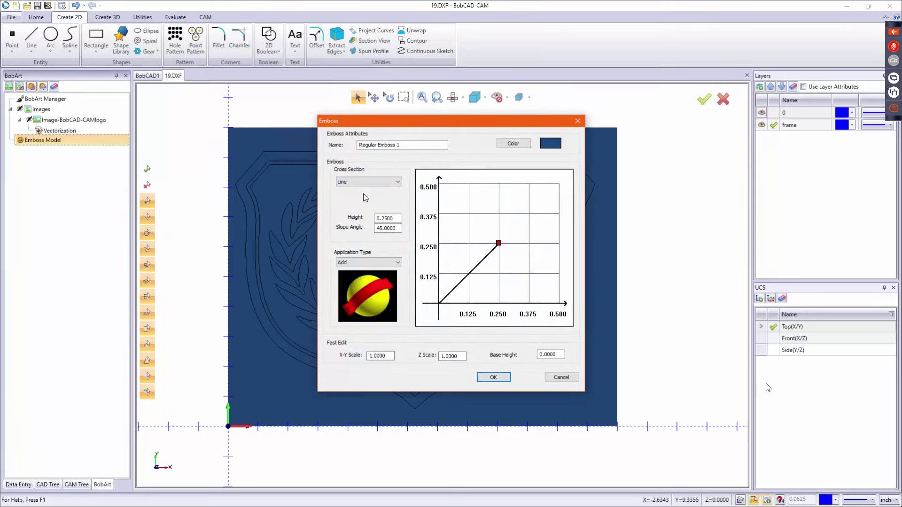
left_click(398, 218)
double_click(398, 218)
double_click(398, 228)
type("65")
key("Tab")
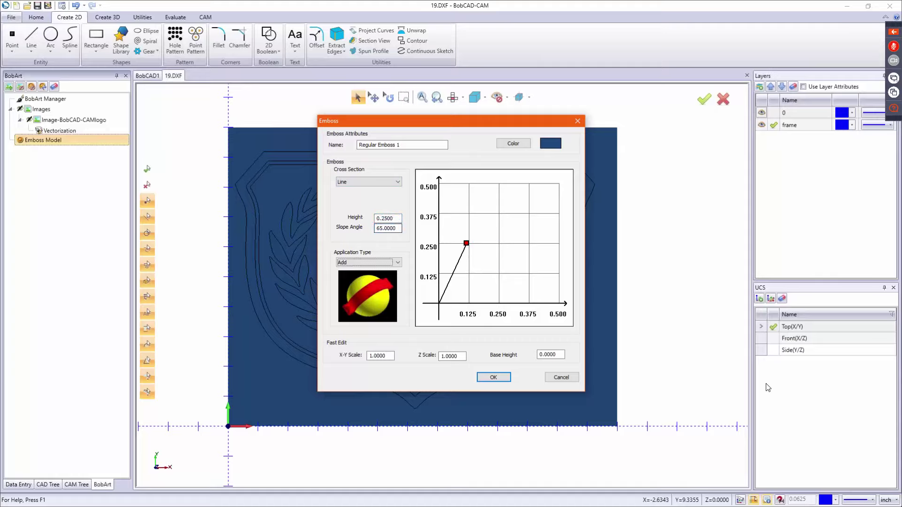
left_click(490, 376)
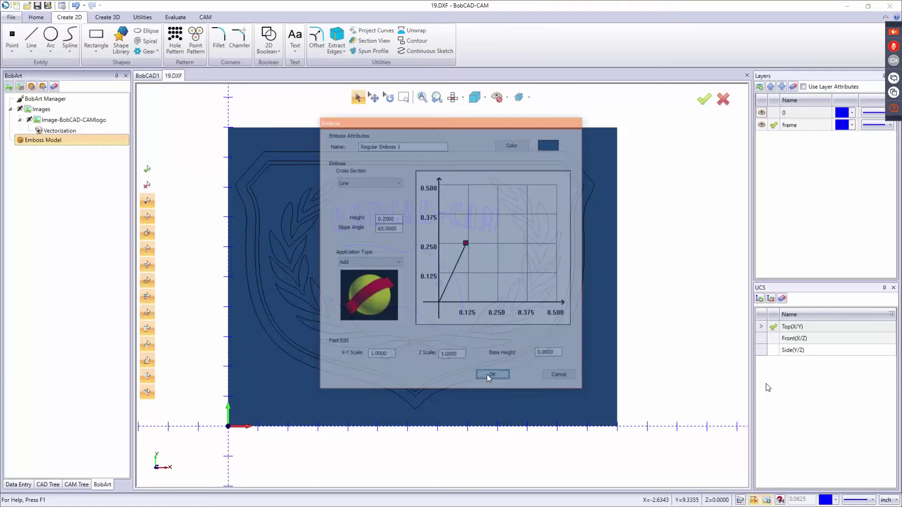
Assign the outermost shield outline as the geometry of the first Regular emboss.
right_click(75, 161)
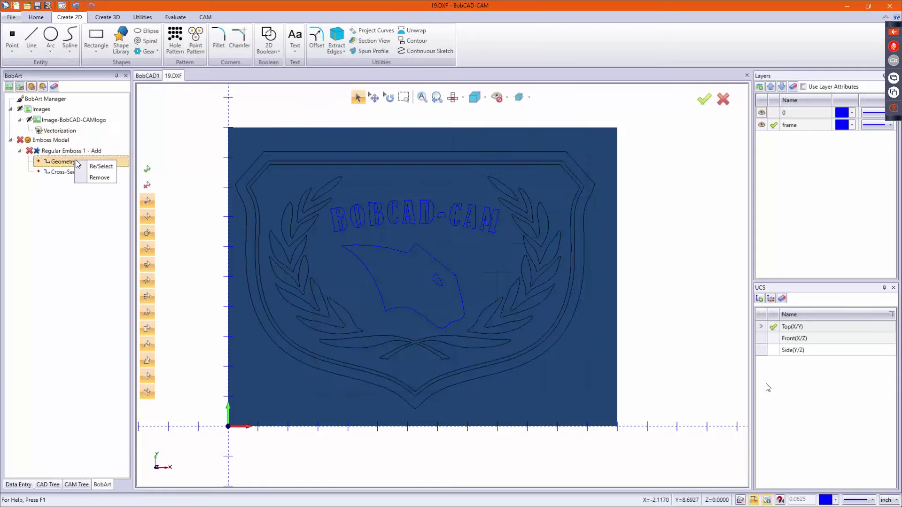
left_click(111, 166)
left_click(257, 157)
right_click(199, 146)
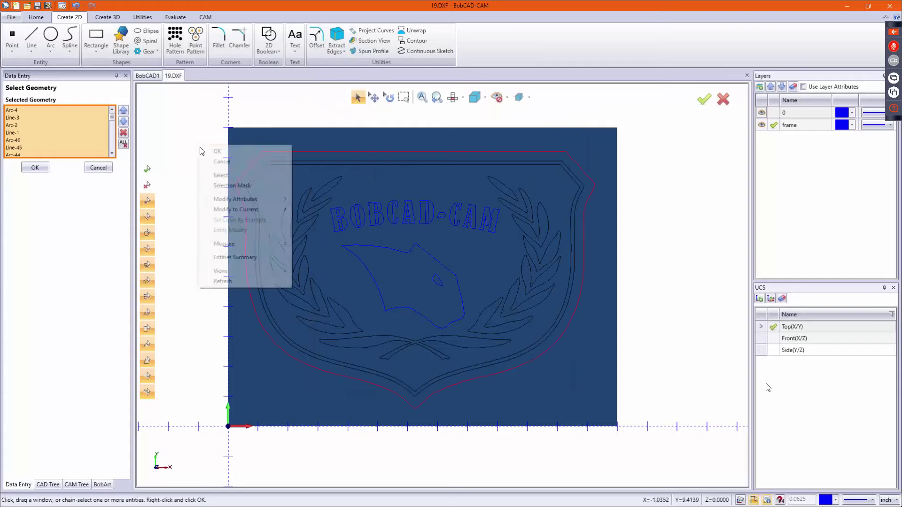
left_click(205, 152)
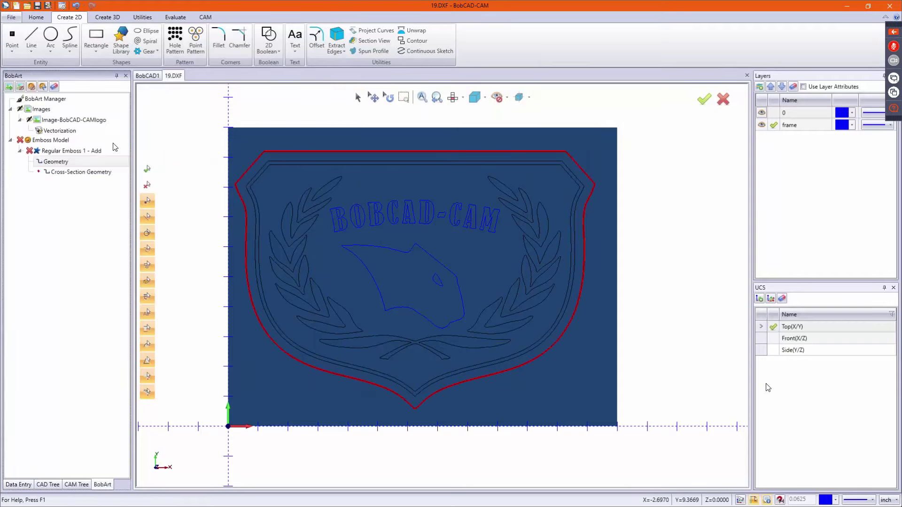
Regenerate the emboss model with the raised shield and blank it so only the drawing lines show.
right_click(66, 139)
left_click(78, 144)
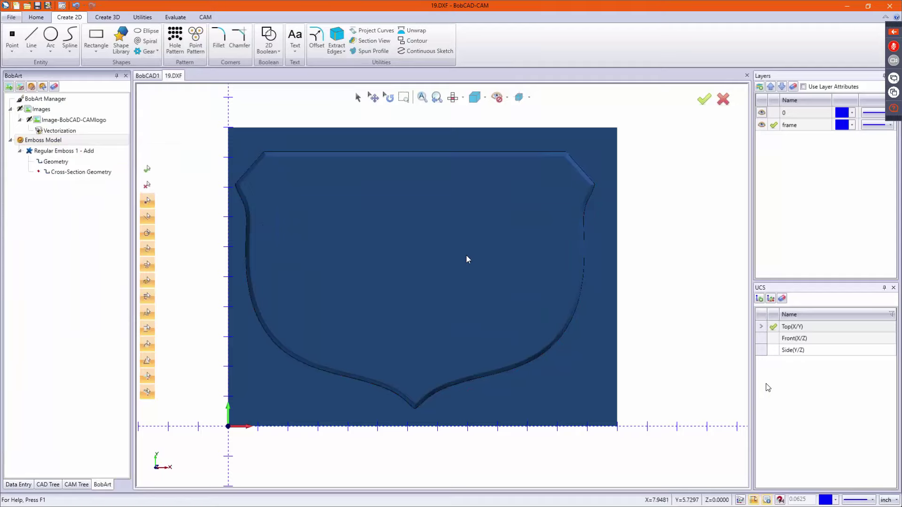
right_click(67, 142)
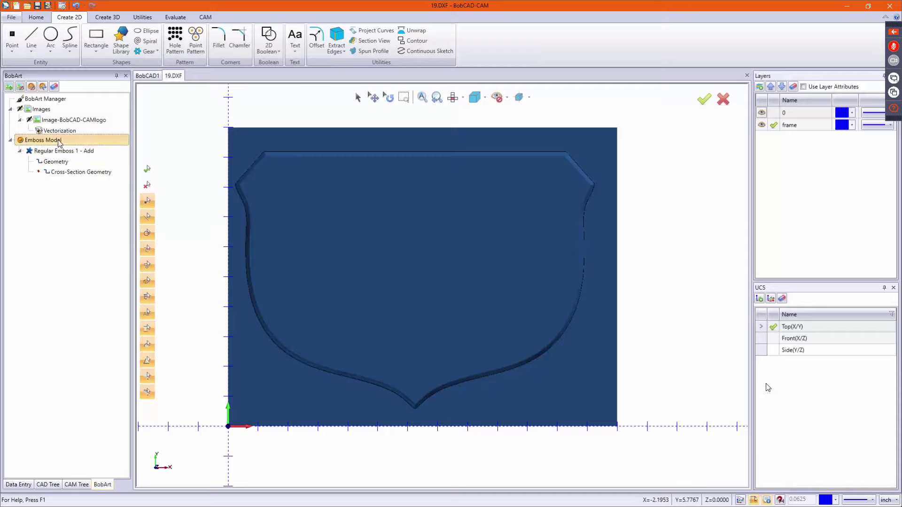
left_click(170, 125)
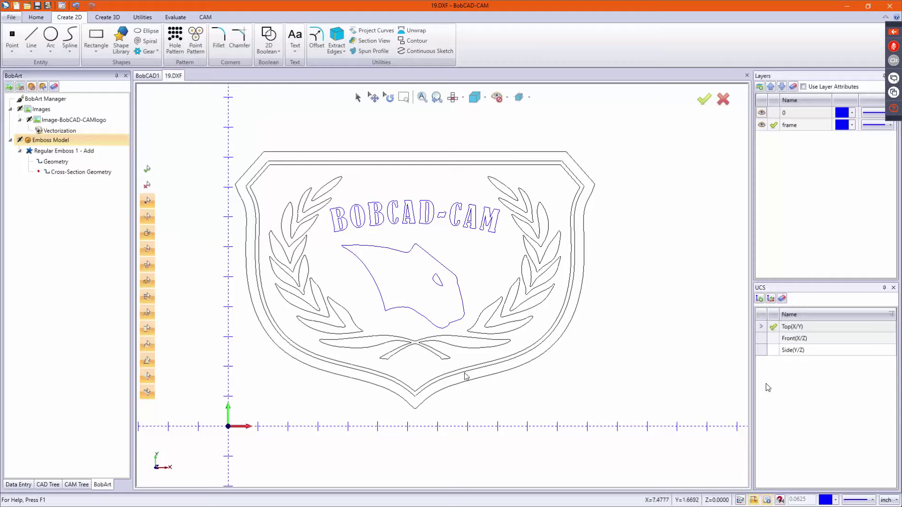
Measure the gap between the two inner frame outlines along the shield's upper-left slanted edge.
left_click(169, 17)
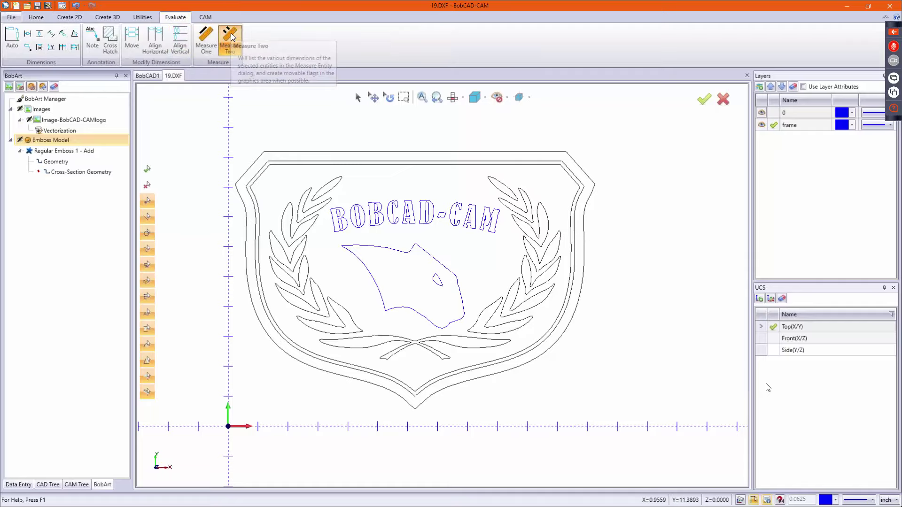
left_click(231, 37)
scroll(324, 181, "up", 5)
left_click(319, 177)
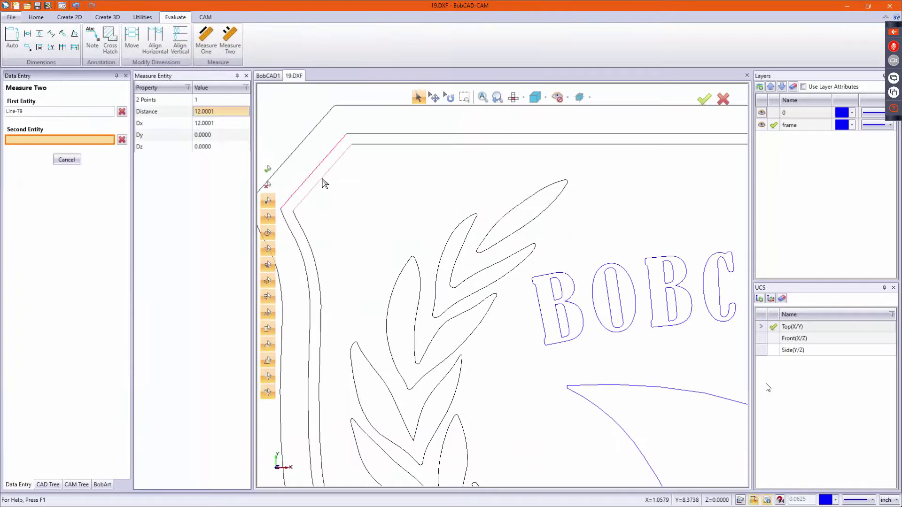
left_click(324, 183)
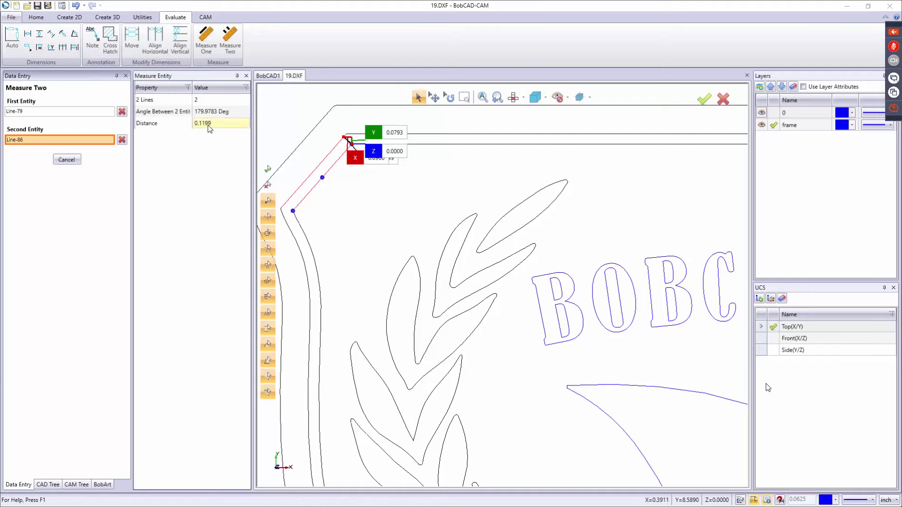
left_click(247, 76)
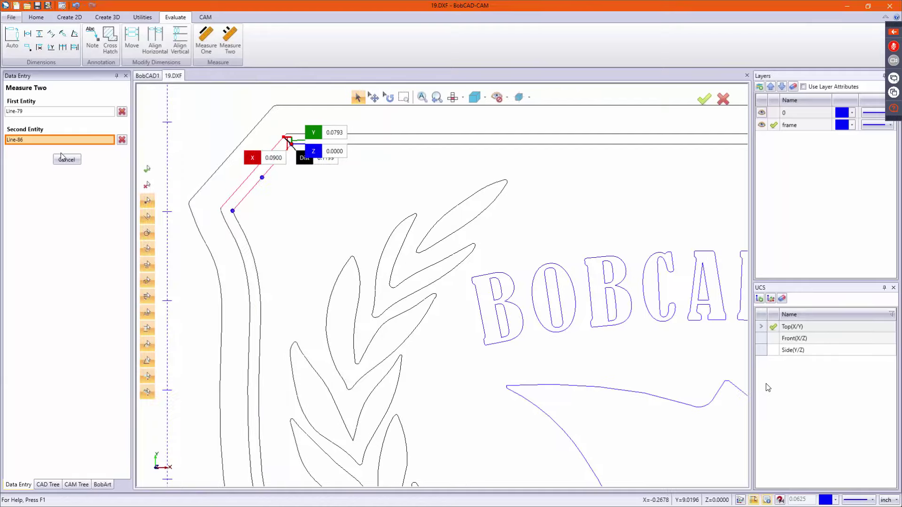
left_click(67, 159)
Add a second Regular emboss to the emboss model with the Subtract application type.
left_click(102, 484)
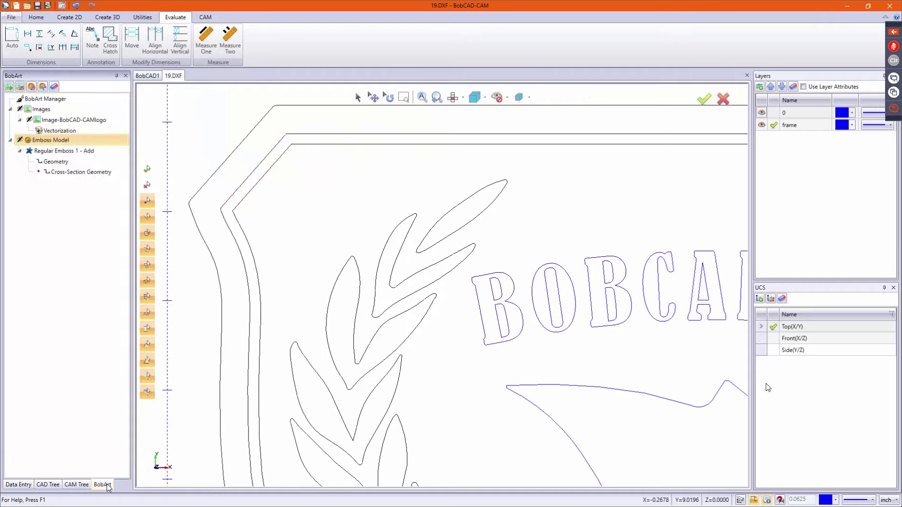
right_click(65, 141)
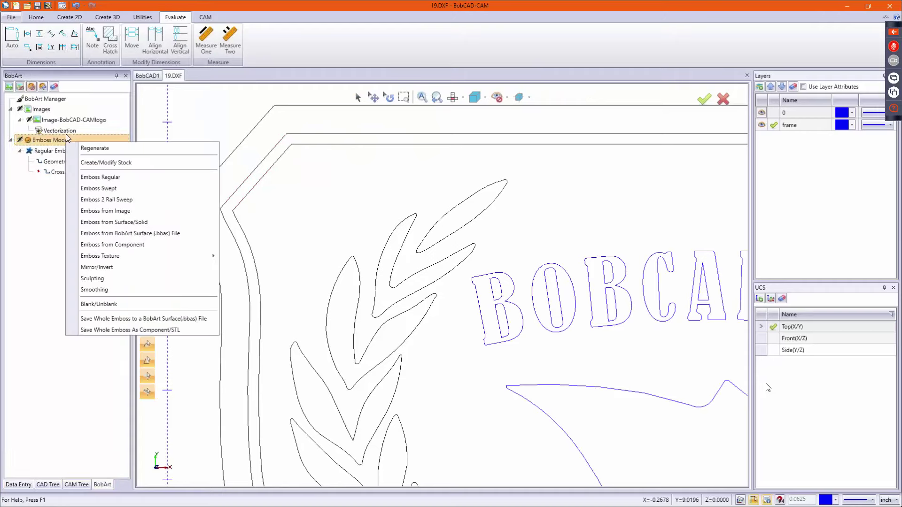
left_click(133, 177)
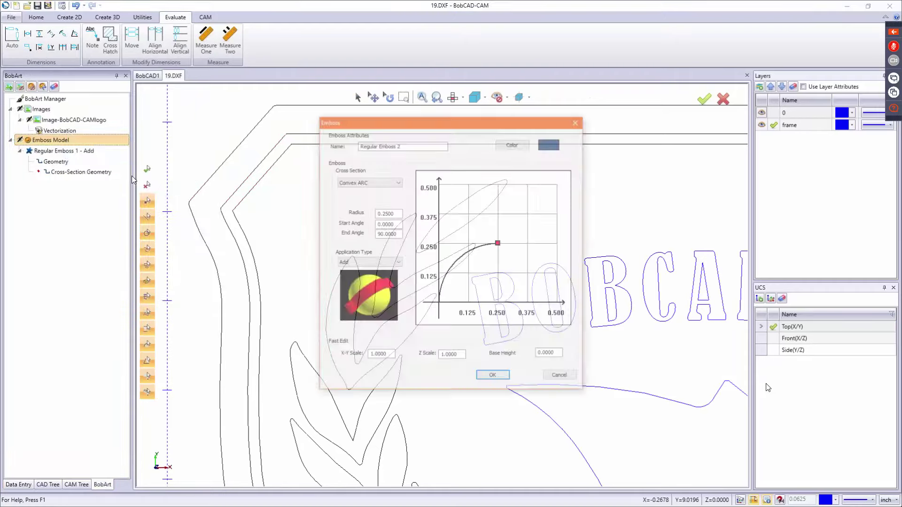
left_click(367, 183)
left_click(366, 181)
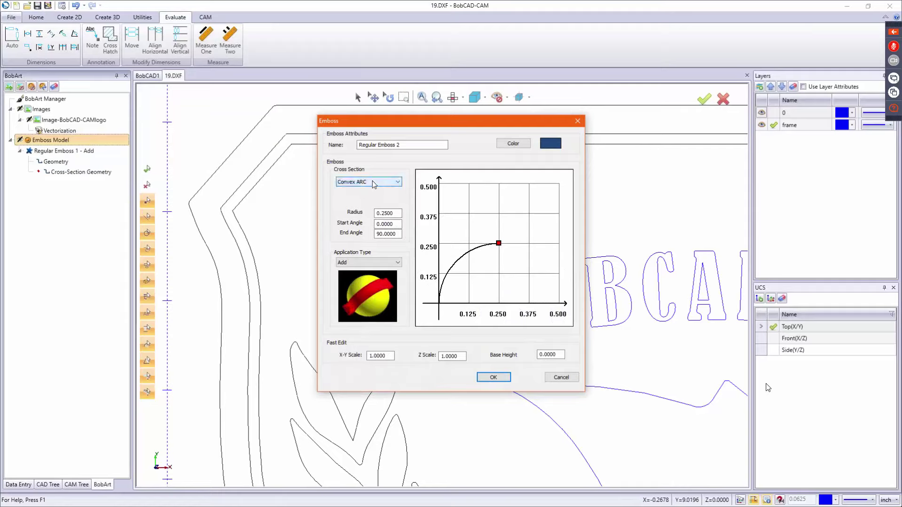
left_click(388, 263)
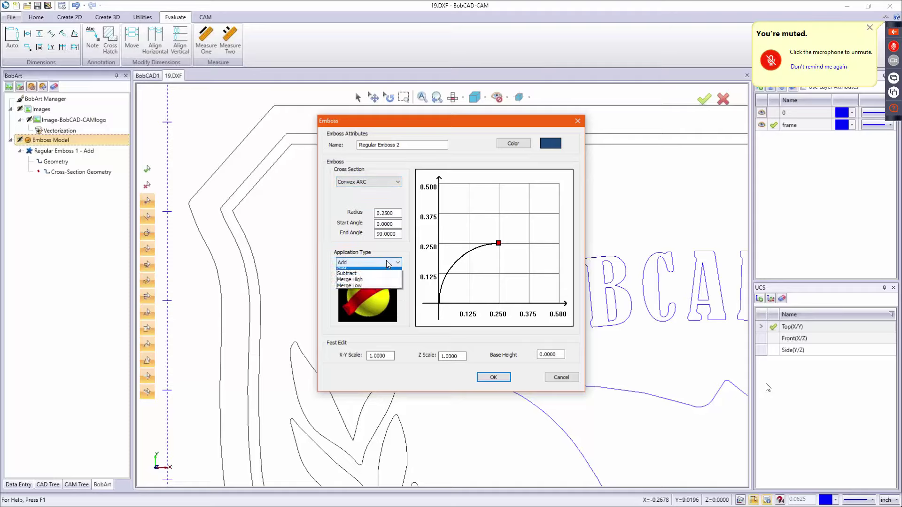
left_click(379, 277)
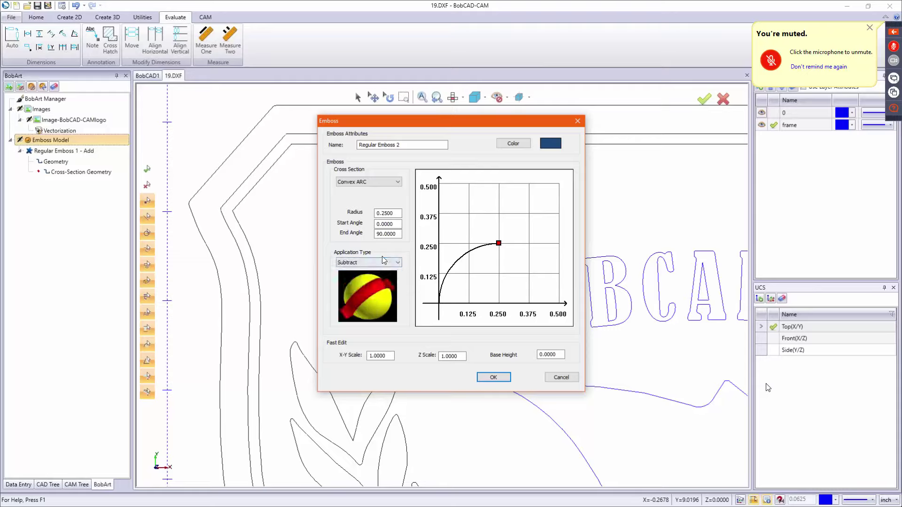
Try the Concave ARC cross section for the second emboss and switch back to Convex ARC.
left_click(365, 182)
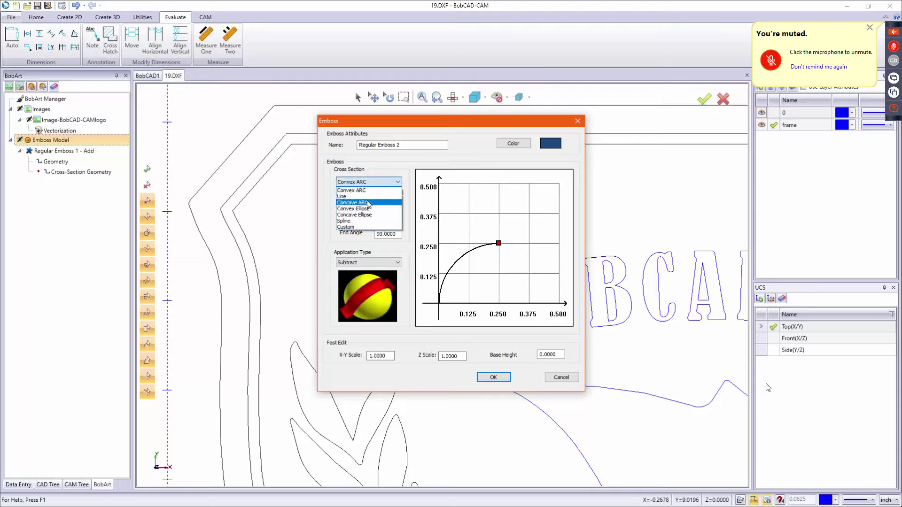
left_click(369, 202)
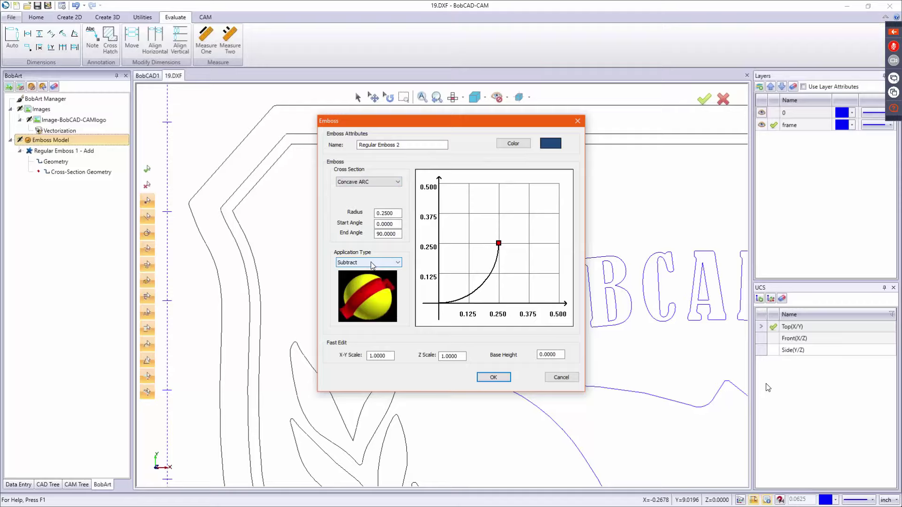
left_click(381, 178)
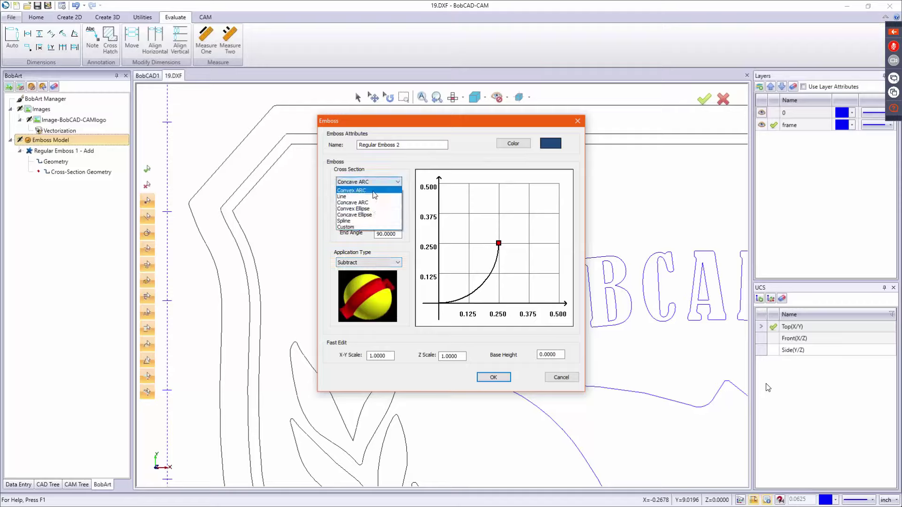
left_click(374, 194)
Set the second emboss's Convex ARC radius to 0.3 and accept its parameters.
double_click(402, 213)
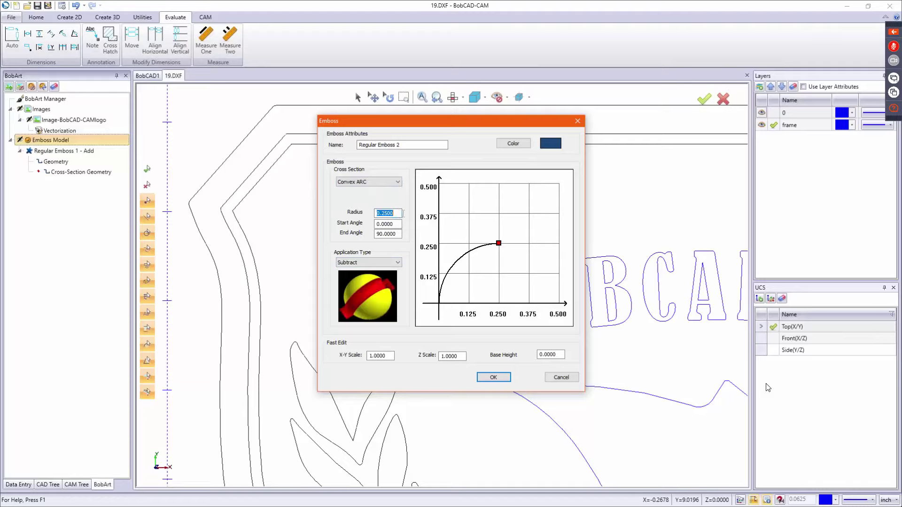
type(".3")
key("Return")
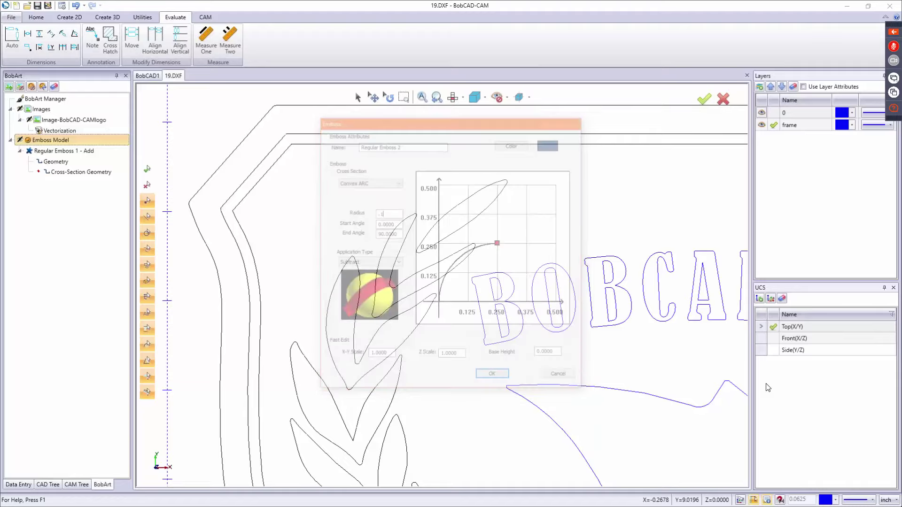
Assign the two inner frame outlines of the shield as the geometry of the second Regular emboss.
right_click(61, 191)
left_click(75, 197)
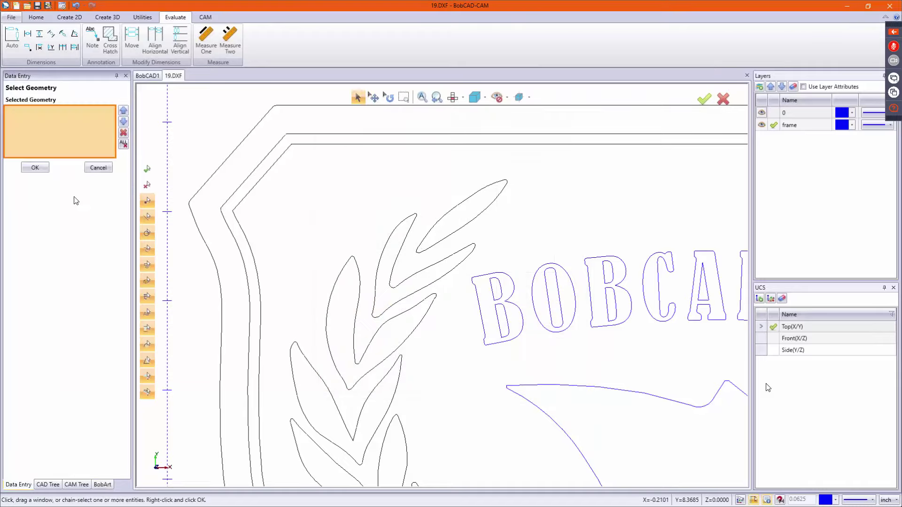
left_click(256, 177)
left_click(259, 183)
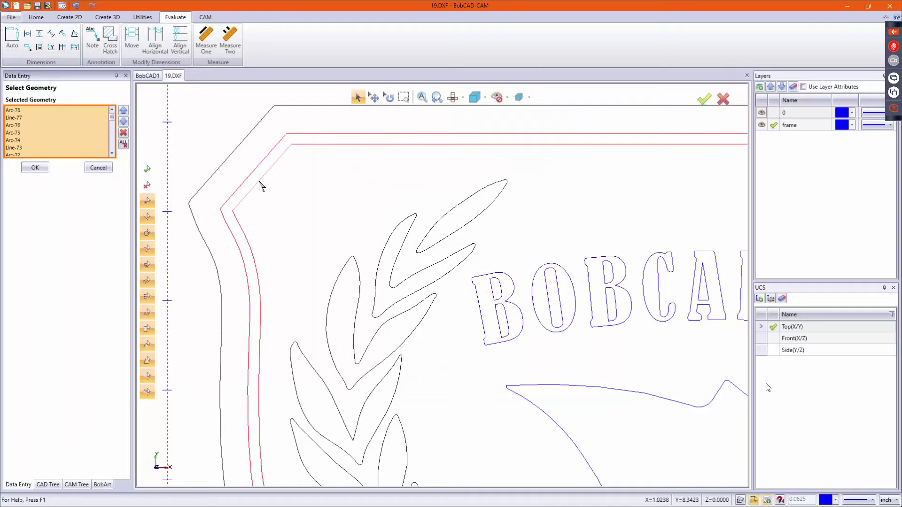
right_click(188, 141)
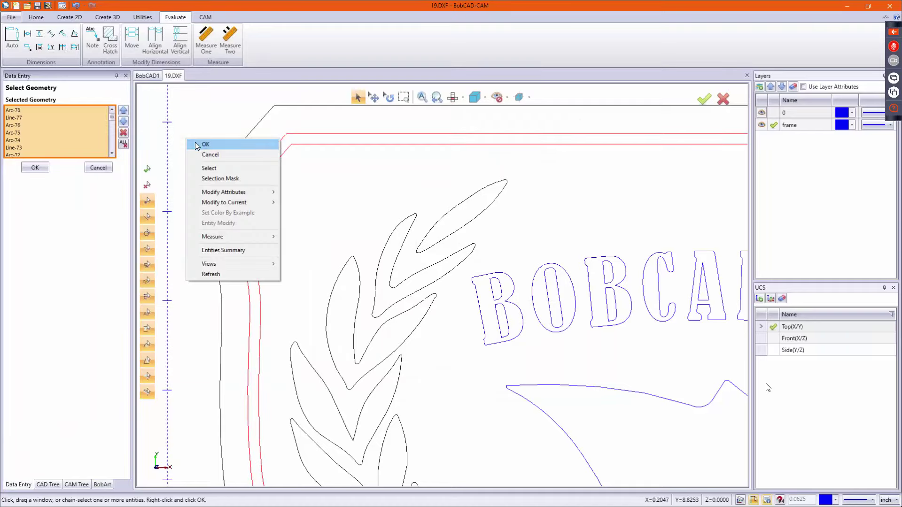
left_click(196, 142)
Regenerate the emboss model with the subtracted frame groove, inspect it, and blank it so only the drawing lines show.
left_click(50, 140)
right_click(75, 141)
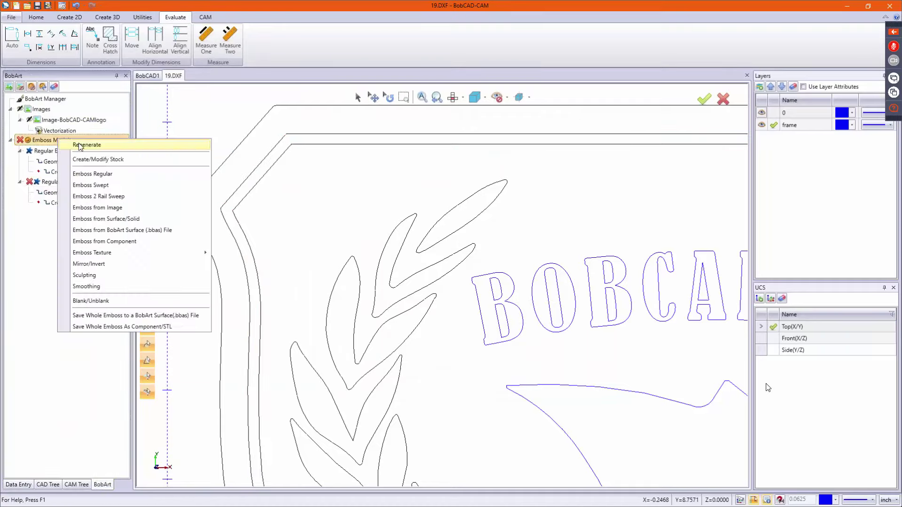
left_click(85, 146)
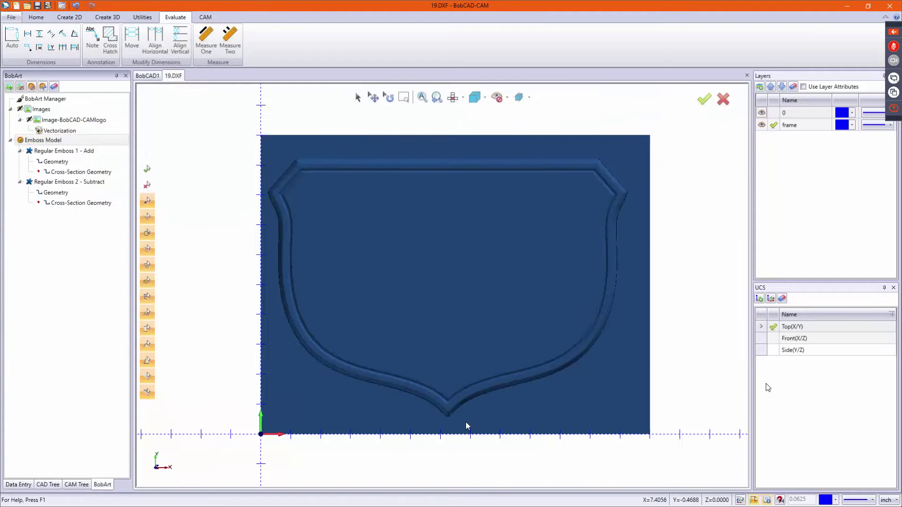
scroll(447, 404, "up", 5)
scroll(559, 297, "down", 5)
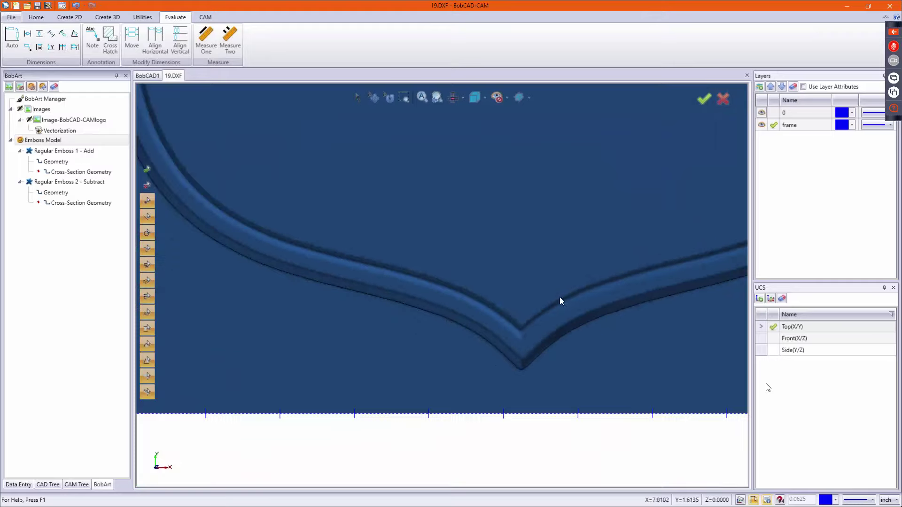
scroll(559, 190, "up", 2)
scroll(559, 190, "down", 2)
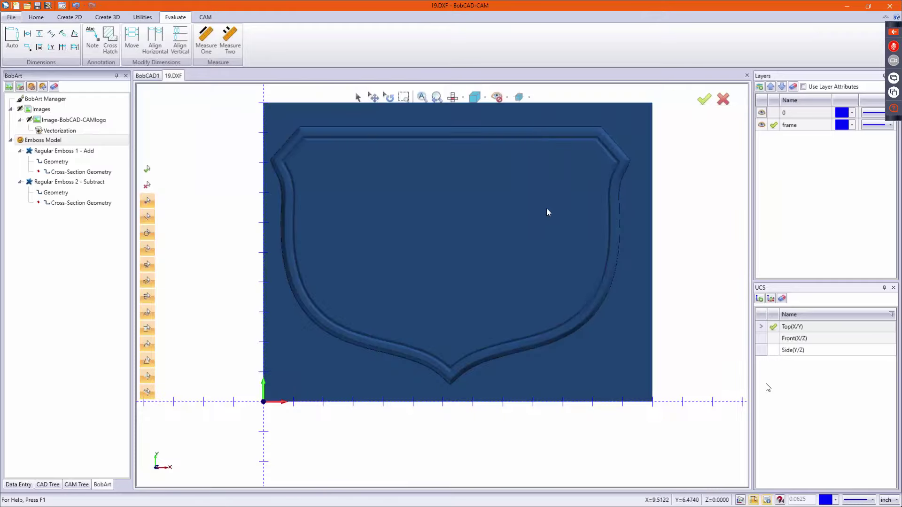
scroll(478, 227, "up", 2)
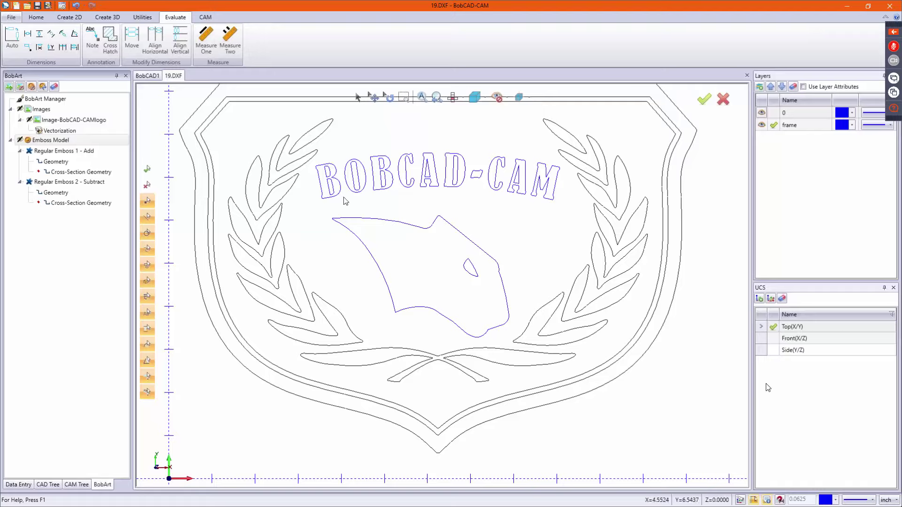
Add an image-based texture emboss with 100% X and Y scale, 0.1 Z depth and the Add application type.
right_click(57, 142)
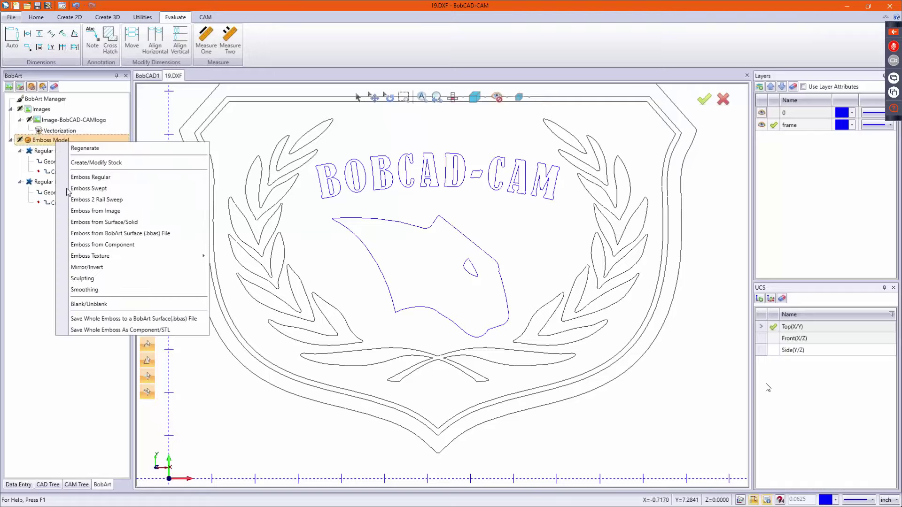
mouse_move(123, 257)
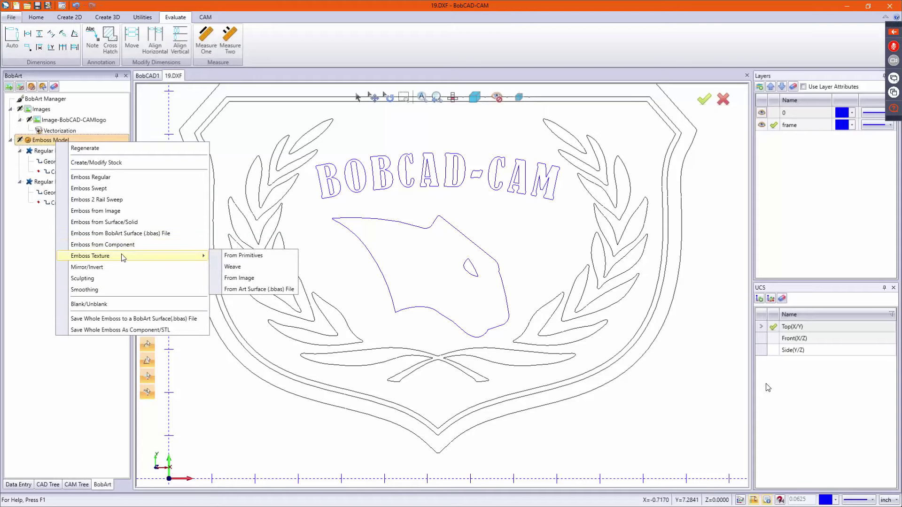
left_click(251, 280)
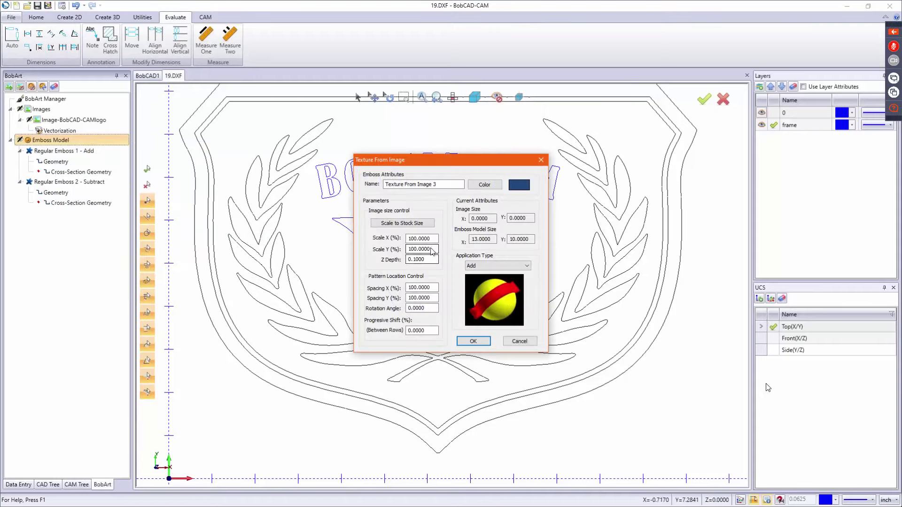
left_click(471, 342)
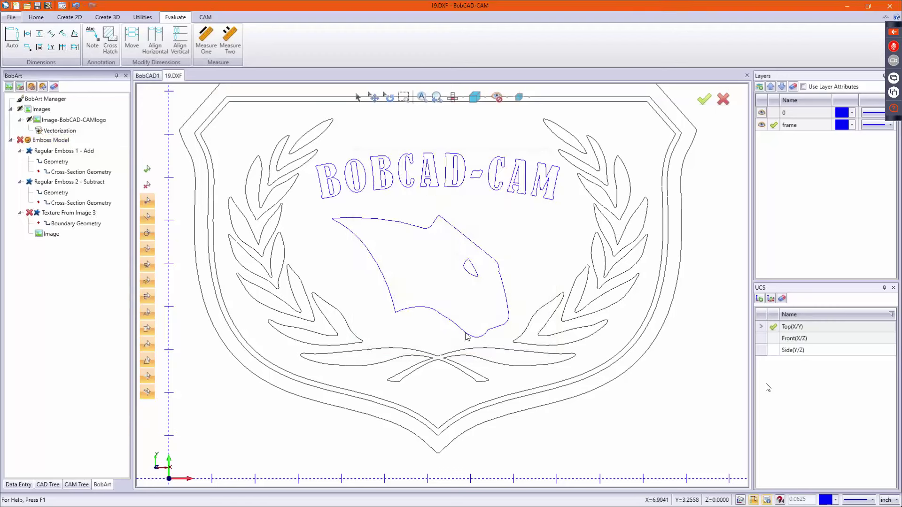
Assign the innermost shield outline as the boundary geometry of the image texture.
right_click(74, 224)
left_click(96, 230)
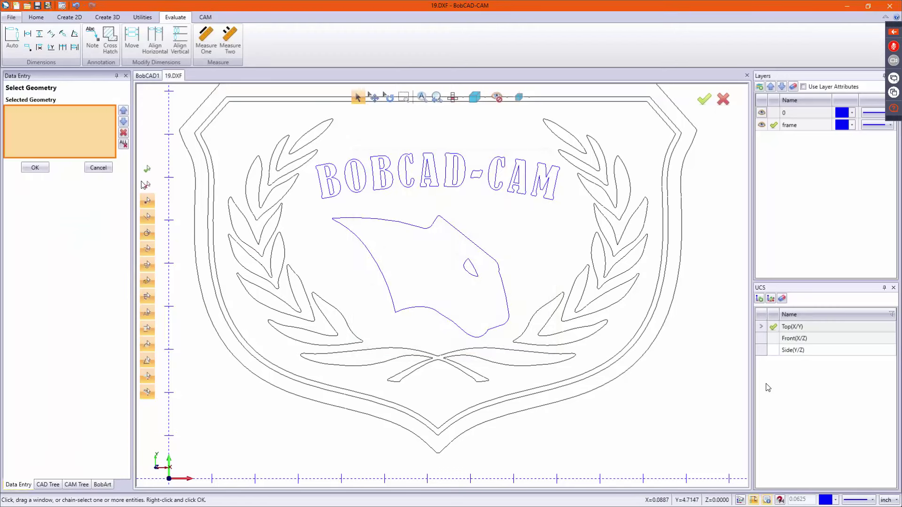
left_click(208, 147)
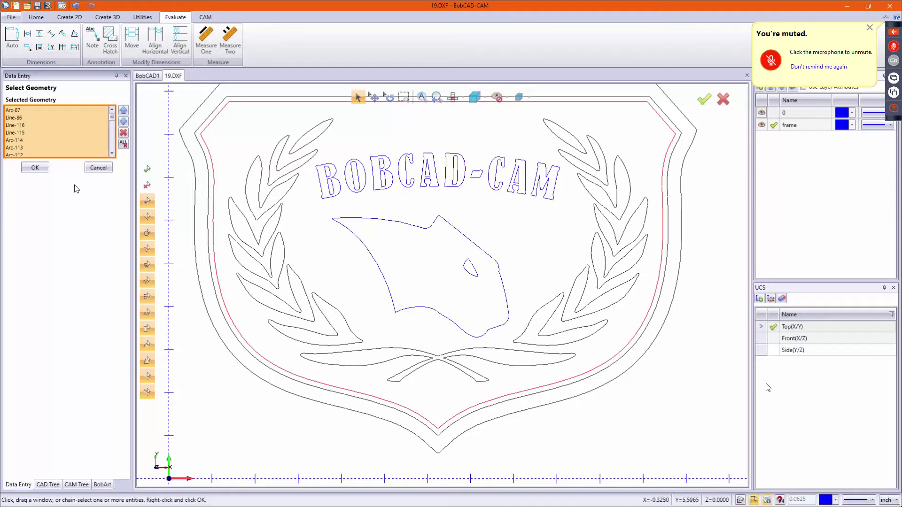
left_click(36, 169)
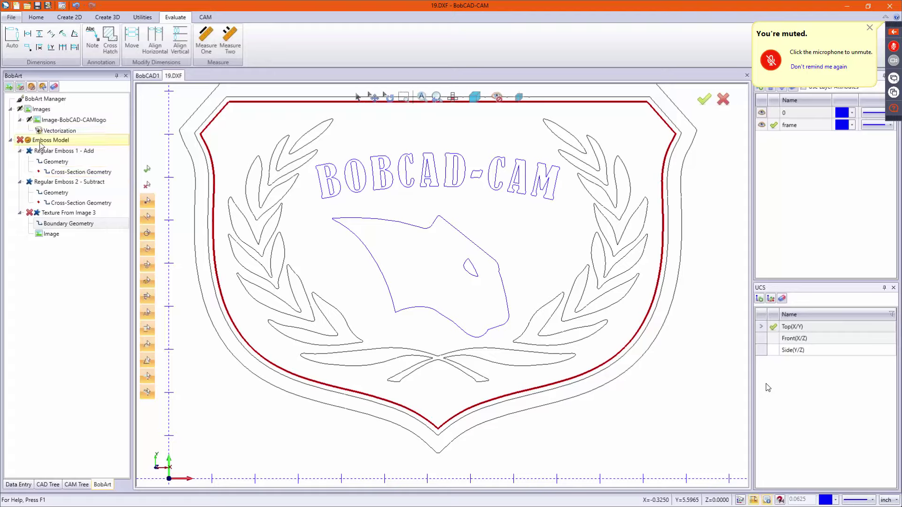
Start choosing the texture's image file and browse to the bobcad pictures folder.
right_click(61, 235)
left_click(70, 242)
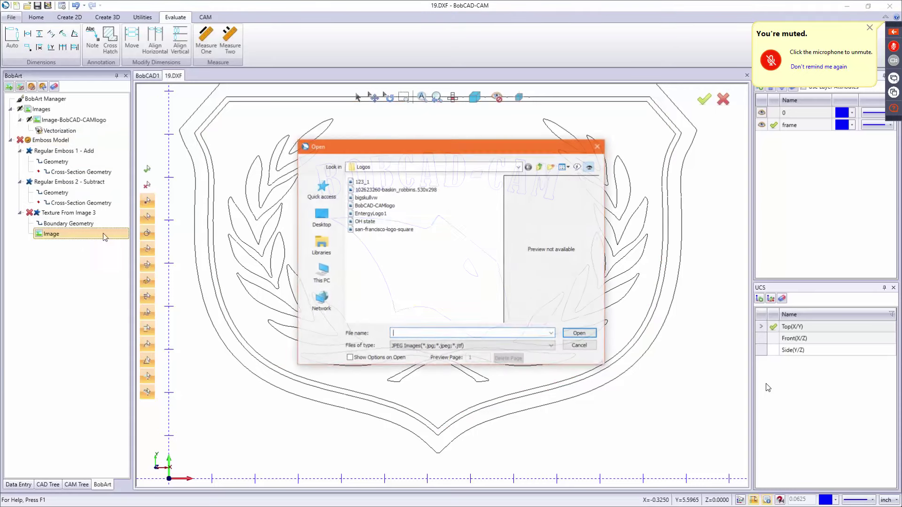
left_click(386, 168)
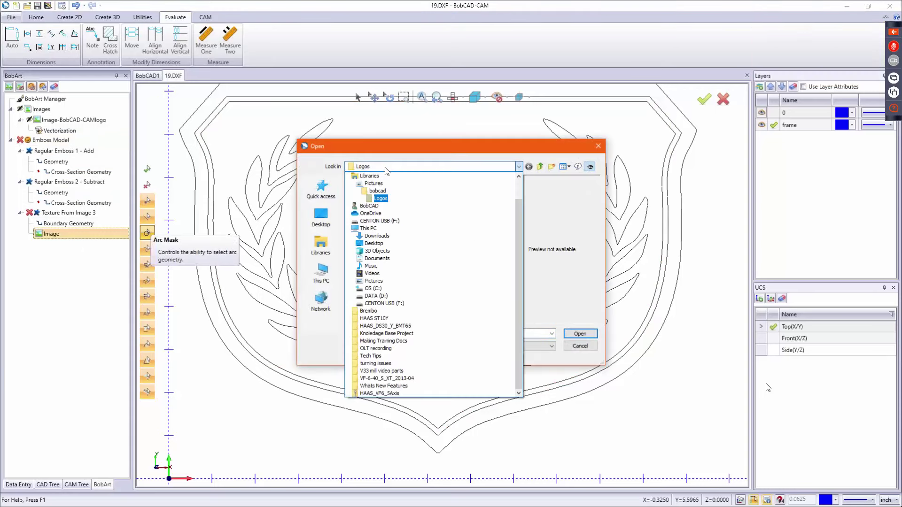
left_click(381, 191)
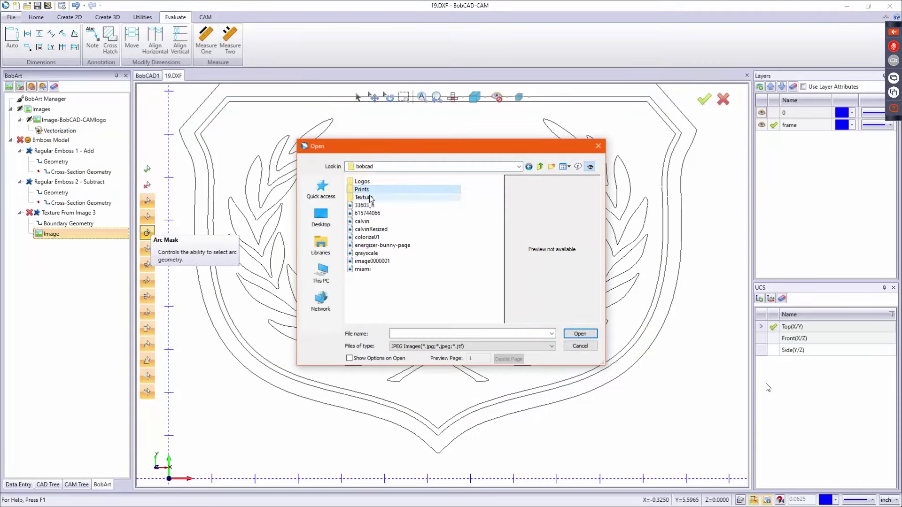
Load the 9691-normal image from the Texture folder into Texture From Image 3 and regenerate the emboss model.
double_click(364, 197)
left_click(563, 168)
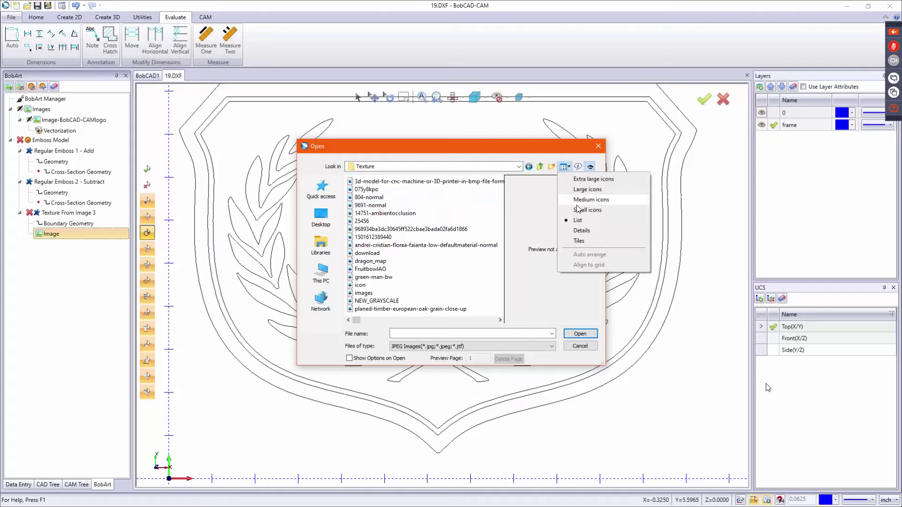
left_click(580, 201)
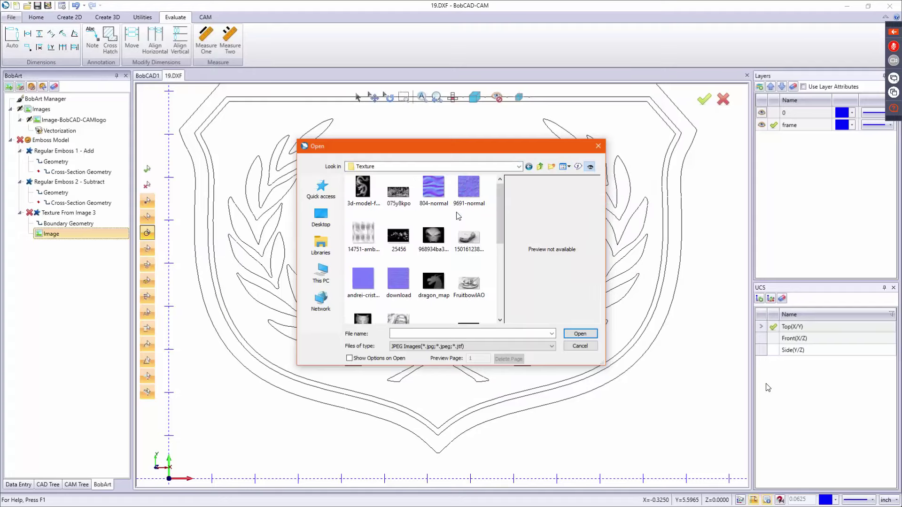
scroll(470, 192, "down", 3)
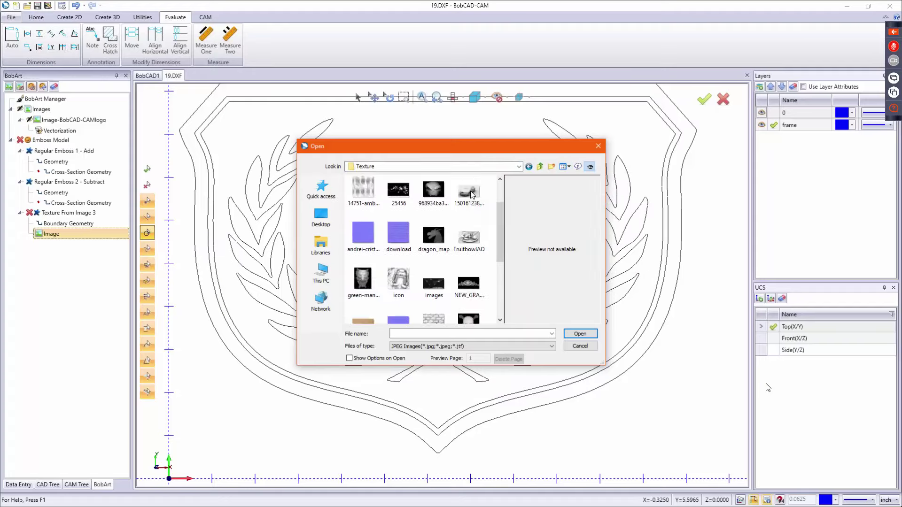
scroll(472, 195, "up", 3)
left_click(473, 190)
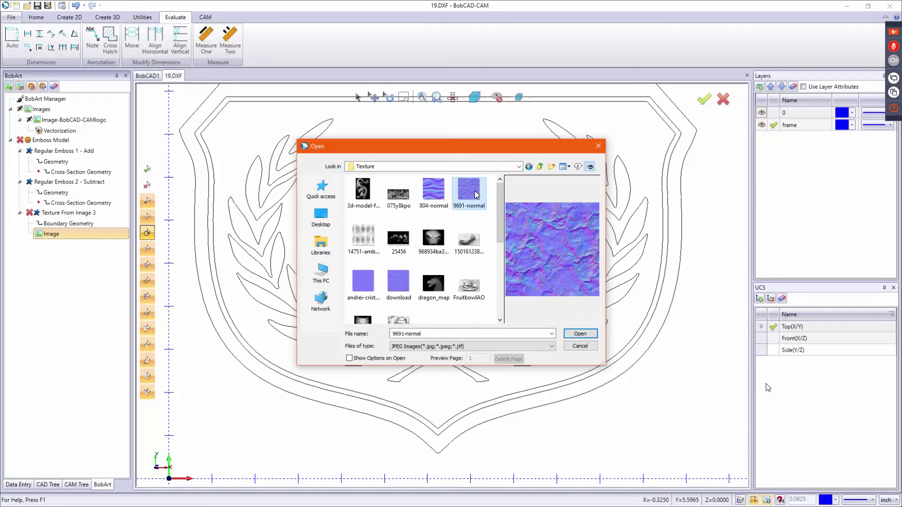
left_click(581, 333)
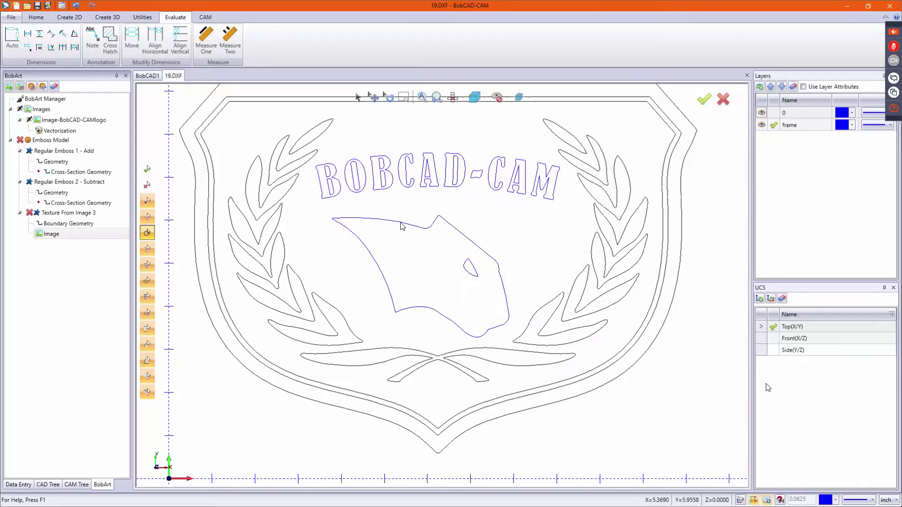
right_click(47, 140)
left_click(66, 145)
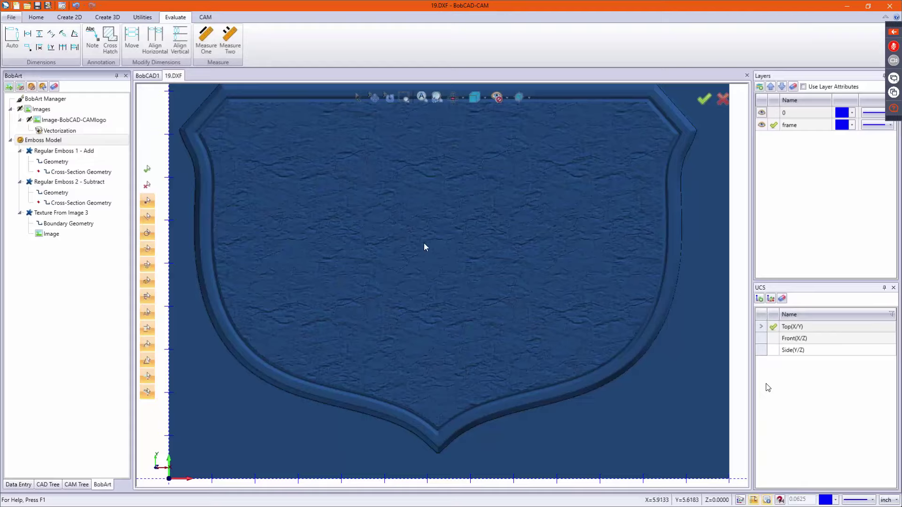
Examine the texture's height against the shield border, including the Texture From Image 3 parameters and the Regular Emboss 2 contours.
middle_click_drag(425, 246, 295, 243)
scroll(196, 138, "up", 5)
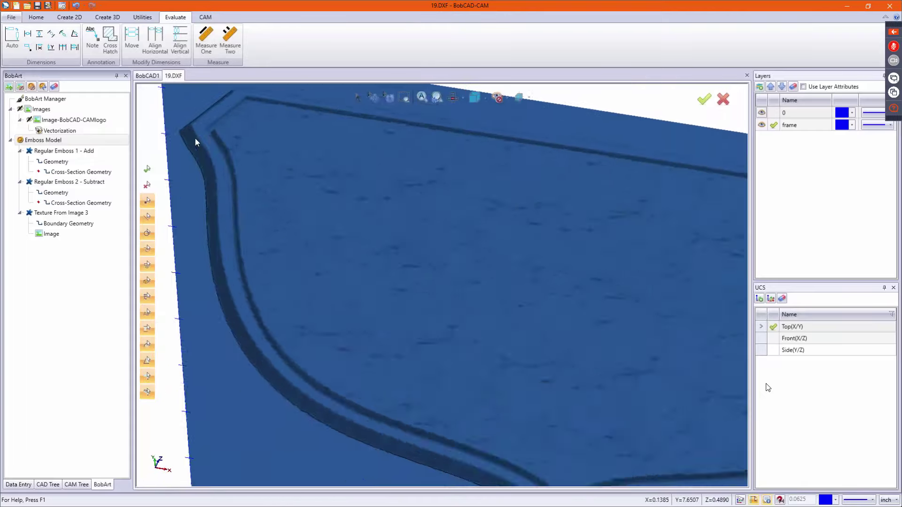
key("f")
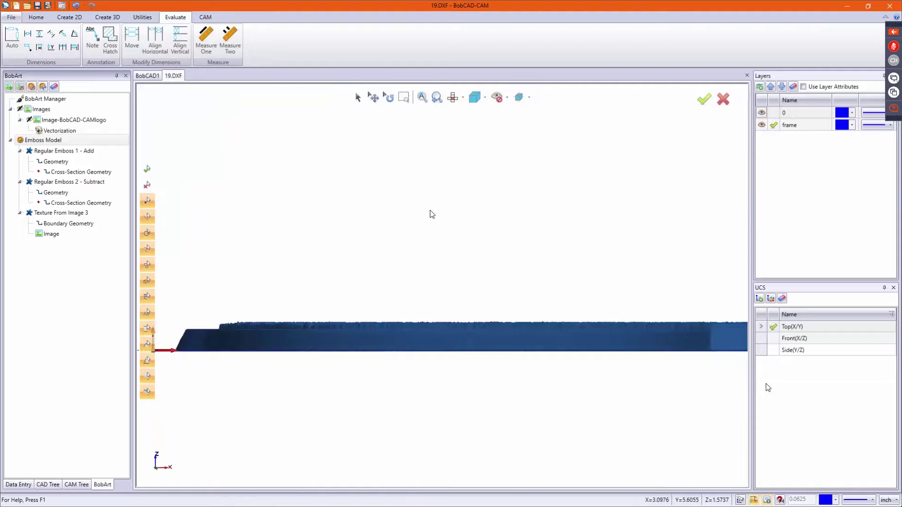
scroll(225, 329, "up", 5)
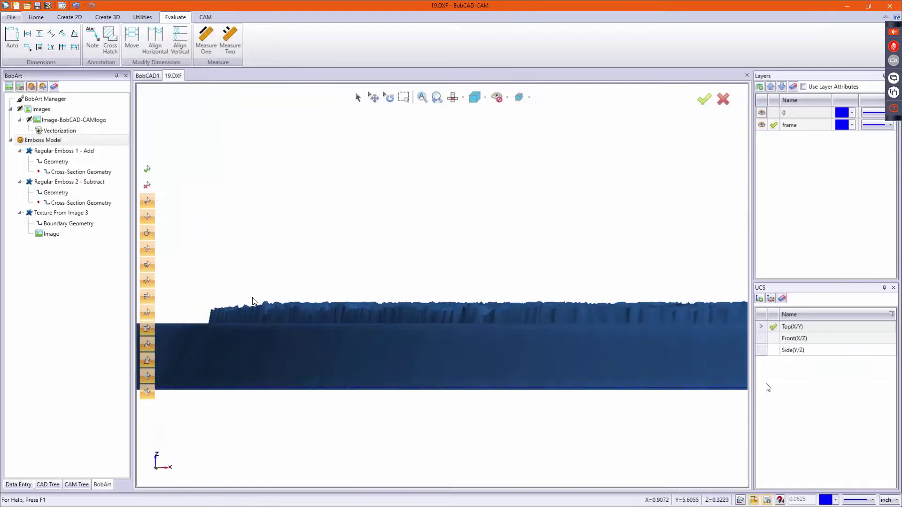
right_click(67, 219)
left_click(78, 225)
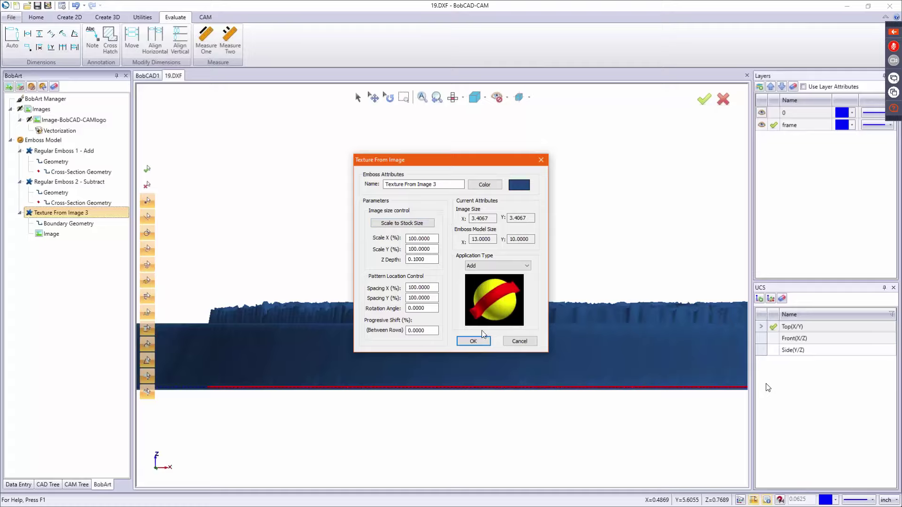
left_click(517, 342)
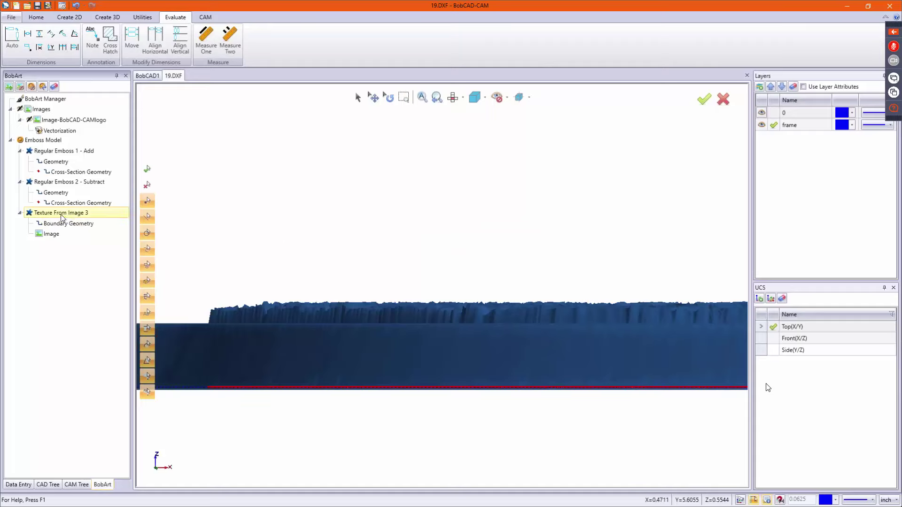
left_click(69, 184)
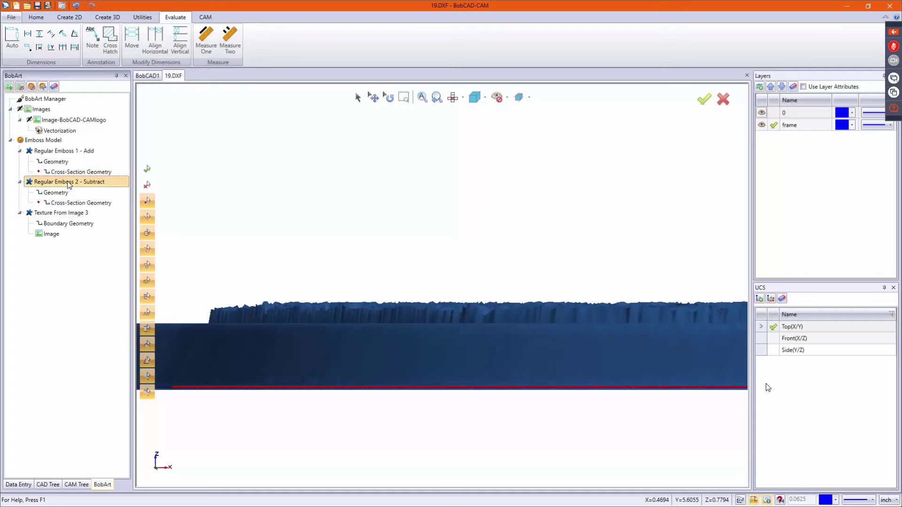
middle_click_drag(483, 198, 488, 223)
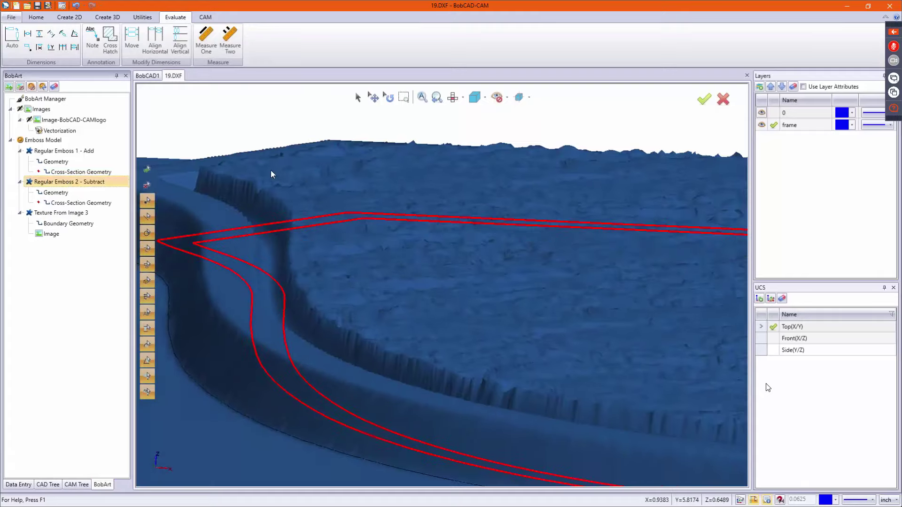
middle_click_drag(271, 171, 318, 151)
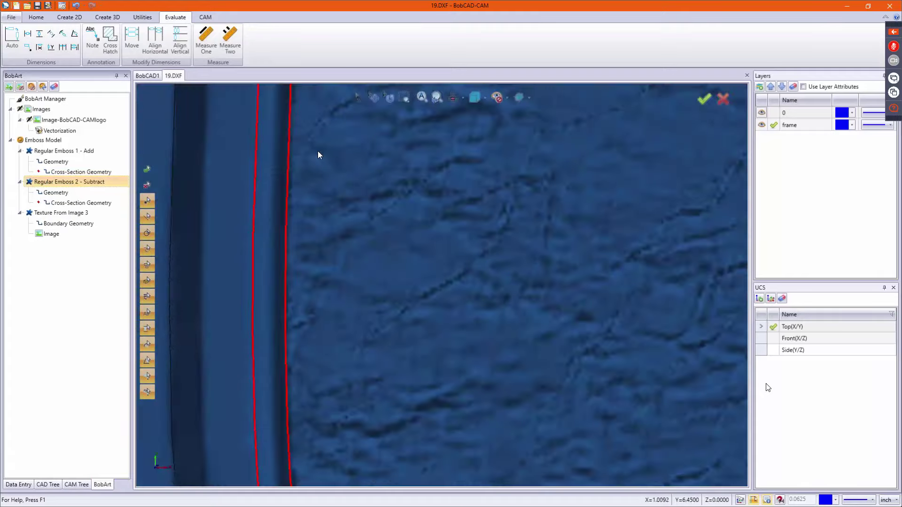
scroll(334, 274, "down", 10)
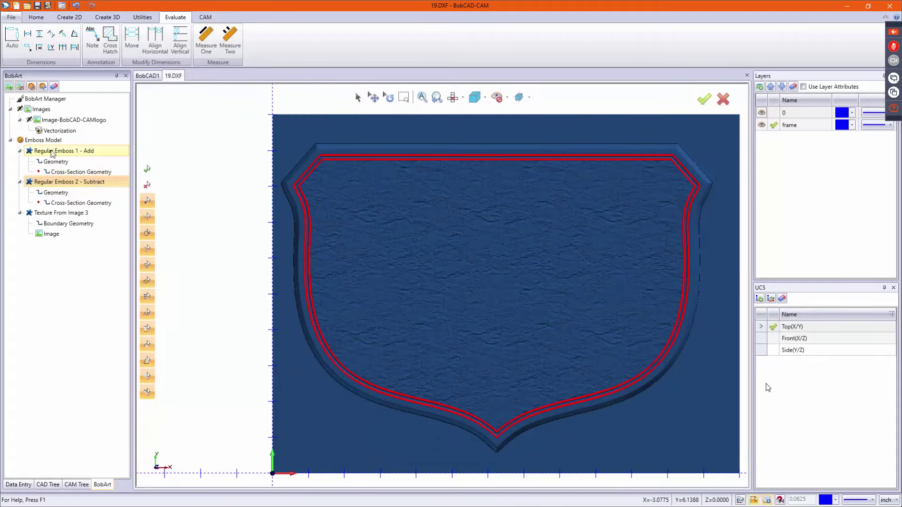
Set the application type of Texture From Image 3 to Subtract and regenerate the emboss model.
right_click(86, 213)
left_click(100, 221)
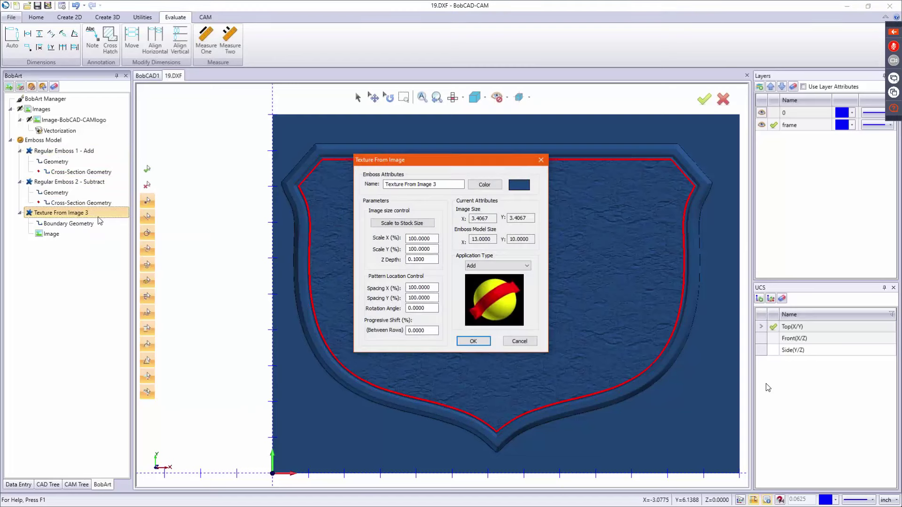
left_click(490, 266)
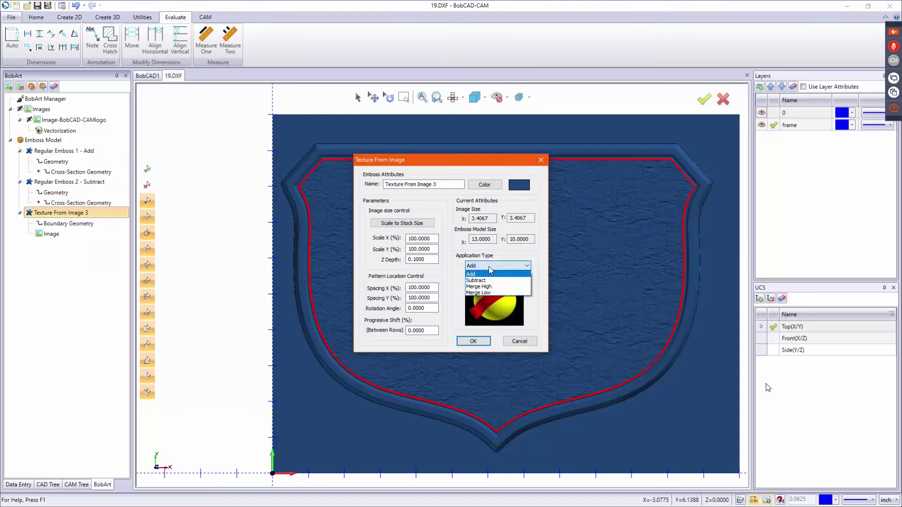
left_click(493, 281)
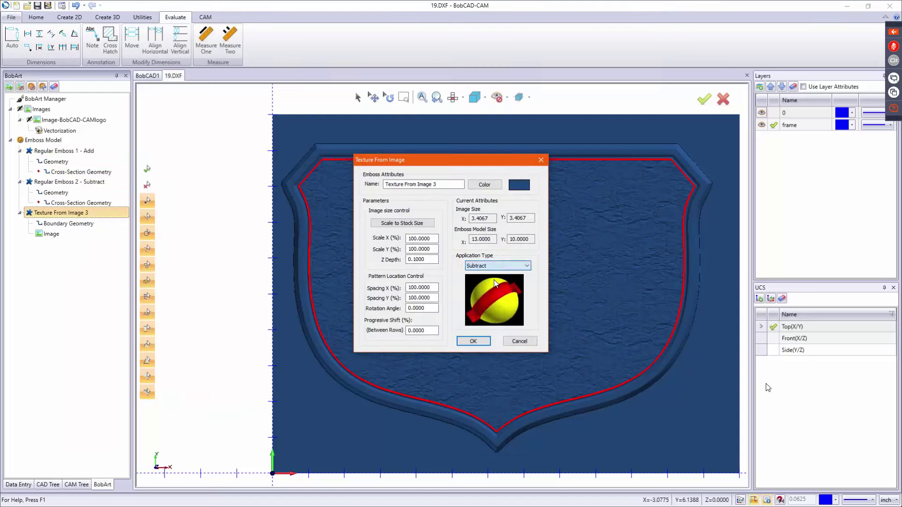
left_click(473, 341)
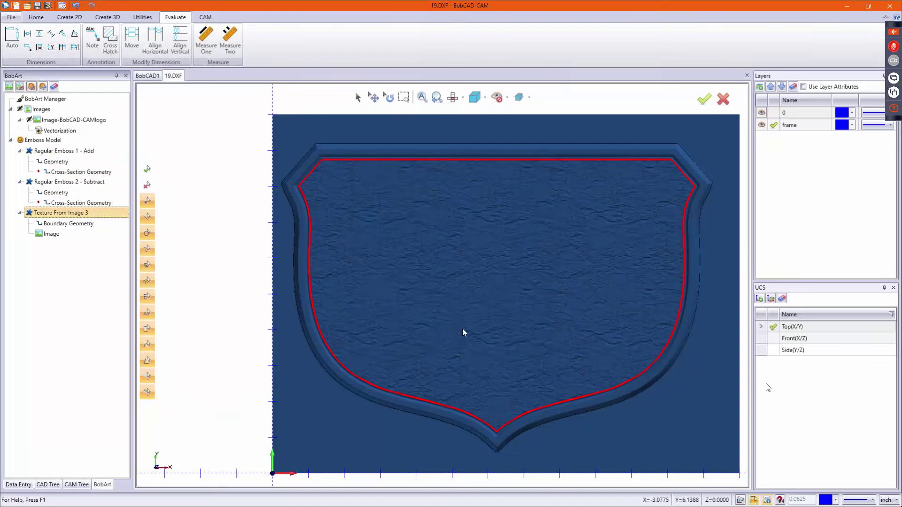
right_click(53, 139)
left_click(75, 141)
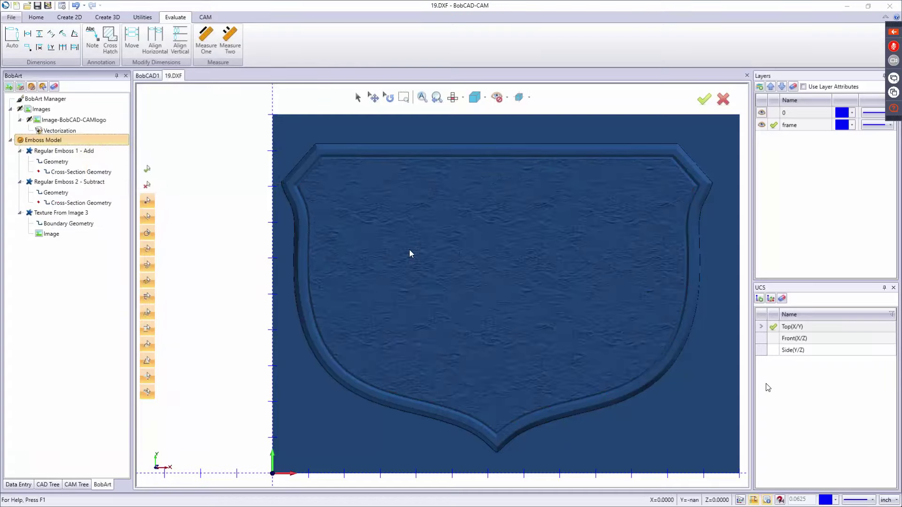
Examine the subtracted texture inside the shield border from the front, at an angle and from above.
middle_click_drag(410, 249, 467, 242)
scroll(311, 220, "up", 5)
middle_click_drag(311, 220, 368, 257)
key("t")
key("f")
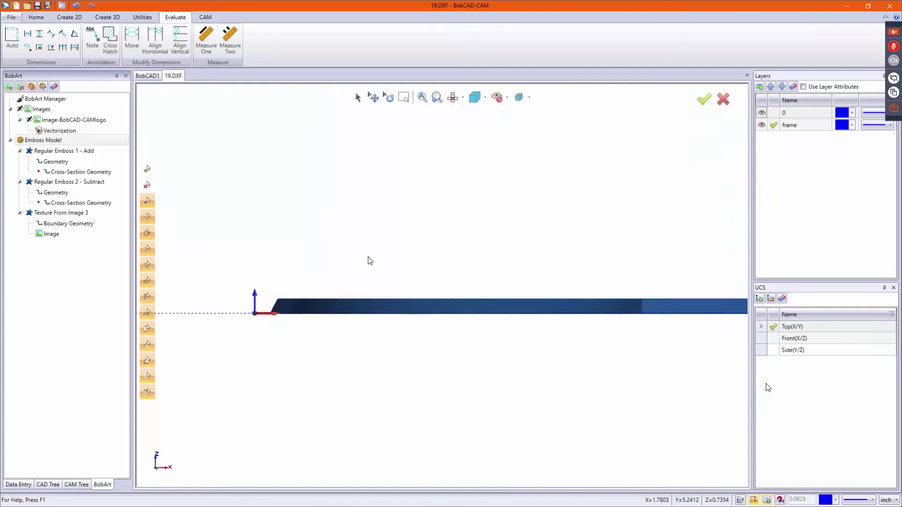
scroll(306, 303, "up", 4)
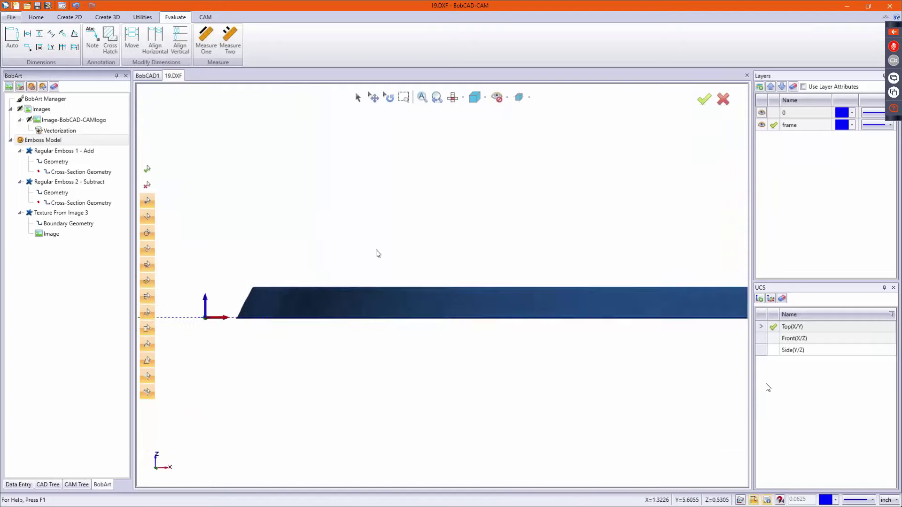
middle_click_drag(374, 254, 381, 256)
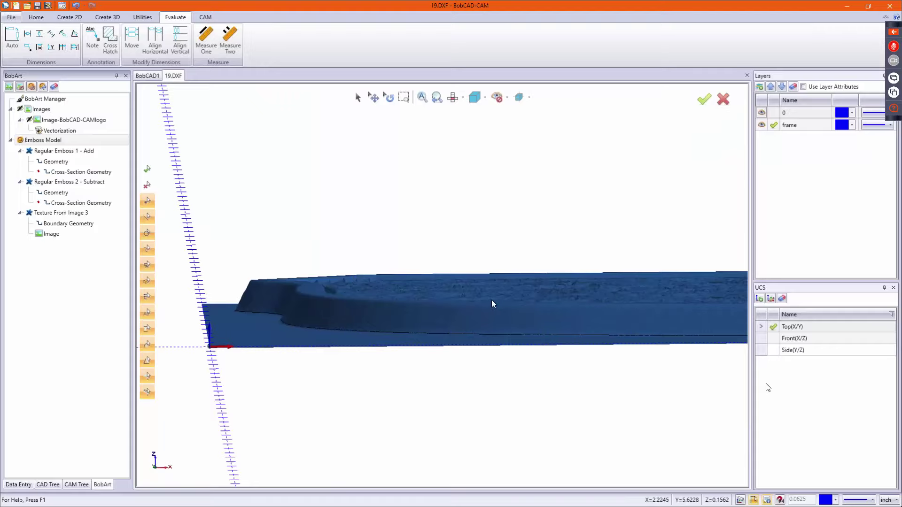
middle_click_drag(509, 272, 380, 268)
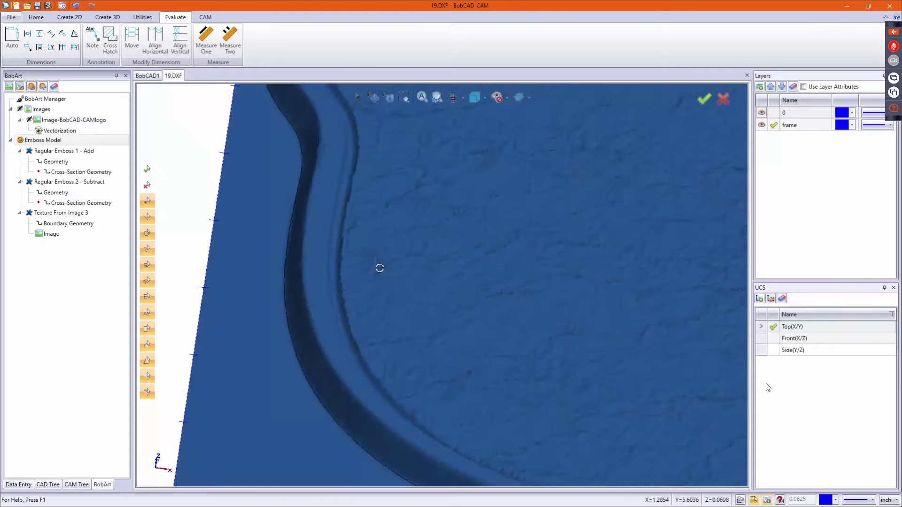
key("t")
scroll(311, 275, "down", 4)
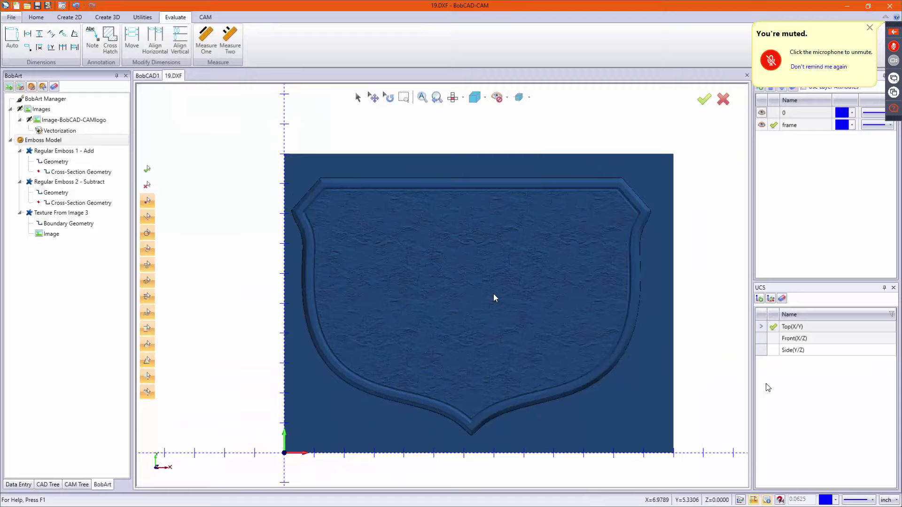
Add a regular emboss with a Convex Ellipse cross section and the Add application type to the emboss model.
right_click(44, 141)
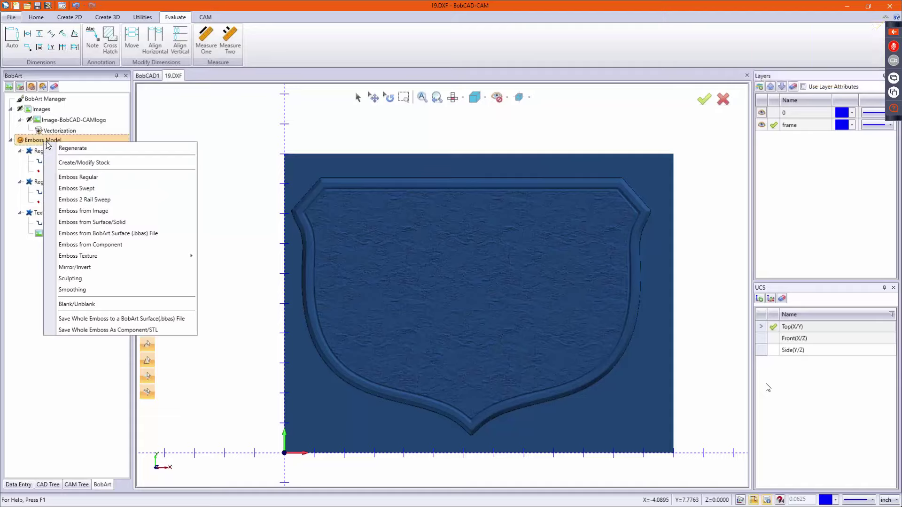
left_click(100, 176)
left_click(350, 183)
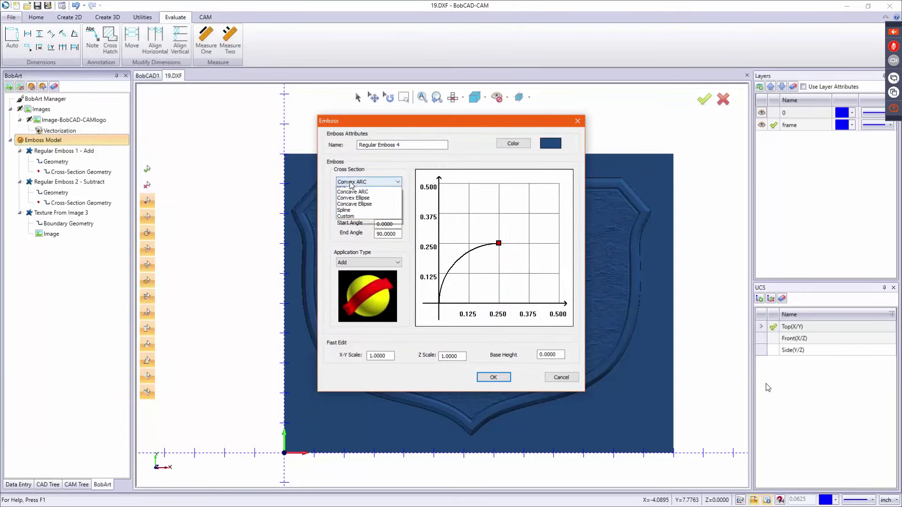
left_click(372, 209)
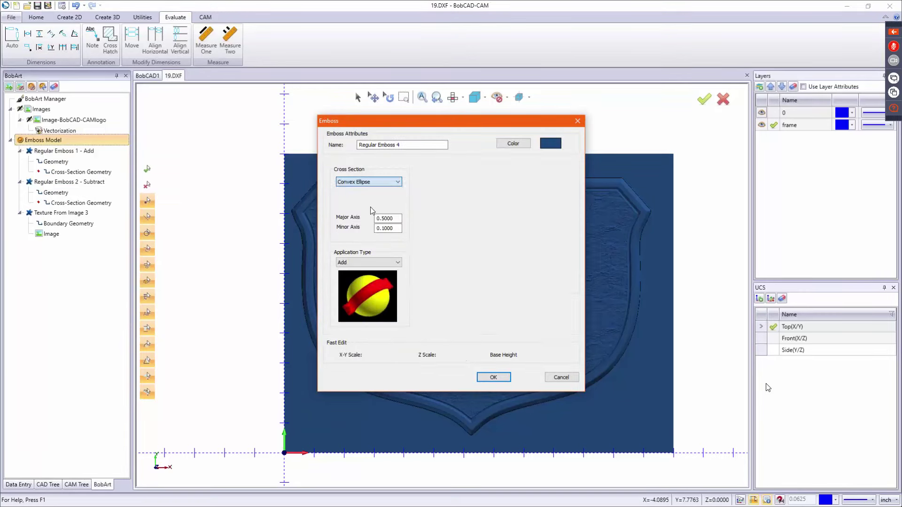
left_click(491, 377)
Assign the animal head outline and its eye contour as the geometry of Regular Emboss 4.
right_click(69, 260)
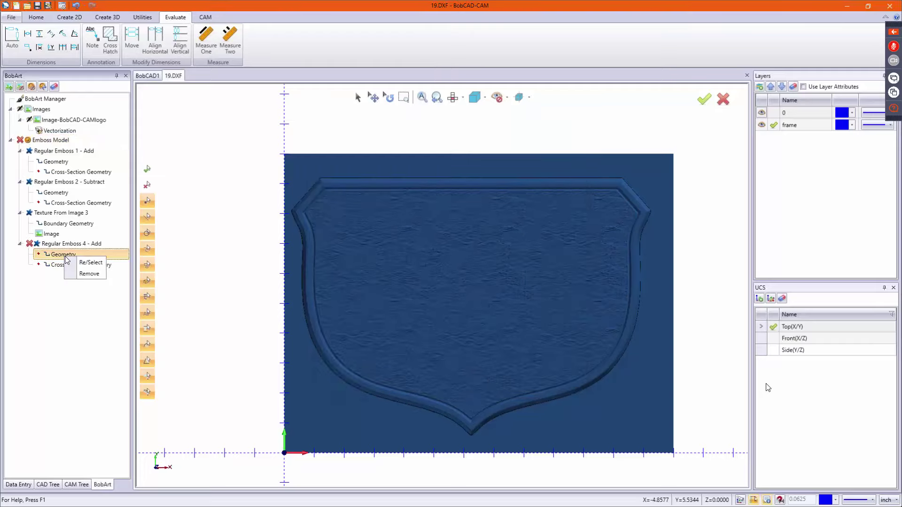
left_click(87, 261)
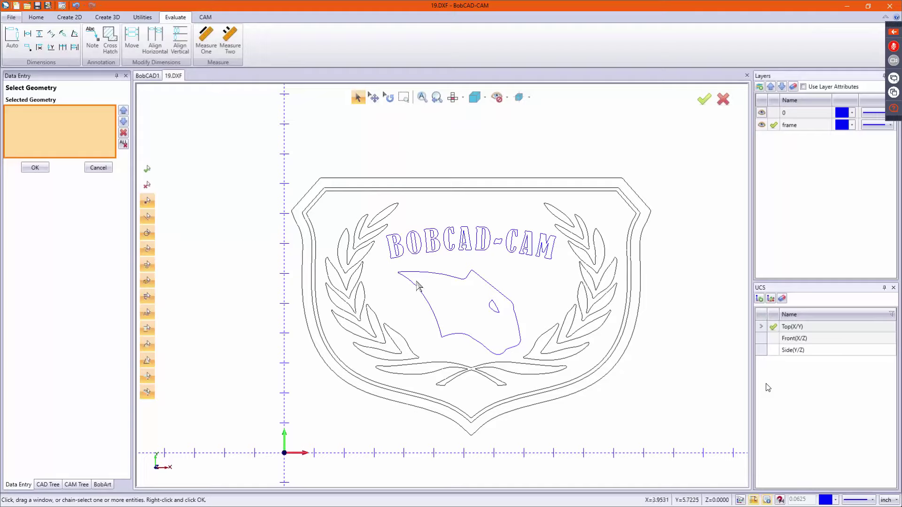
left_click(440, 281)
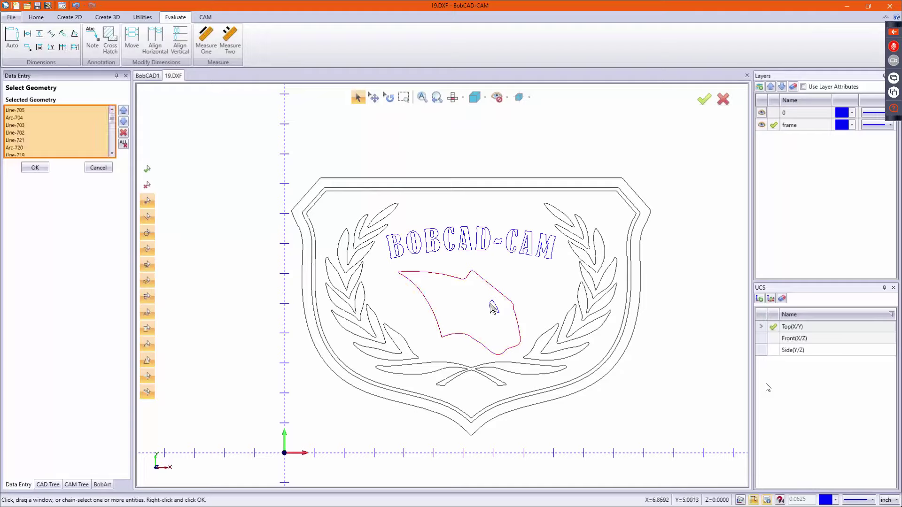
right_click(217, 196)
left_click(227, 201)
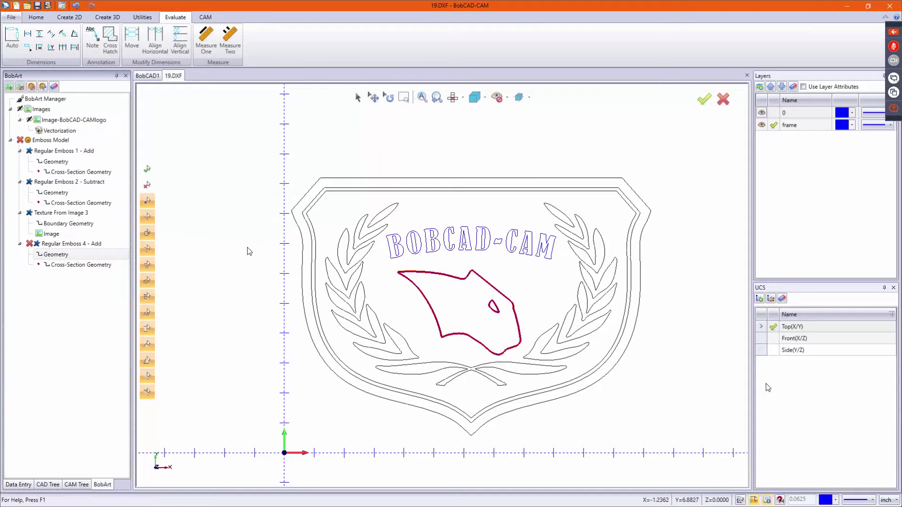
Regenerate the emboss model and take a closer look at the embossed animal head.
right_click(50, 140)
left_click(67, 146)
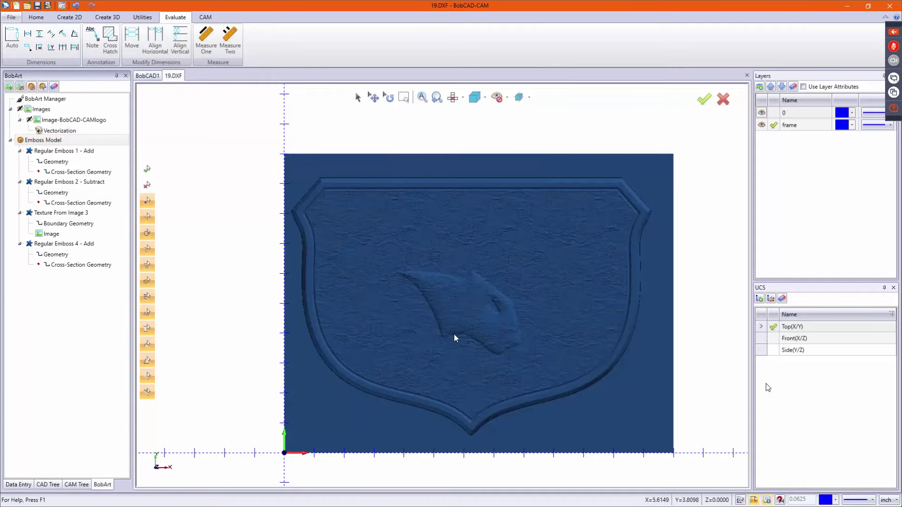
scroll(467, 313, "up", 3)
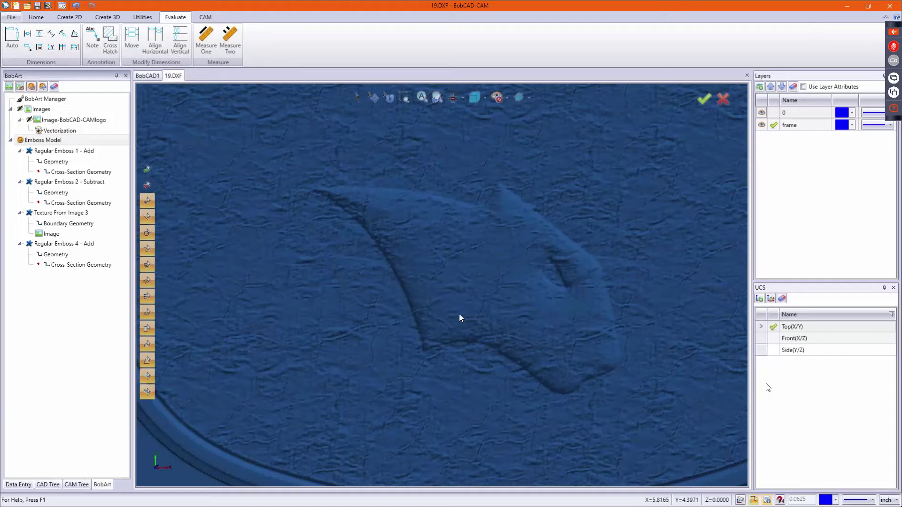
Add the animal head outline and its eye contour to the boundary geometry of Texture From Image 3, and regenerate the emboss model.
right_click(84, 224)
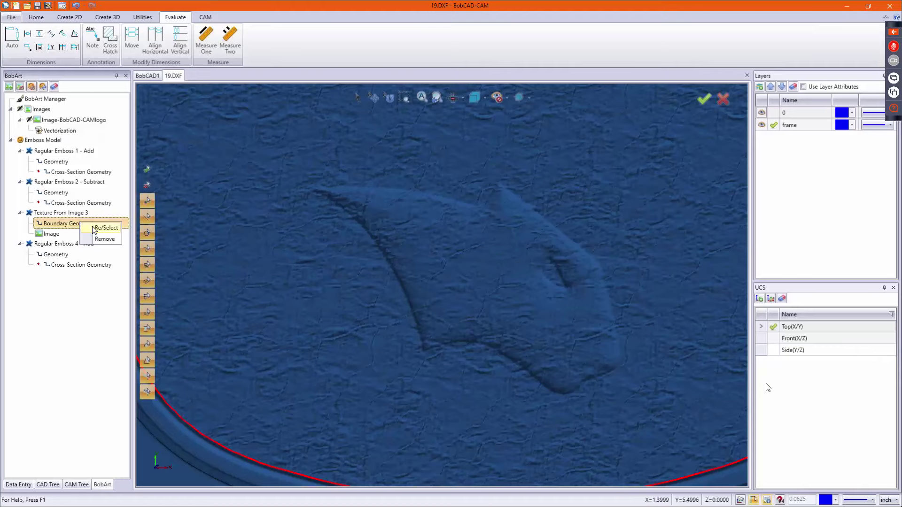
left_click(104, 228)
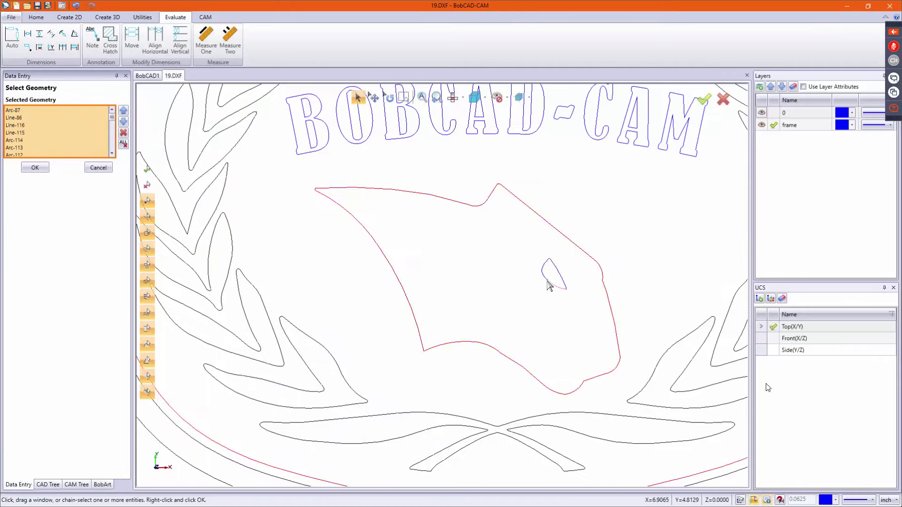
right_click(490, 275)
left_click(497, 277)
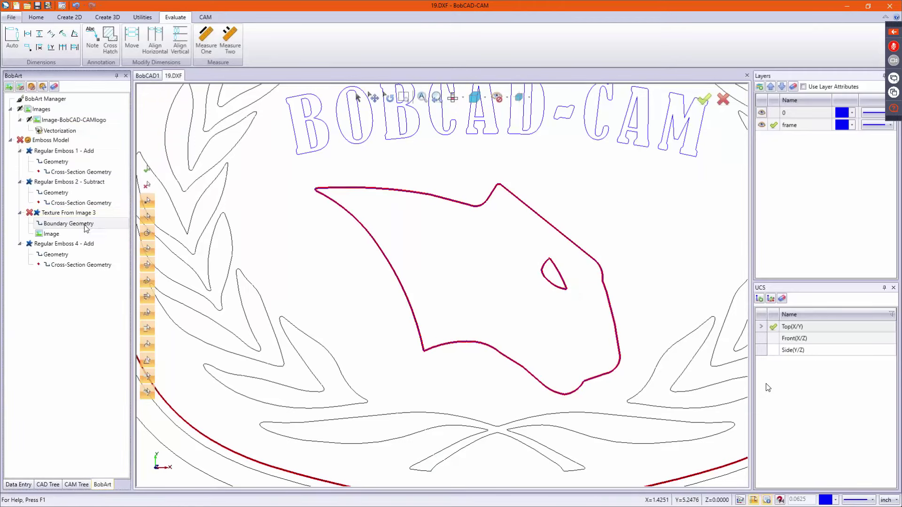
left_click(71, 140)
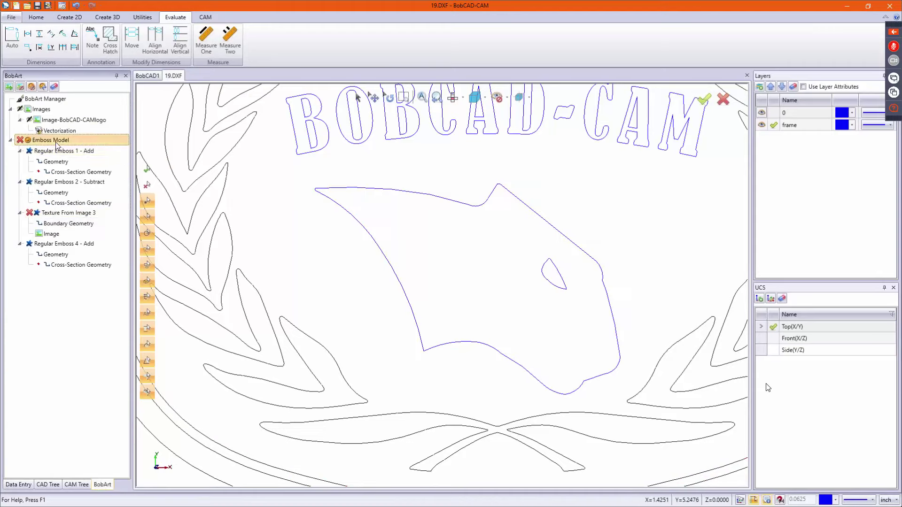
right_click(71, 140)
left_click(73, 149)
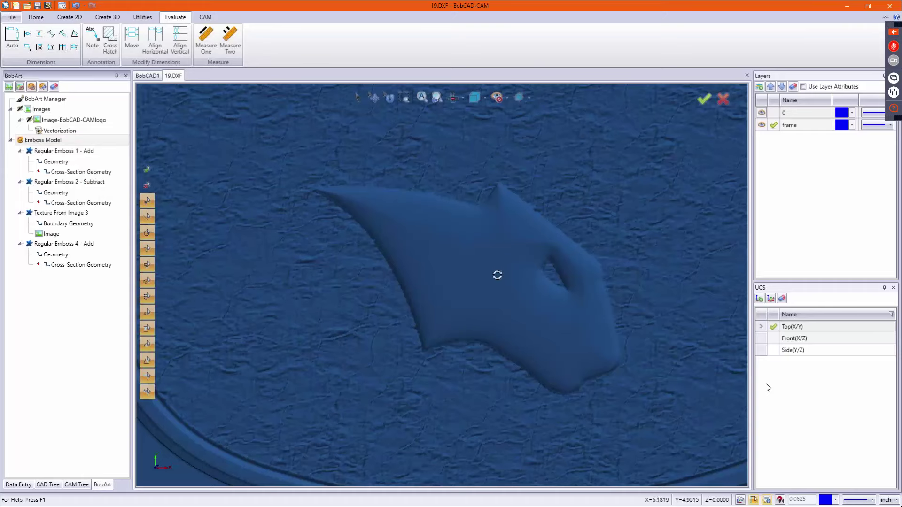
middle_click_drag(497, 274, 502, 265)
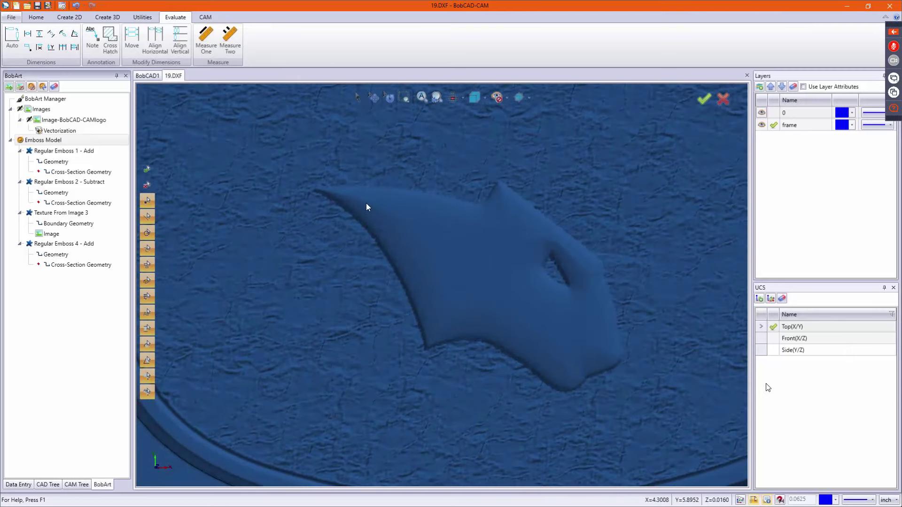
Set the Major Axis of Regular Emboss 4 to 0.25 and regenerate the emboss model.
right_click(51, 243)
left_click(71, 246)
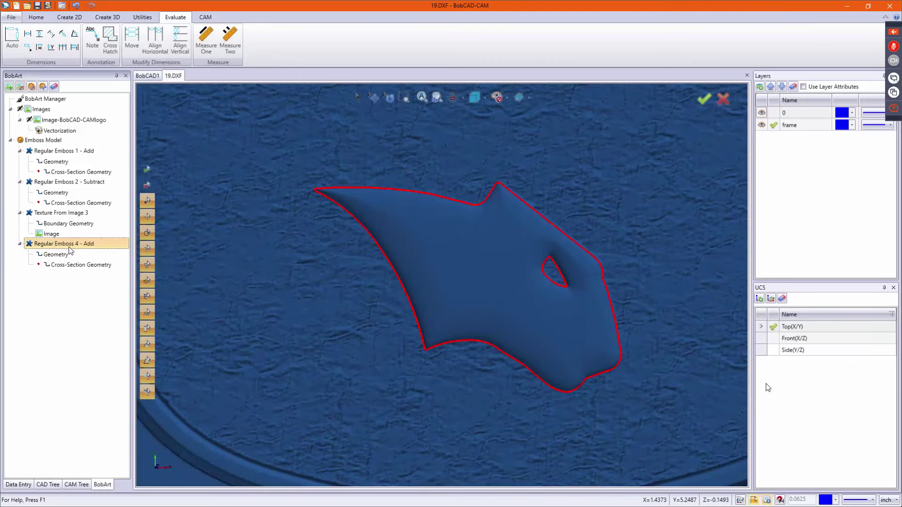
left_click_drag(399, 219, 375, 225)
type(".25")
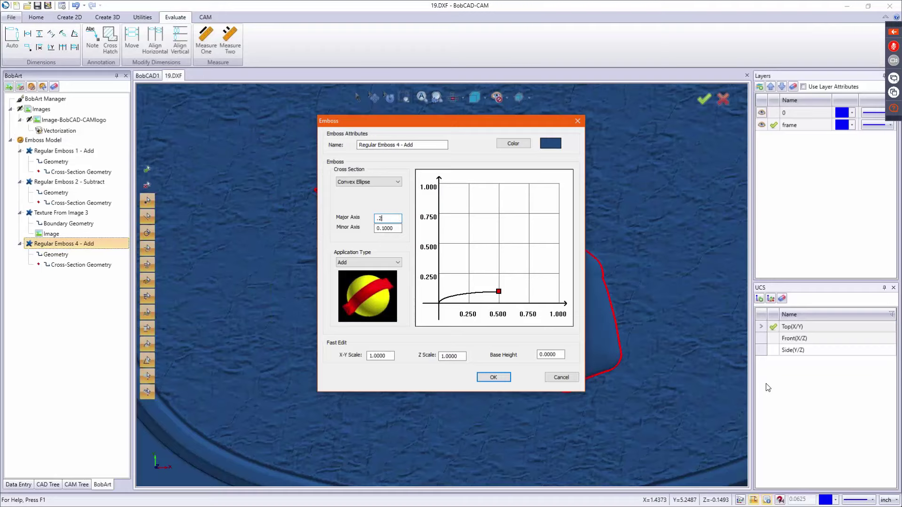
key("Return")
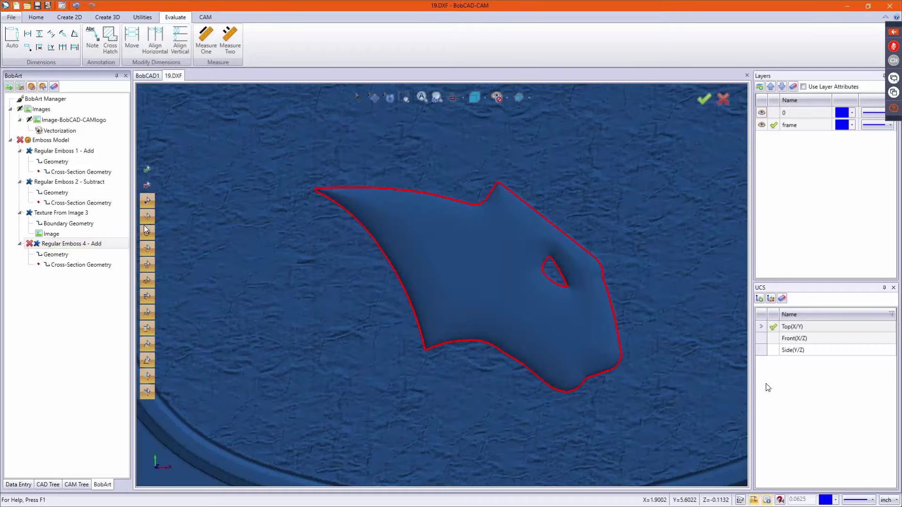
right_click(47, 140)
left_click(60, 149)
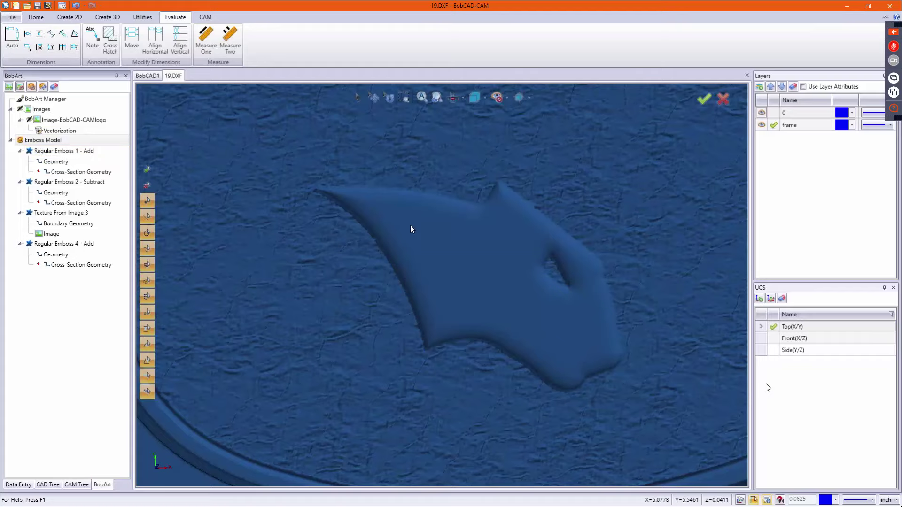
Hide the emboss model and look at the complete shield wireframe from the top.
scroll(479, 228, "down", 3)
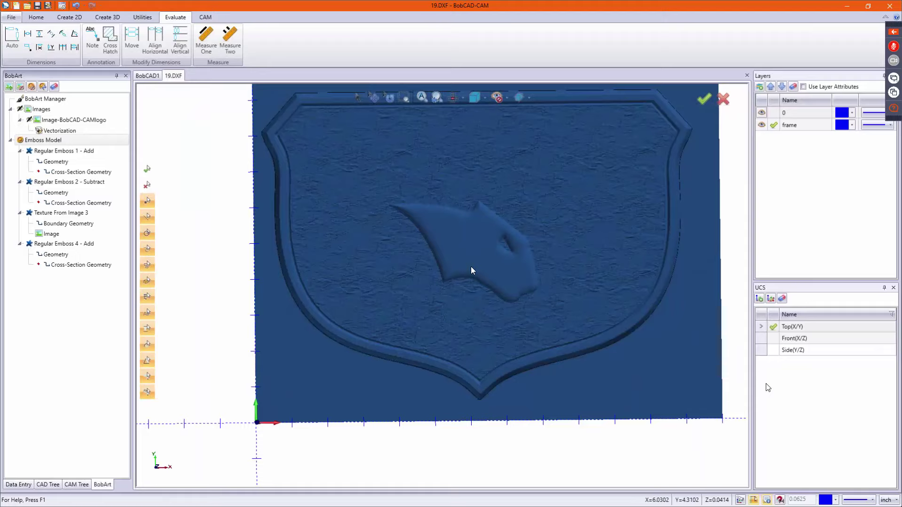
key("alt+e")
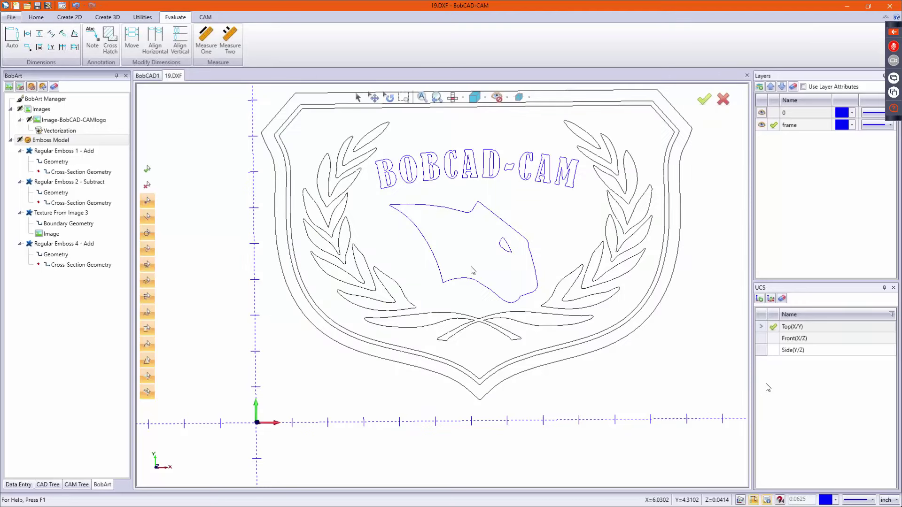
key("ctrl+t")
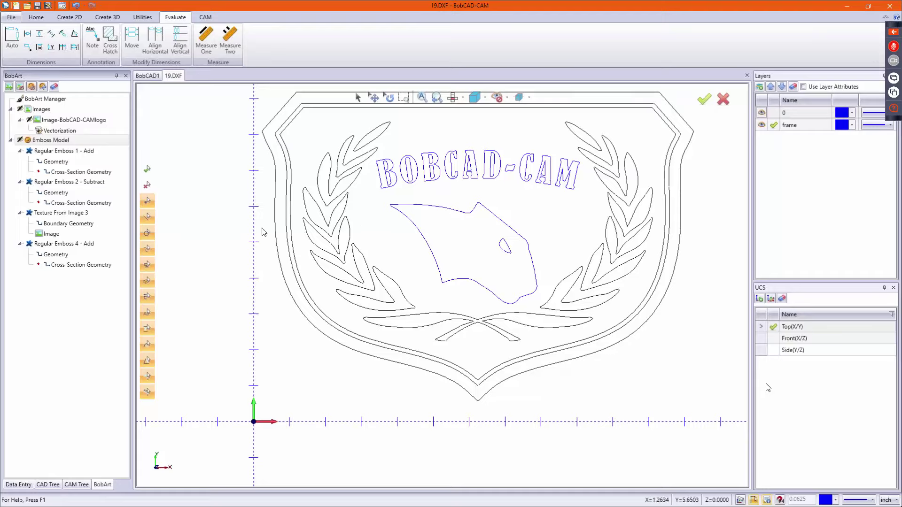
Create a new milling job with the BC_3x_Mill machine and System Default template, and start defining its stock.
left_click(77, 485)
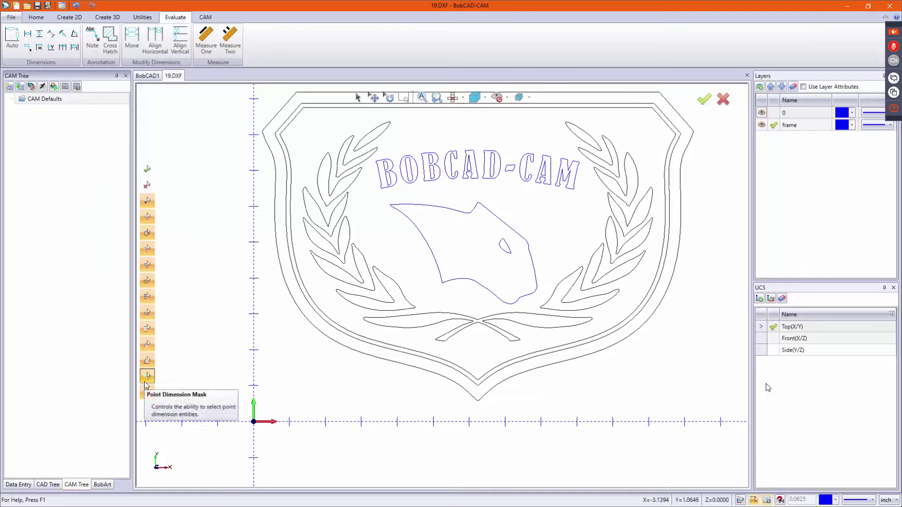
right_click(37, 99)
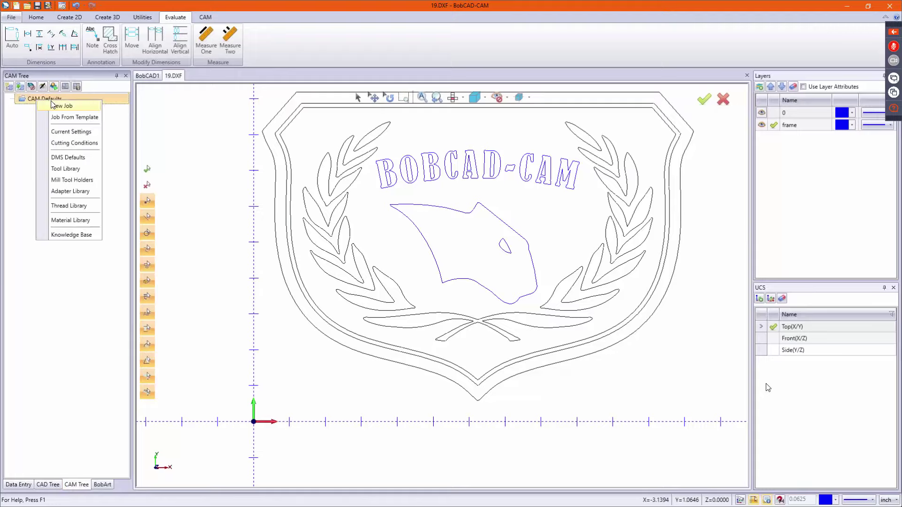
left_click(56, 106)
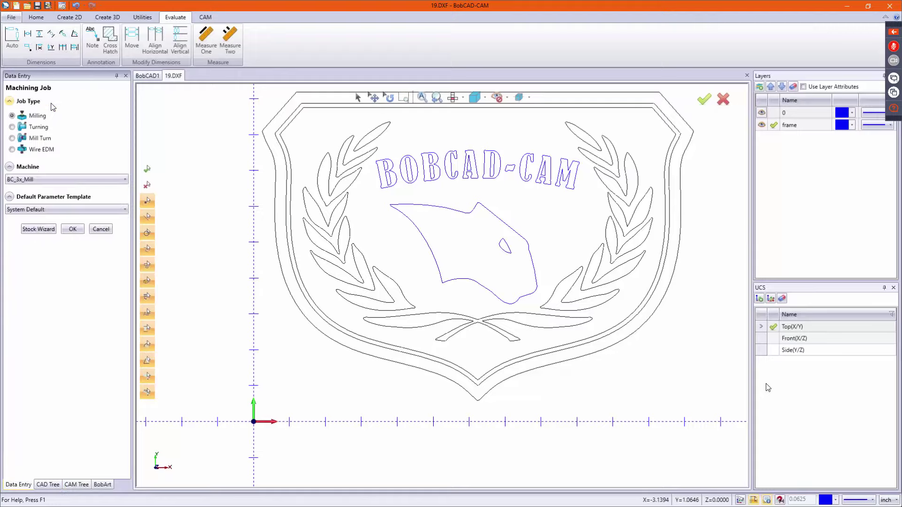
left_click(52, 232)
left_click(38, 170)
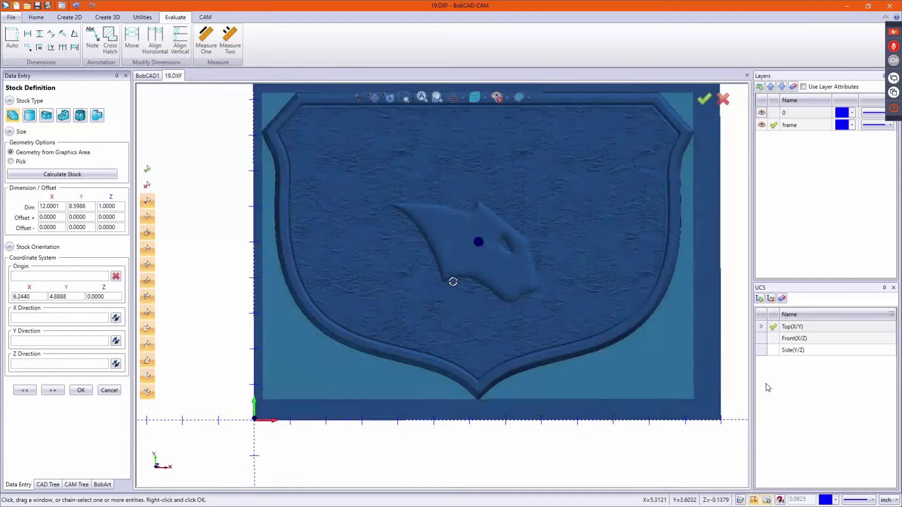
Calculate the stock from the geometry in the graphics area and set its Z dimension to 0.5.
mouse_move(453, 282)
middle_mouse_down()
mouse_move(445, 225)
mouse_move(443, 236)
middle_mouse_up()
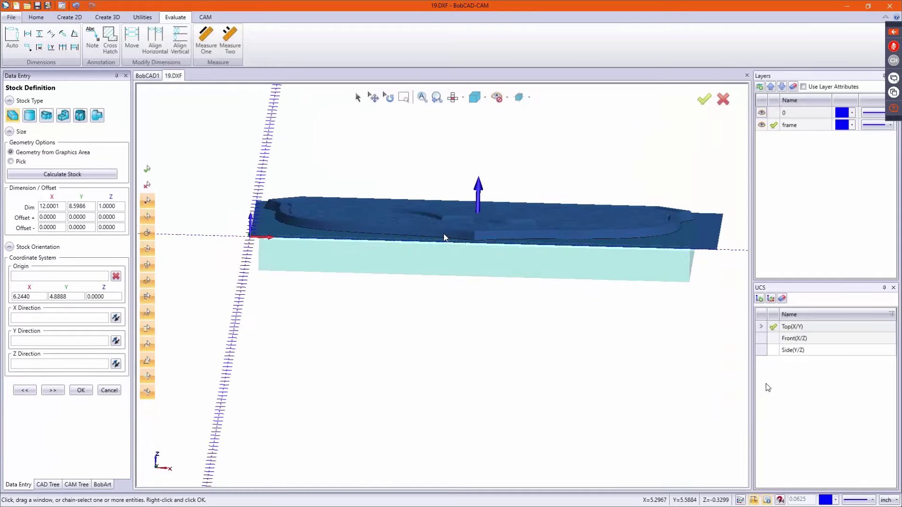
left_click(113, 175)
middle_click_drag(413, 293, 416, 291)
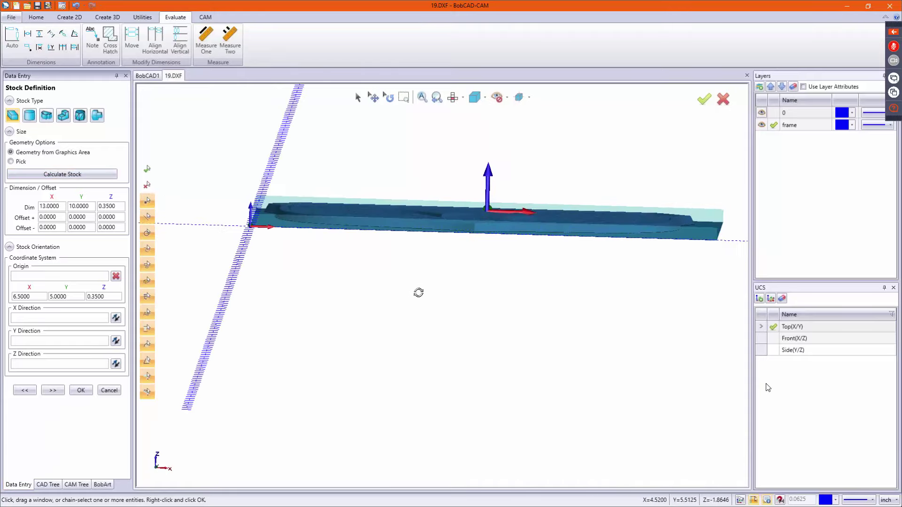
double_click(121, 206)
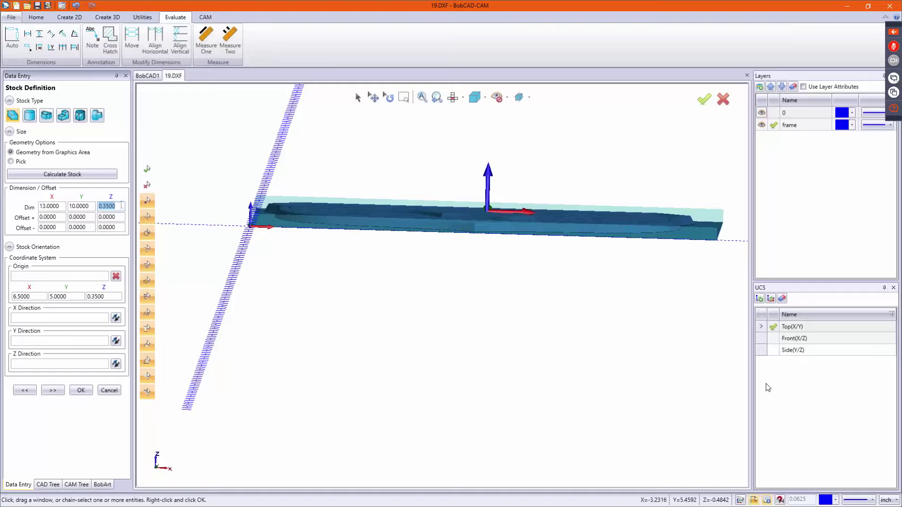
key("BackSpace")
type("0.5")
key("Tab")
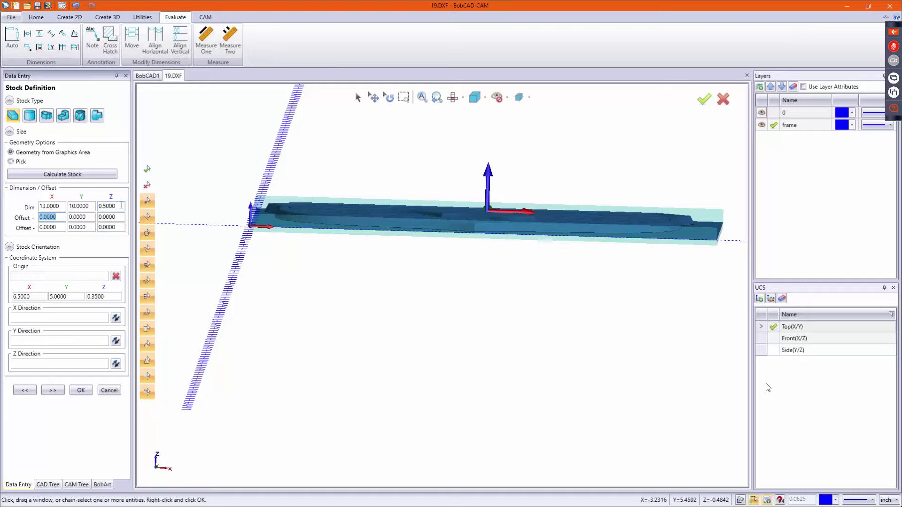
Set the stock's positive Z offset to 0.05 and leave the stock definition.
left_click(119, 217)
key("BackSpace")
type(".05")
key("Tab")
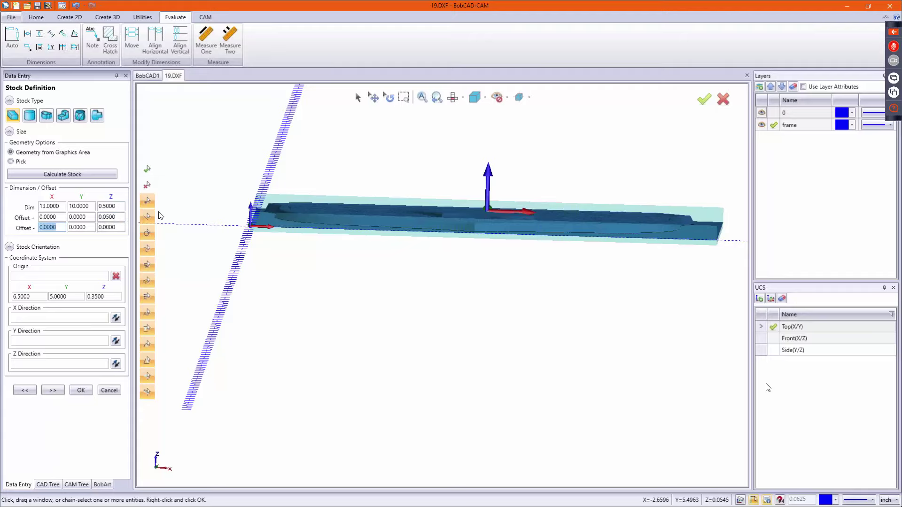
key("Home")
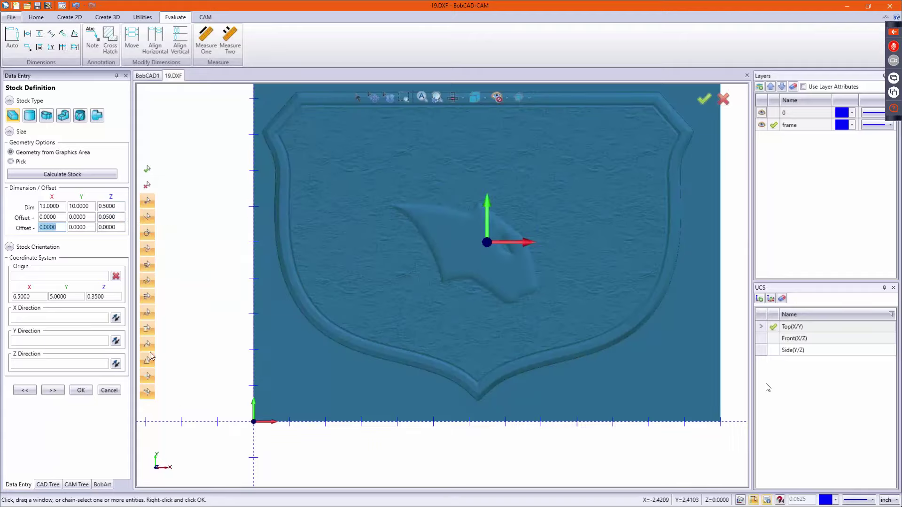
left_click(109, 391)
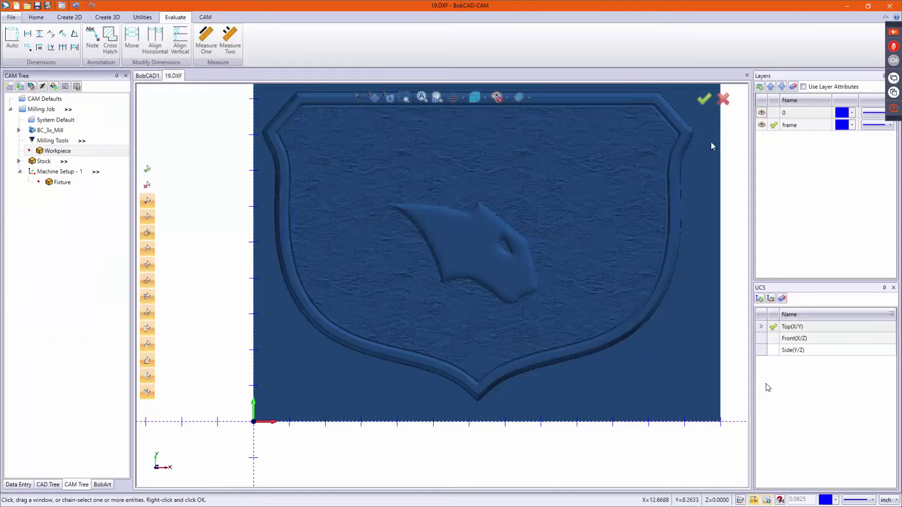
Enable removal of the non-emboss area and set the resolution to 150 for the emboss model, and regenerate it.
left_click(102, 484)
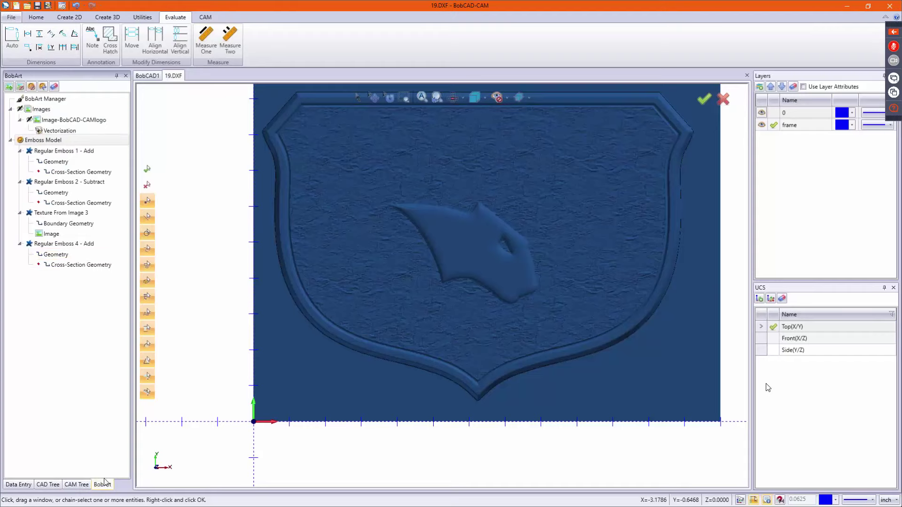
right_click(57, 140)
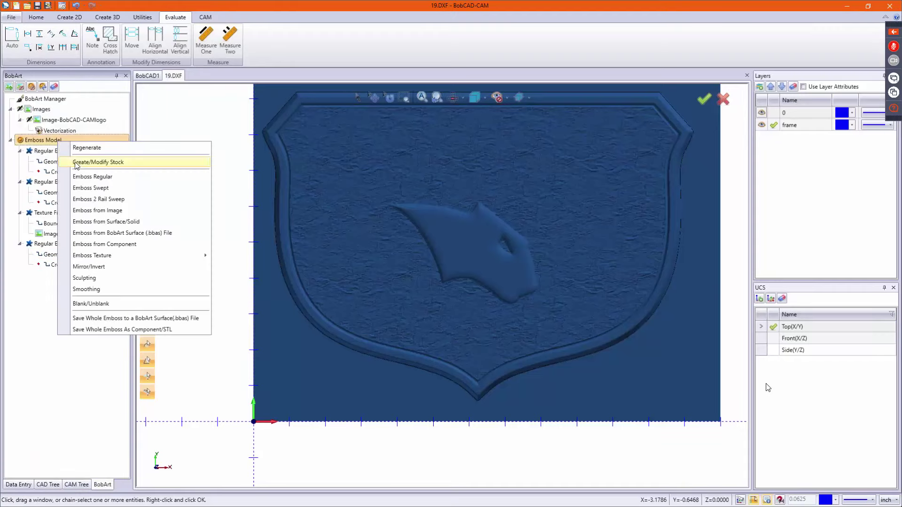
left_click(85, 163)
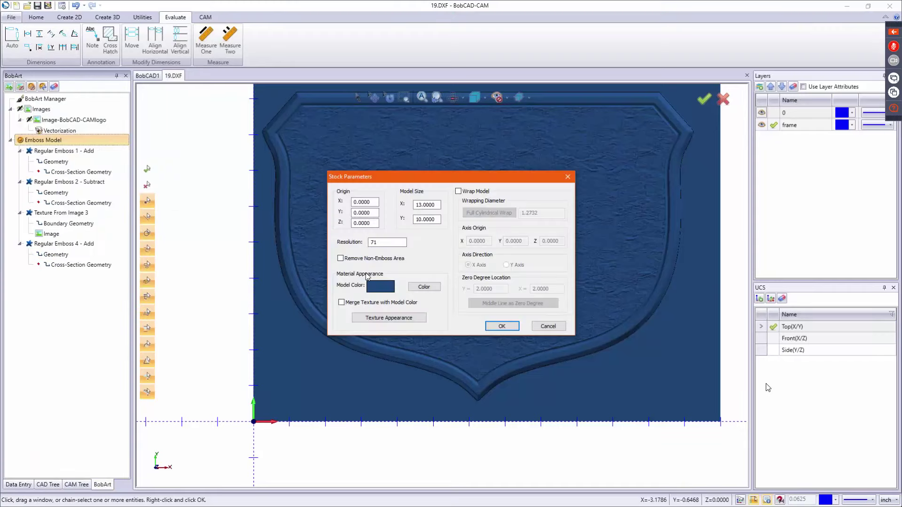
left_click(346, 260)
double_click(387, 243)
type("150")
key("Return")
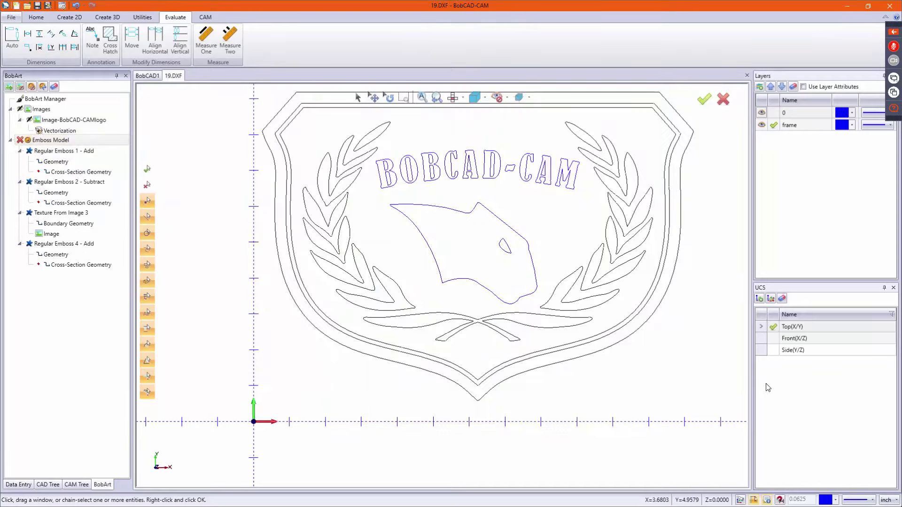
right_click(53, 140)
left_click(69, 147)
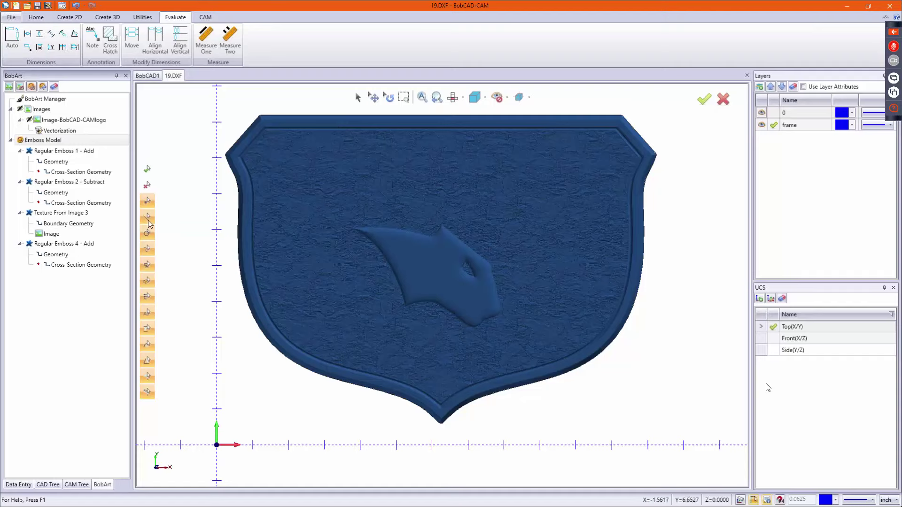
Recalculate the milling job's stock from the geometry in the graphics area and set its positive Z offset to 0.05.
left_click(77, 485)
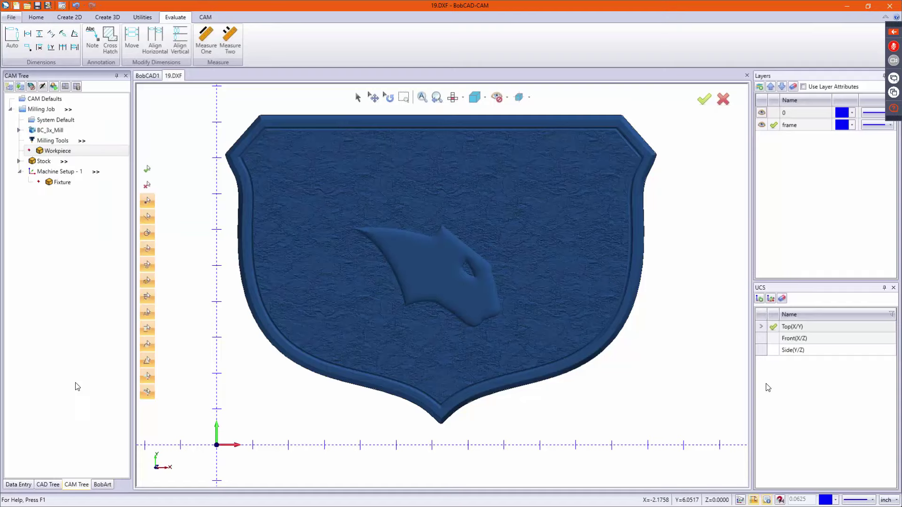
right_click(43, 162)
left_click(65, 169)
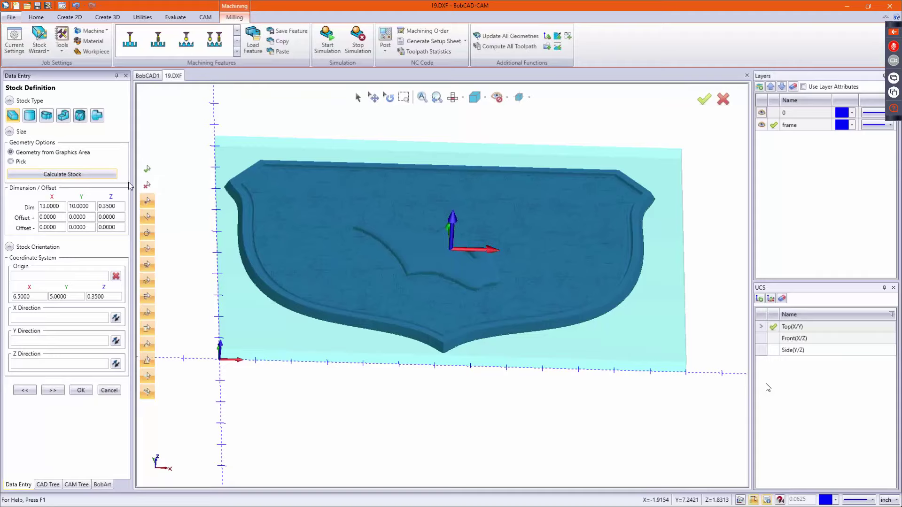
middle_click_drag(487, 179, 481, 181)
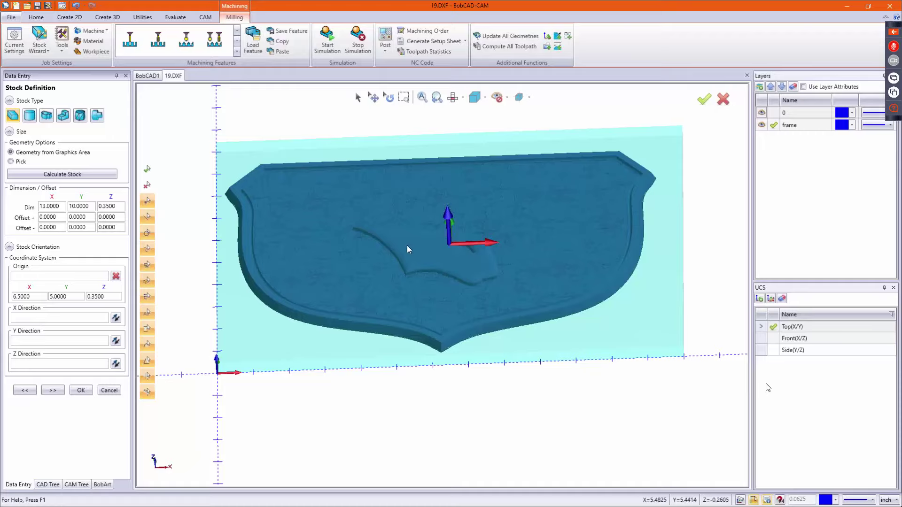
middle_click_drag(409, 248, 411, 220)
left_click(121, 217)
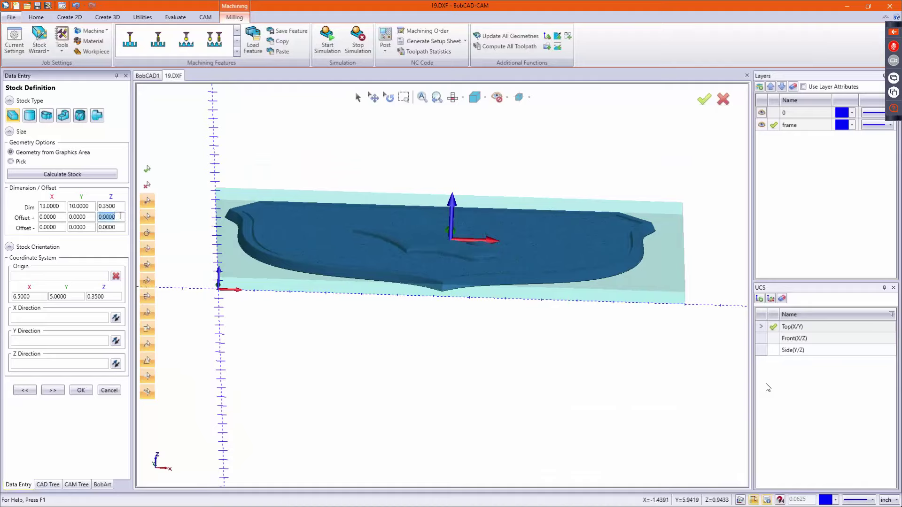
type("0.05")
key("Tab")
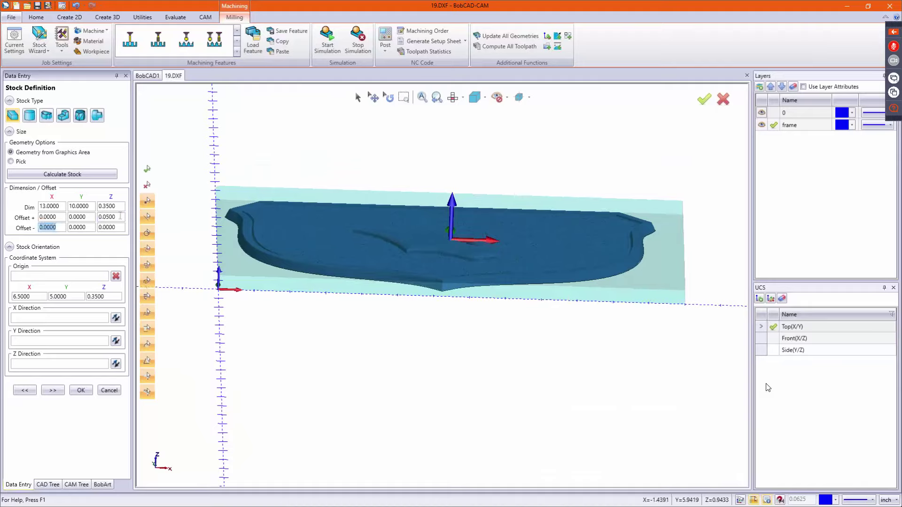
Set the Z dimension of the milling job's stock to 0.45.
left_click(119, 207)
key("BackSpace")
type(".45")
key("Tab")
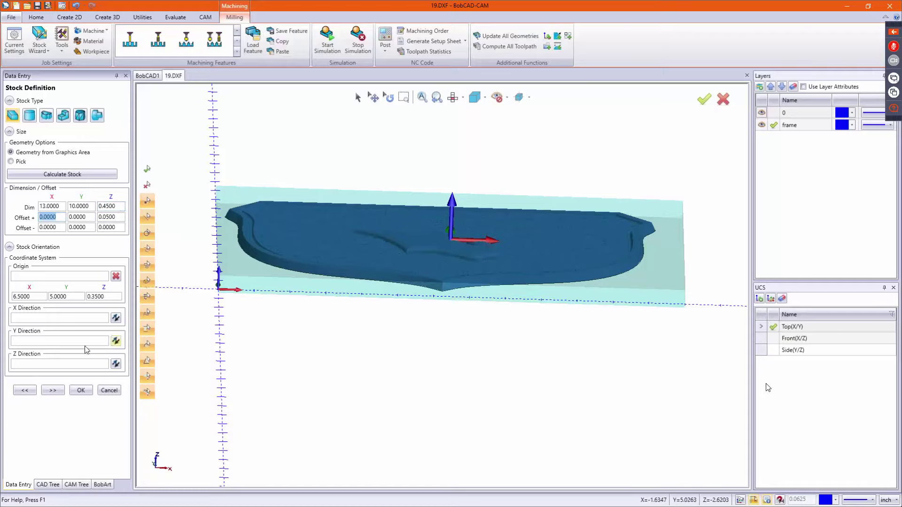
Set the origin of Machine Setup - 1 at the stock's upper lower-left corner, at Z 0.4, and accept the setup.
left_click(56, 392)
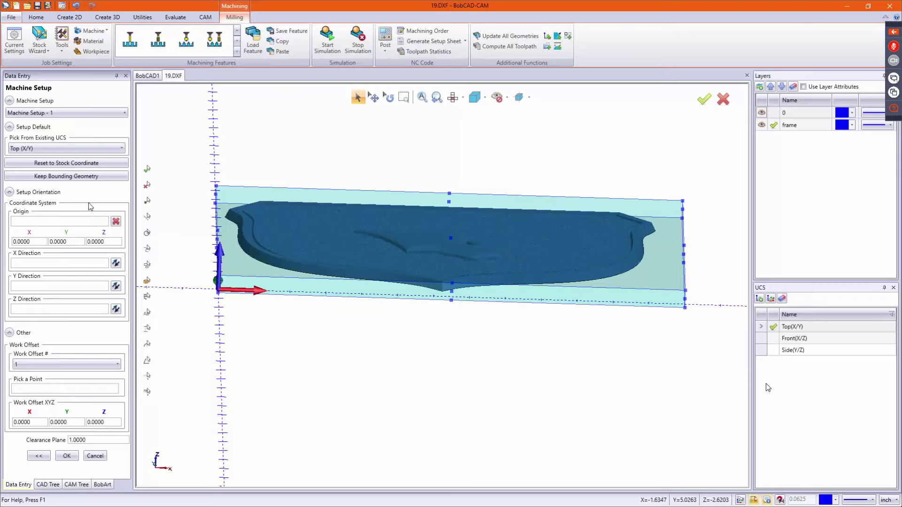
left_click(63, 223)
left_click(234, 277)
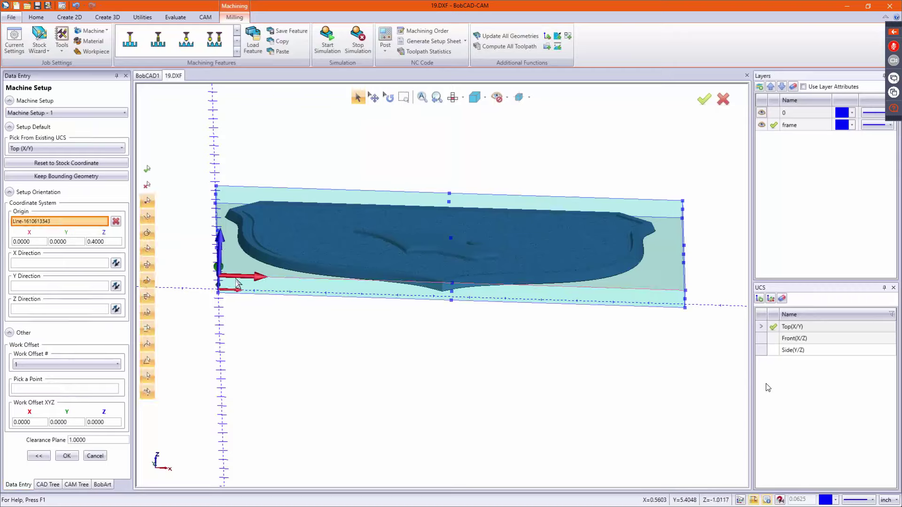
left_click(67, 456)
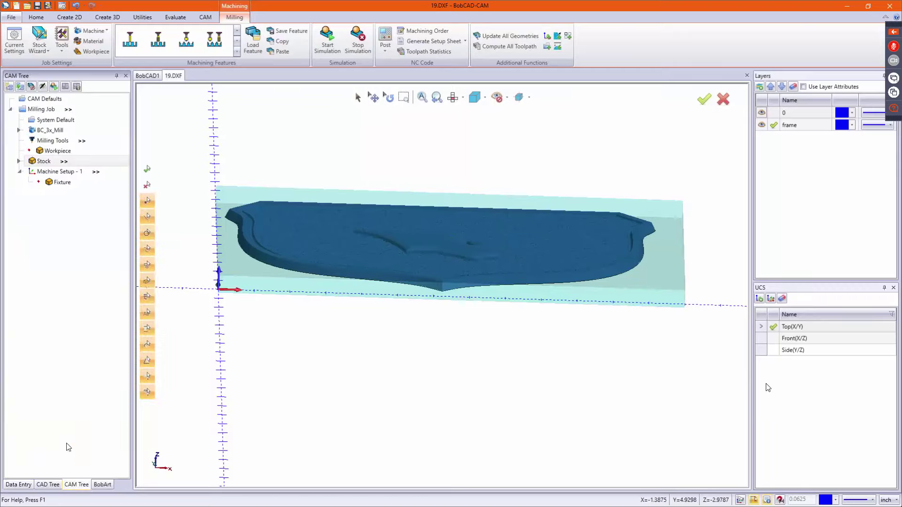
Add a Mill 3 Axis feature to Machine Setup - 1 with the embossed shield model as its geometry.
middle_click_drag(488, 167, 483, 175)
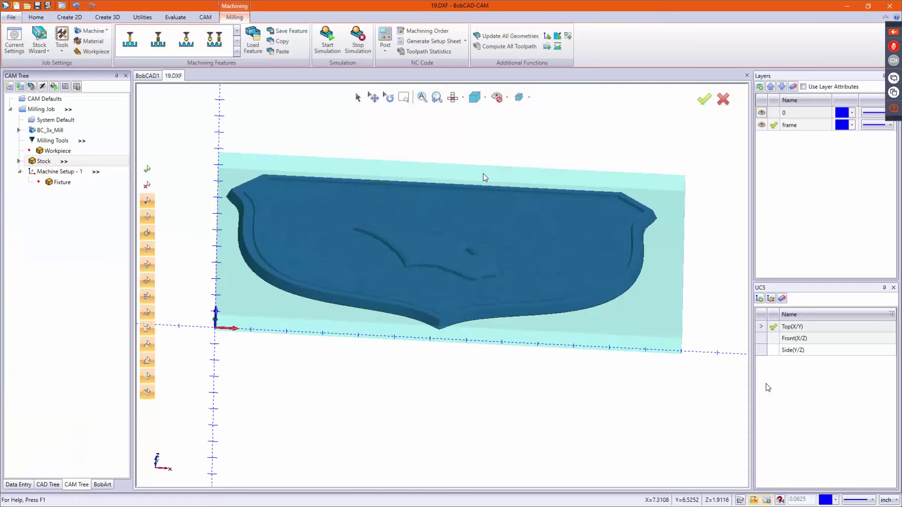
key("t")
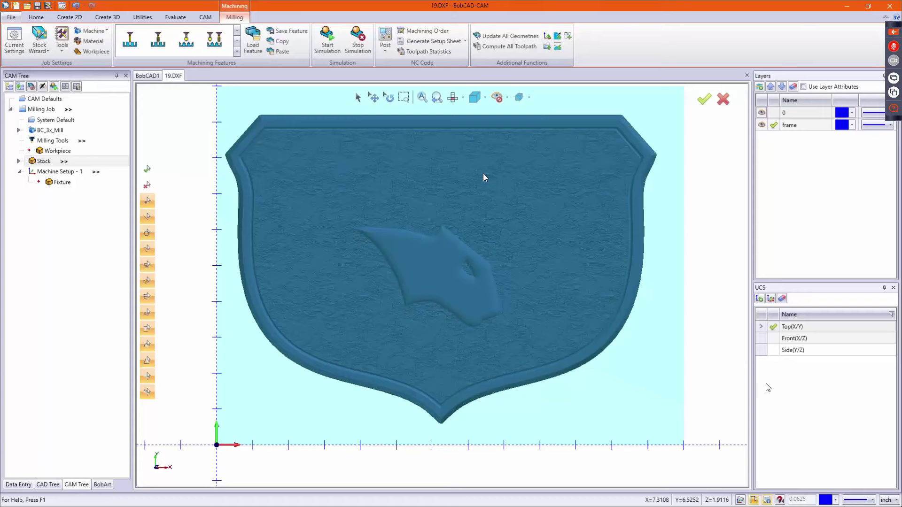
right_click(54, 171)
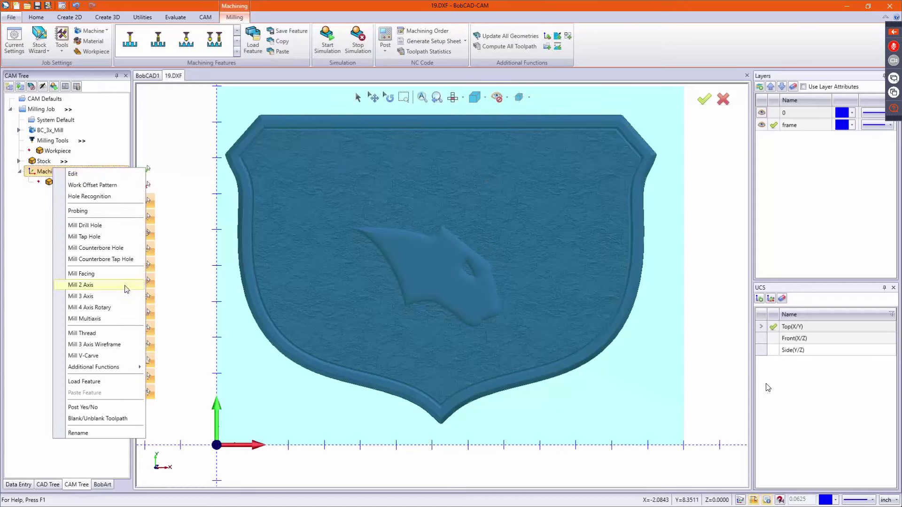
left_click(97, 296)
left_click(425, 167)
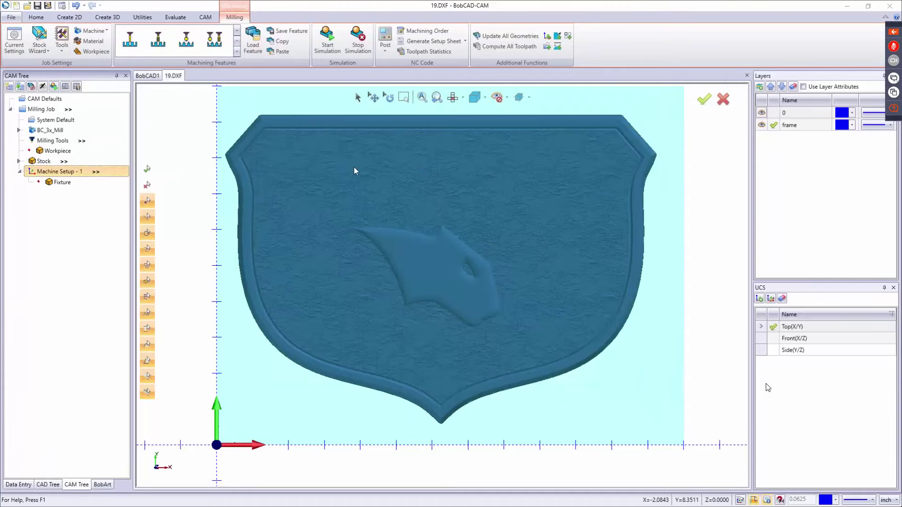
left_click(328, 174)
right_click(179, 173)
left_click(187, 177)
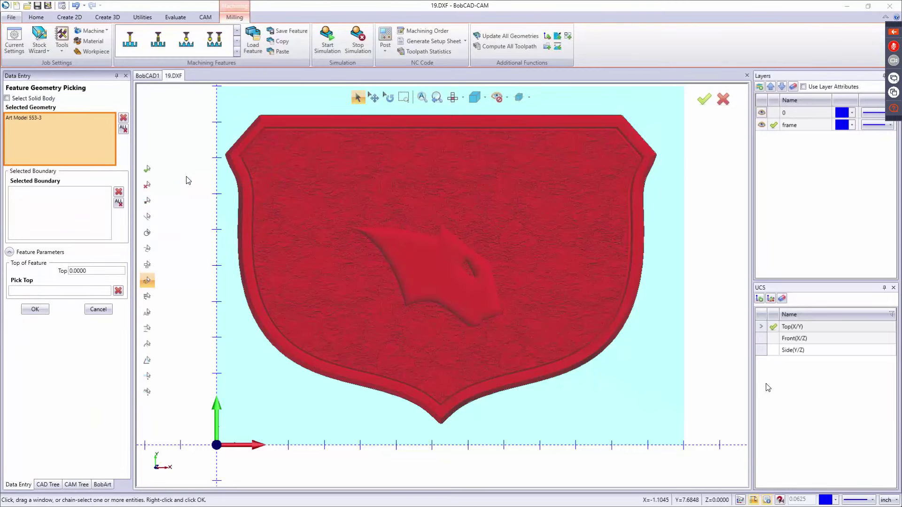
Remove the Z Level Rough operation from the 3-axis machining strategy, keeping only Planar.
left_click(526, 400)
left_click(527, 400)
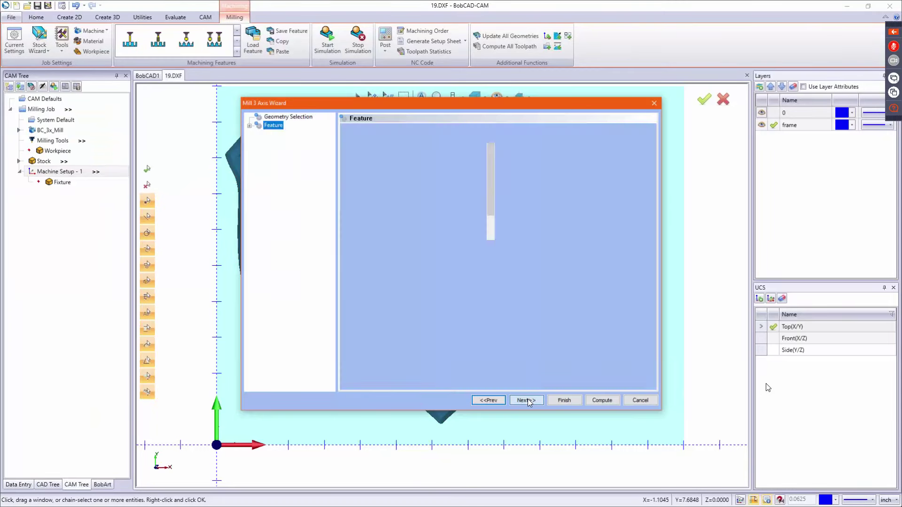
left_click(360, 364)
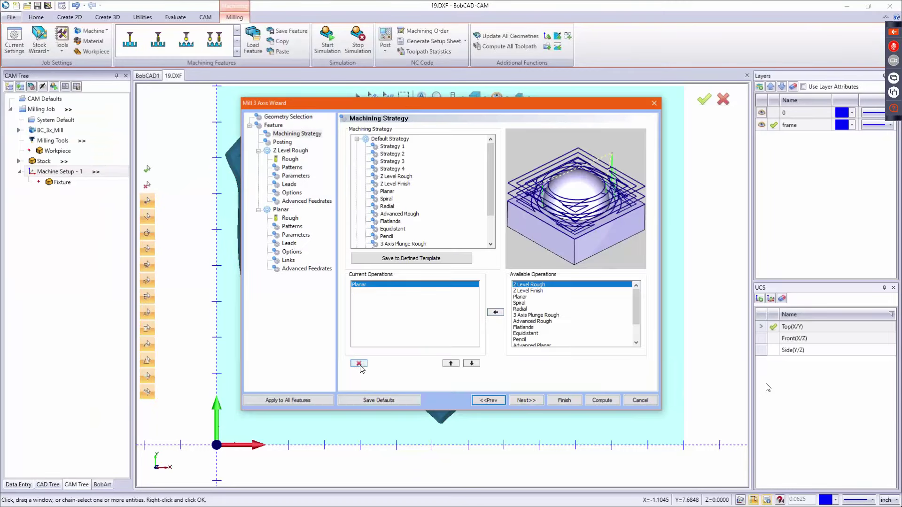
left_click(534, 401)
left_click(526, 401)
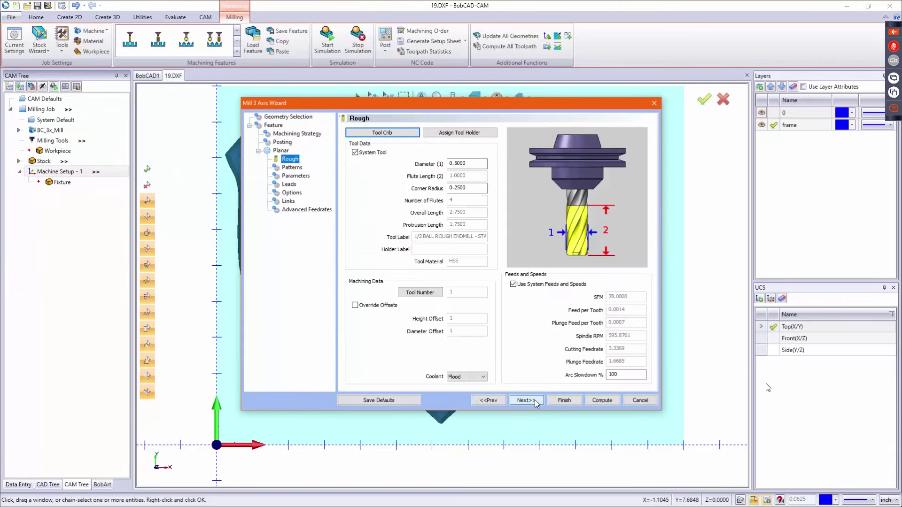
Set the planar operation's tool to a 0.25 diameter with a 0.125 corner radius.
double_click(466, 164)
type(".25")
key("Tab")
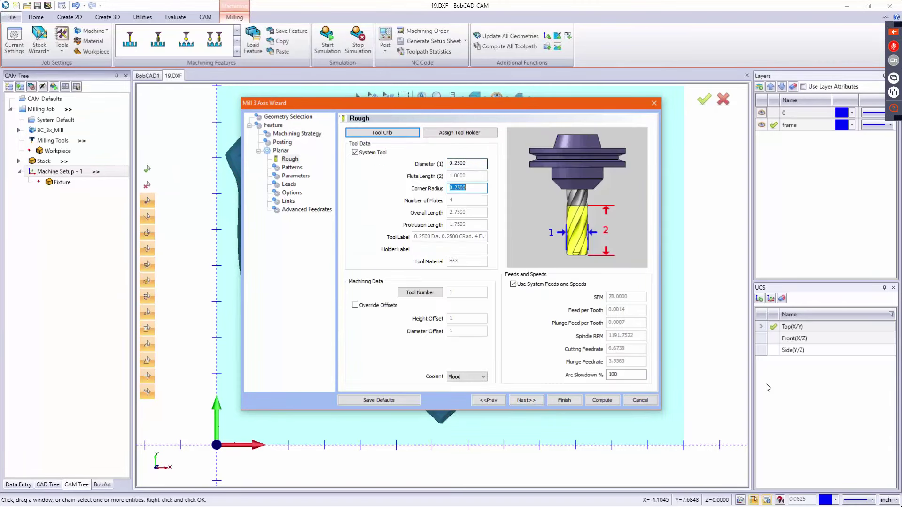
type(".125")
key("Tab")
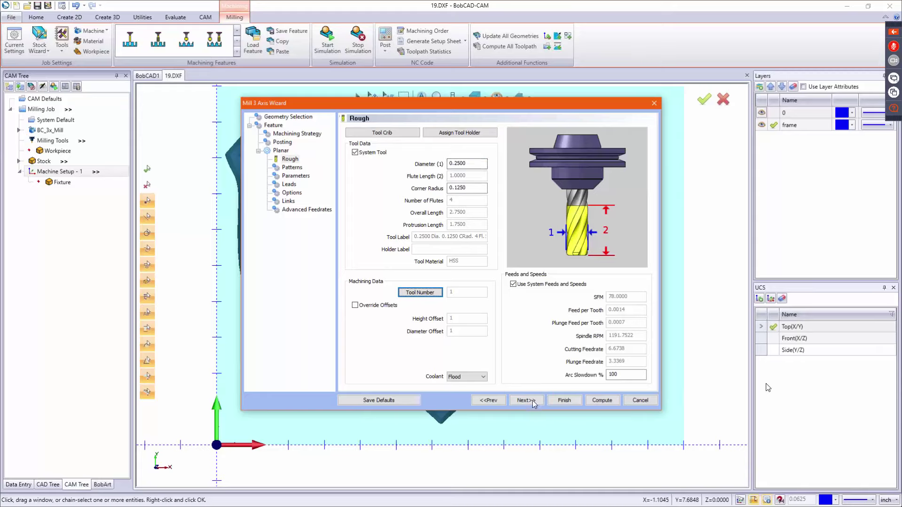
Set the planar operation's lace angle to 0 and its stepover to 0.025.
left_click(526, 400)
double_click(475, 232)
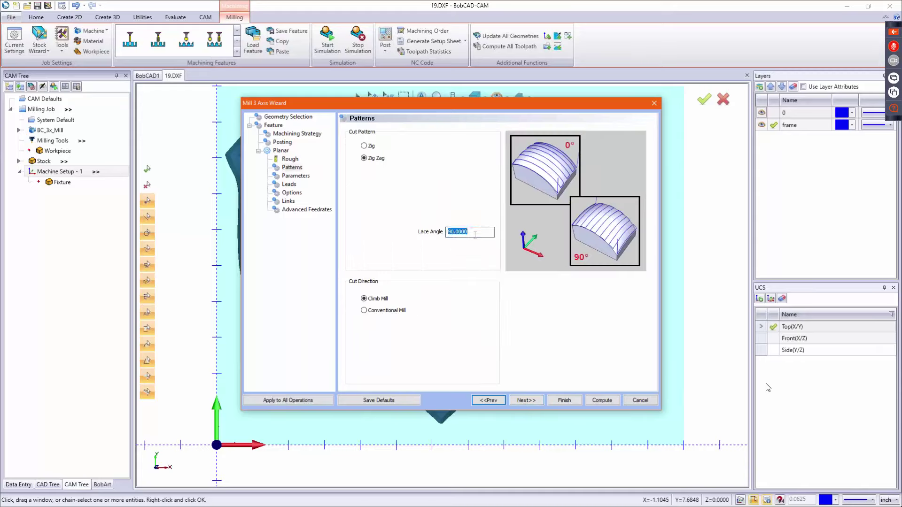
type("0")
key("Tab")
left_click(525, 401)
double_click(470, 144)
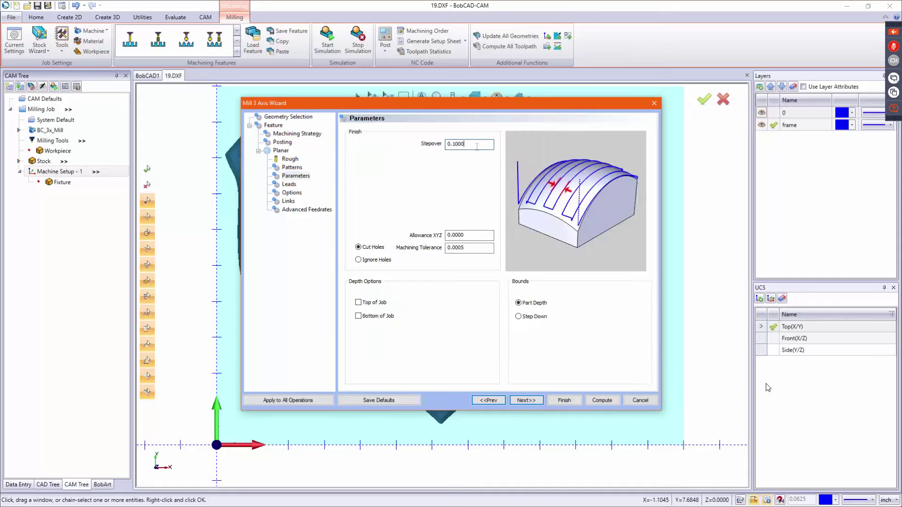
type(".025")
key("Tab")
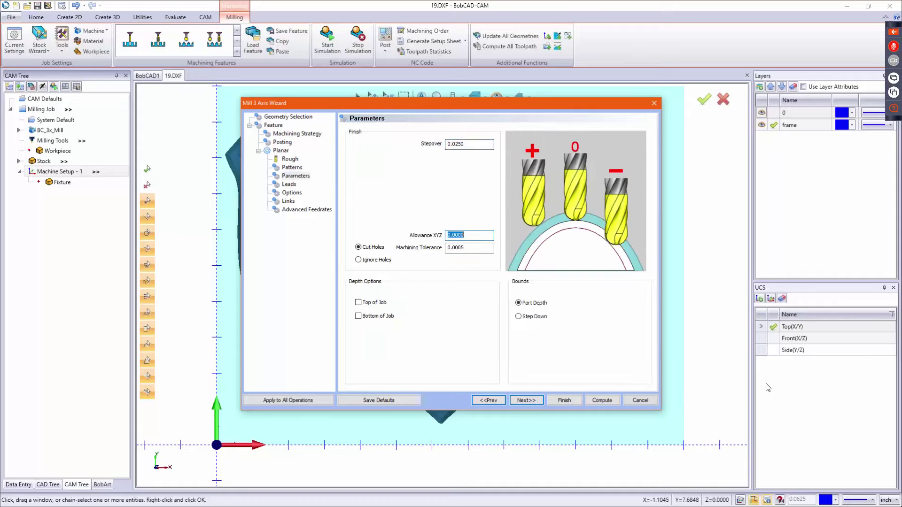
Set the planar operation's cutting extents to Part Bottom.
left_click(524, 400)
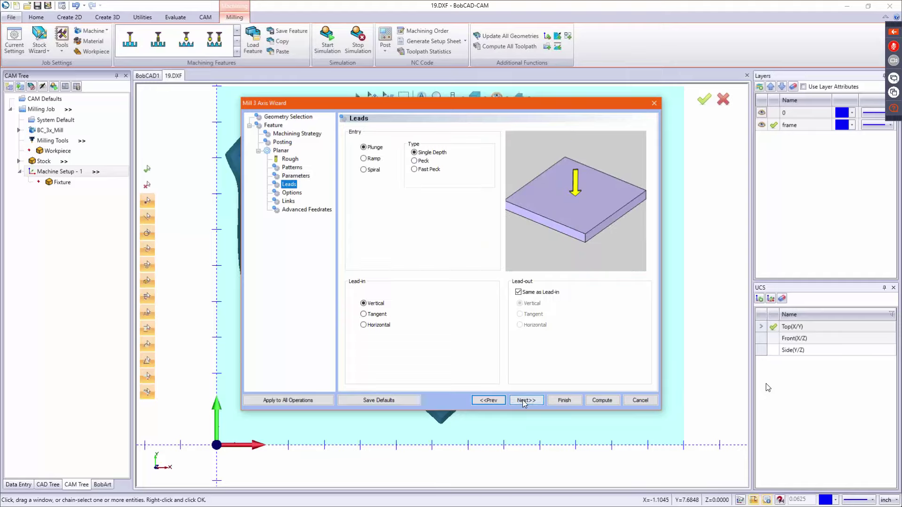
left_click(525, 400)
left_click(525, 400)
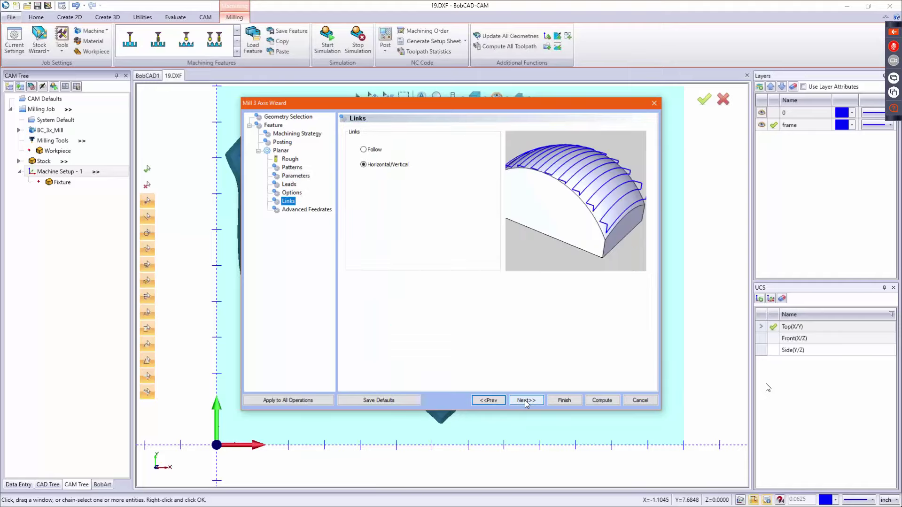
left_click(491, 402)
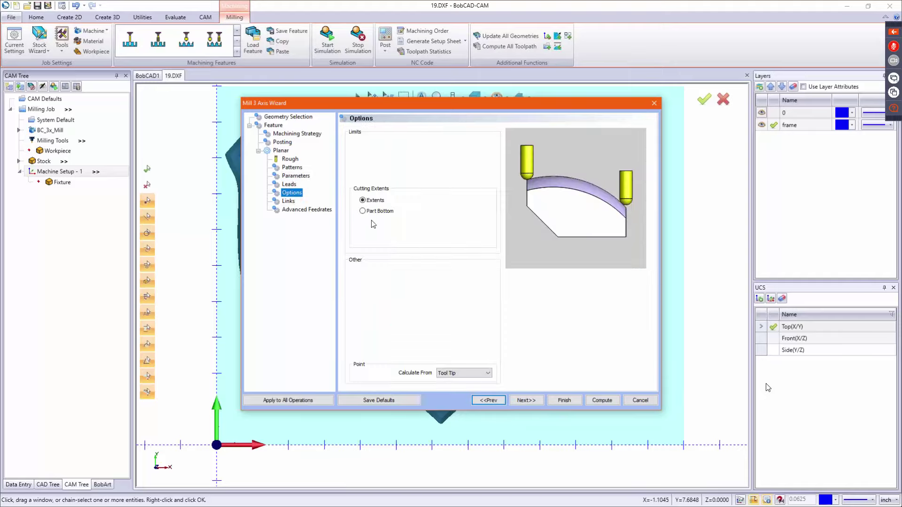
left_click(363, 211)
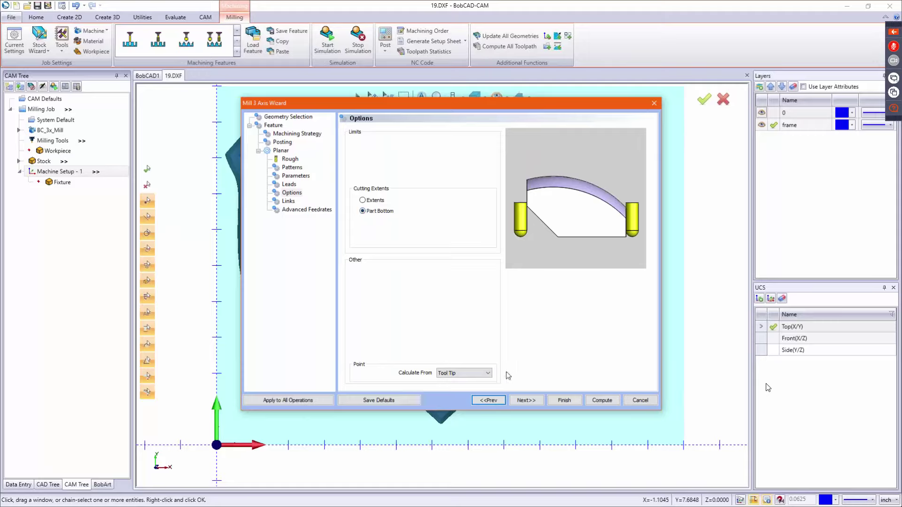
Compute the planar toolpath of the 3-axis feature and view it over the shield.
left_click(526, 400)
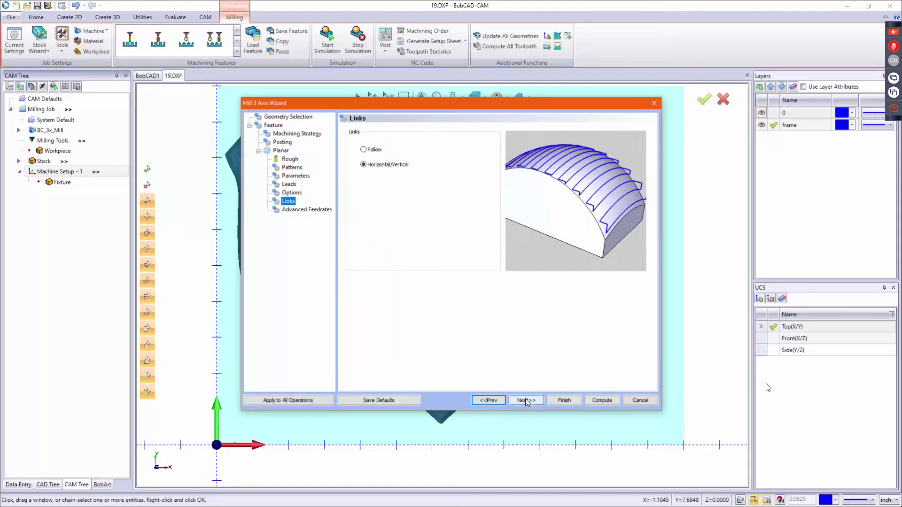
left_click(370, 149)
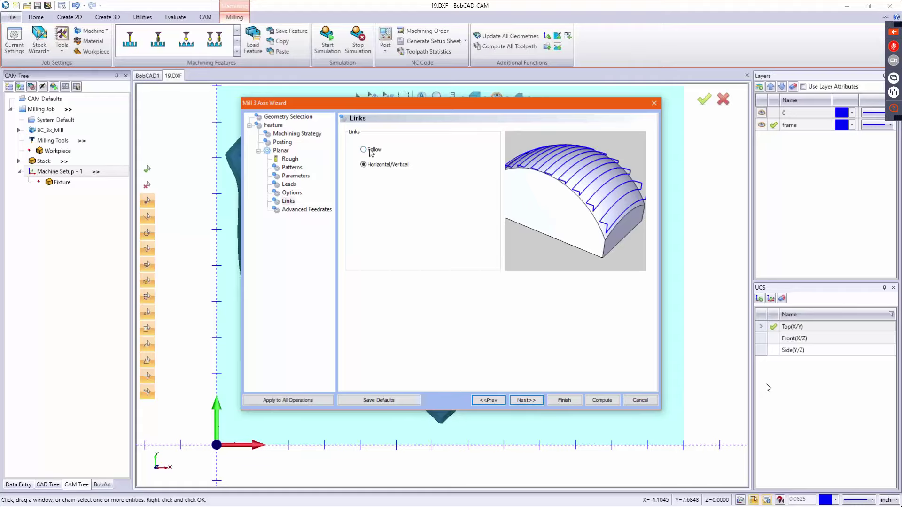
left_click(527, 401)
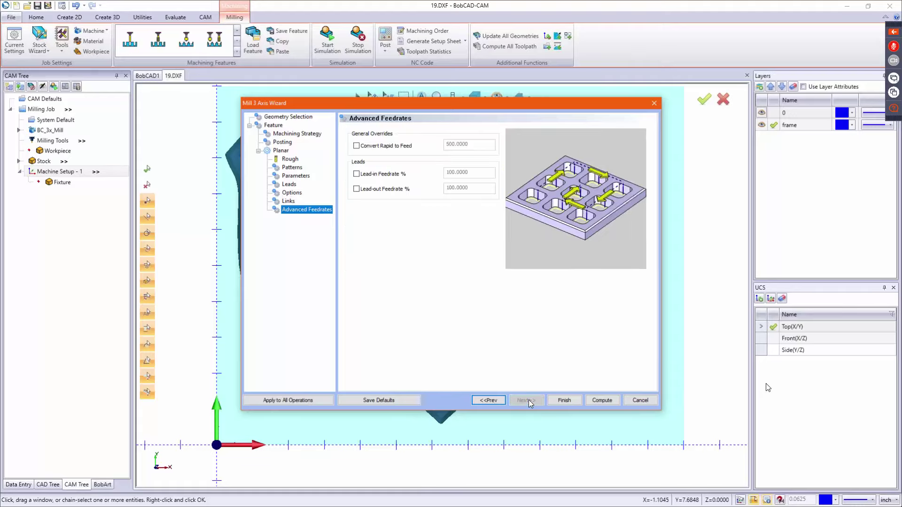
left_click(606, 401)
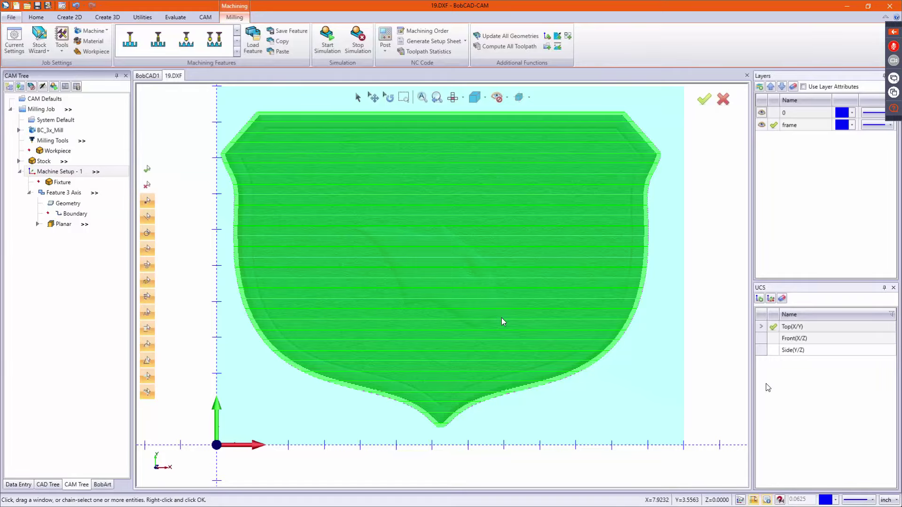
middle_click_drag(407, 310, 413, 280)
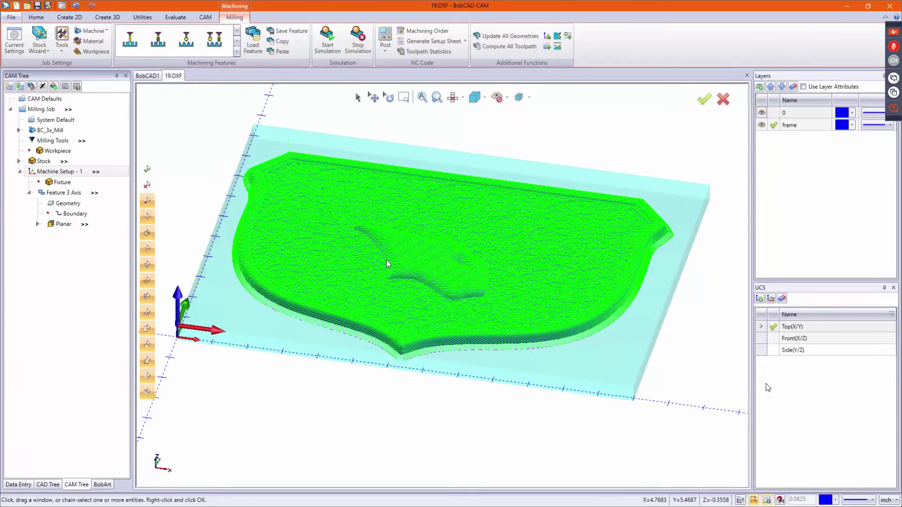
key("t")
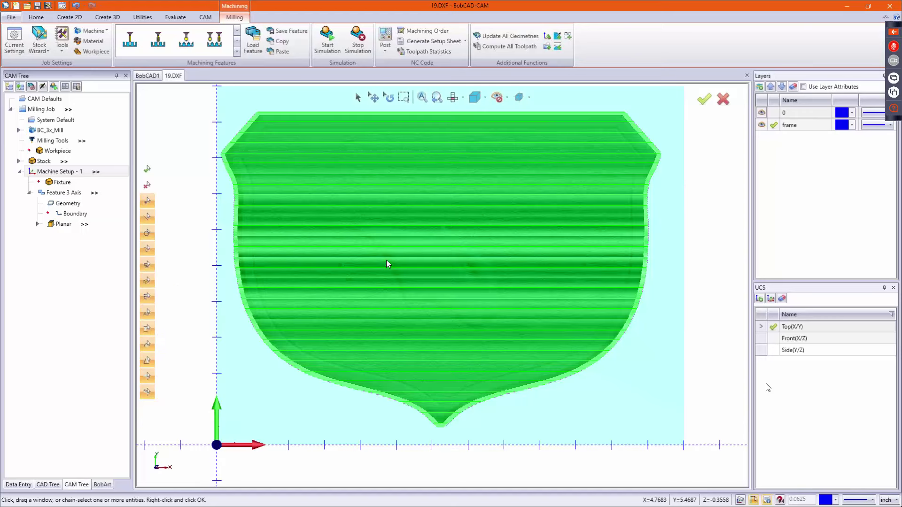
Start a Mill V-Carve feature in Machine Setup - 1 and pick the BOBCAD-CAM text as geometry.
left_click(30, 193)
right_click(46, 172)
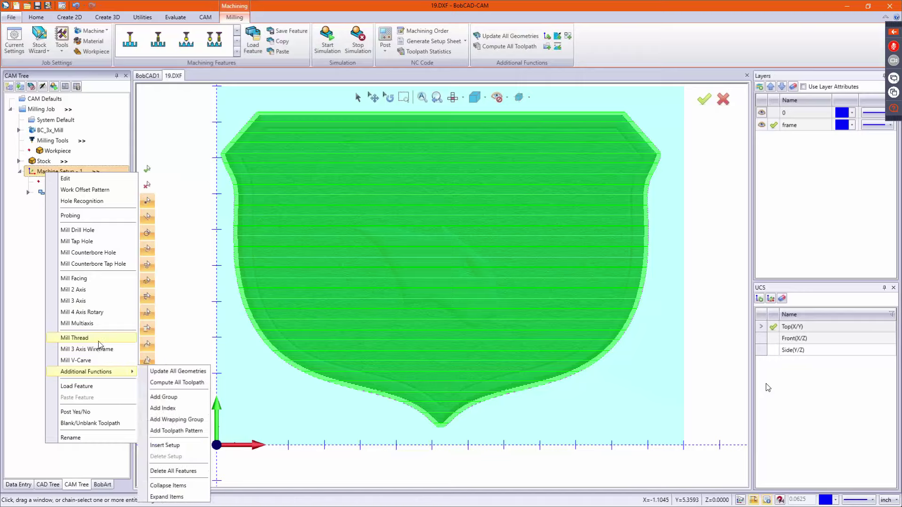
left_click(99, 360)
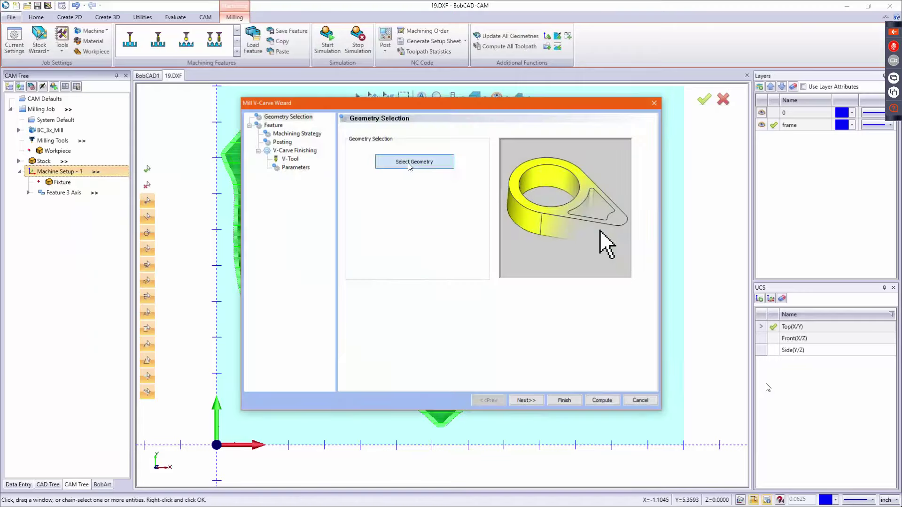
left_click(409, 162)
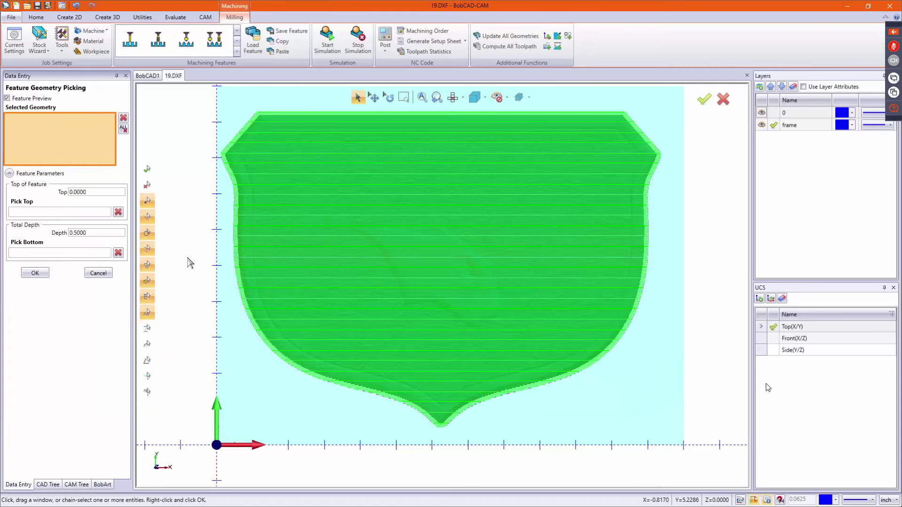
left_click(376, 202)
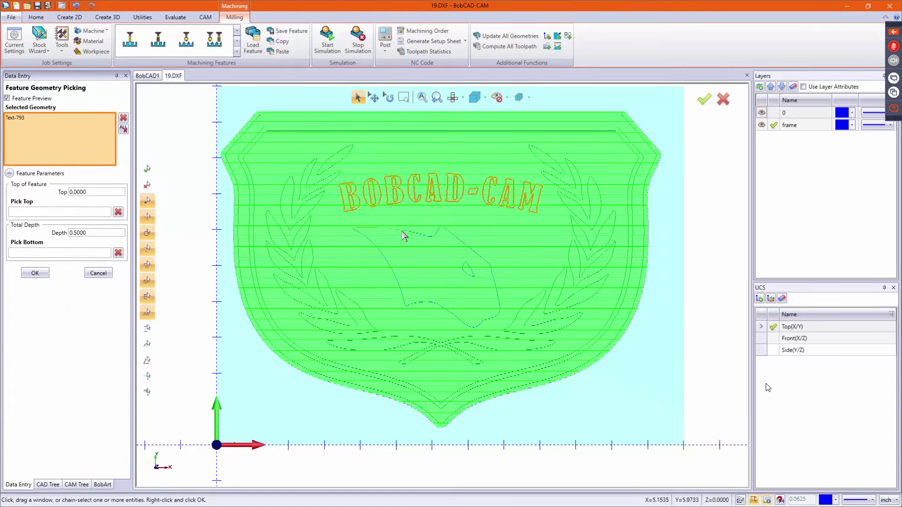
Add the leaf outlines of the left laurel branch and the crossed stems at the base to the V-carve geometry.
left_click(403, 235)
left_click(405, 236)
left_click(309, 220)
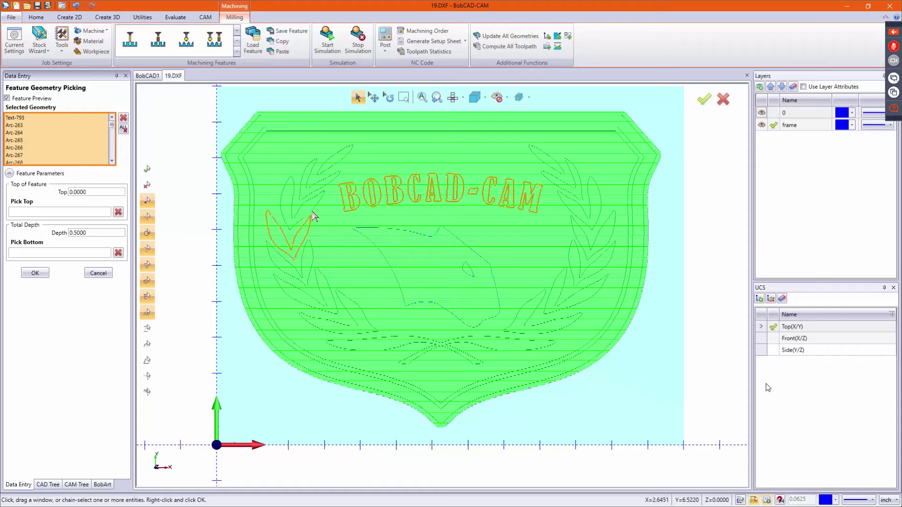
left_click(329, 177)
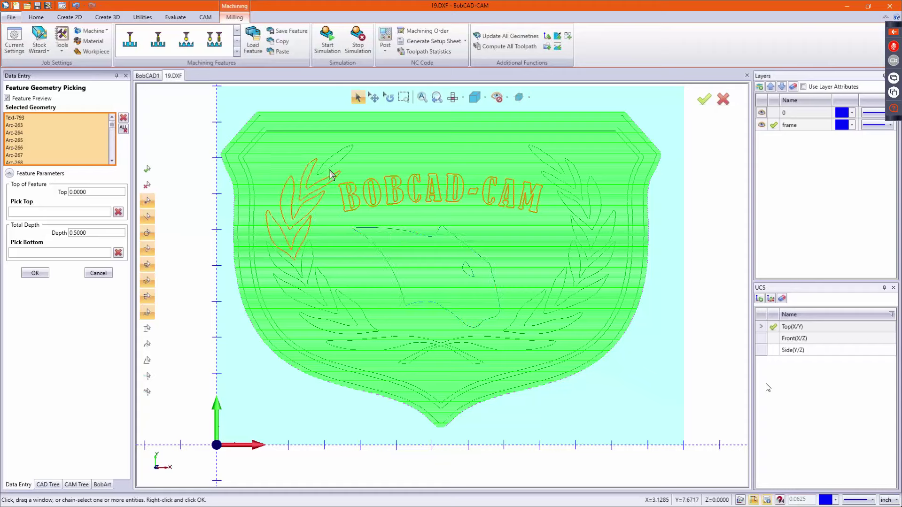
left_click(319, 256)
left_click(322, 281)
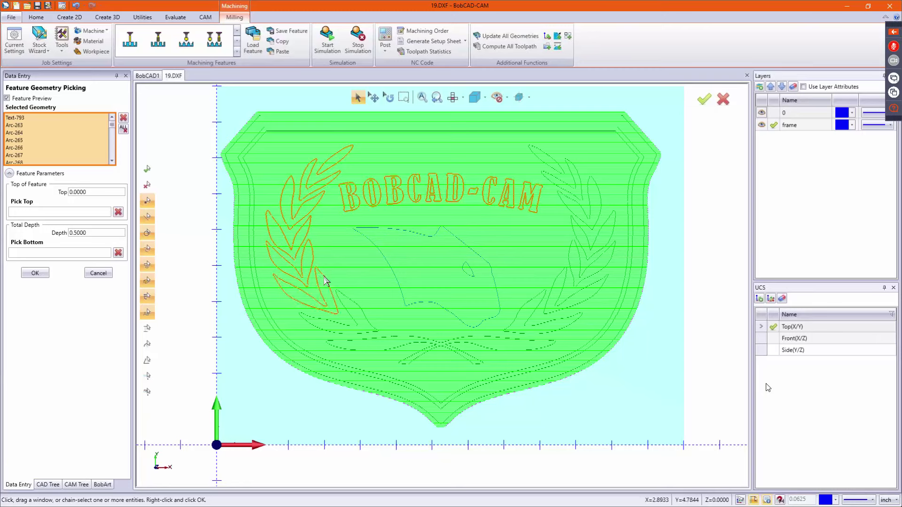
left_click(354, 305)
left_click(435, 342)
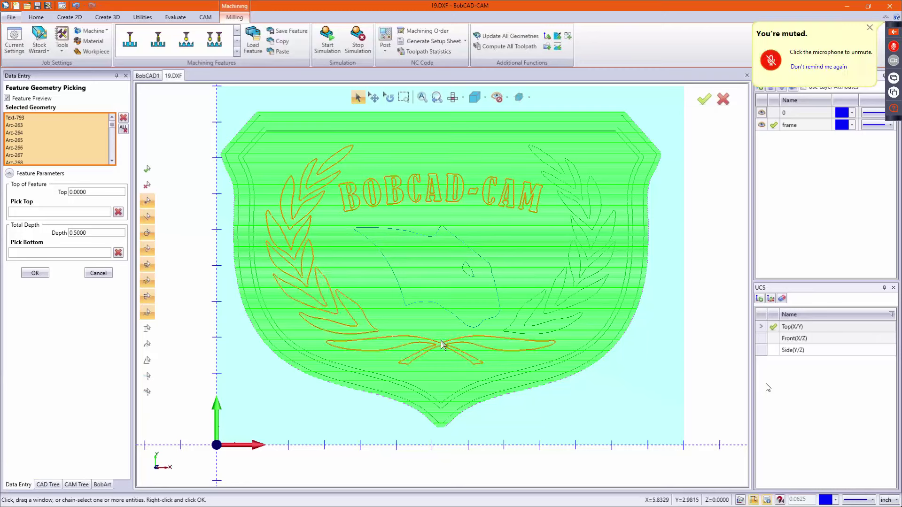
Add all leaf outlines of the right laurel branch to the V-carve geometry.
left_click(522, 318)
left_click(556, 294)
left_click(571, 247)
left_click(573, 222)
left_click(570, 207)
left_click(553, 186)
left_click(537, 162)
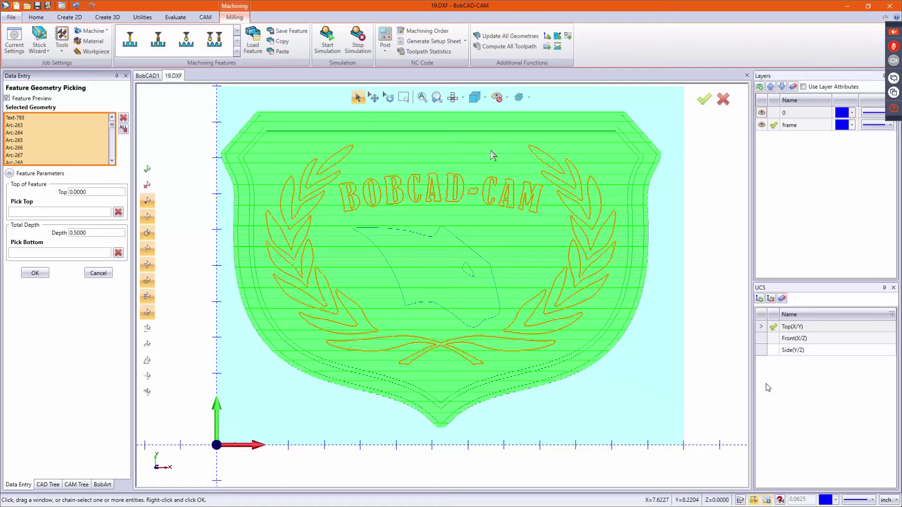
Confirm the text and laurel geometry for the V-carve feature and set its top of feature to -0.1000.
right_click(491, 152)
left_click(503, 157)
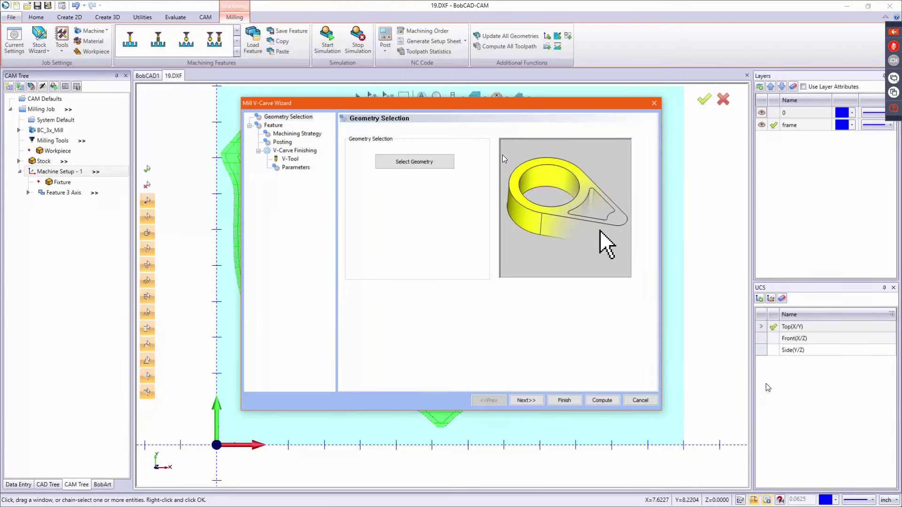
left_click(525, 400)
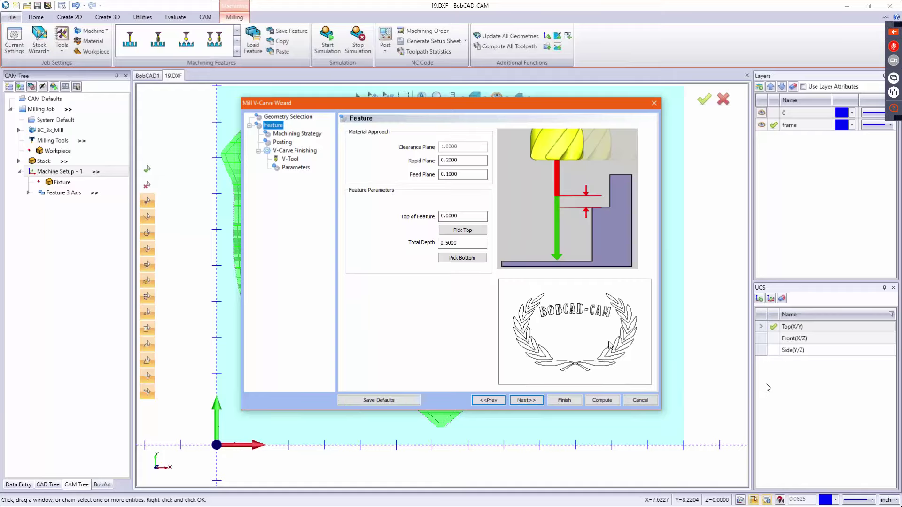
left_click(473, 217)
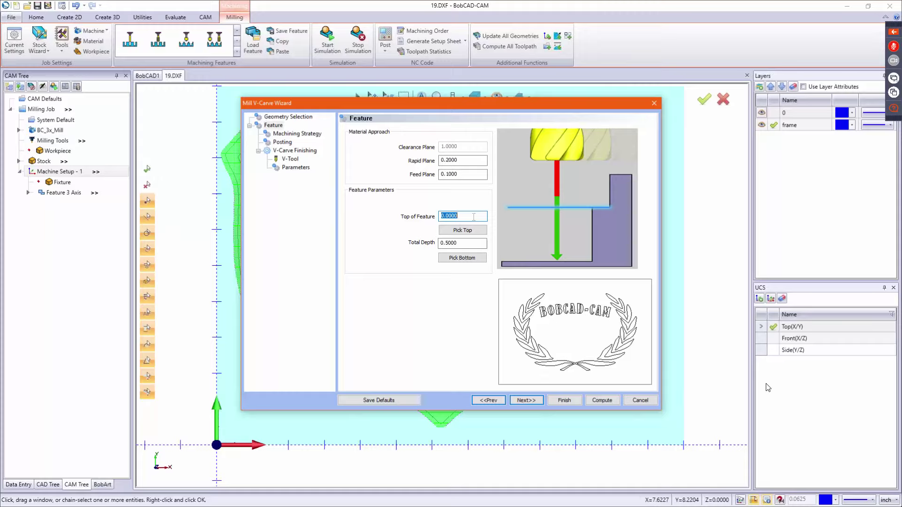
type("-0.")
type("1")
key("Tab")
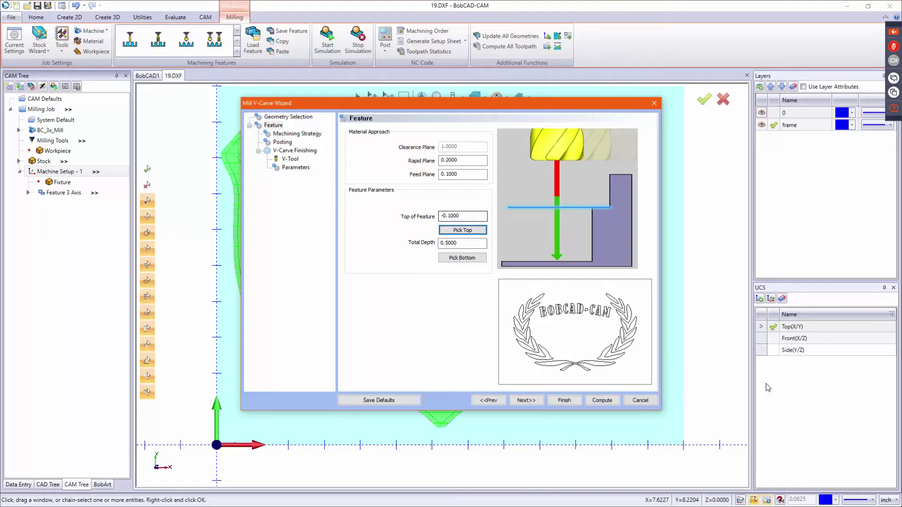
Accept the default V-Carve Finishing strategy, V-tool and parameters, and compute the V-carve toolpath.
left_click(525, 401)
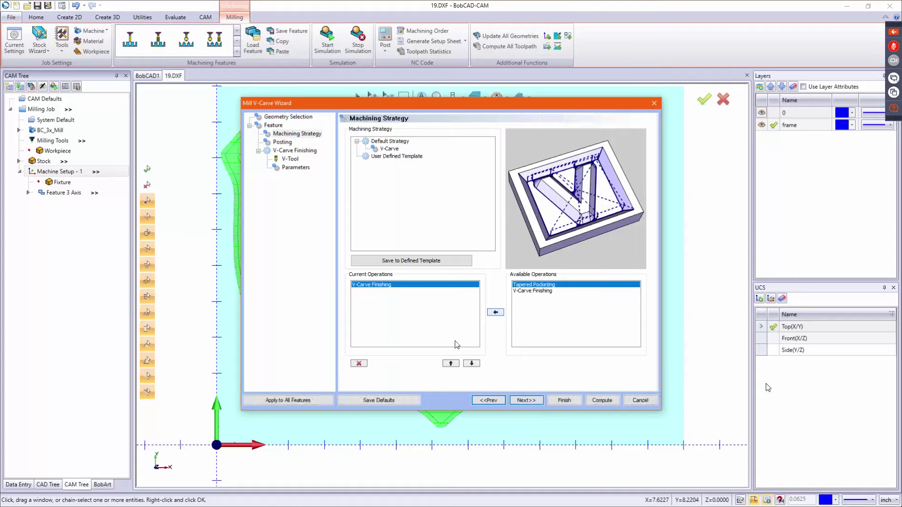
left_click(526, 400)
left_click(528, 400)
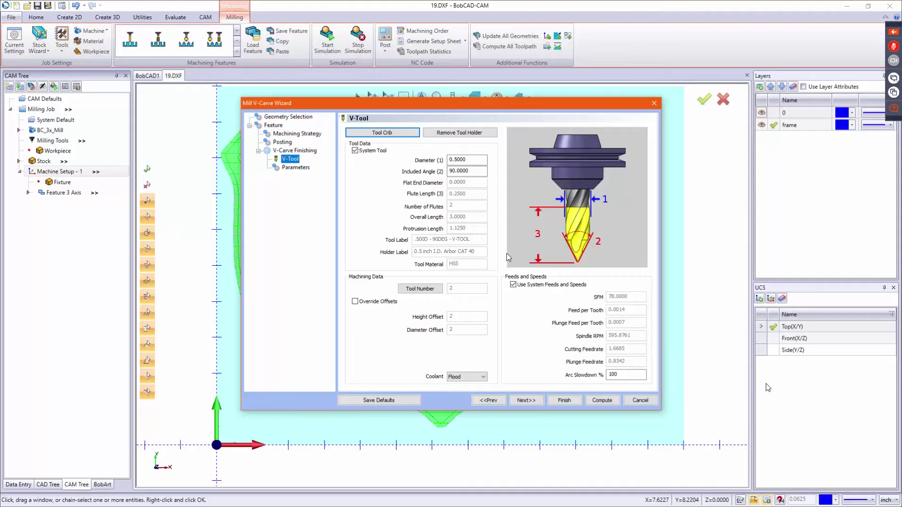
left_click(527, 401)
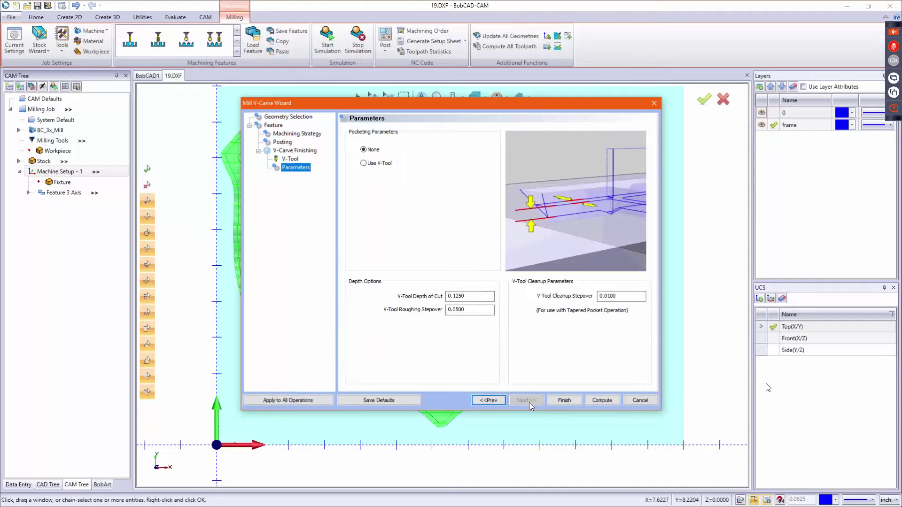
left_click(607, 402)
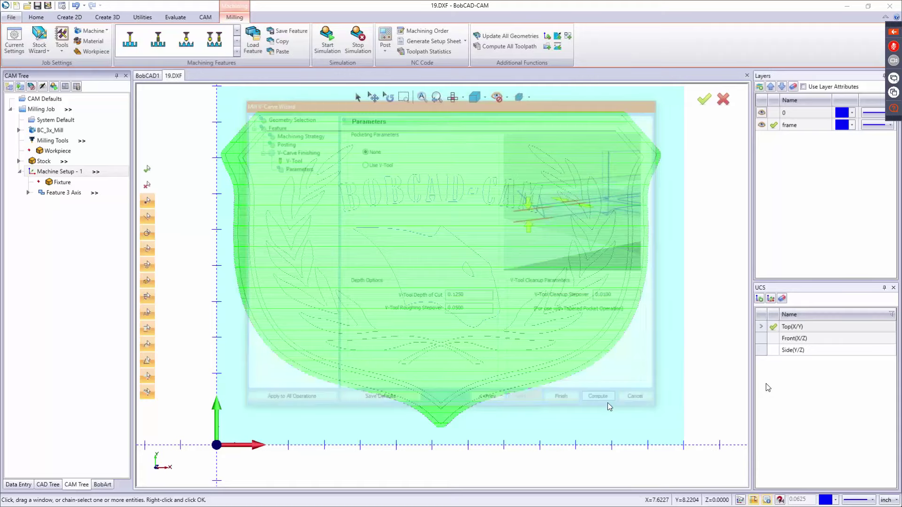
Blank the Planar toolpath of the 3-axis feature so only the V-carve toolpath is displayed.
middle_click_drag(481, 323, 483, 301)
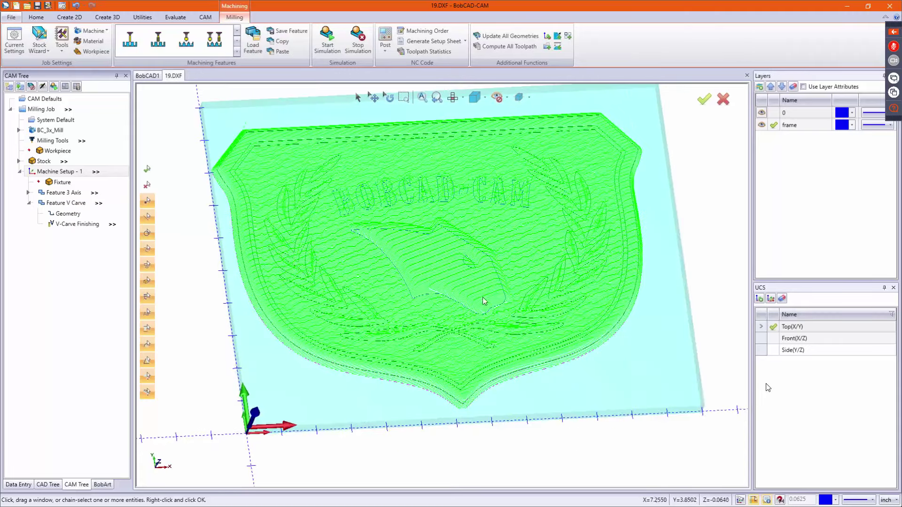
left_click(28, 192)
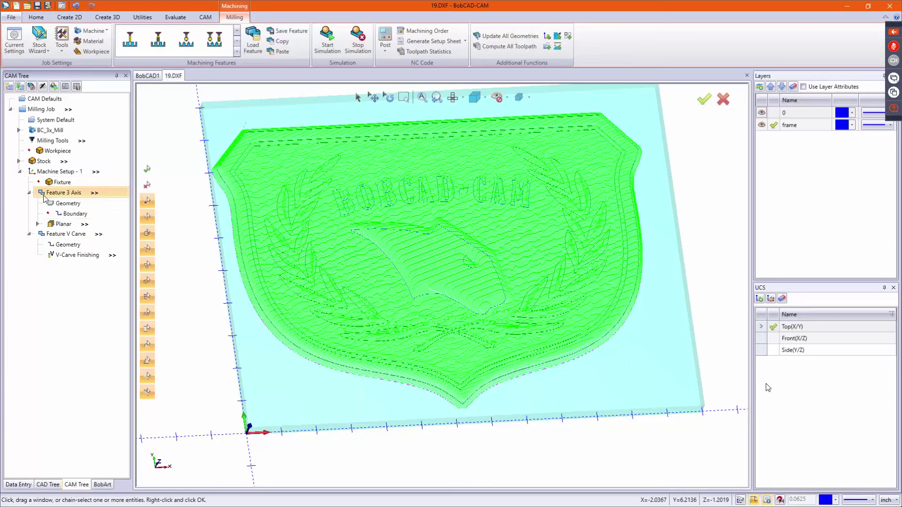
right_click(66, 225)
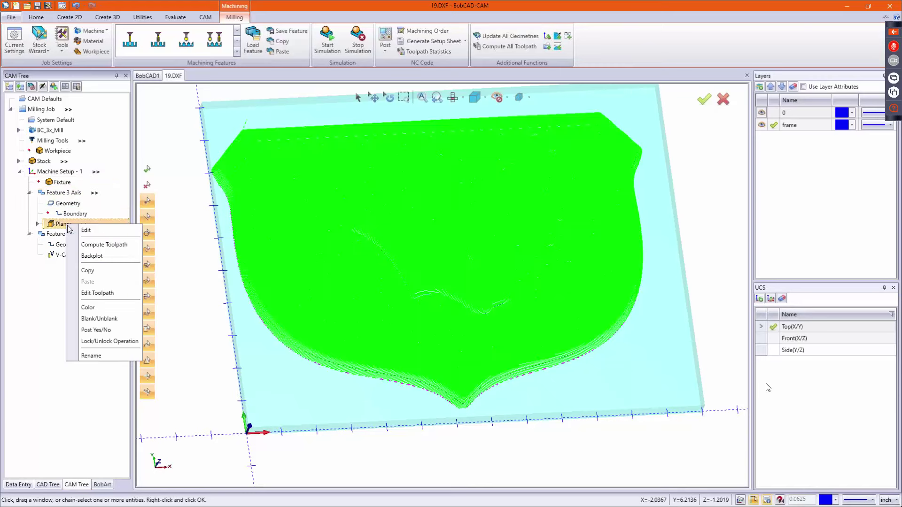
left_click(107, 321)
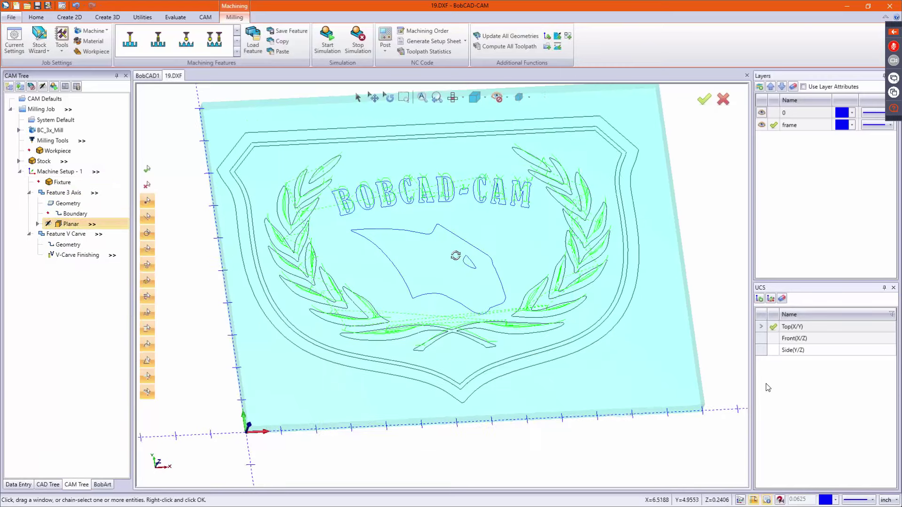
Compare the depths of the Planar and V-Carve Finishing toolpaths in the front view, and inspect the V-carve at an angle.
key("2")
scroll(388, 228, "up", 3)
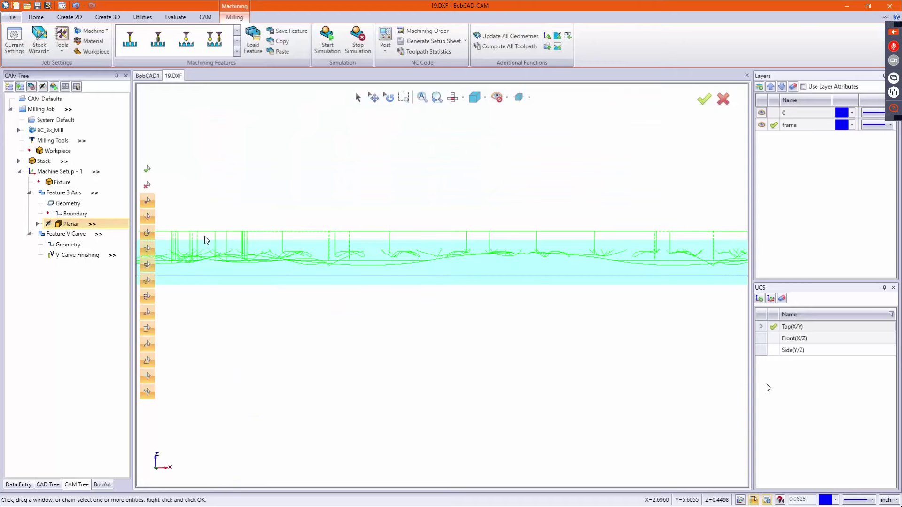
left_click(68, 225)
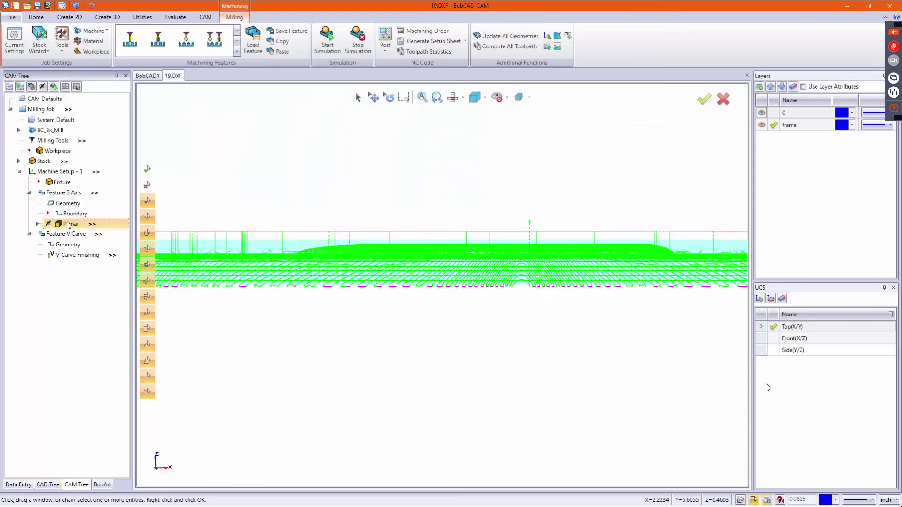
left_click(76, 255)
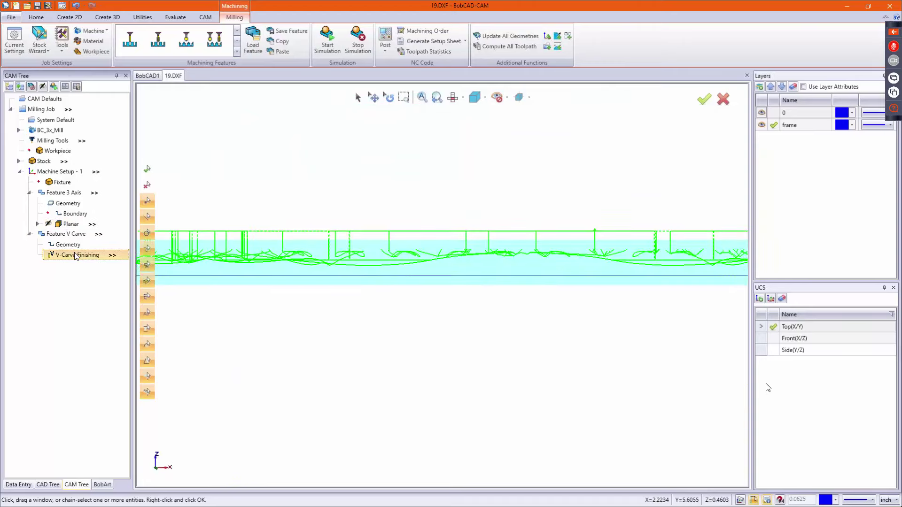
left_click(71, 226)
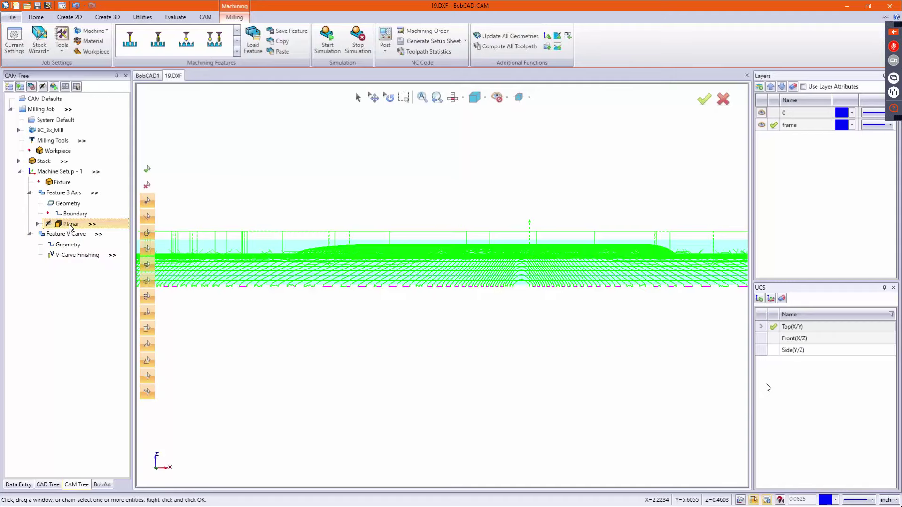
left_click(82, 257)
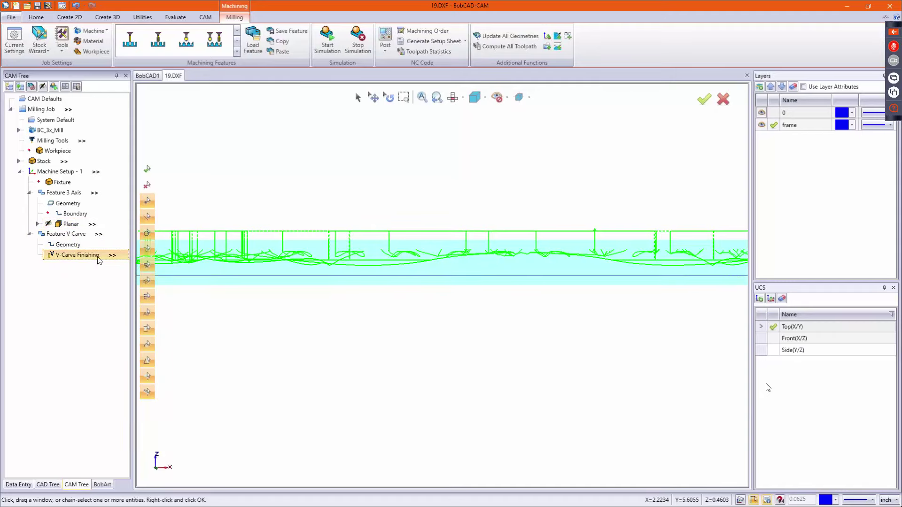
middle_click_drag(443, 182, 402, 229)
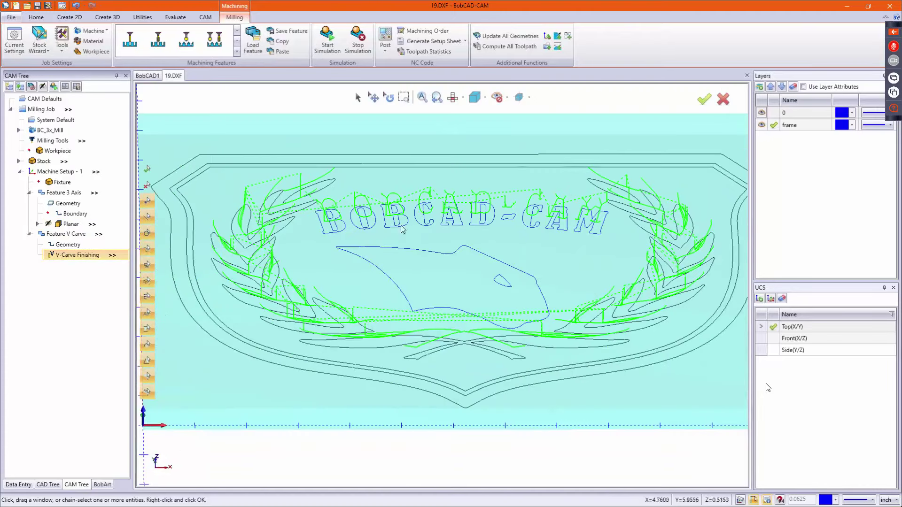
Start the machining simulation and save the document as "sign" in the BobART folder on the CENTON USB drive.
left_click(340, 38)
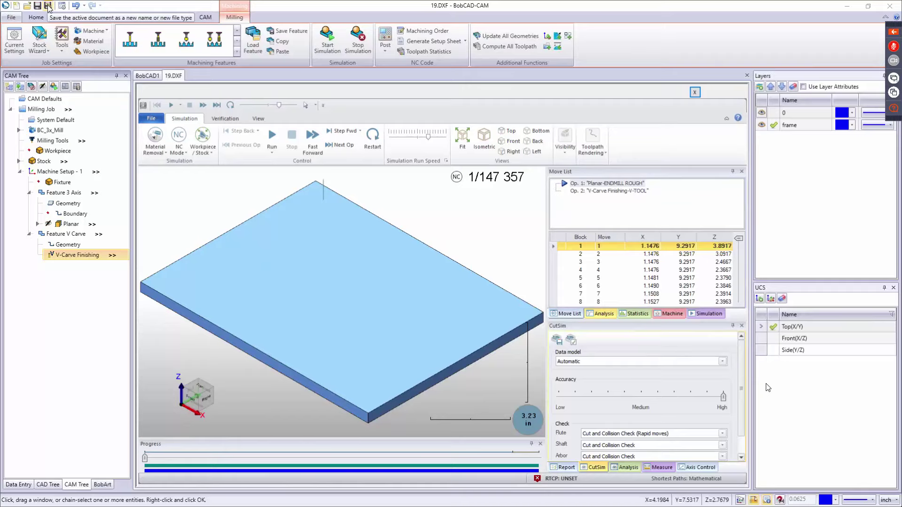
left_click(49, 6)
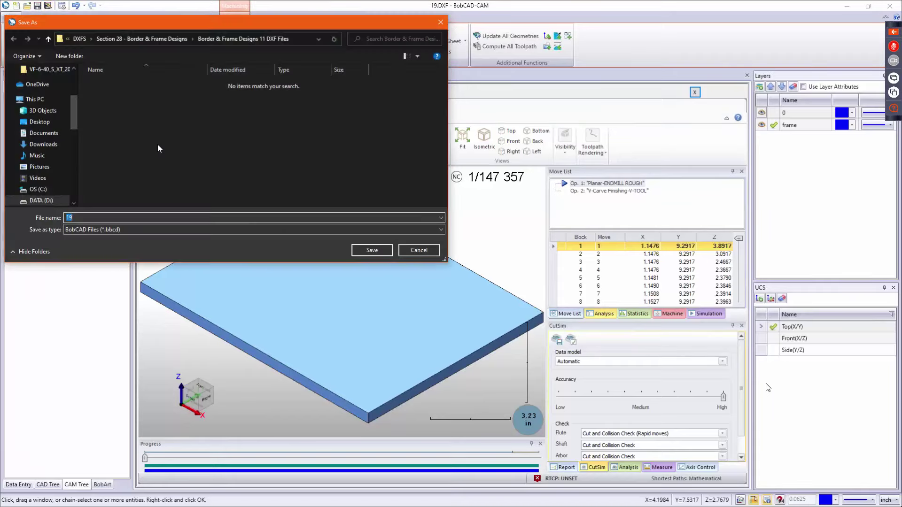
scroll(46, 180, "down", 1)
left_click(47, 170)
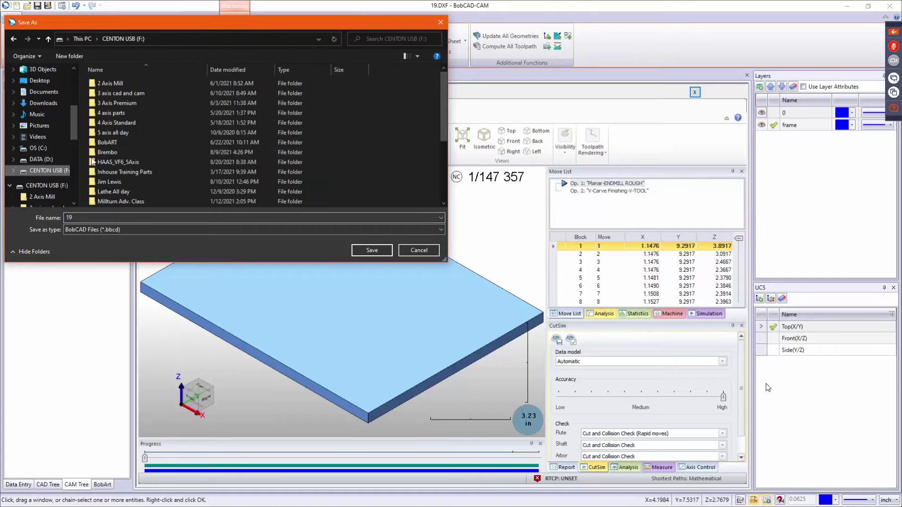
double_click(127, 142)
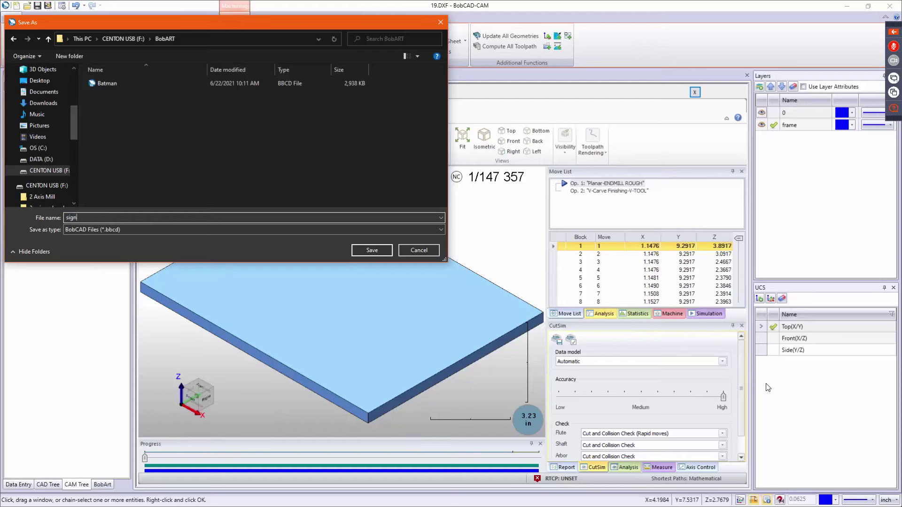
key("Return")
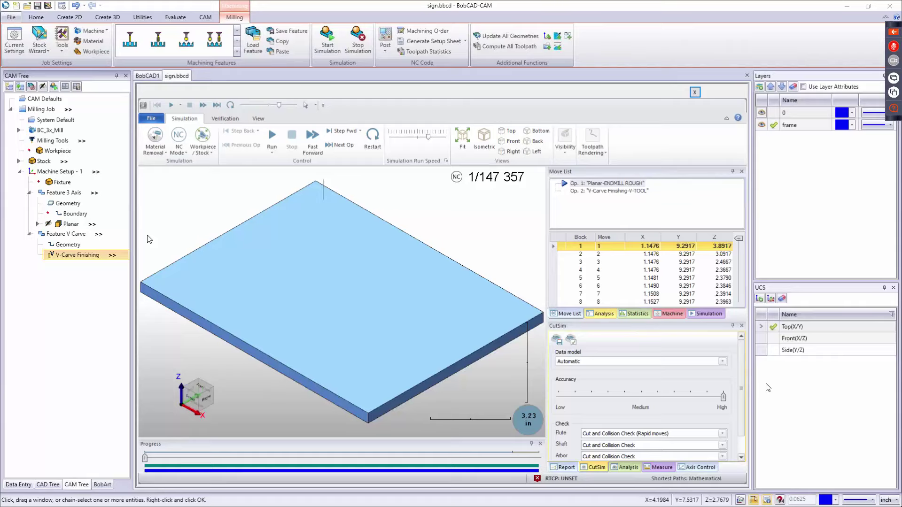
Run the material-removal simulation of the planar roughing and turn on the display of the tool holder.
left_click(277, 137)
scroll(279, 269, "up", 3)
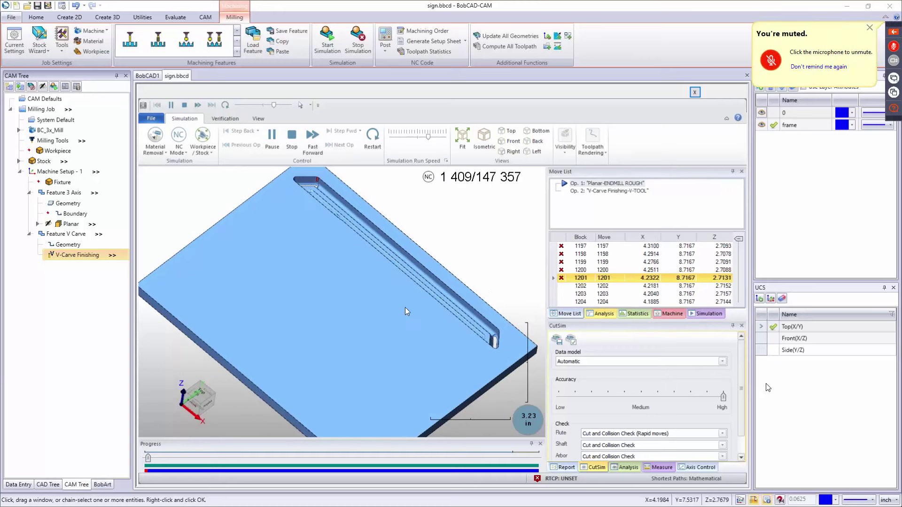
middle_click_drag(405, 308, 398, 315)
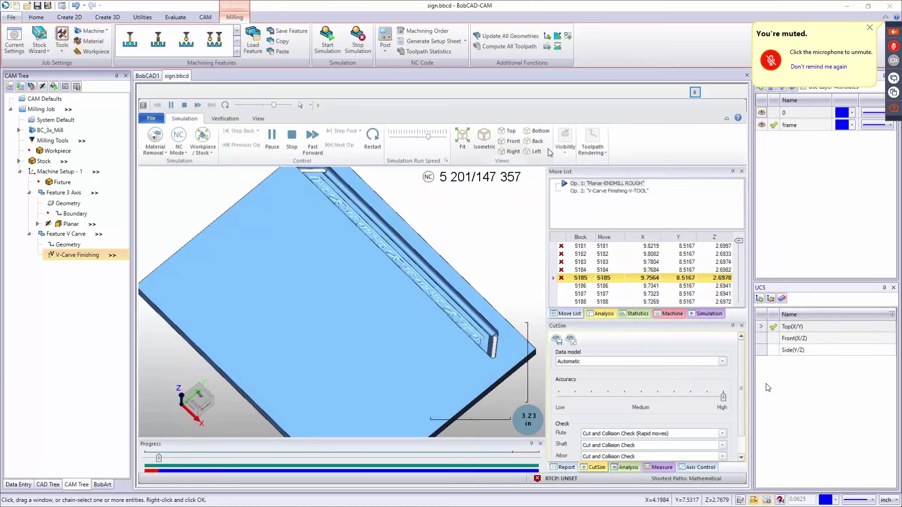
left_click(564, 146)
left_click(589, 179)
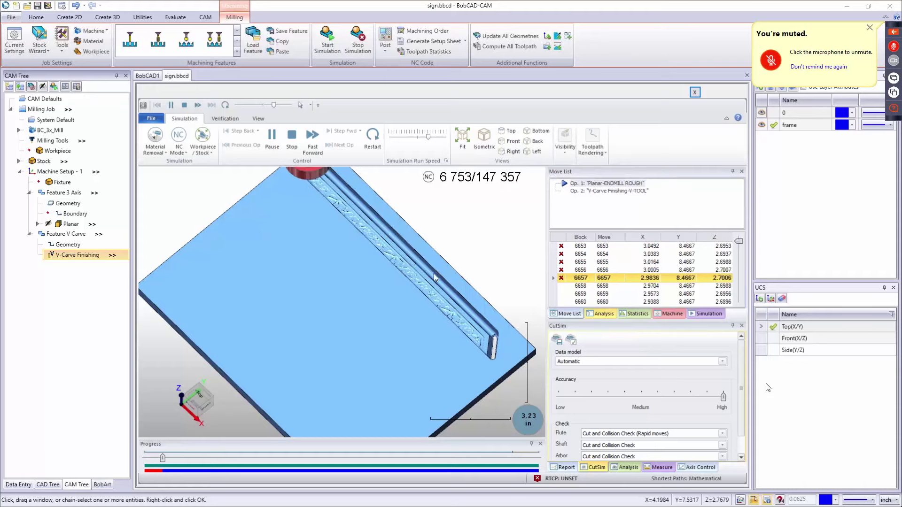
middle_click_drag(433, 273, 436, 256)
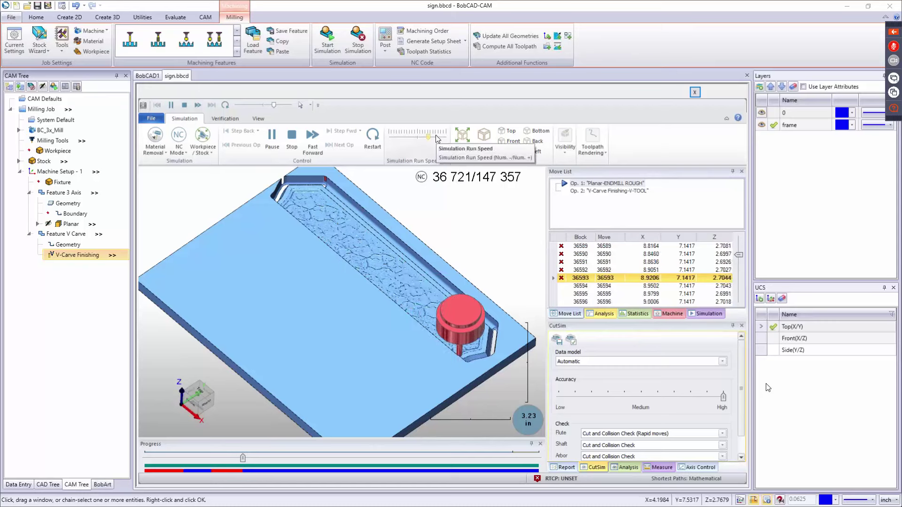
Raise the simulation run speed, and advance the paused simulation to the end of the planar operation to examine the shield.
left_click(437, 136)
middle_click_drag(337, 234, 318, 259)
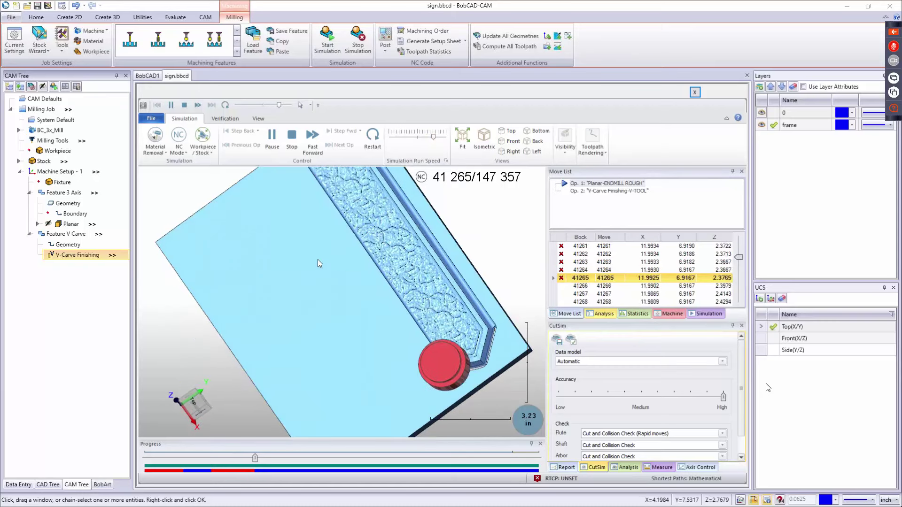
left_click(272, 149)
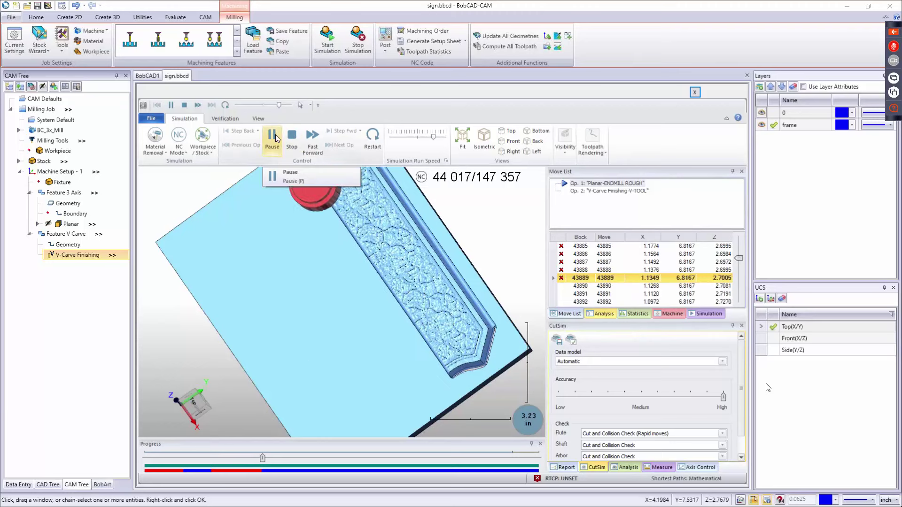
left_click(282, 173)
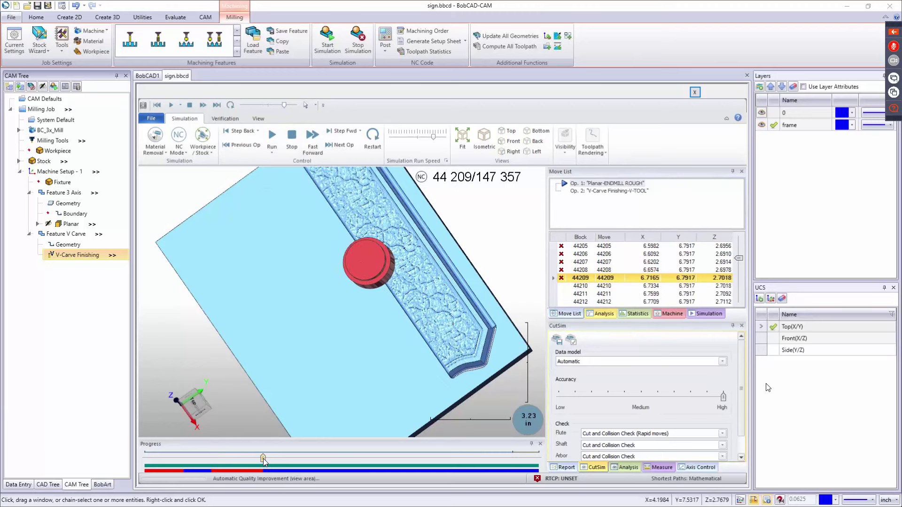
left_click_drag(264, 458, 514, 459)
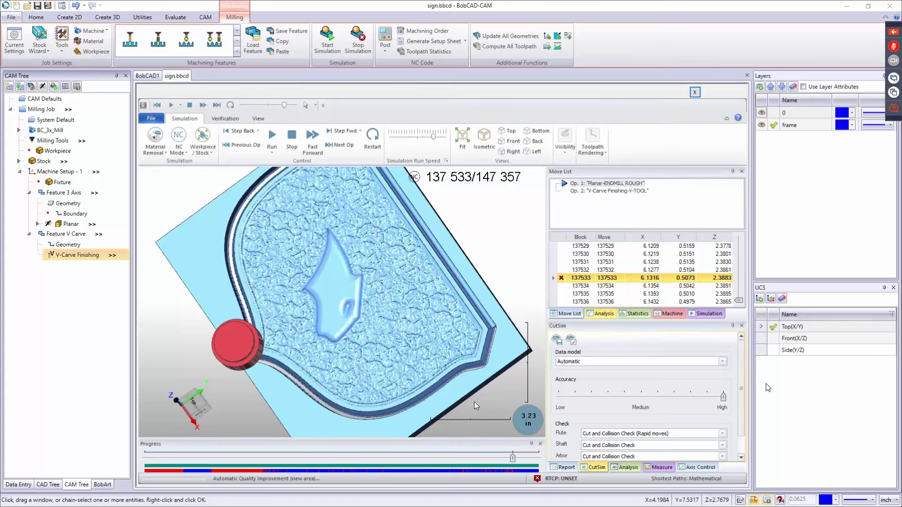
middle_click_drag(303, 362, 378, 303)
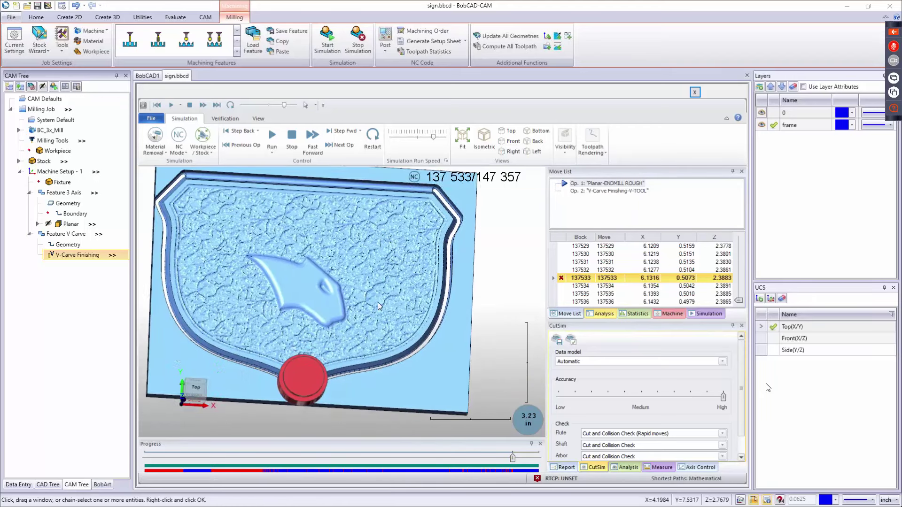
Simulate the V-Carve Finishing operation to the end, inspect the carved shield and close the simulation.
left_click(267, 137)
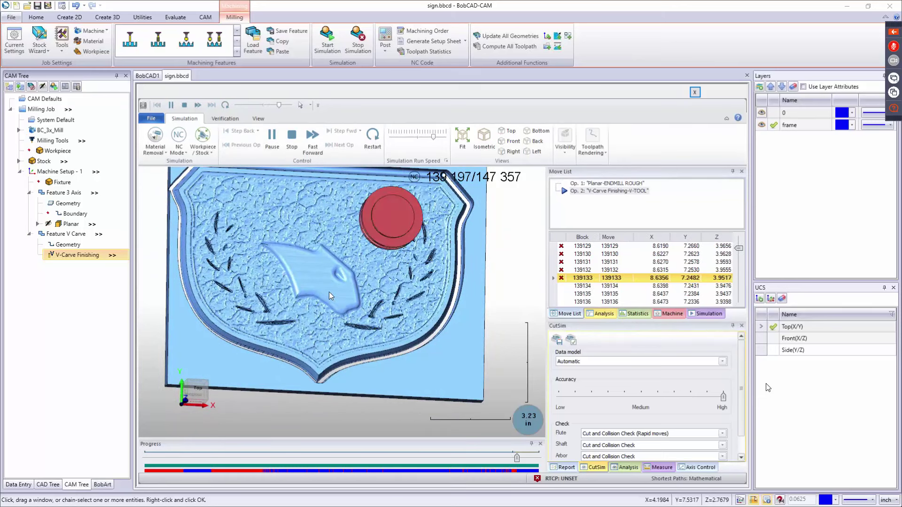
middle_click_drag(329, 292, 320, 281)
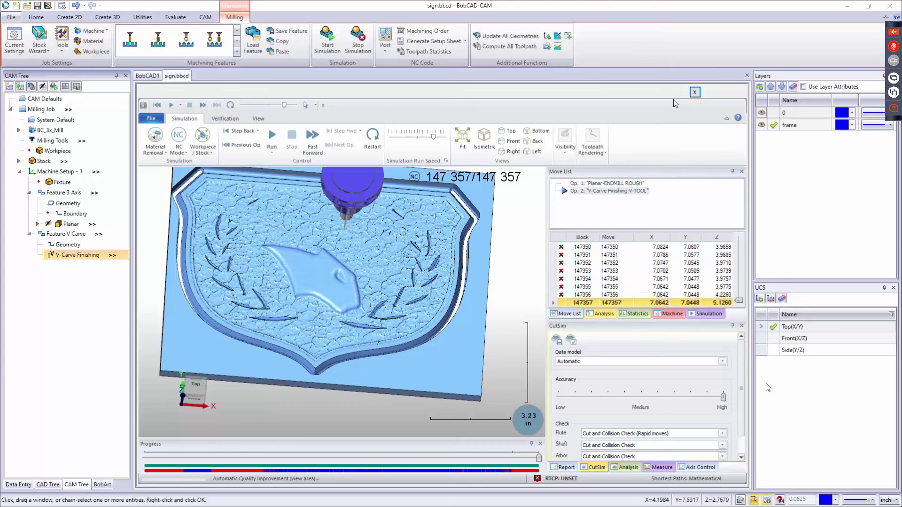
left_click(695, 93)
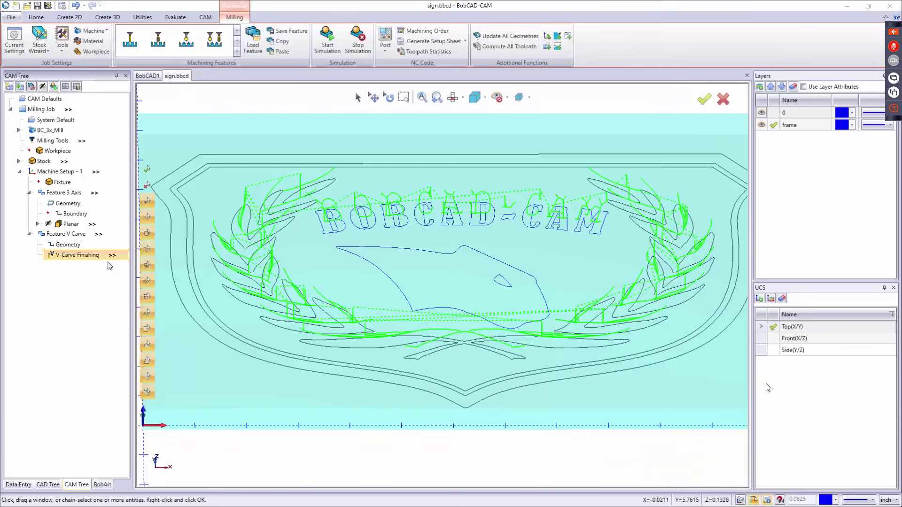
Set the V-carve feature's Top of Feature to -0.175, compute its toolpath and save the document.
right_click(76, 234)
left_click(89, 161)
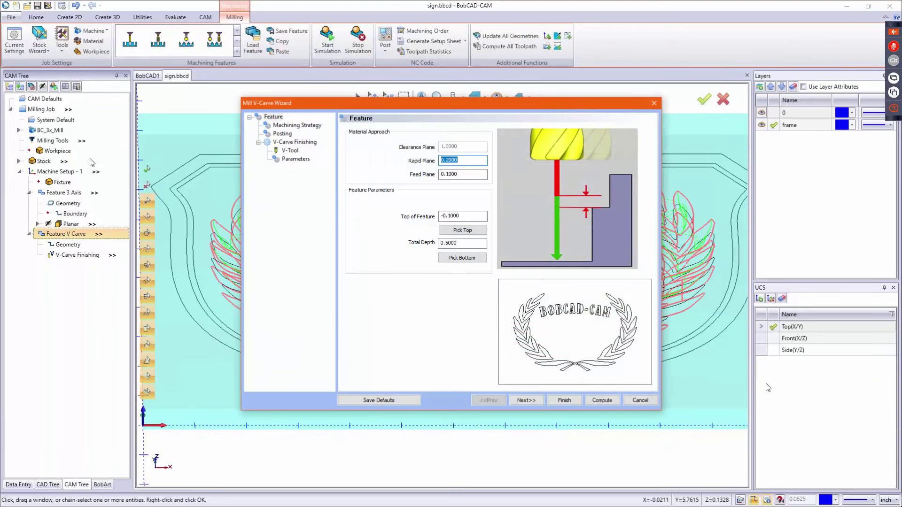
left_click_drag(472, 218, 451, 217)
type("5")
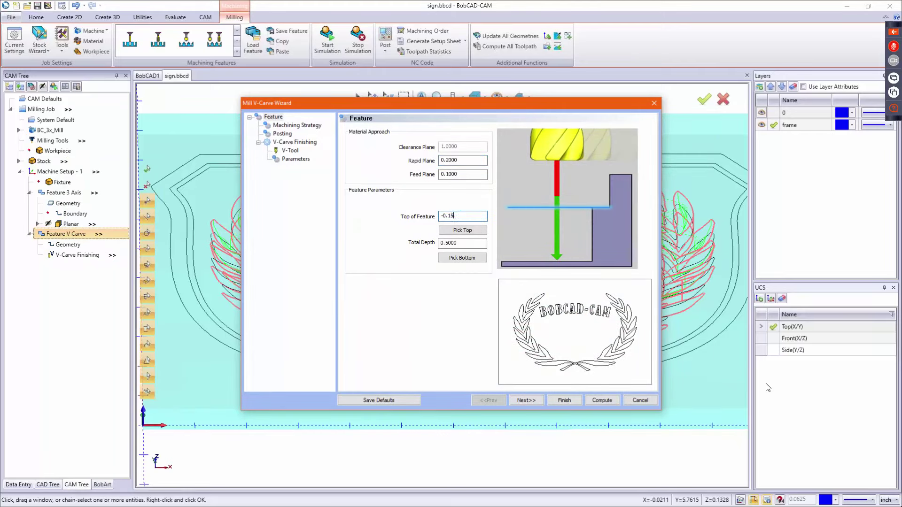
key("BackSpace")
key("BackSpace")
type("175")
key("Tab")
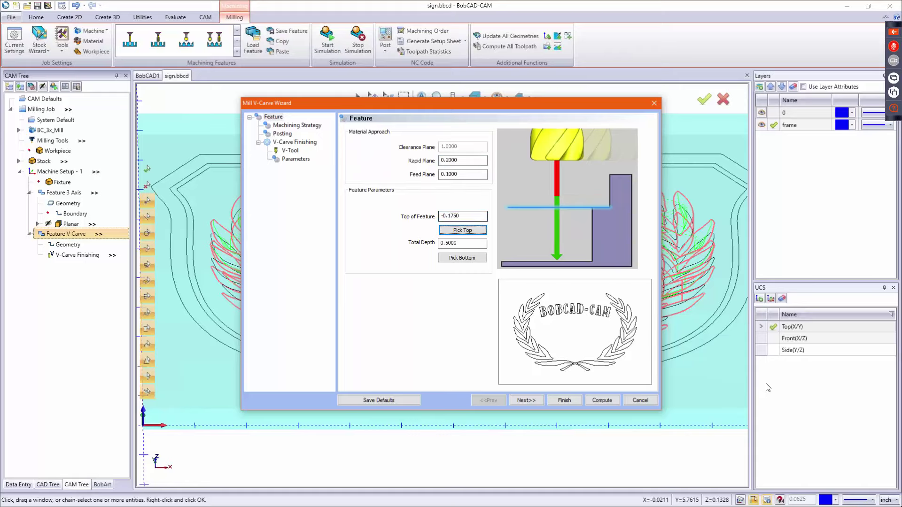
left_click(593, 400)
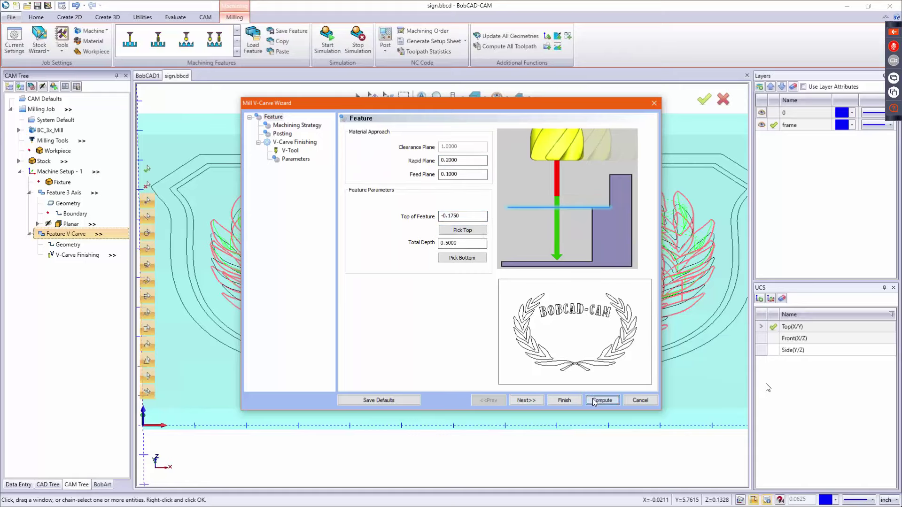
left_click(38, 6)
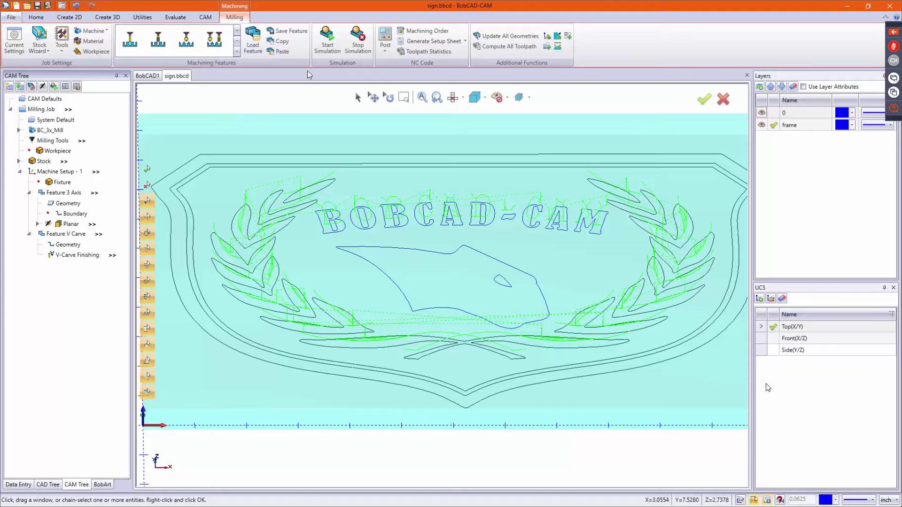
Start the machining simulation, jump to the V-Carve Finishing operation and run it to the end.
left_click(339, 40)
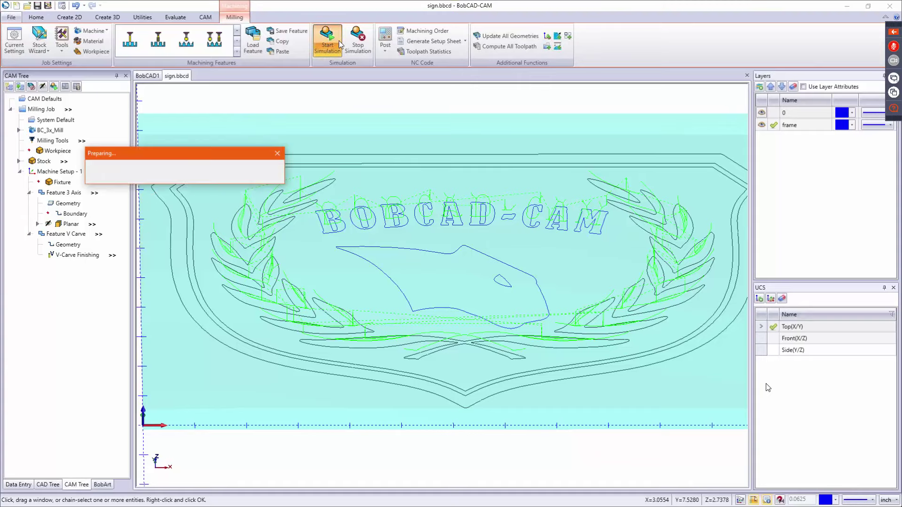
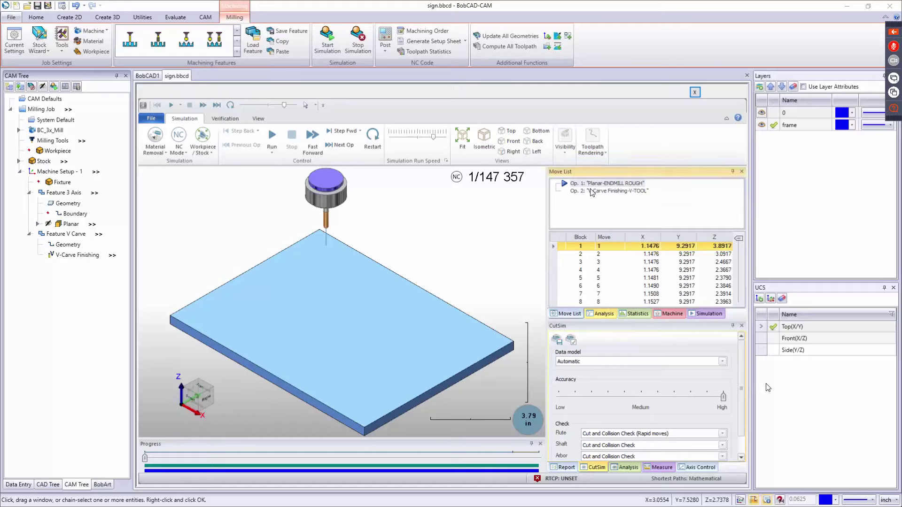
double_click(602, 192)
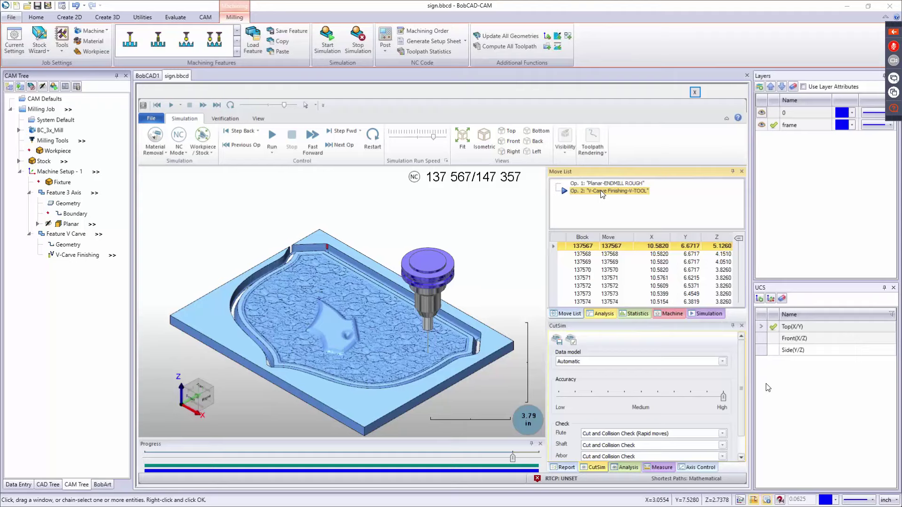
left_click(272, 136)
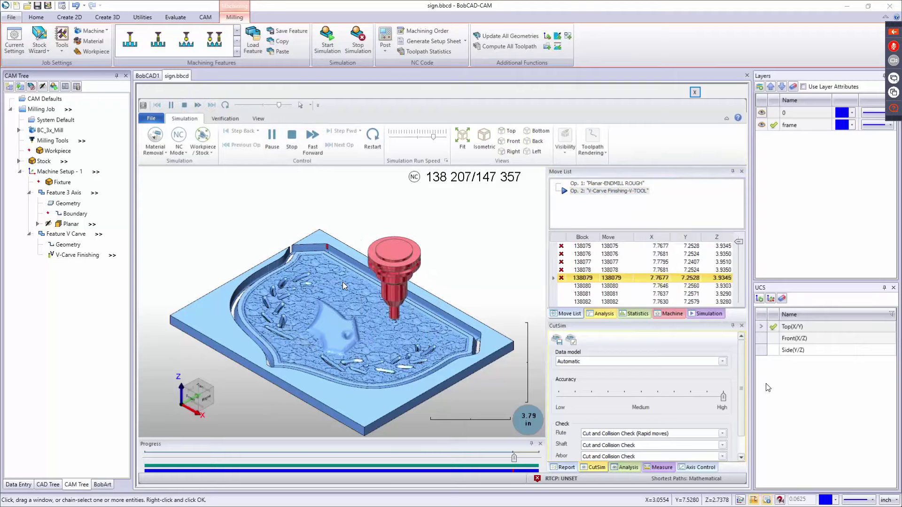
middle_click_drag(331, 303, 349, 328)
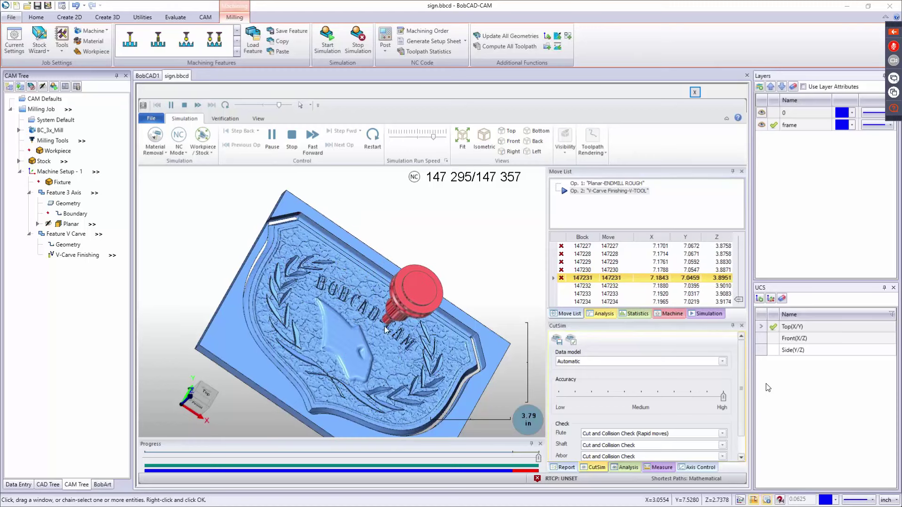
middle_click_drag(292, 306, 214, 311)
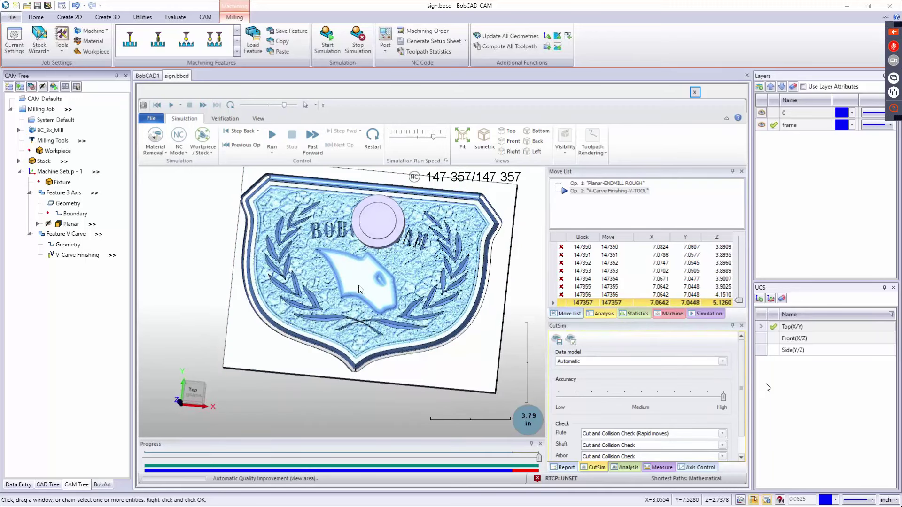
Examine the simulated wreath stems, leaves and lettering up close, and close the simulation.
scroll(361, 280, "up", 5)
scroll(364, 332, "up", 5)
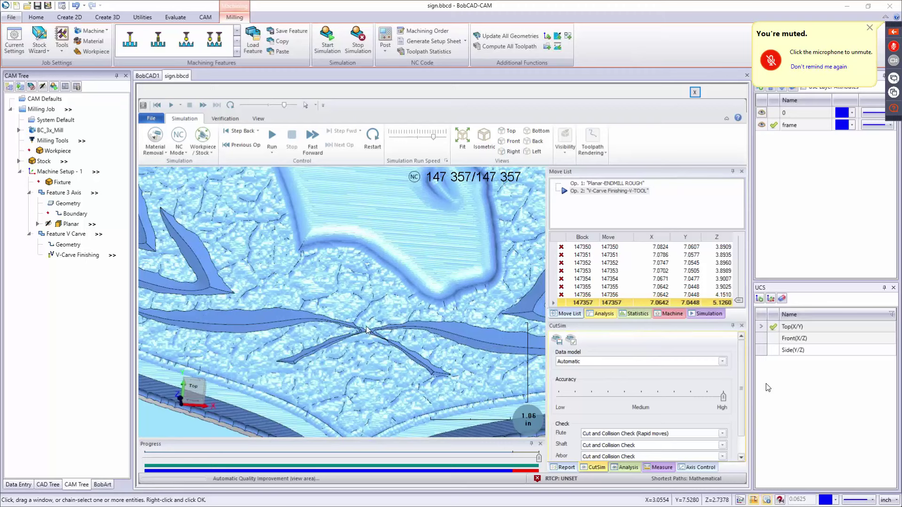
scroll(367, 335, "down", 5)
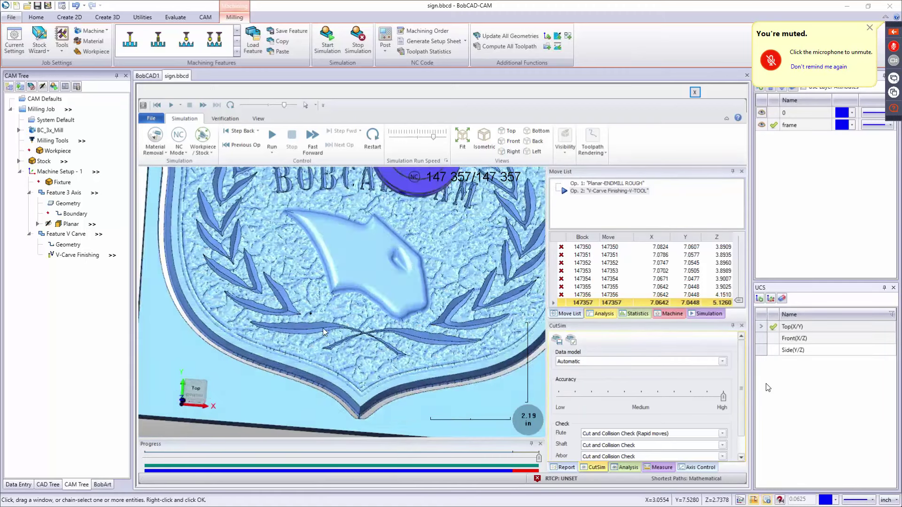
scroll(320, 332, "down", 4)
middle_click_drag(317, 335, 274, 204)
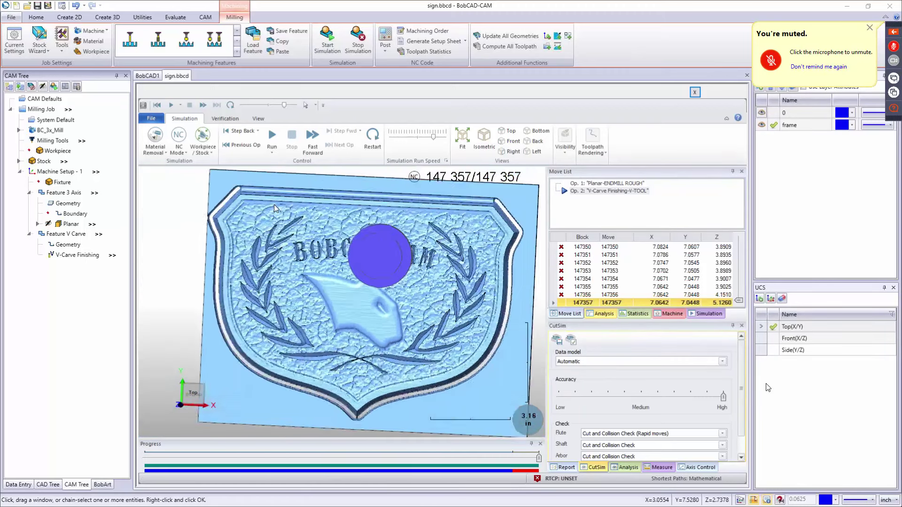
scroll(302, 275, "up", 3)
middle_click_drag(298, 280, 314, 280)
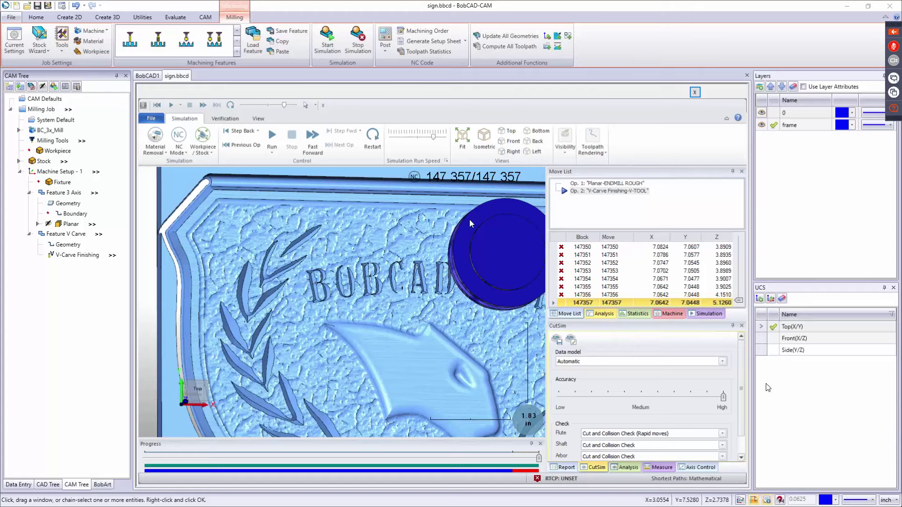
left_click(694, 92)
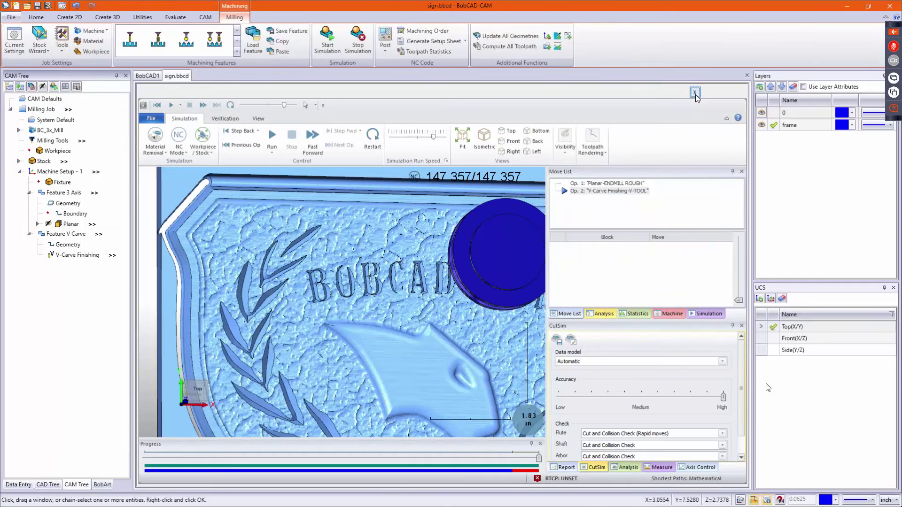
left_click(695, 93)
Edit the V-carve feature and set its Top of Feature to -0.2.
left_click(66, 234)
right_click(71, 237)
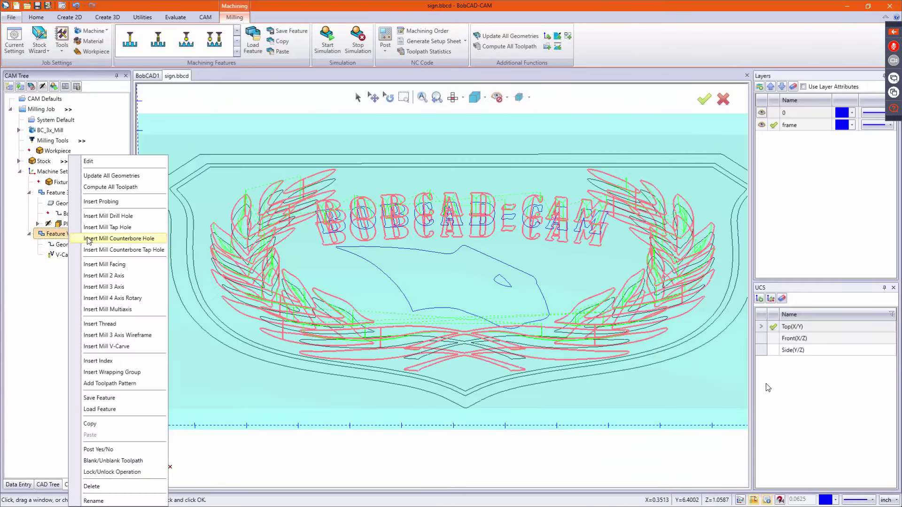
left_click(104, 164)
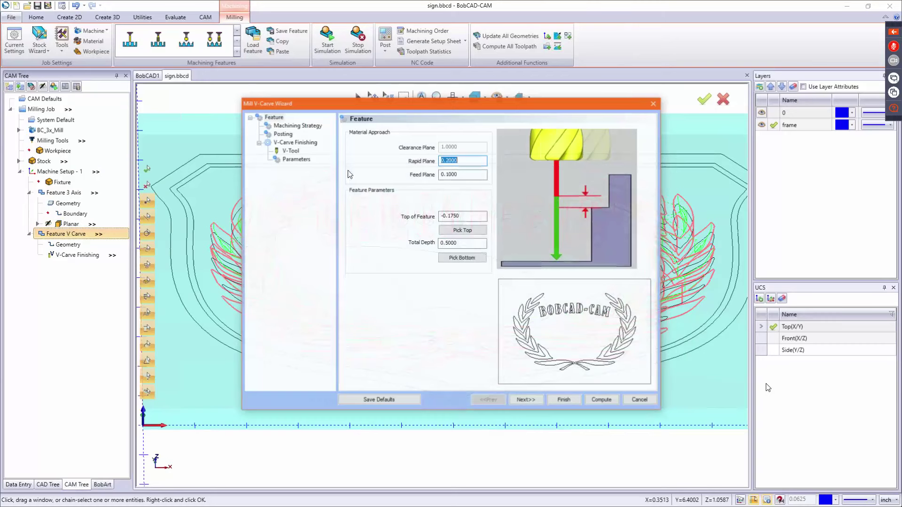
double_click(467, 217)
type("-.2")
key("Tab")
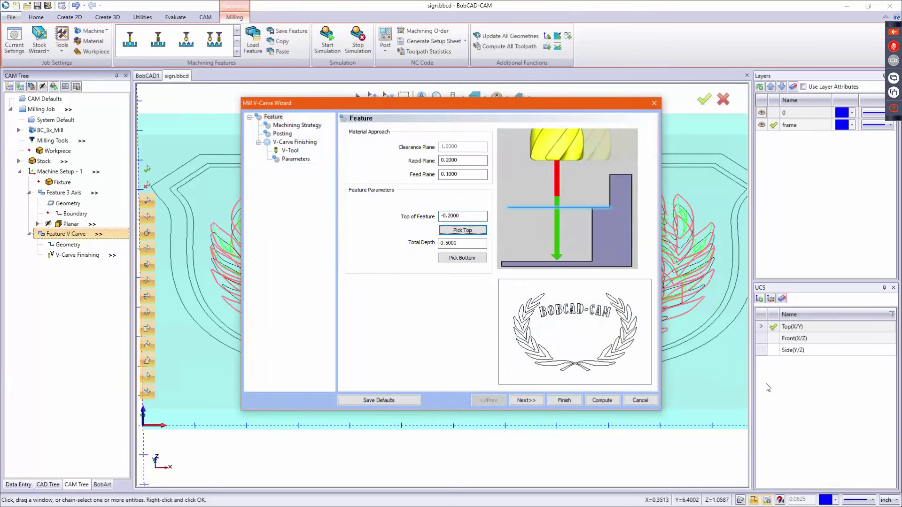
Set the V-tool diameter to 0.75 and compute the V-carve toolpath.
left_click(290, 151)
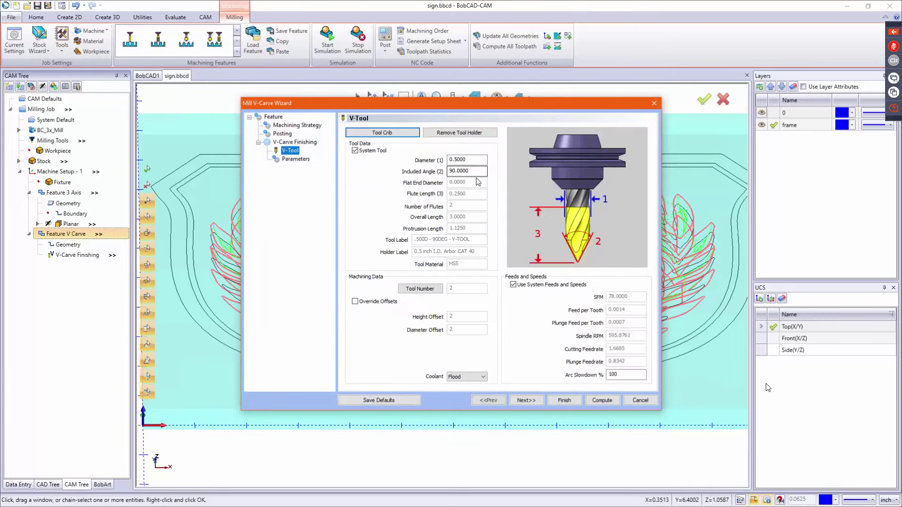
double_click(476, 163)
key("BackSpace")
type(".75")
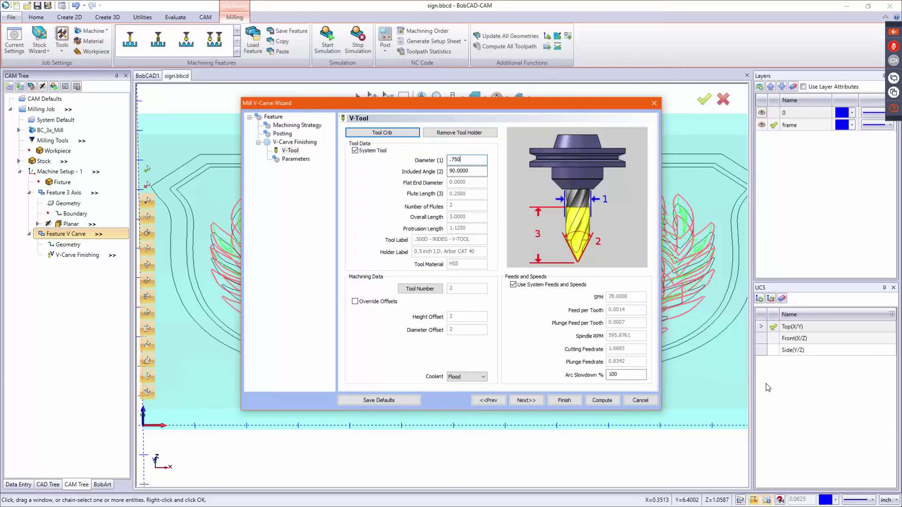
key("Tab")
left_click(602, 400)
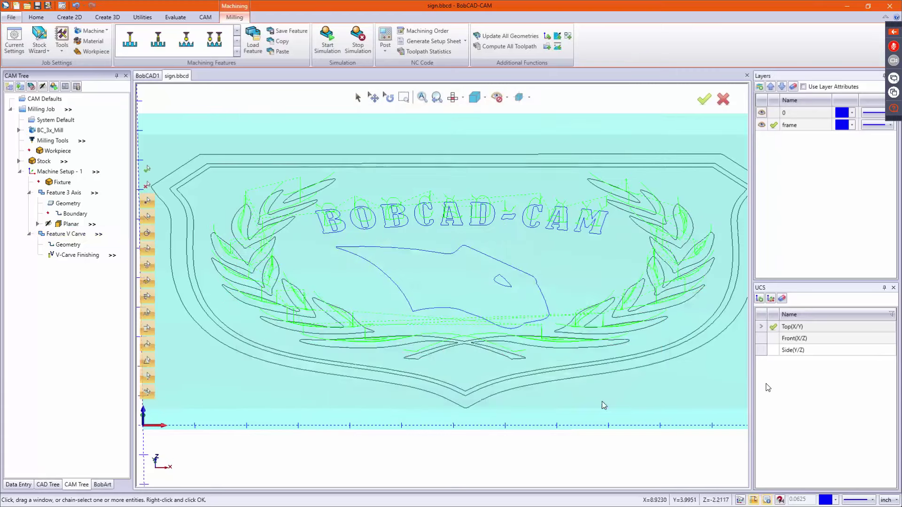
Restart the machining simulation and run the recomputed V-Carve Finishing operation to its end.
left_click(335, 42)
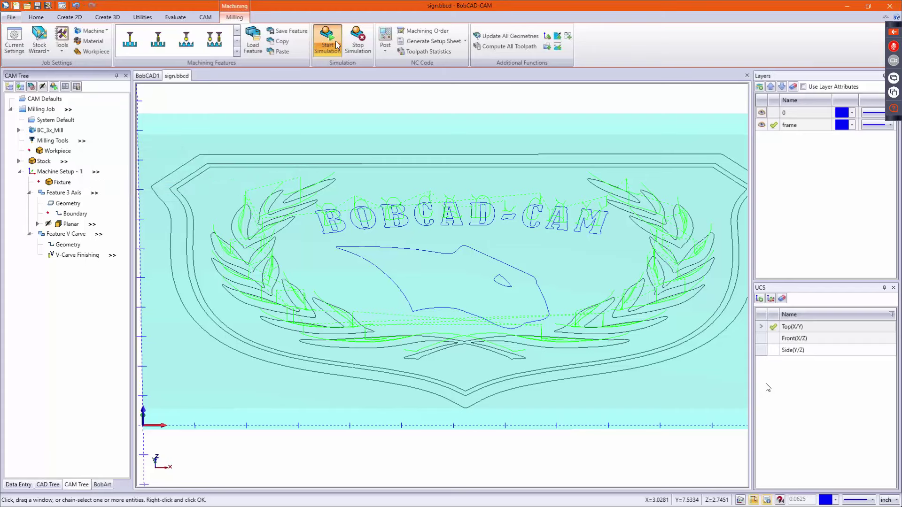
left_click(337, 45)
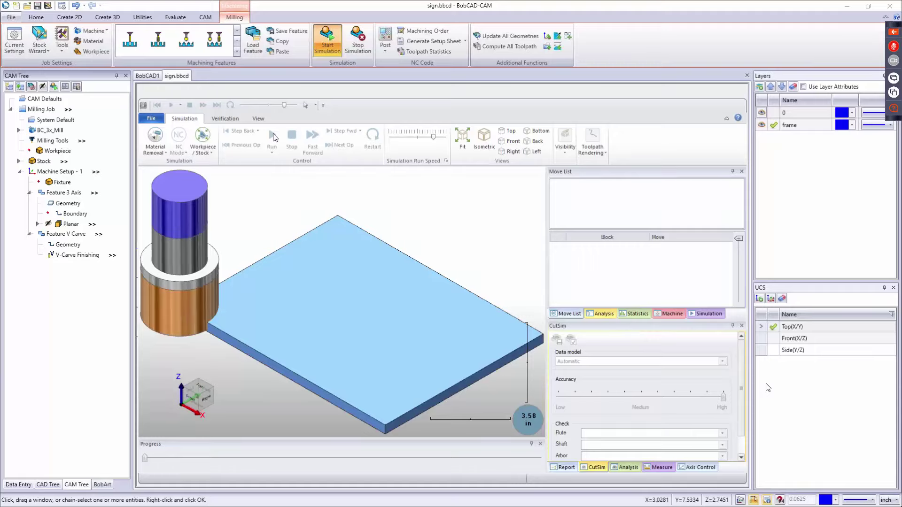
left_click(273, 136)
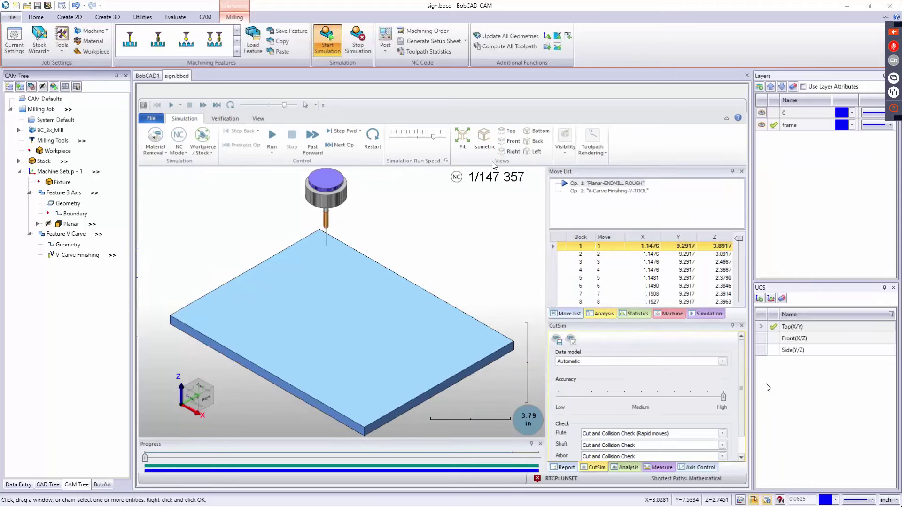
double_click(601, 192)
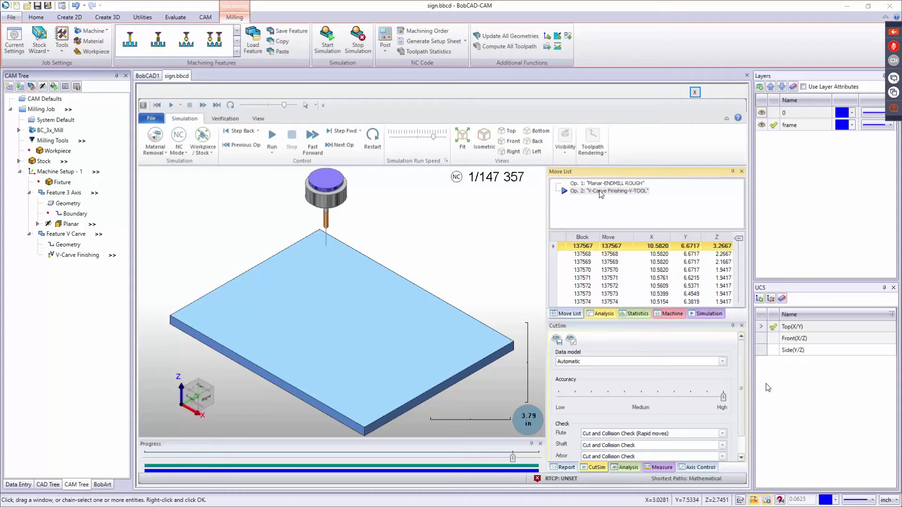
left_click(270, 136)
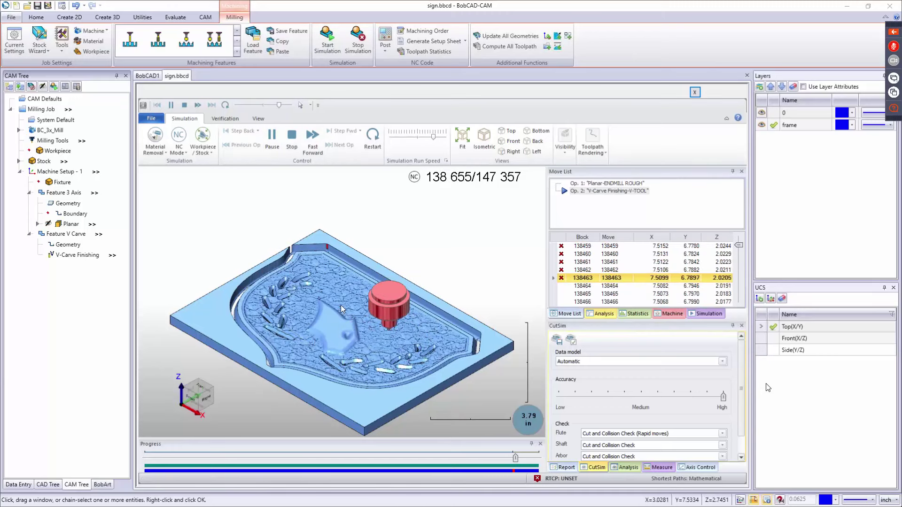
middle_click_drag(341, 309, 361, 329)
scroll(358, 296, "up", 2)
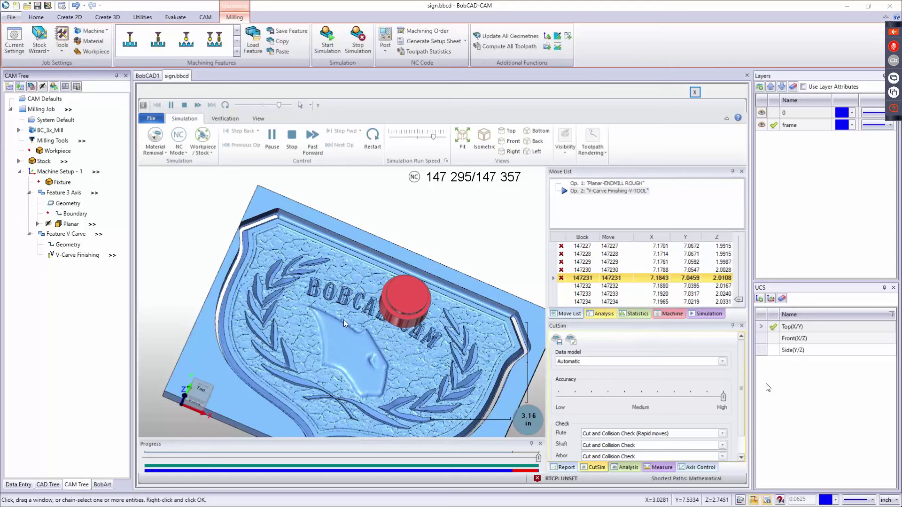
Inspect the carved BOBCAD-CAM lettering and laurel wreath on the simulated shield from several angles.
mouse_move(328, 311)
middle_mouse_down()
mouse_move(325, 349)
mouse_move(325, 311)
mouse_move(297, 324)
mouse_move(329, 293)
mouse_move(356, 352)
middle_mouse_up()
scroll(310, 306, "up", 6)
scroll(282, 285, "down", 5)
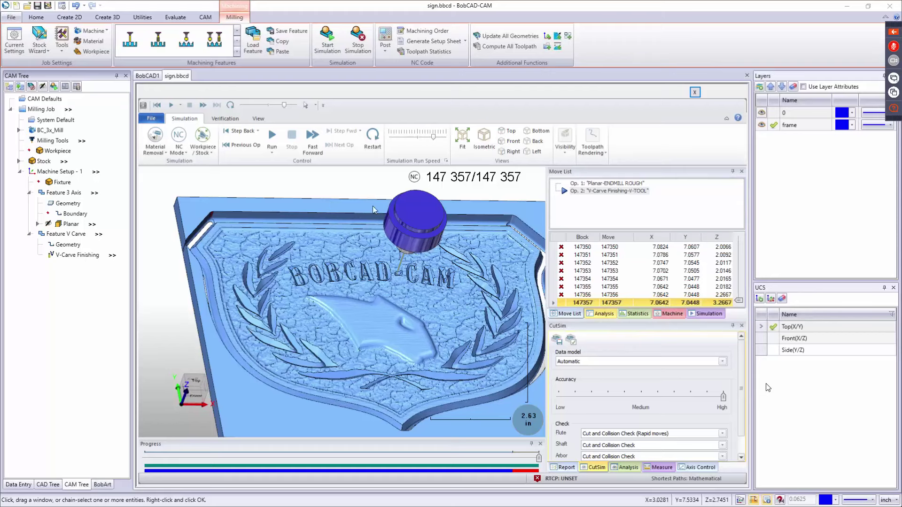
scroll(409, 273, "up", 5)
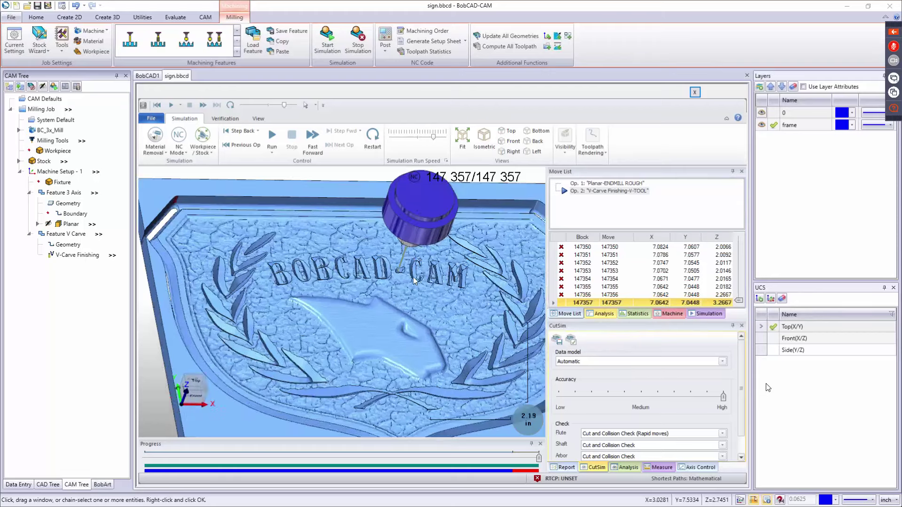
middle_click_drag(411, 283, 393, 262)
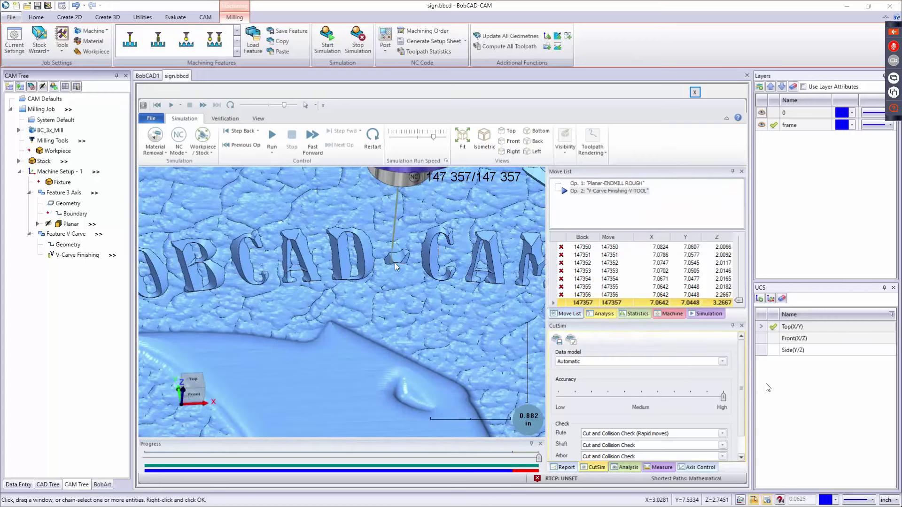
scroll(393, 261, "down", 5)
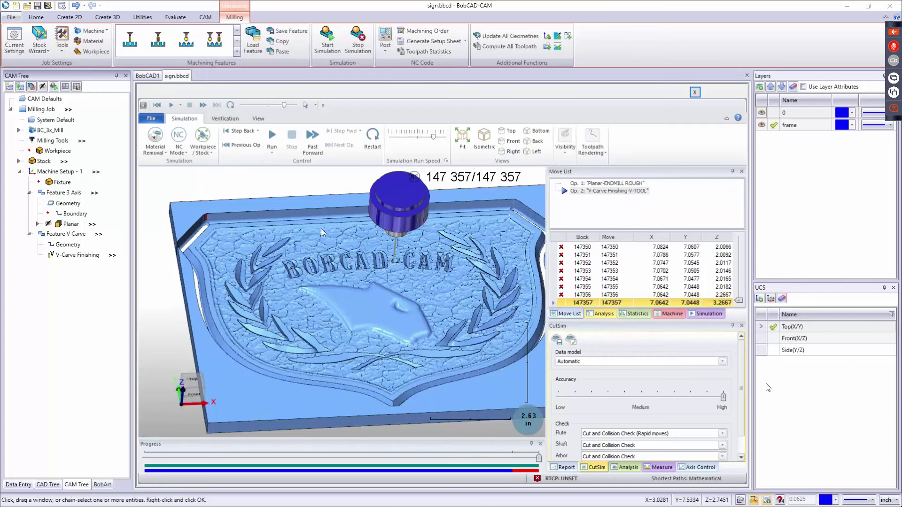
Save the sign document and close the simulation.
left_click(37, 6)
left_click(695, 92)
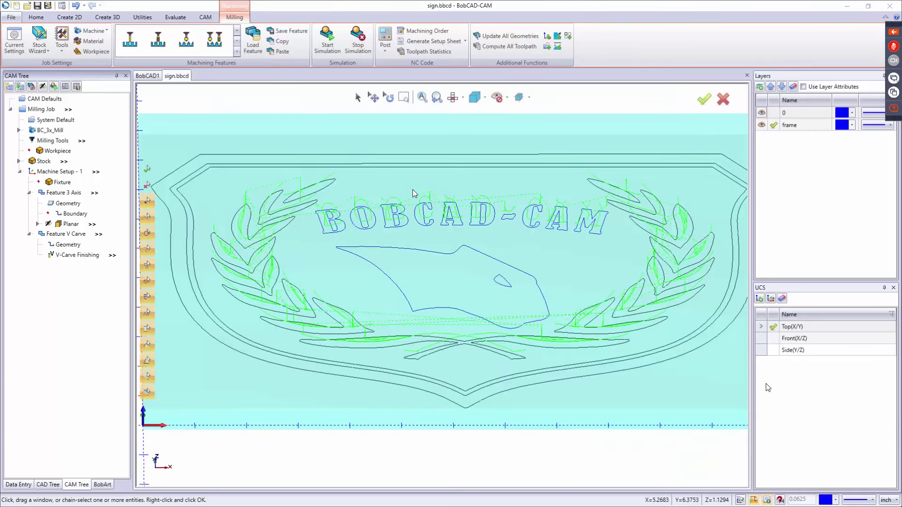
scroll(336, 239, "down", 3)
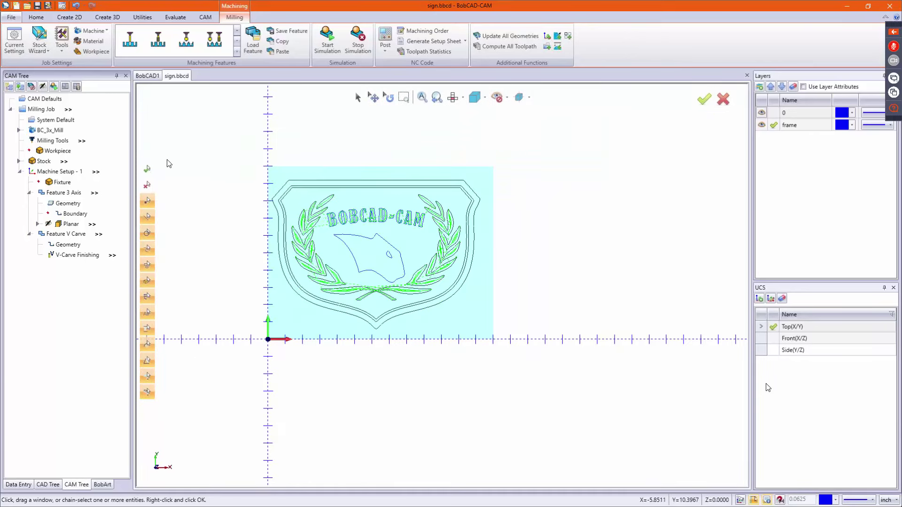
Switch to the empty BobCAD1 document and show its BobArt manager.
left_click(147, 75)
left_click(106, 485)
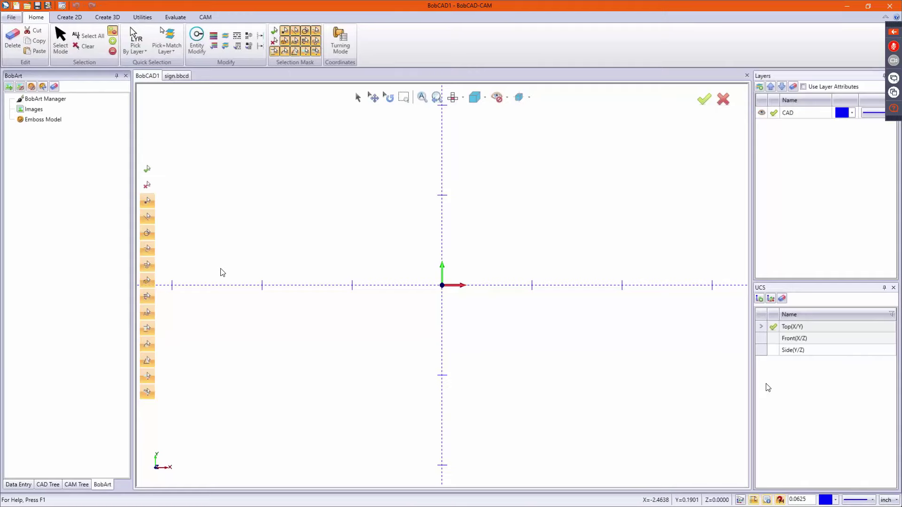
Start an emboss from image, preview several texture pictures and load the grayscale dragon image "3d-model-for-cnc-machine-or-3D-printer-in-bmp-file-format".
right_click(52, 120)
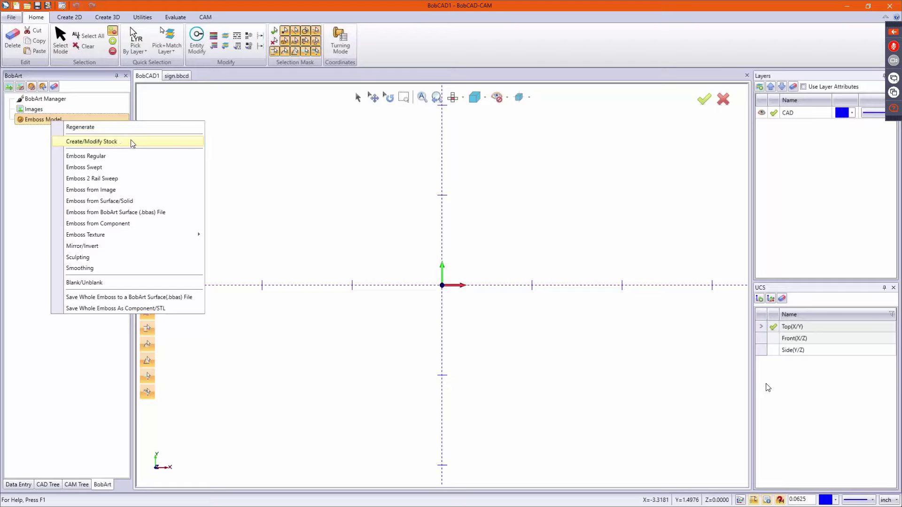
left_click(113, 191)
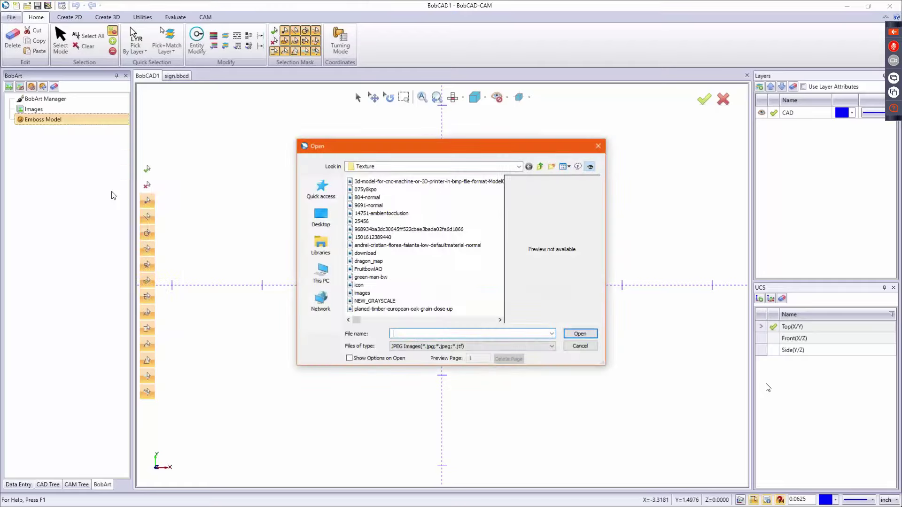
left_click(411, 230)
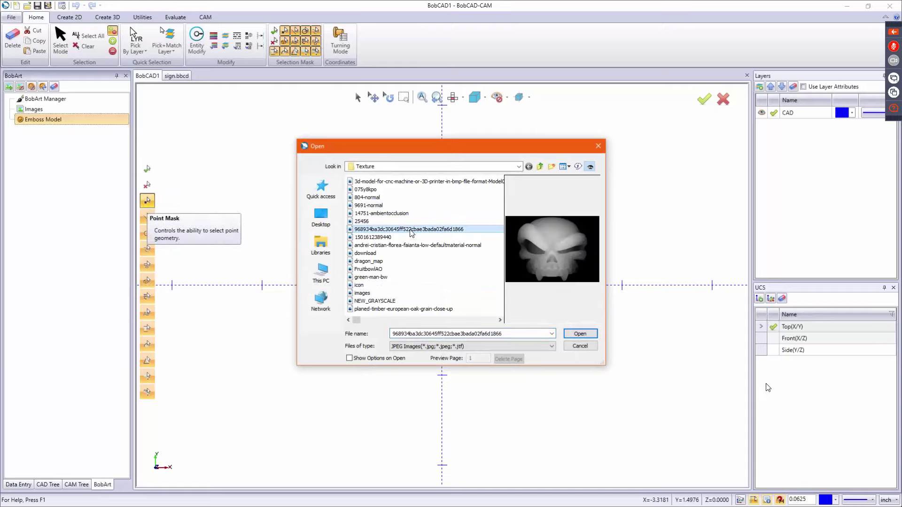
left_click(404, 245)
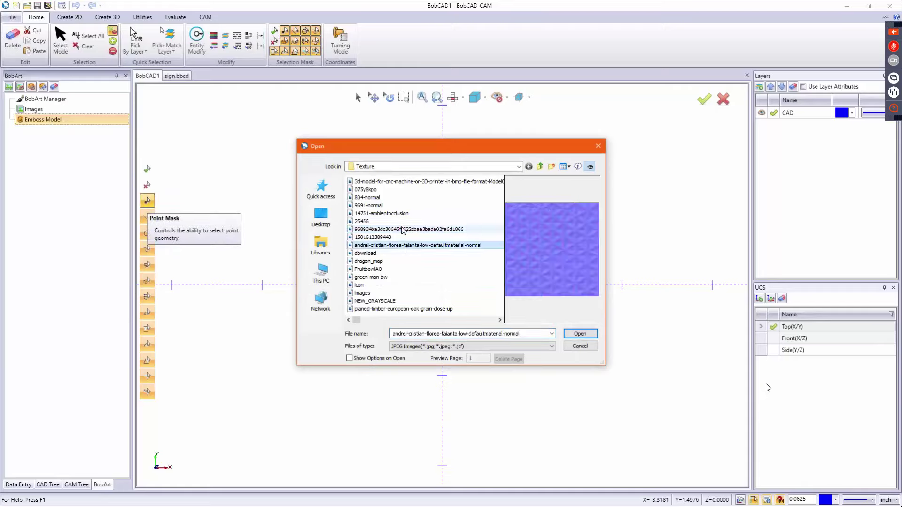
left_click(395, 183)
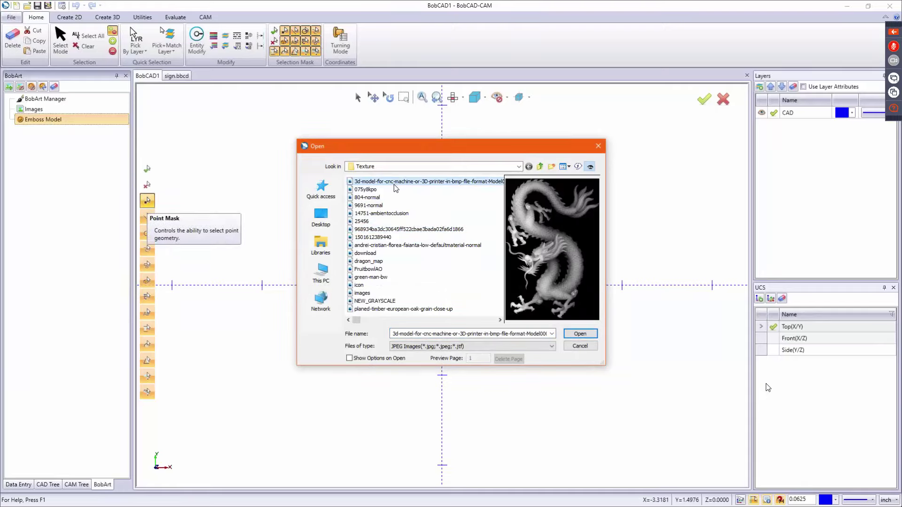
left_click(580, 334)
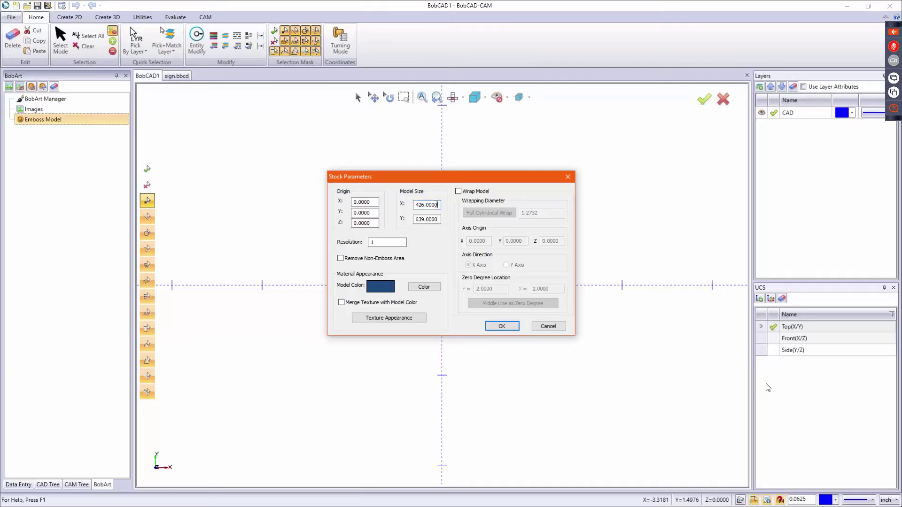
Accept the proposed stock parameters and create the dragon image emboss with an X size of 5, keeping the X/Y aspect ratio.
double_click(429, 204)
left_click(502, 326)
left_click_drag(464, 238, 407, 243)
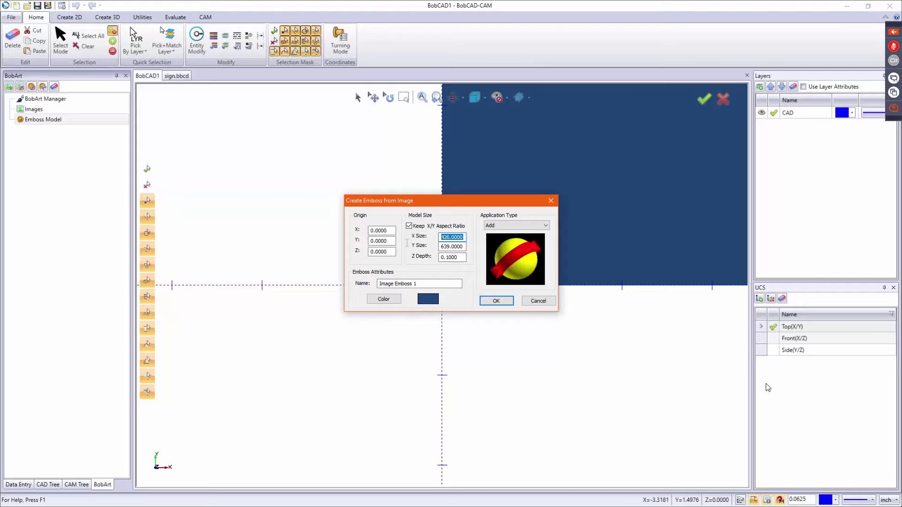
key("Return")
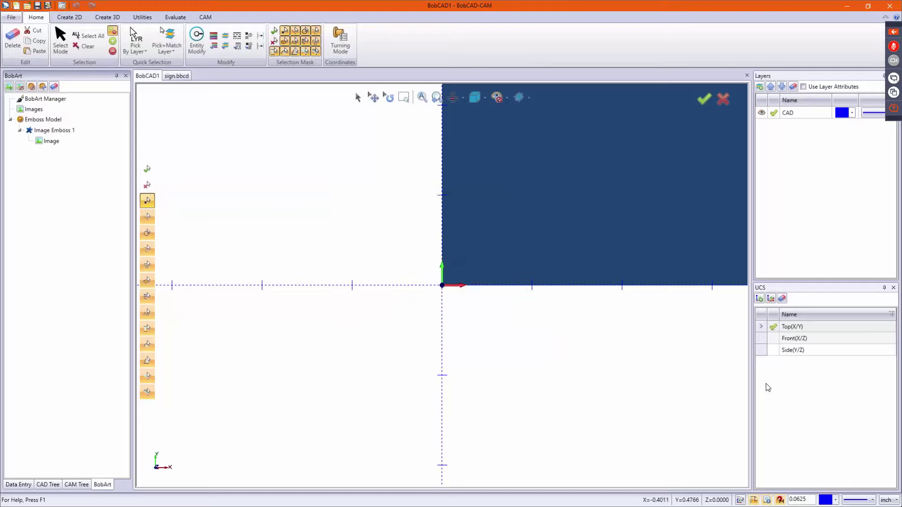
Reopen the dragon image emboss settings, check its X and Y sizes, and accept them.
right_click(41, 129)
left_click(54, 135)
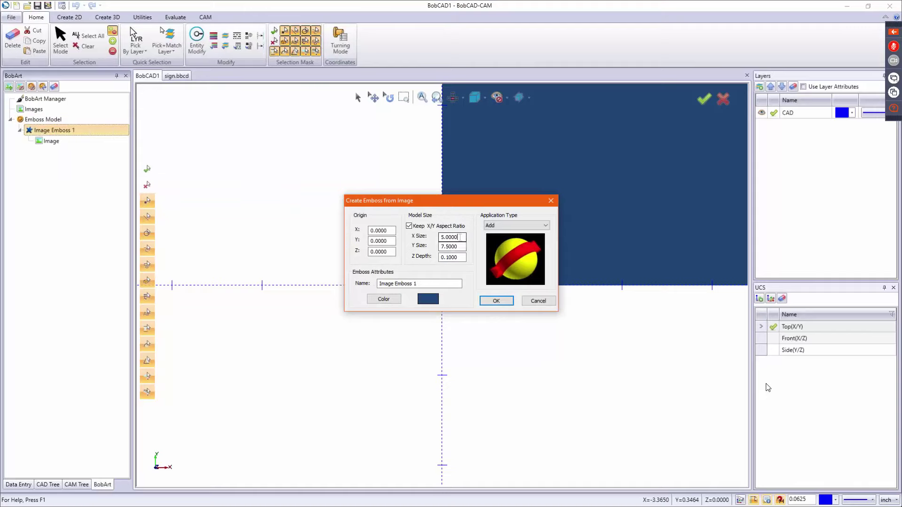
left_click_drag(460, 237, 419, 260)
left_click(496, 301)
Resize the emboss model's stock to 5 in X and 7.5 in Y, and regenerate the model.
right_click(42, 120)
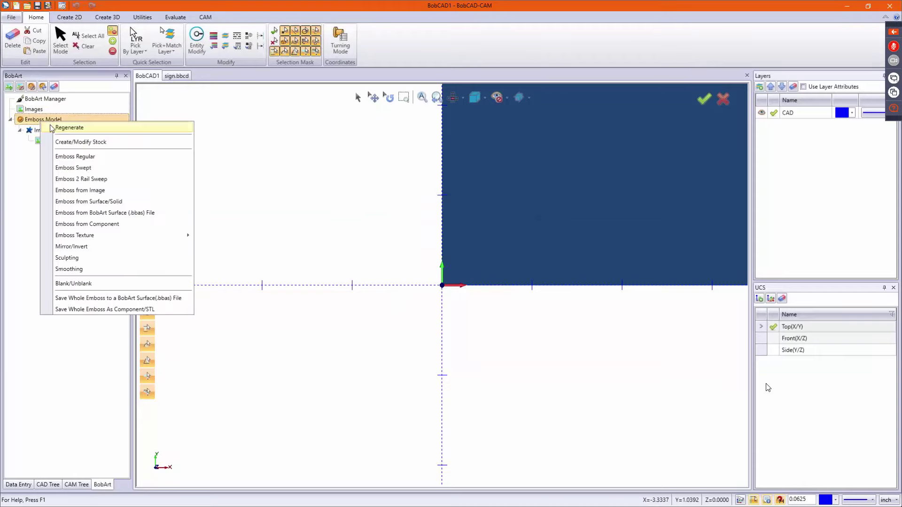
left_click(66, 140)
double_click(429, 206)
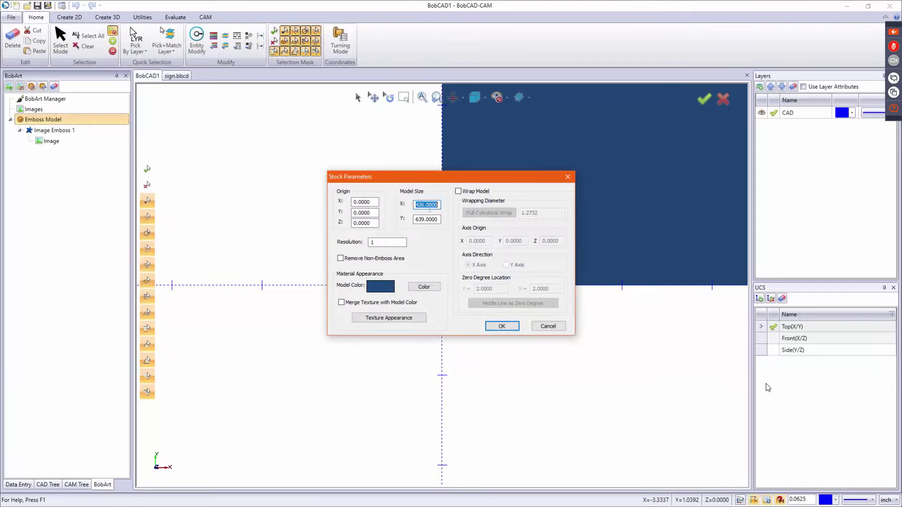
type("5")
key("Tab")
type("7")
left_click(499, 331)
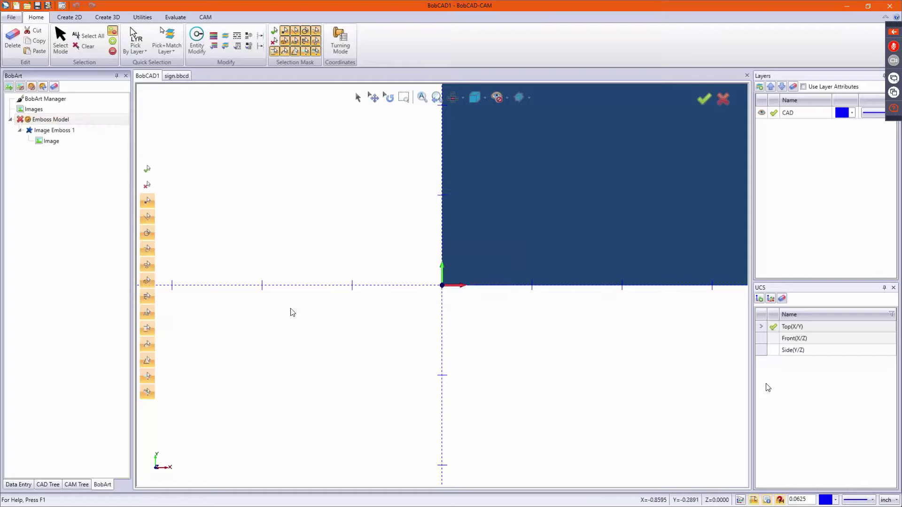
right_click(38, 119)
left_click(49, 123)
Examine the embossed dragon relief from an angle and close up around the head and scales.
scroll(247, 310, "down", 4)
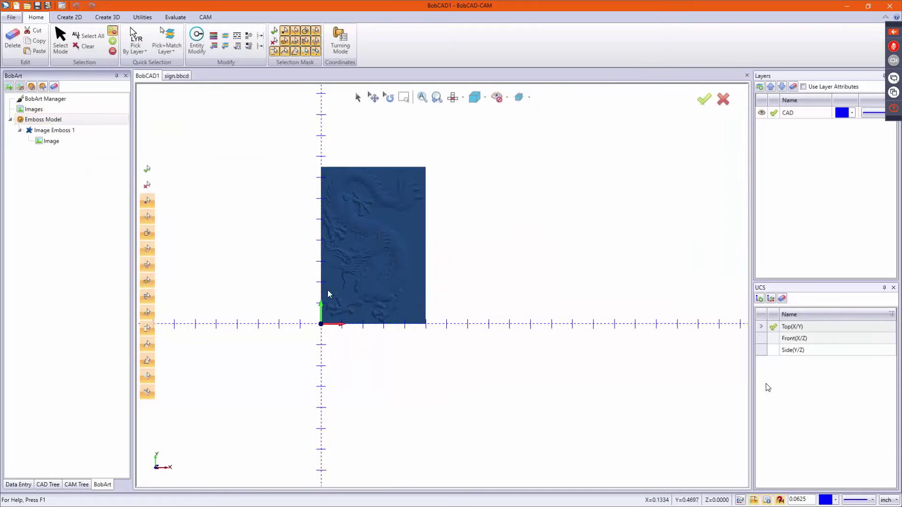
scroll(334, 282, "up", 2)
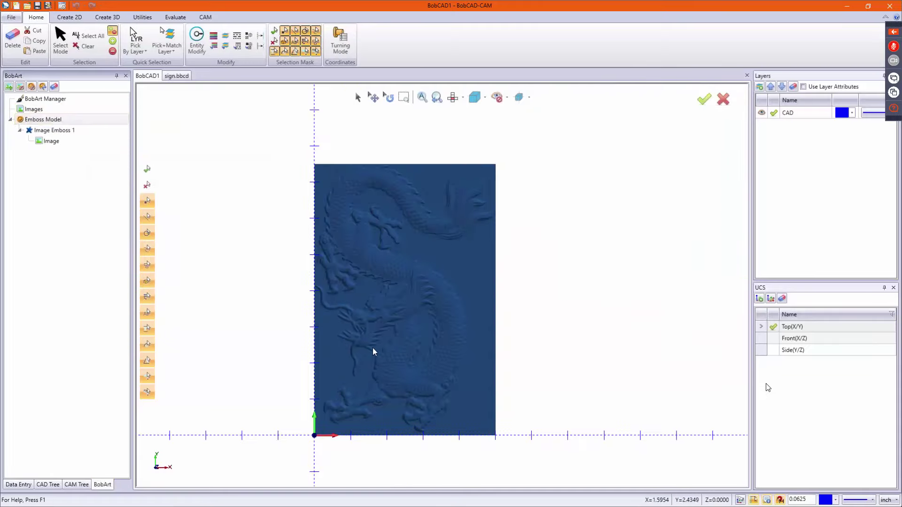
scroll(373, 350, "up", 2)
middle_click_drag(390, 352, 483, 195)
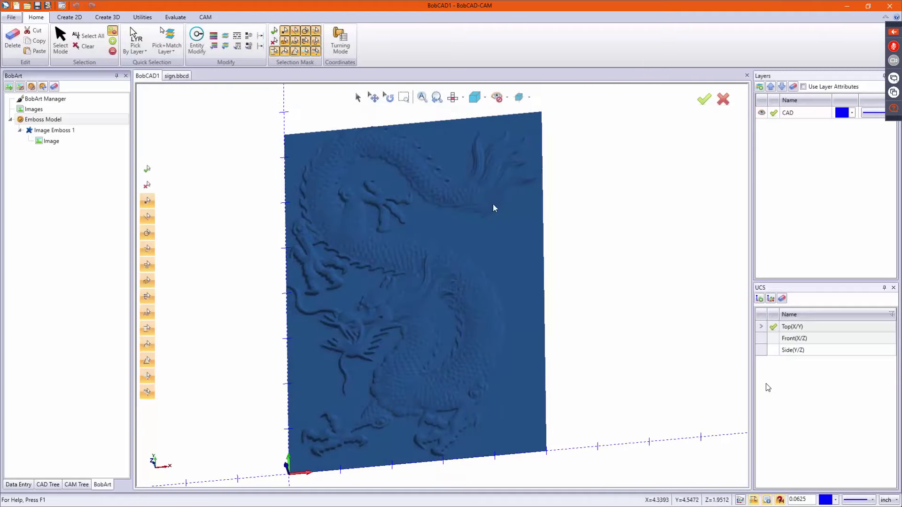
middle_click_drag(342, 339, 331, 348)
scroll(316, 351, "up", 5)
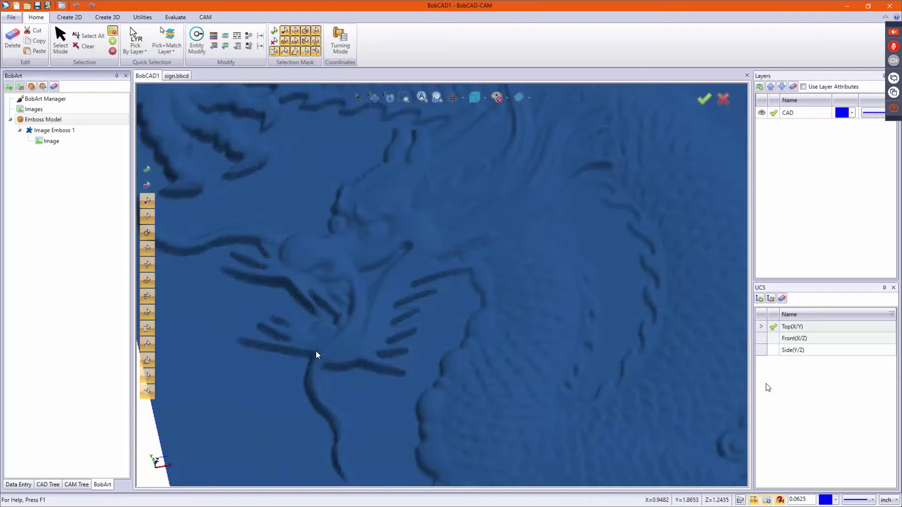
scroll(330, 316, "down", 2)
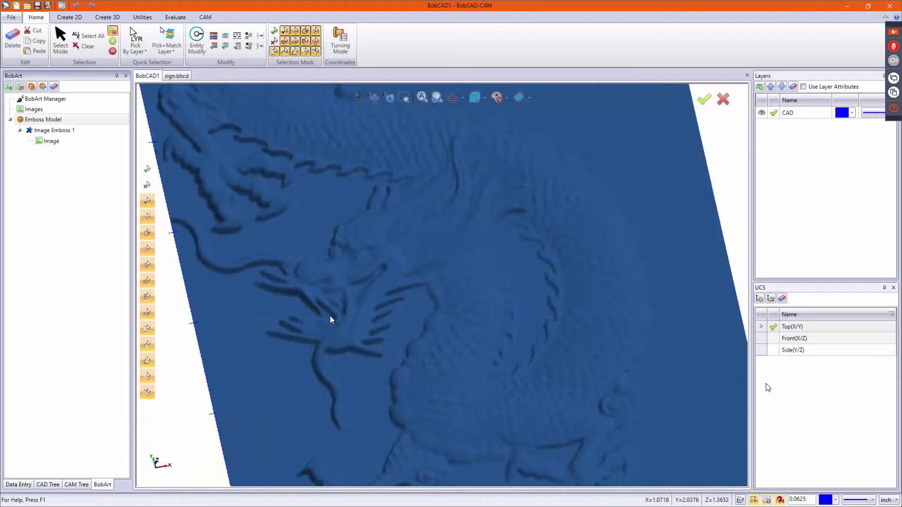
scroll(492, 282, "down", 2)
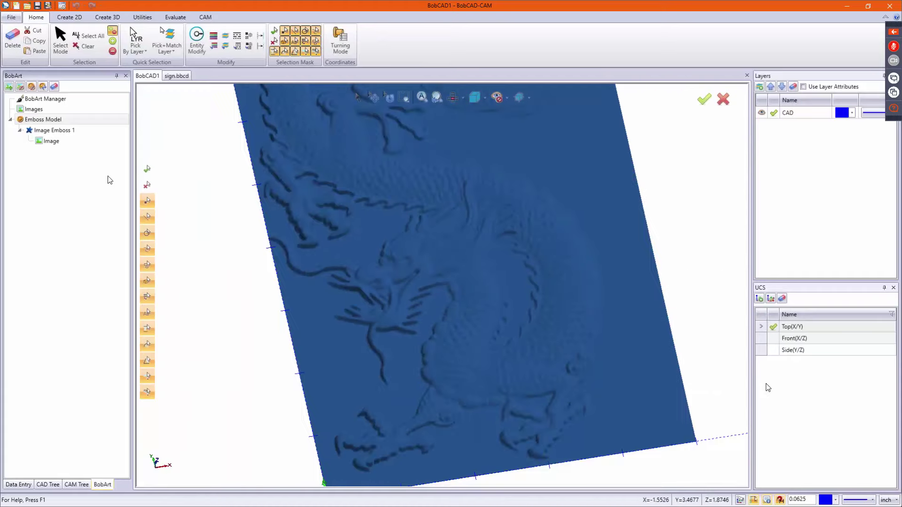
Wrap the dragon emboss model around the Y axis, using the full cylindrical wrap diameter.
right_click(50, 121)
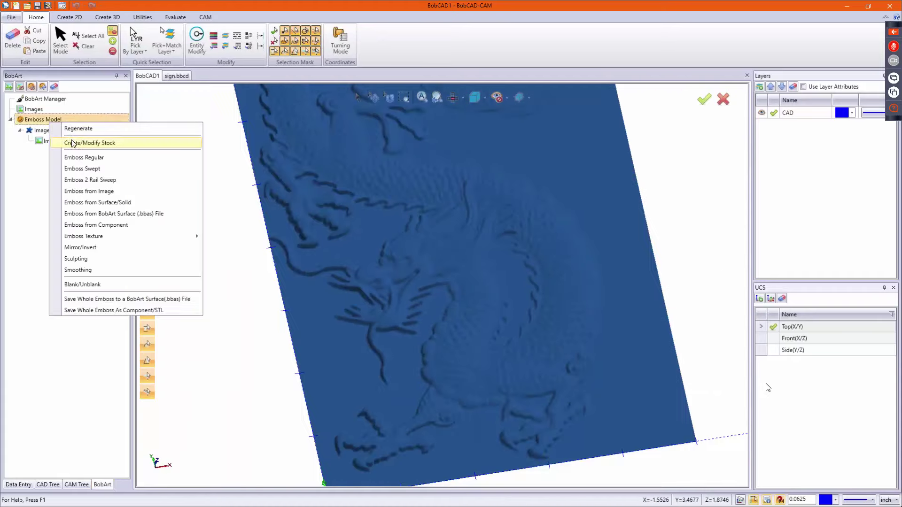
left_click(102, 145)
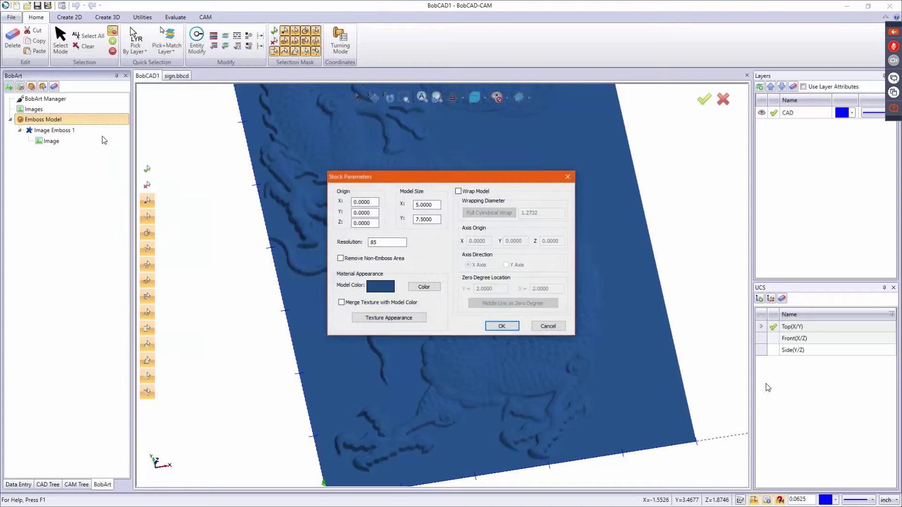
left_click(458, 191)
left_click(490, 214)
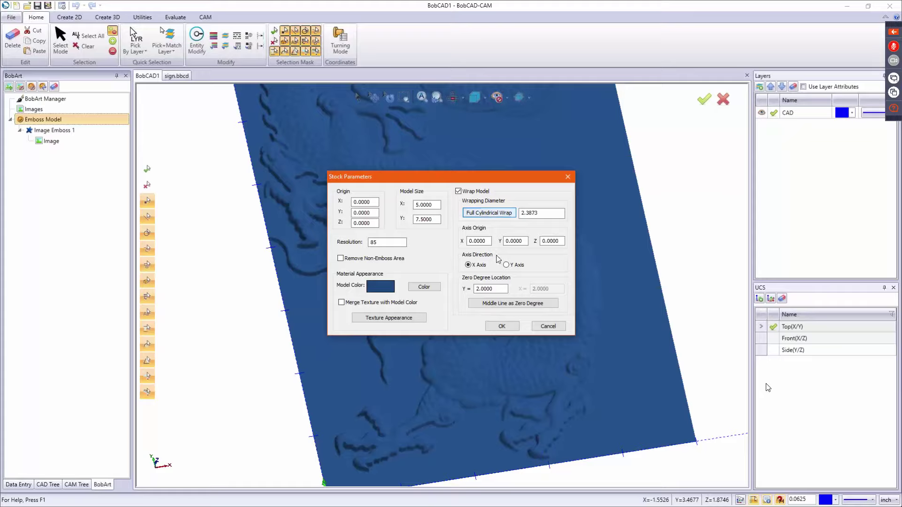
left_click(510, 265)
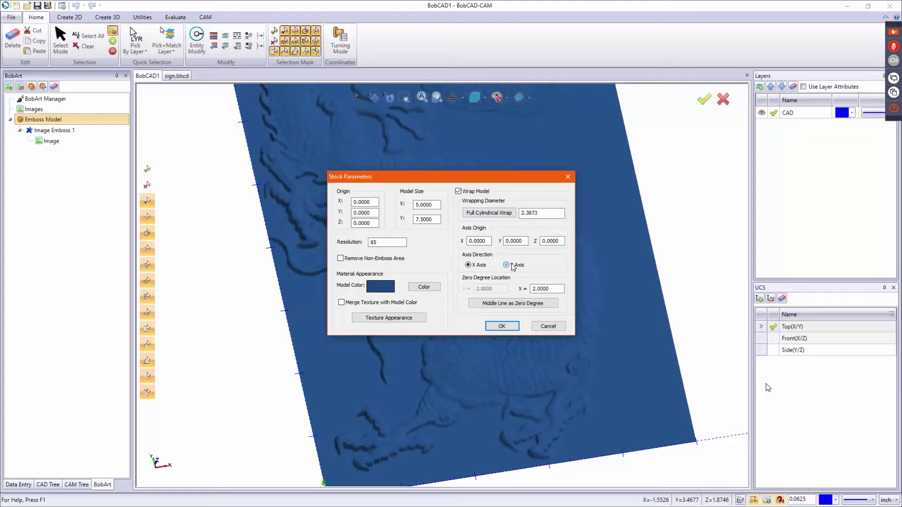
left_click(506, 327)
scroll(464, 279, "down", 3)
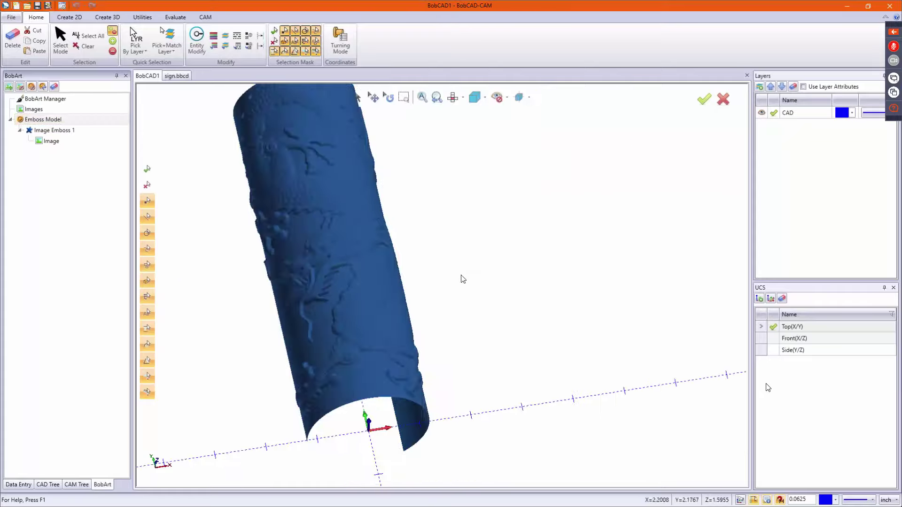
middle_click_drag(393, 240, 433, 256)
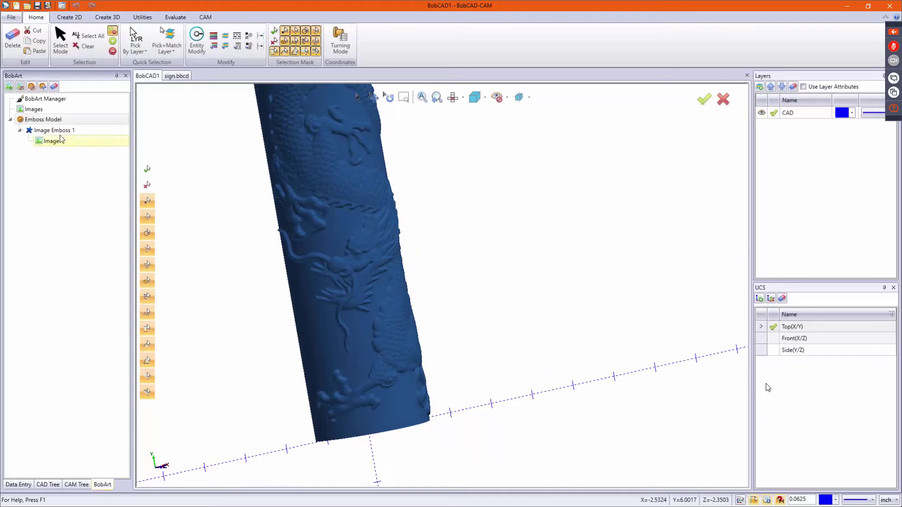
Set the wrapping diameter of the dragon stock to 2 and view the wrapped relief from several angles.
right_click(57, 121)
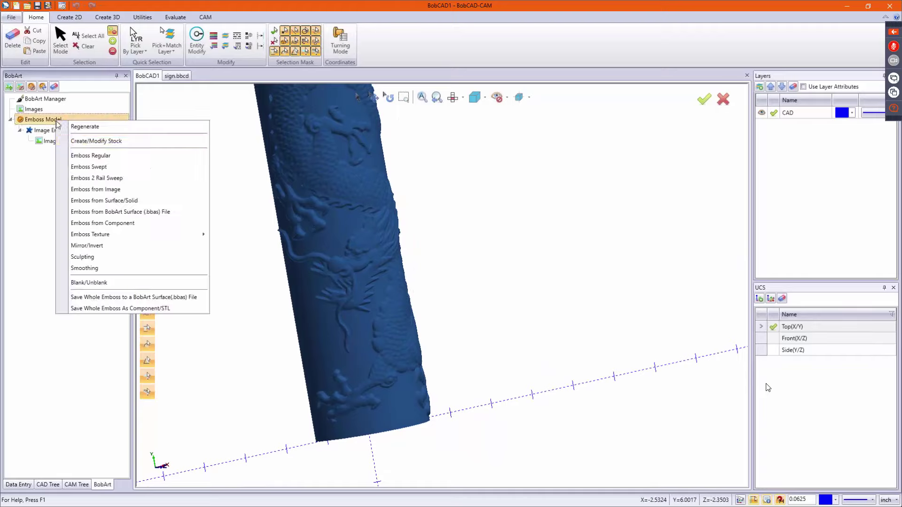
left_click(73, 139)
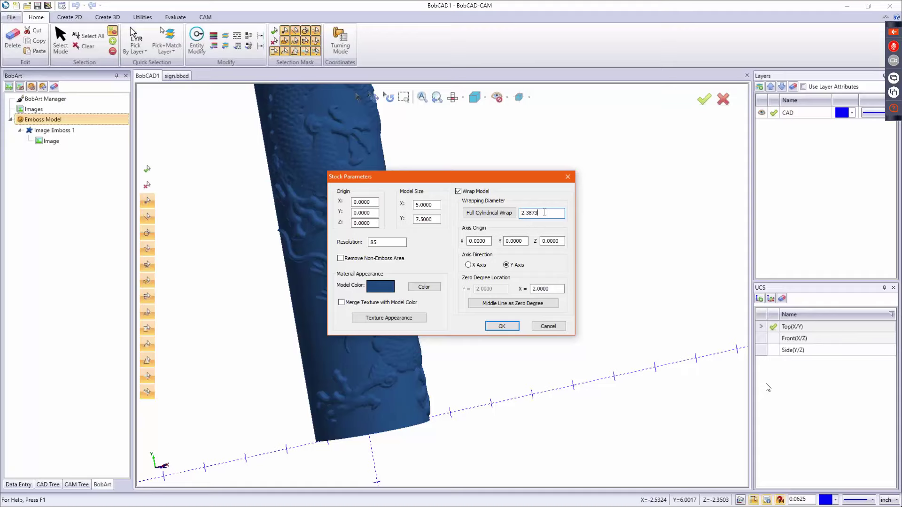
double_click(545, 212)
type("2.")
key("Return")
middle_click_drag(461, 265, 416, 247)
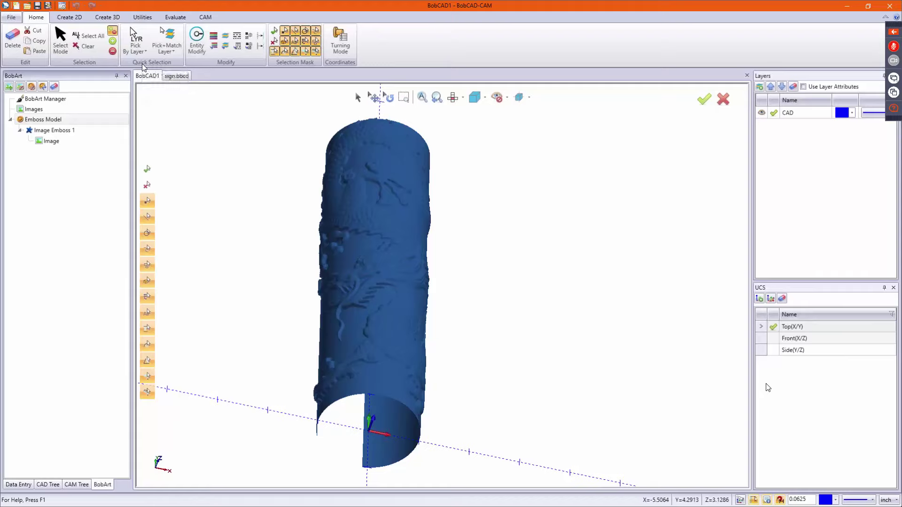
middle_click_drag(296, 157, 330, 216)
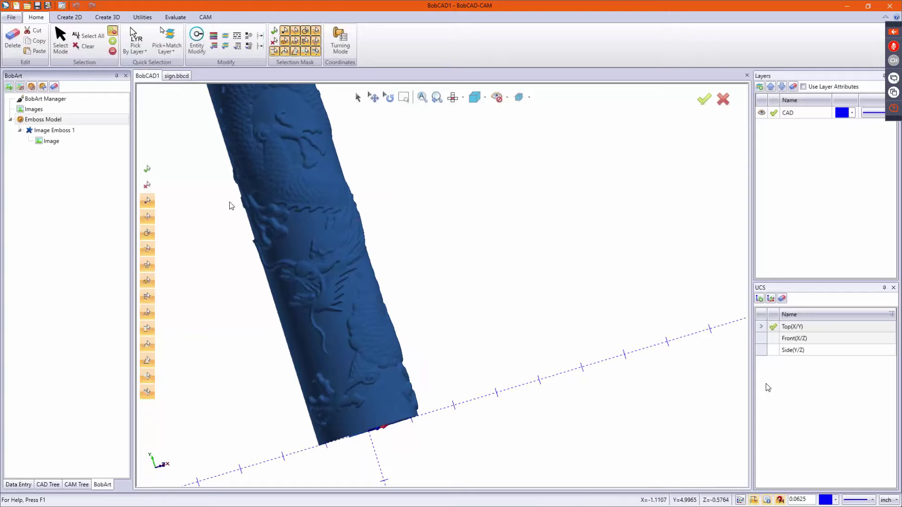
Create a solid cylinder with radius 1 and height 7.5 at the origin.
left_click(107, 16)
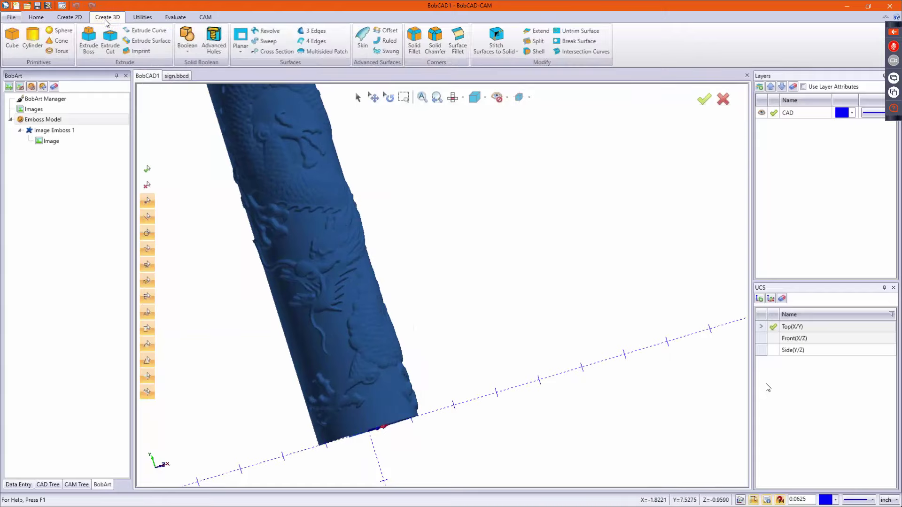
left_click(33, 38)
middle_click_drag(436, 218, 375, 169)
middle_click_drag(447, 258, 415, 242)
left_click(98, 170)
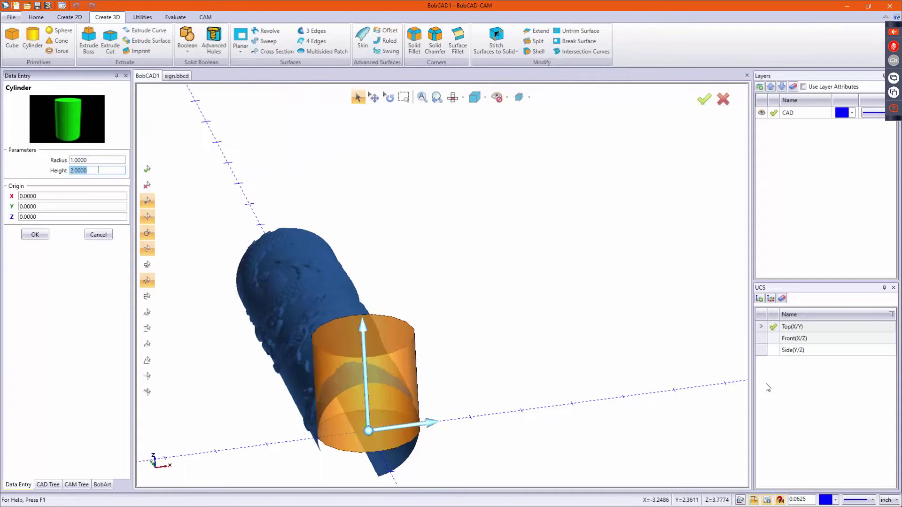
type("7.5")
key("Tab")
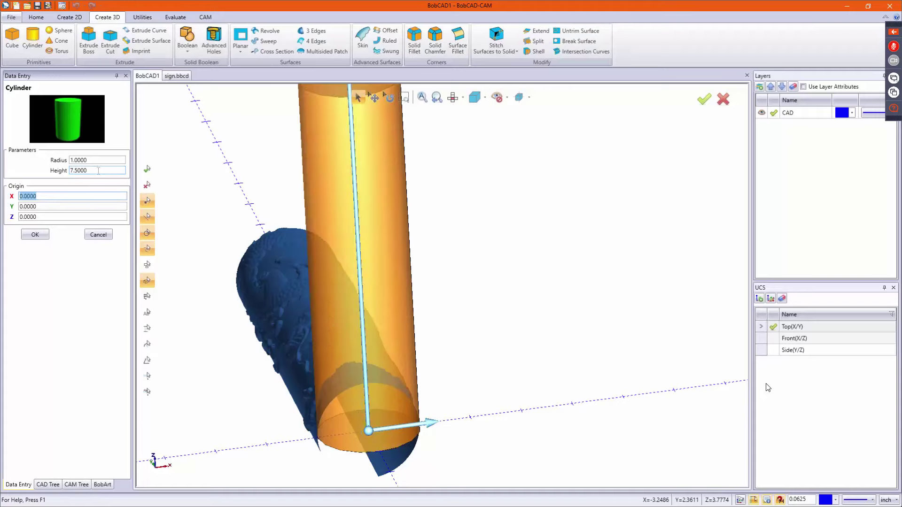
left_click(35, 235)
left_click(105, 235)
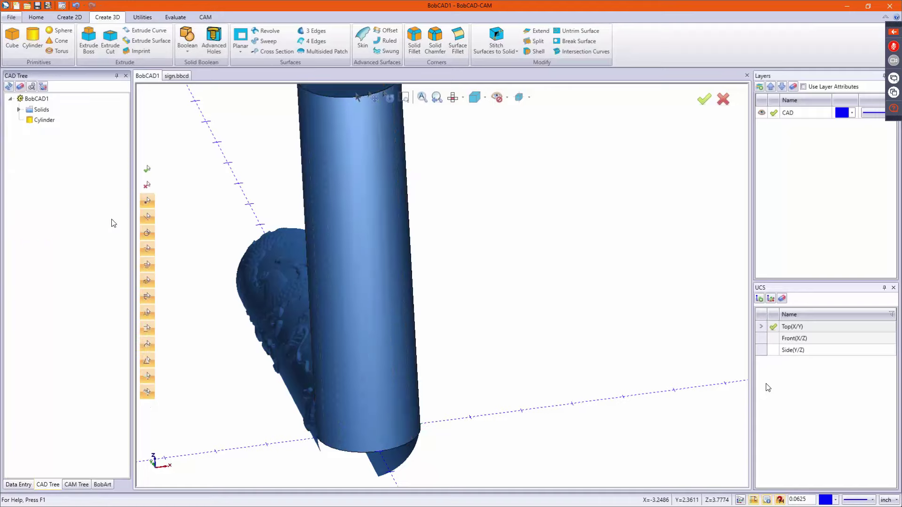
Start a Rotate operation and select the solid core cylinder as its geometry.
left_click(143, 17)
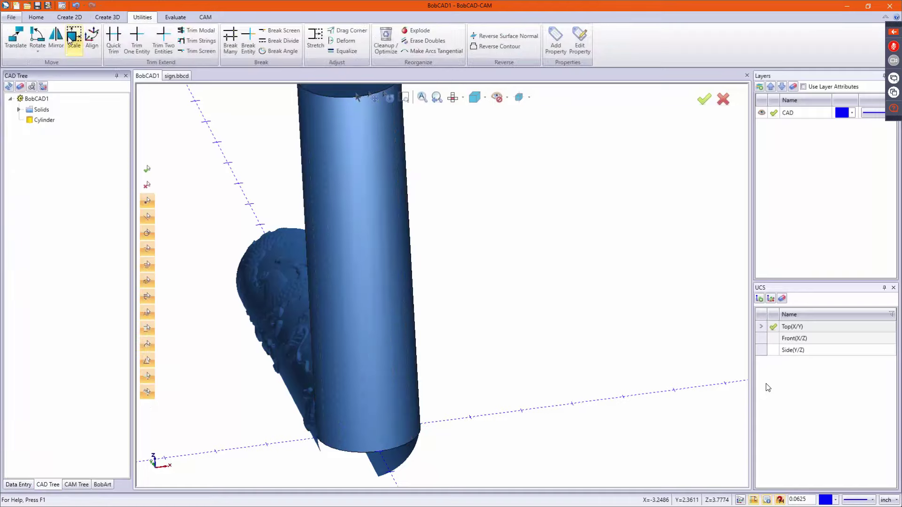
left_click(38, 35)
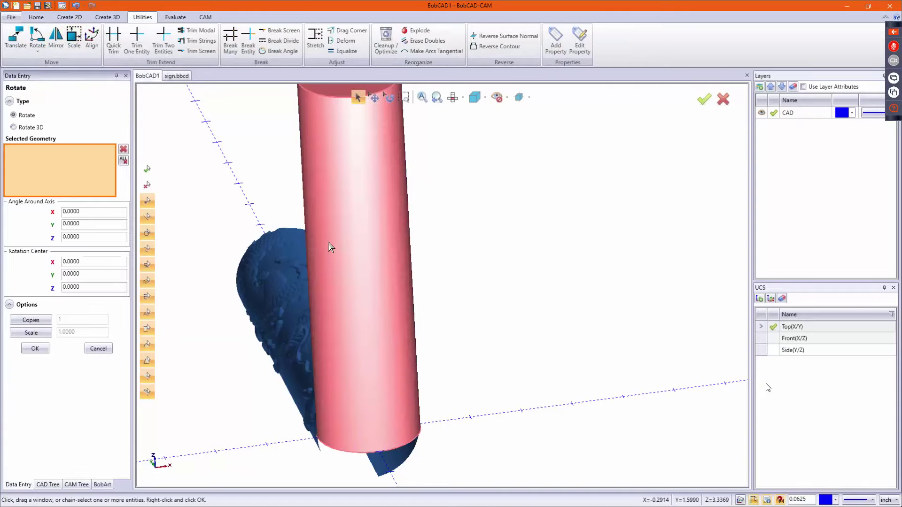
left_click(287, 197)
left_click(84, 224)
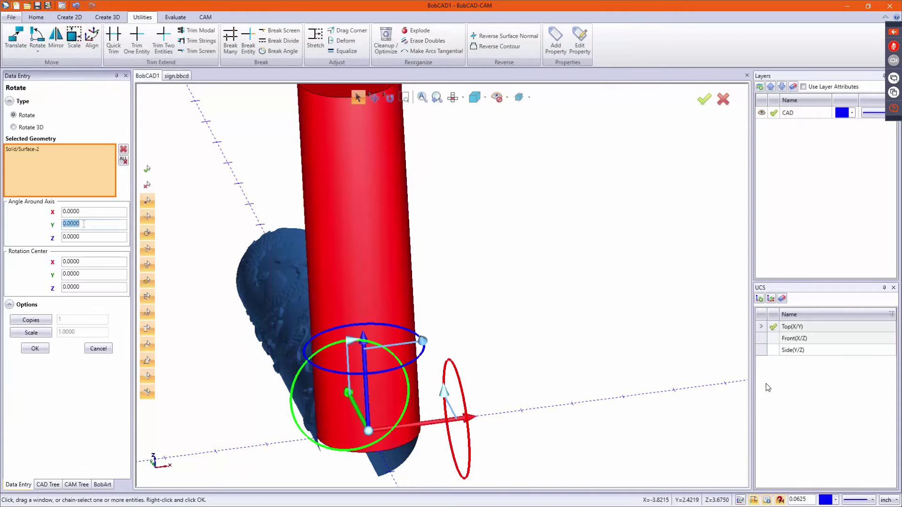
type("90")
key("Tab")
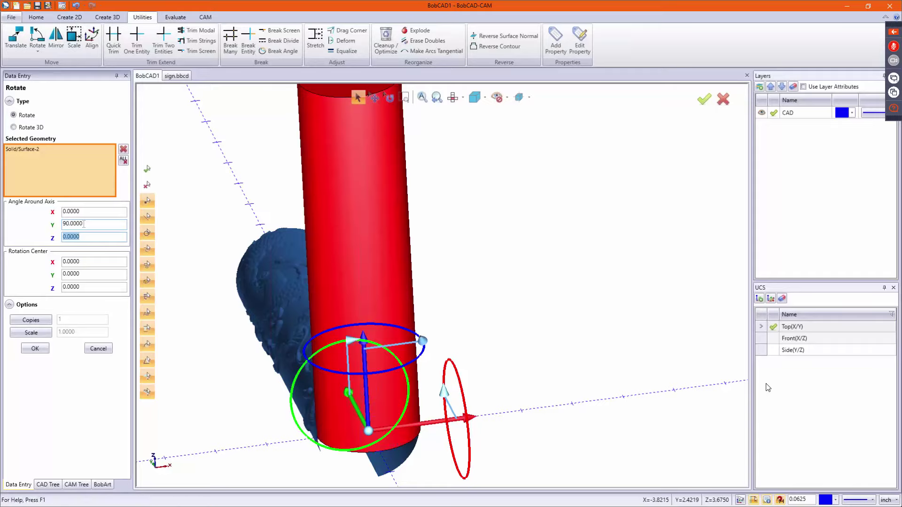
left_click(84, 224)
type("0")
key("Tab")
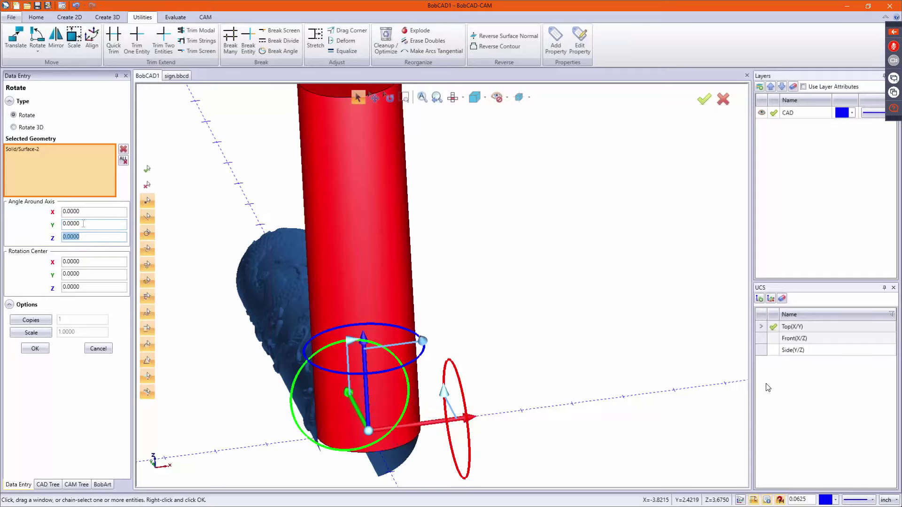
Rotate the solid core cylinder -90 degrees around the X axis and check its fit inside the wrapped dragon relief.
left_click(86, 211)
type("-90")
key("Tab")
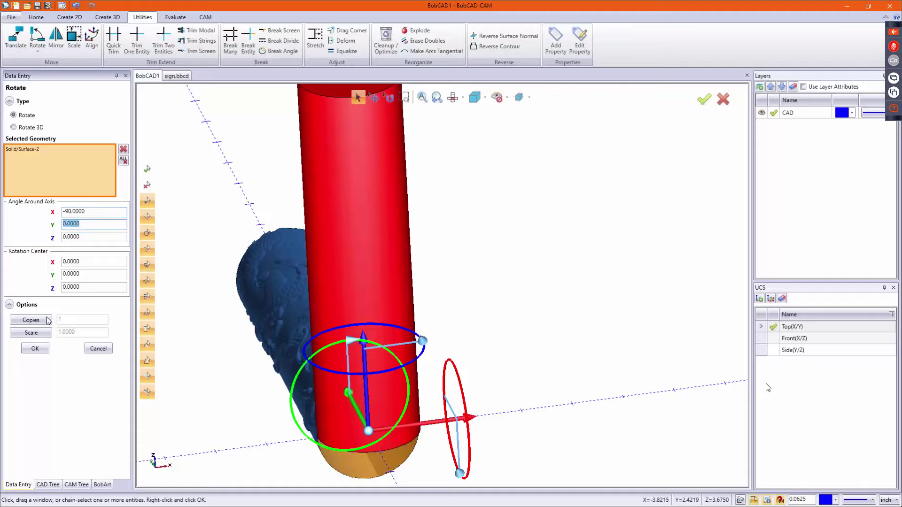
left_click(35, 348)
left_click(97, 346)
scroll(466, 265, "up", 3)
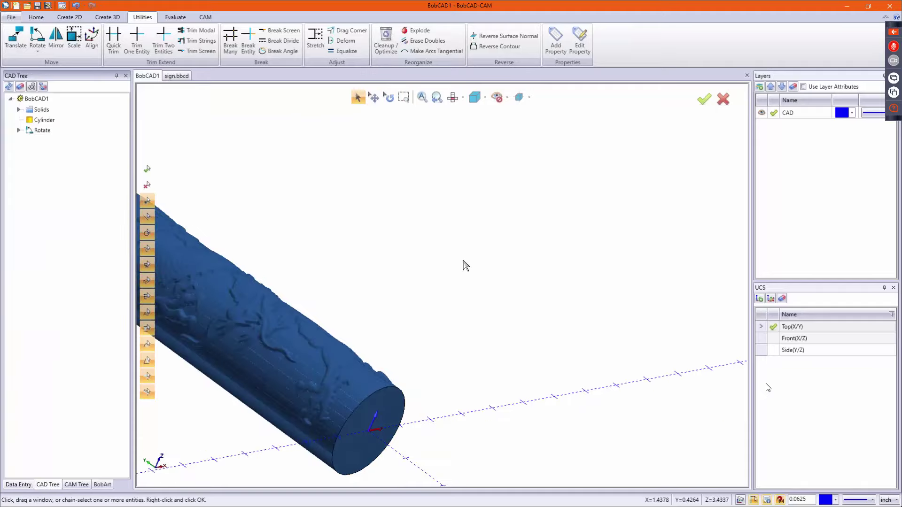
scroll(550, 292, "up", 2)
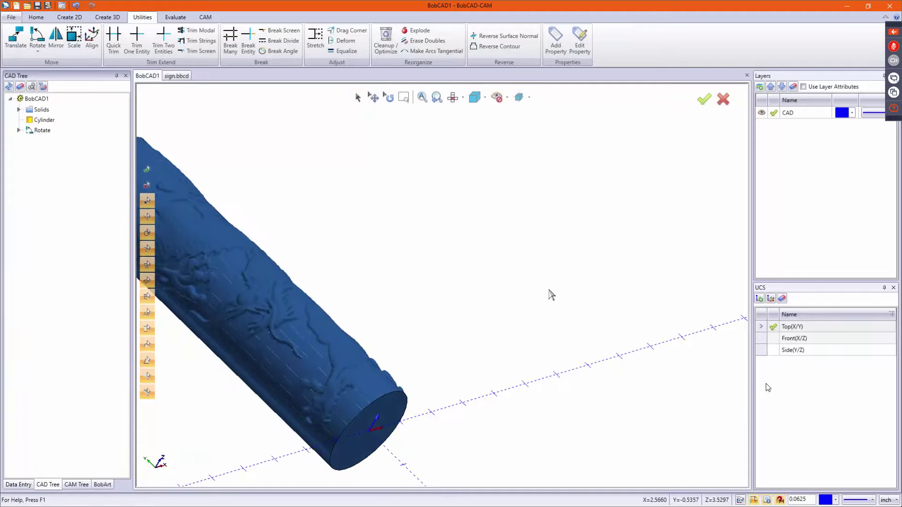
scroll(515, 302, "down", 5)
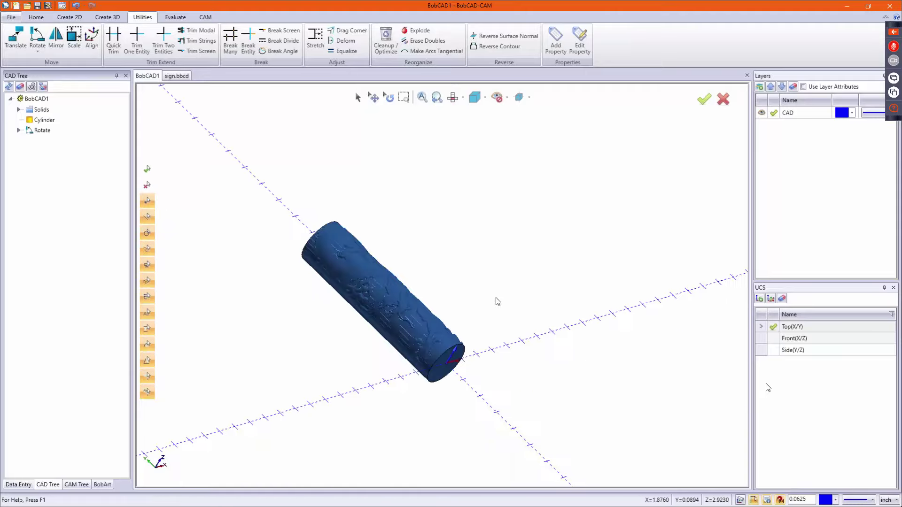
middle_click_drag(498, 302, 405, 304)
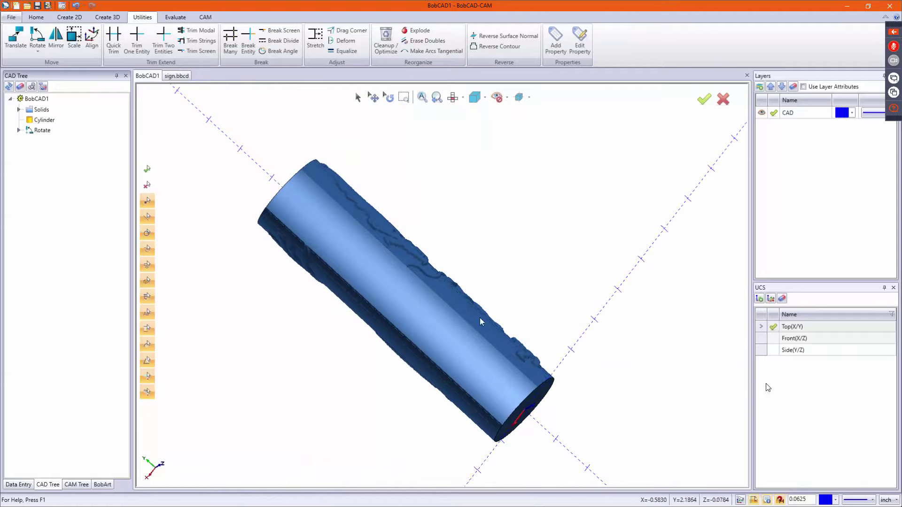
middle_click_drag(497, 238, 354, 276)
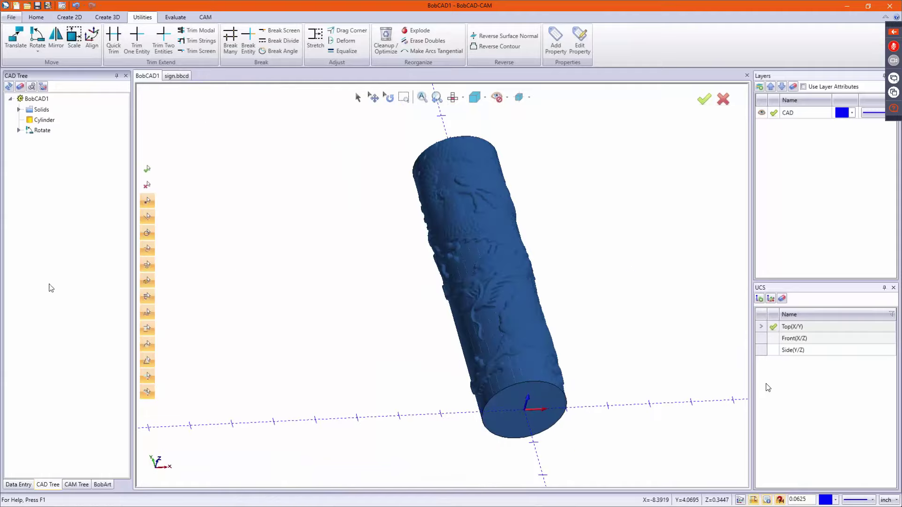
Create a milling job on the BC_4x_Mill machine and go through the stock wizard to the stock definition without picking a workpiece.
left_click(76, 484)
left_click(47, 104)
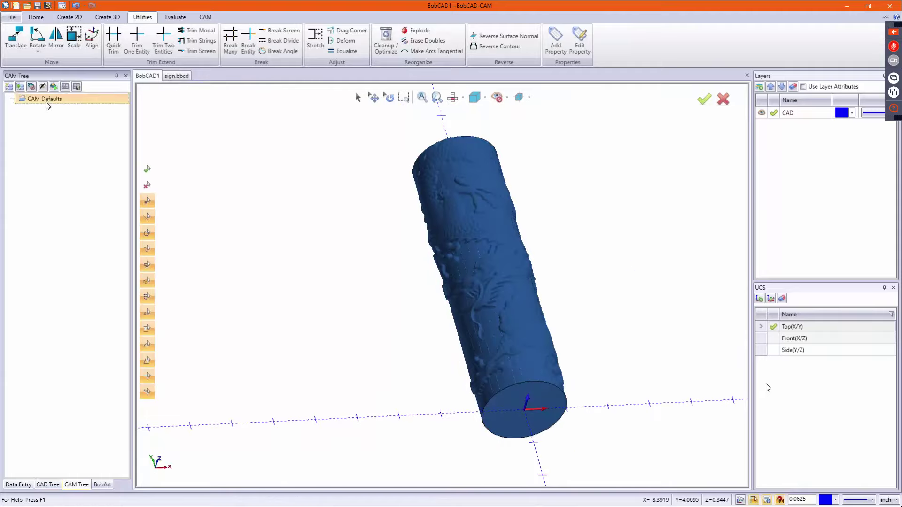
right_click(47, 104)
left_click(55, 109)
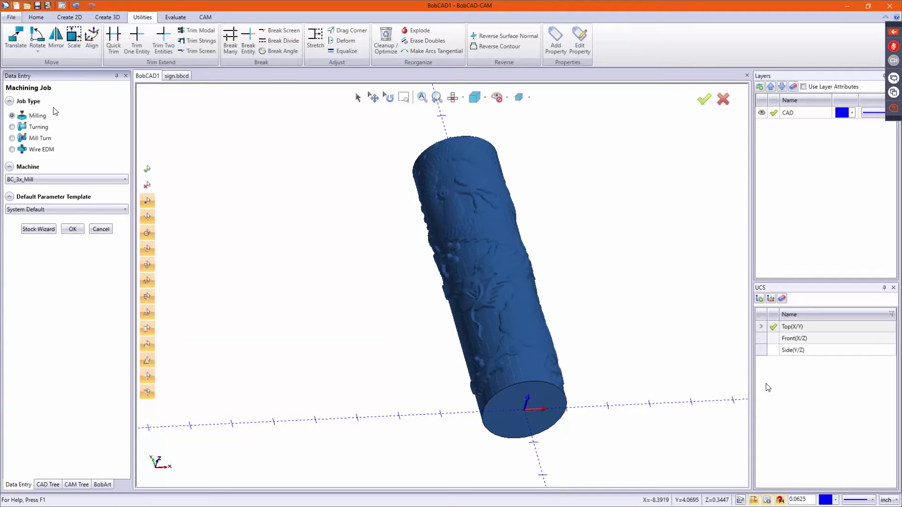
left_click(38, 179)
scroll(50, 249, "down", 2)
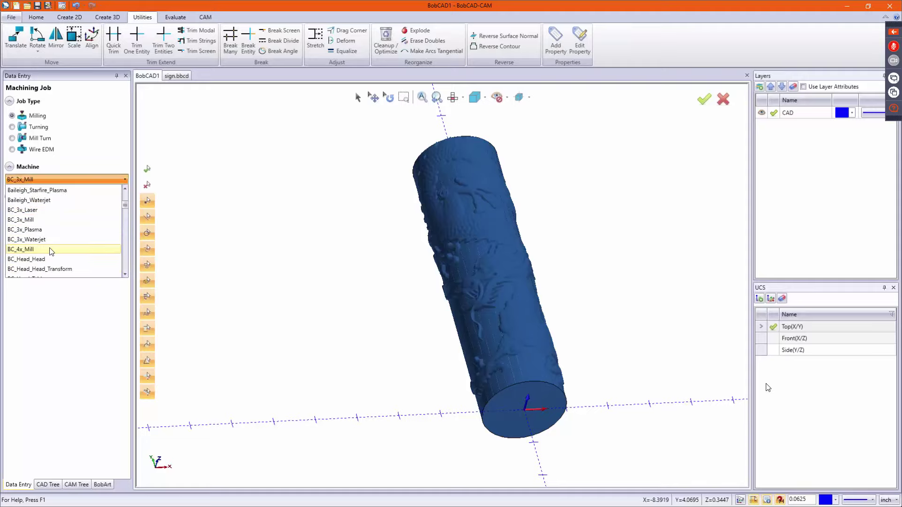
left_click(50, 250)
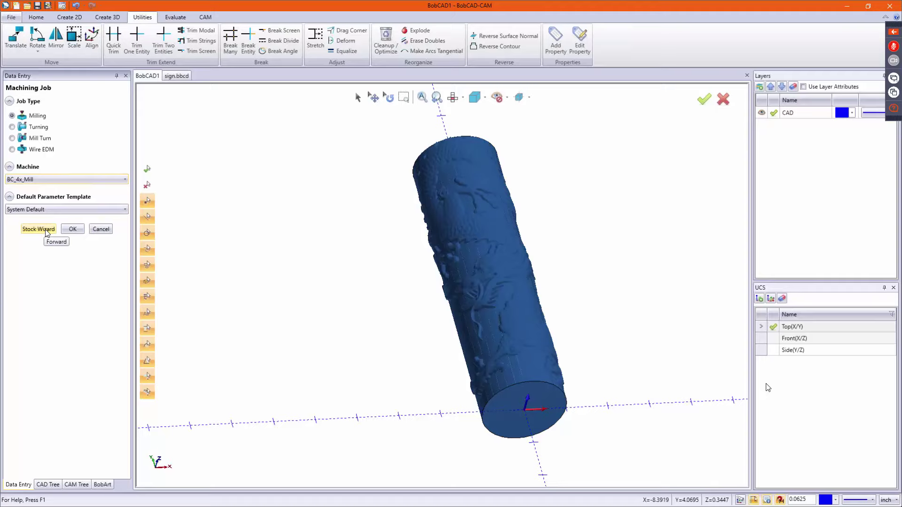
left_click(46, 231)
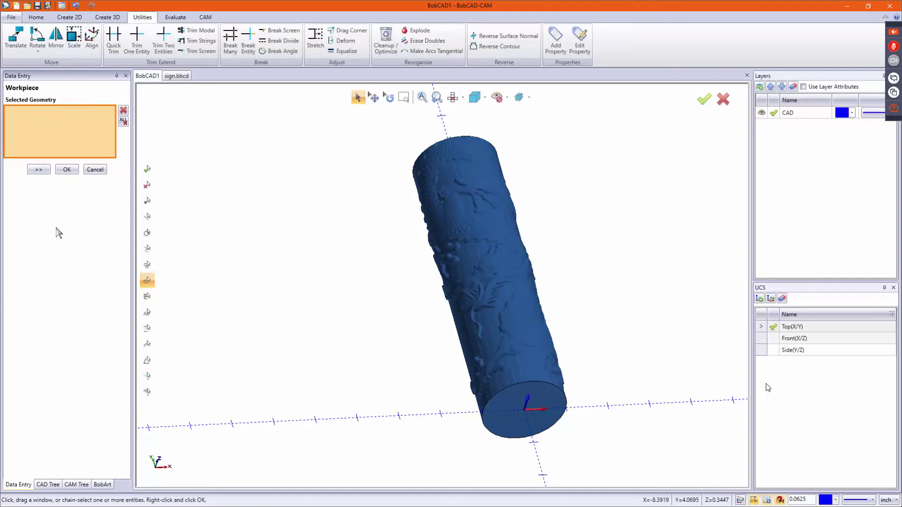
left_click(40, 171)
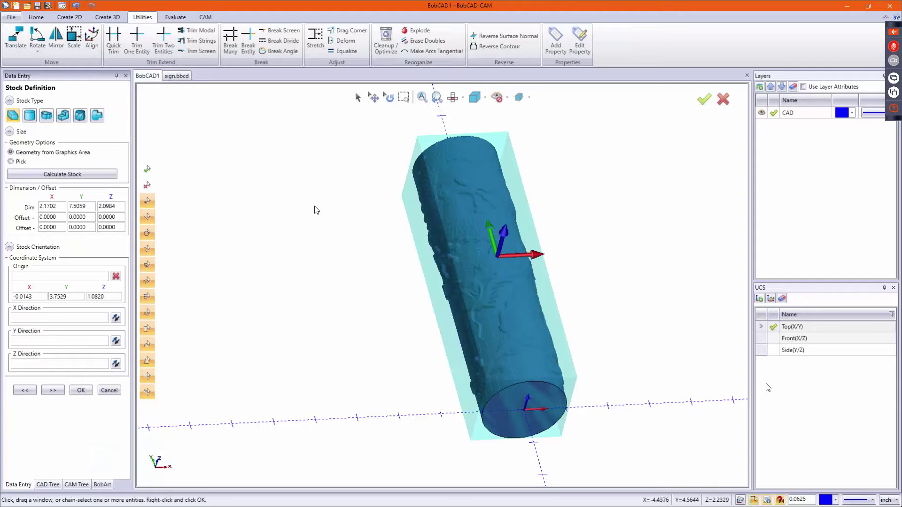
Define cylindrical stock as a bounding cylinder extruded along the Y axis and calculate it around the dragon model.
left_click(29, 115)
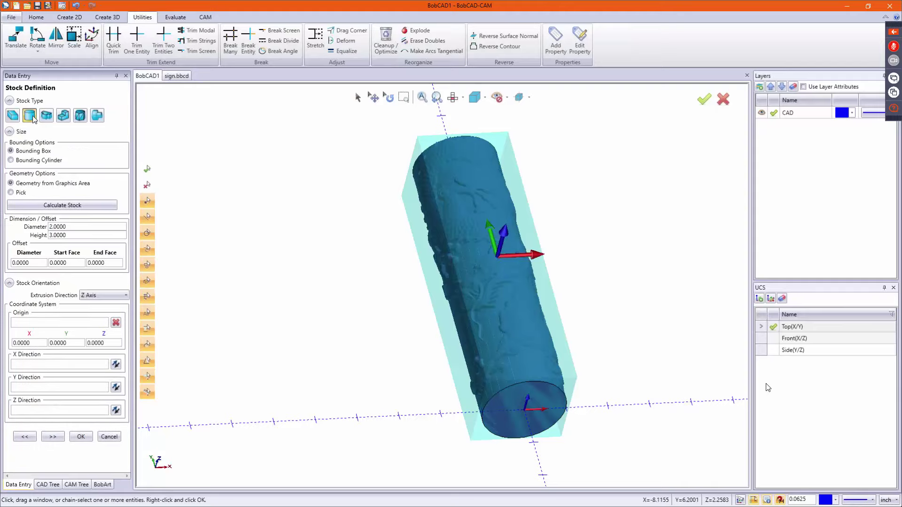
left_click(43, 161)
left_click(55, 205)
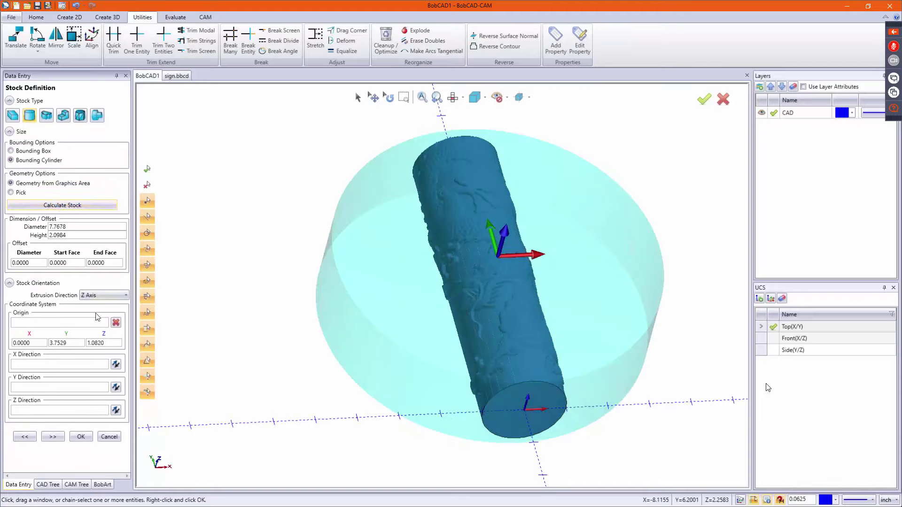
left_click(101, 295)
left_click(90, 316)
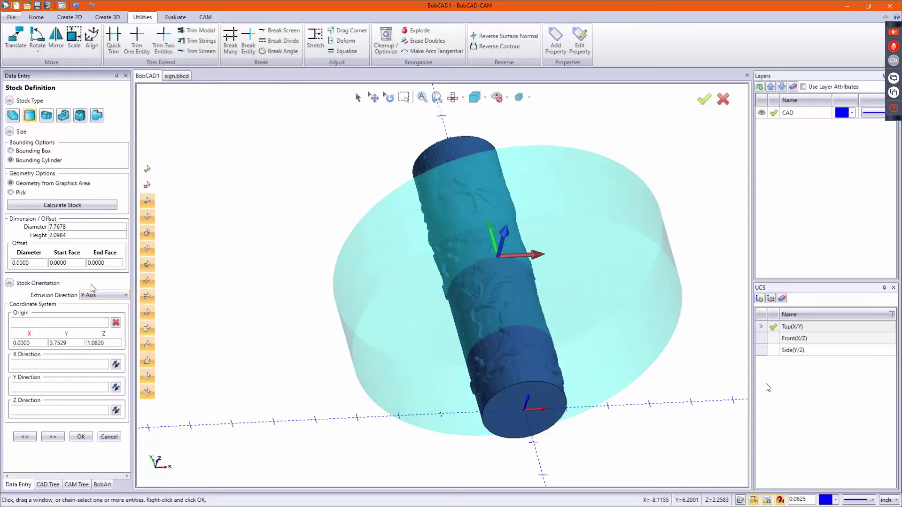
left_click(53, 207)
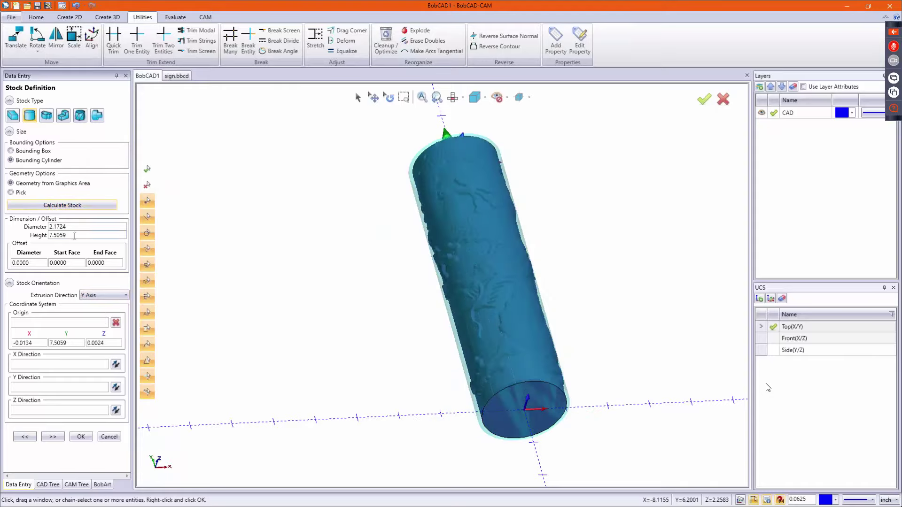
Check the stock against the model end-on and set the stock origin's Z coordinate to 0.
left_click(74, 236)
middle_click_drag(394, 195, 383, 220)
middle_click_drag(382, 195, 447, 281)
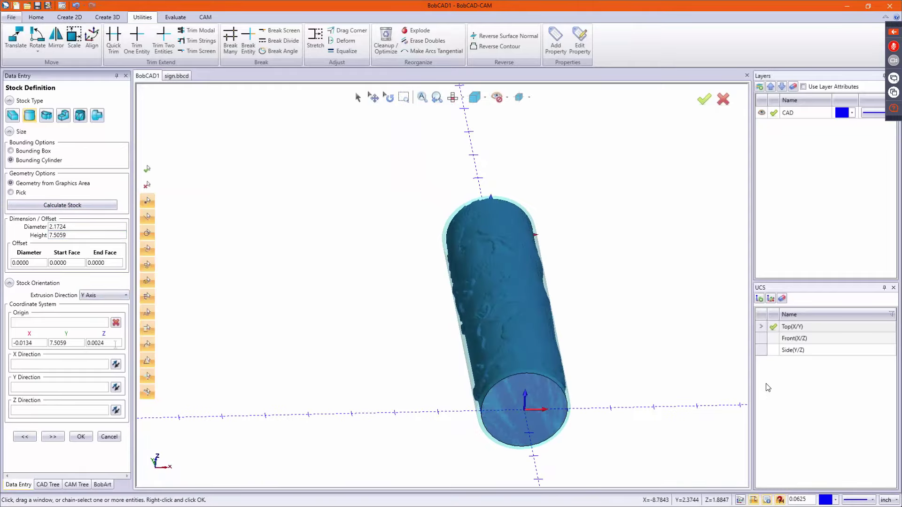
middle_click_drag(466, 316, 463, 307)
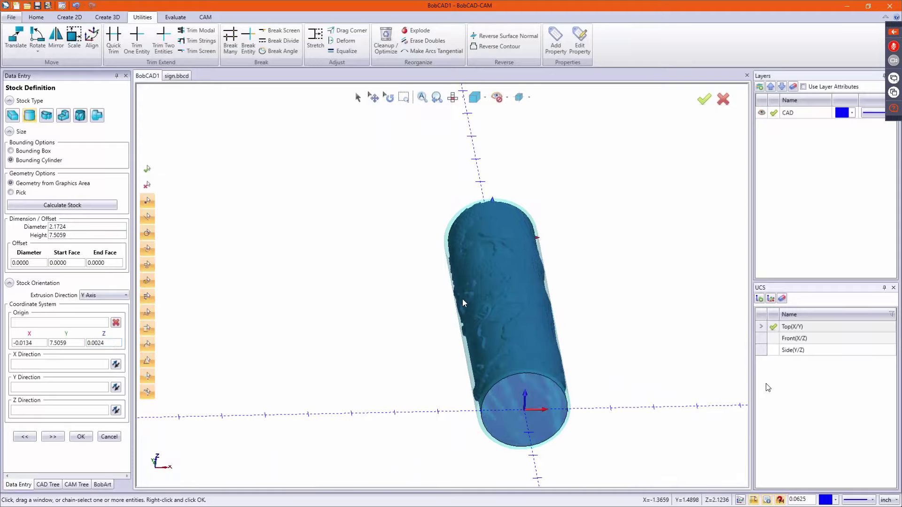
key("ctrl+1")
scroll(534, 460, "up", 6)
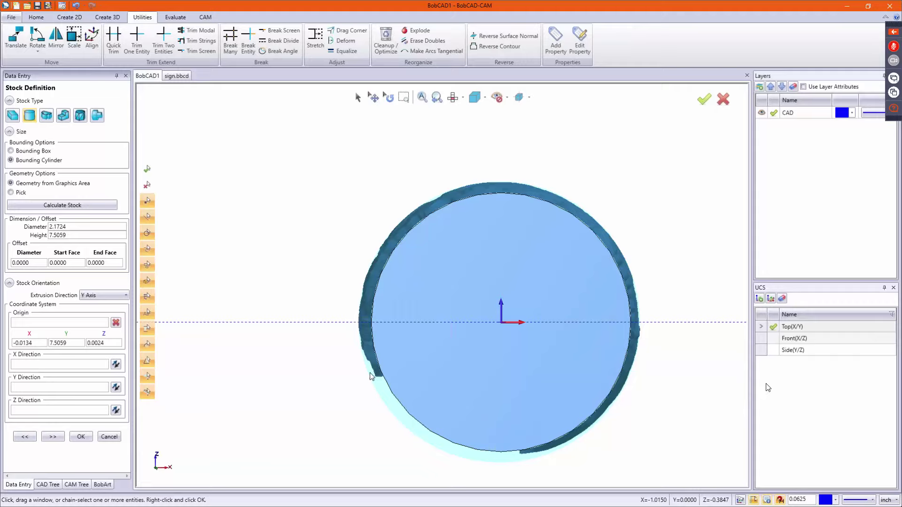
double_click(111, 343)
type("0.0000")
Set the cylindrical stock's diameter to 2.2 and check the margin around the relief.
double_click(76, 226)
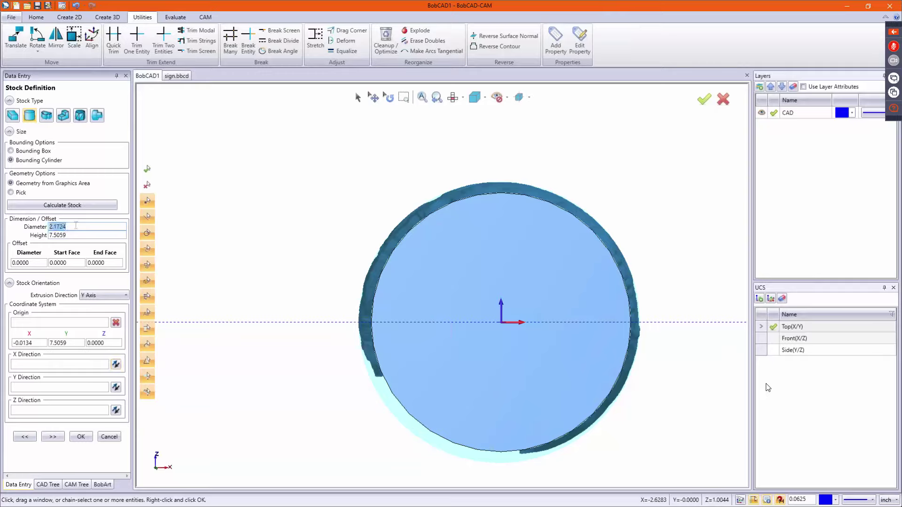
type("2.2")
key("Tab")
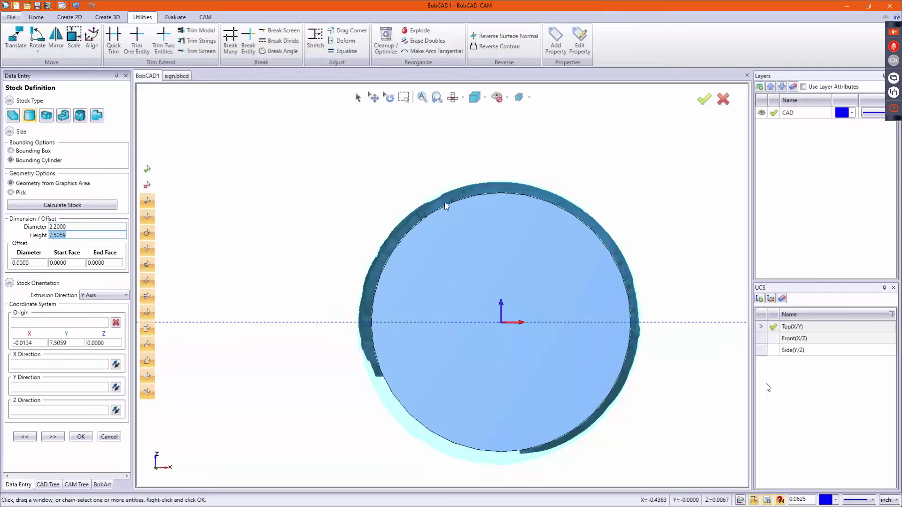
scroll(446, 203, "up", 3)
scroll(254, 304, "down", 4)
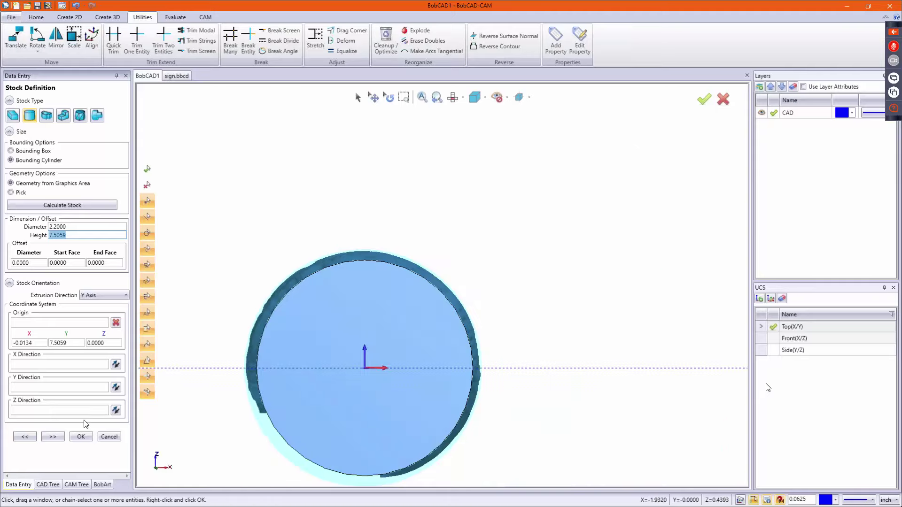
Orient the machine setup's X direction along a lengthwise line of the cylinder, reverse it, and finish the job setup.
left_click(52, 436)
middle_click_drag(505, 336, 439, 354)
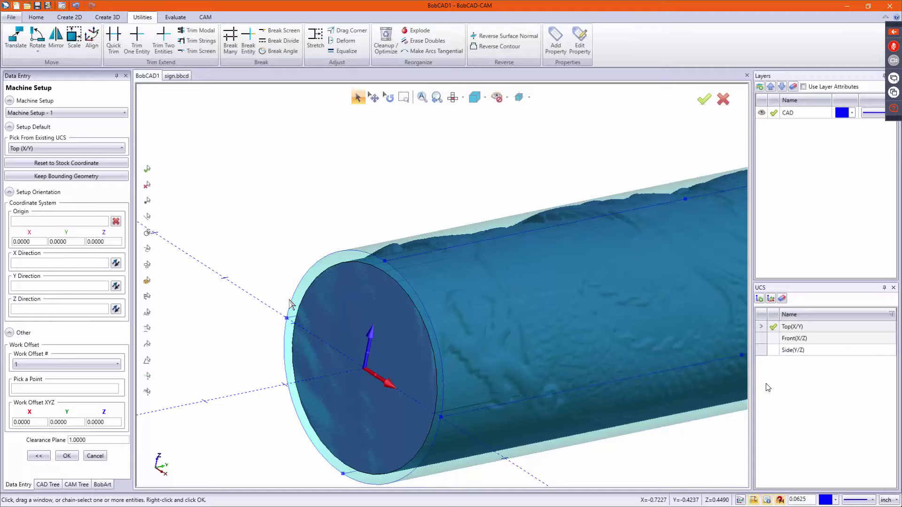
left_click(45, 264)
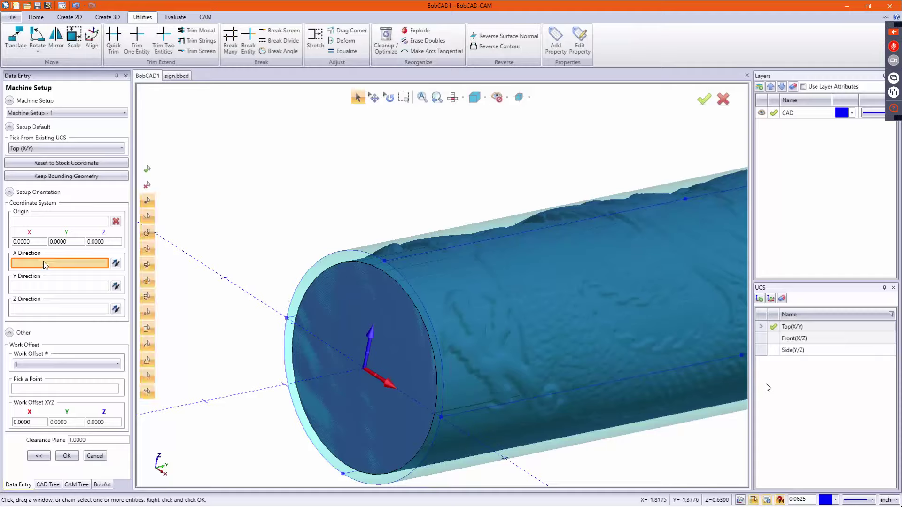
left_click(454, 247)
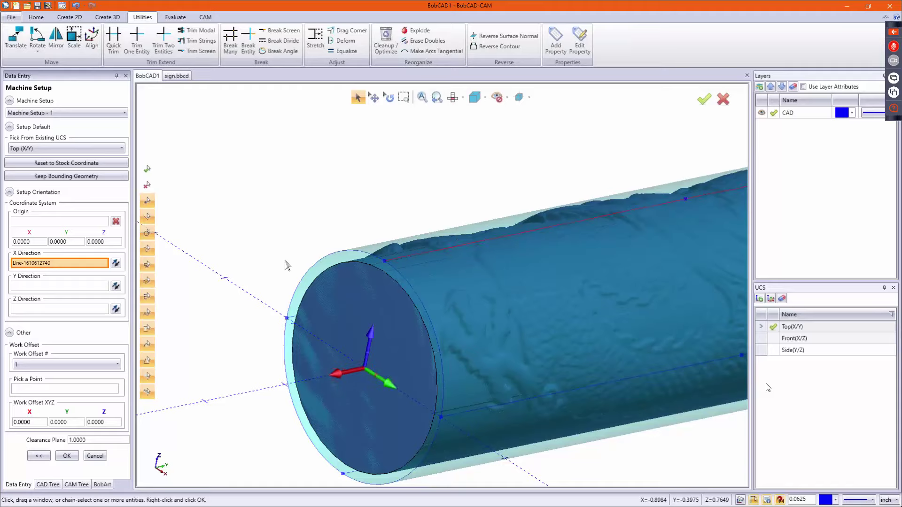
left_click(116, 263)
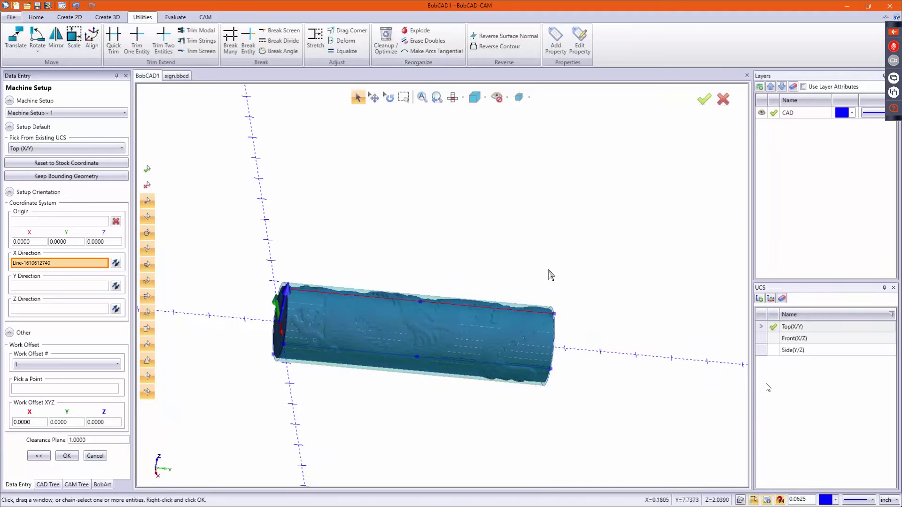
left_click(67, 456)
Add a Mill 4 Axis Rotary feature to Machine Setup - 1 with the dragon art model and all core cylinder faces as geometry.
right_click(65, 174)
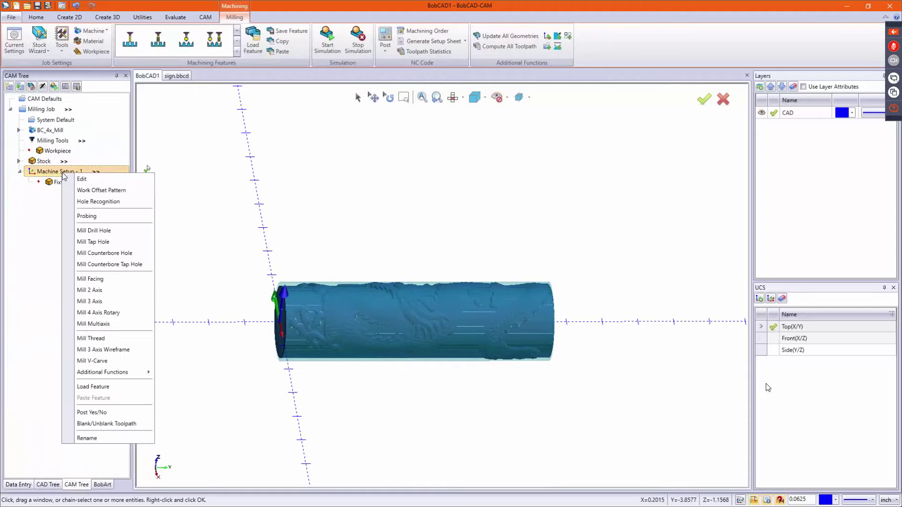
left_click(104, 313)
left_click(421, 159)
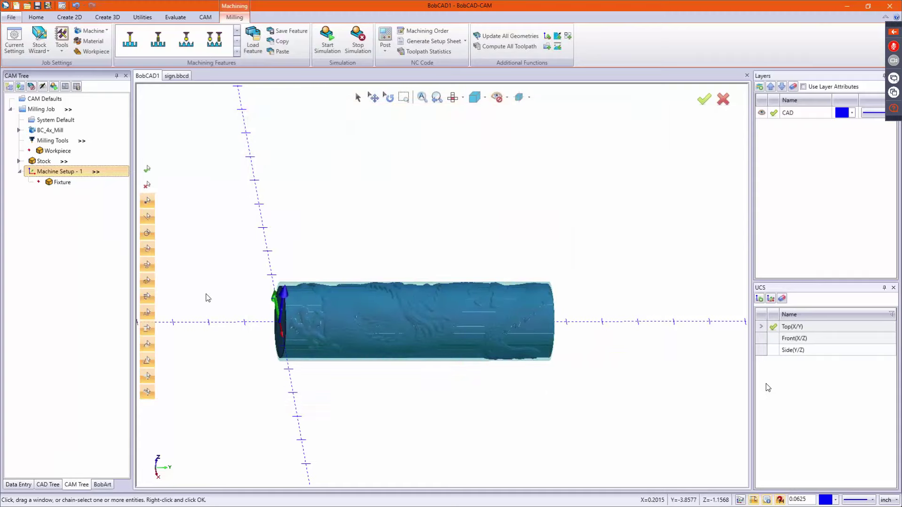
left_click_drag(212, 223, 630, 379)
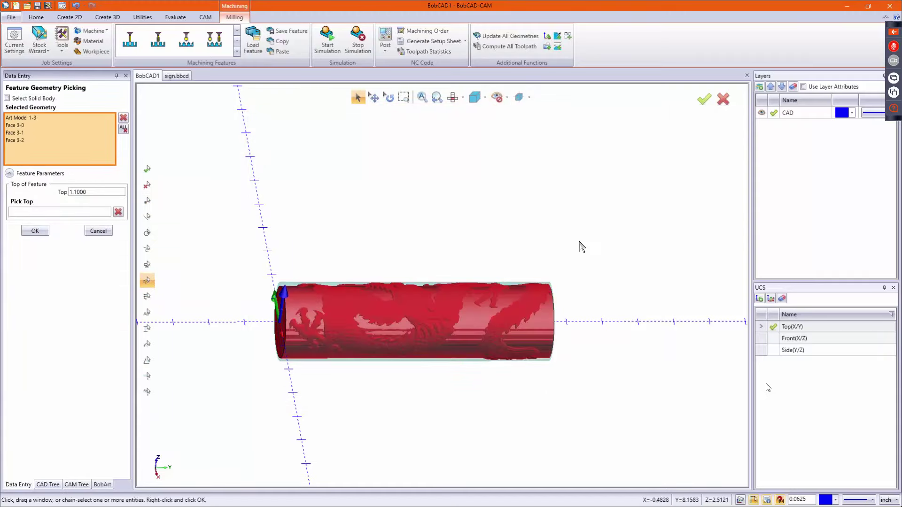
right_click(563, 206)
left_click(565, 207)
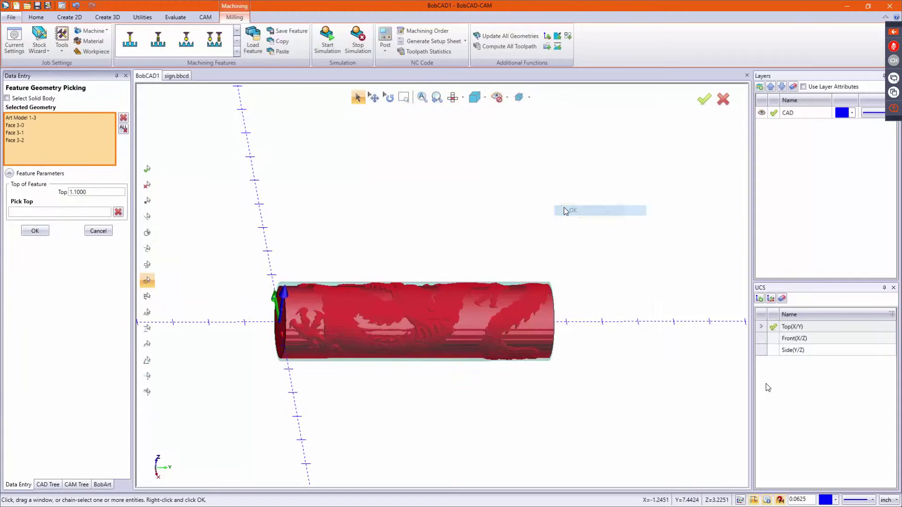
Add a second 4 Axis Rotary operation to the feature's machining strategy.
left_click(524, 403)
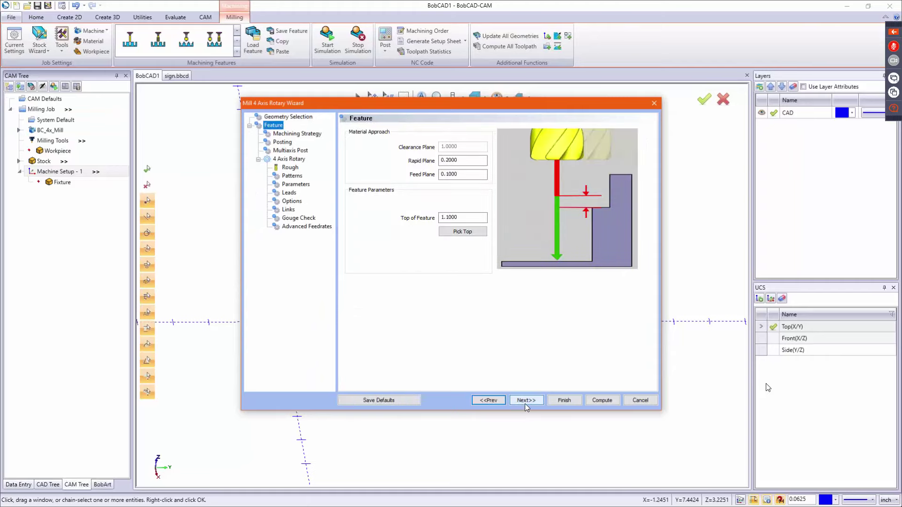
left_click(526, 401)
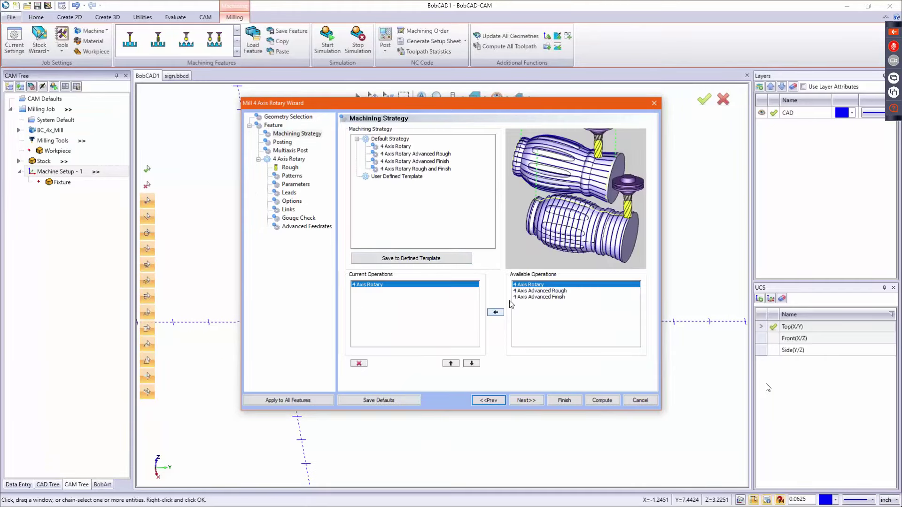
left_click(501, 313)
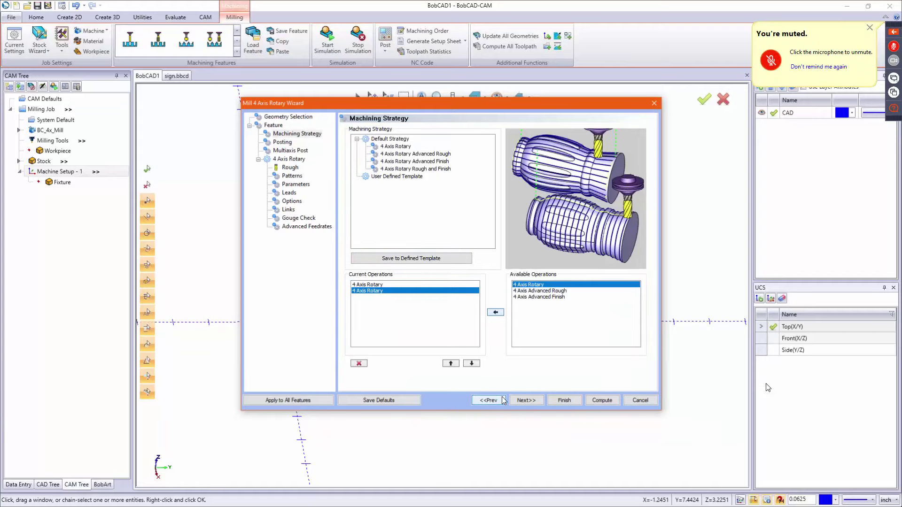
Set the corner radius of the first rotary operation's rough tool to 0.0625, after trying 0.125 and 0.04.
left_click(526, 399)
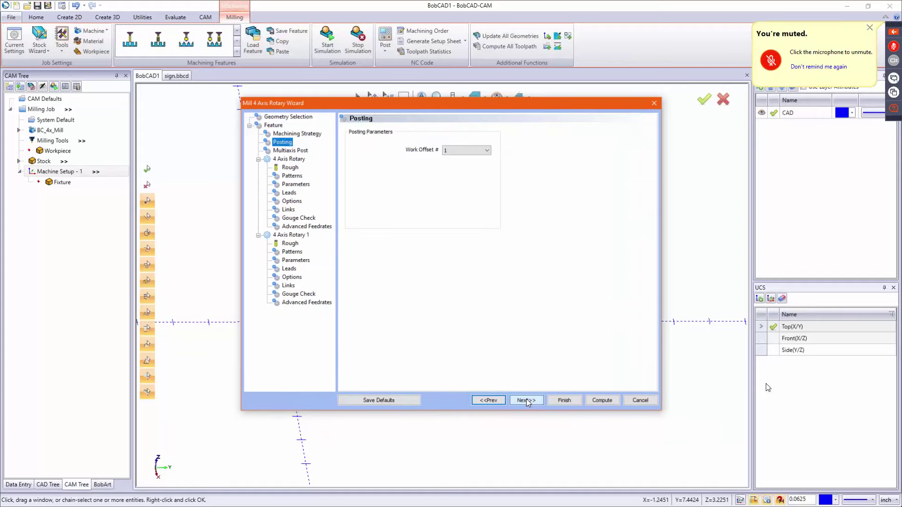
left_click(526, 400)
left_click(526, 399)
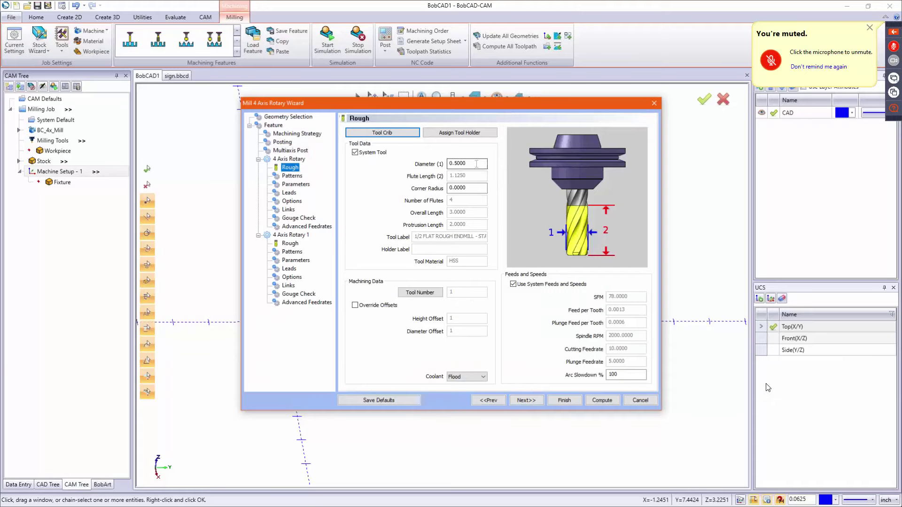
double_click(475, 187)
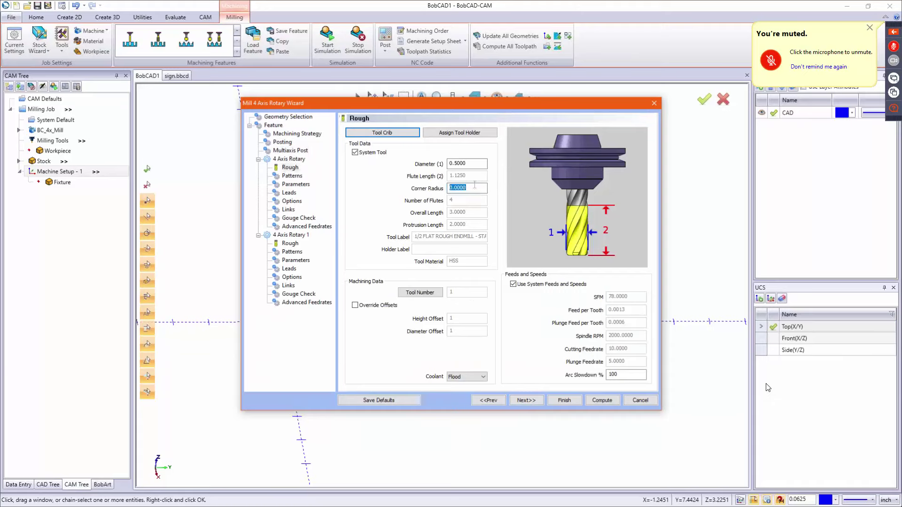
type(".125")
key("Tab")
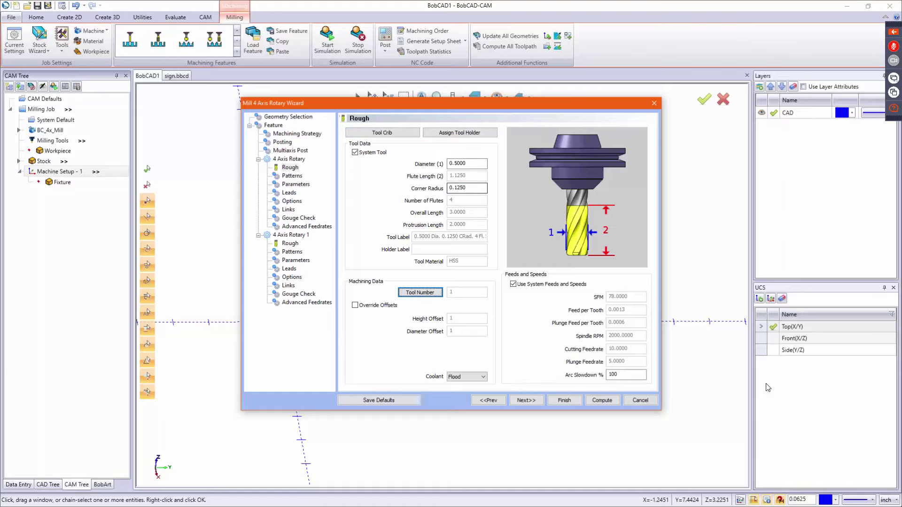
double_click(472, 189)
type(".04")
key("Tab")
left_click_drag(456, 188, 503, 194)
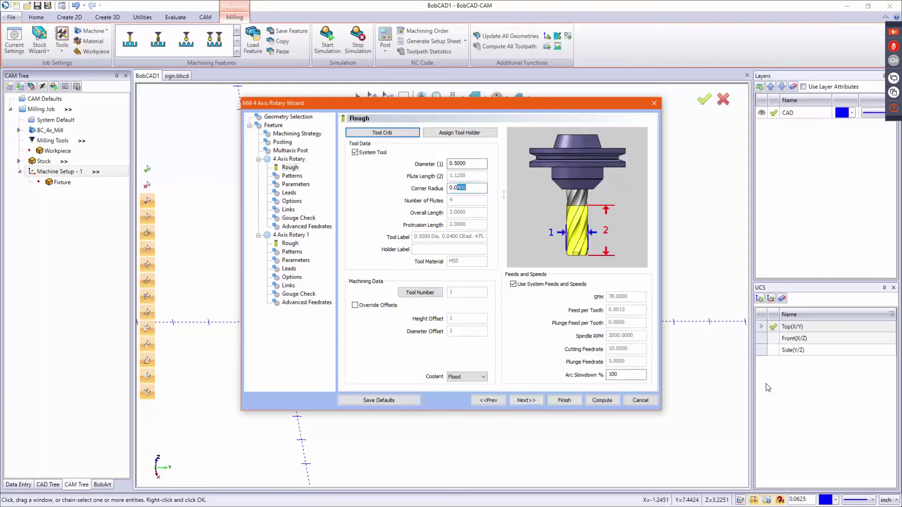
type("625")
key("Tab")
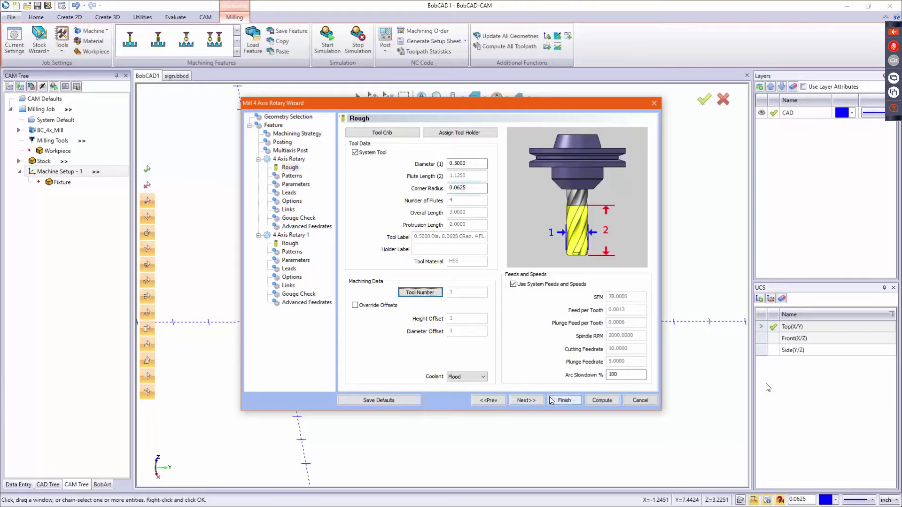
Review the first rotary operation's pattern, stepover, lead, link and gouge check settings, and continue to the second operation's tool.
left_click(526, 400)
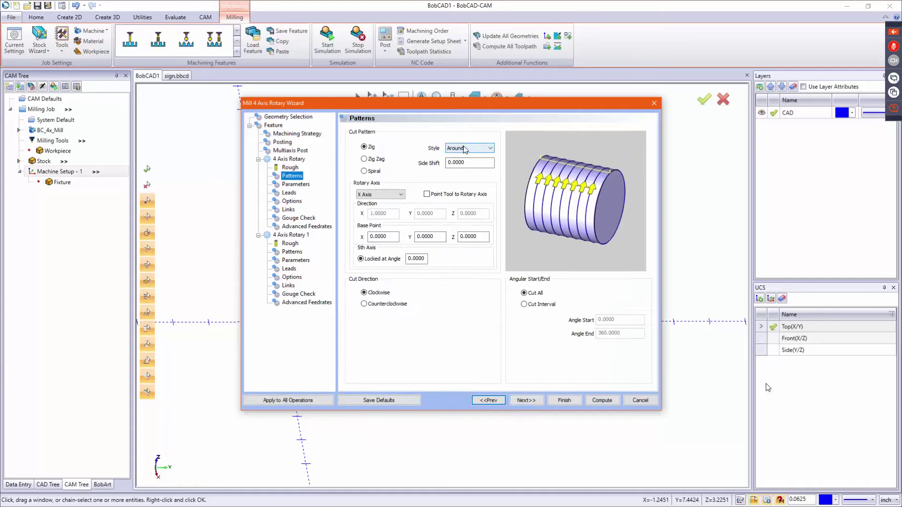
left_click(528, 400)
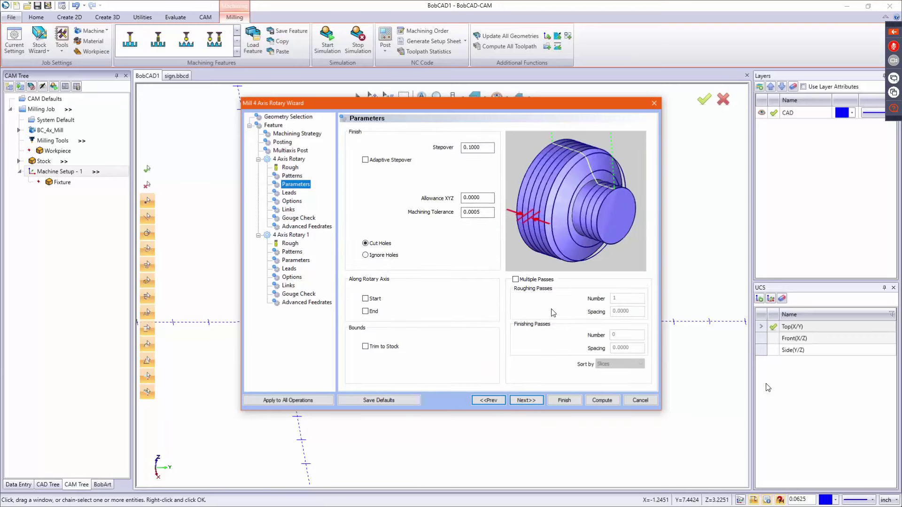
left_click(531, 401)
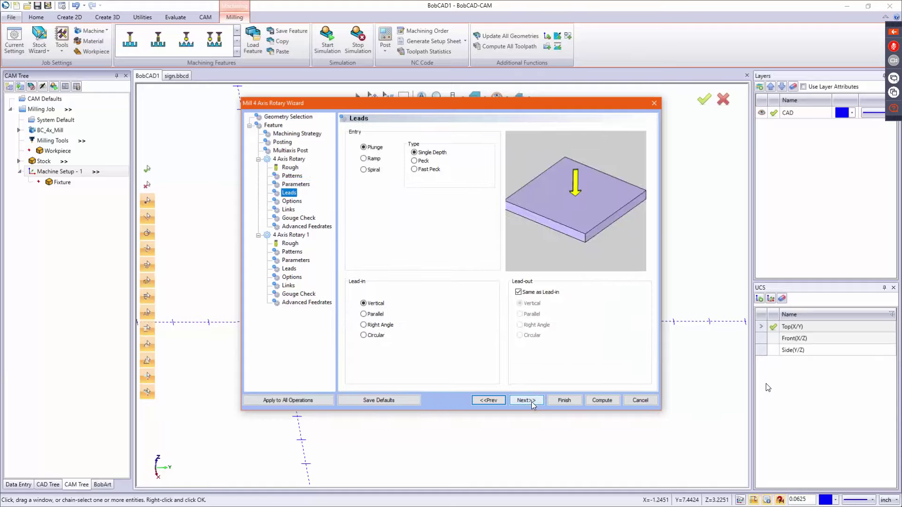
left_click(532, 401)
left_click(531, 402)
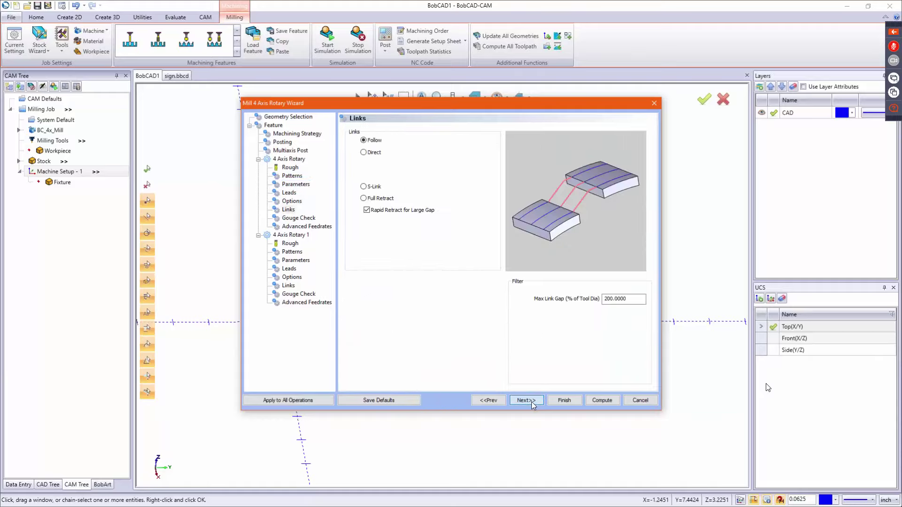
left_click(532, 401)
left_click(532, 402)
left_click(532, 401)
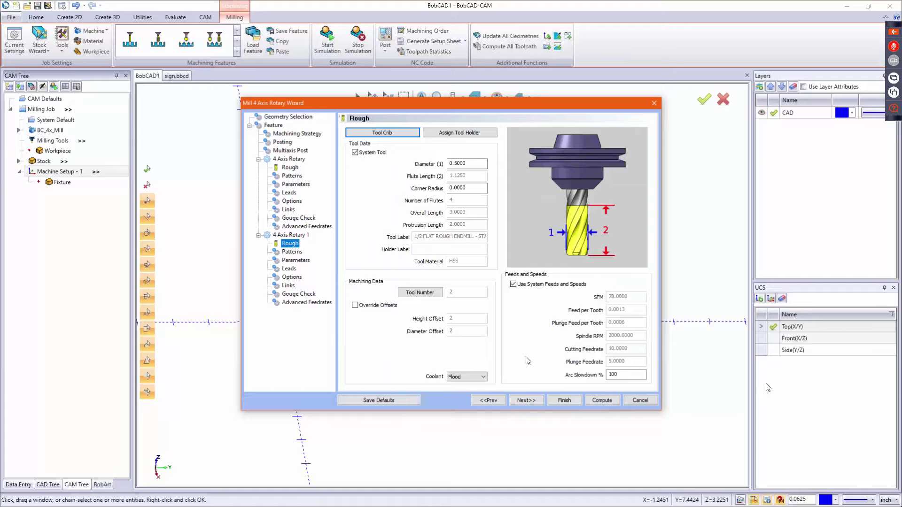
Give the second rotary operation's tool a diameter of 0.125 and a corner radius of 0.0625.
left_click(481, 163)
double_click(481, 163)
type("0.125")
key("Tab")
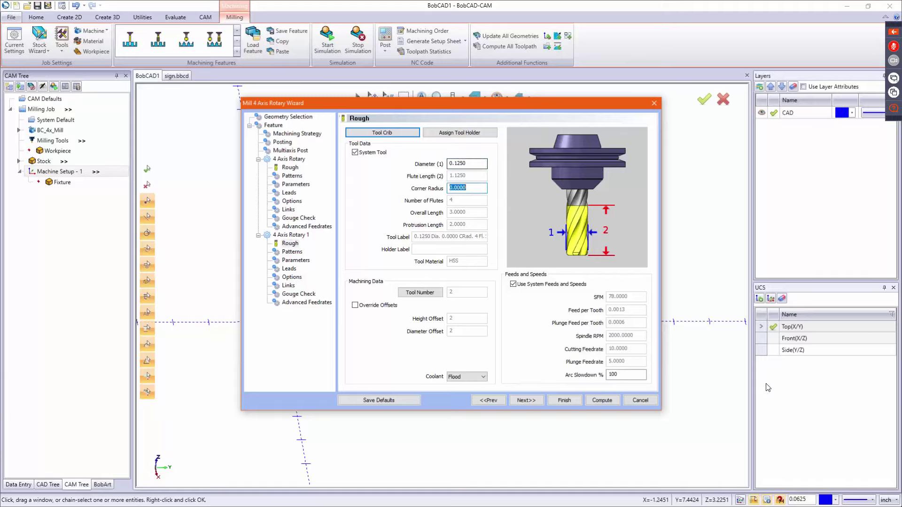
type("0.0625")
key("Tab")
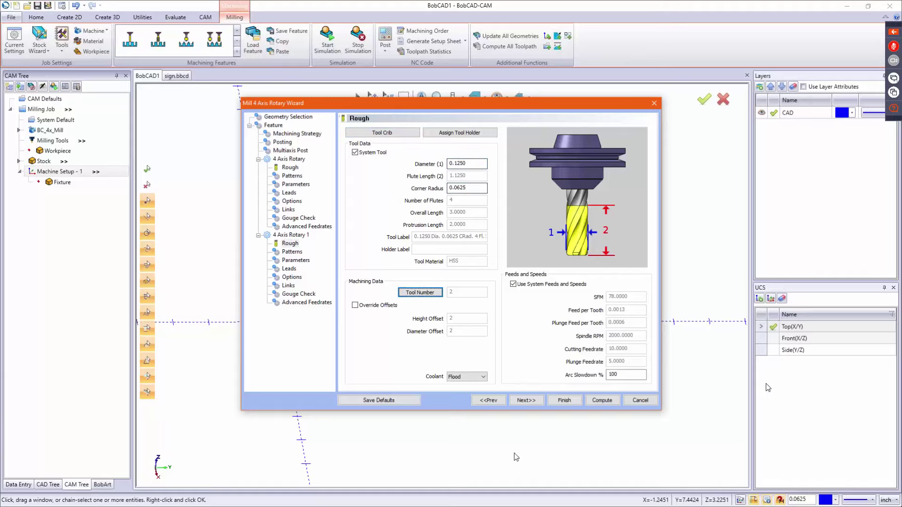
Examine the second operation's cut style and its Cut Interval angular range option, keeping Around and Cut All.
left_click(526, 400)
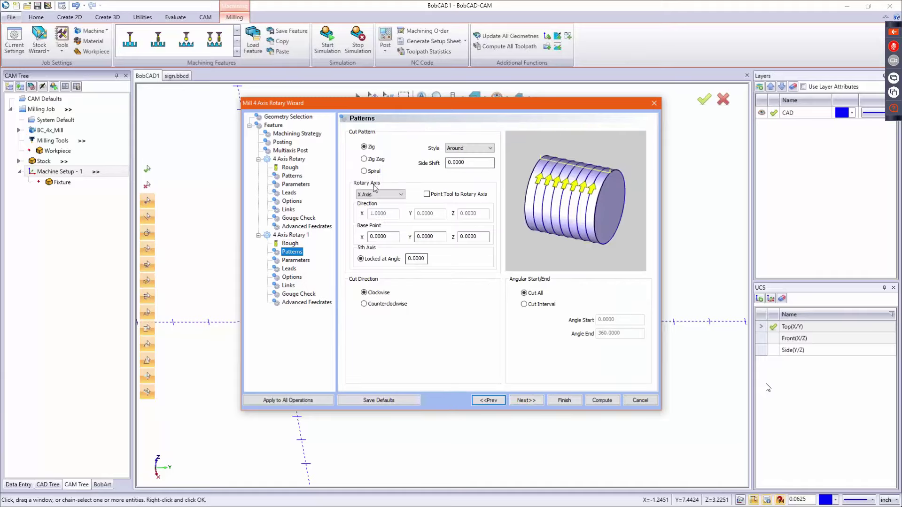
left_click(486, 149)
left_click(486, 150)
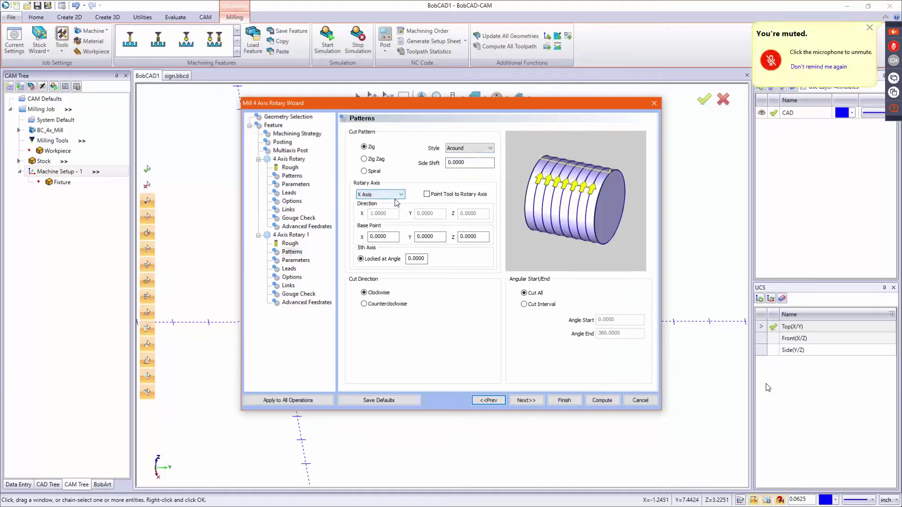
left_click(525, 305)
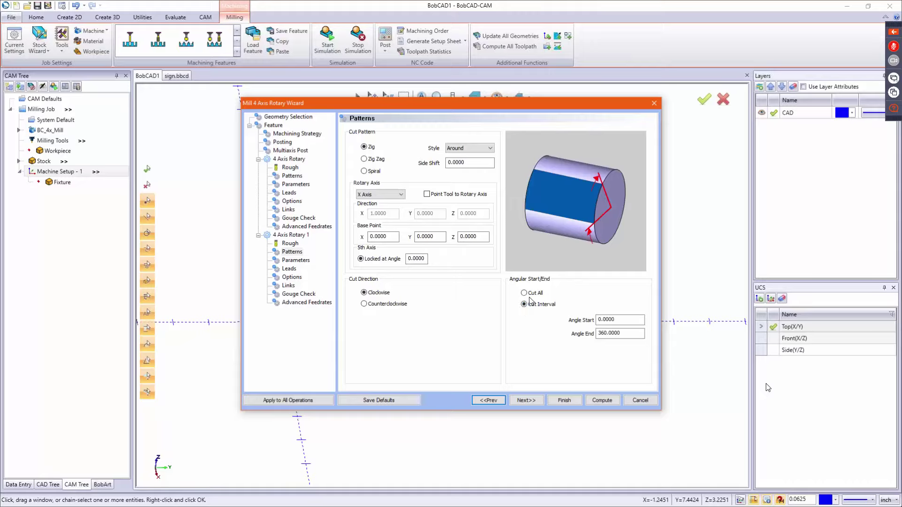
left_click(524, 294)
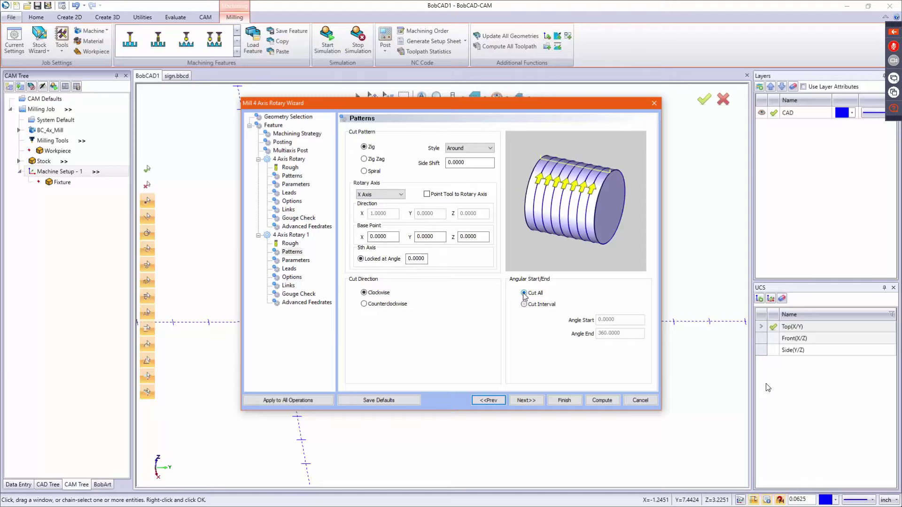
Set the second operation's stepover to 0.025, accept its remaining settings and finish the rotary feature.
left_click(531, 400)
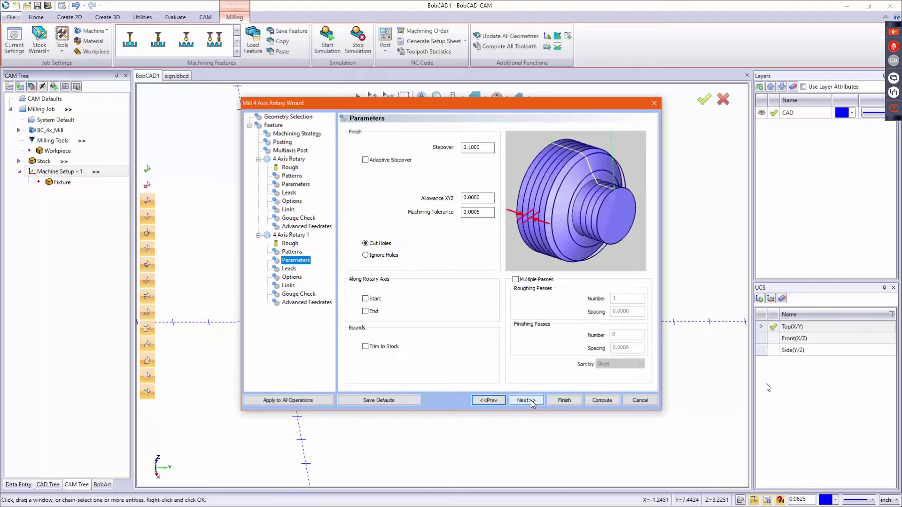
double_click(489, 148)
type(".025")
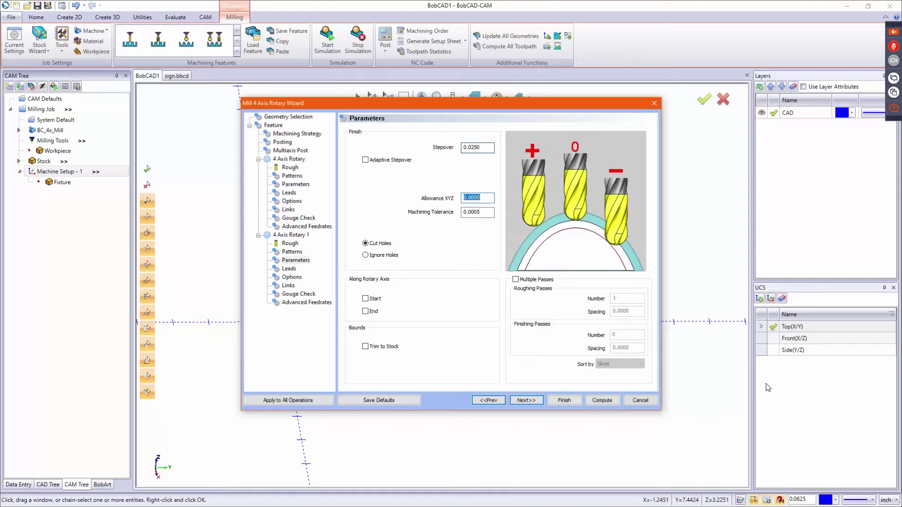
key("Tab")
left_click(528, 399)
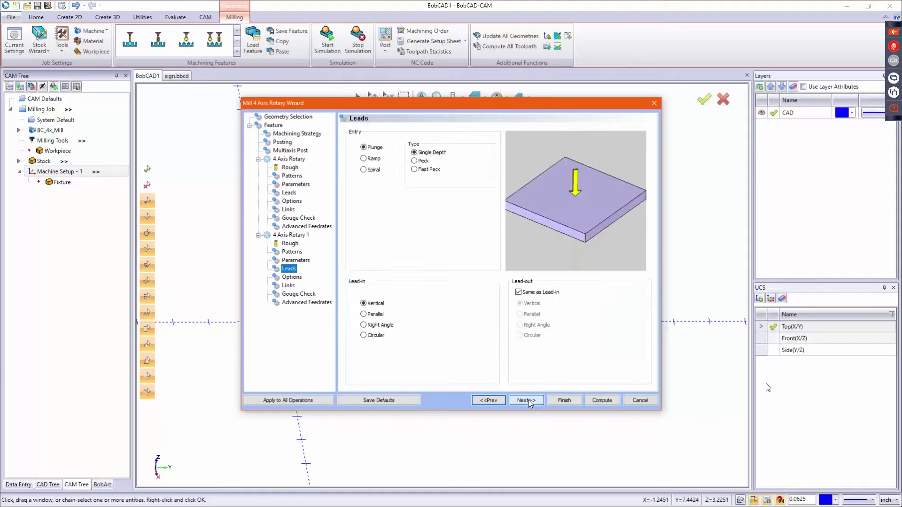
left_click(528, 400)
left_click(529, 400)
left_click(528, 400)
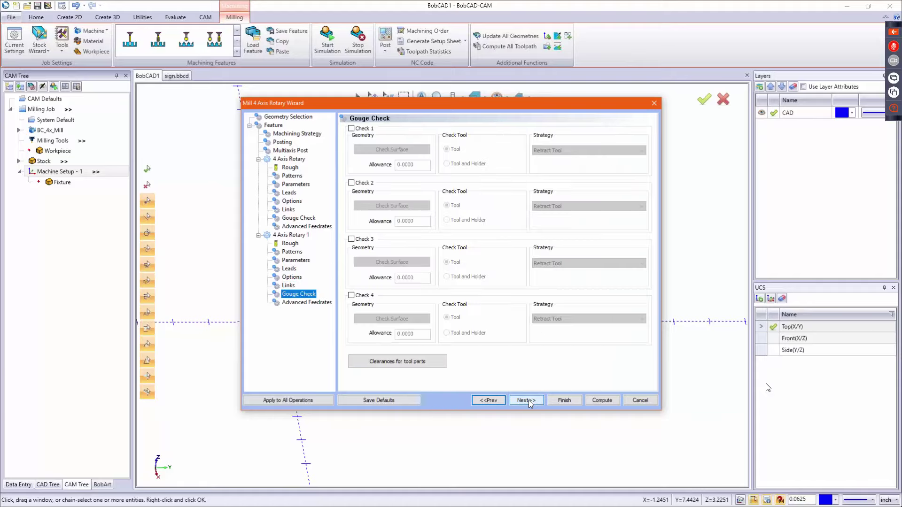
left_click(529, 400)
left_click(564, 400)
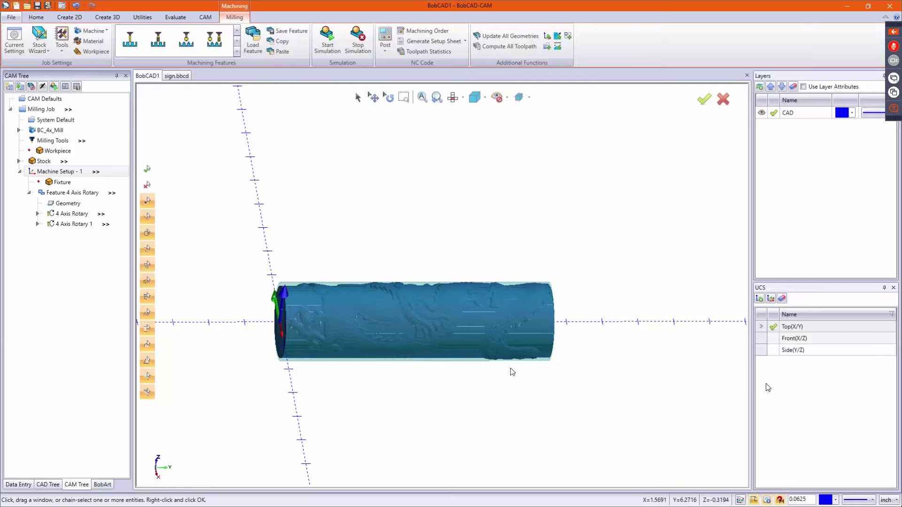
Limit the 4 Axis Rotary 1 operation to a cut interval from -115 to 180 degrees and compute the toolpaths.
key("Down")
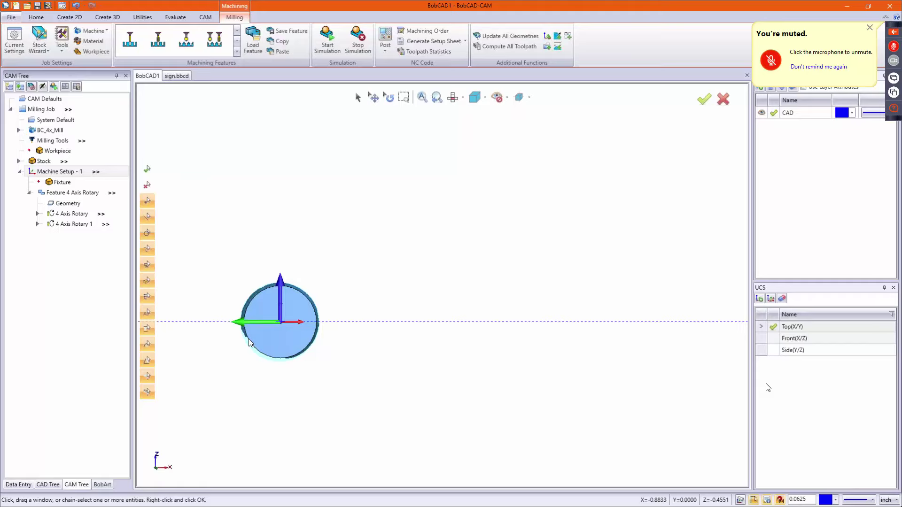
right_click(70, 224)
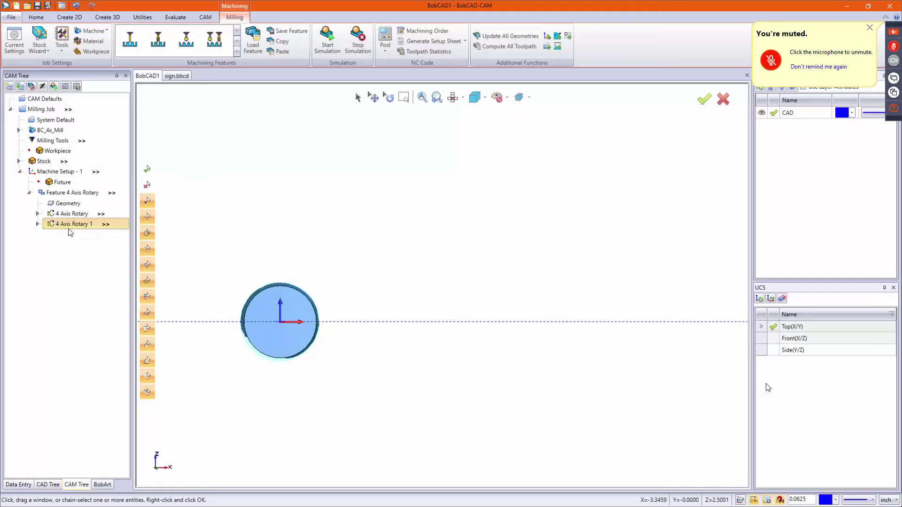
left_click(86, 238)
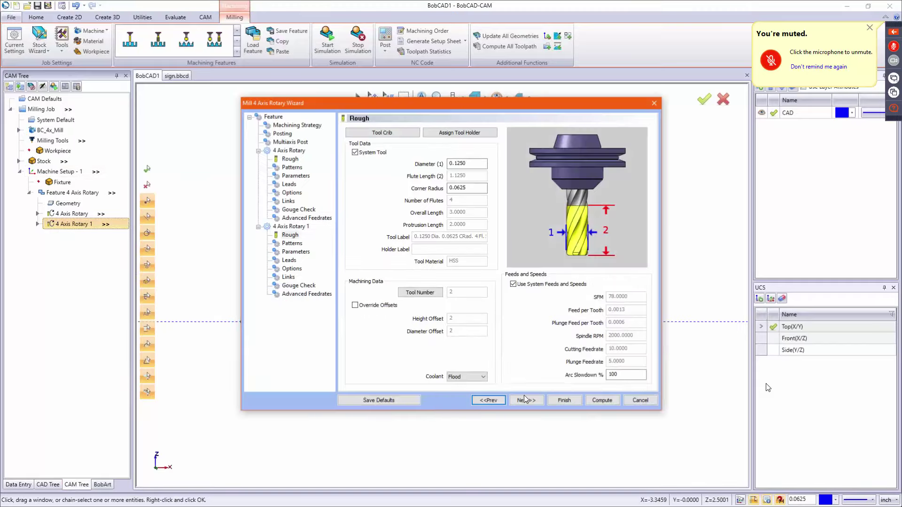
left_click(525, 400)
left_click(524, 305)
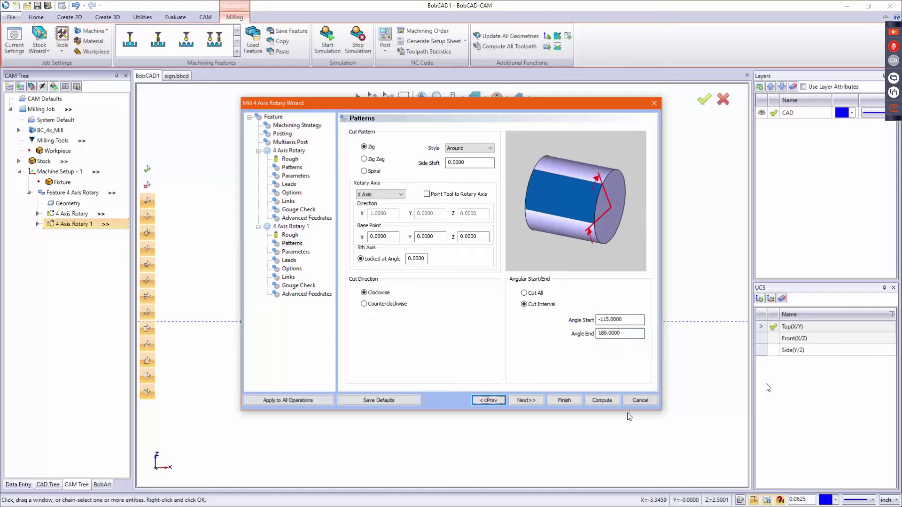
left_click(610, 399)
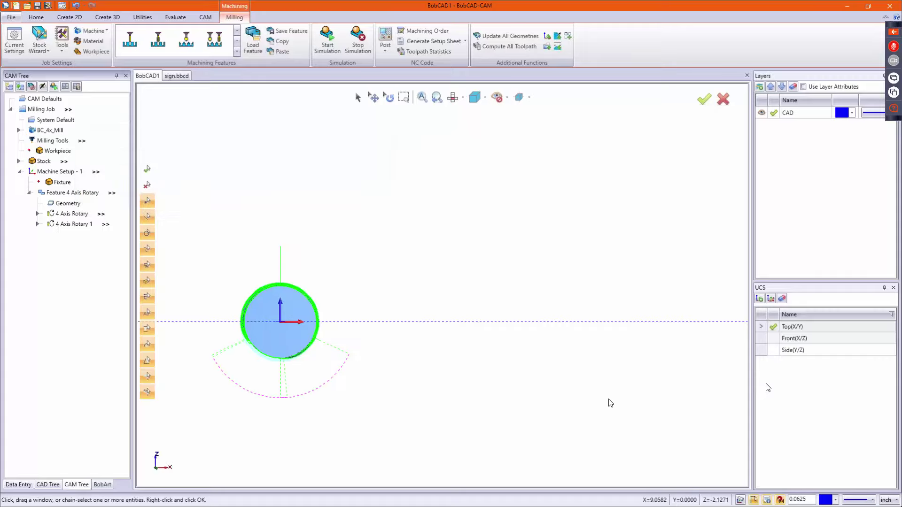
Blank the first 4 Axis Rotary toolpath and inspect the second operation's angular coverage end-on.
right_click(69, 217)
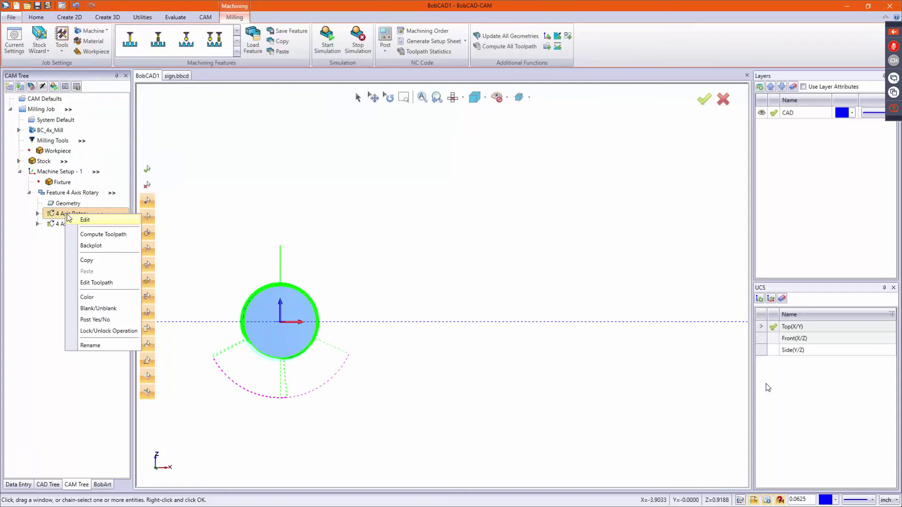
left_click(99, 309)
scroll(248, 371, "up", 2)
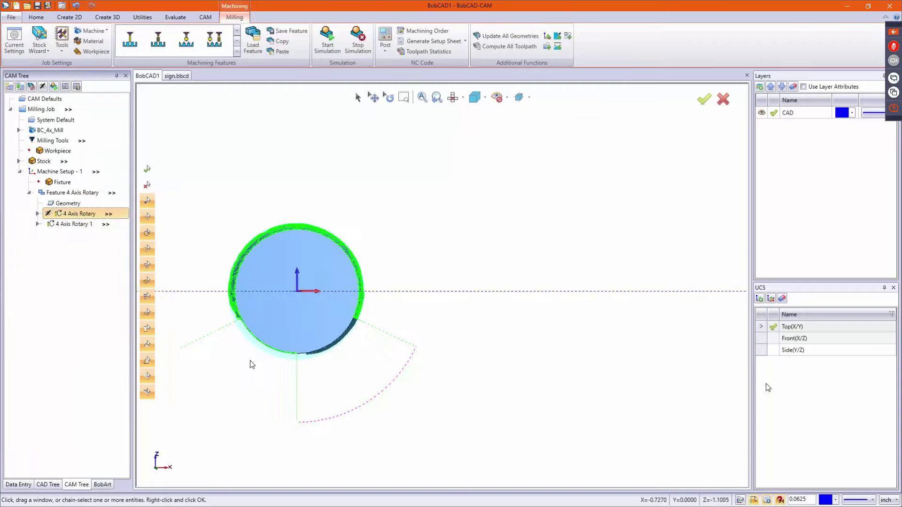
scroll(277, 338, "up", 2)
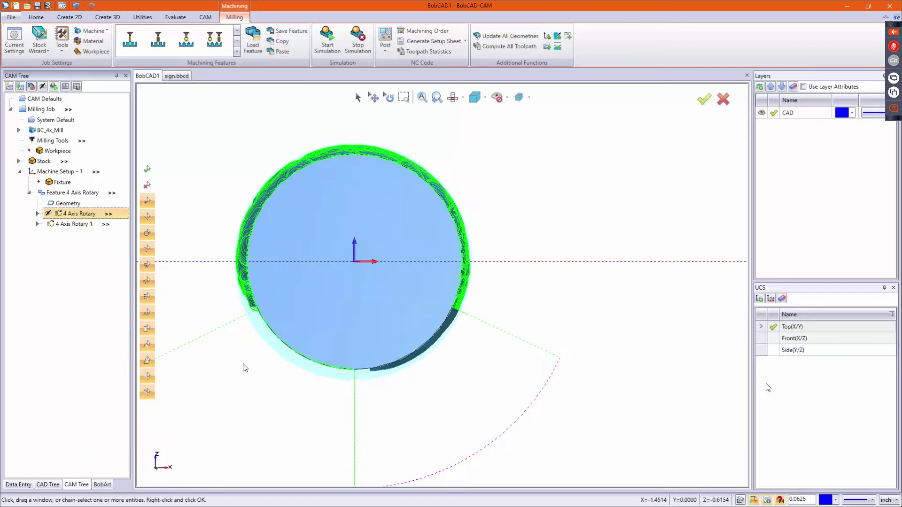
Change the 4 Axis Rotary 1 operation's cut interval to run from -180 to 115 degrees and recompute its toolpath.
right_click(74, 225)
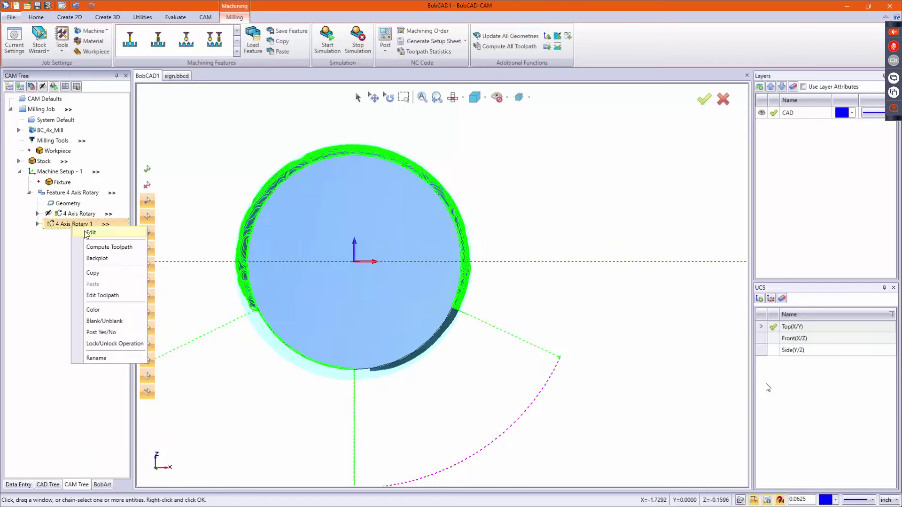
left_click(87, 233)
left_click(526, 400)
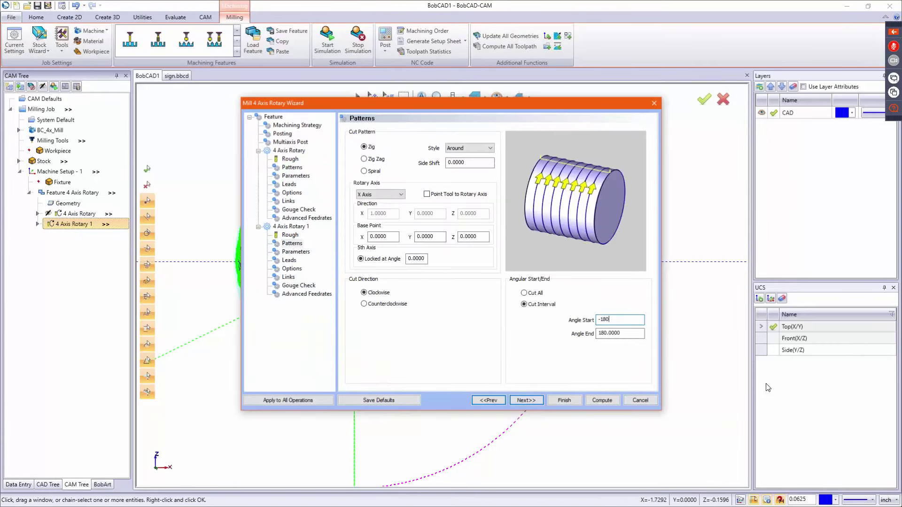
key("Tab")
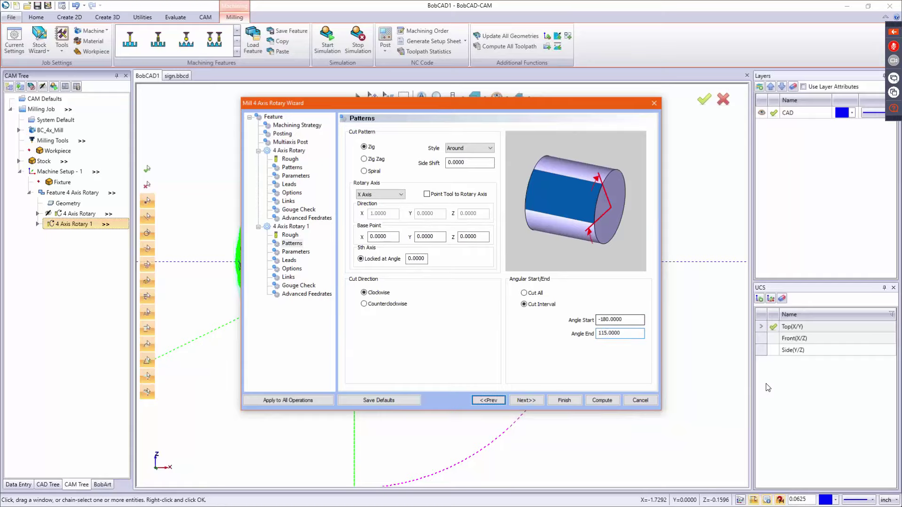
left_click(574, 401)
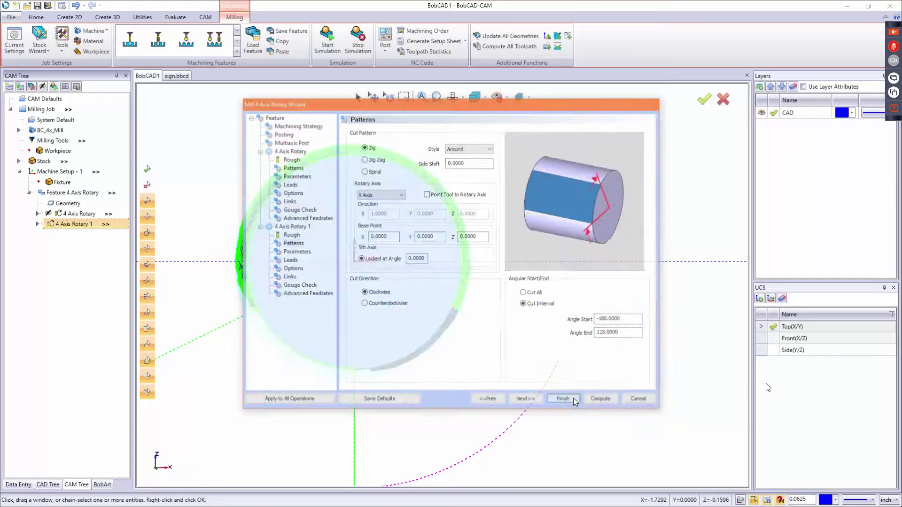
right_click(77, 228)
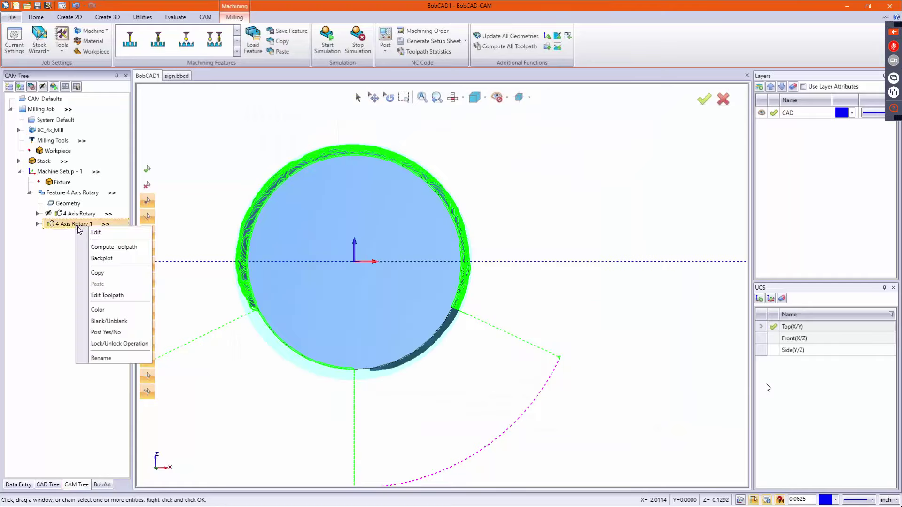
left_click(95, 248)
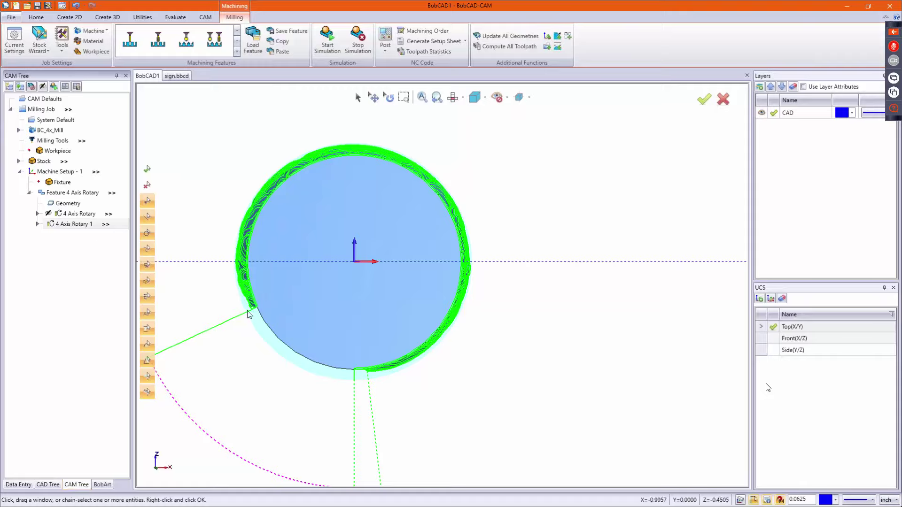
Increase the end angle of the 4 Axis Rotary 1 cut interval slightly and recompute its toolpath.
right_click(82, 230)
left_click(97, 232)
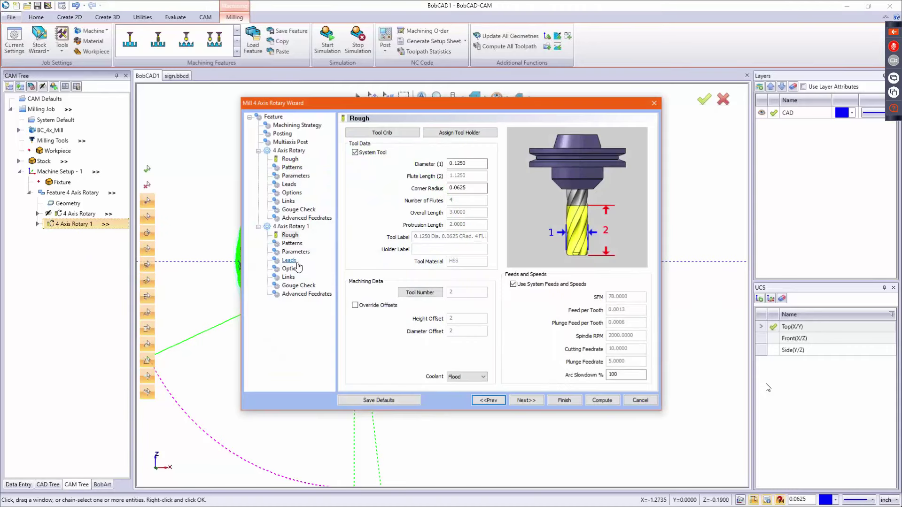
left_click(286, 252)
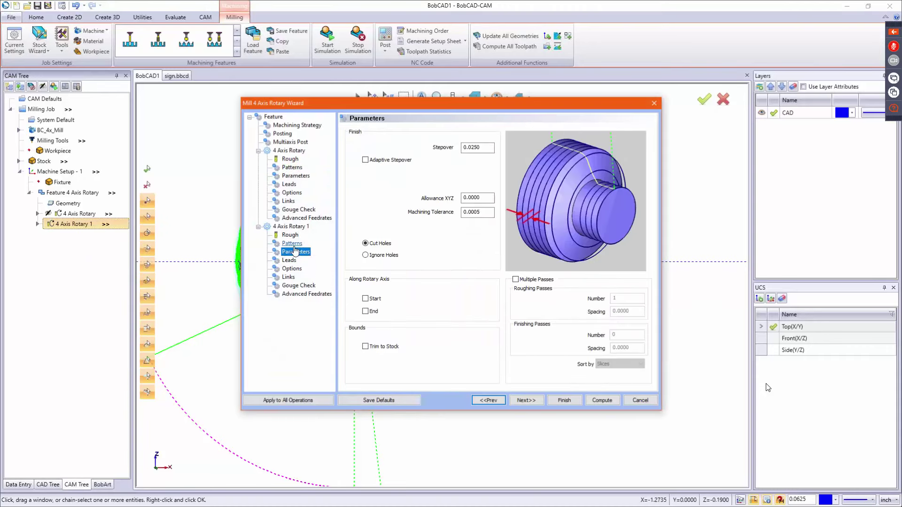
left_click(293, 244)
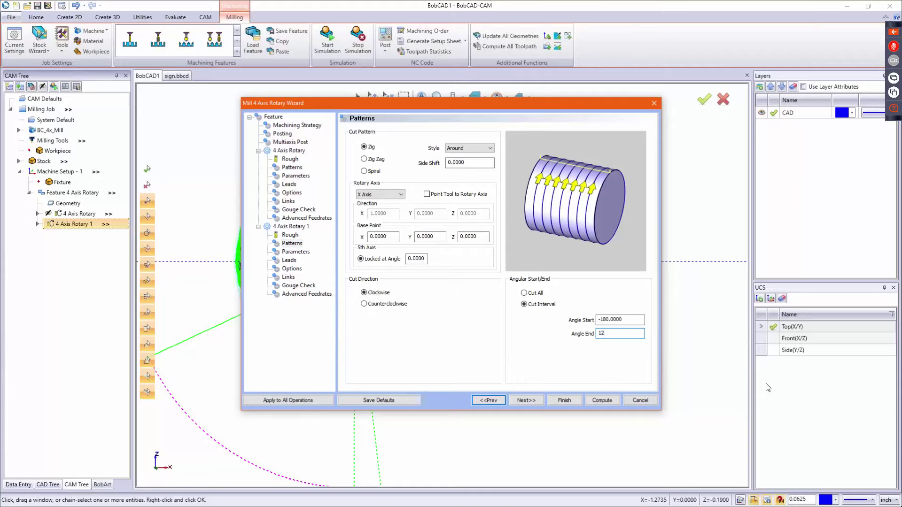
left_click(565, 400)
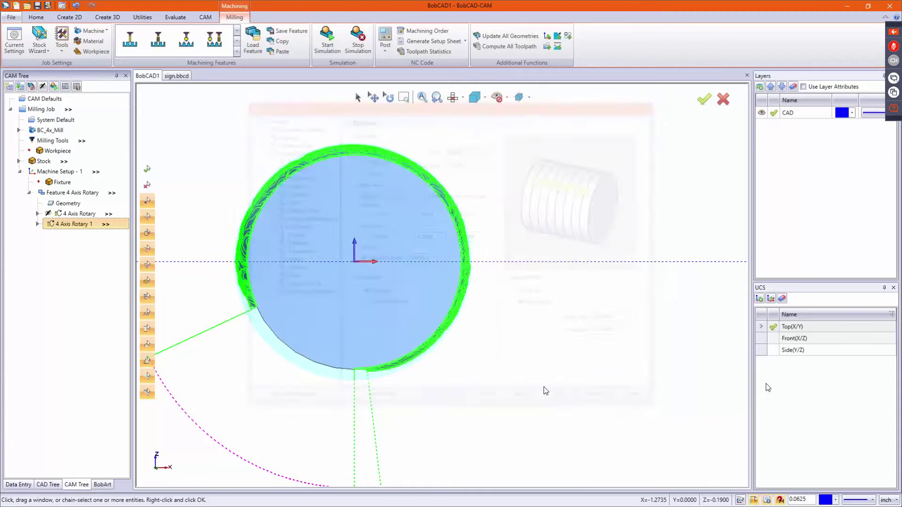
right_click(59, 227)
left_click(94, 248)
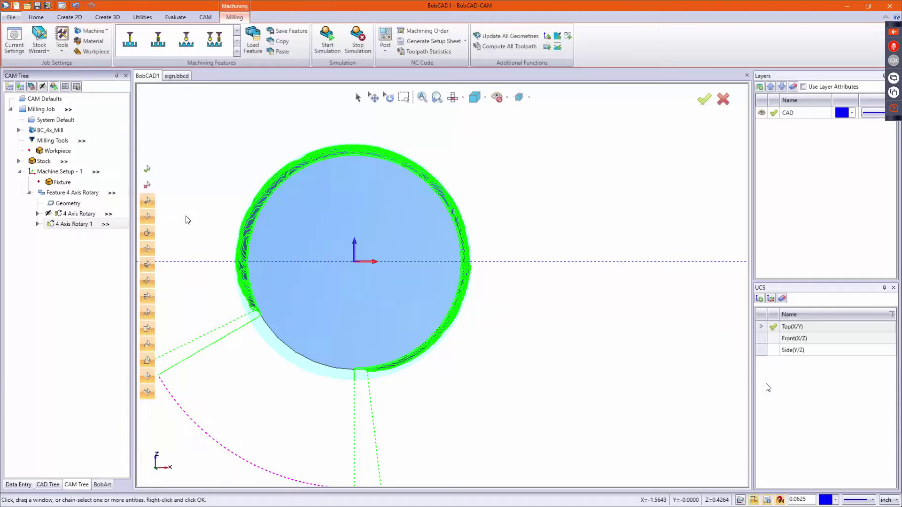
Run the machining simulation of both 4-axis rotary operations and watch the material removal around the cylinder.
left_click(328, 41)
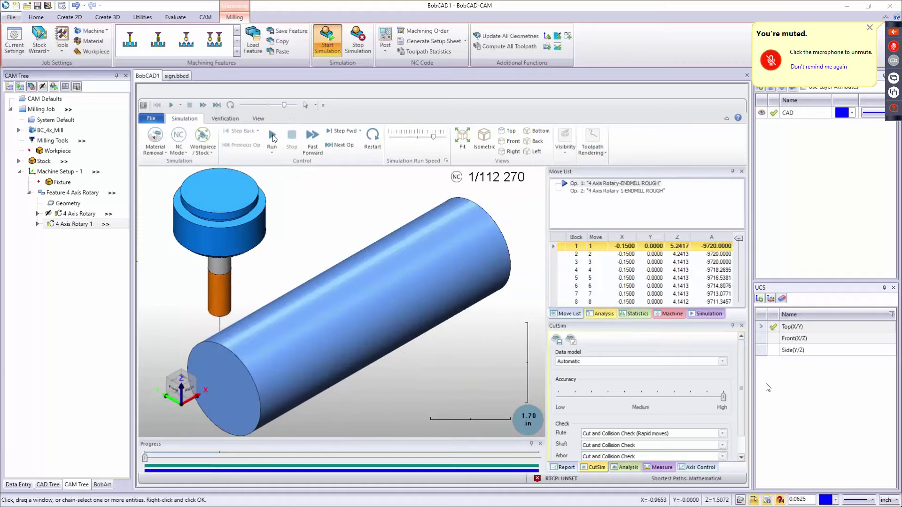
left_click(272, 137)
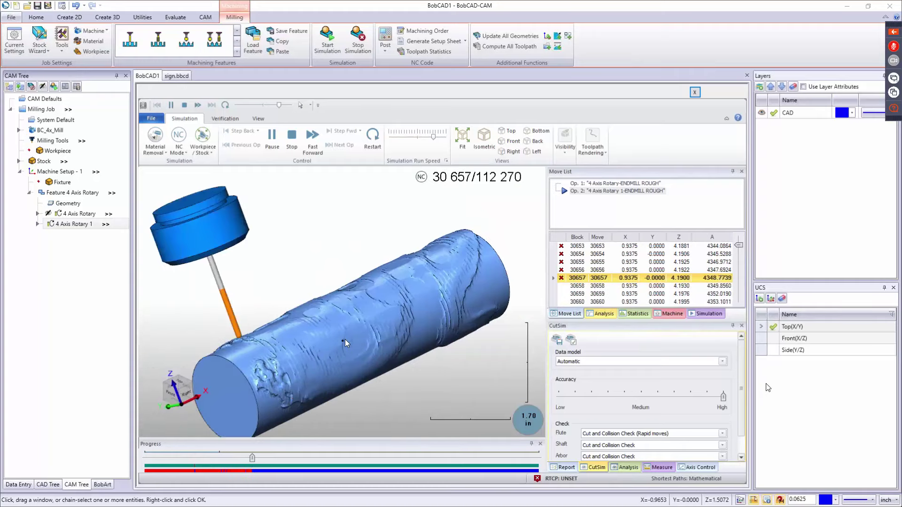
middle_click_drag(345, 339, 382, 373)
middle_click_drag(218, 329, 270, 377)
scroll(297, 334, "down", 3)
scroll(243, 292, "up", 1)
scroll(325, 329, "up", 5)
scroll(298, 348, "down", 5)
scroll(269, 375, "up", 2)
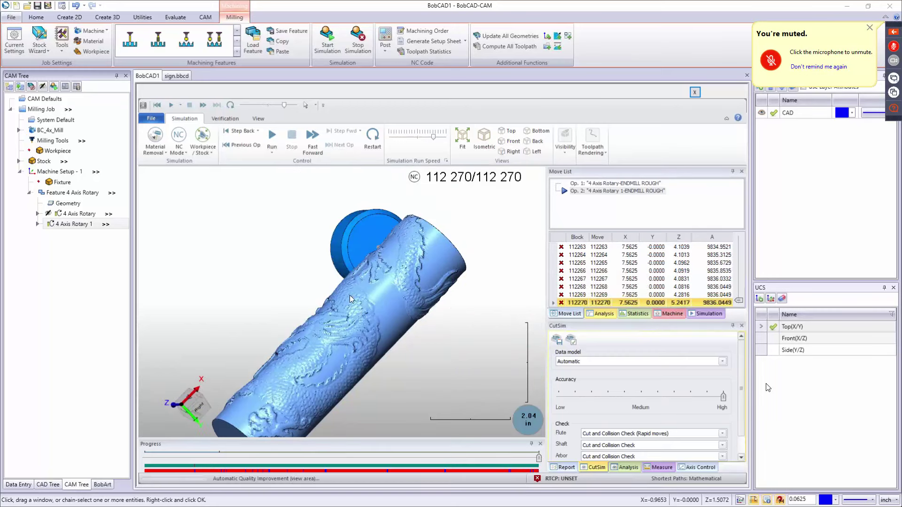
Examine the simulated dragon relief along the cylinder from several angles and close the simulation.
middle_click_drag(350, 295, 347, 329)
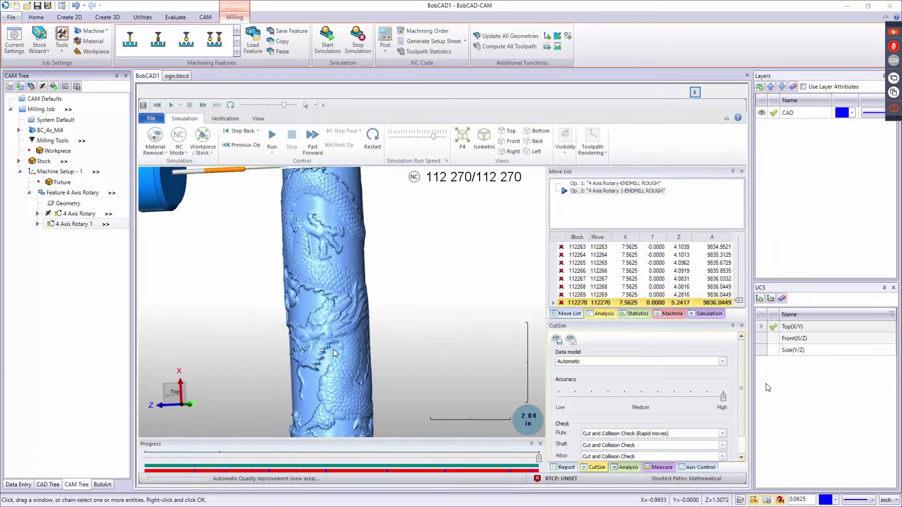
scroll(335, 353, "down", 5)
middle_click_drag(326, 408, 422, 376)
scroll(299, 391, "up", 6)
middle_click_drag(426, 374, 402, 332)
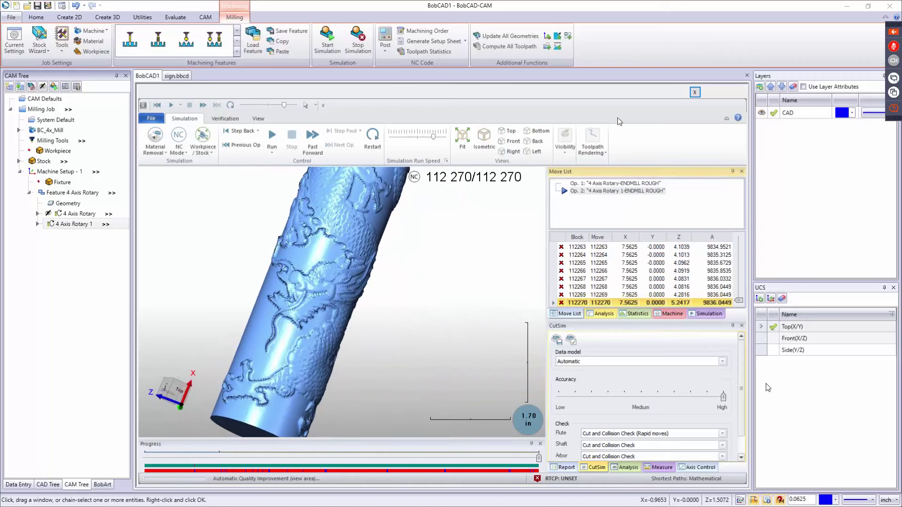
left_click(698, 95)
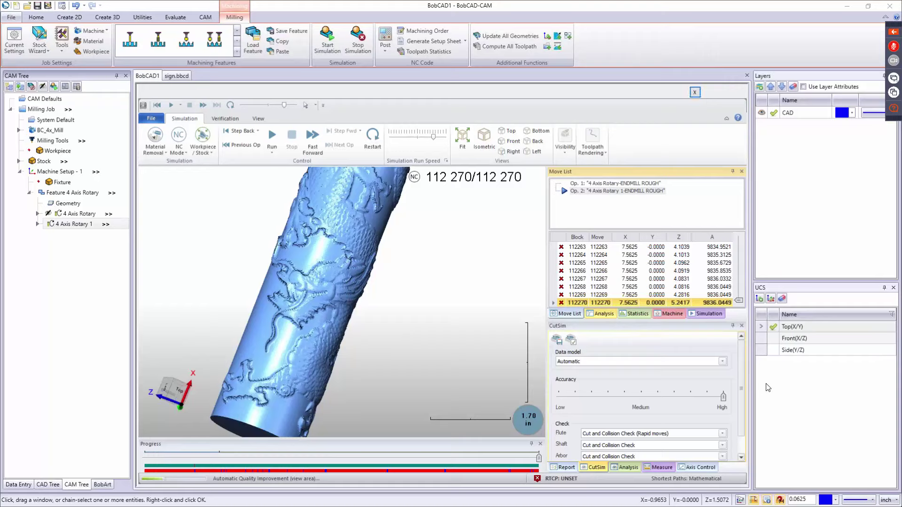
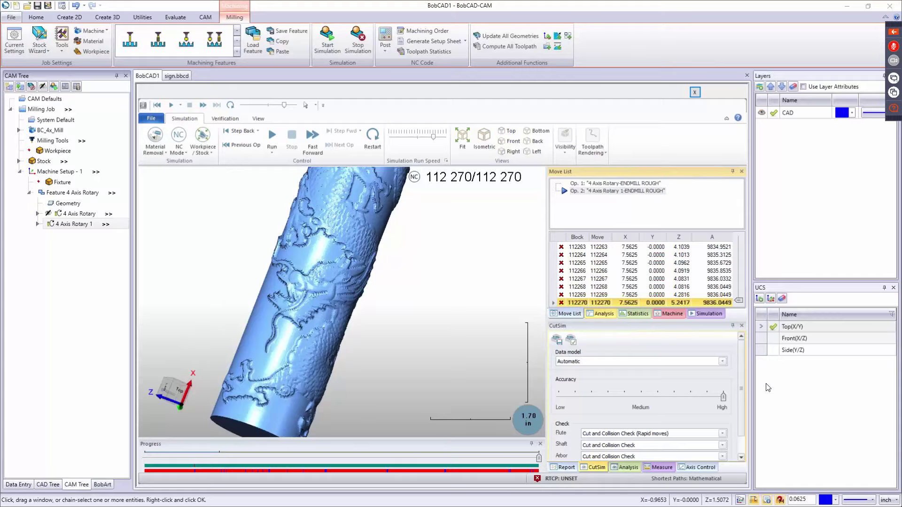
left_click(695, 92)
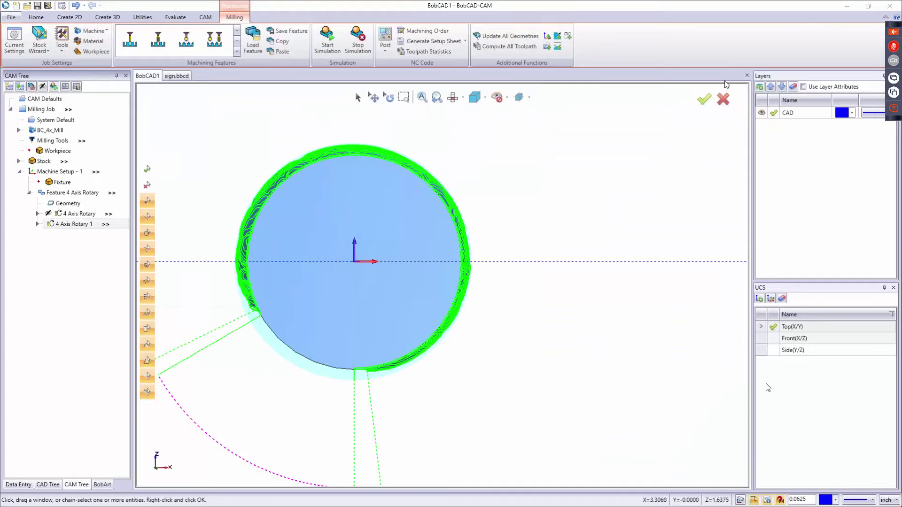
right_click(588, 163)
left_click(598, 179)
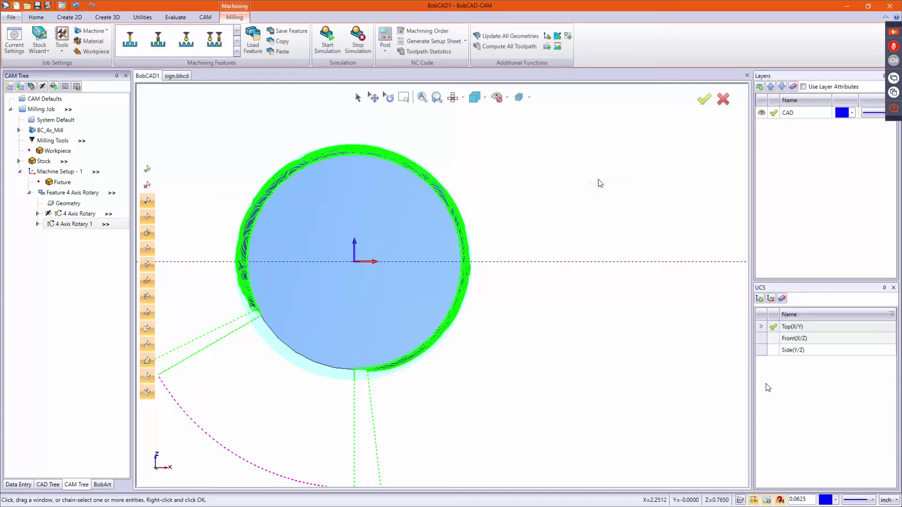